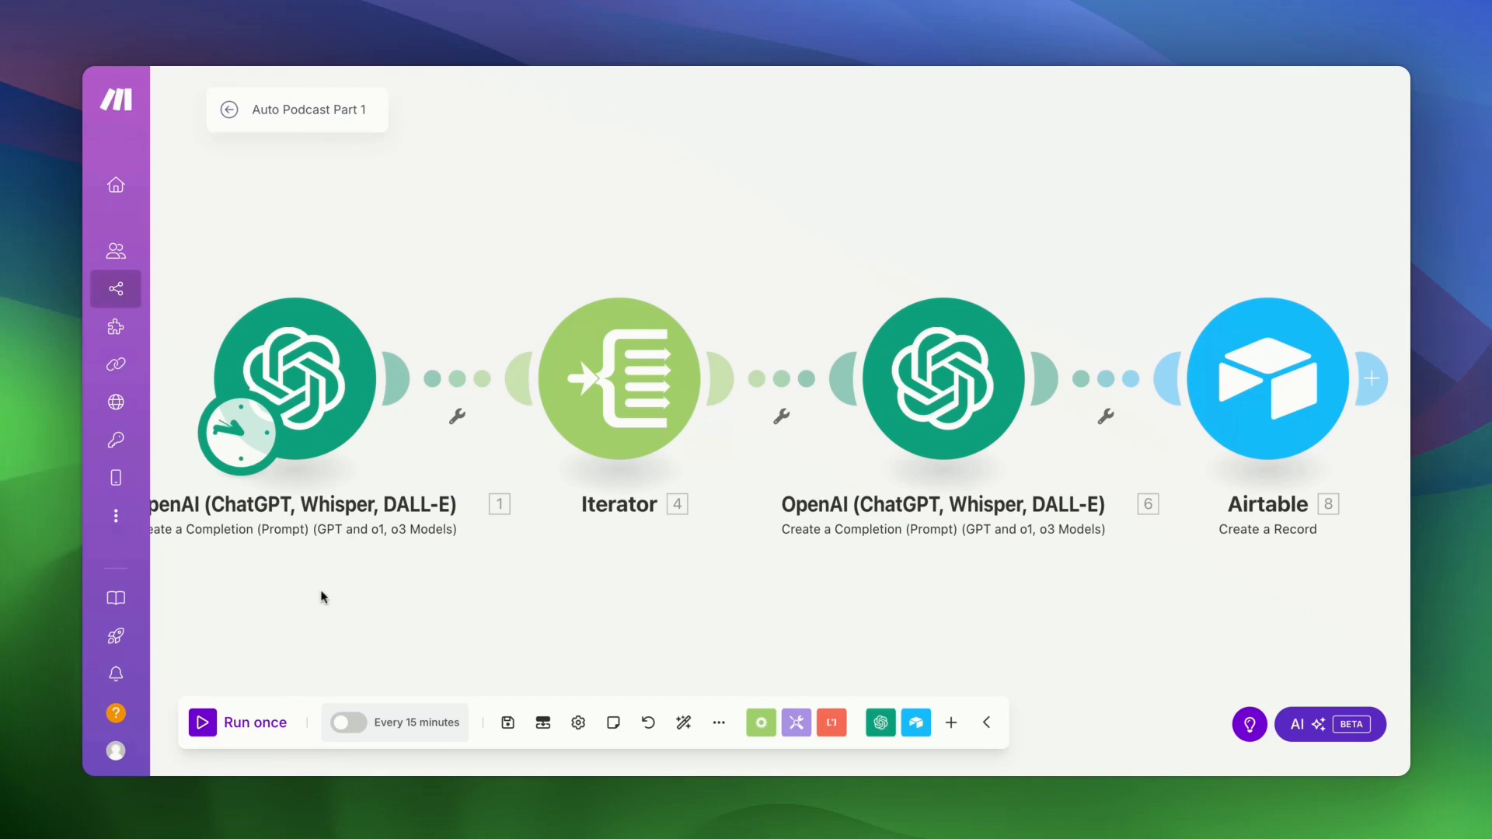
- Run the Auto Podcast Part 1 scenario once, then open the Auto Podcast base to view its dialog records
{"action": "left_click", "coordinate": [221, 727]}
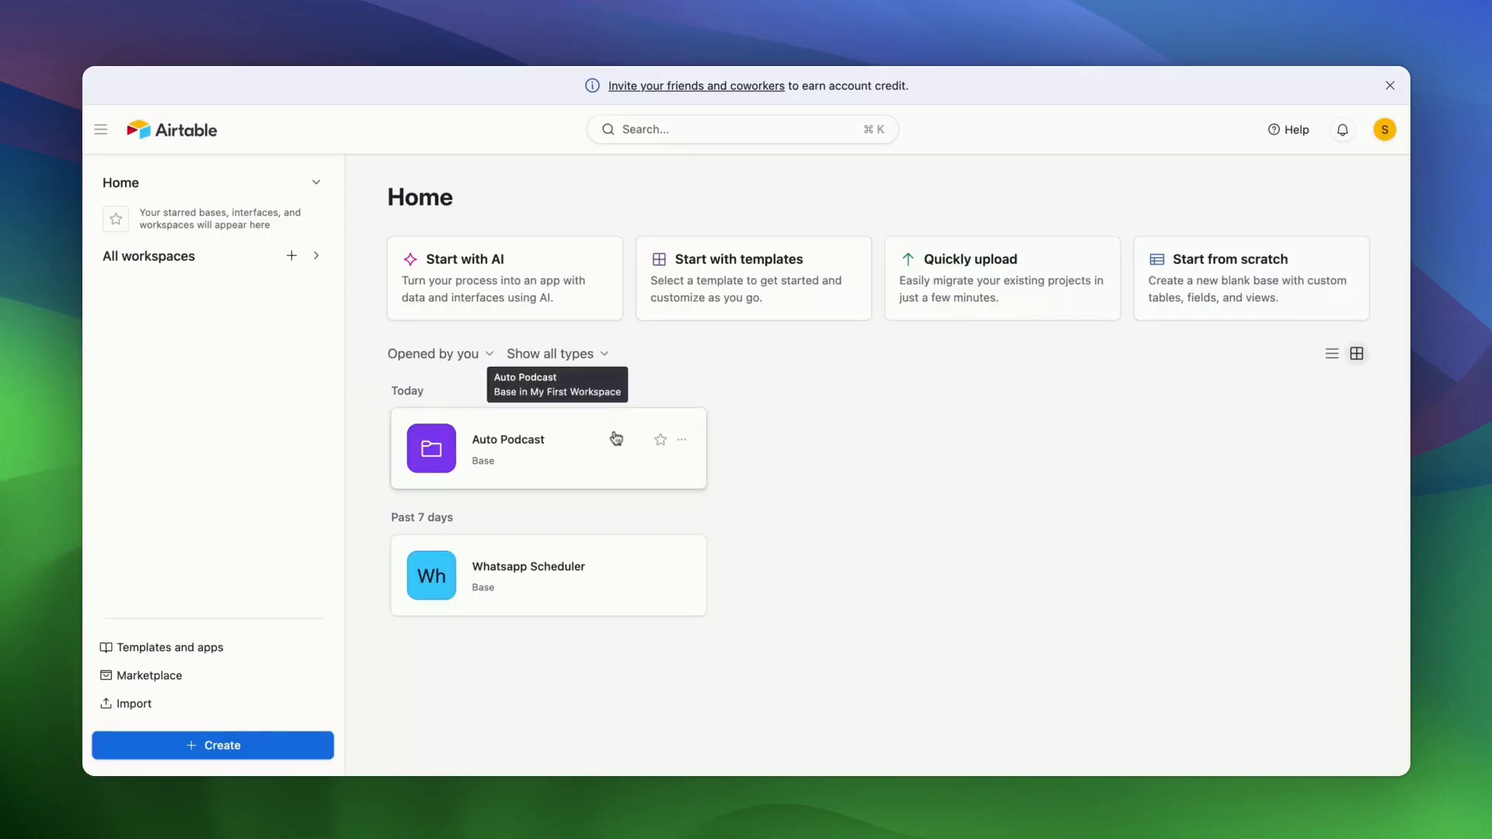
{"action": "left_click", "coordinate": [617, 438]}
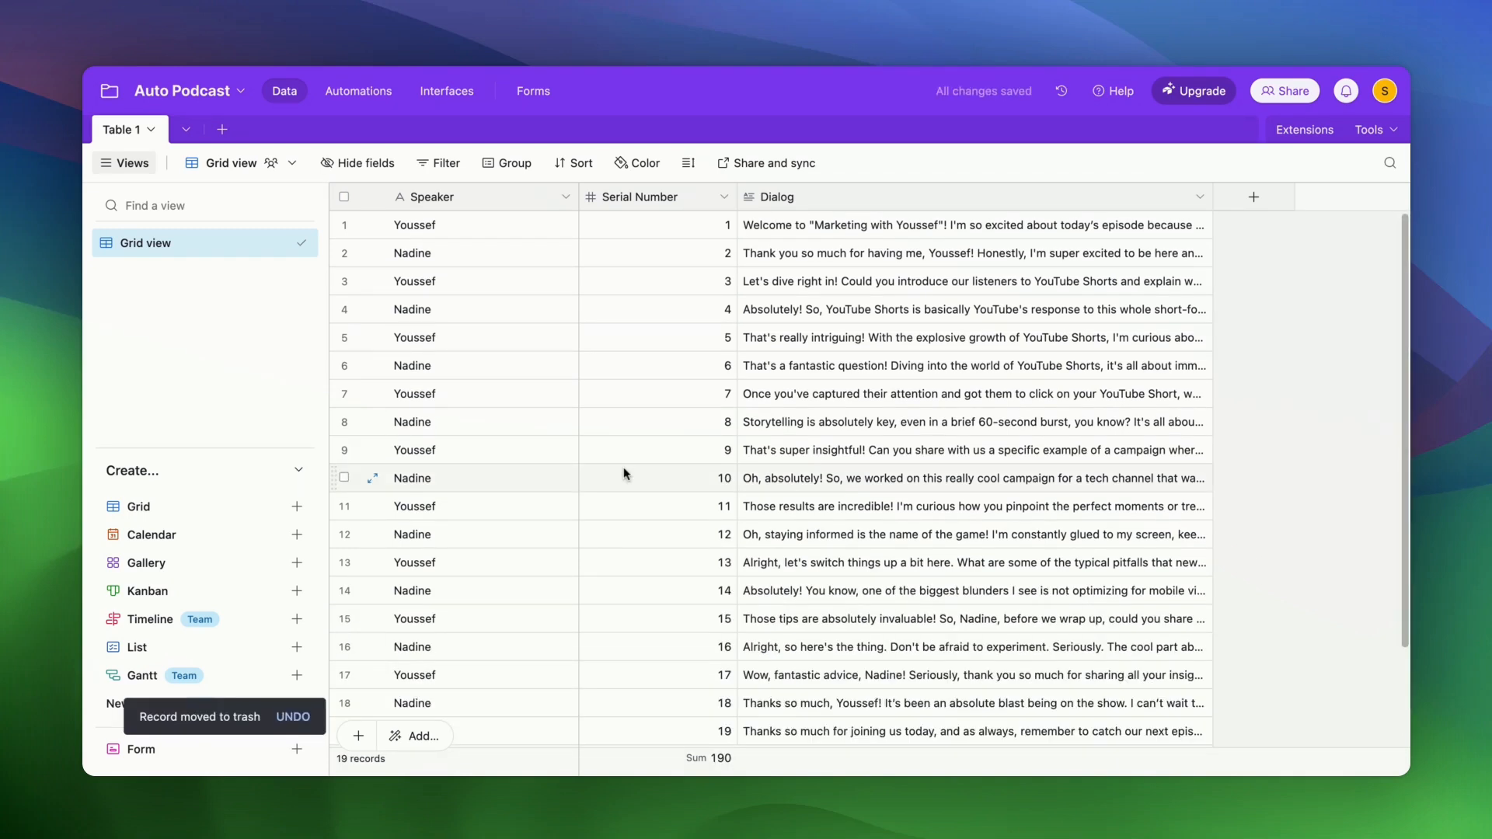
- Scroll through the Auto Podcast grid to check the numbered dialog records
{"action": "scroll", "coordinate": [623, 473], "scroll_direction": "down", "scroll_amount": 2}
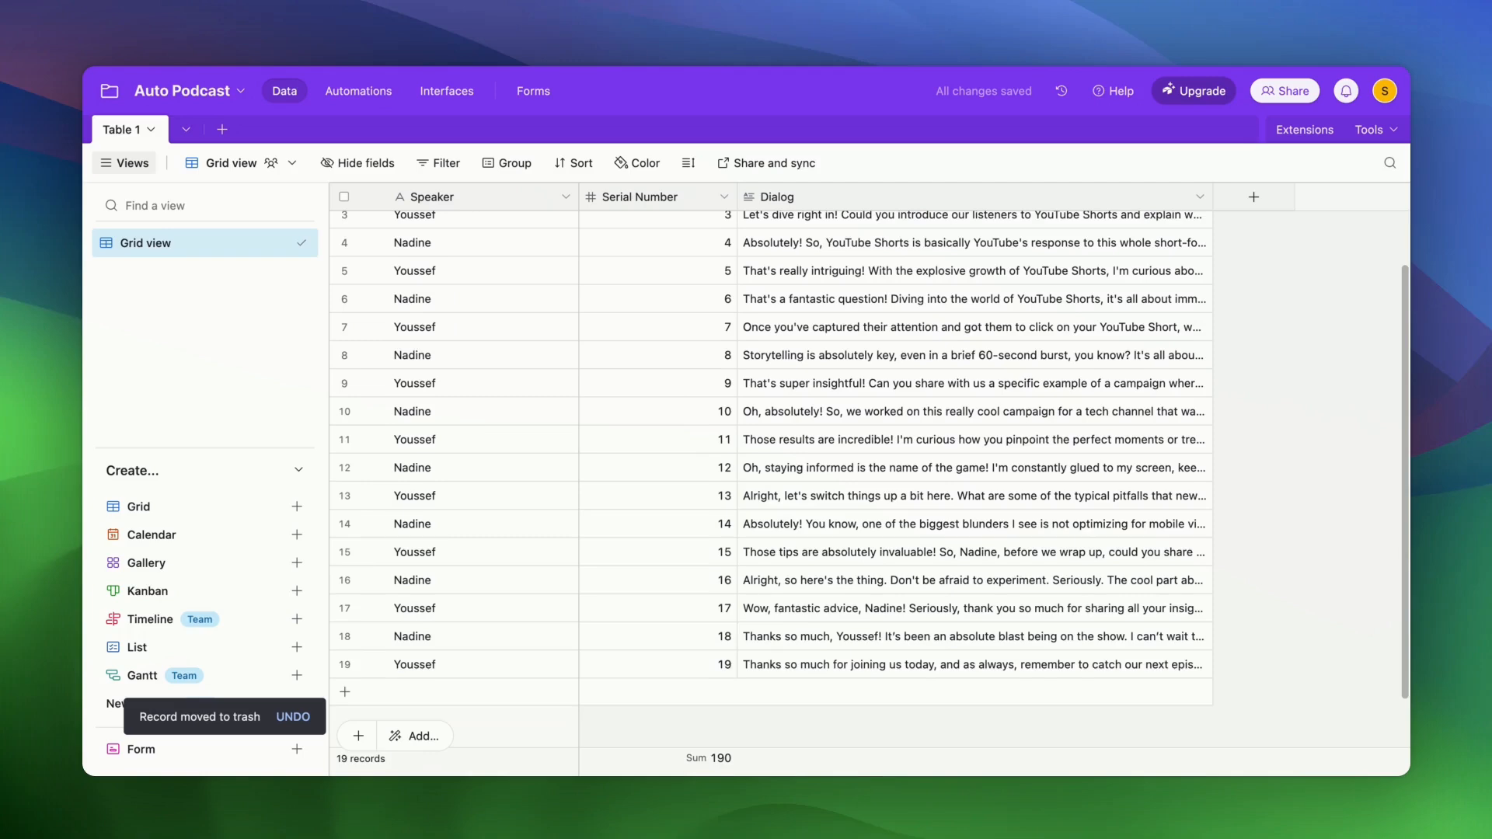
{"action": "scroll", "coordinate": [640, 366], "scroll_direction": "up", "scroll_amount": 2}
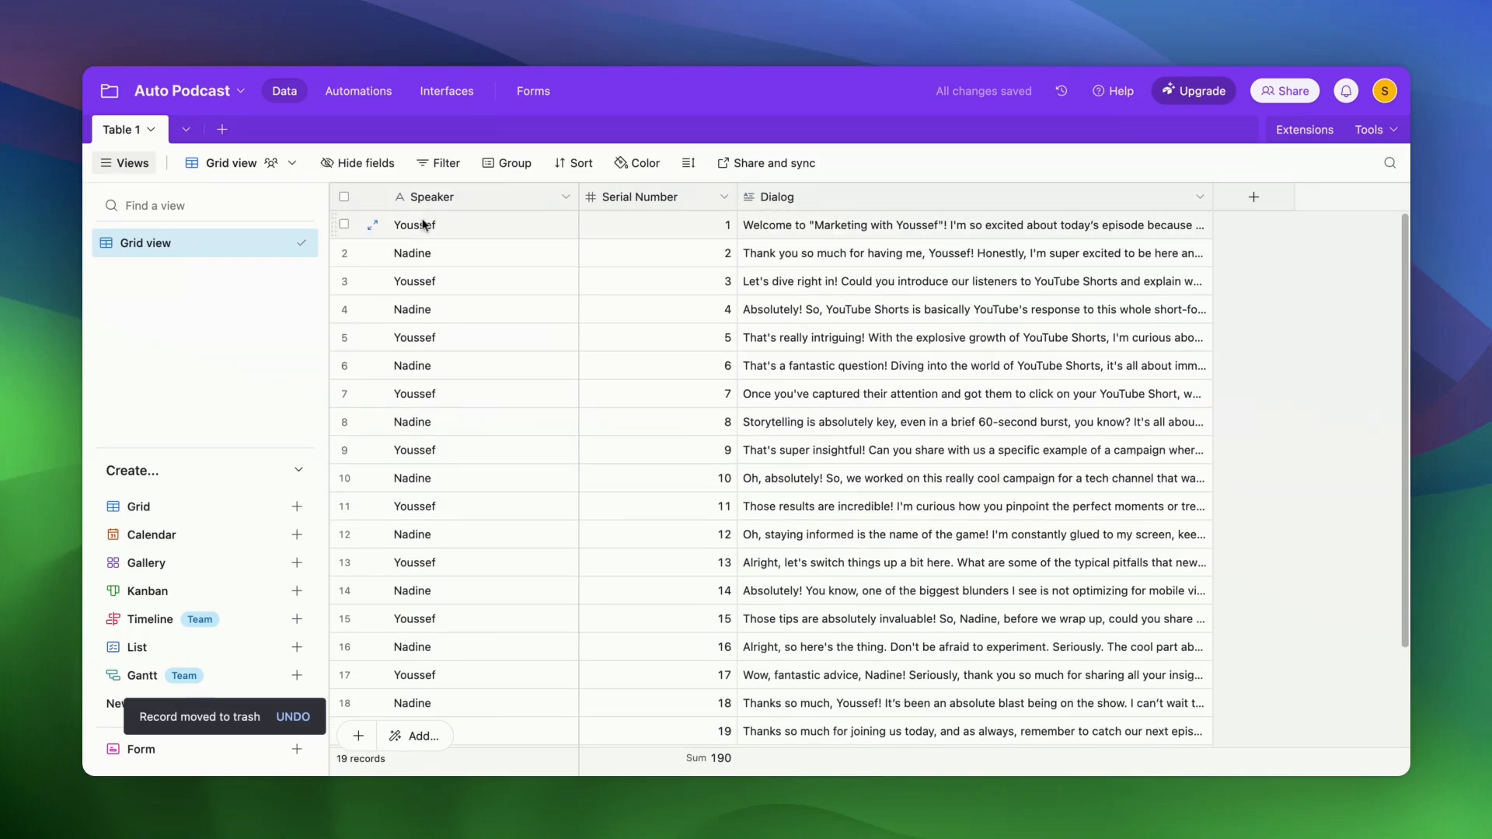
{"action": "scroll", "coordinate": [963, 303], "scroll_direction": "down", "scroll_amount": 2}
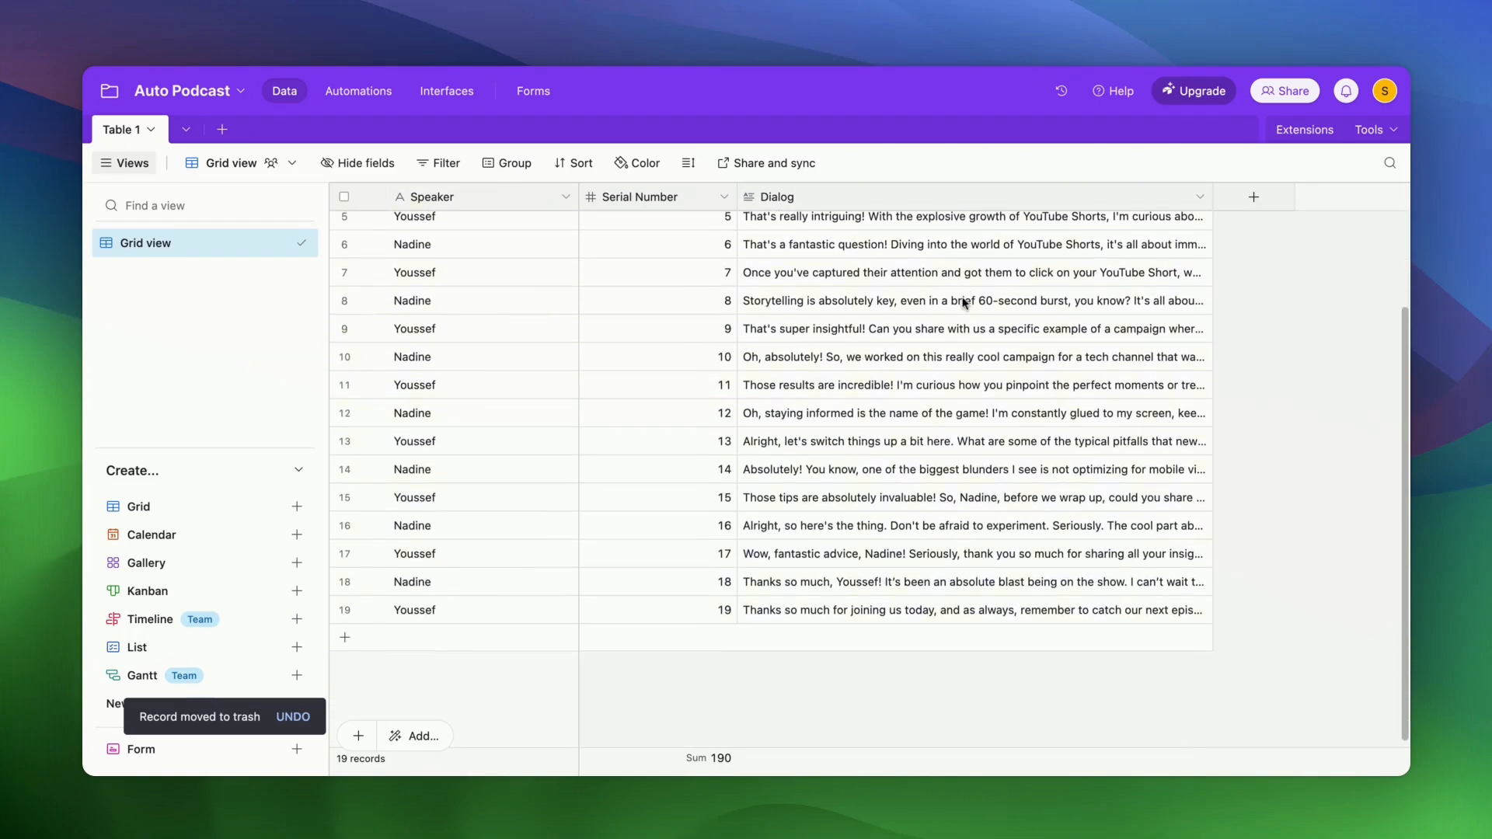
{"action": "scroll", "coordinate": [964, 304], "scroll_direction": "up", "scroll_amount": 2}
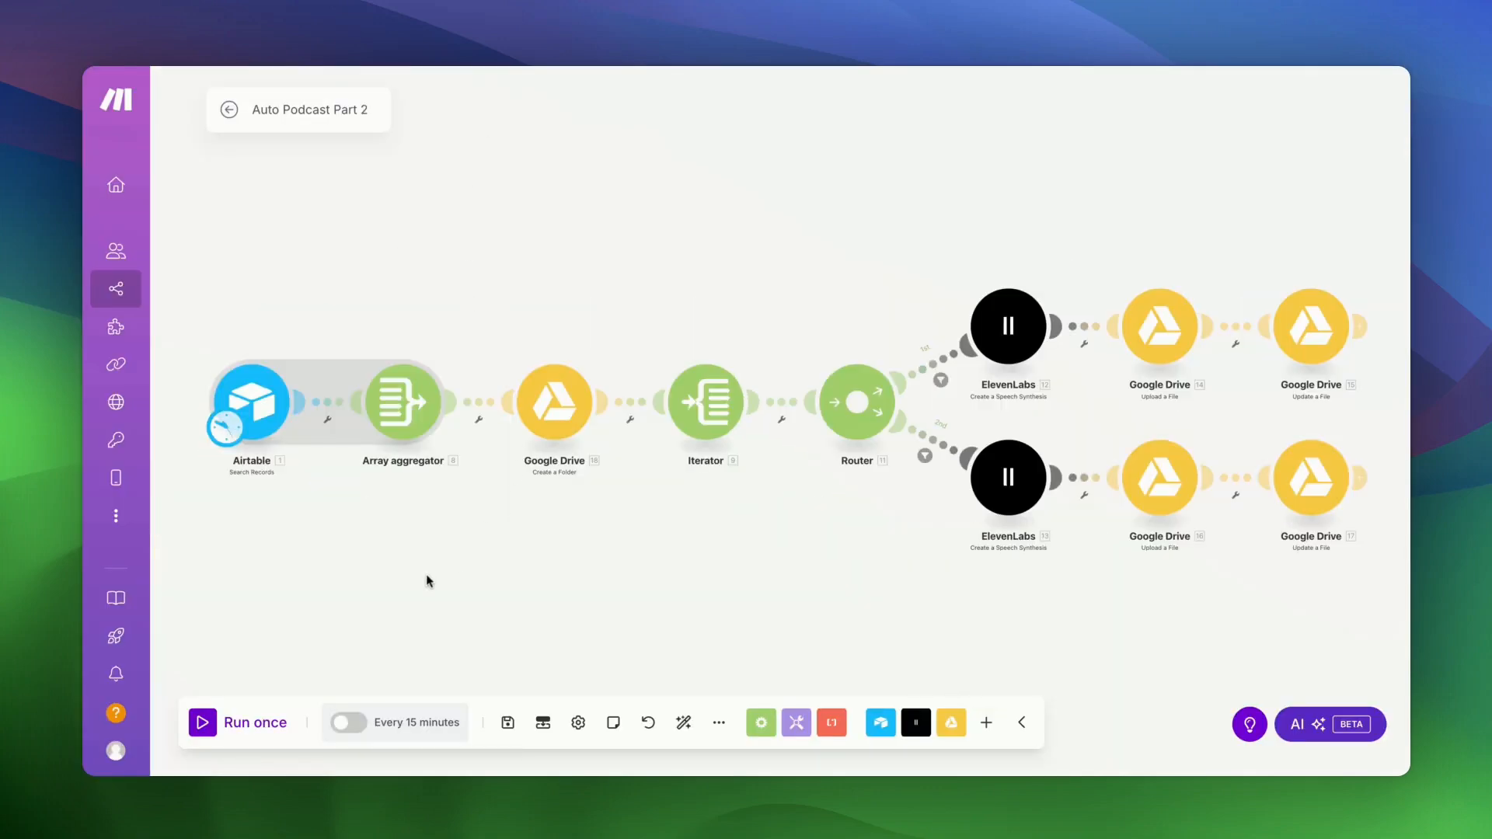
- Start a Part 2 scenario run and open the New Podcast Episode folder in My Drive
{"action": "left_click", "coordinate": [205, 727]}
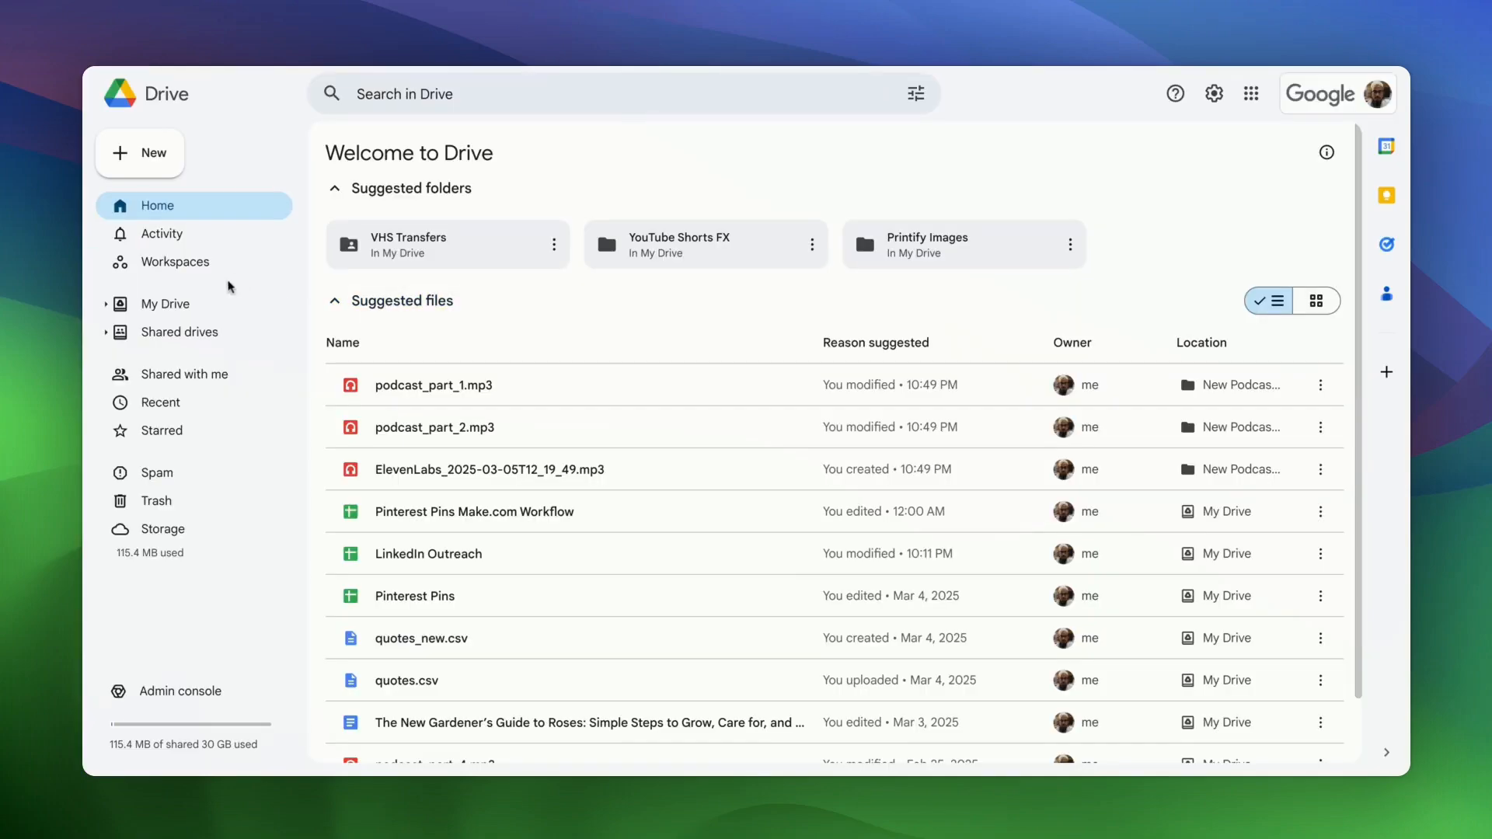
{"action": "left_click", "coordinate": [190, 307]}
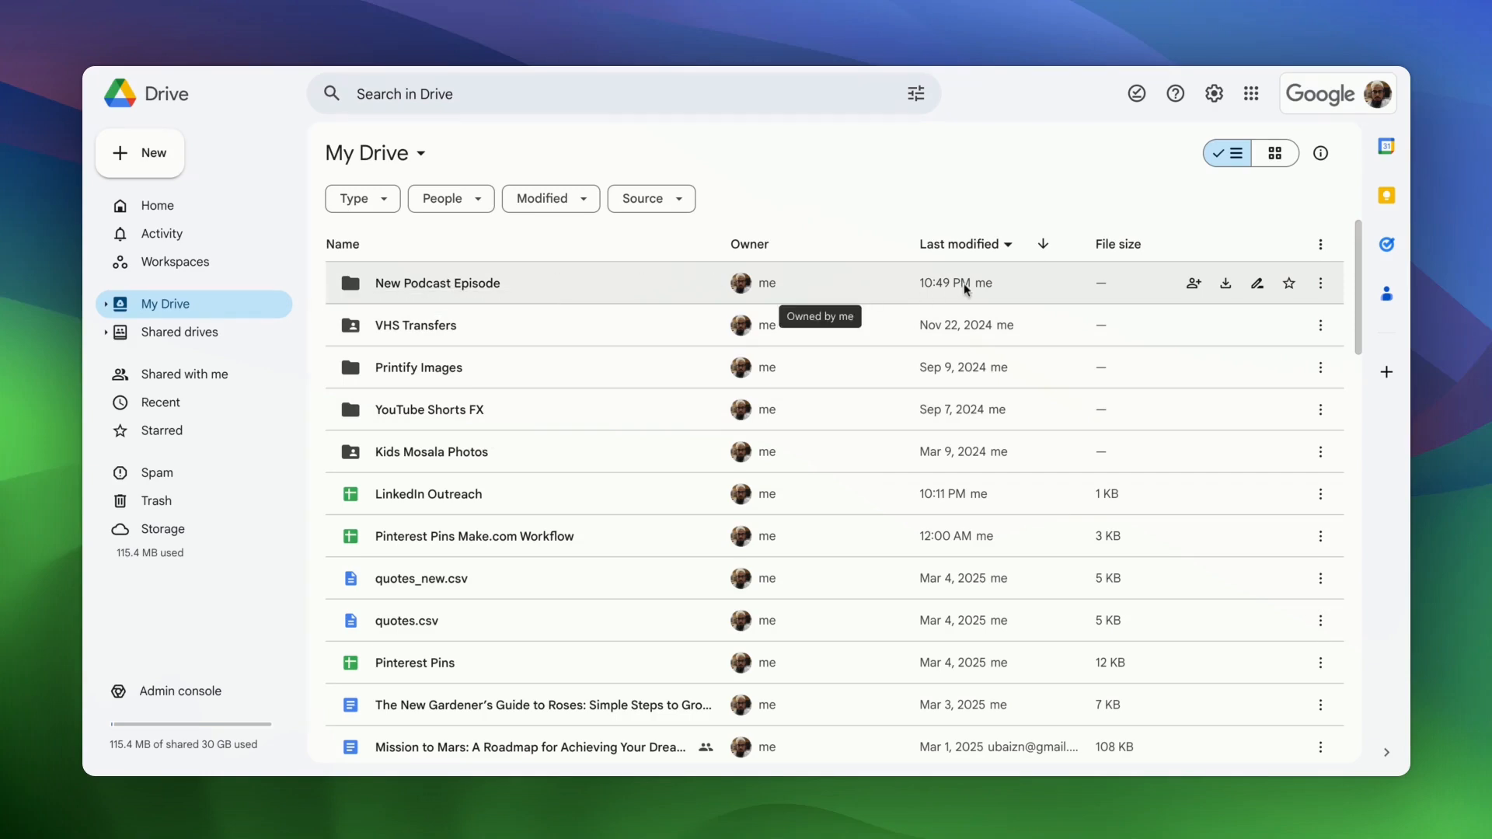
{"action": "double_click", "coordinate": [568, 293]}
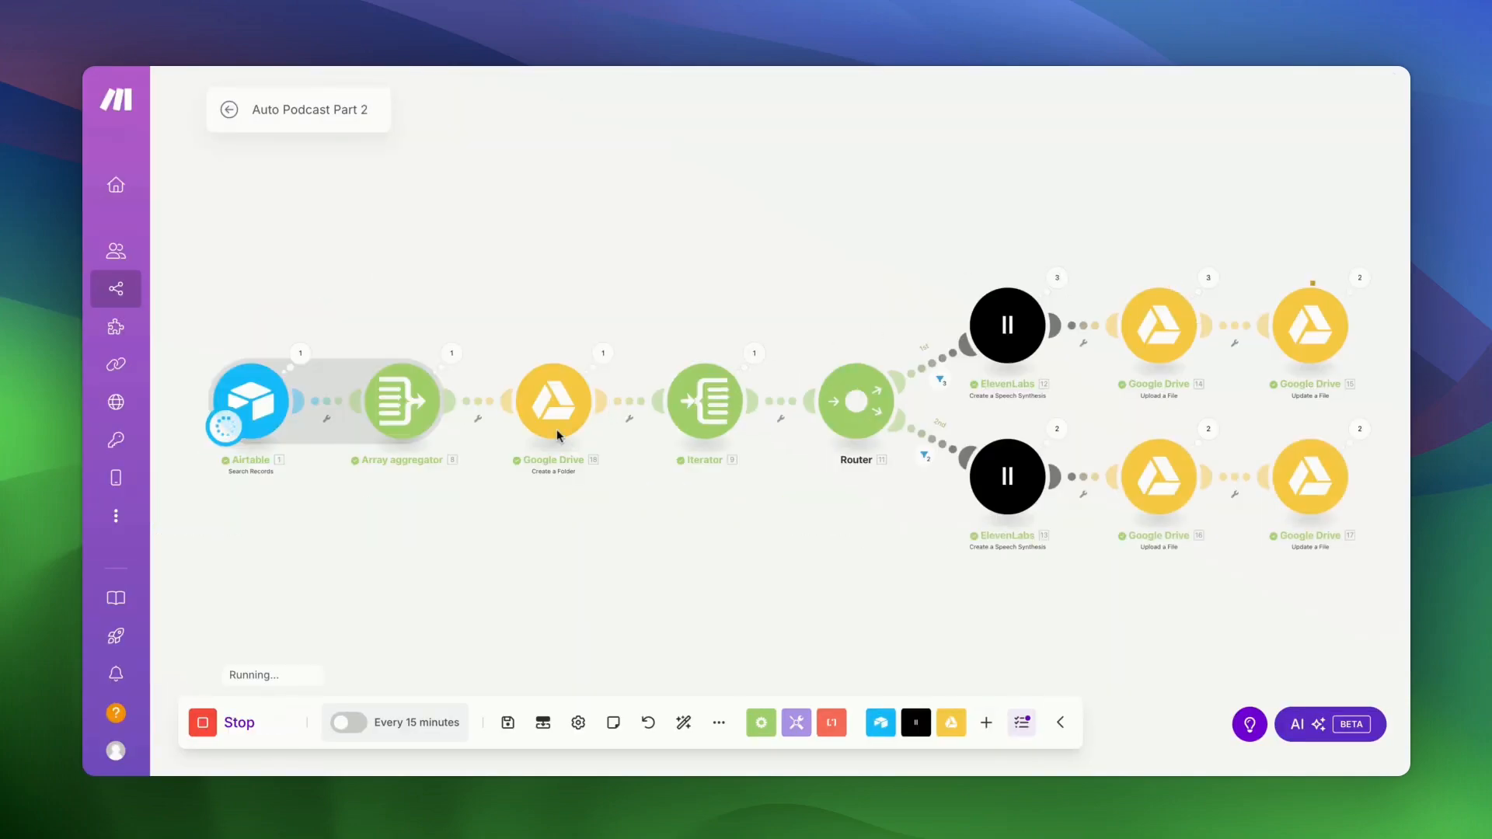
- Halt the running Auto Podcast Part 2 scenario with the Stop button
{"action": "left_click", "coordinate": [213, 730]}
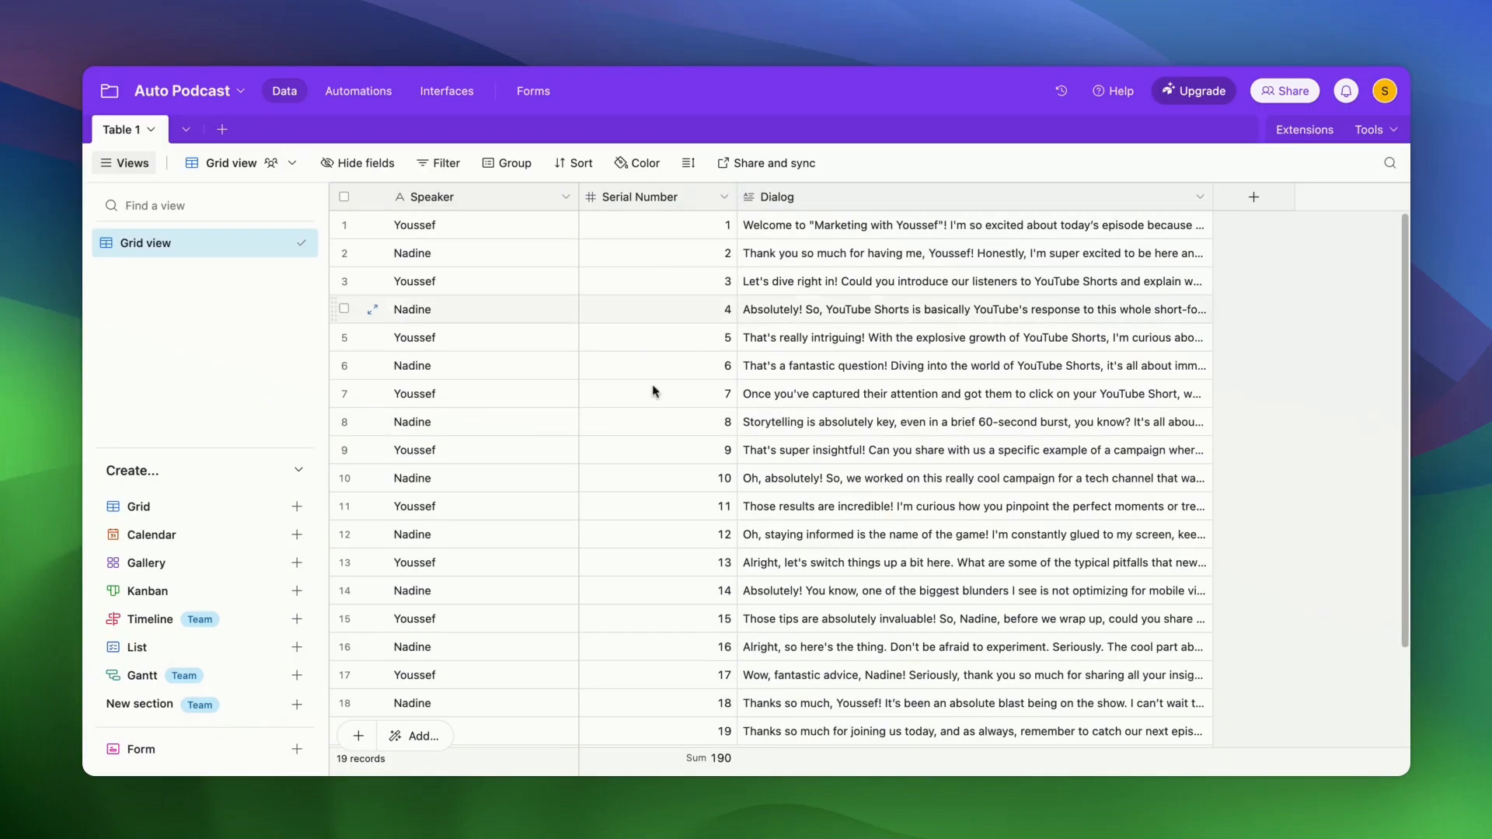
- Select all records in the dialog table, then leave the Auto Podcast base for Airtable Home
{"action": "scroll", "coordinate": [637, 654], "scroll_direction": "down", "scroll_amount": 3}
{"action": "scroll", "coordinate": [637, 654], "scroll_direction": "up", "scroll_amount": 3}
{"action": "left_click", "coordinate": [344, 197]}
{"action": "left_click", "coordinate": [161, 92]}
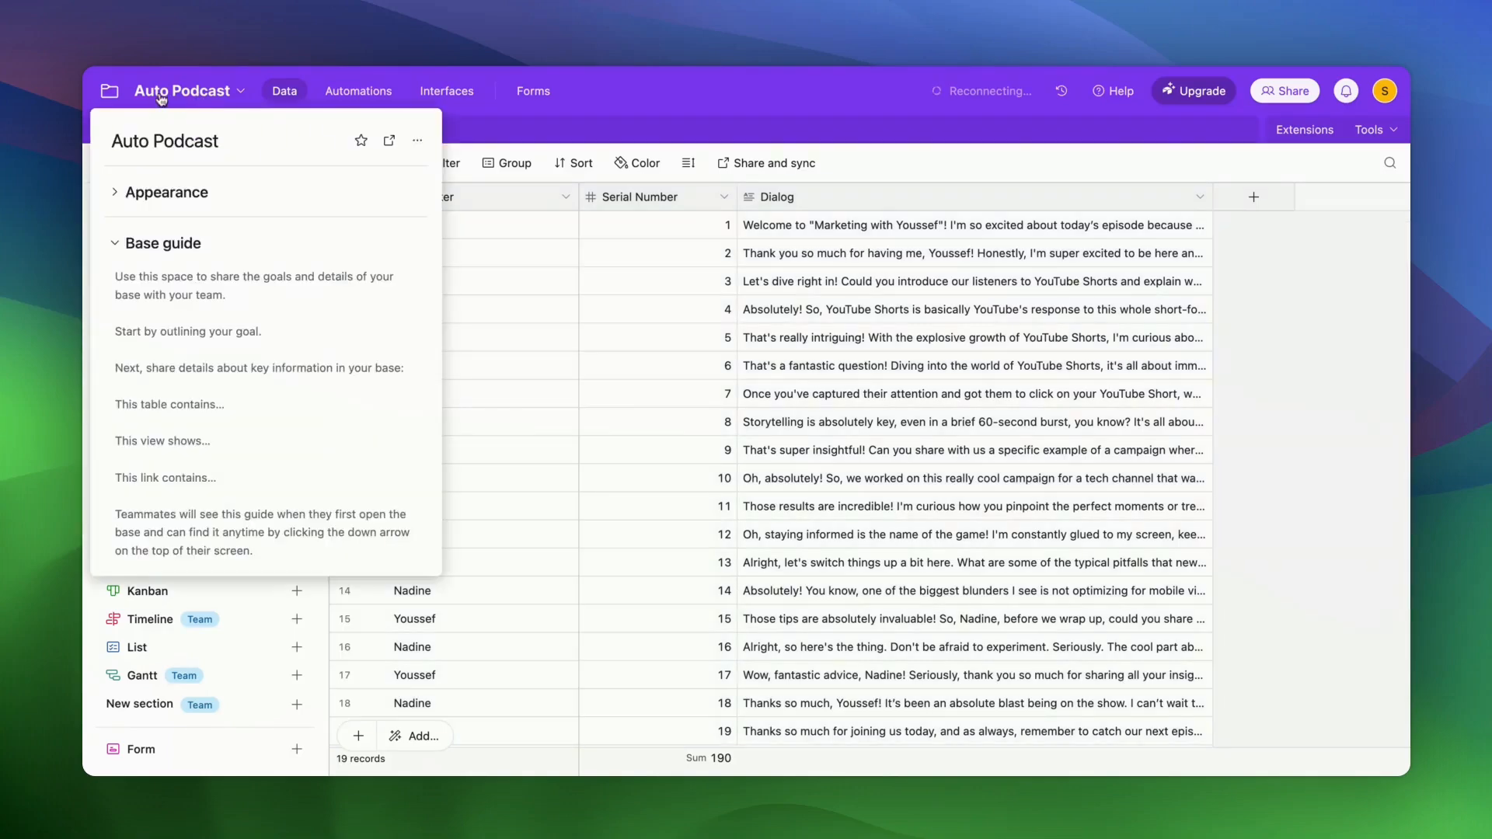
{"action": "left_click", "coordinate": [110, 91]}
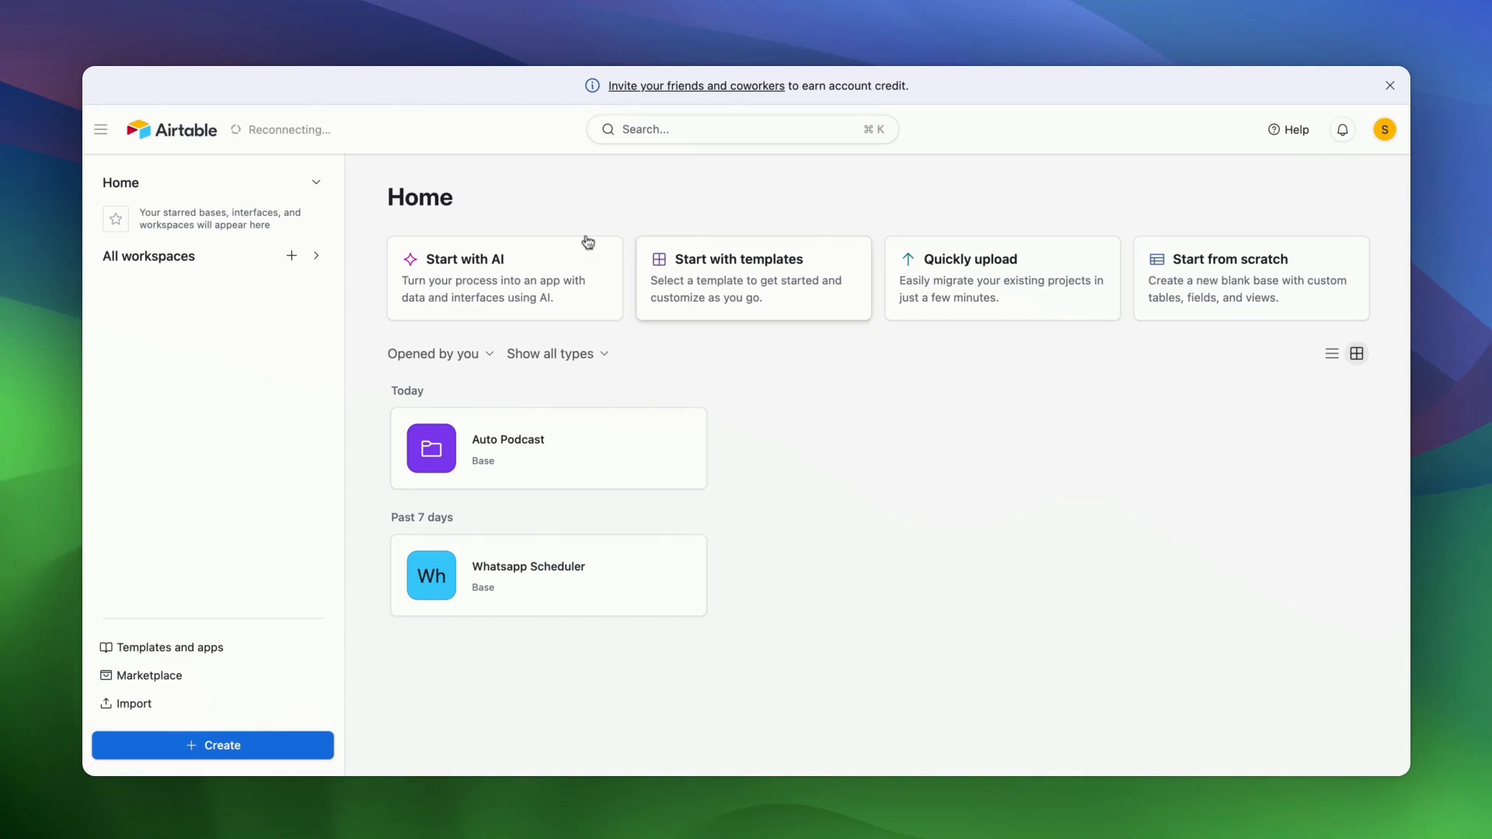
- Create a new base from scratch and rename its Name field to Speaker
{"action": "left_click", "coordinate": [179, 751]}
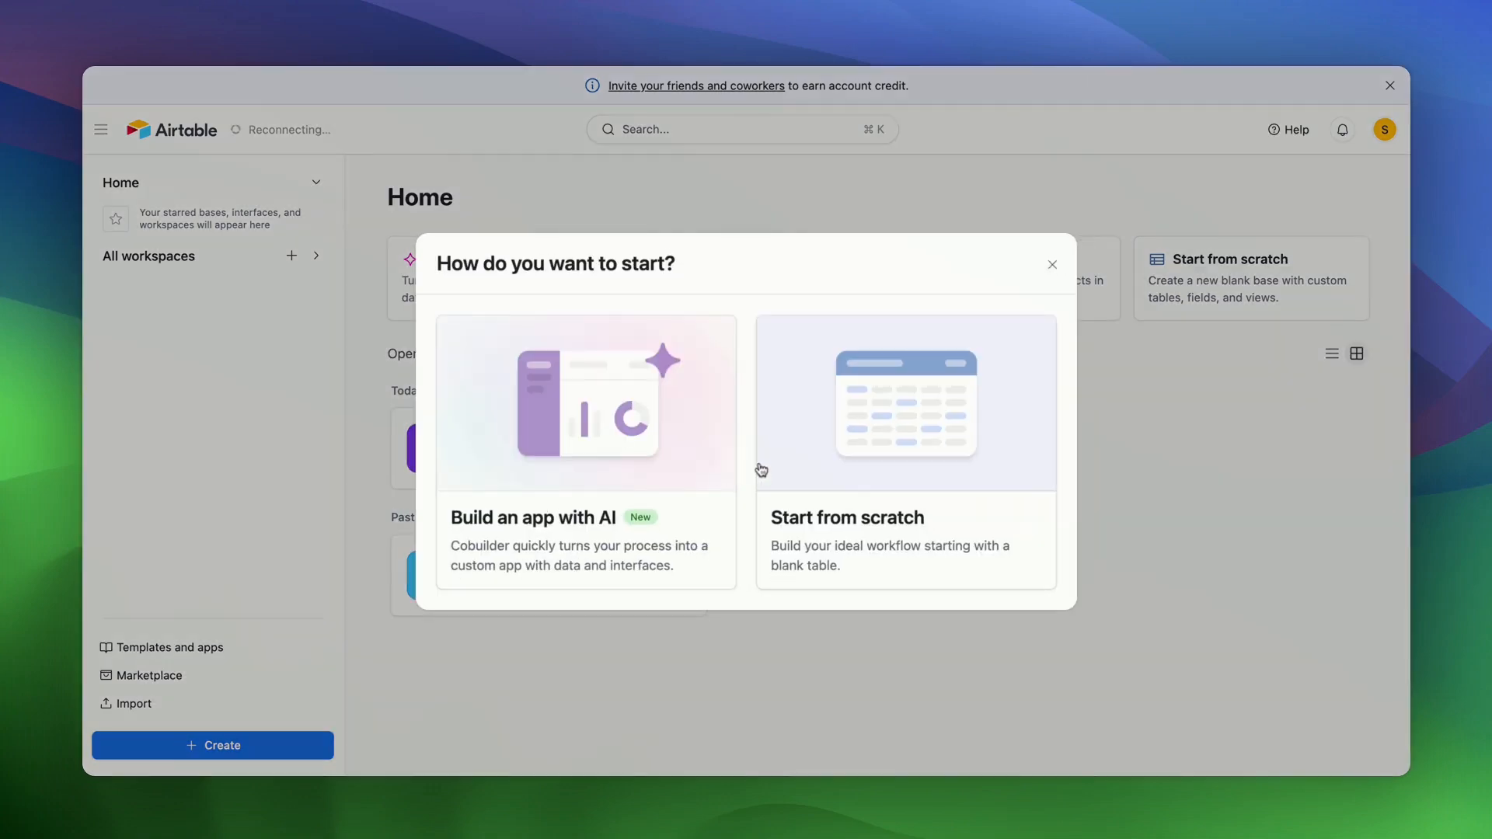
{"action": "left_click", "coordinate": [936, 406]}
{"action": "left_click", "coordinate": [532, 197]}
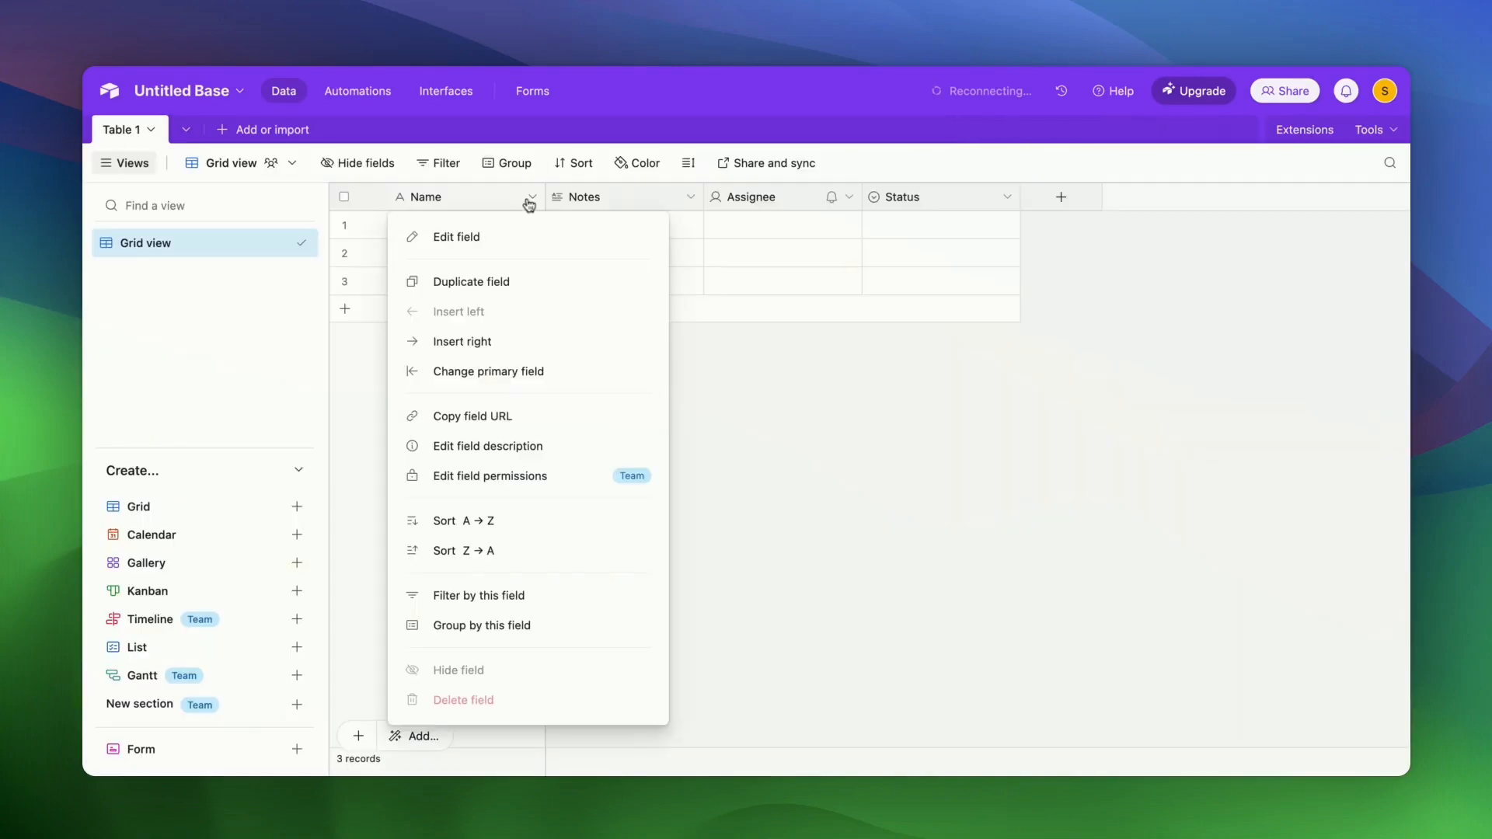
{"action": "left_click", "coordinate": [449, 246]}
{"action": "left_click", "coordinate": [433, 241]}
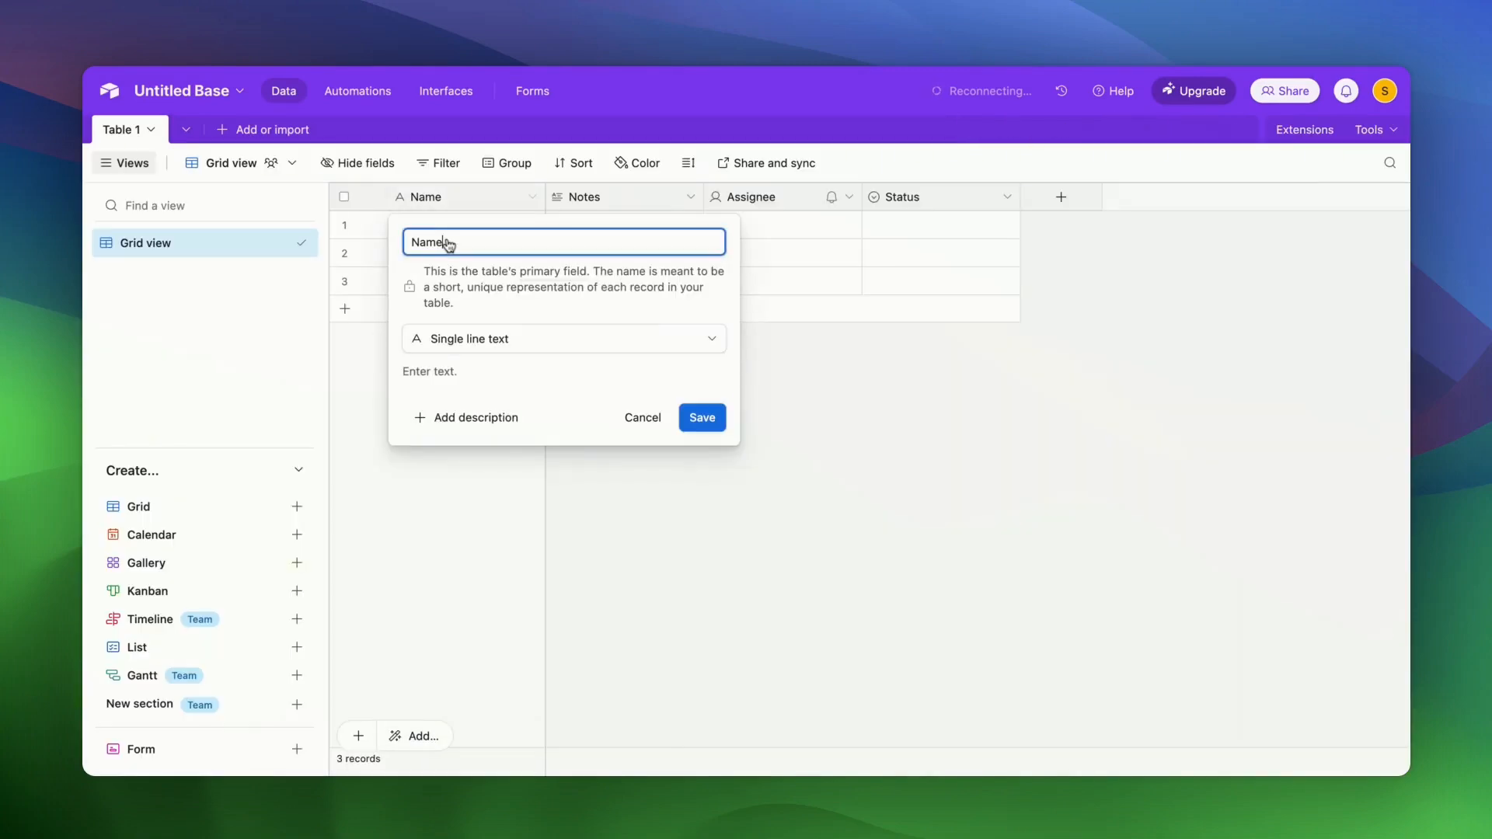
{"action": "double_click", "coordinate": [433, 241]}
{"action": "type", "text": "Speaker"}
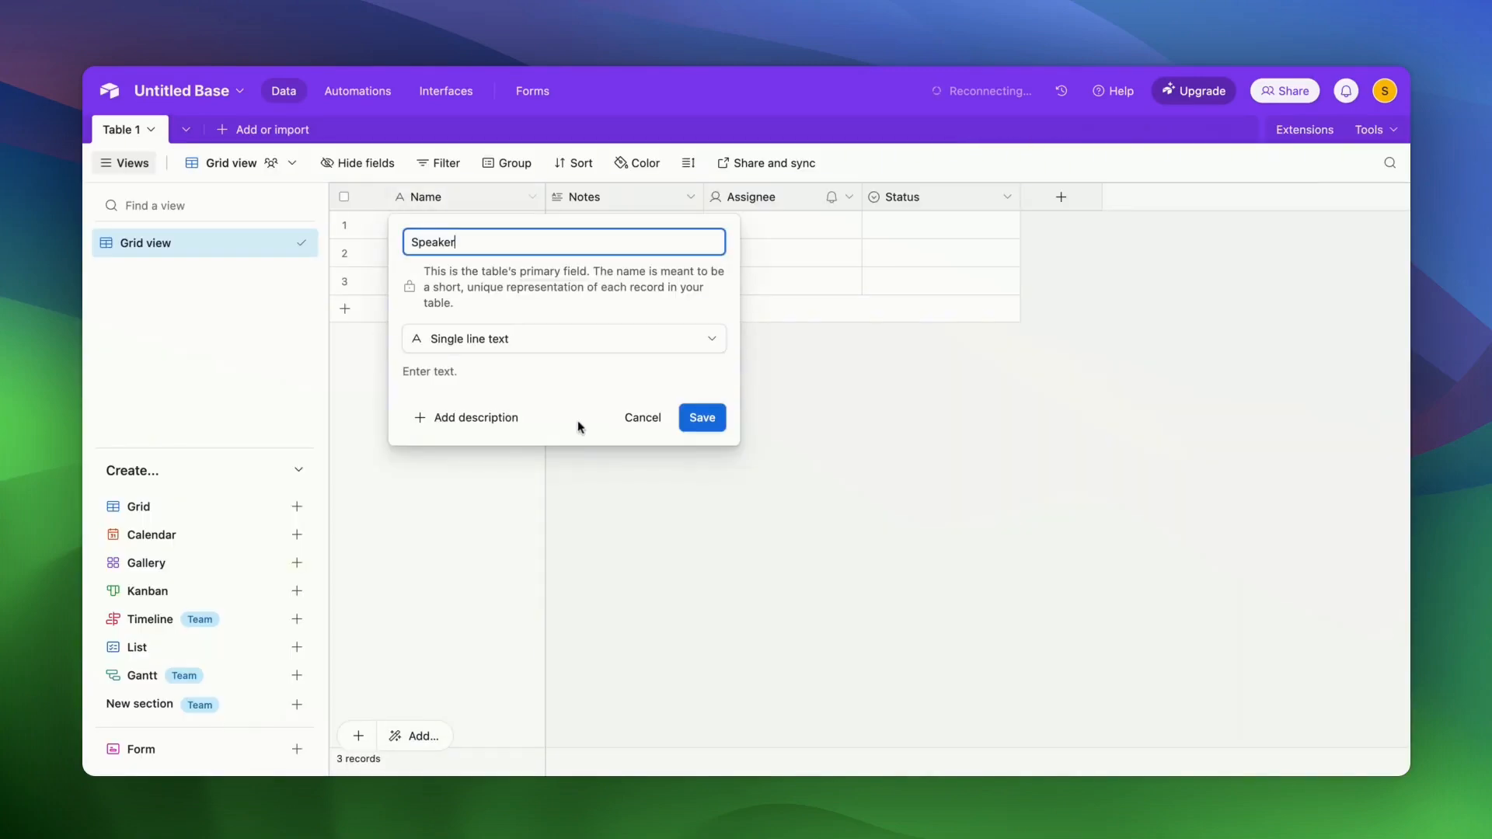
{"action": "left_click", "coordinate": [699, 417]}
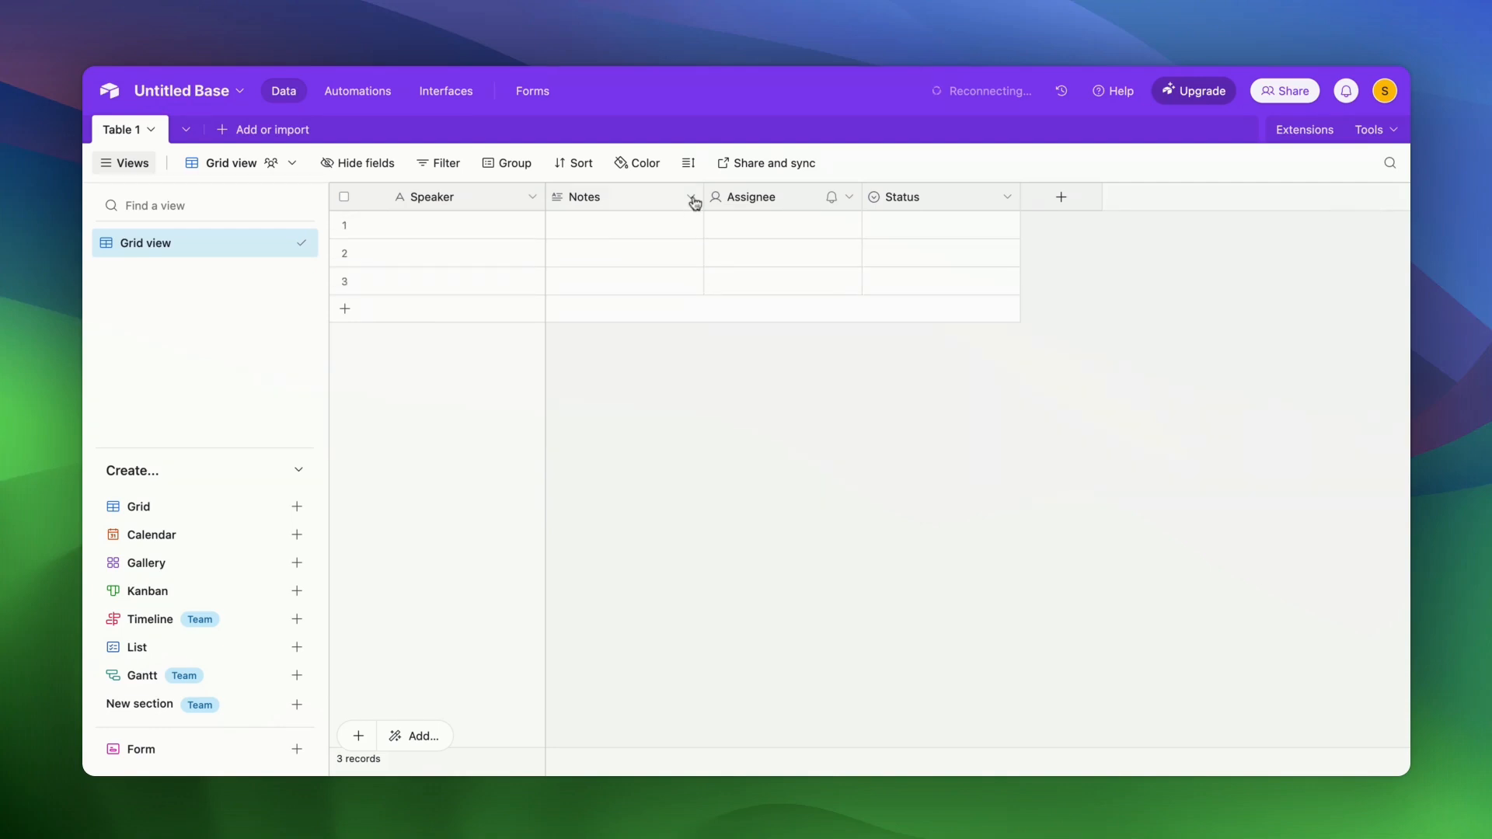
- Rename the Notes field to Serial Number and make it a Number field
{"action": "left_click", "coordinate": [691, 197]}
{"action": "left_click", "coordinate": [624, 238]}
{"action": "double_click", "coordinate": [624, 238]}
{"action": "type", "text": "Seri"}
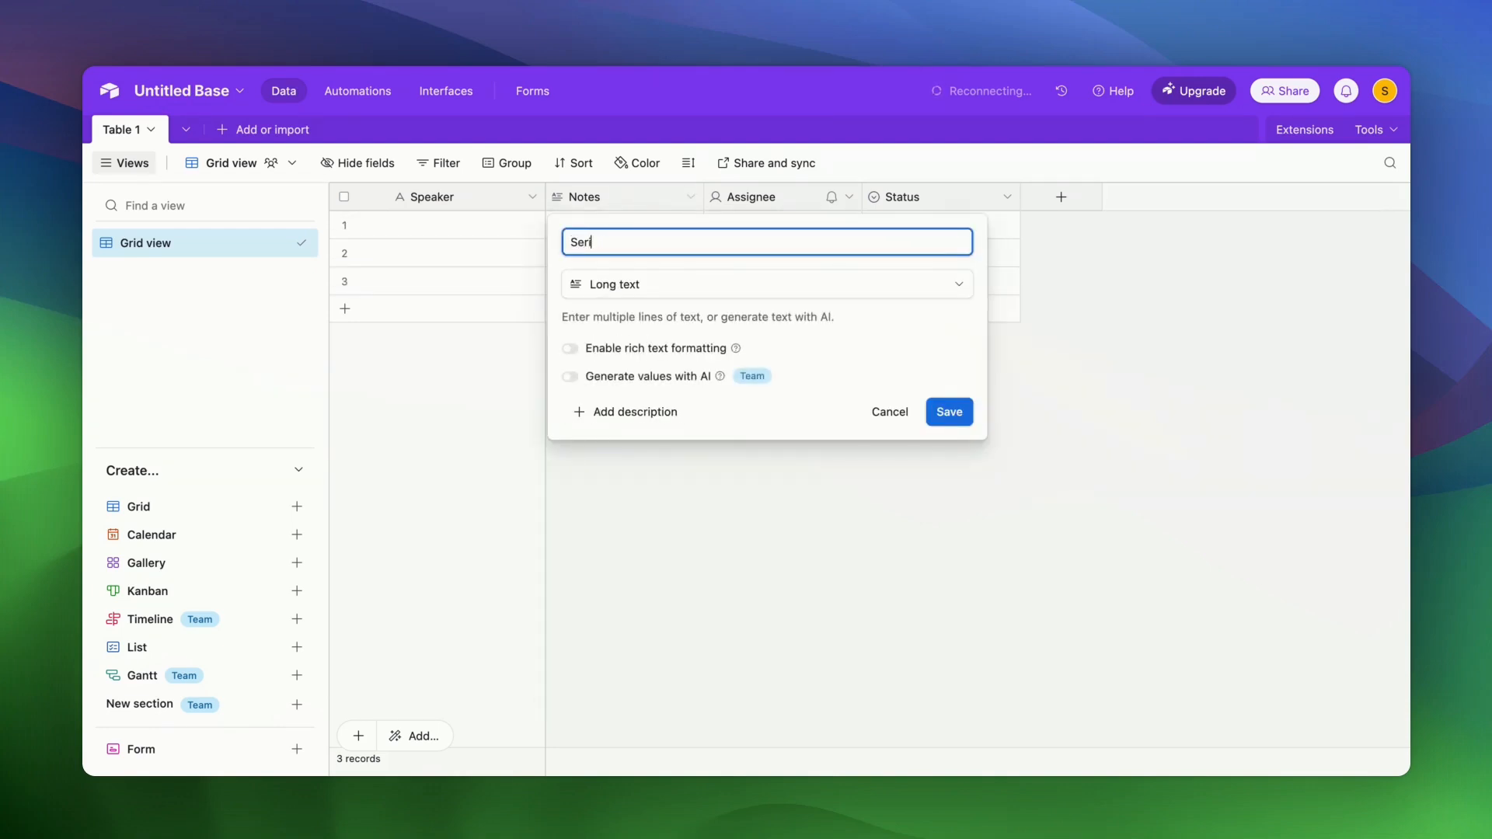
{"action": "type", "text": "al Number"}
{"action": "left_click", "coordinate": [684, 292]}
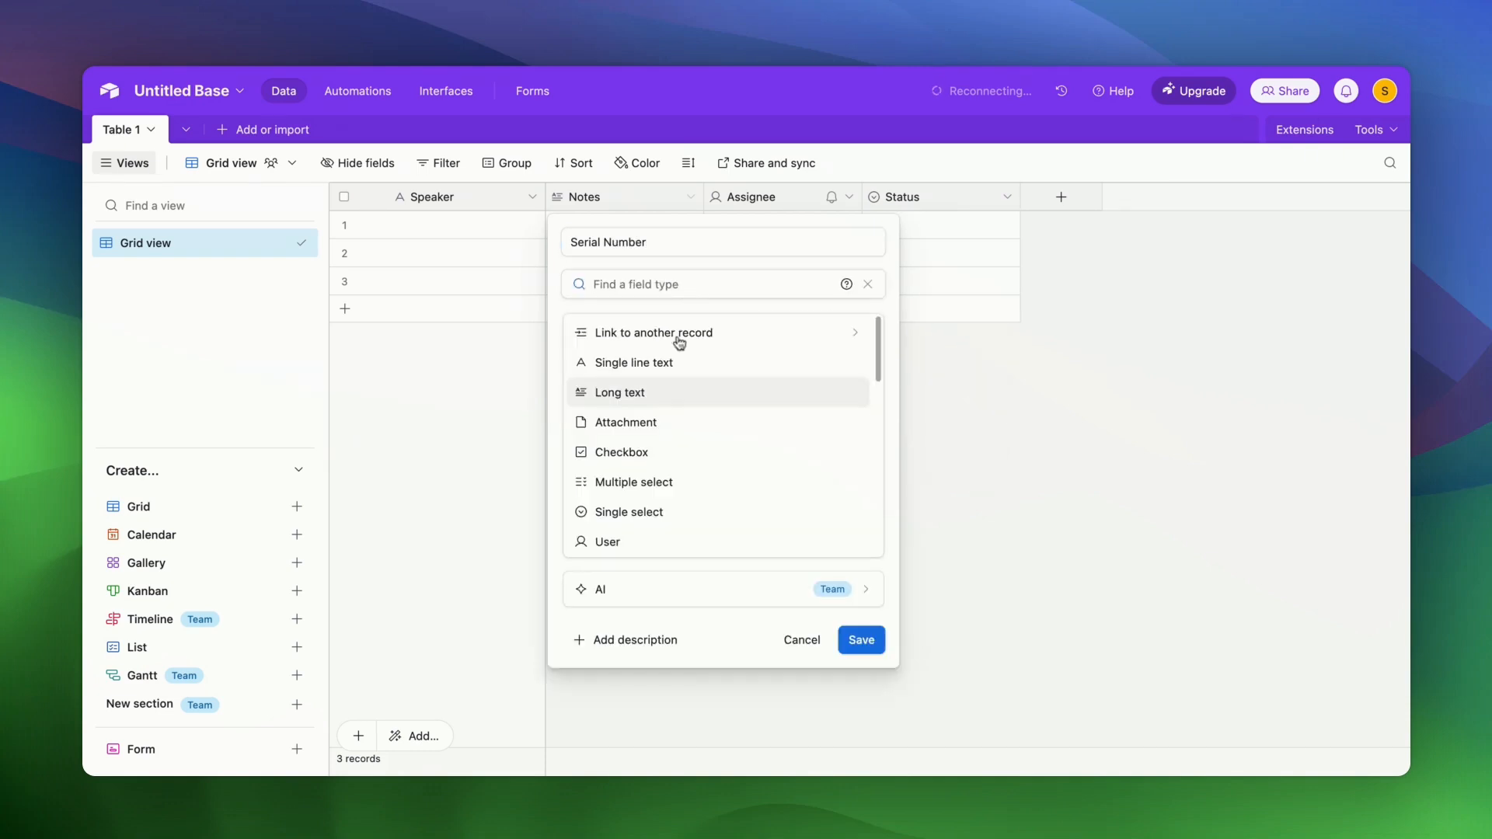
{"action": "scroll", "coordinate": [675, 397], "scroll_direction": "down", "scroll_amount": 5}
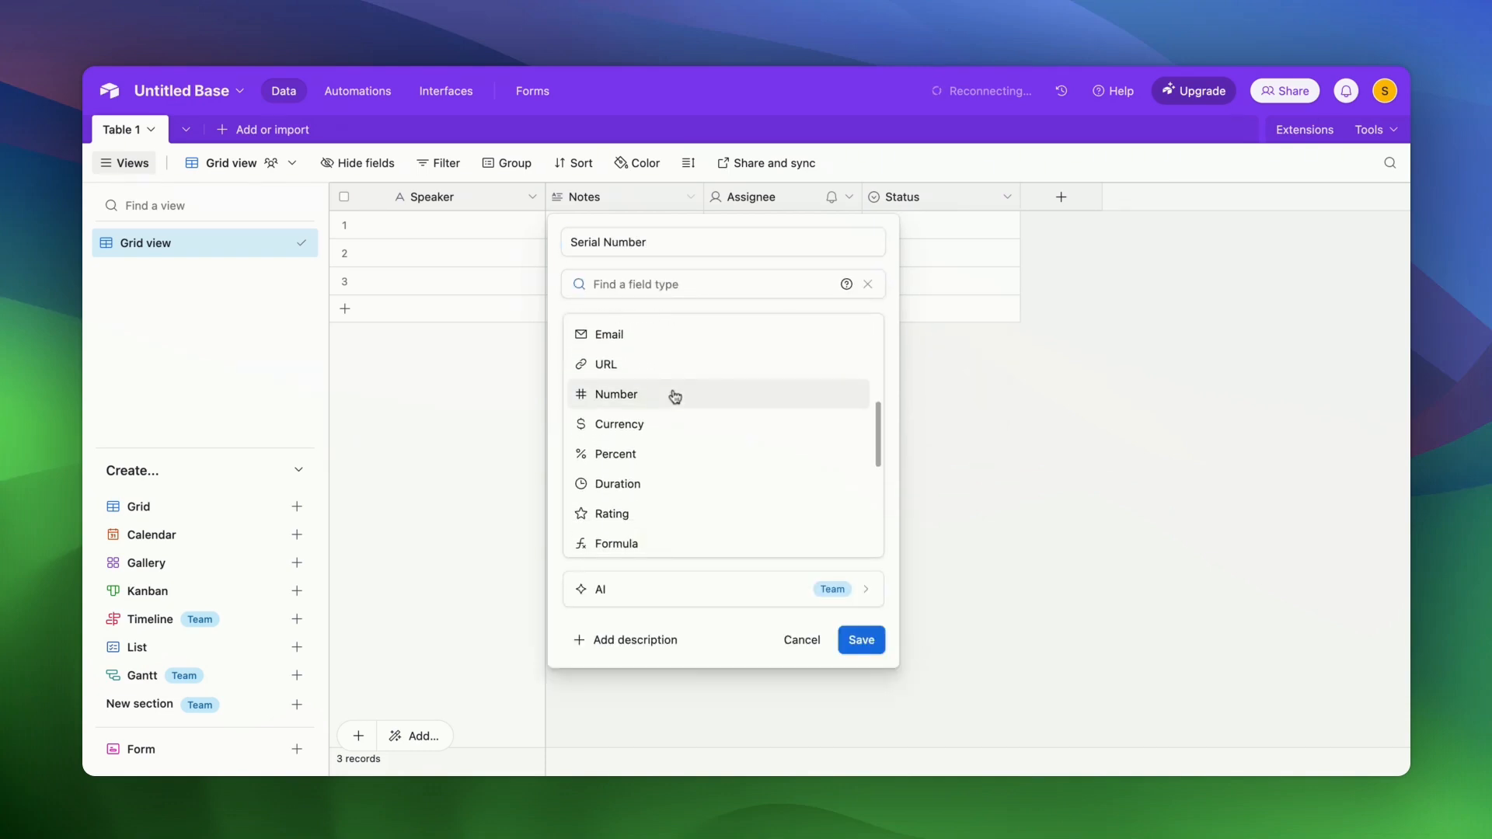
{"action": "left_click", "coordinate": [676, 396]}
{"action": "left_click", "coordinate": [949, 651]}
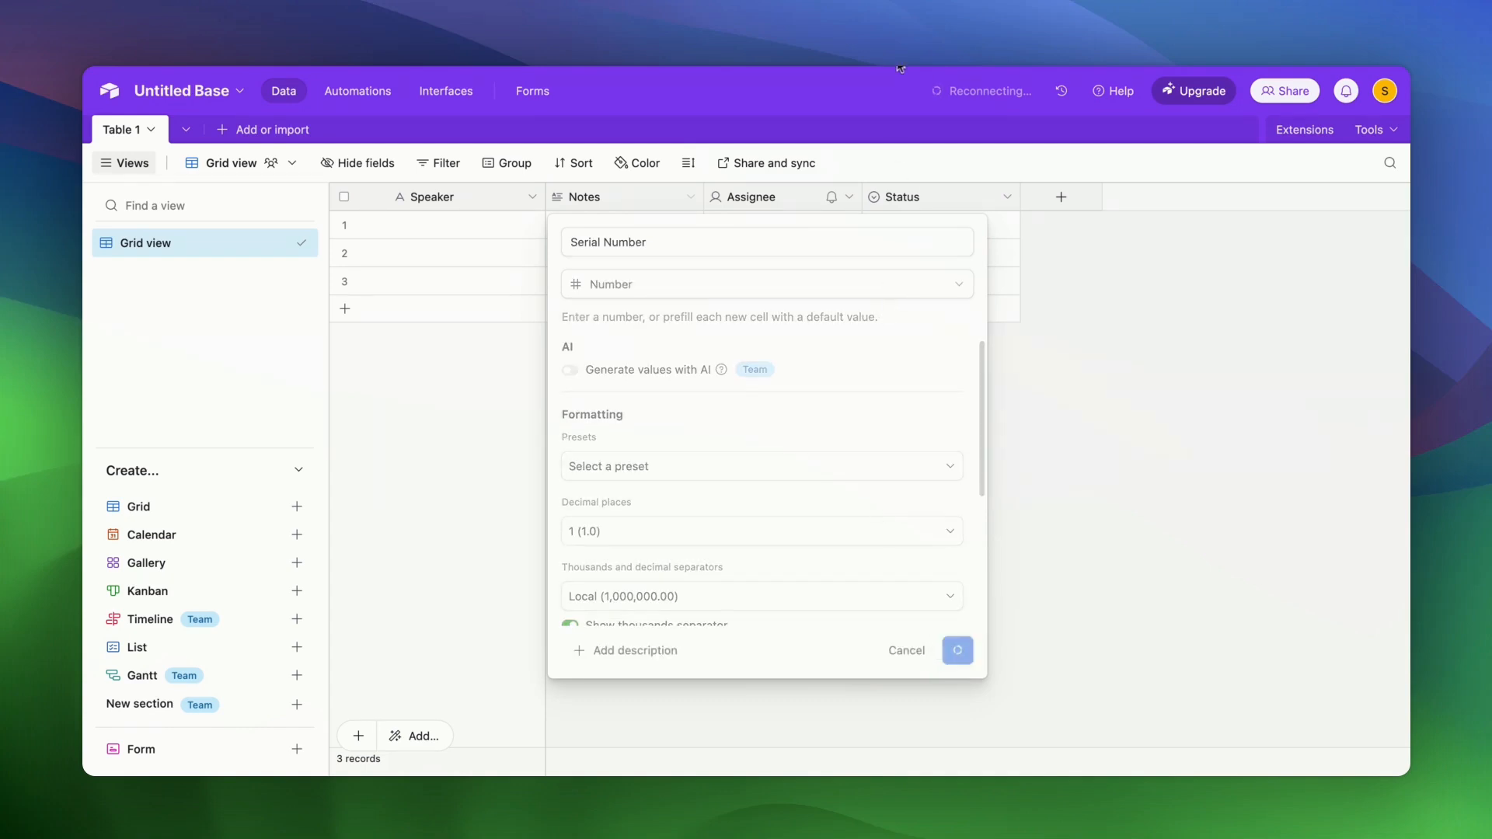
- Rename the Assignee field to Dialog and make it a Long text field
{"action": "left_click", "coordinate": [850, 200]}
{"action": "left_click", "coordinate": [795, 237]}
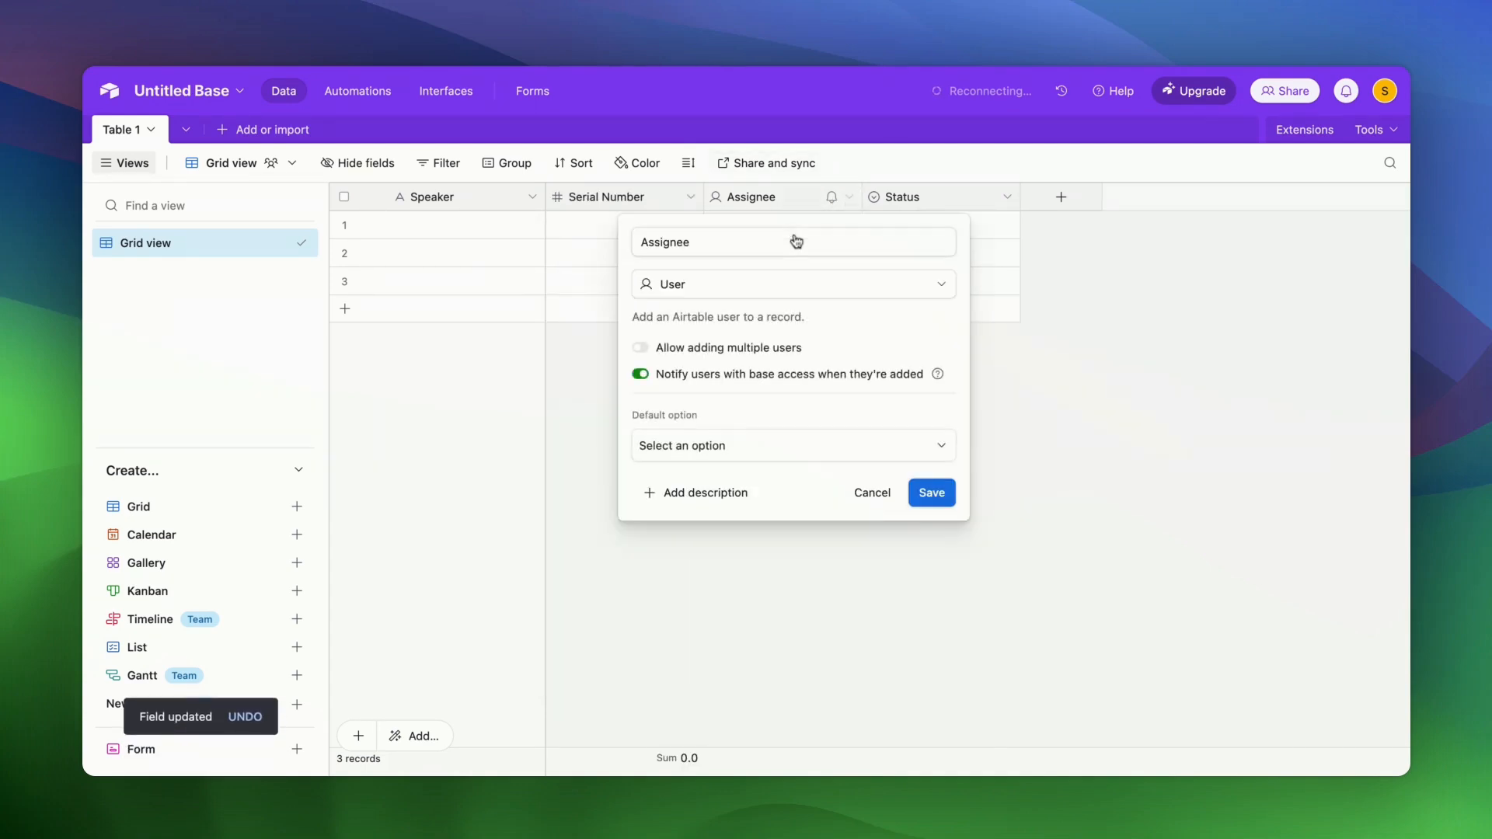
{"action": "left_click", "coordinate": [796, 241]}
{"action": "key", "text": "super+a"}
{"action": "type", "text": "Dialog"}
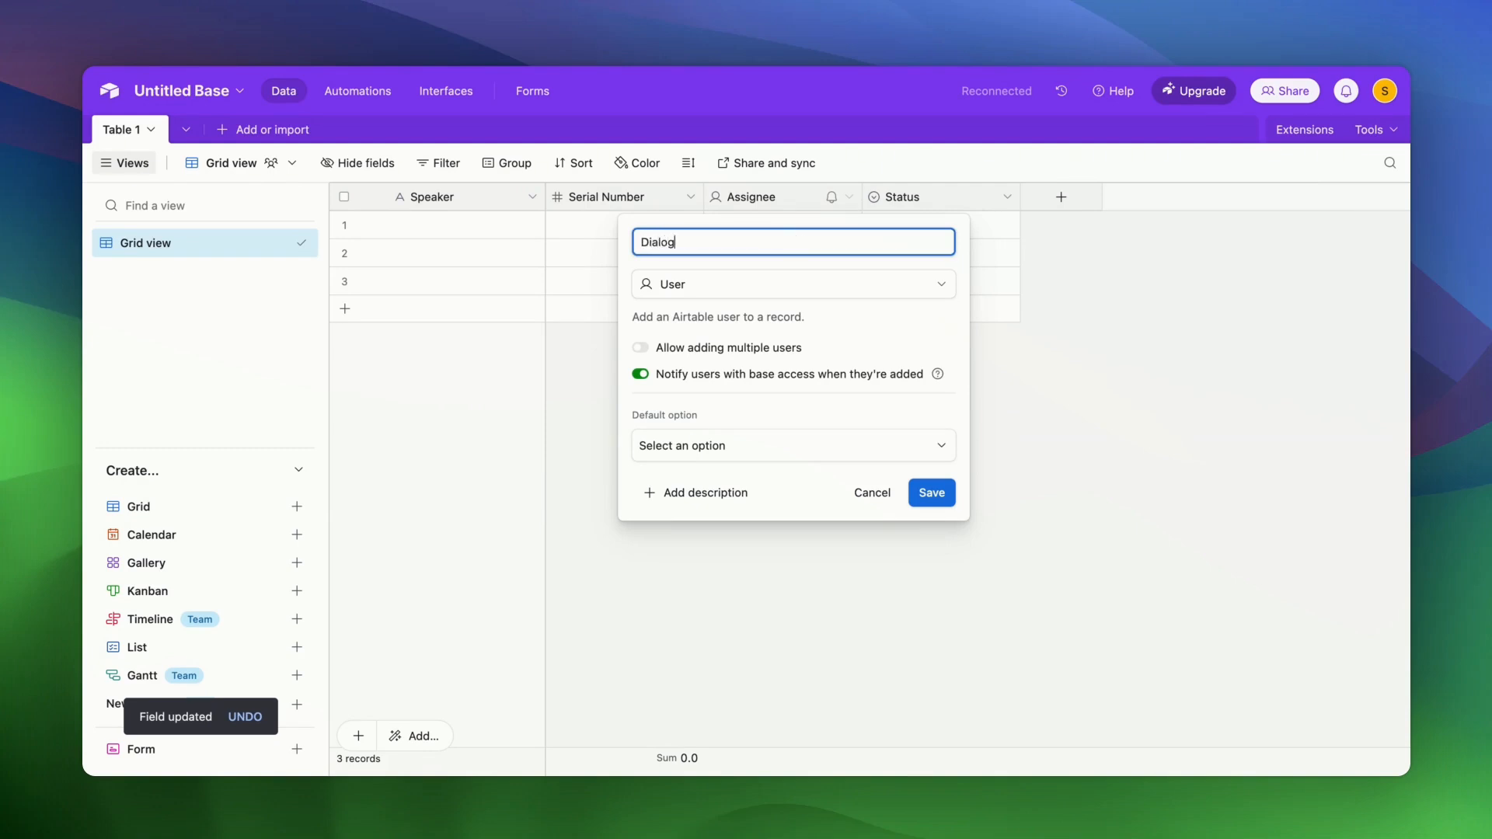
{"action": "left_click", "coordinate": [783, 290]}
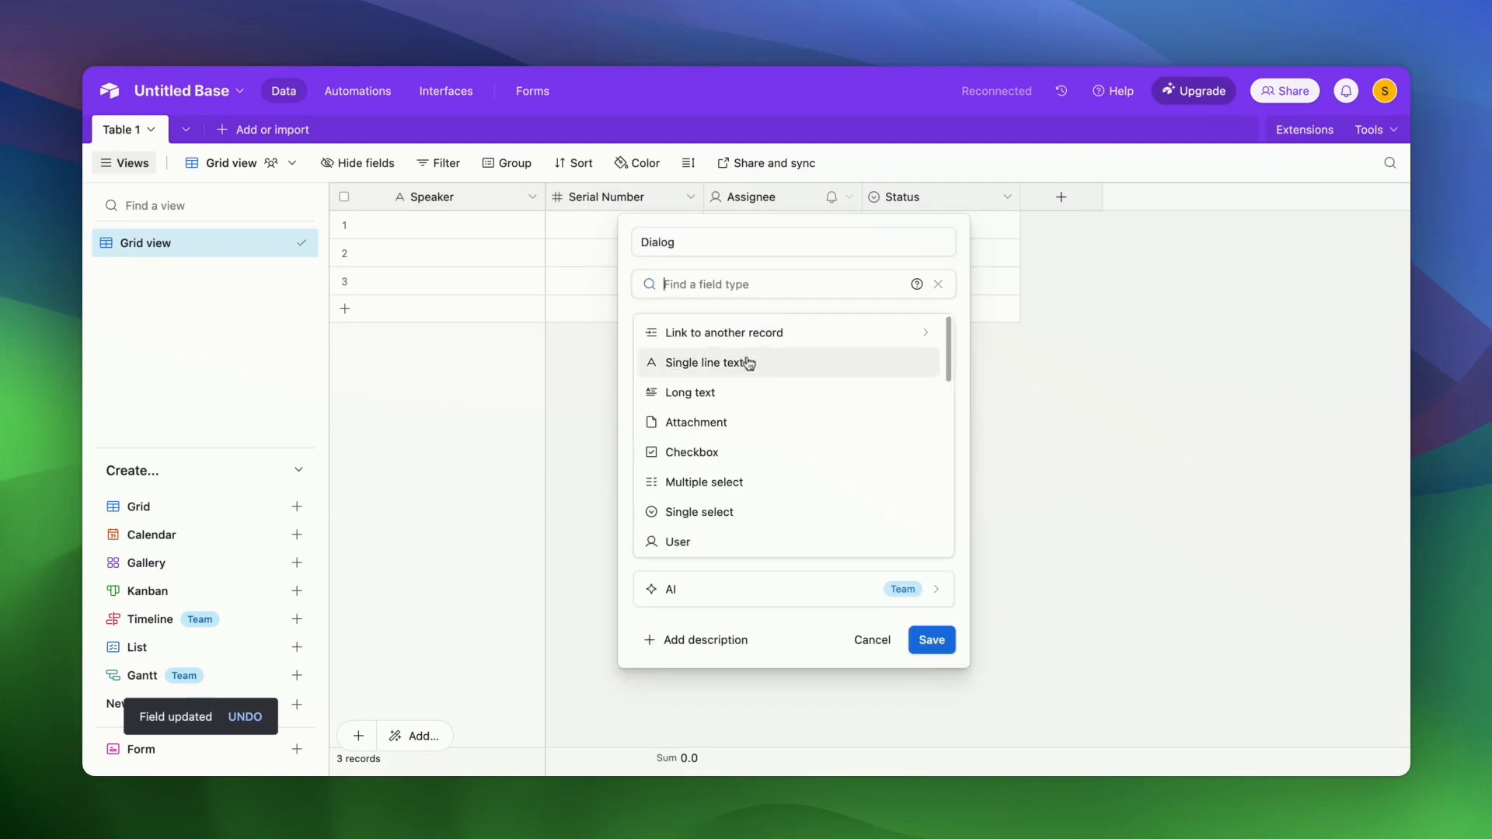
{"action": "left_click", "coordinate": [730, 393]}
{"action": "left_click", "coordinate": [1028, 411]}
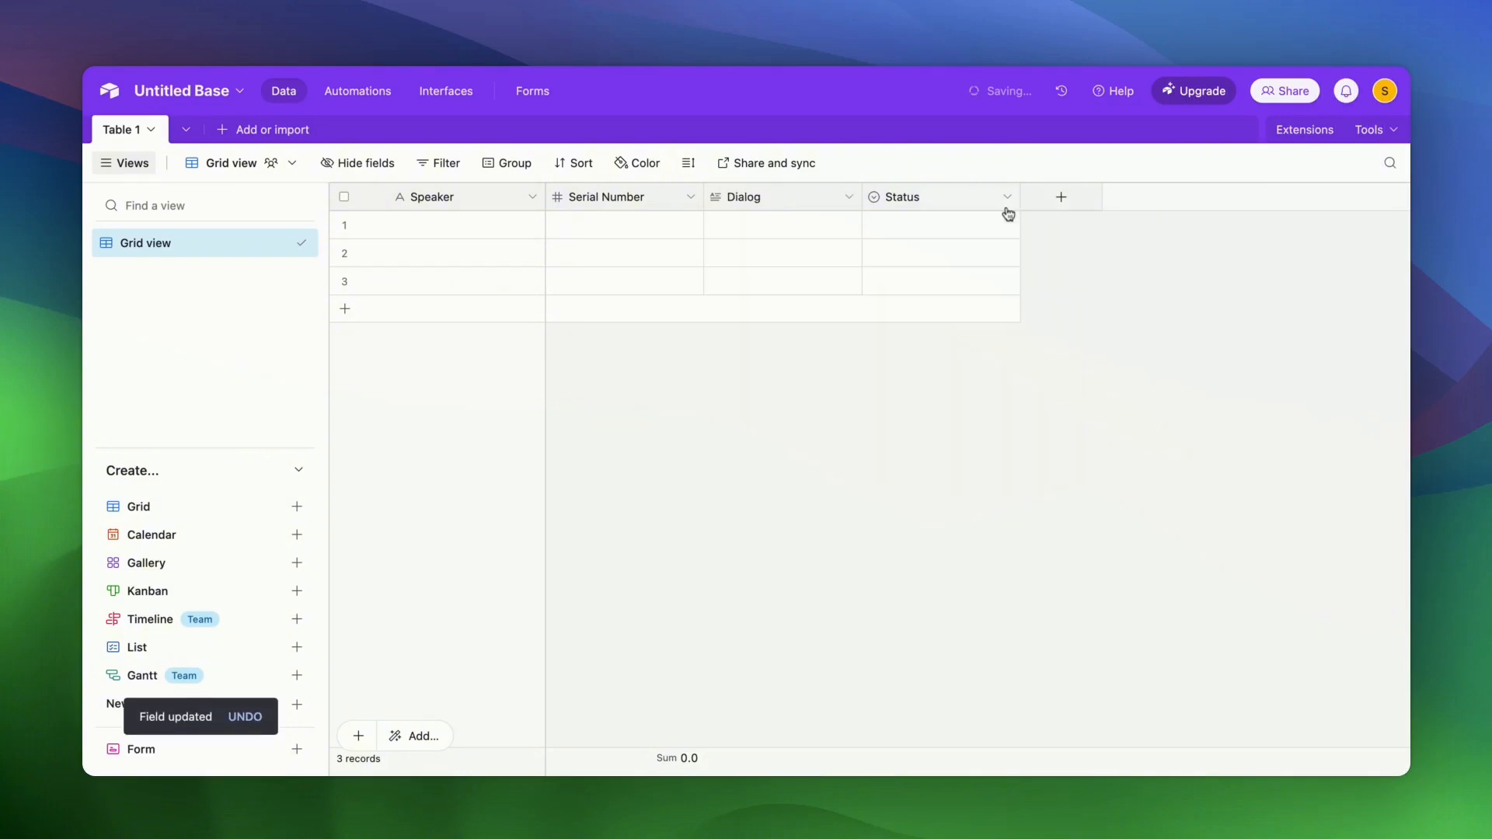
- Delete the Status field and name the base 'Auto Podcast (YT)'
{"action": "right_click", "coordinate": [954, 198]}
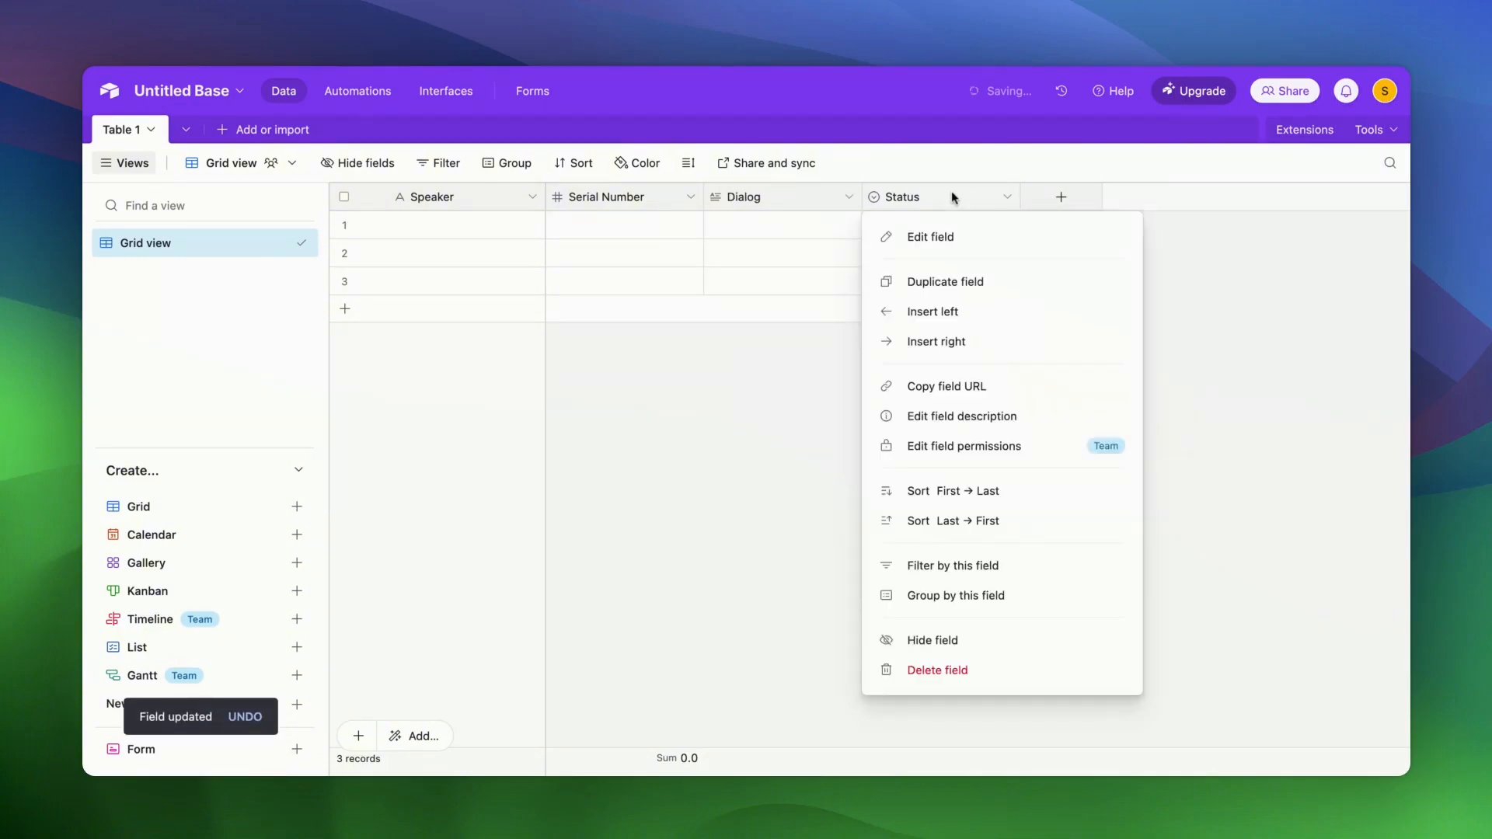
{"action": "left_click", "coordinate": [944, 669]}
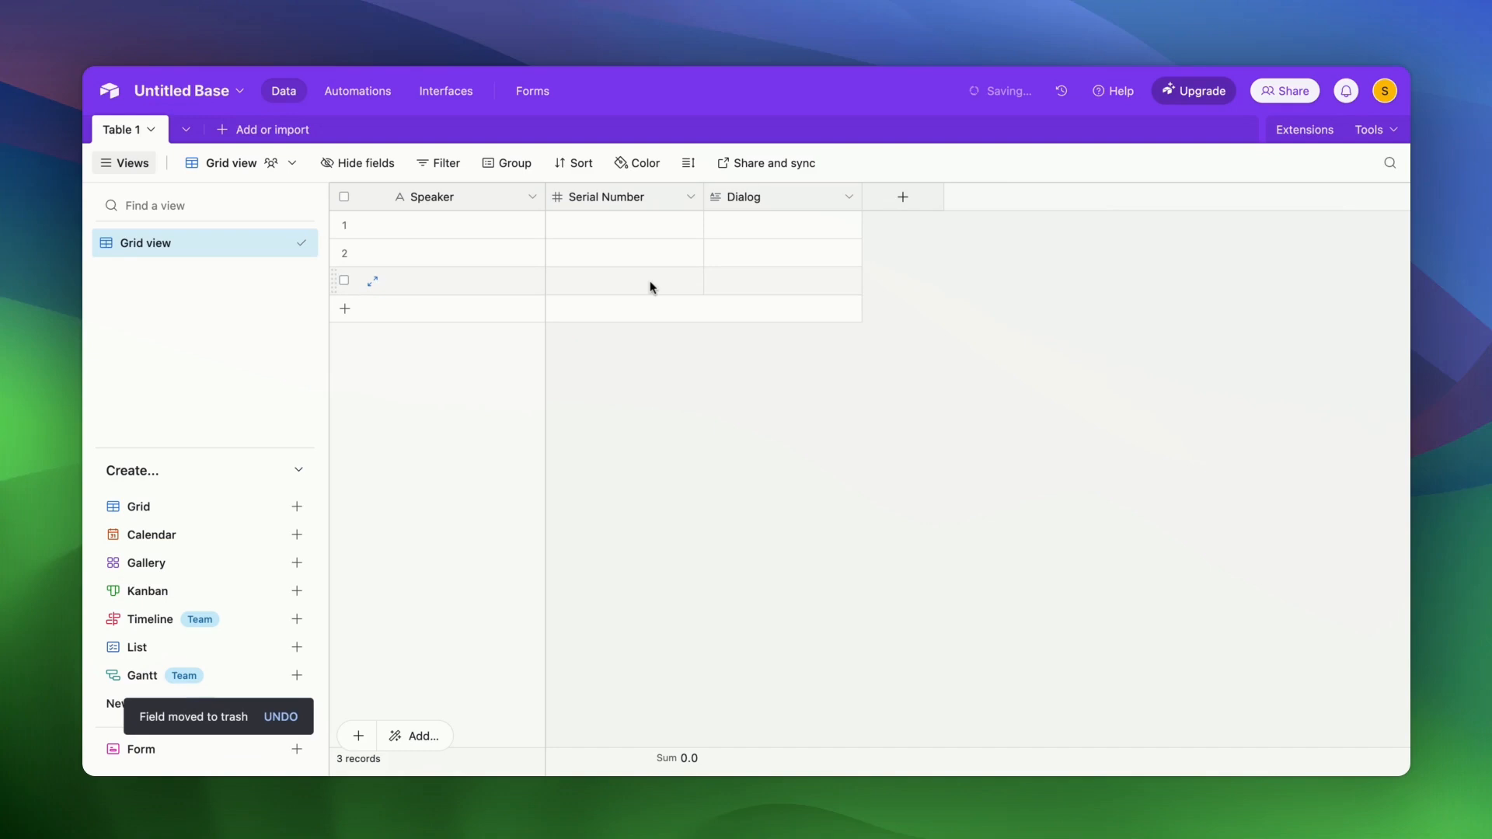
{"action": "left_click", "coordinate": [198, 91]}
{"action": "type", "text": "Auto "}
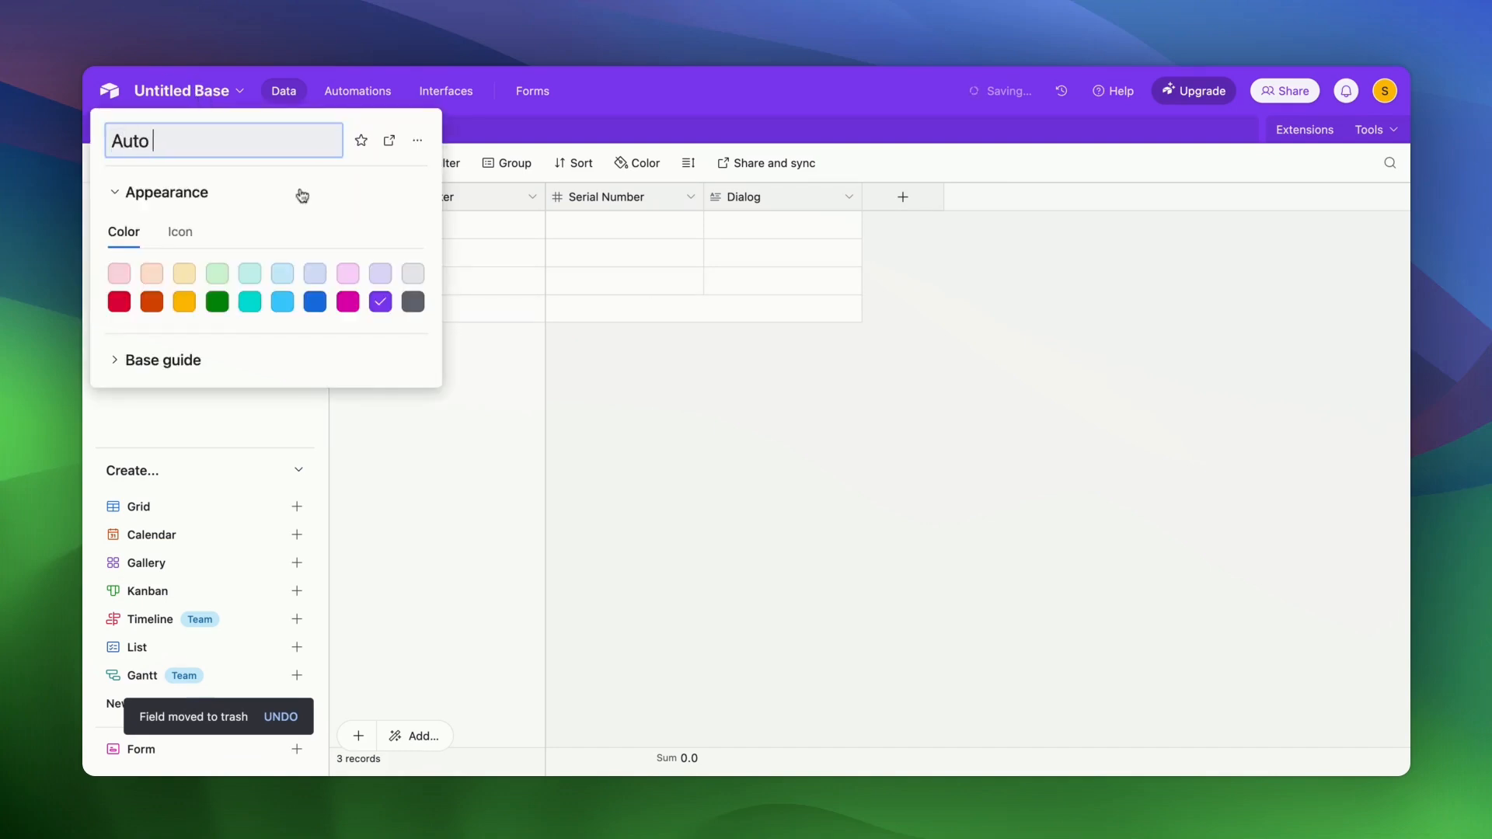
{"action": "type", "text": "Podcast (YT)"}
{"action": "left_click", "coordinate": [645, 390]}
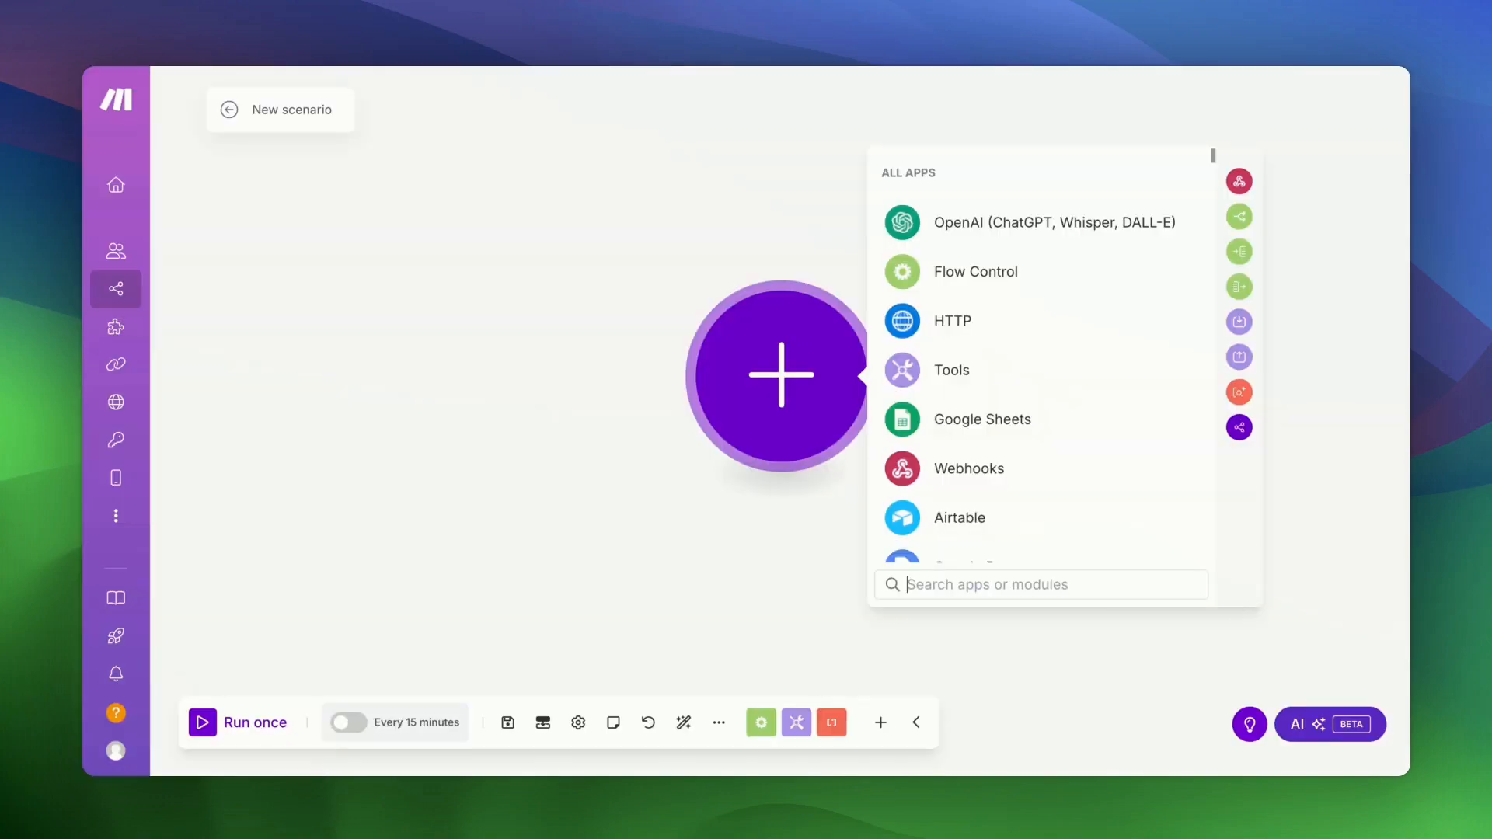
- Title the empty scenario 'Auto Podcast (YT) Part 1', correcting a typo along the way
{"action": "left_click", "coordinate": [618, 464]}
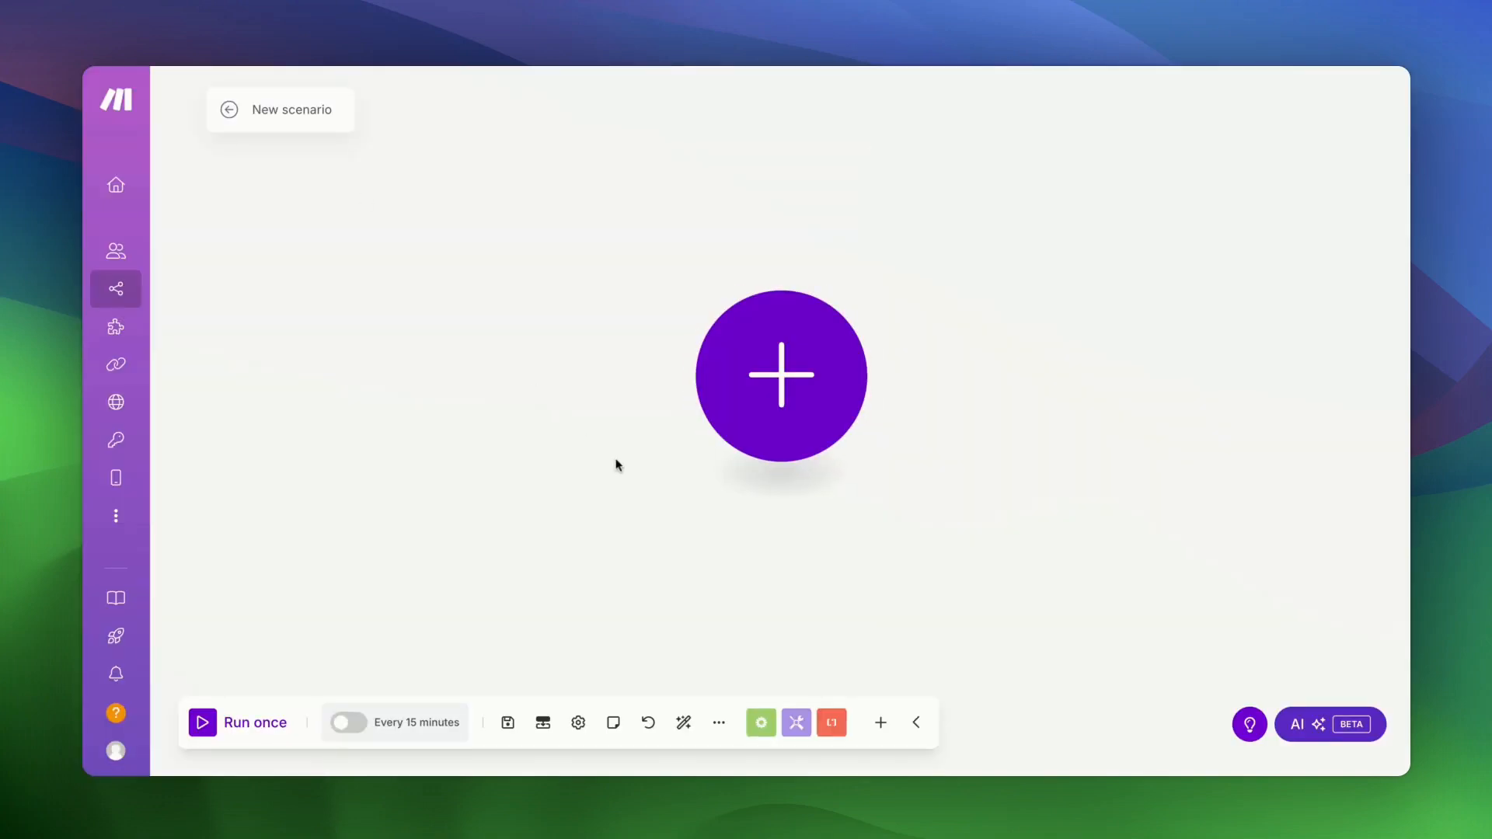
{"action": "left_click", "coordinate": [301, 106]}
{"action": "type", "text": "Auto P"}
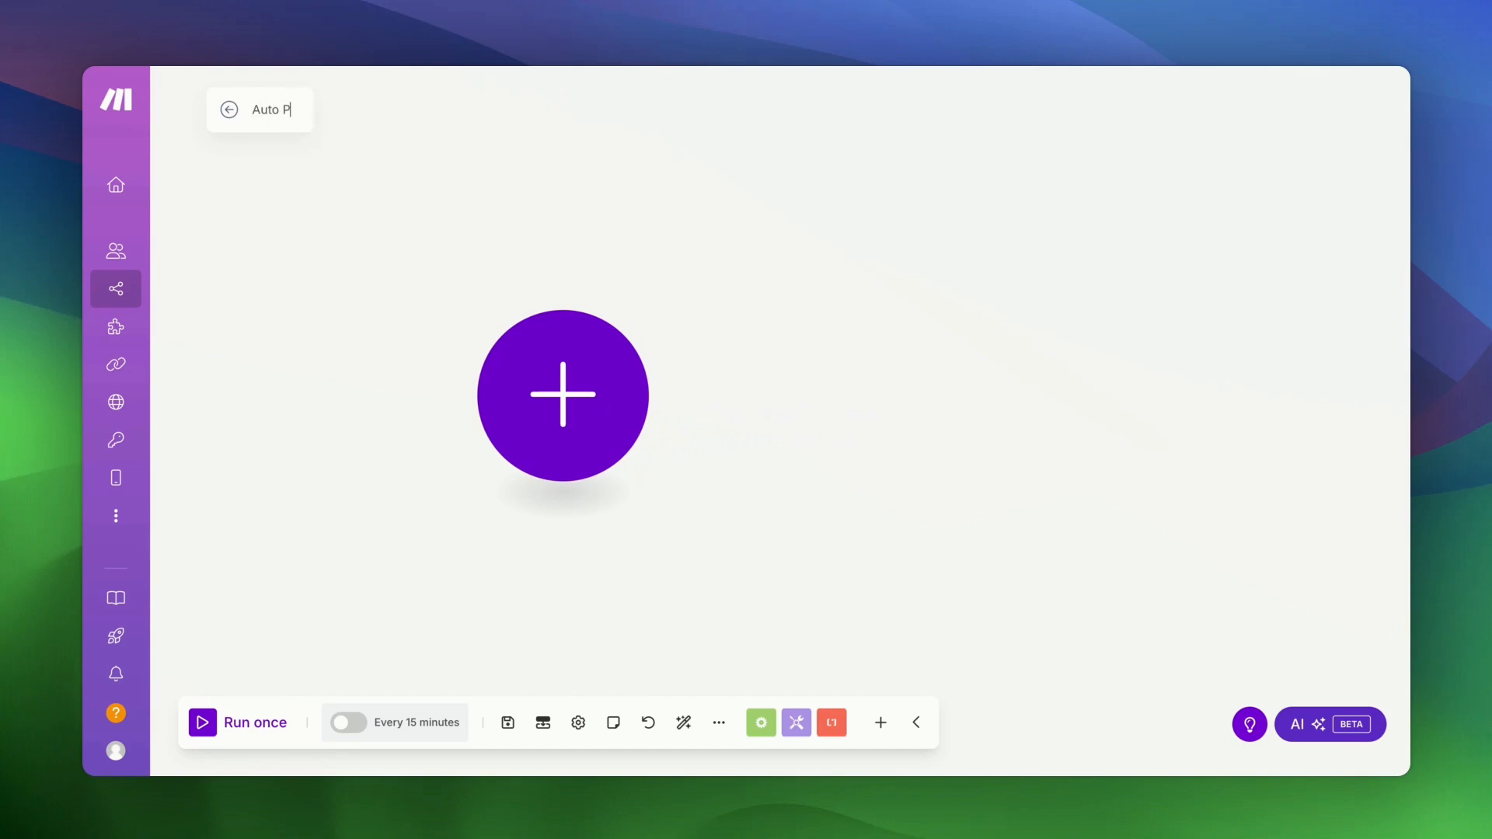
{"action": "type", "text": "odcast (YT) Par"}
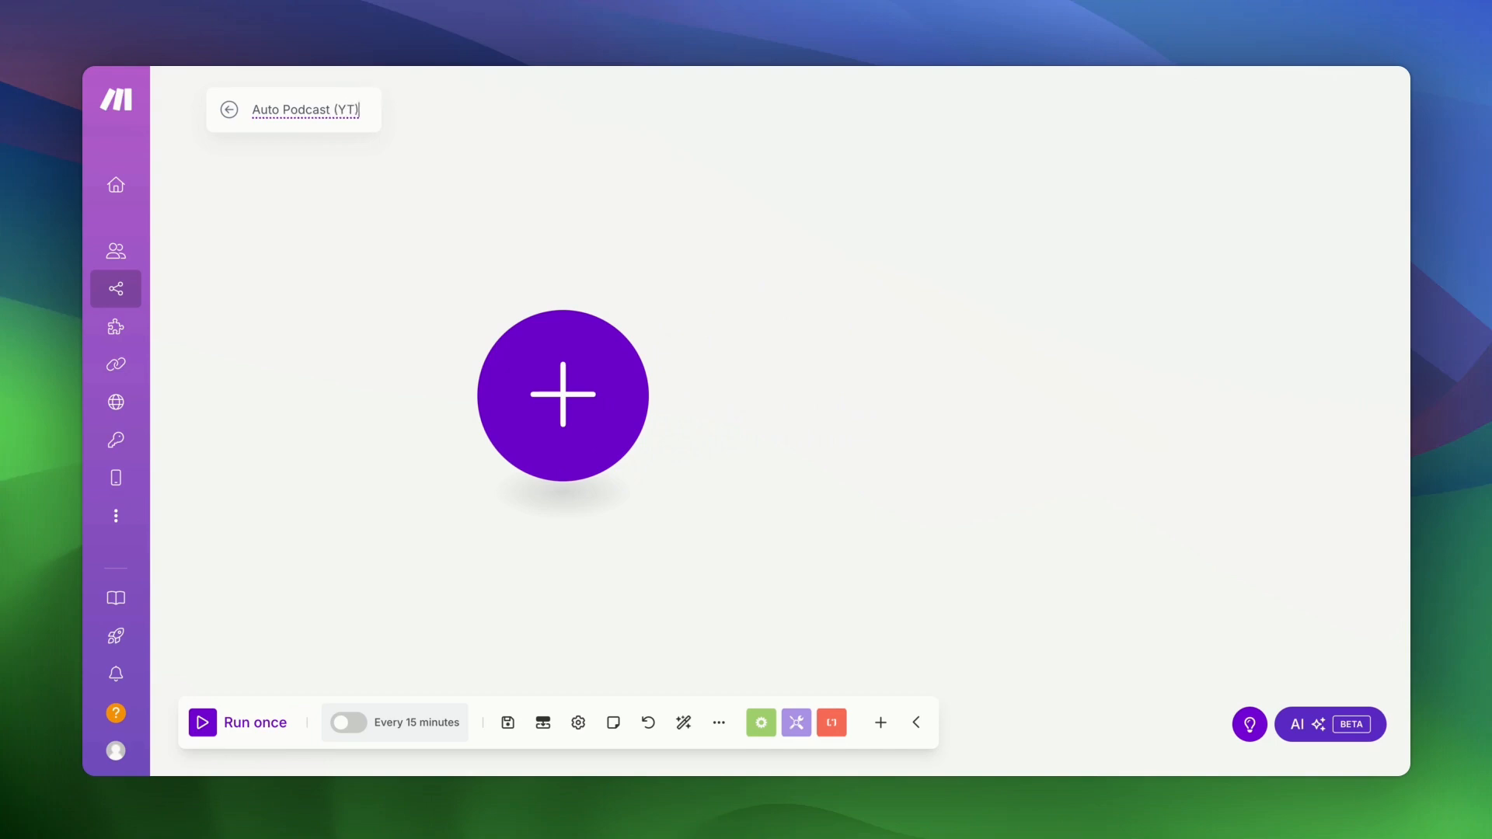
{"action": "type", "text": "t 1"}
{"action": "left_click", "coordinate": [350, 346]}
- Add an OpenAI Create a Completion (Prompt) module as the first module
{"action": "left_click", "coordinate": [589, 427]}
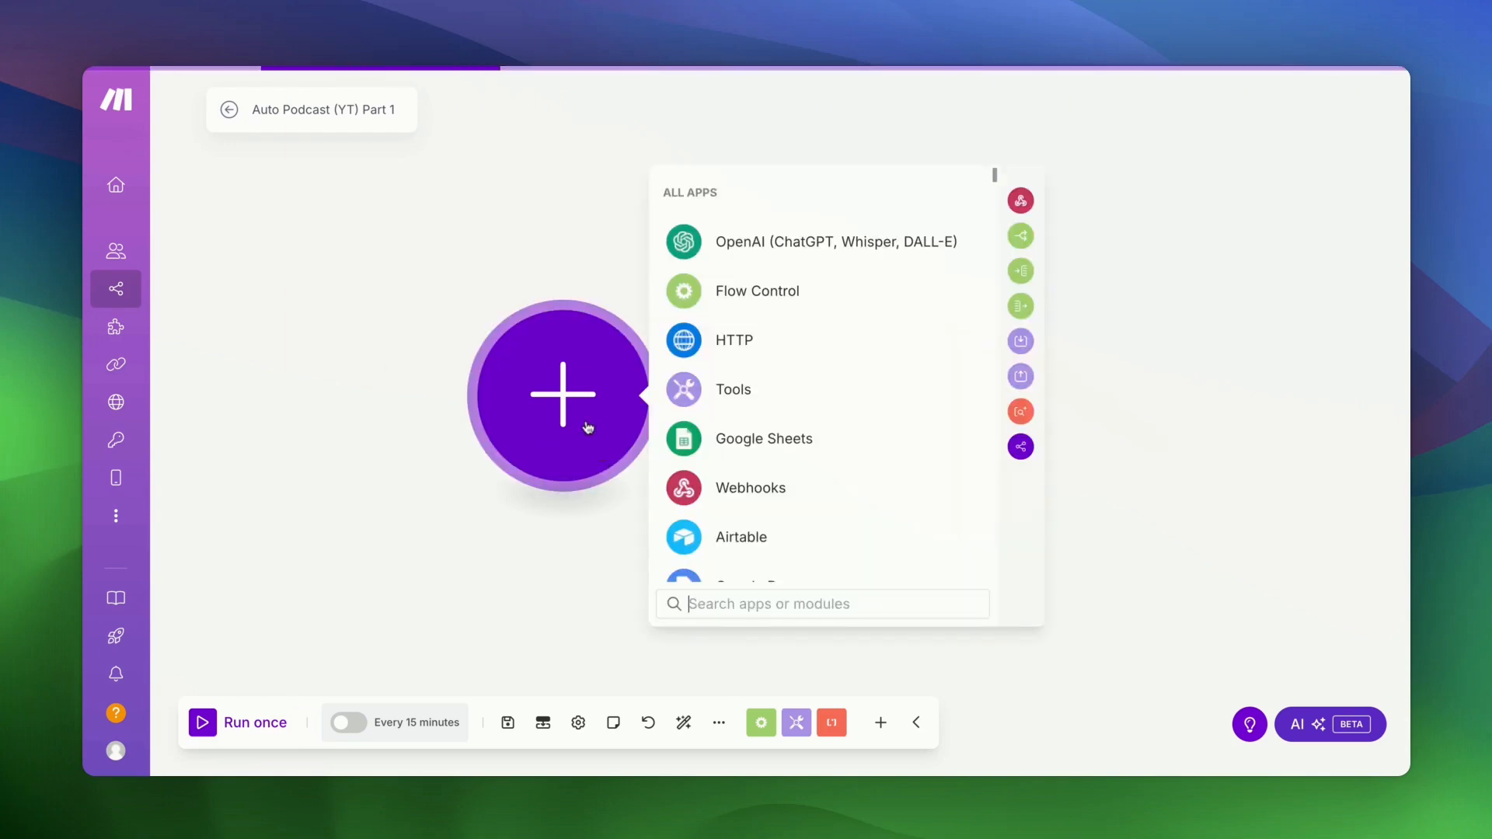
{"action": "left_click", "coordinate": [725, 241]}
{"action": "scroll", "coordinate": [891, 494], "scroll_direction": "down", "scroll_amount": 1}
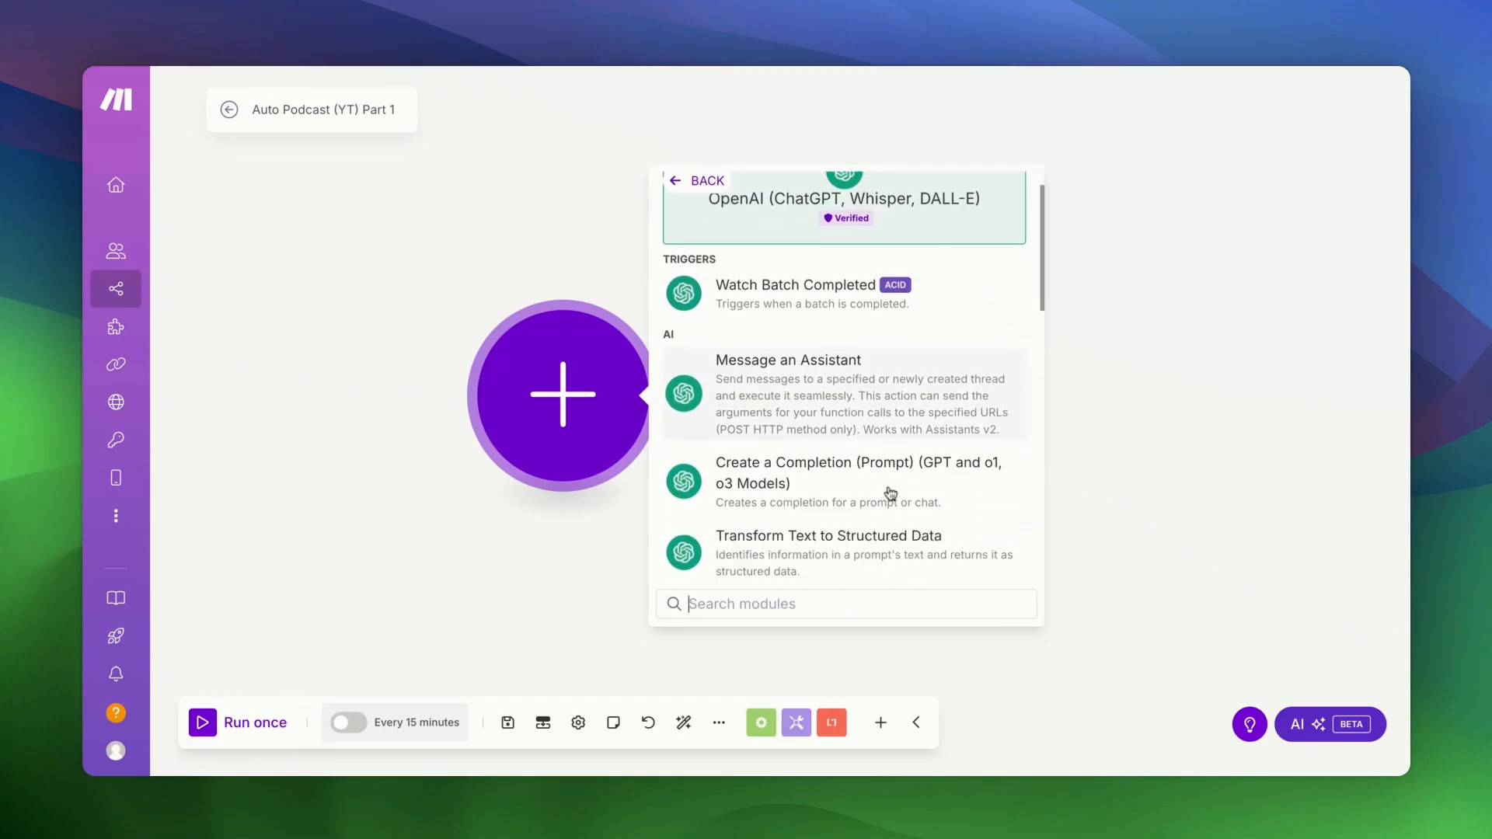
{"action": "left_click", "coordinate": [890, 493]}
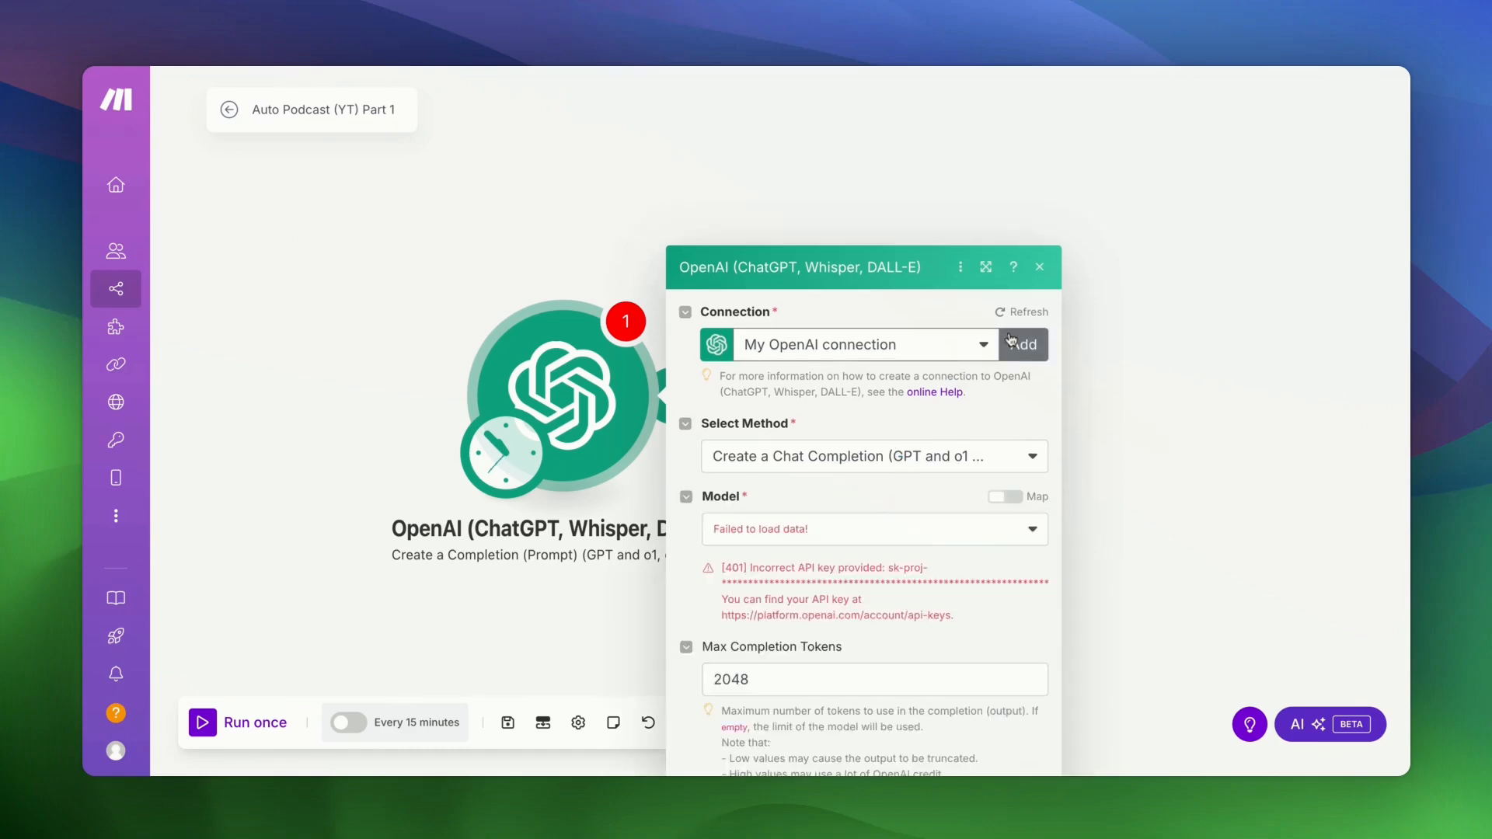
- Set the module to use the My OpenAI connection and the chatgpt-4o-latest model
{"action": "left_click", "coordinate": [929, 188]}
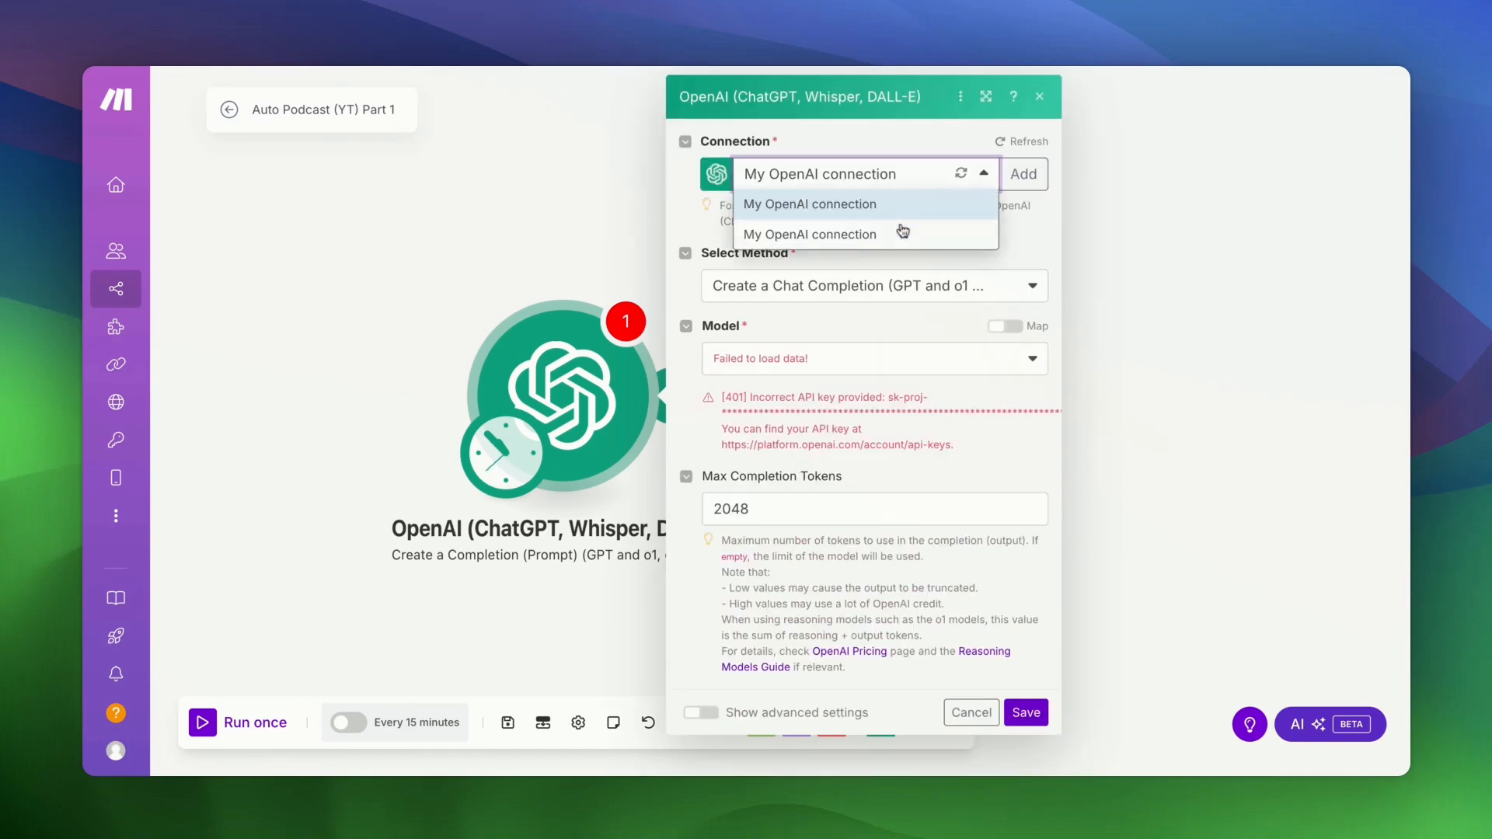
{"action": "left_click", "coordinate": [901, 234]}
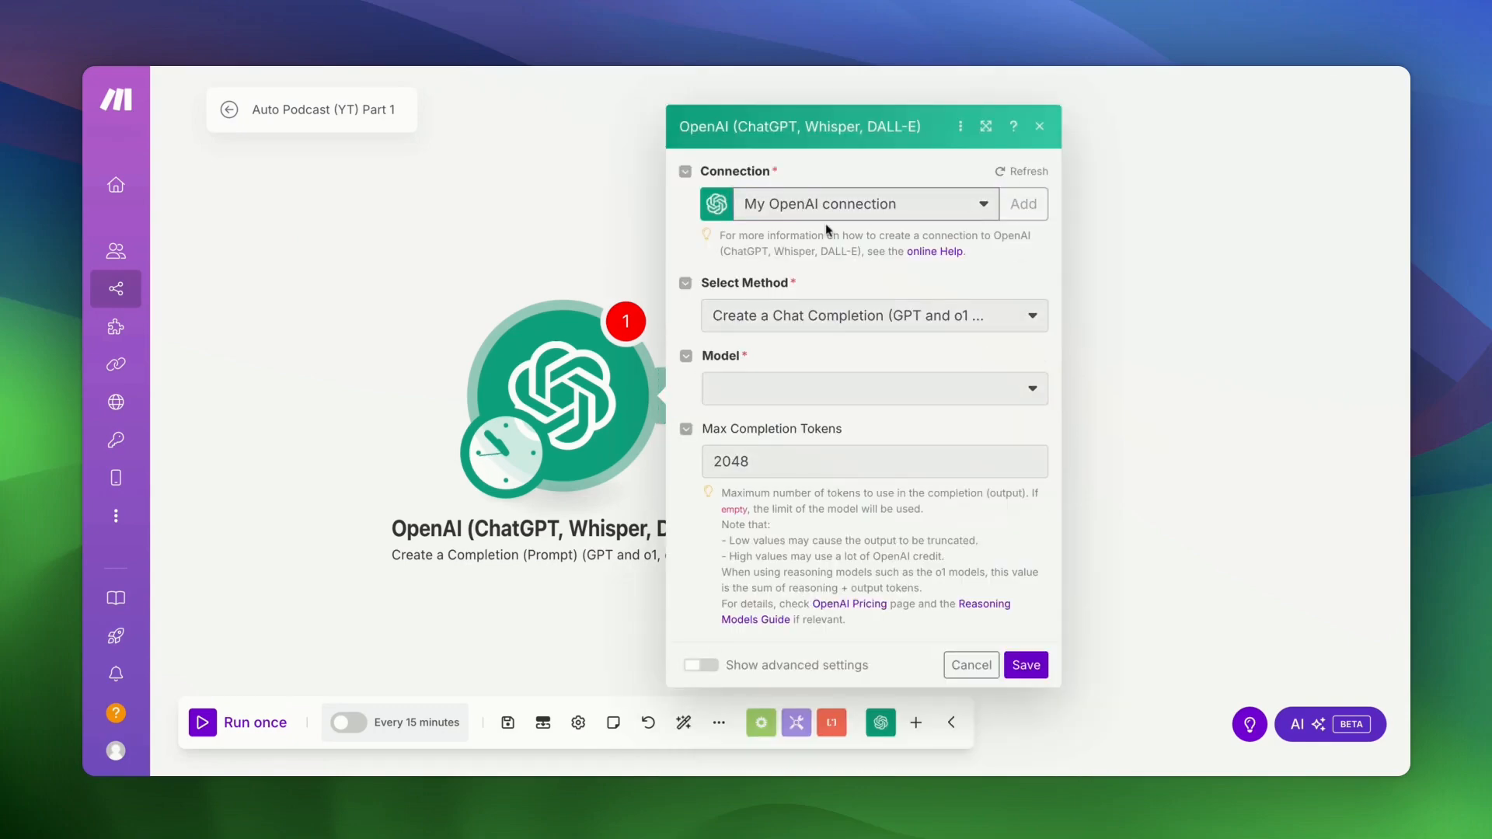
{"action": "left_click", "coordinate": [1023, 203]}
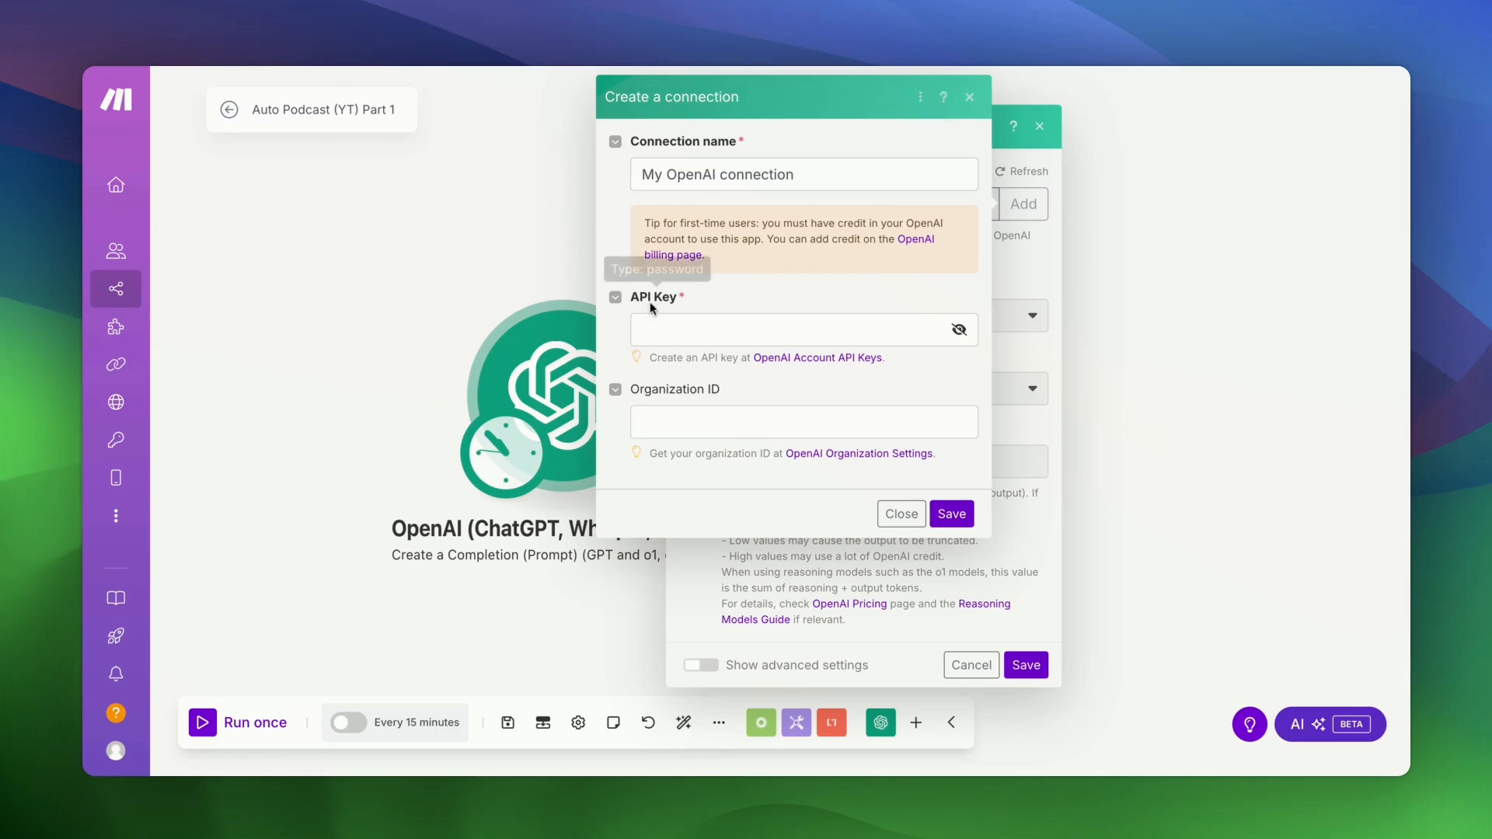
{"action": "left_click", "coordinate": [902, 514]}
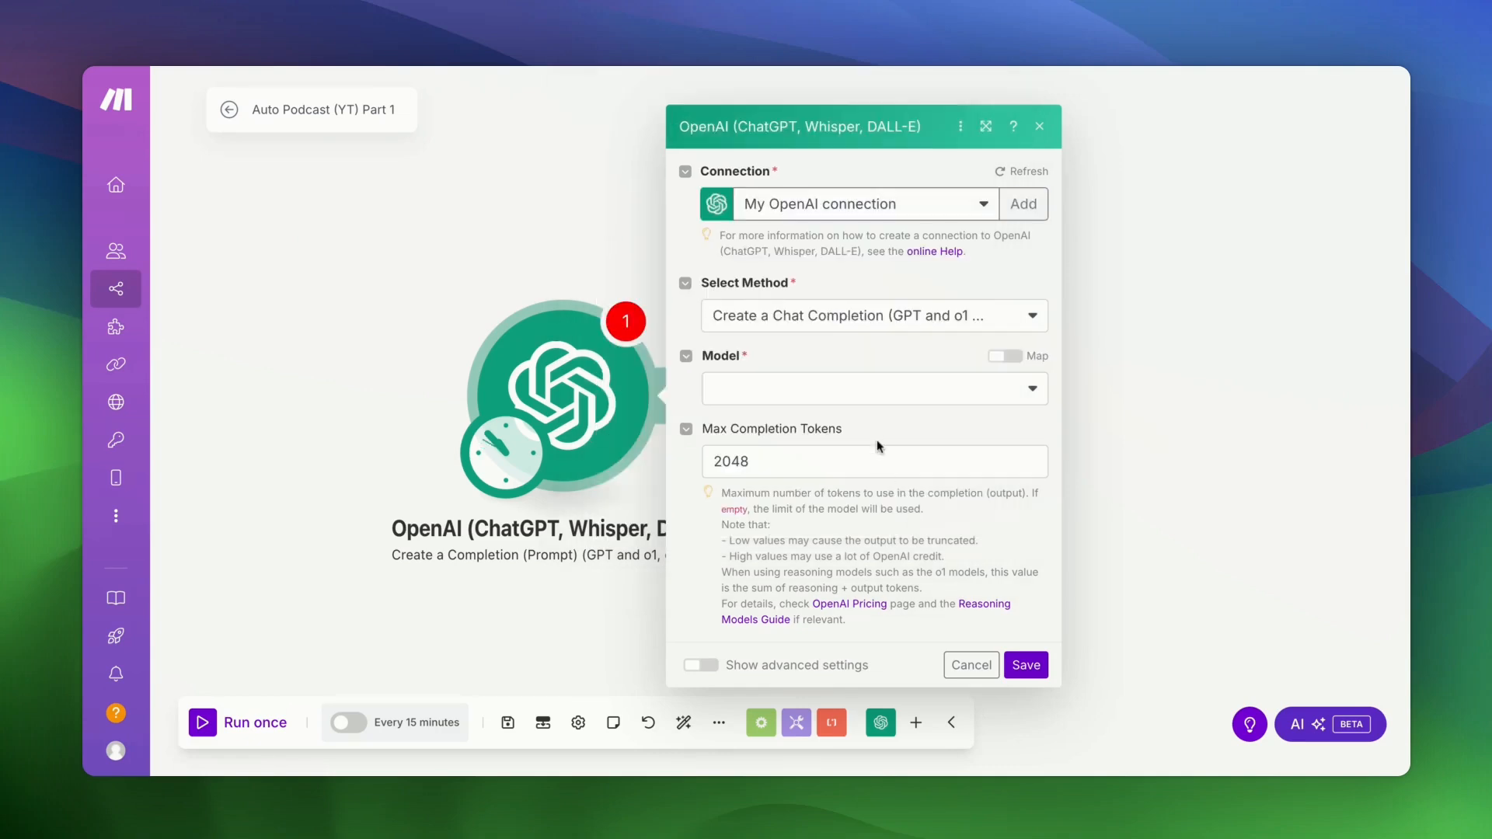
{"action": "left_click", "coordinate": [790, 387]}
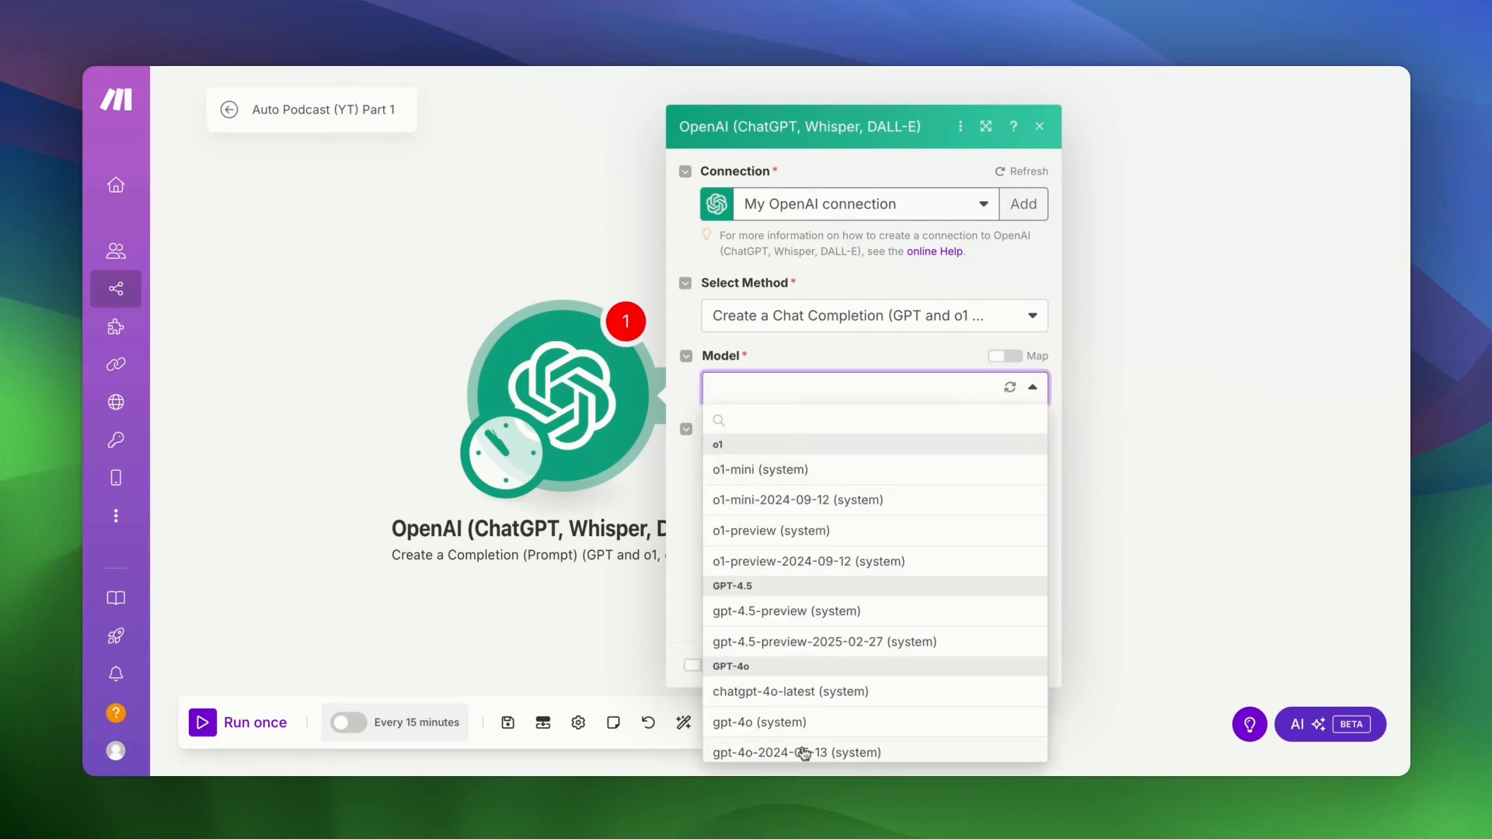
{"action": "left_click", "coordinate": [801, 693]}
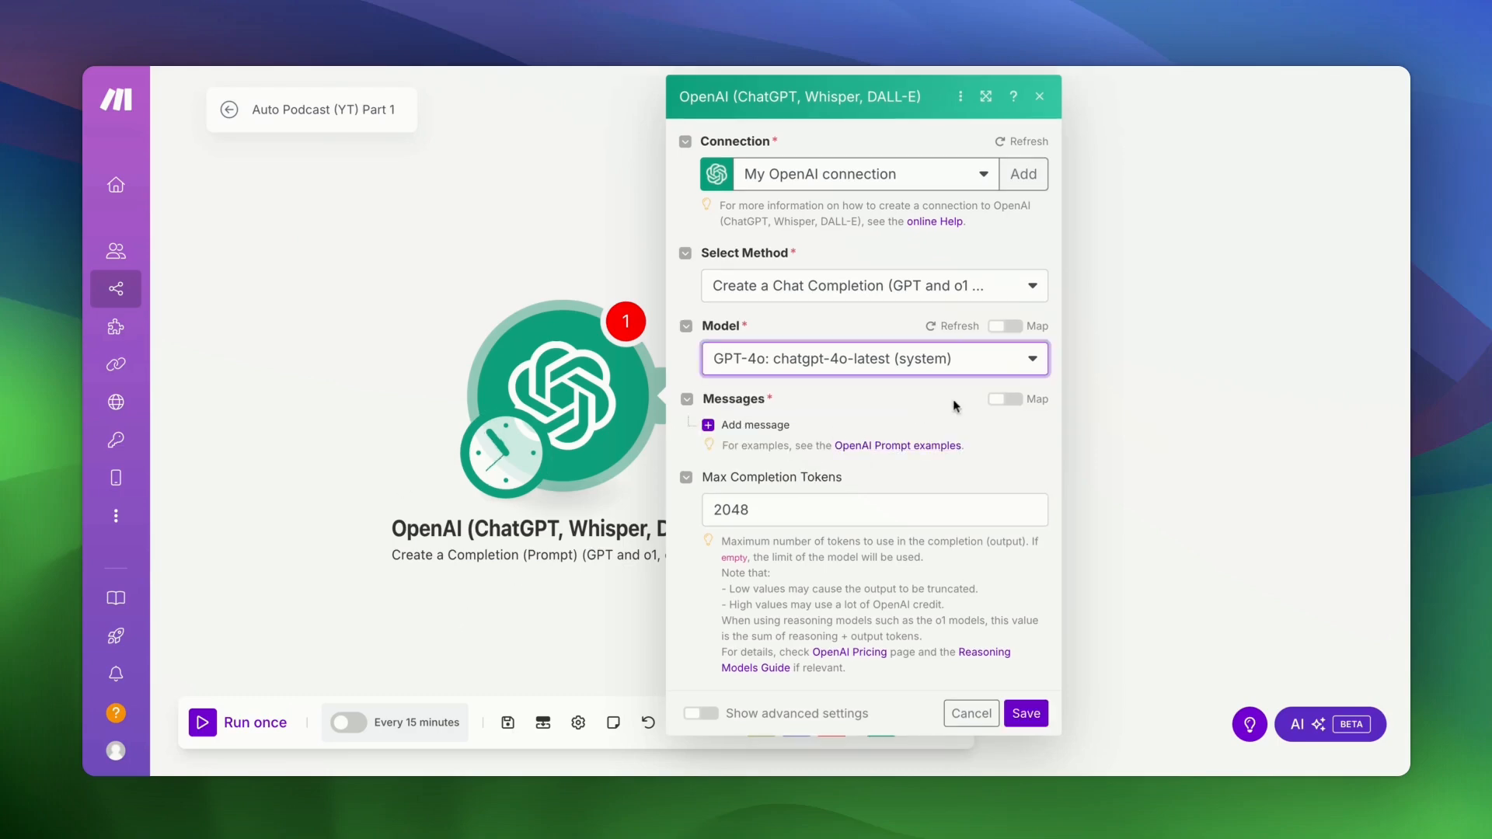
- Add Message 1 with role User and paste in the 20-minute podcast outline prompt
{"action": "left_click", "coordinate": [747, 425]}
{"action": "left_click", "coordinate": [845, 478]}
{"action": "left_click", "coordinate": [827, 506]}
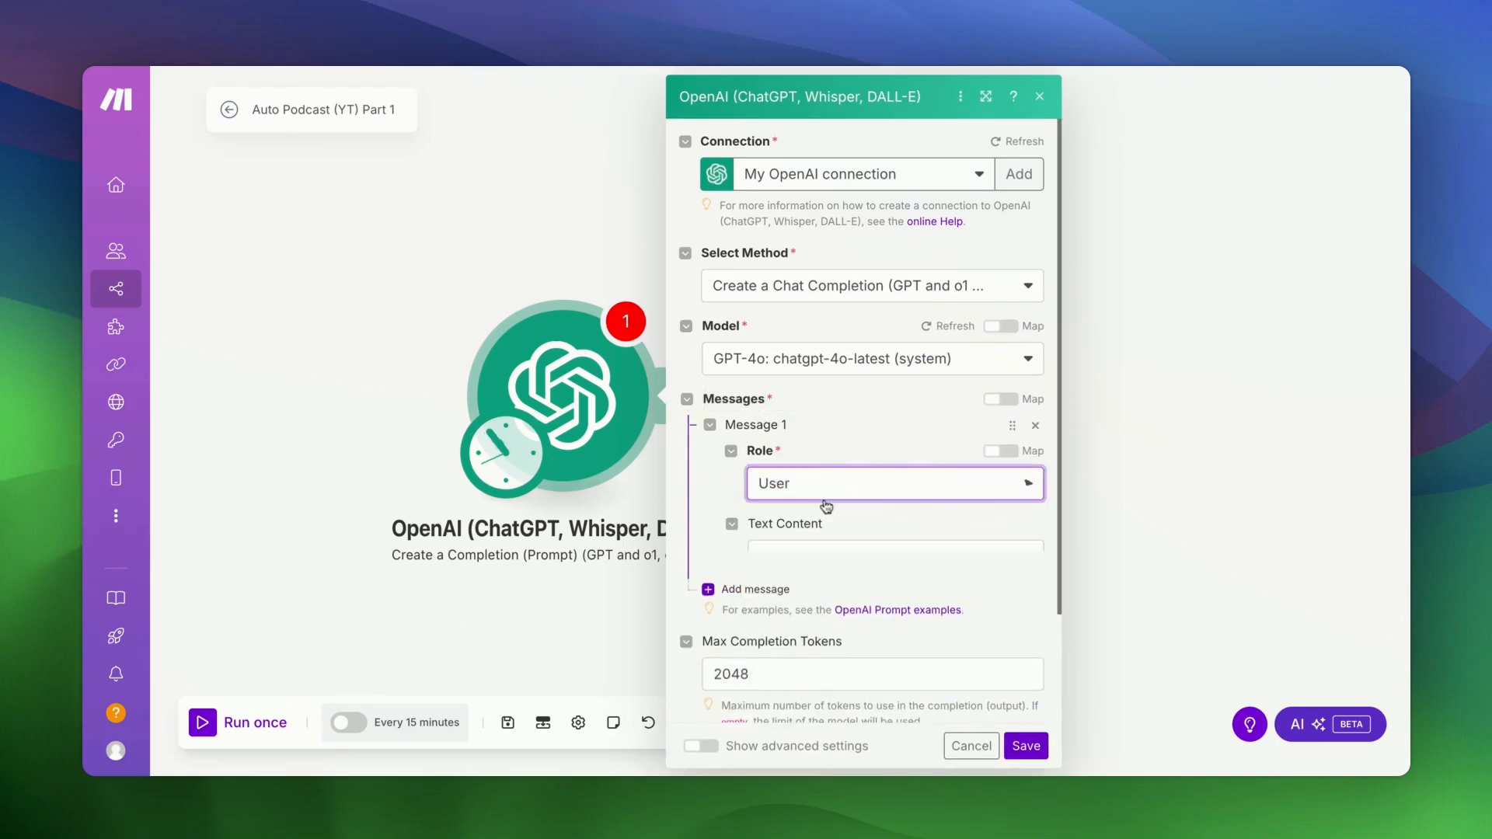
{"action": "left_click", "coordinate": [810, 561]}
{"action": "type", "text": "I want to generate a script for a podcast called \"Marketing with Youssef.\" The podcast is hosted by Youssef, who finds influencers in the online marketing space and invites them on his show to share their various learnings and insights. Today's guest is Nadine, who is an expert at YouTube Shorts and has grown multiple channels to over 1,000,000 views. I want you to output the outline for an engaging, 20 minute podcast between the two where Youssef primarily asks questions, and Nadine provides answers based on her unique experiences. Some questions can be pre-planned, and others can be a follow-up to what the guest has said."}
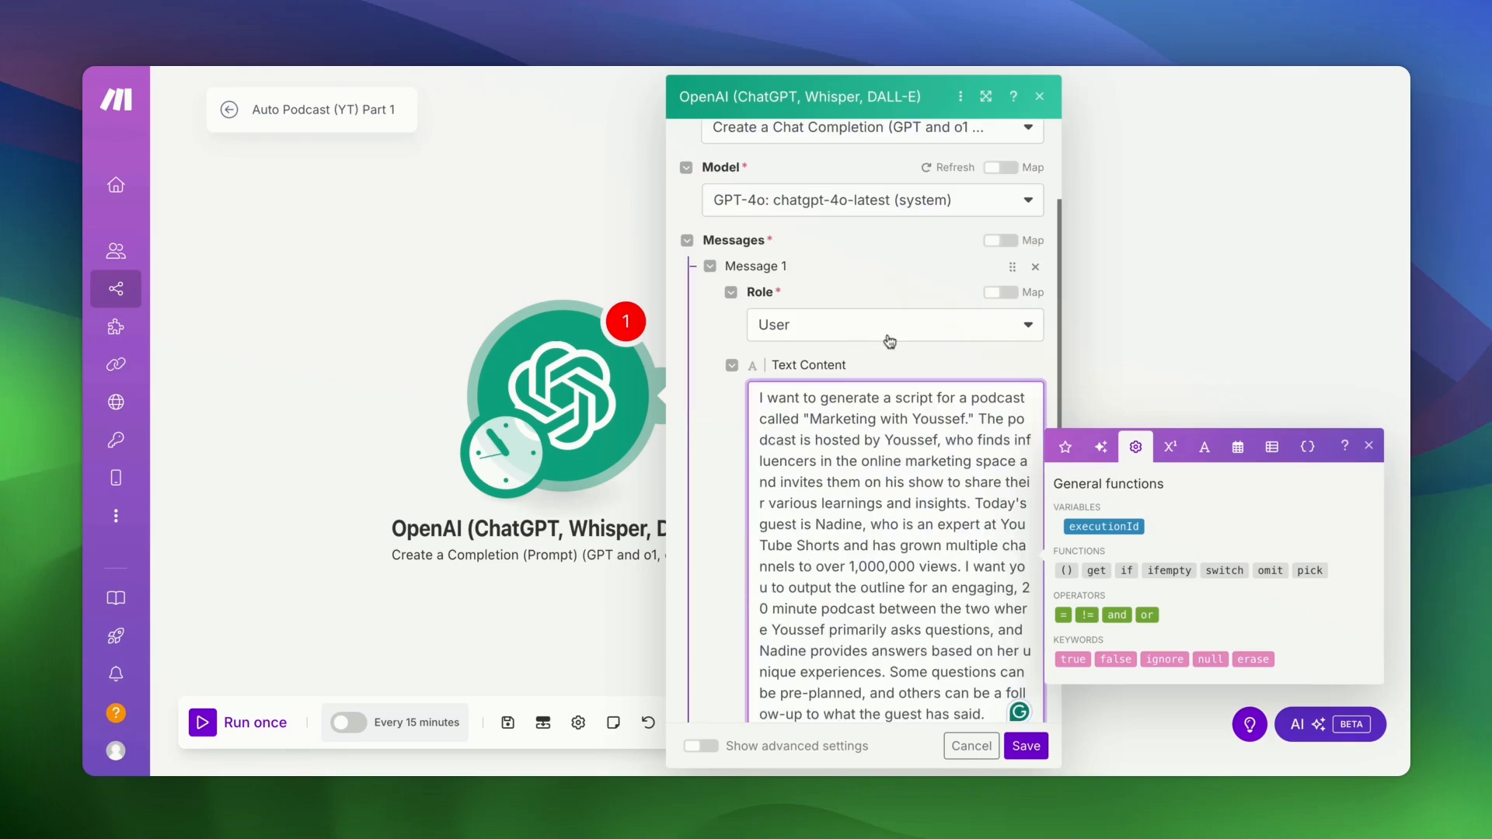
{"action": "left_click", "coordinate": [730, 439]}
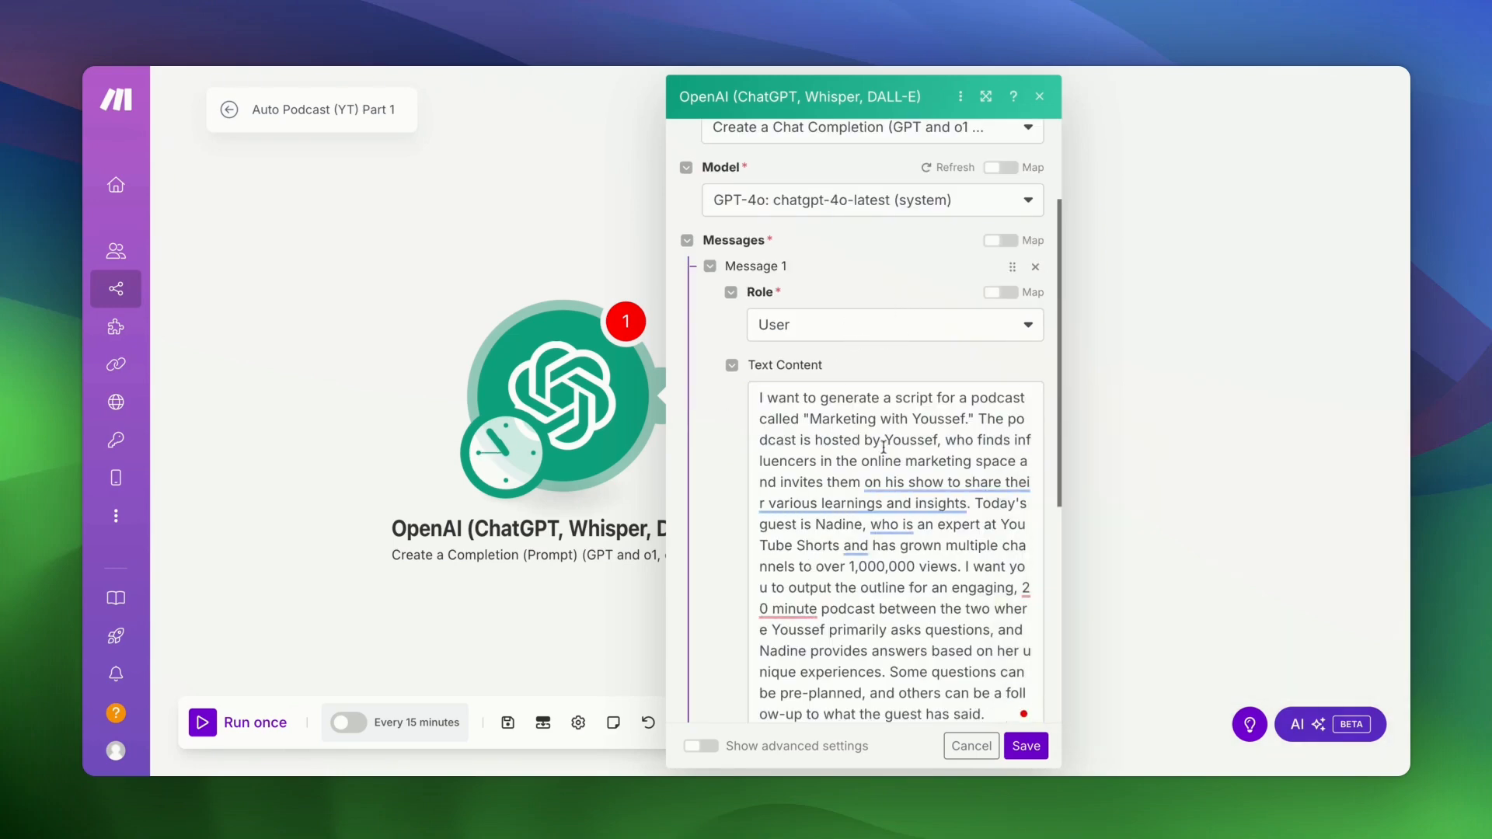
- Review the prompt's podcast title, host and guest details, then add a second message
{"action": "scroll", "coordinate": [883, 446], "scroll_direction": "down", "scroll_amount": 3}
{"action": "left_click", "coordinate": [781, 412]}
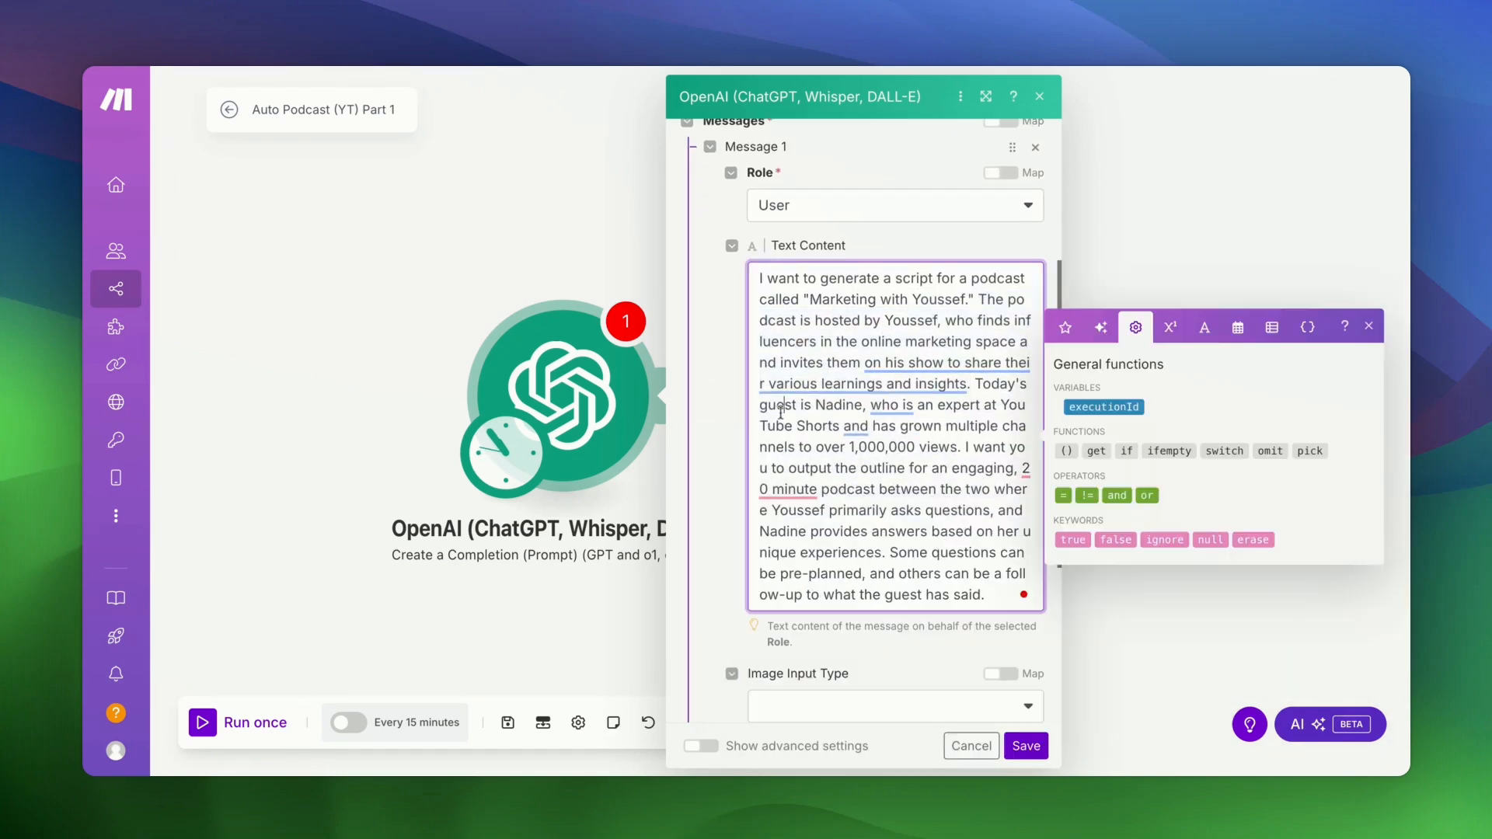
{"action": "left_click_drag", "start_coordinate": [810, 299], "coordinate": [961, 299]}
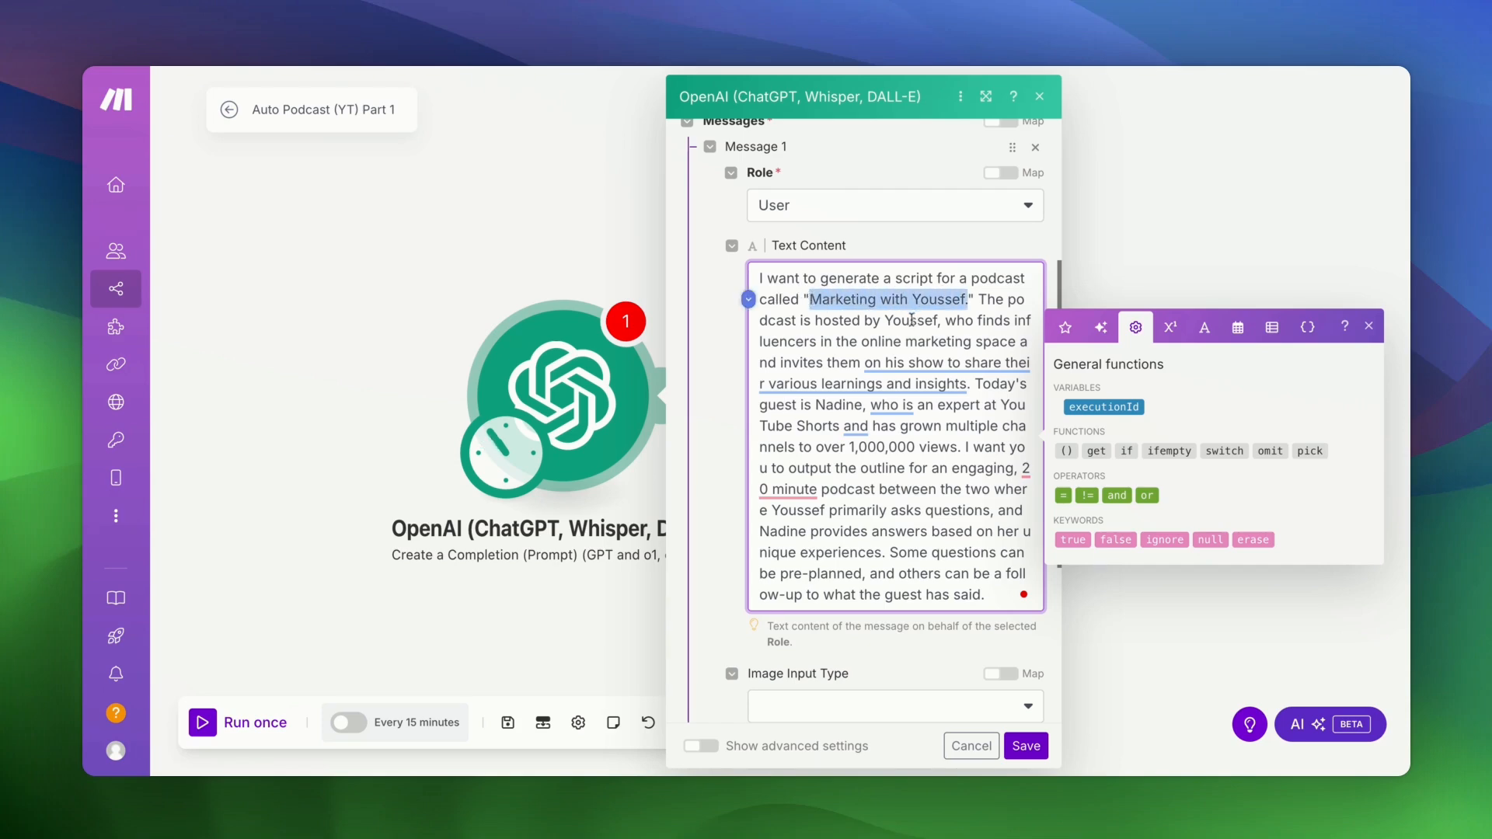
{"action": "double_click", "coordinate": [911, 321]}
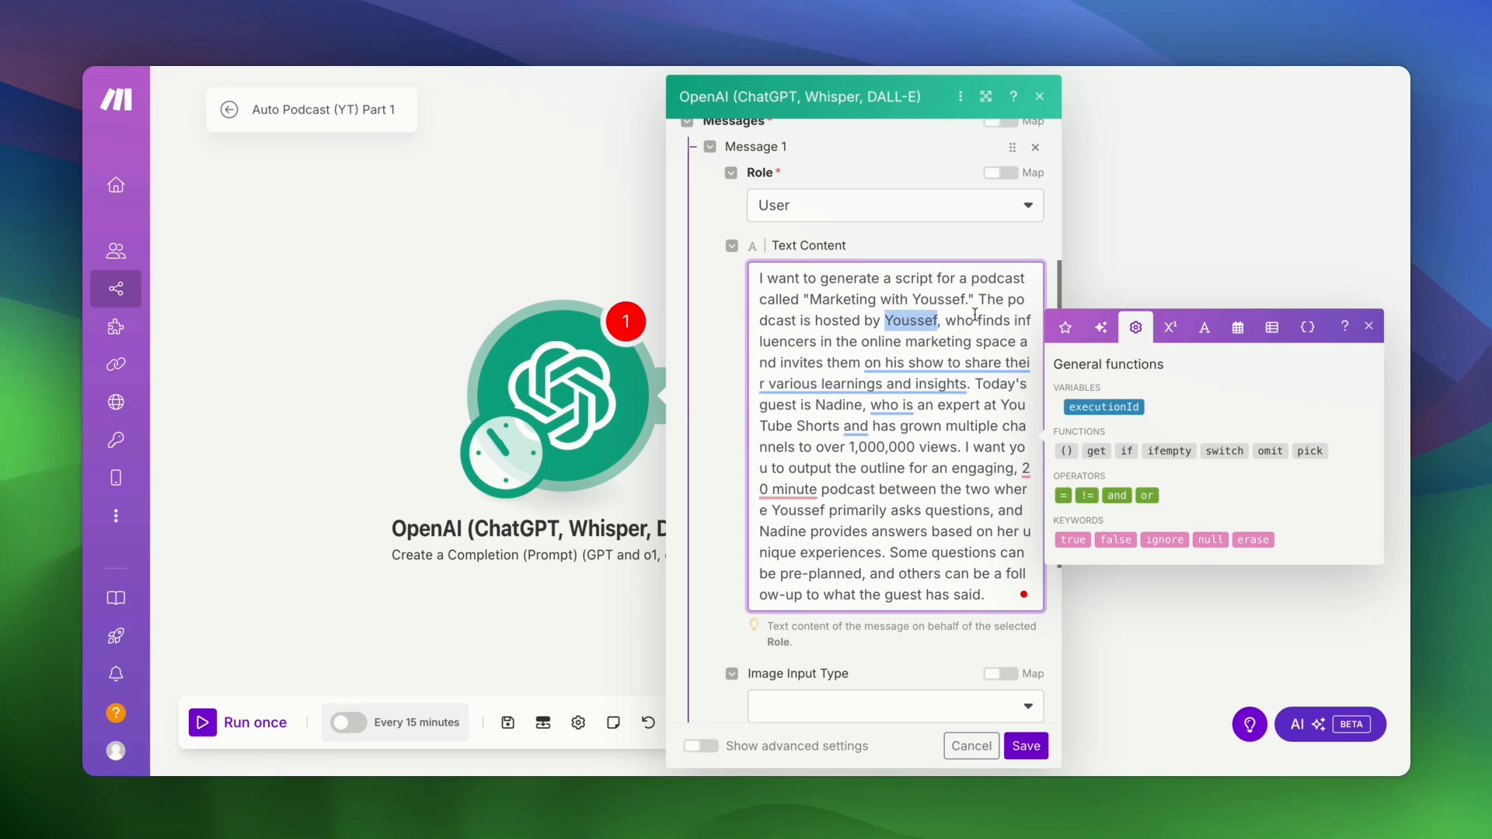
{"action": "left_click_drag", "start_coordinate": [974, 314], "coordinate": [968, 384]}
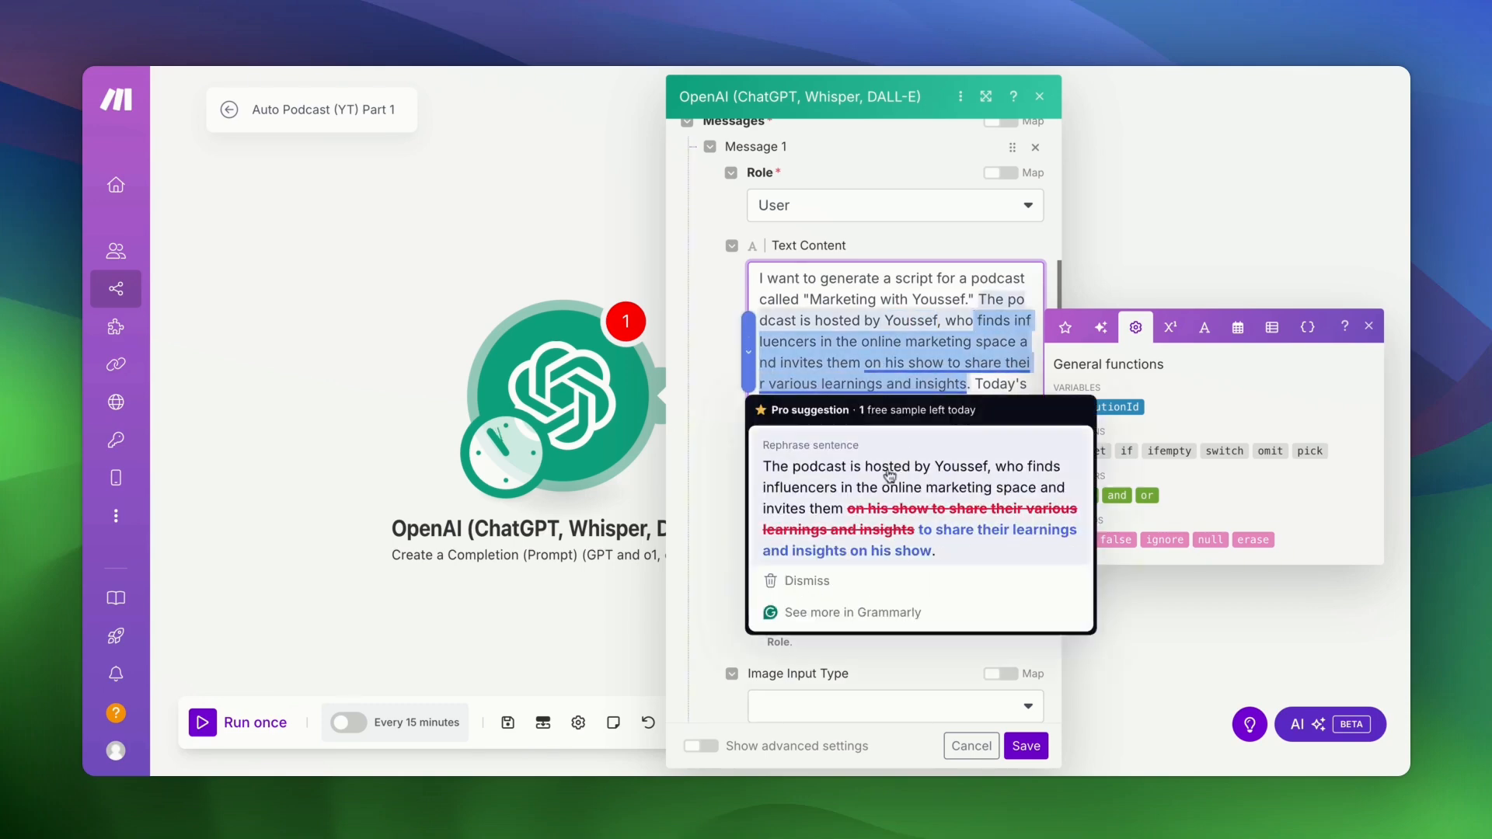
{"action": "left_click", "coordinate": [874, 282]}
{"action": "double_click", "coordinate": [837, 405]}
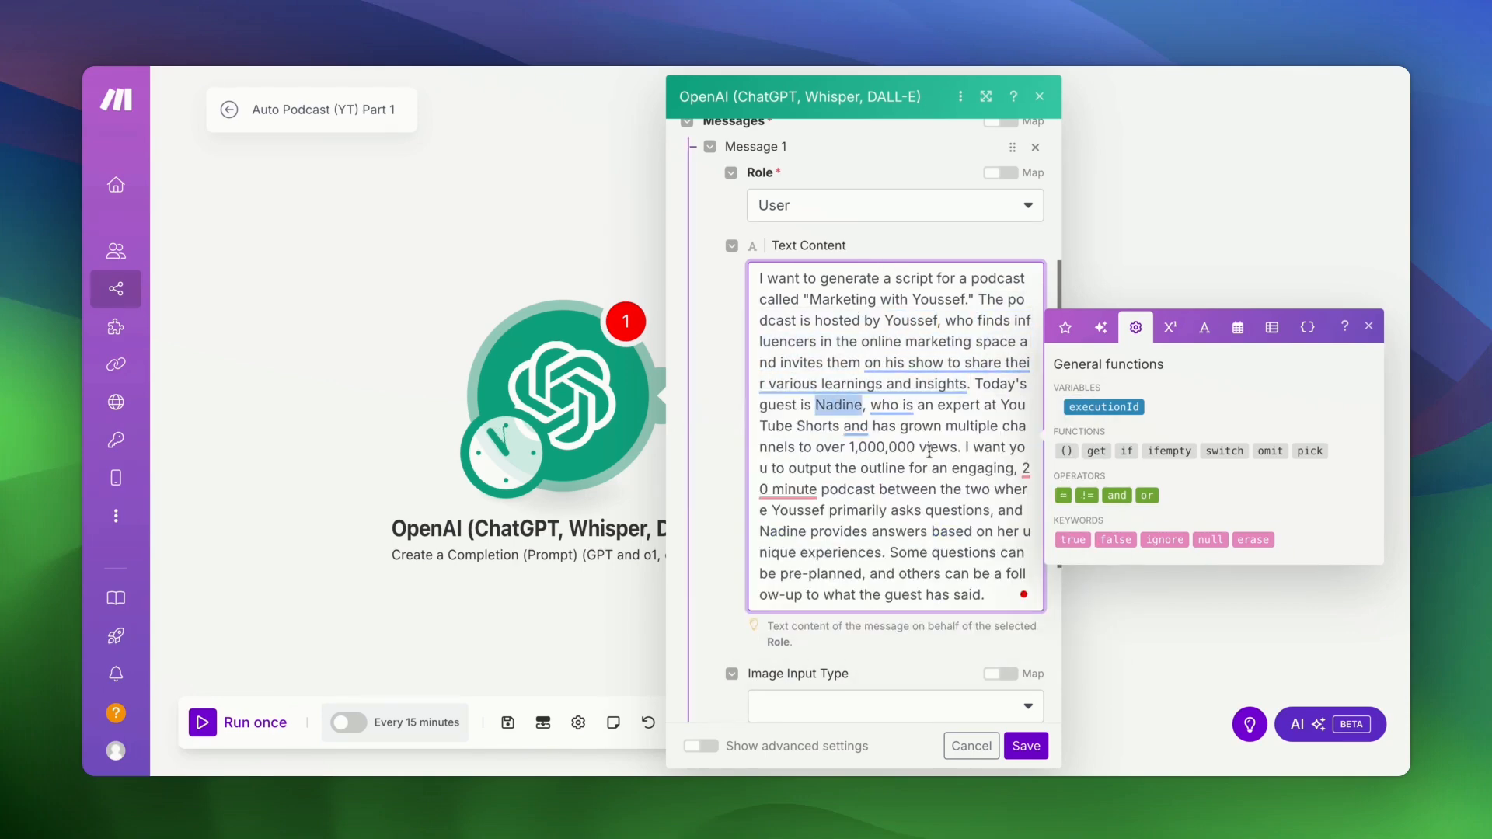
{"action": "left_click", "coordinate": [929, 451]}
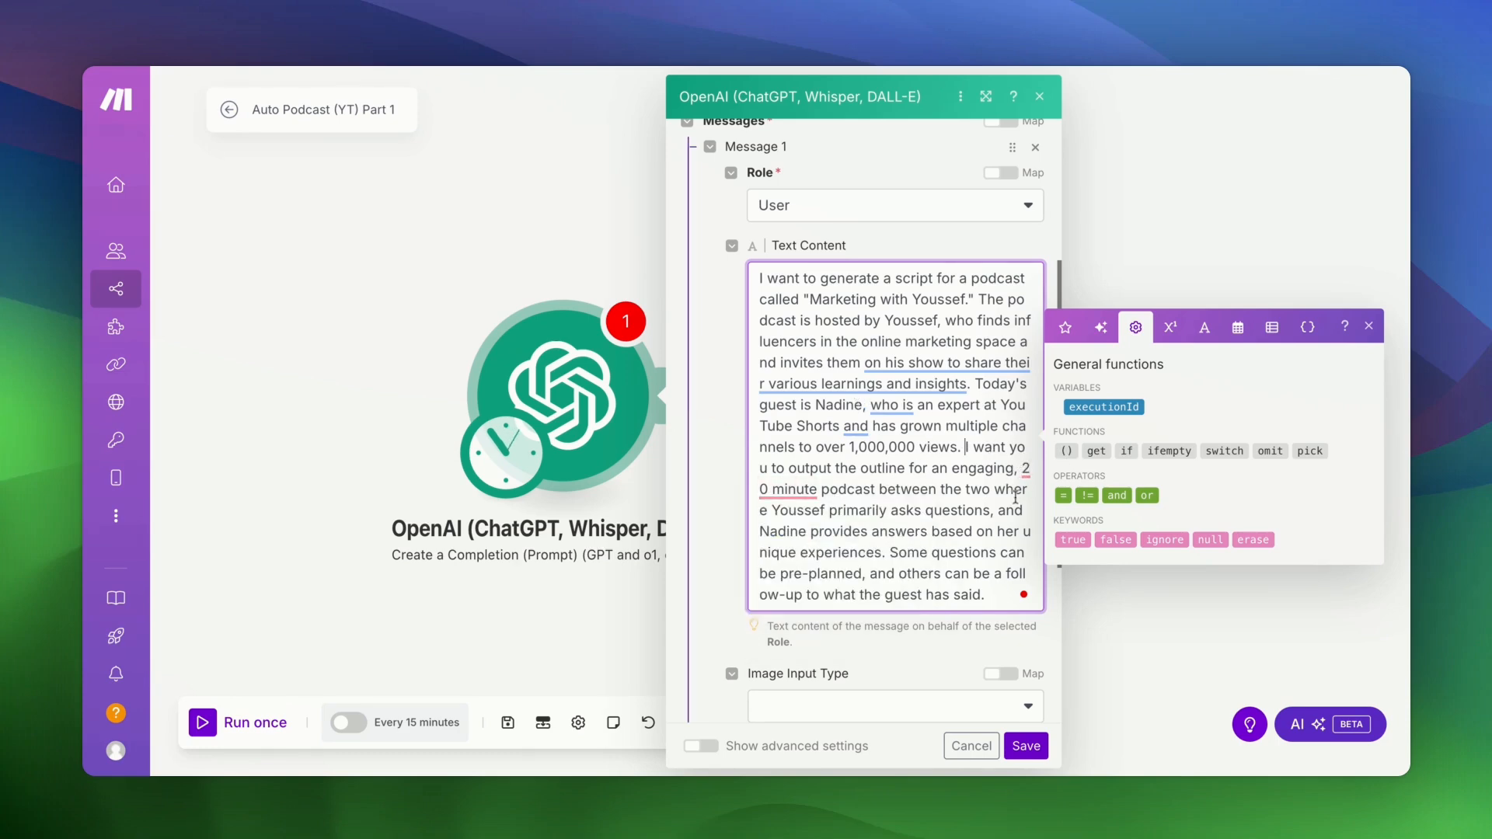
{"action": "scroll", "coordinate": [890, 449], "scroll_direction": "down", "scroll_amount": 3}
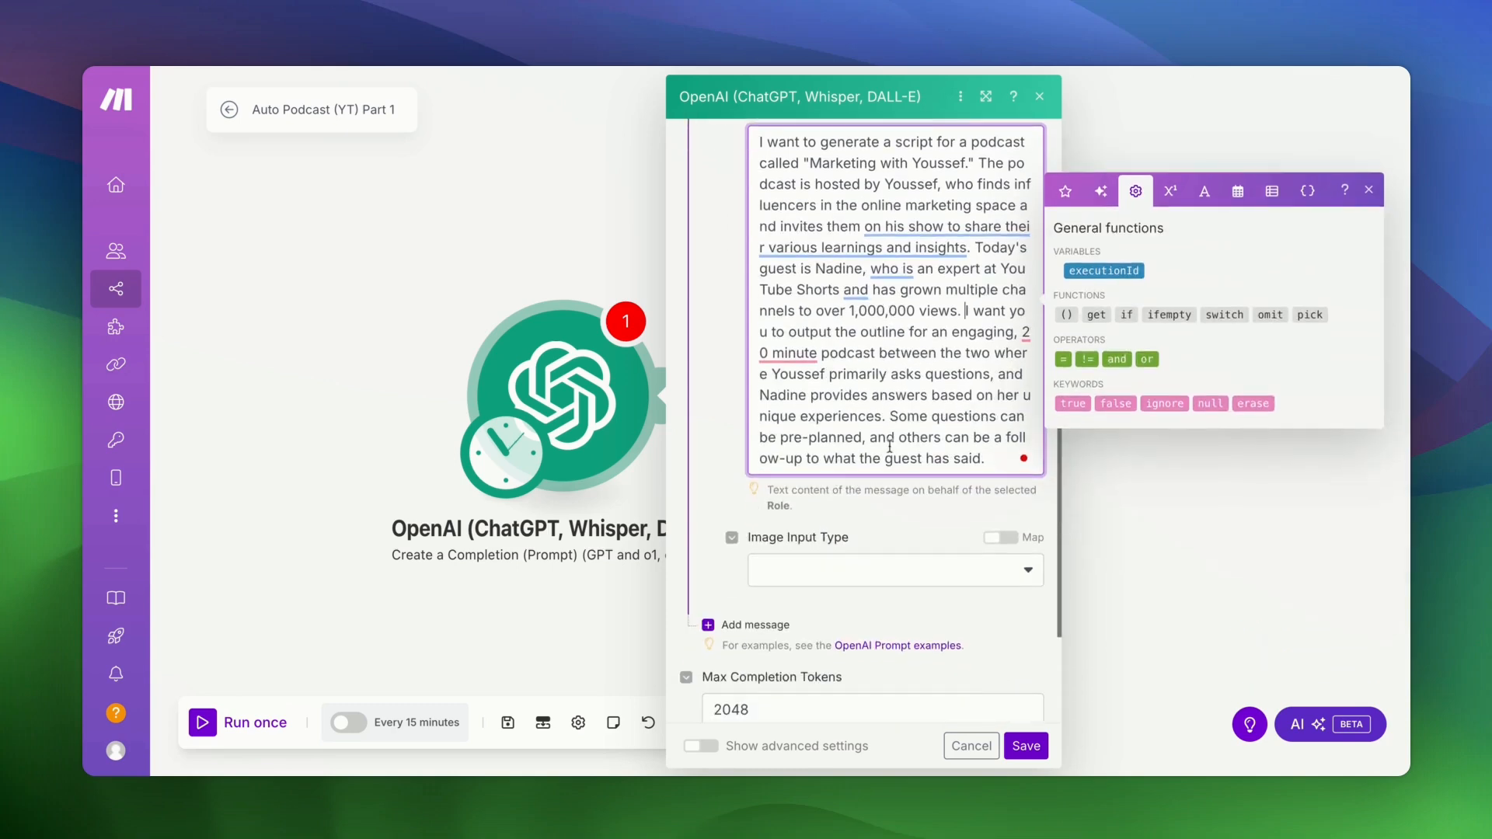
{"action": "scroll", "coordinate": [890, 449], "scroll_direction": "down", "scroll_amount": 3}
{"action": "left_click", "coordinate": [750, 456]}
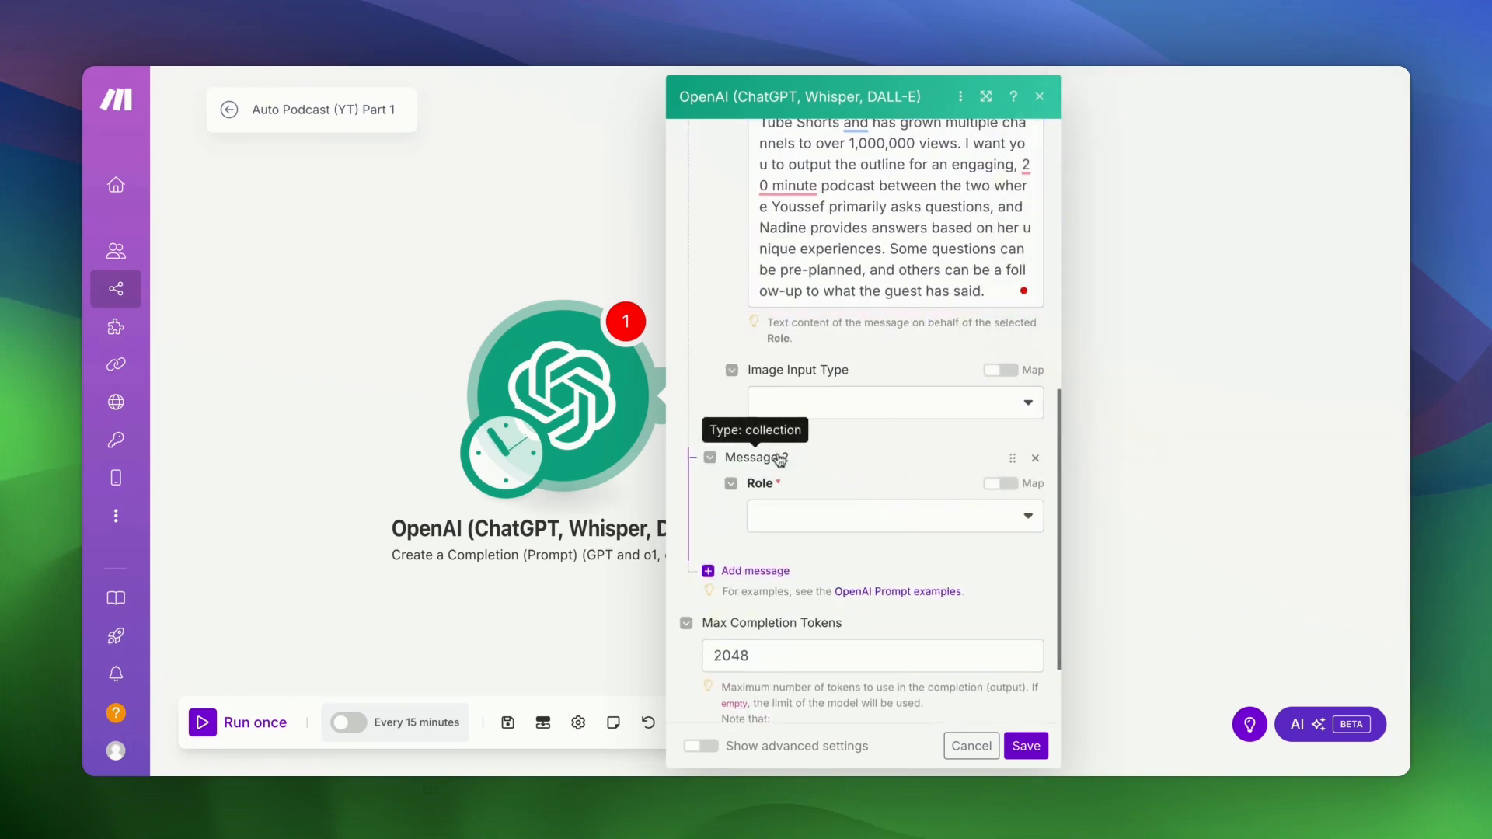
- Set Message 2 to Developer / System and paste in the JSON output instructions
{"action": "left_click", "coordinate": [787, 524]}
{"action": "left_click", "coordinate": [814, 605]}
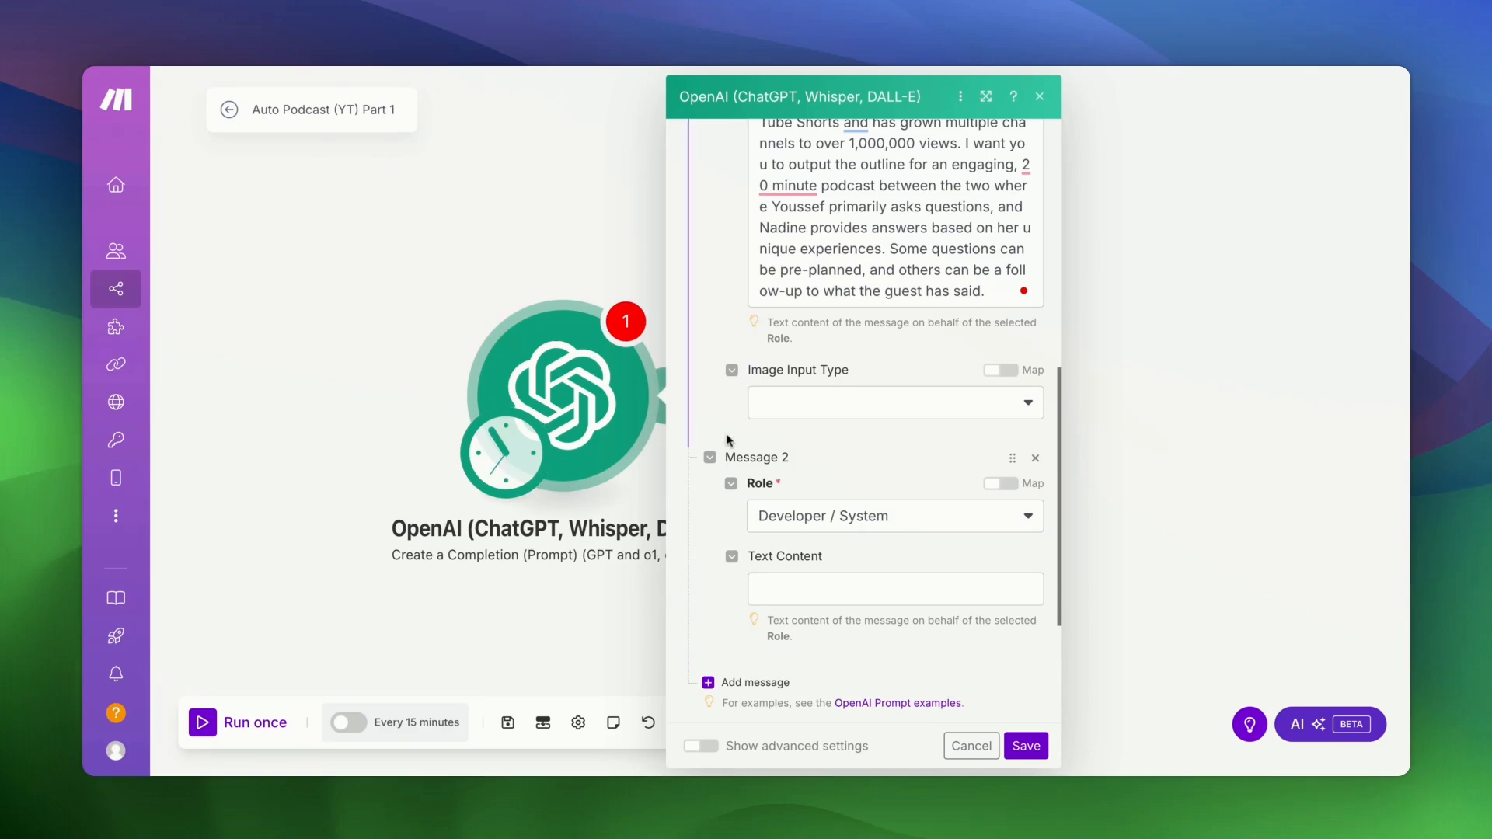
{"action": "left_click", "coordinate": [813, 402]}
{"action": "left_click", "coordinate": [769, 593]}
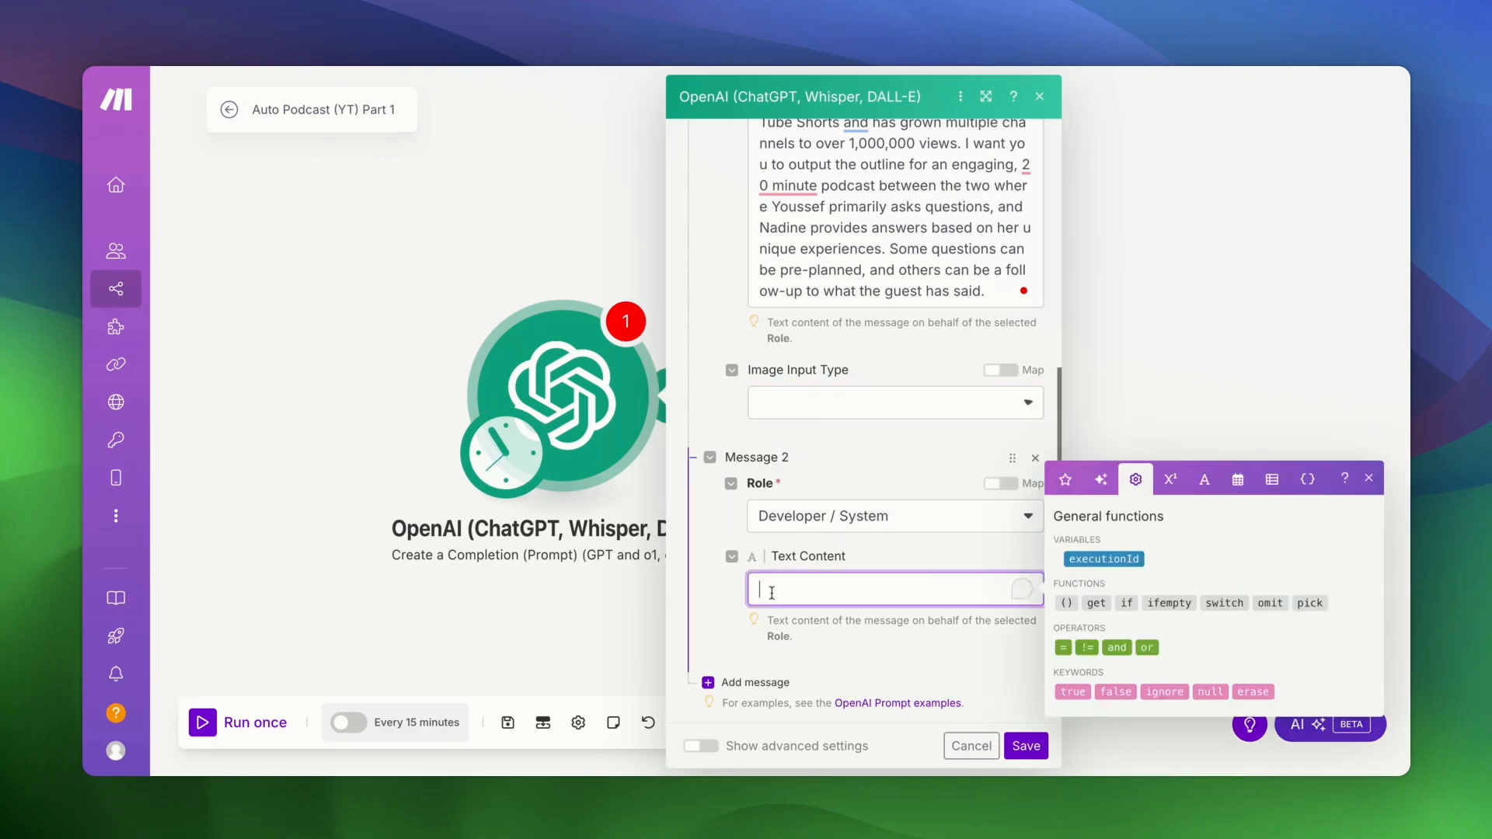
{"action": "type", "text": "Output as JSON with the following structure:  \"dialog\": \"number\" -\"speaker\": \"name\" -\"talking points: \"string\""}
{"action": "scroll", "coordinate": [775, 591], "scroll_direction": "down", "scroll_amount": 3}
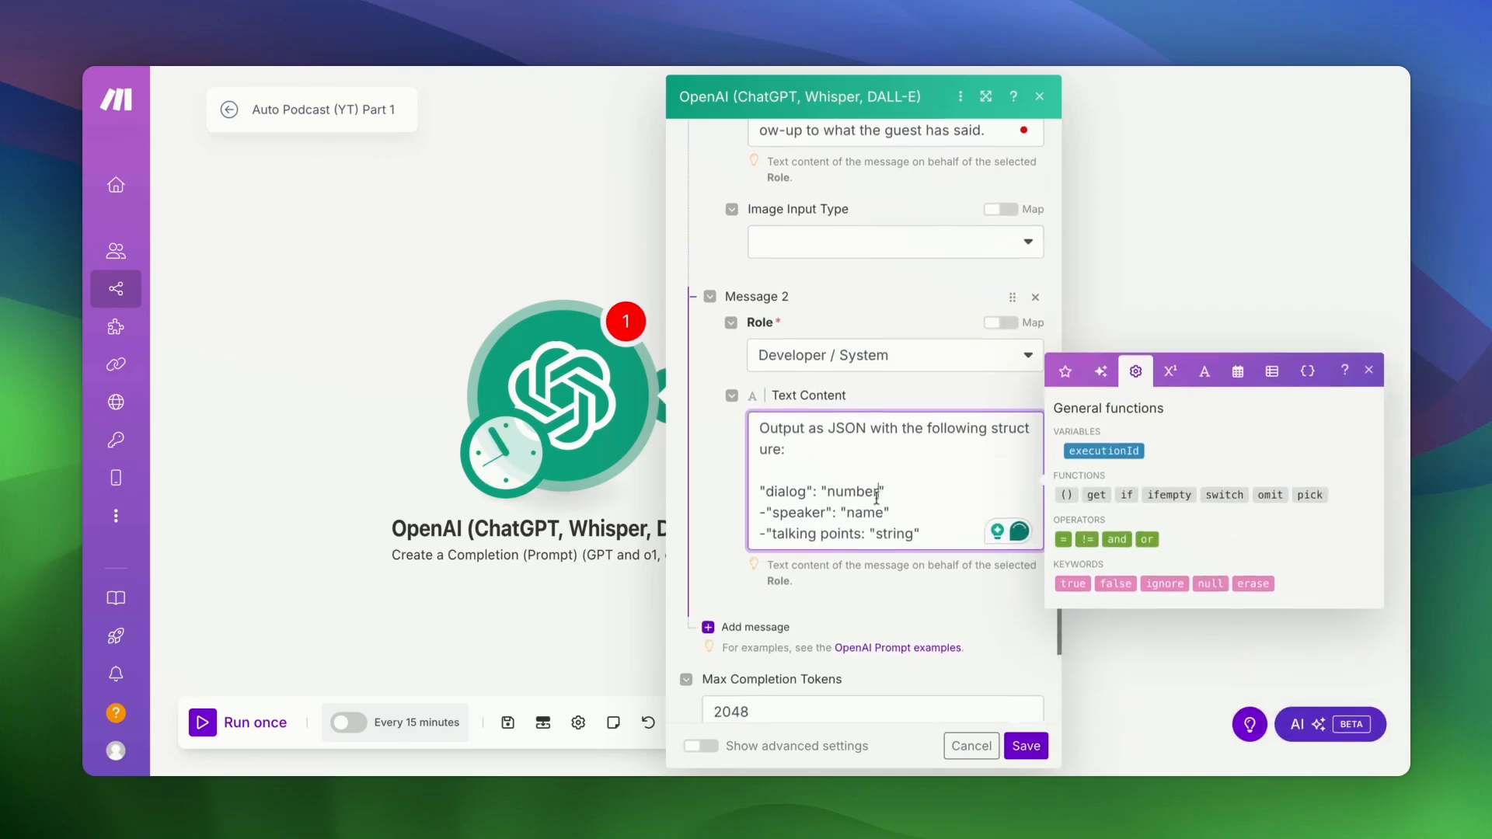
{"action": "left_click", "coordinate": [867, 491]}
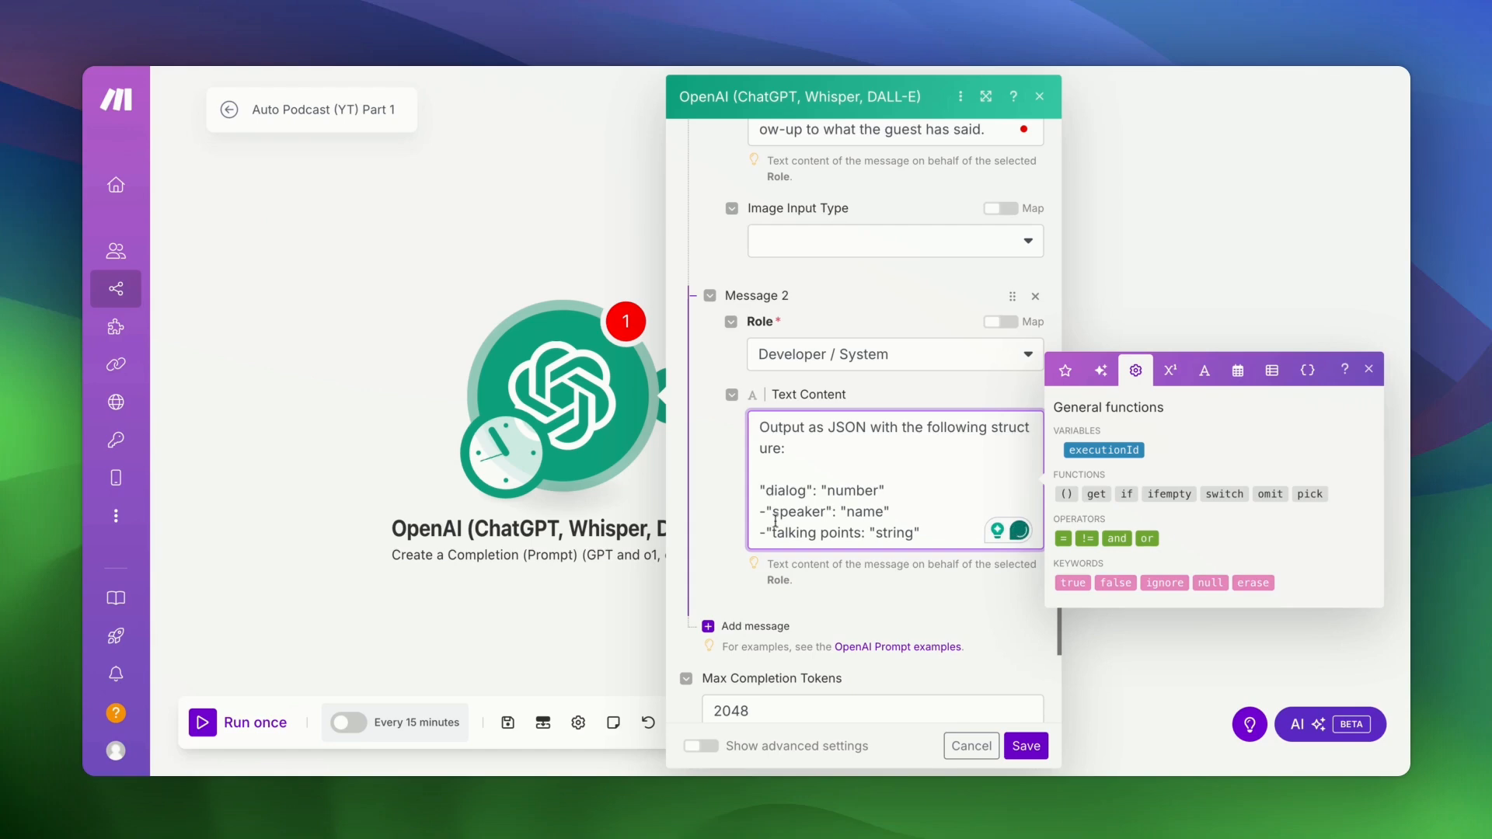
- In advanced settings, choose JSON Object response format with parsing on, and save the module
{"action": "scroll", "coordinate": [779, 489], "scroll_direction": "down", "scroll_amount": 3}
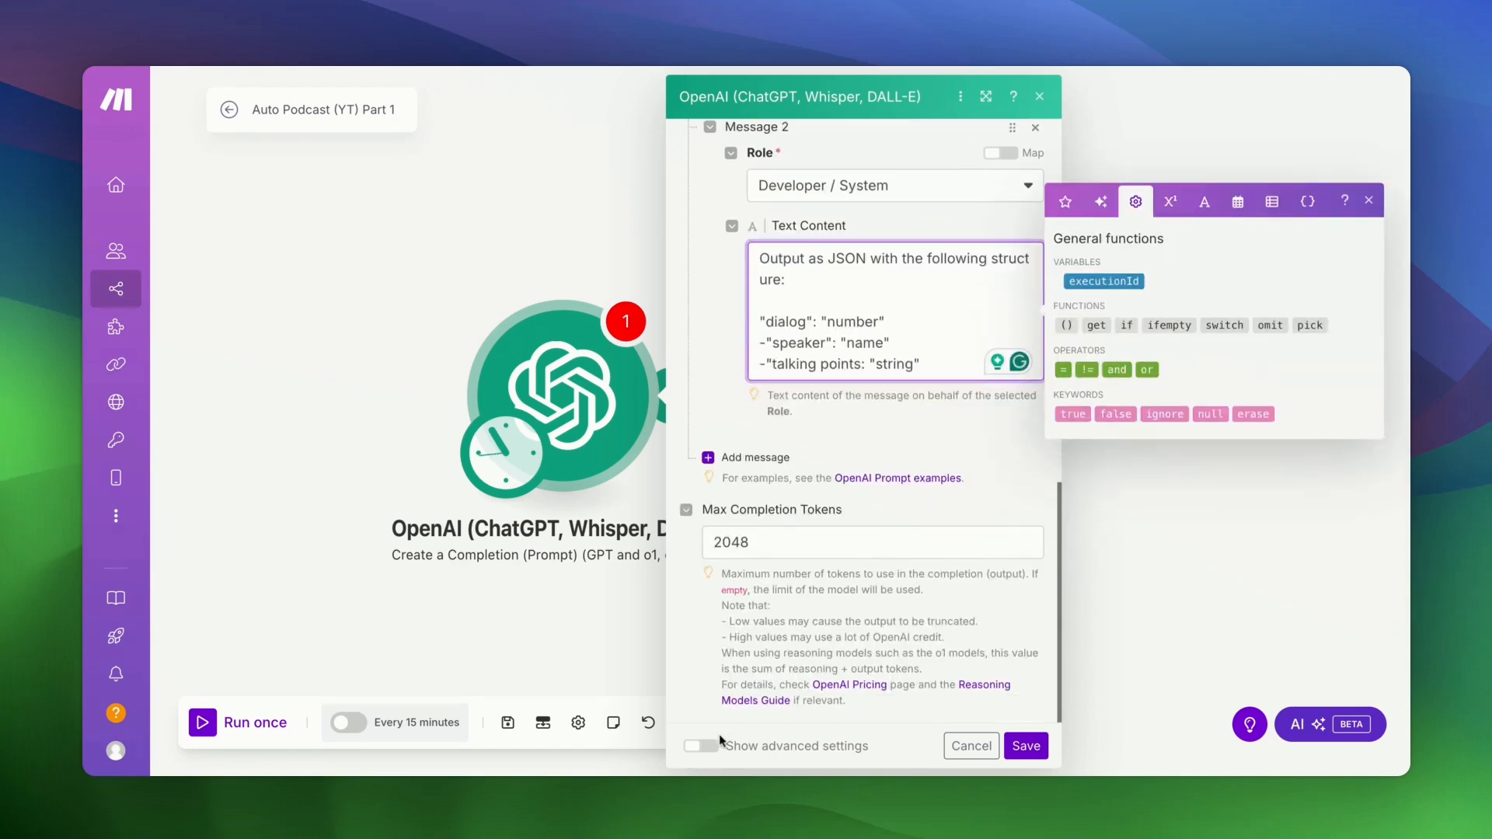
{"action": "left_click", "coordinate": [709, 747]}
{"action": "scroll", "coordinate": [781, 634], "scroll_direction": "down", "scroll_amount": 1}
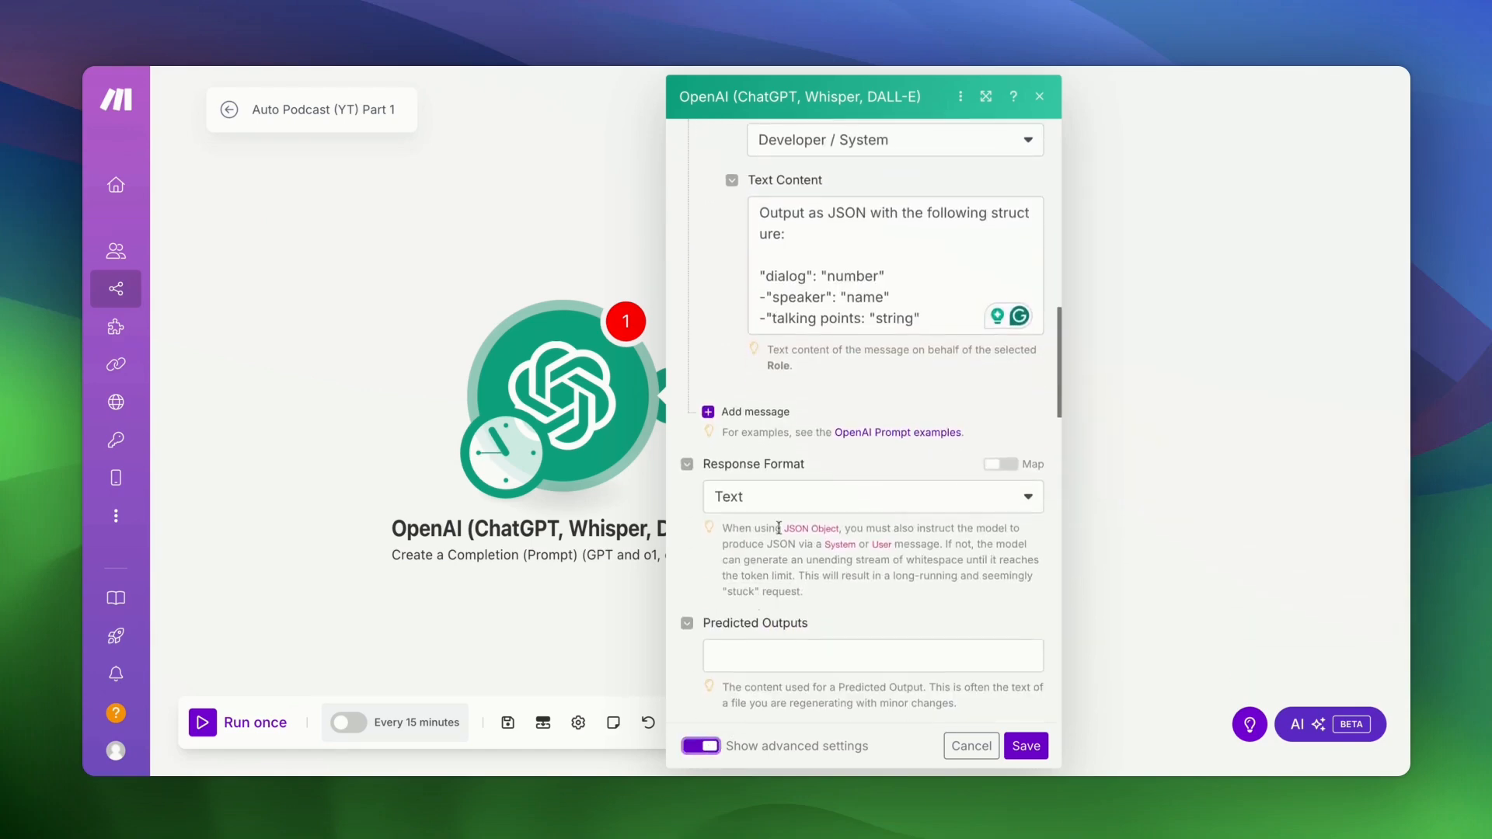
{"action": "left_click", "coordinate": [781, 490]}
{"action": "left_click", "coordinate": [767, 584]}
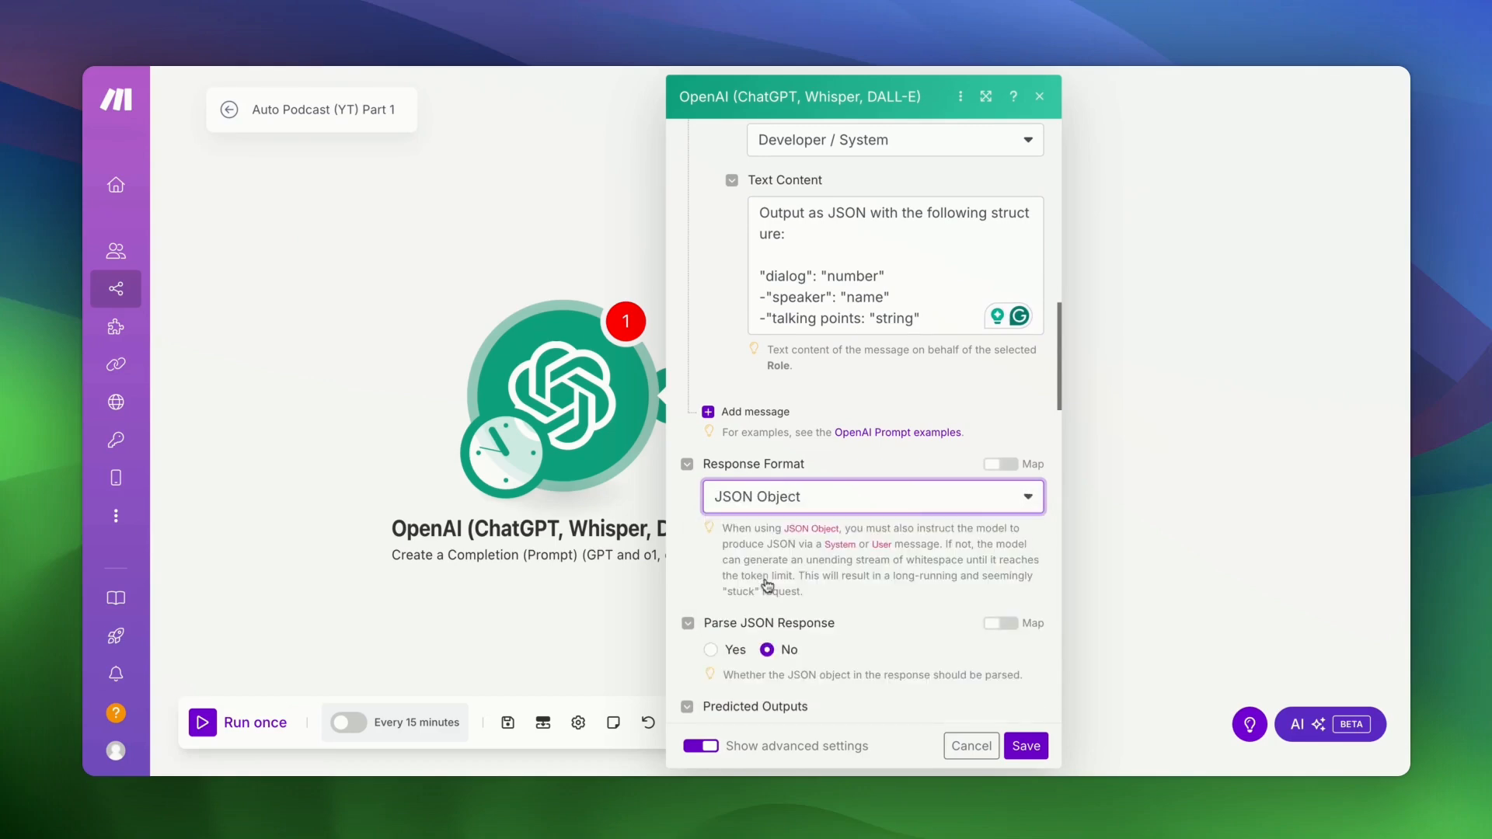
{"action": "left_click", "coordinate": [720, 650]}
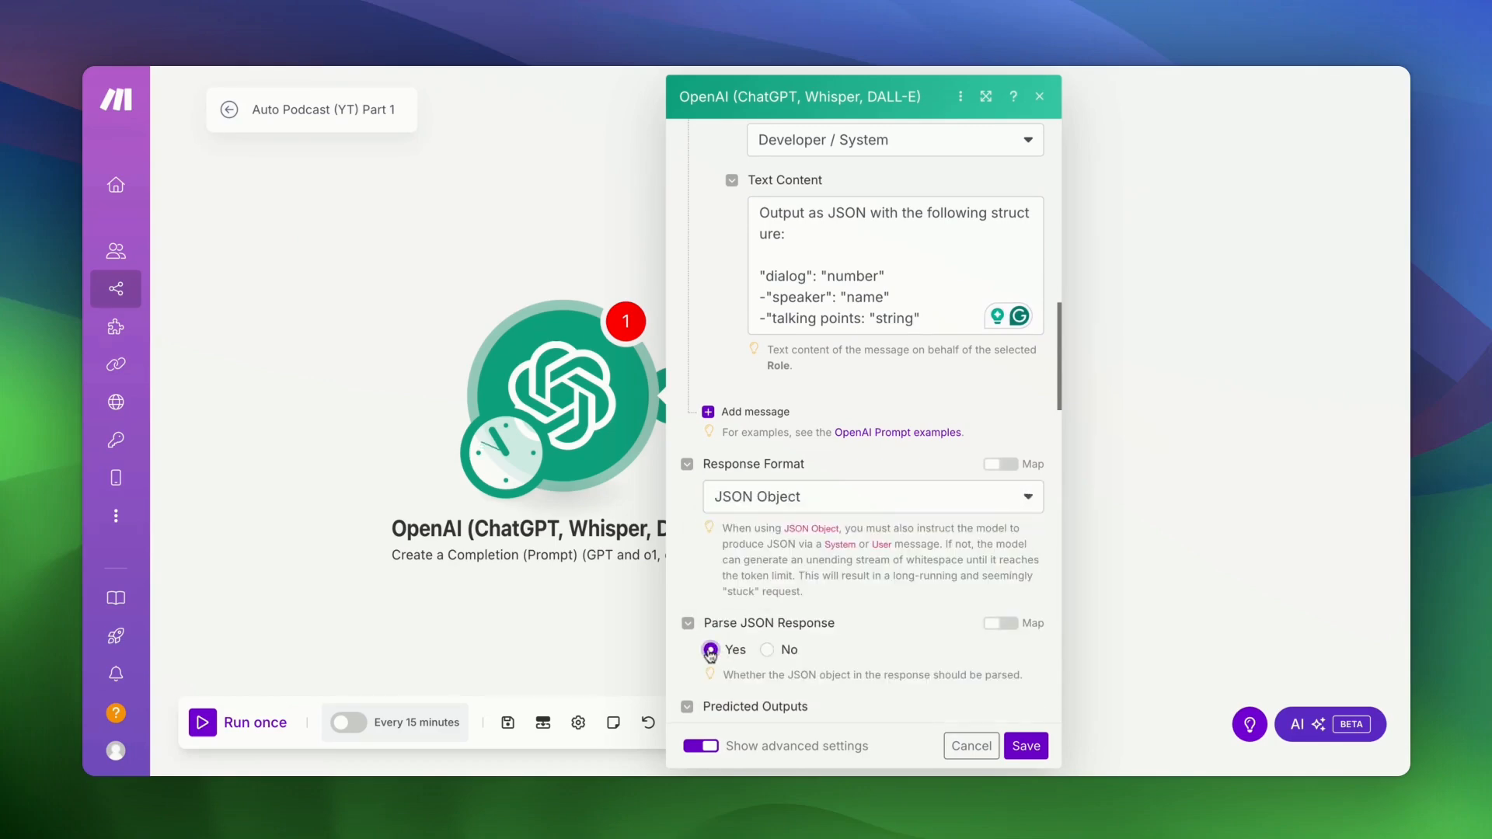
{"action": "left_click", "coordinate": [1026, 746]}
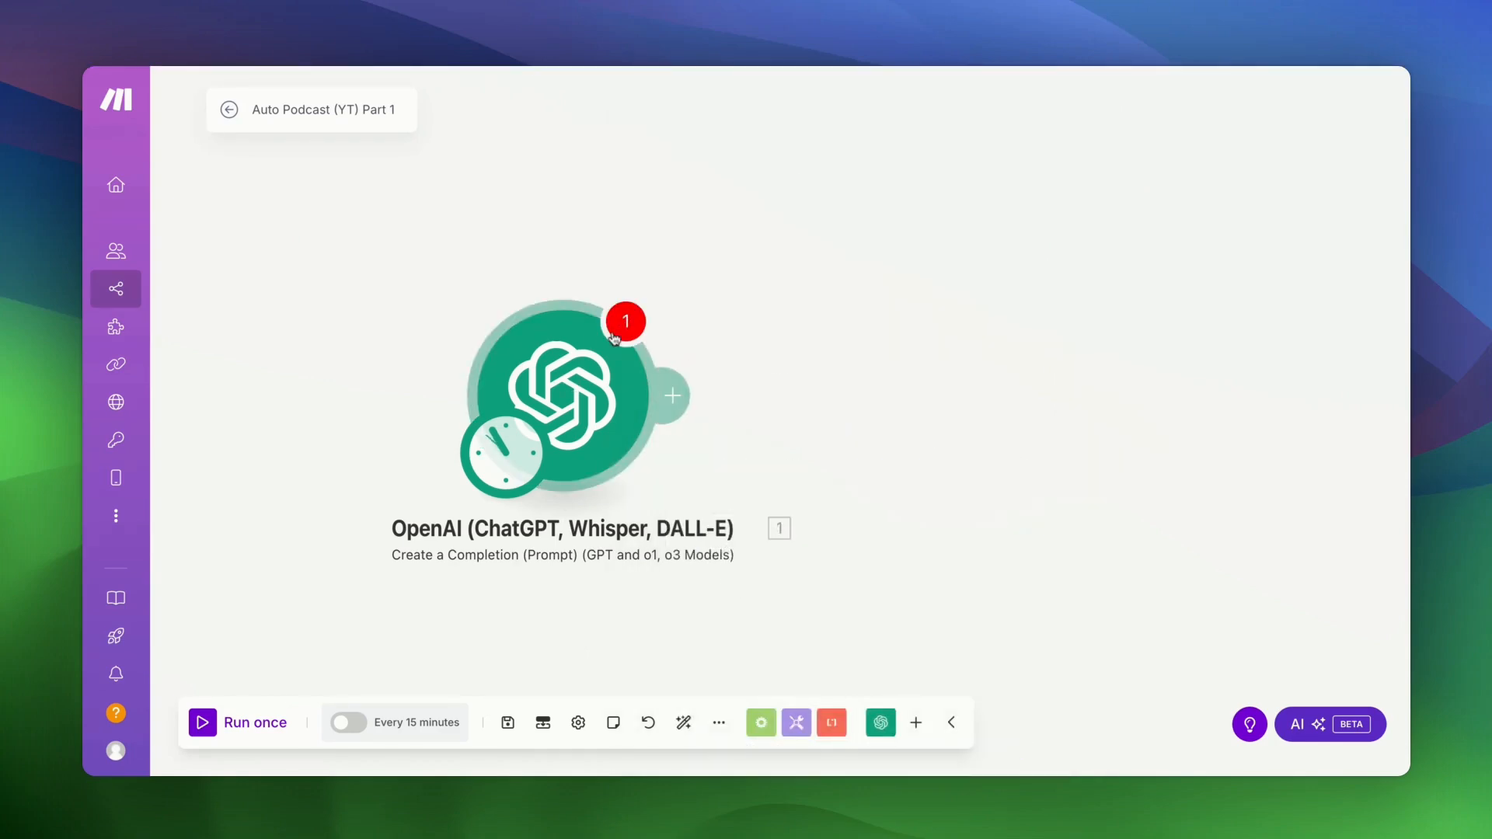
- Save the OpenAI completion module and the Auto Podcast (YT) Part 1 scenario, then run it once
{"action": "left_click", "coordinate": [575, 388]}
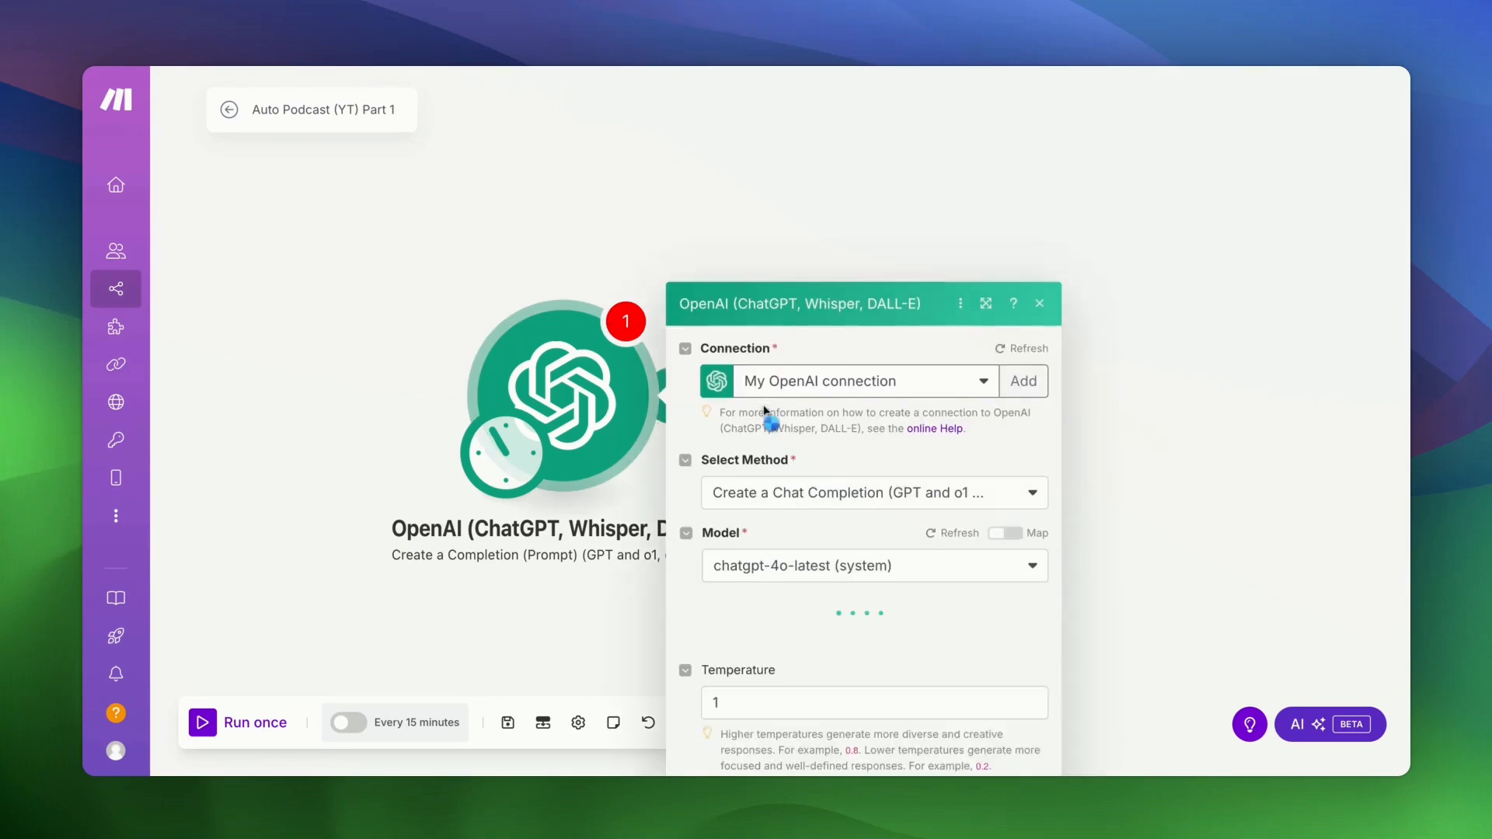
{"action": "scroll", "coordinate": [900, 501], "scroll_direction": "down", "scroll_amount": 1}
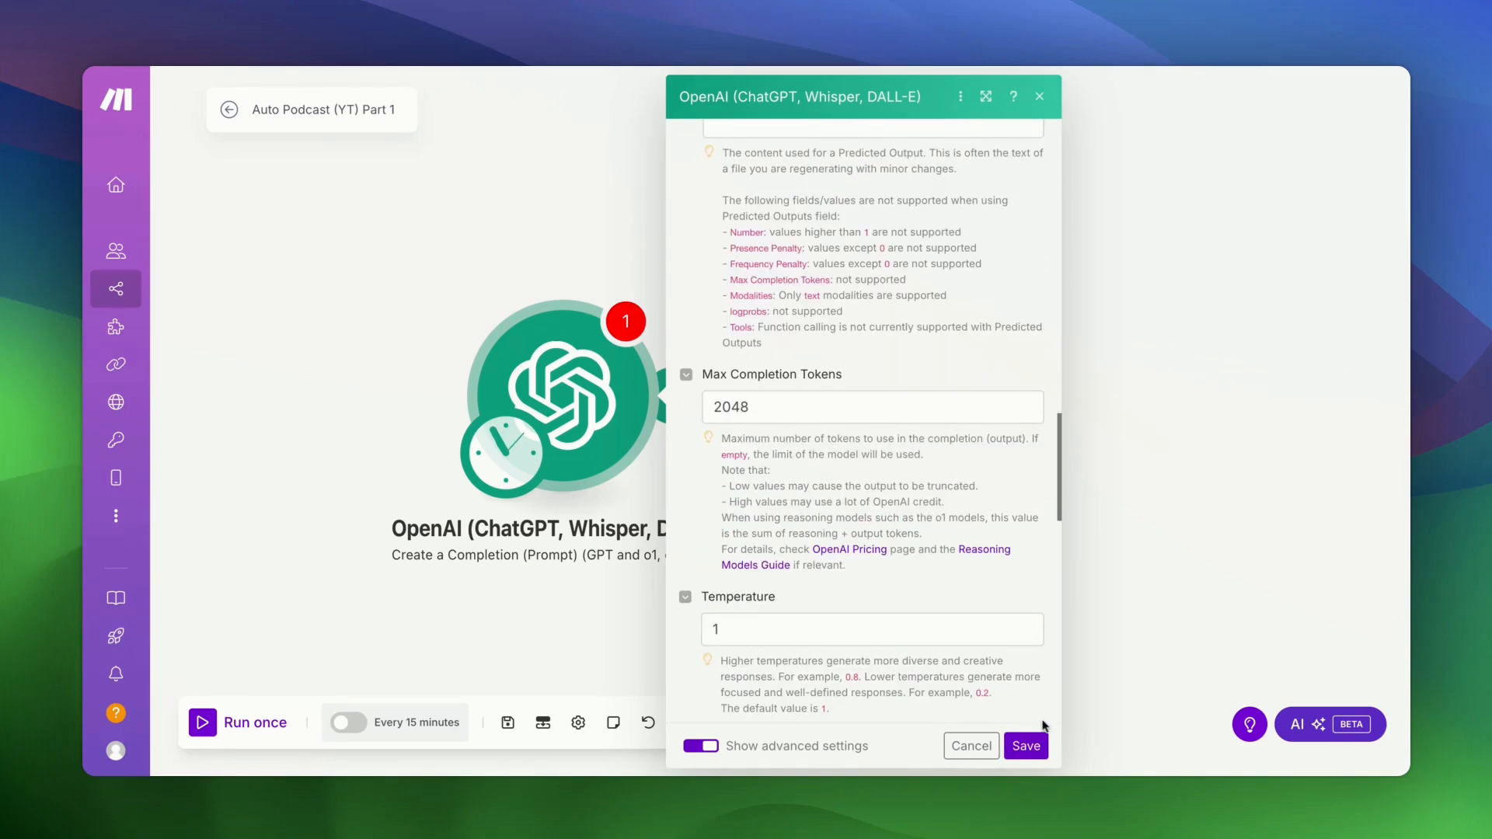
{"action": "left_click", "coordinate": [1022, 746]}
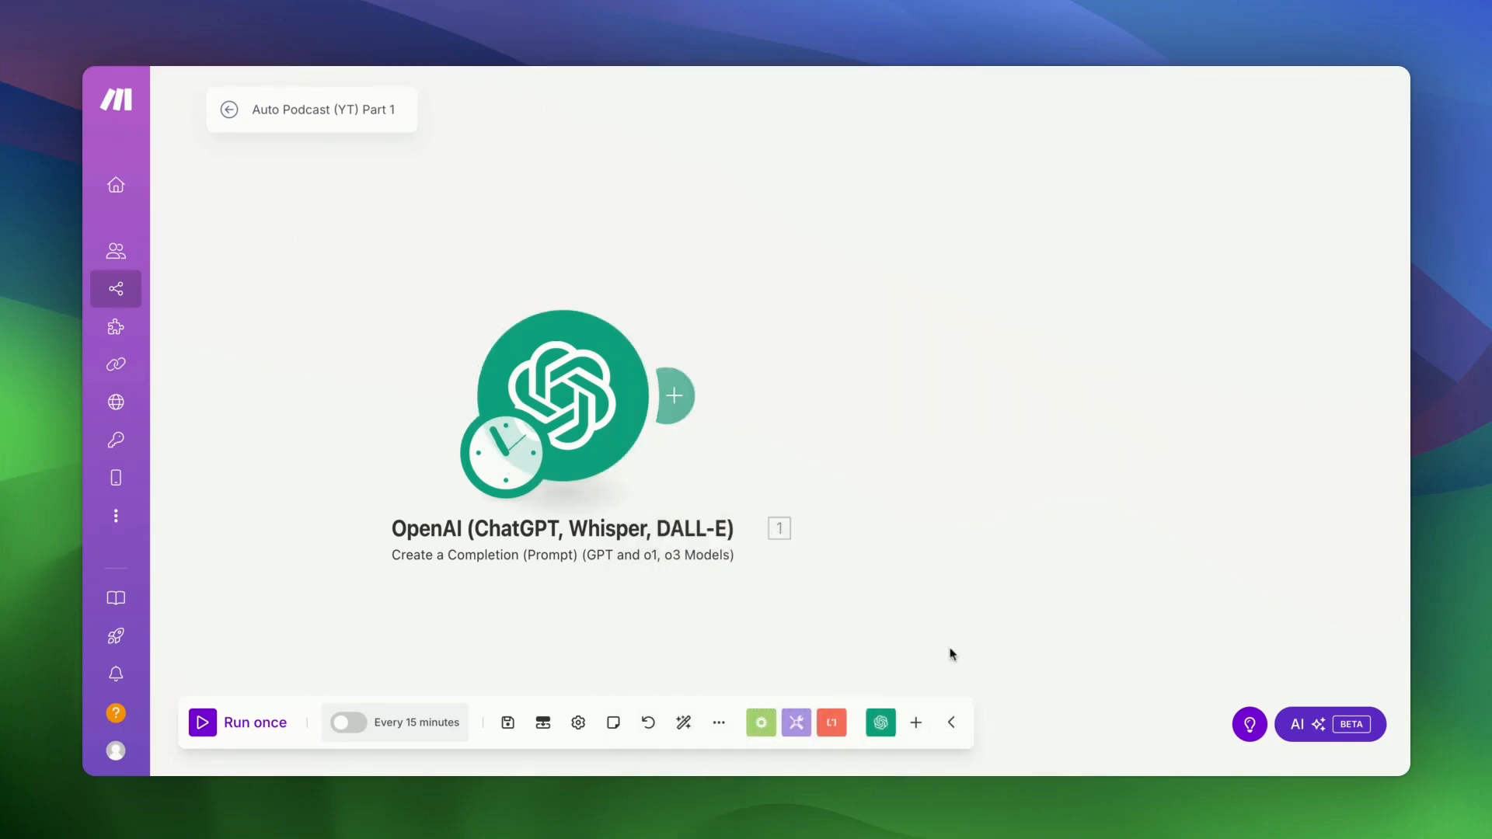
{"action": "left_click", "coordinate": [507, 724]}
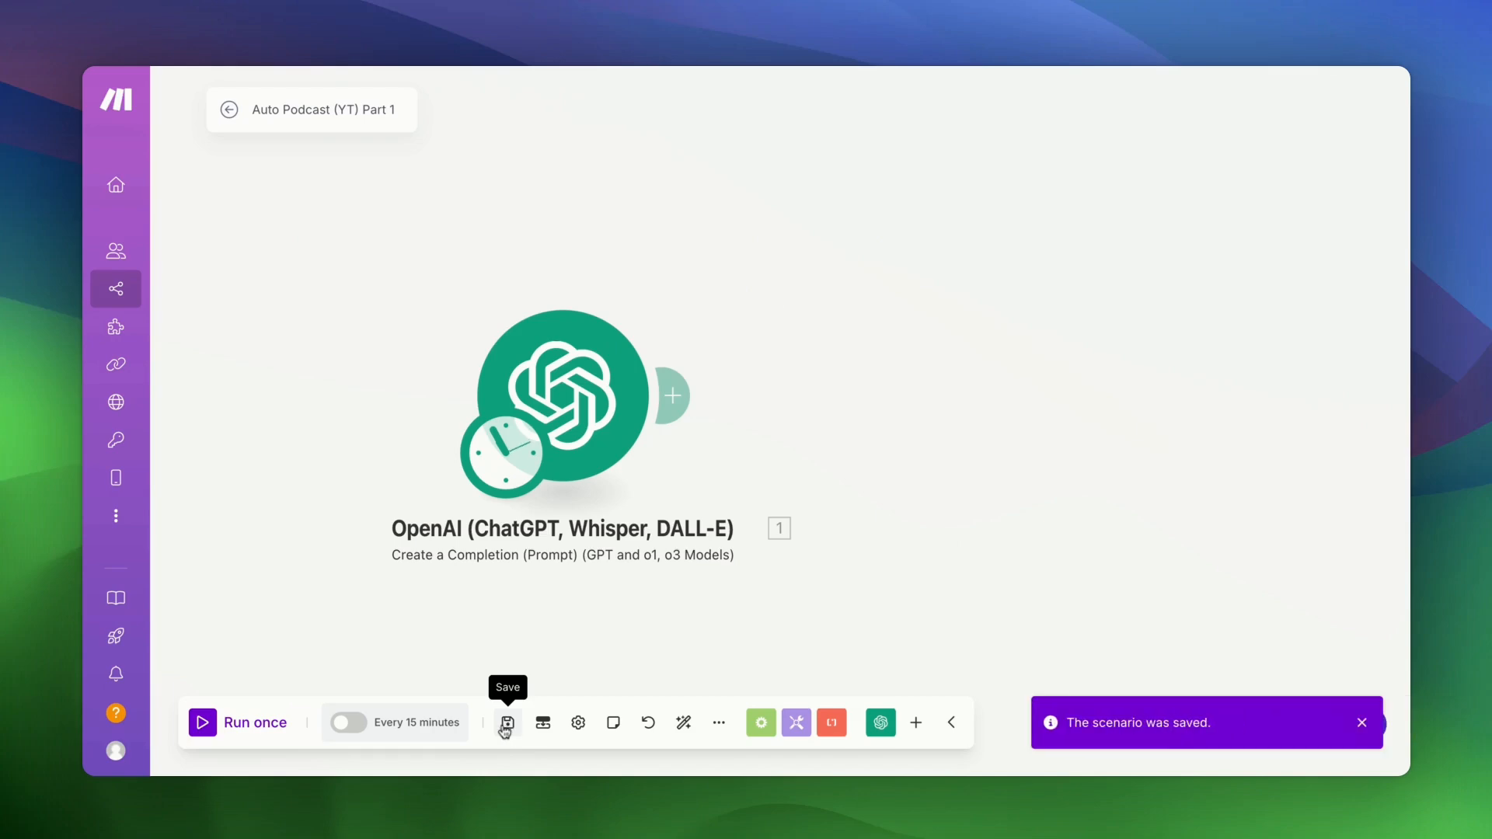
{"action": "left_click", "coordinate": [204, 734]}
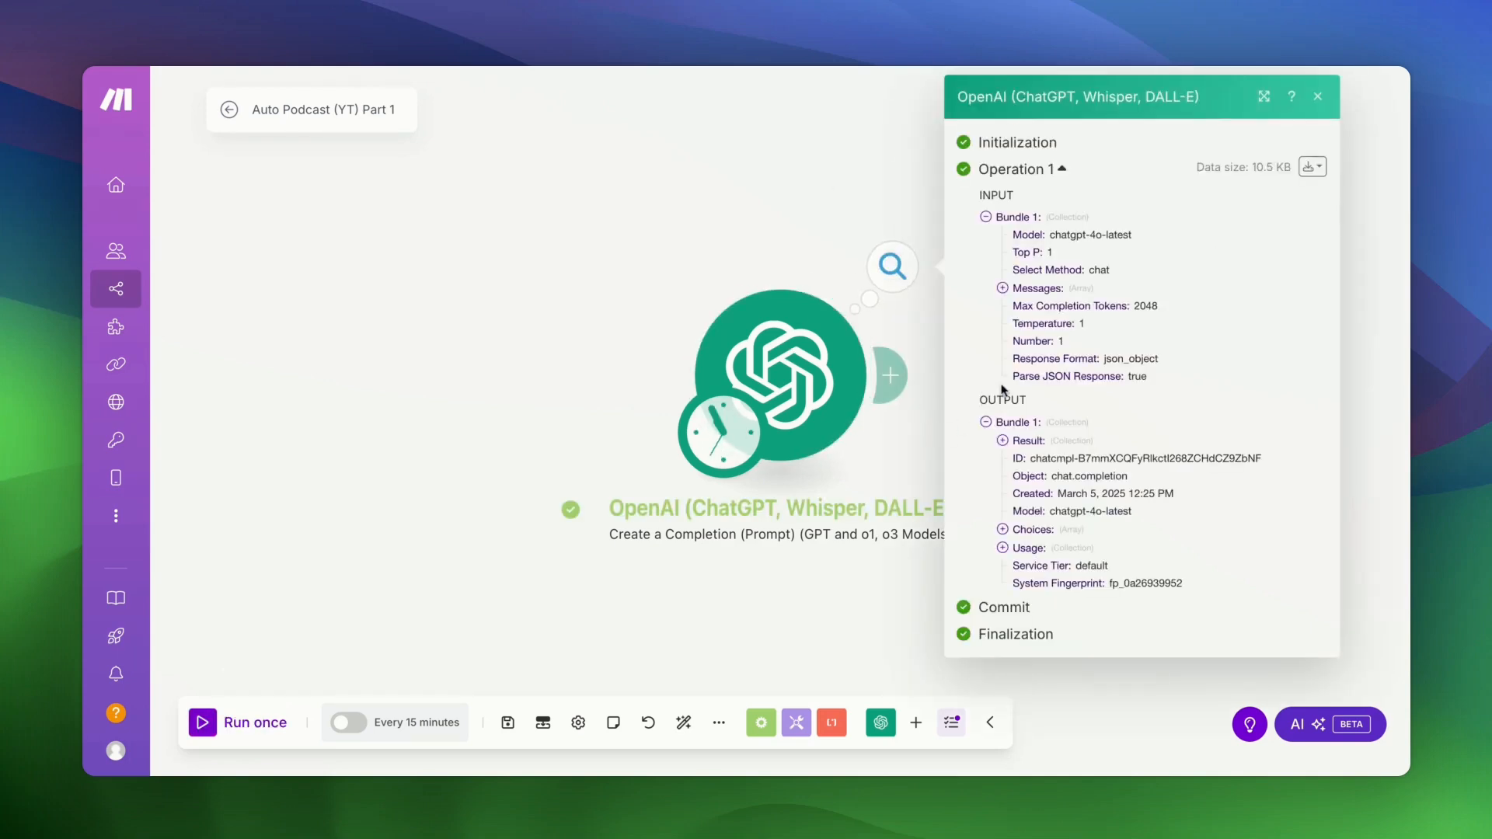
- Expand the output's Result dialog array and read items 1–3's speakers and talking points, then close it
{"action": "left_click", "coordinate": [1004, 440]}
{"action": "left_click", "coordinate": [1019, 459]}
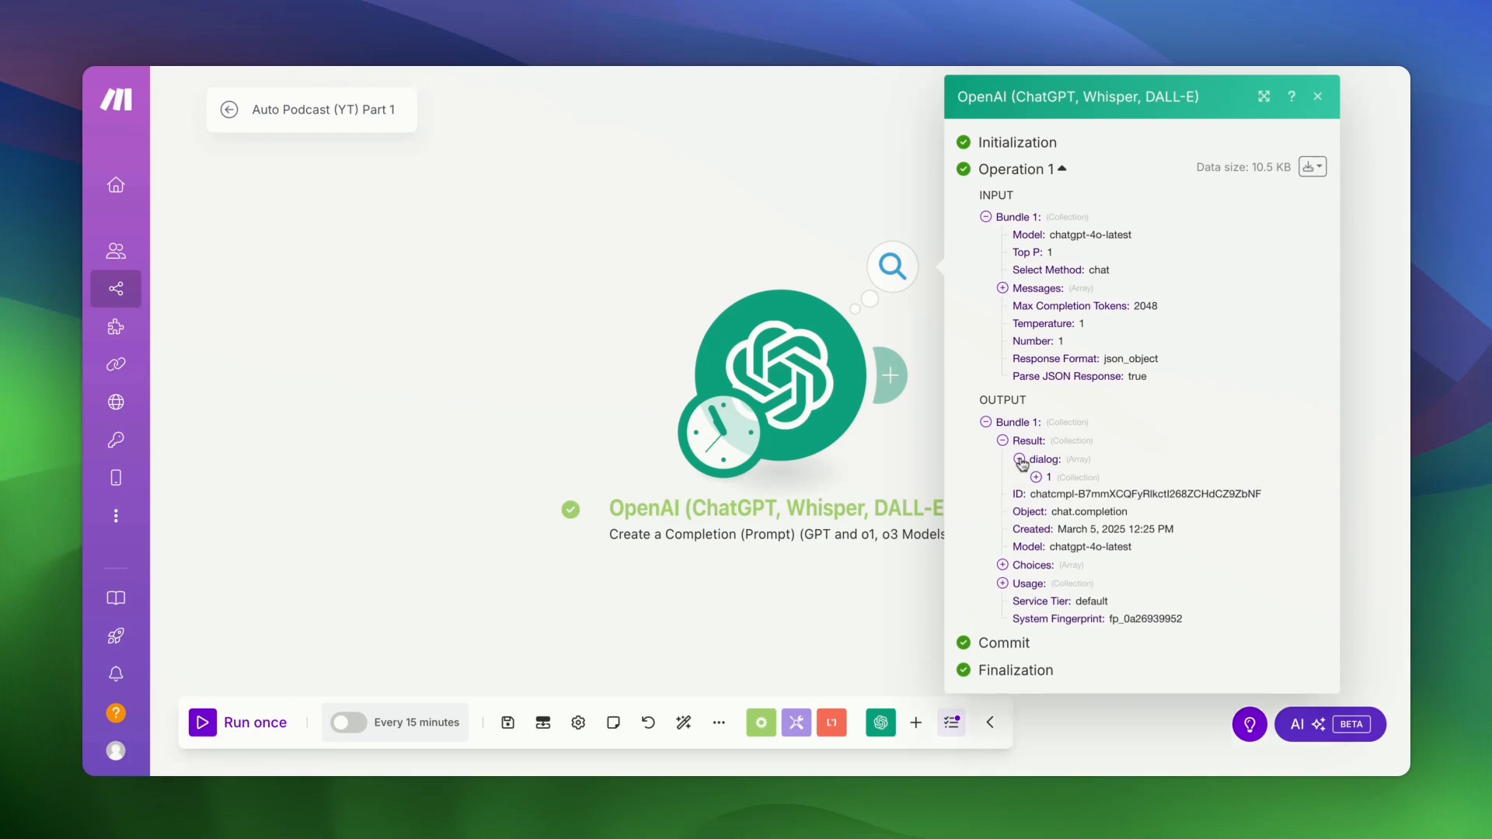
{"action": "scroll", "coordinate": [1041, 474], "scroll_direction": "down", "scroll_amount": 3}
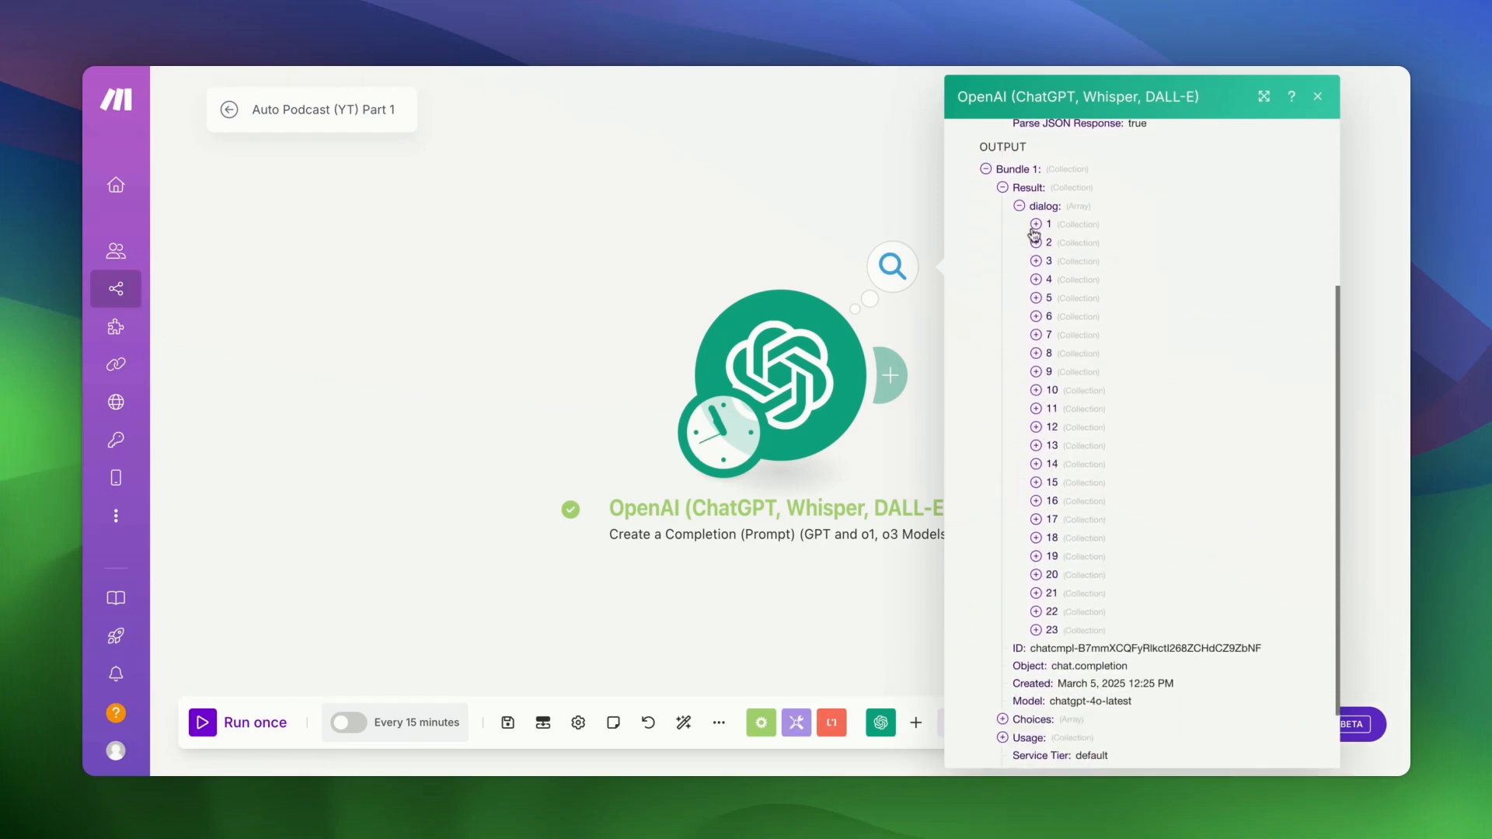
{"action": "left_click", "coordinate": [1035, 225]}
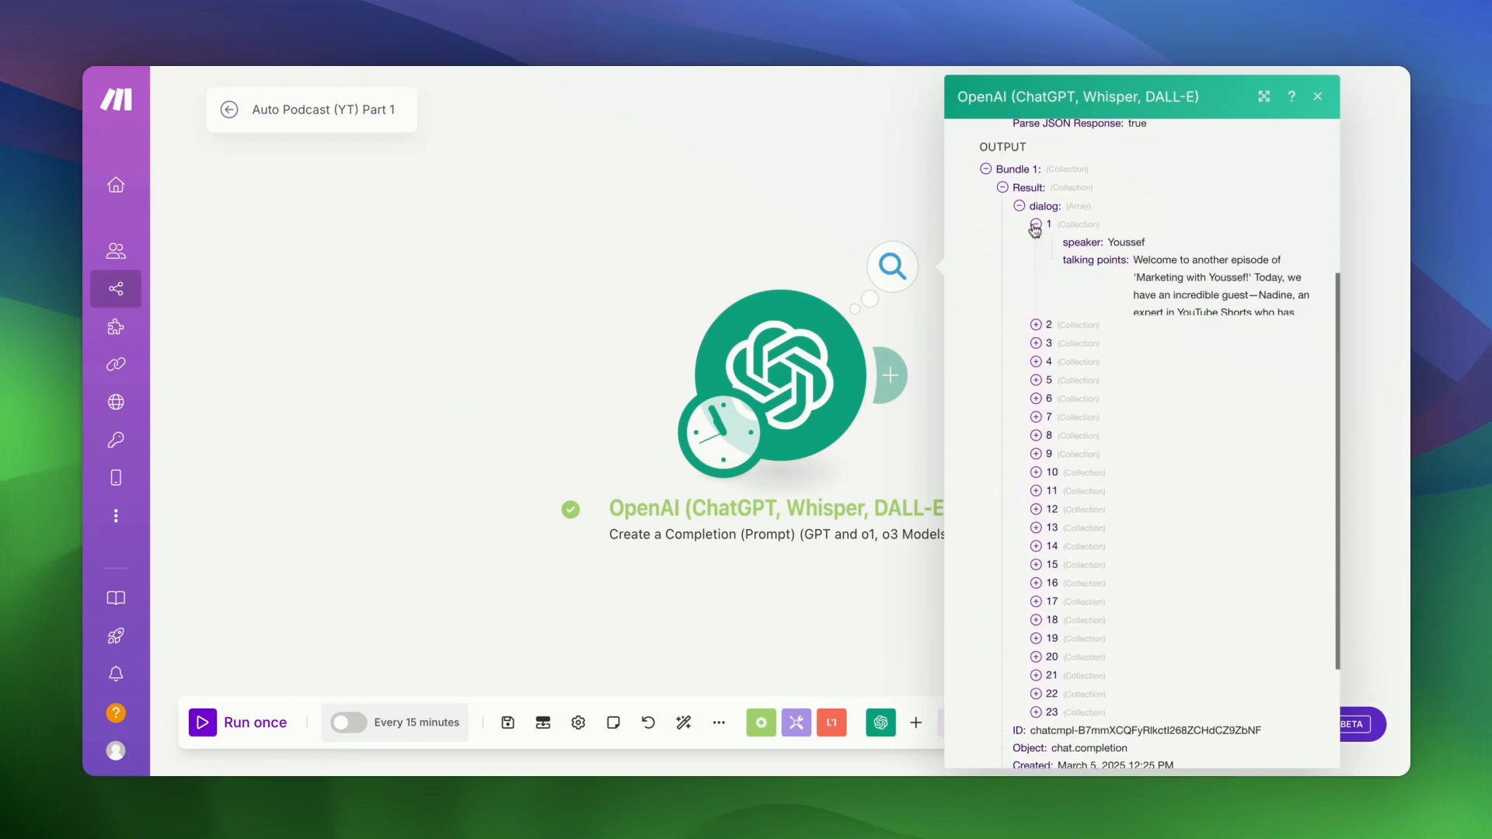
{"action": "triple_click", "coordinate": [1134, 257]}
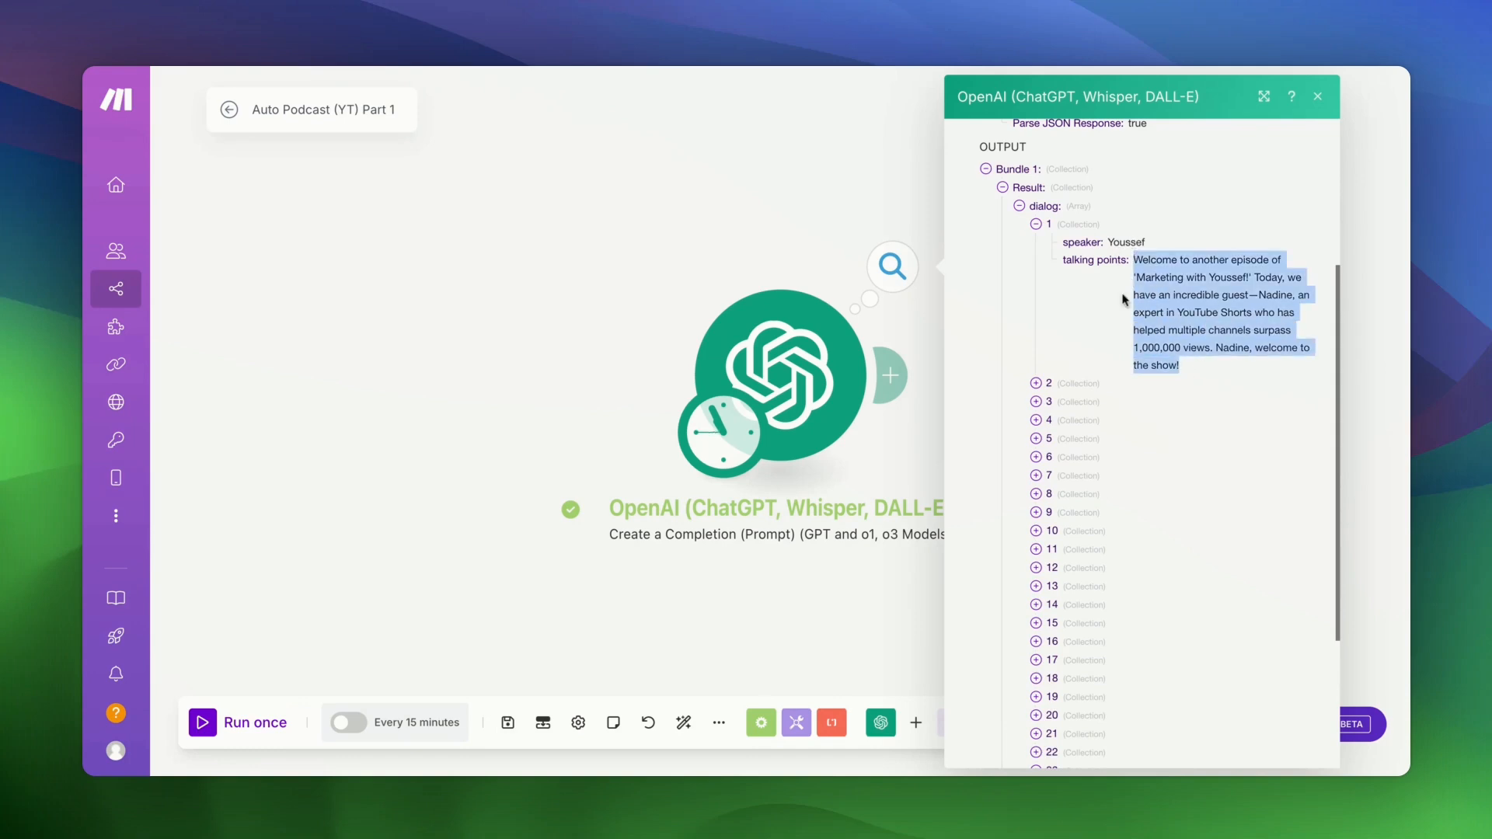
{"action": "left_click", "coordinate": [1036, 384]}
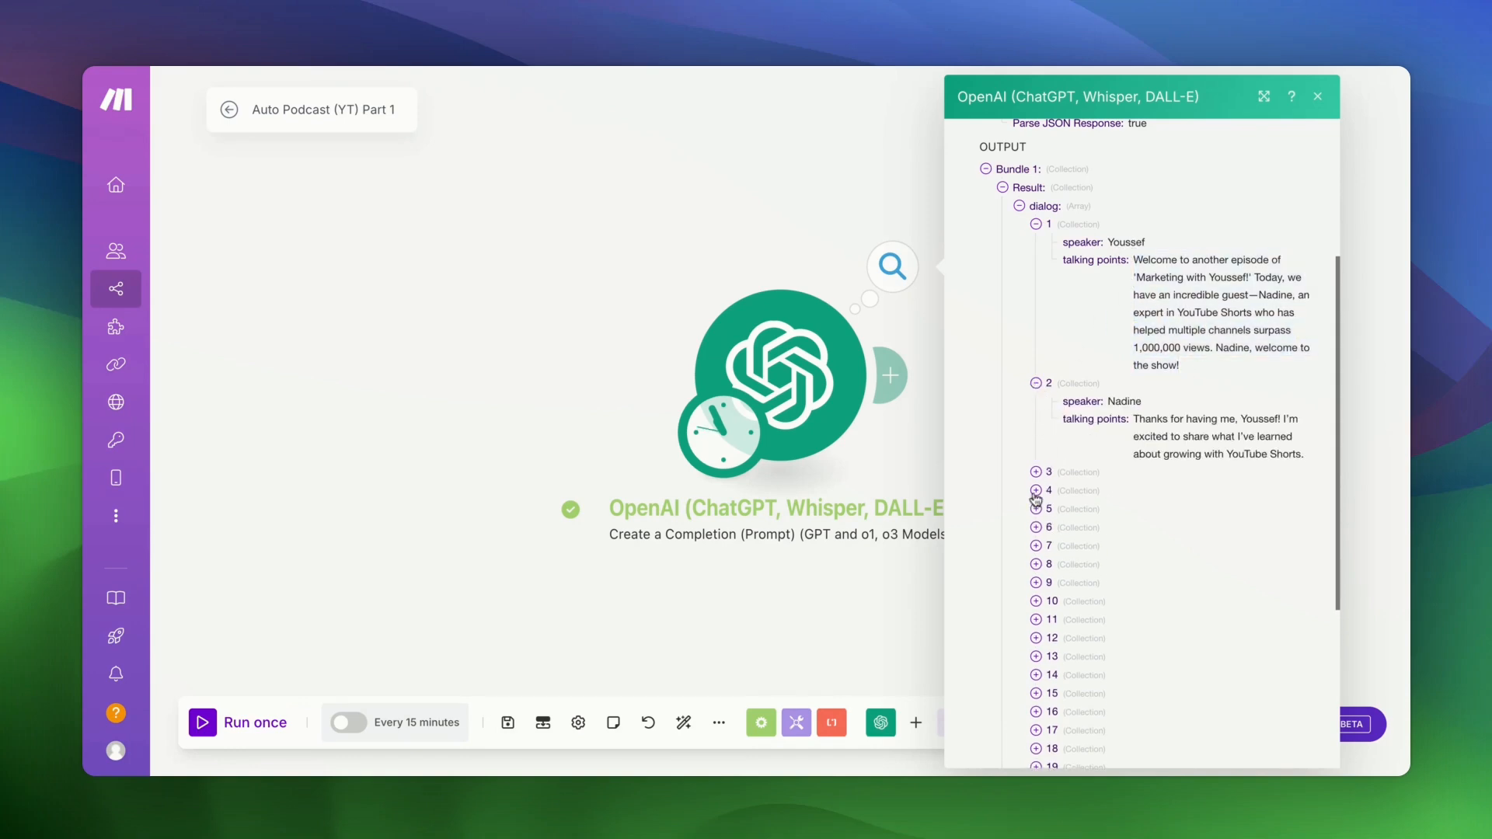
{"action": "left_click", "coordinate": [1036, 472]}
{"action": "scroll", "coordinate": [1037, 476], "scroll_direction": "down", "scroll_amount": 2}
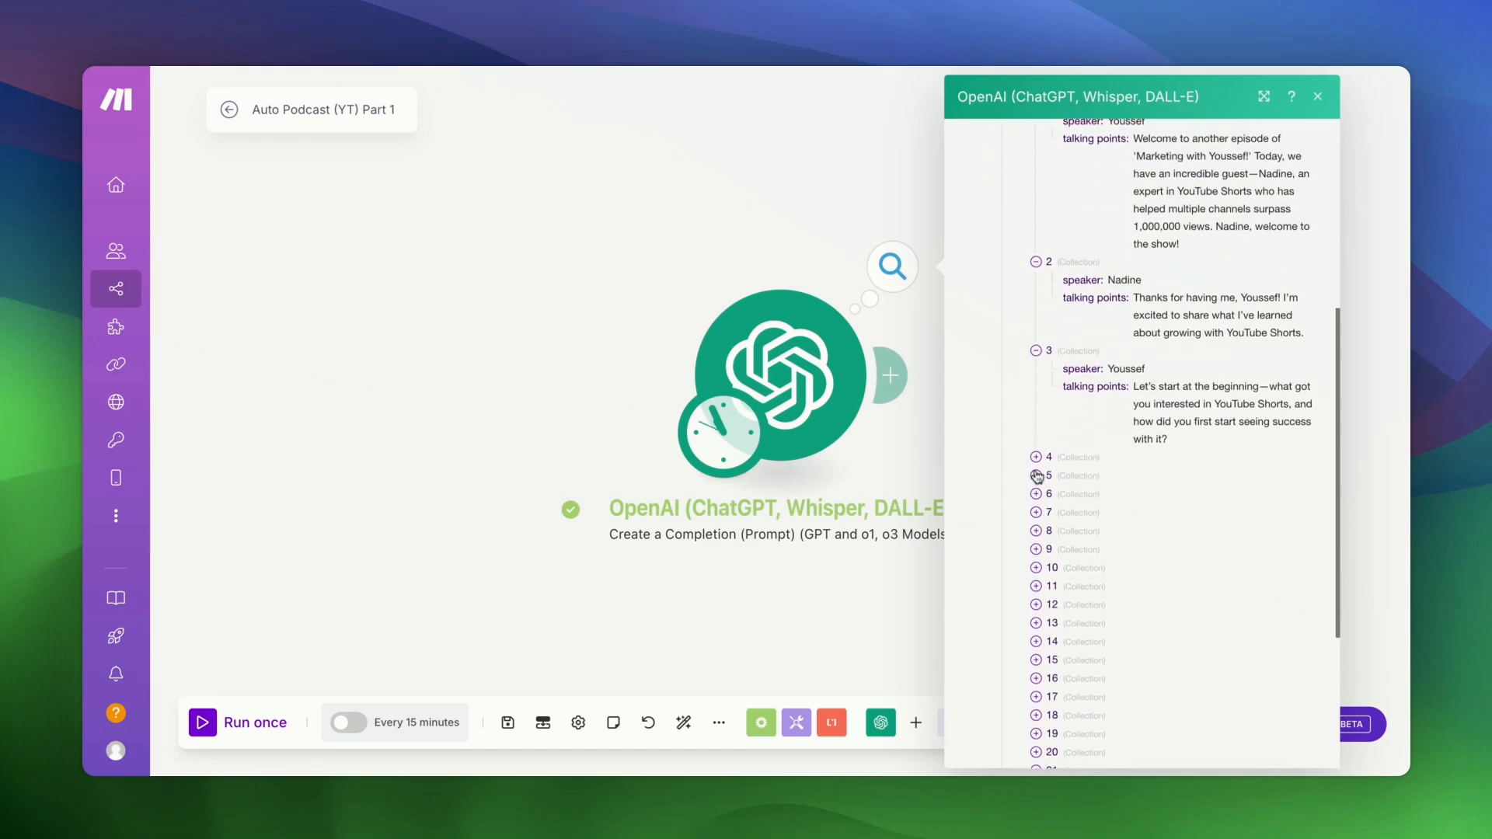
{"action": "scroll", "coordinate": [1037, 477], "scroll_direction": "down", "scroll_amount": 1}
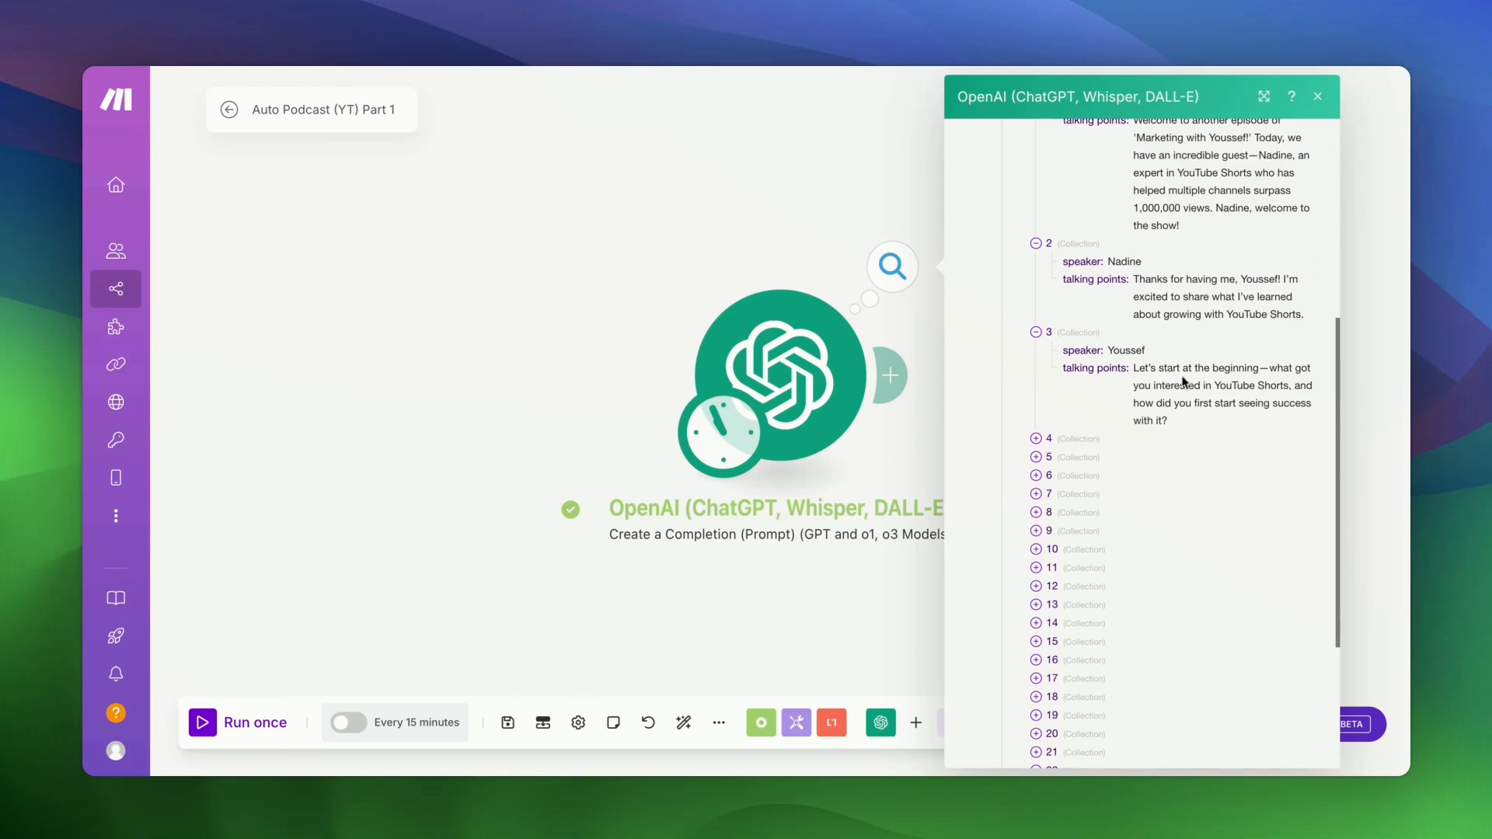
{"action": "scroll", "coordinate": [1124, 330], "scroll_direction": "up", "scroll_amount": 3}
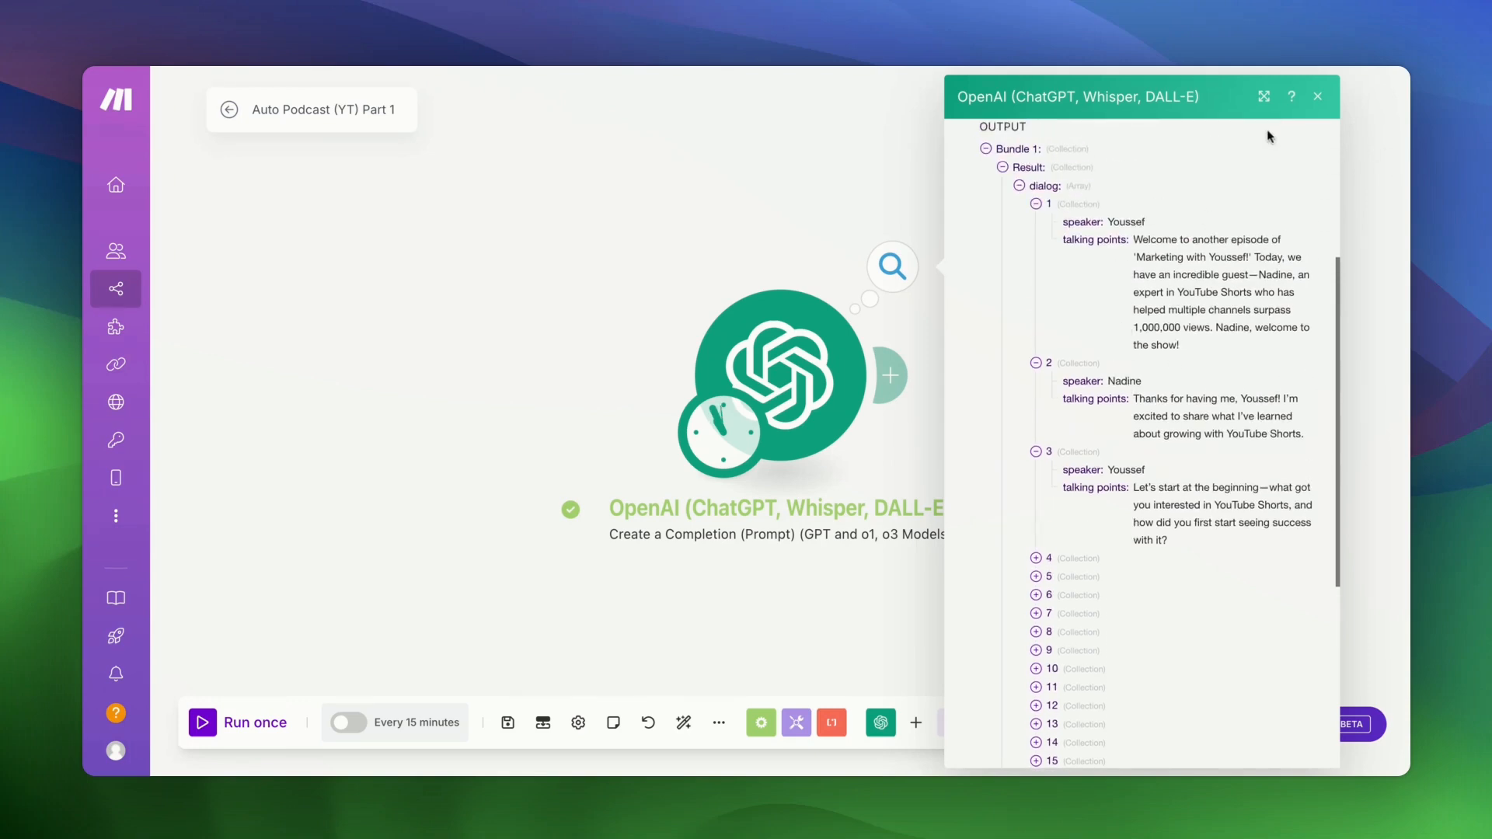
{"action": "left_click", "coordinate": [1318, 99]}
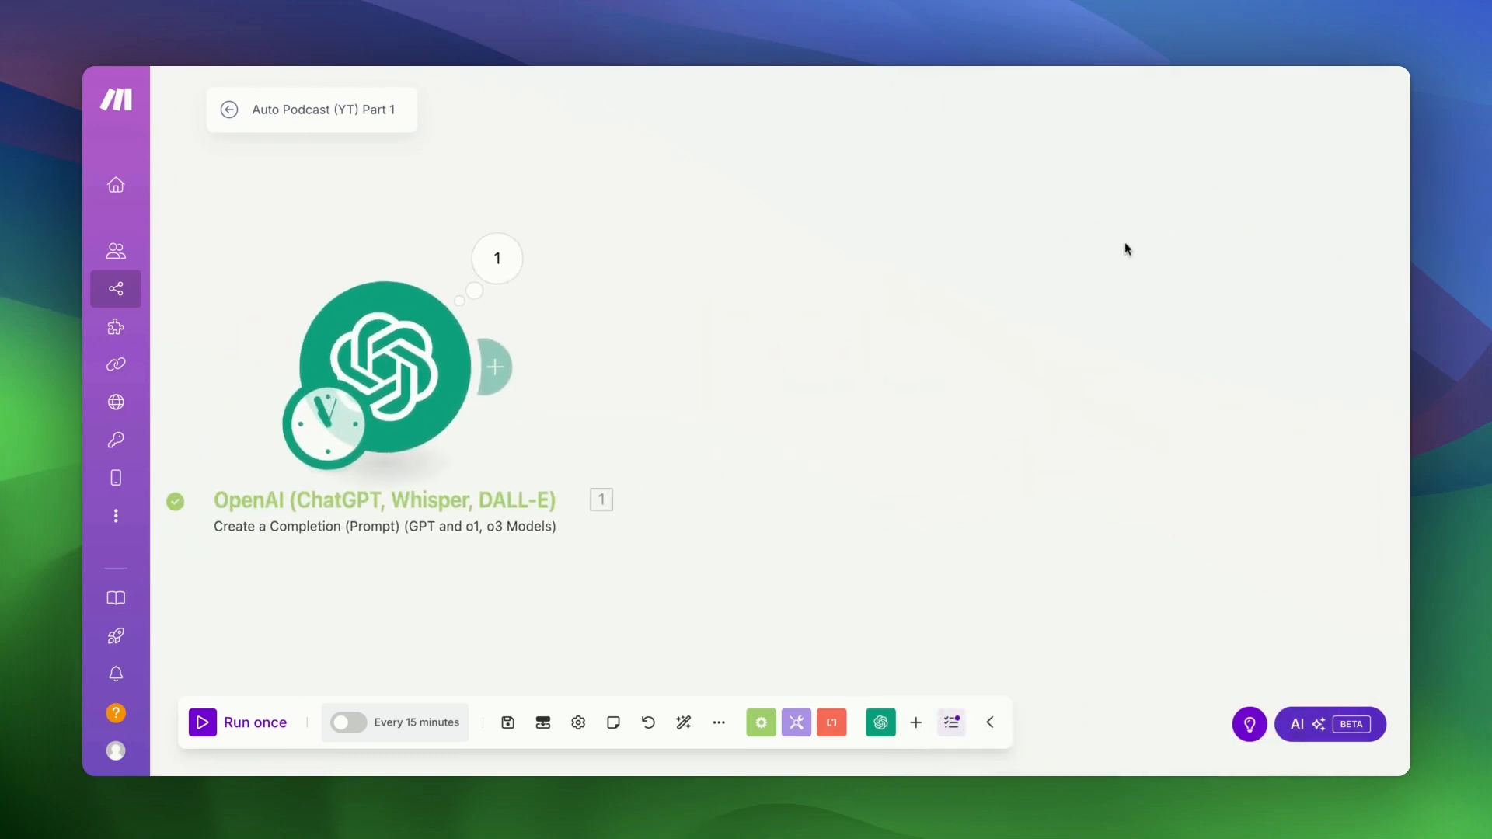
- Add a Flow Control Iterator after the OpenAI module, iterating over the Result dialog[] array
{"action": "left_click", "coordinate": [500, 368]}
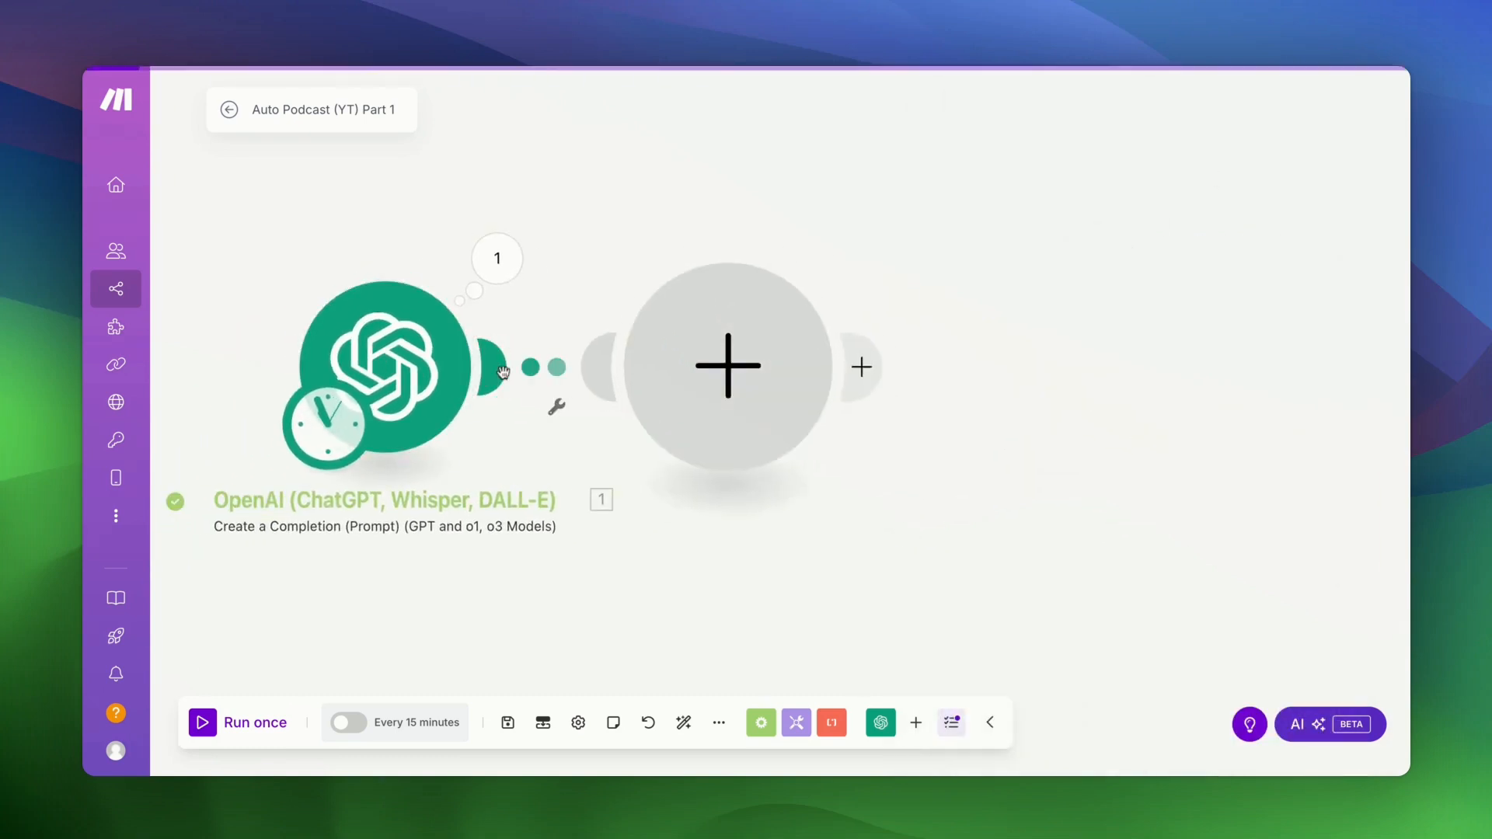
{"action": "type", "text": "i"}
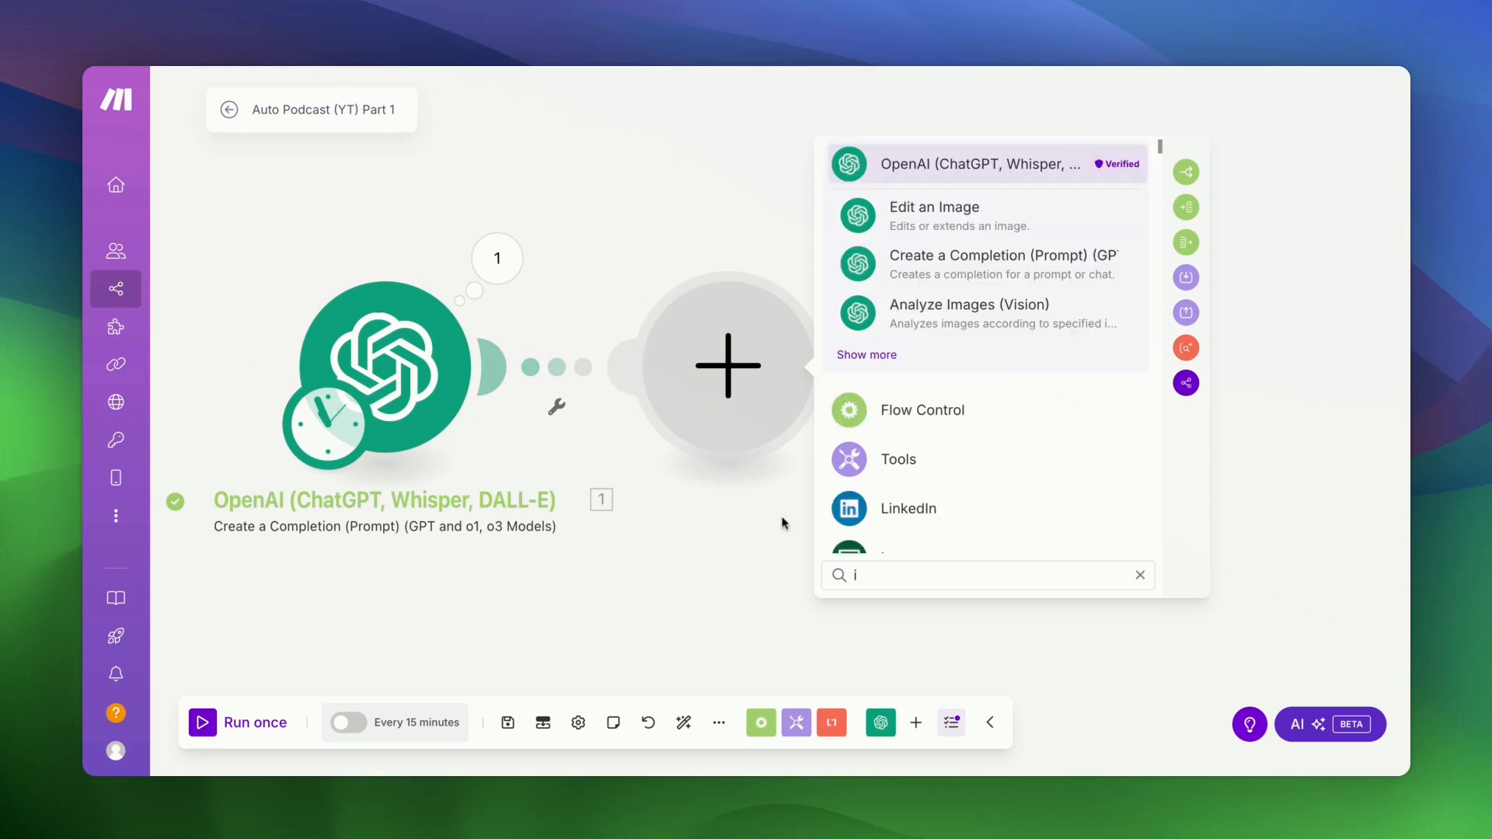
{"action": "type", "text": "tera"}
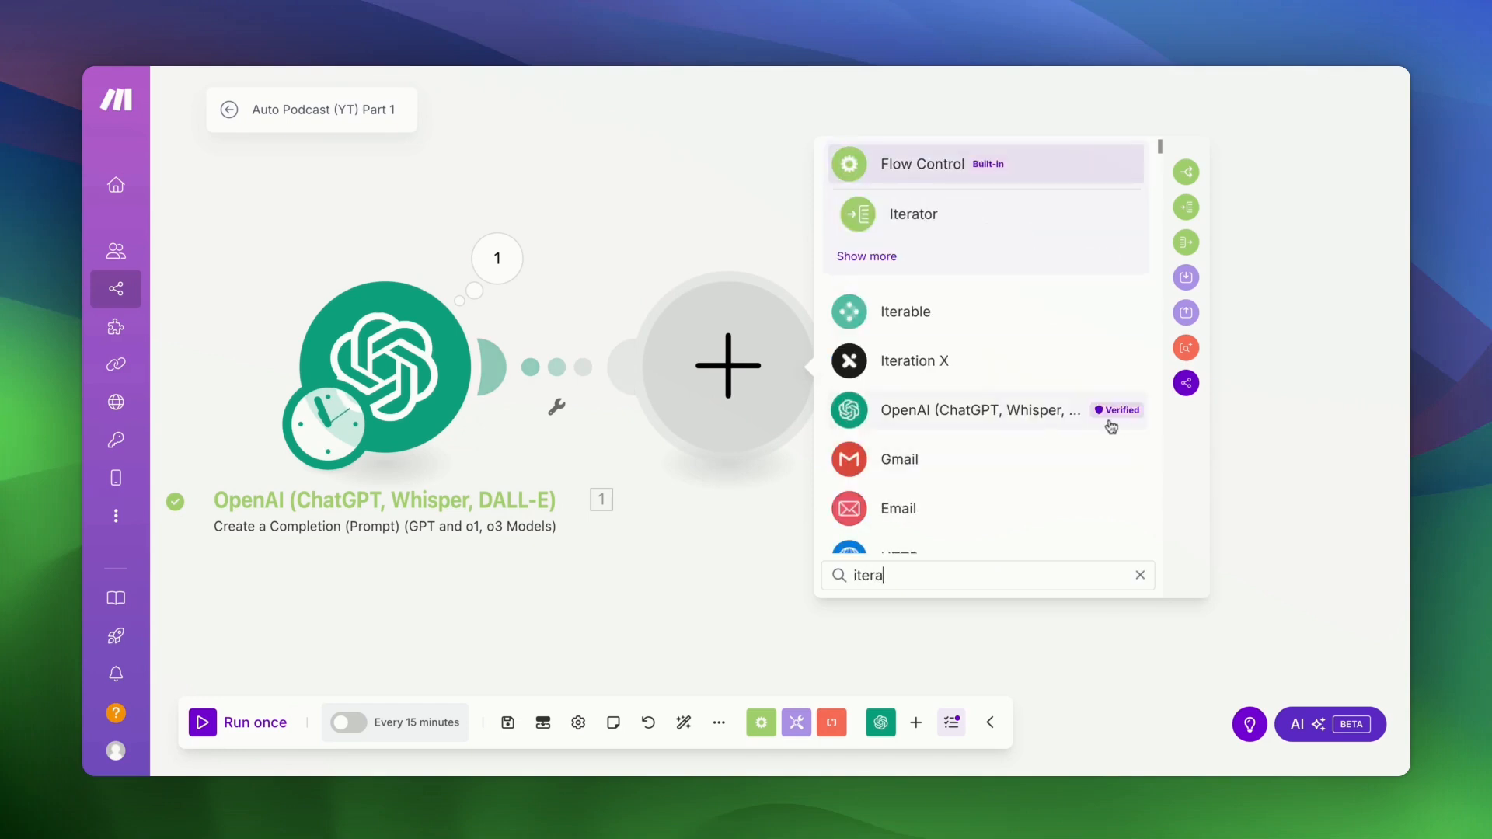
{"action": "left_click", "coordinate": [905, 220]}
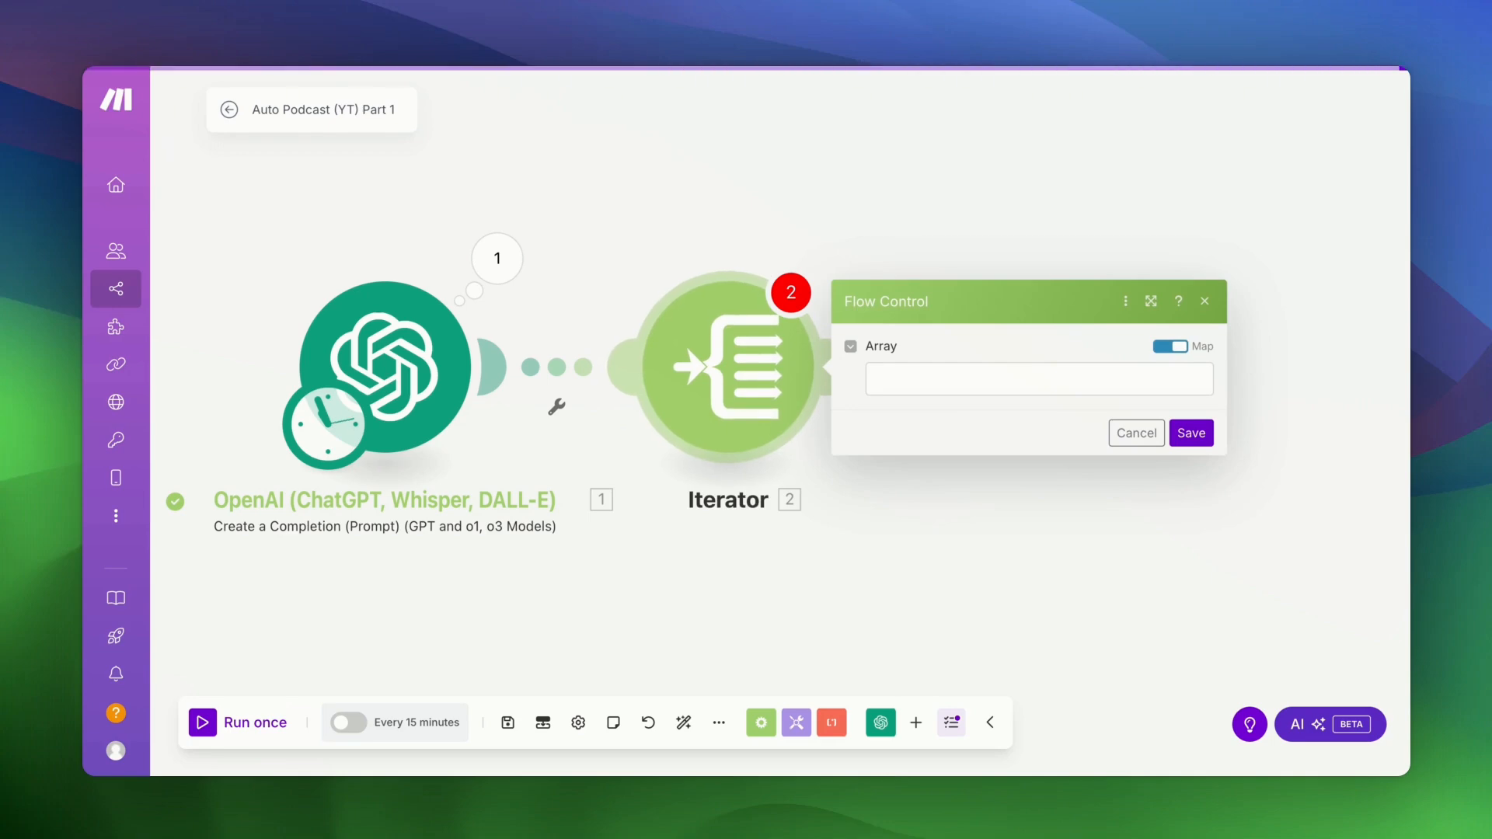
{"action": "left_click", "coordinate": [961, 384]}
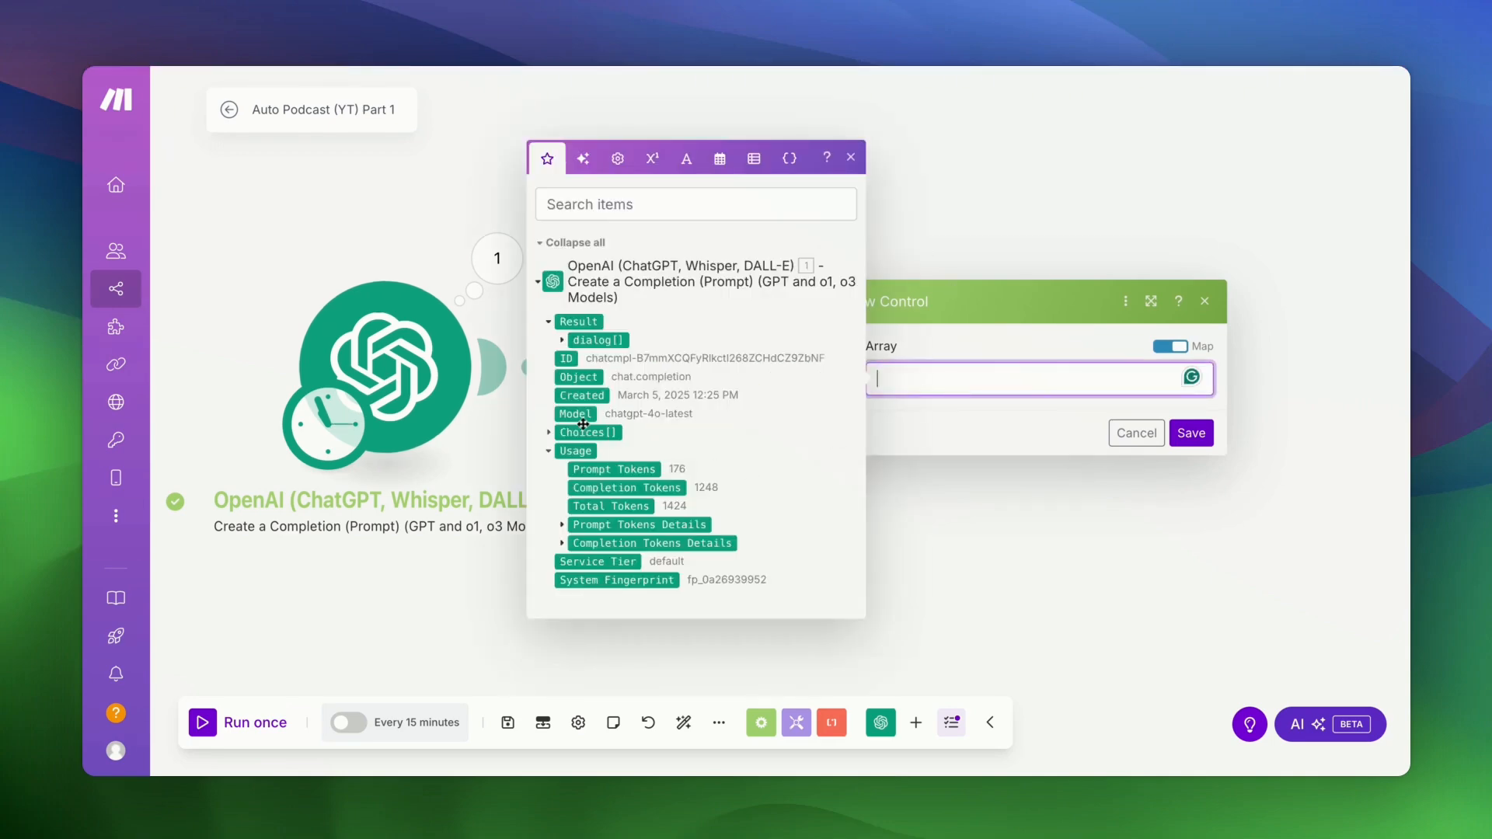
{"action": "left_click", "coordinate": [594, 341]}
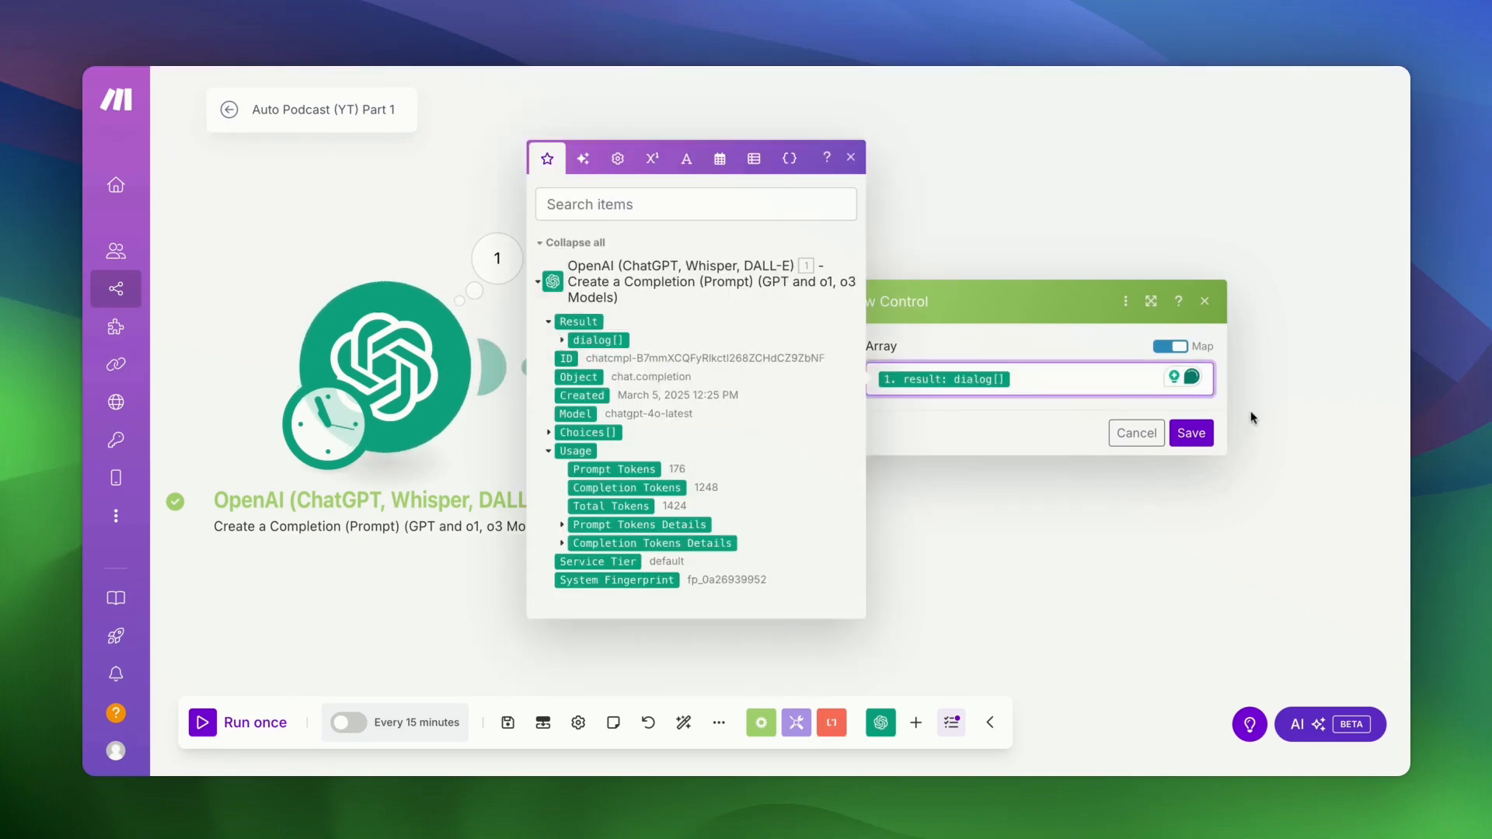
{"action": "left_click", "coordinate": [1191, 433]}
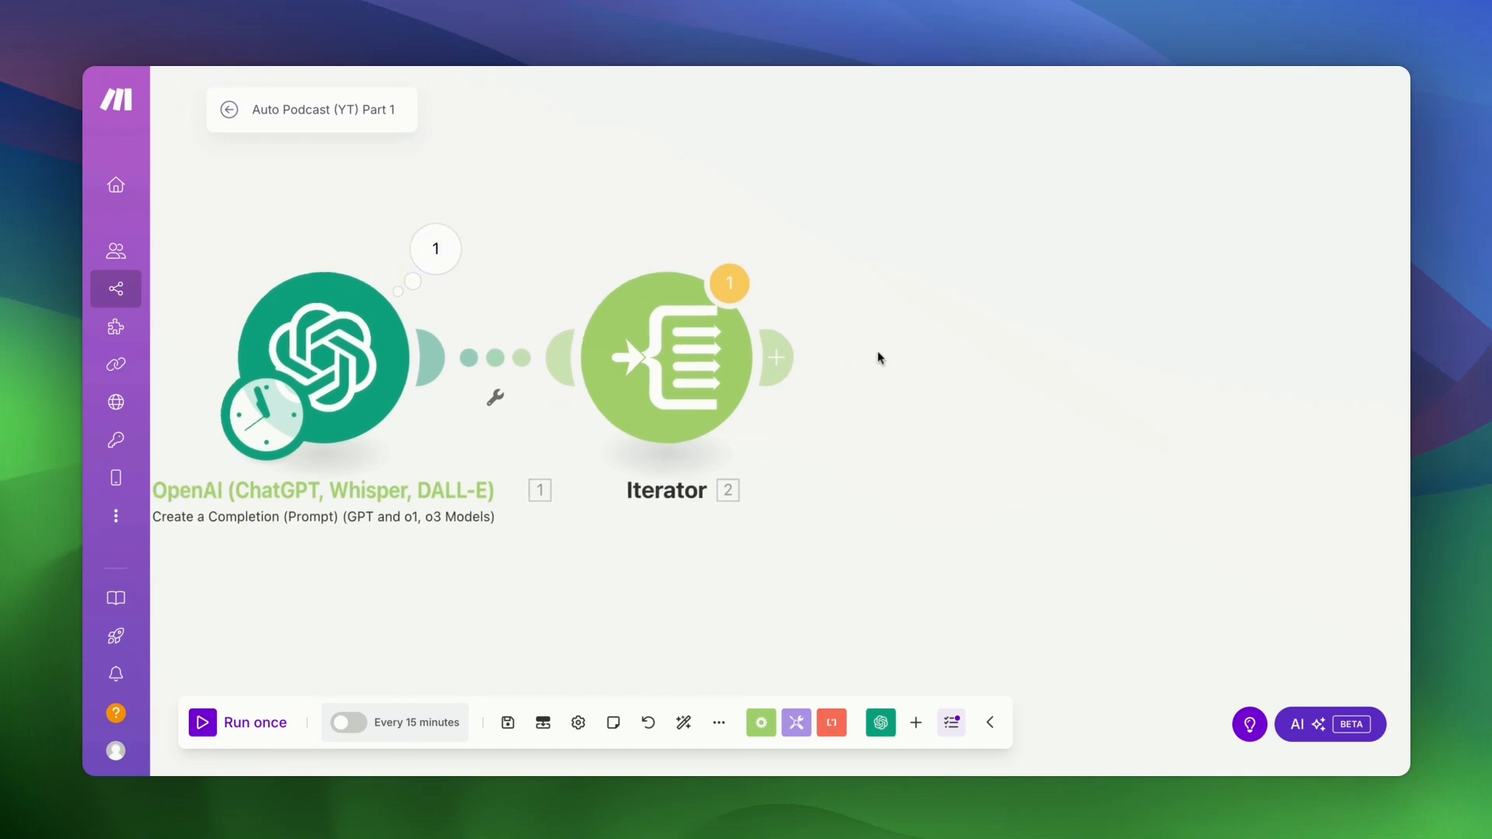
- Add an OpenAI Create a Completion module after the Iterator with model chatgpt-4o-latest and one message
{"action": "scroll", "coordinate": [879, 354], "scroll_direction": "right", "scroll_amount": 2}
{"action": "left_click", "coordinate": [776, 361]}
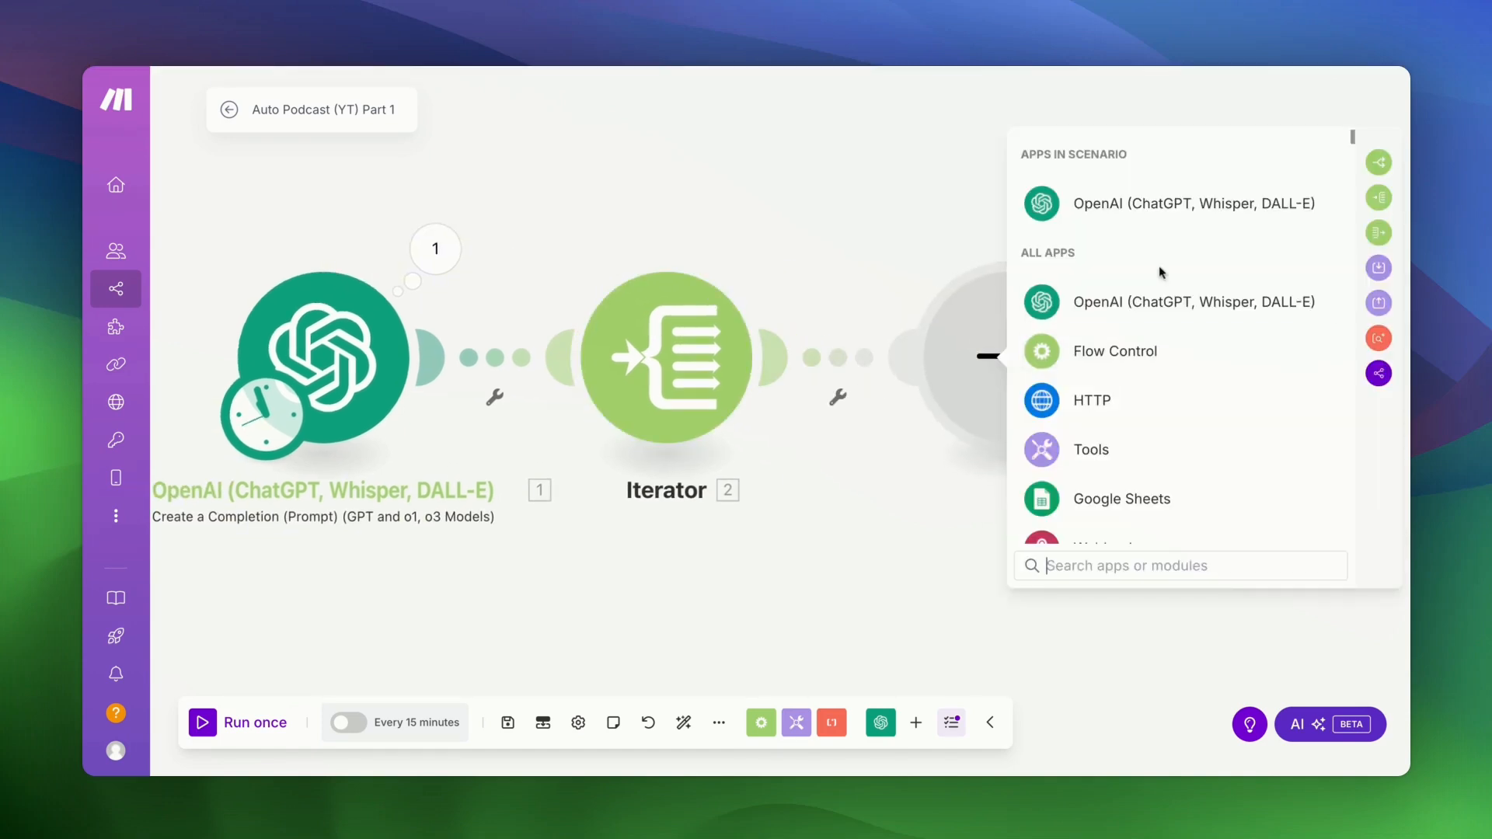
{"action": "left_click", "coordinate": [1109, 206]}
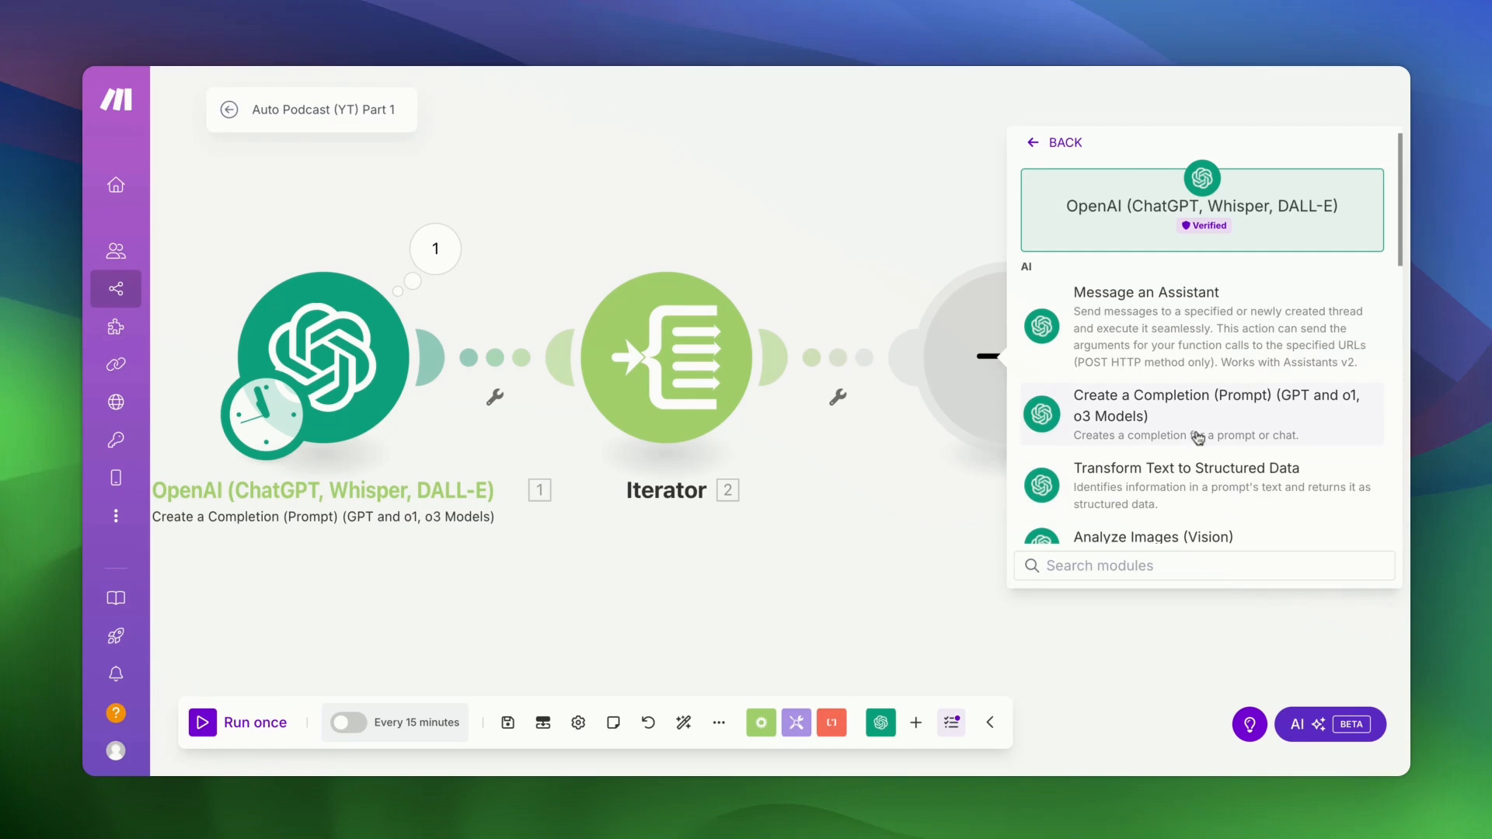
{"action": "left_click", "coordinate": [1214, 428]}
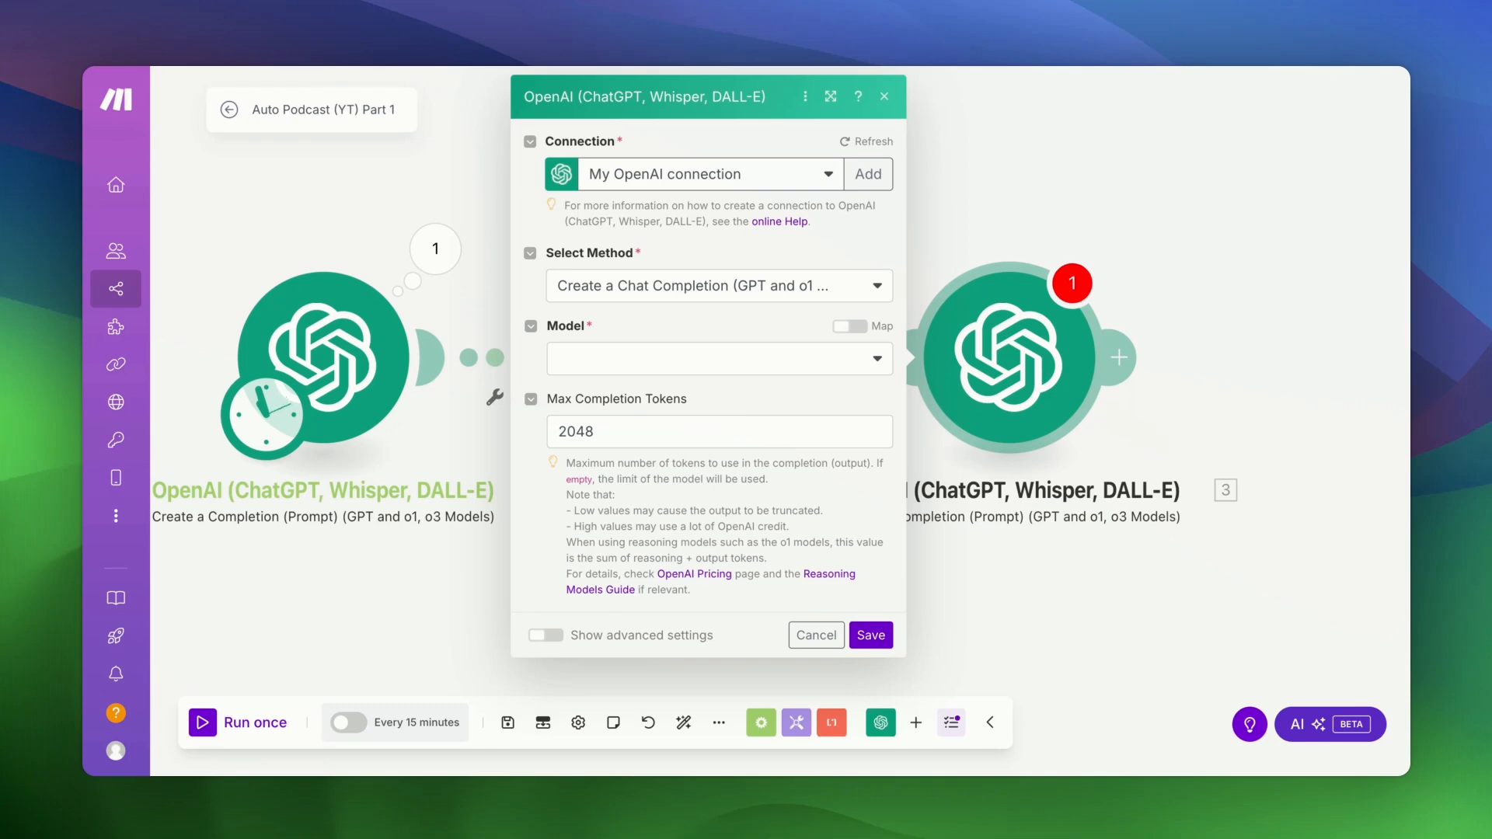
{"action": "left_click", "coordinate": [684, 357]}
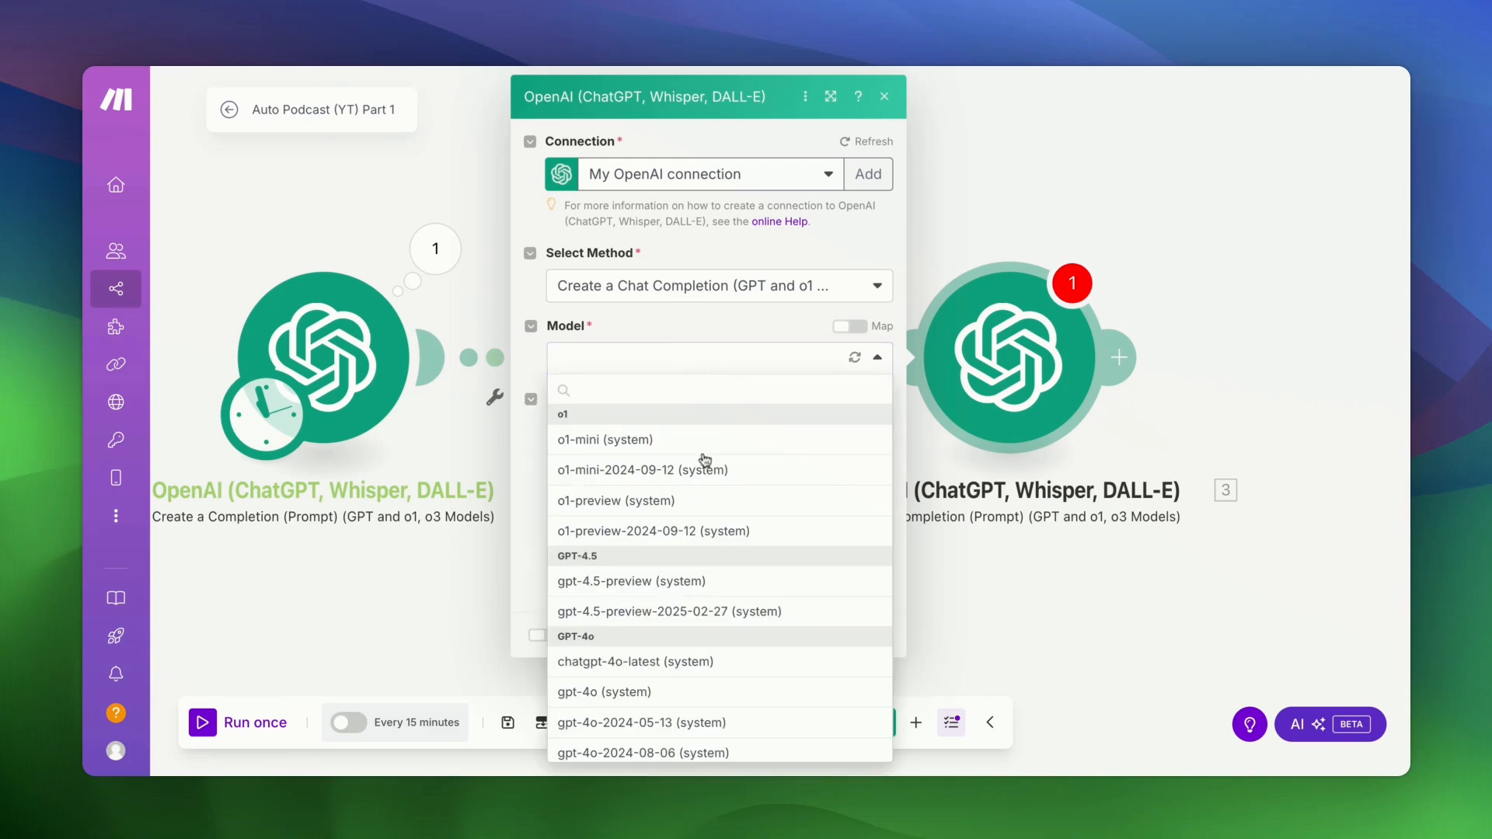
{"action": "left_click", "coordinate": [633, 663]}
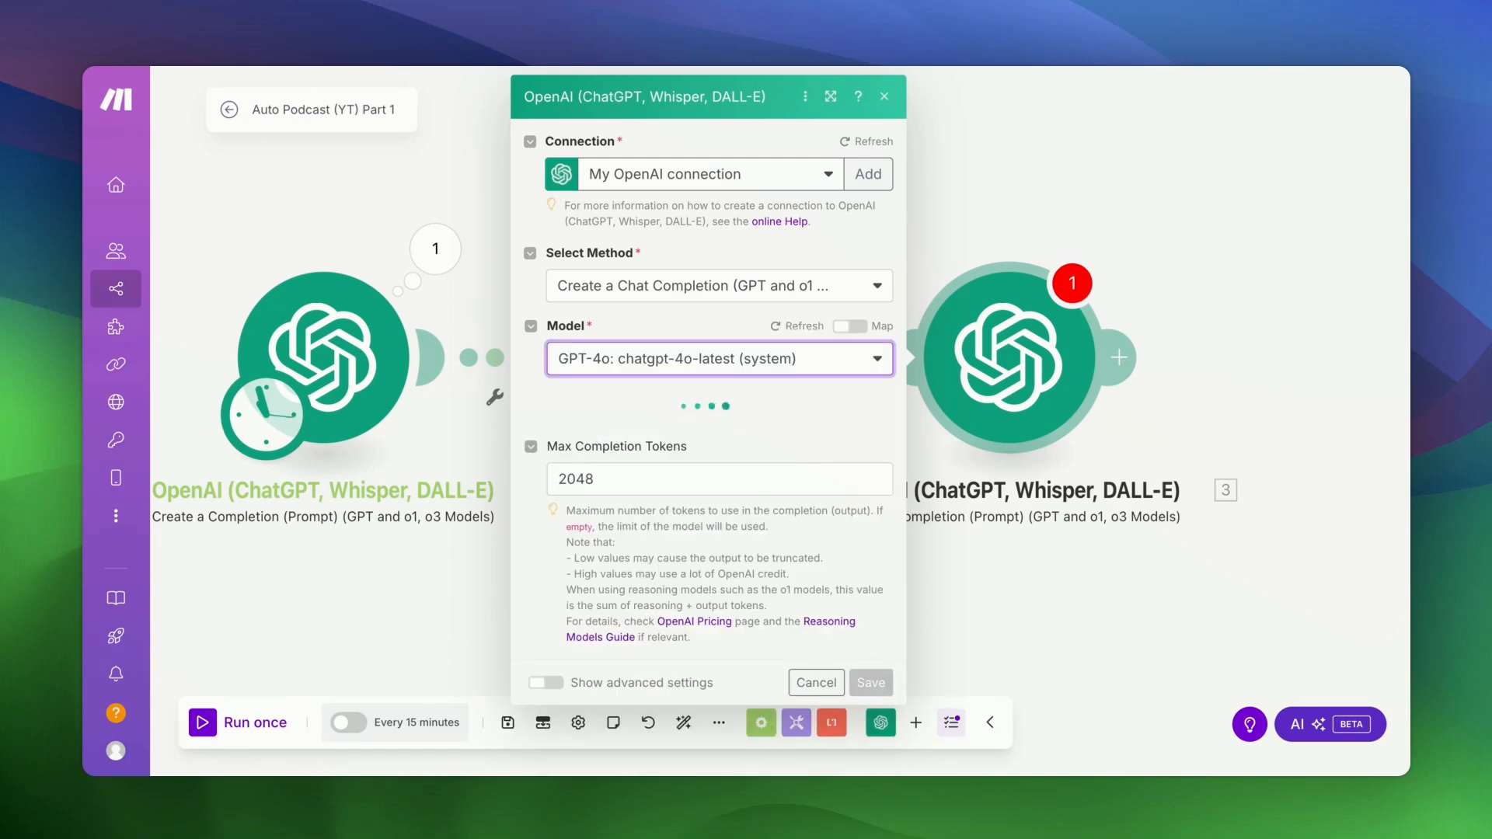
{"action": "left_click", "coordinate": [591, 425]}
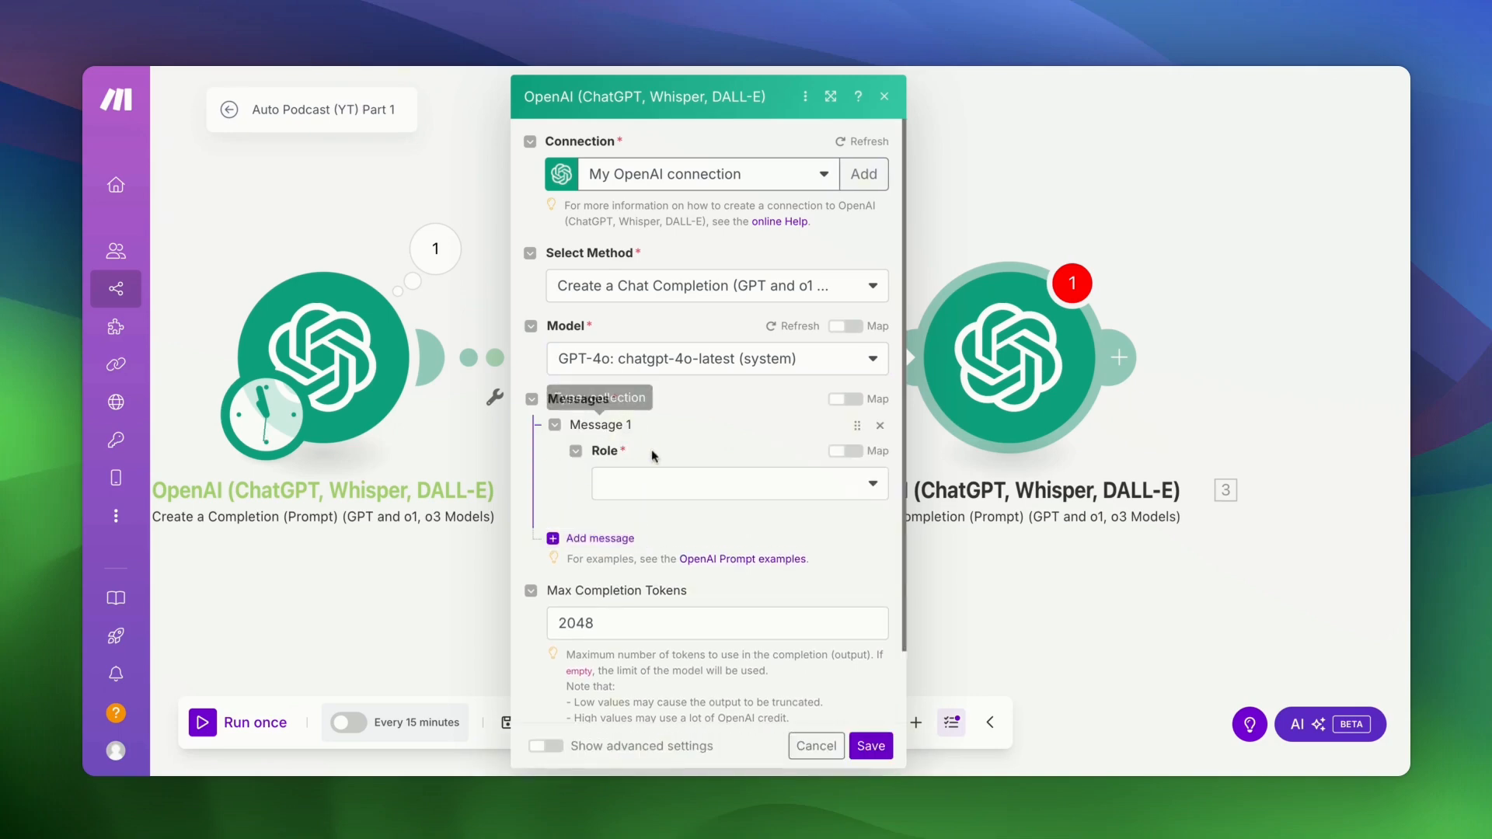
- Make Message 1 a User message with the pasted prompt, removing its old speaker and talking_points references
{"action": "left_click", "coordinate": [665, 488]}
{"action": "left_click", "coordinate": [650, 515]}
{"action": "left_click", "coordinate": [661, 548]}
{"action": "key", "text": "super+v"}
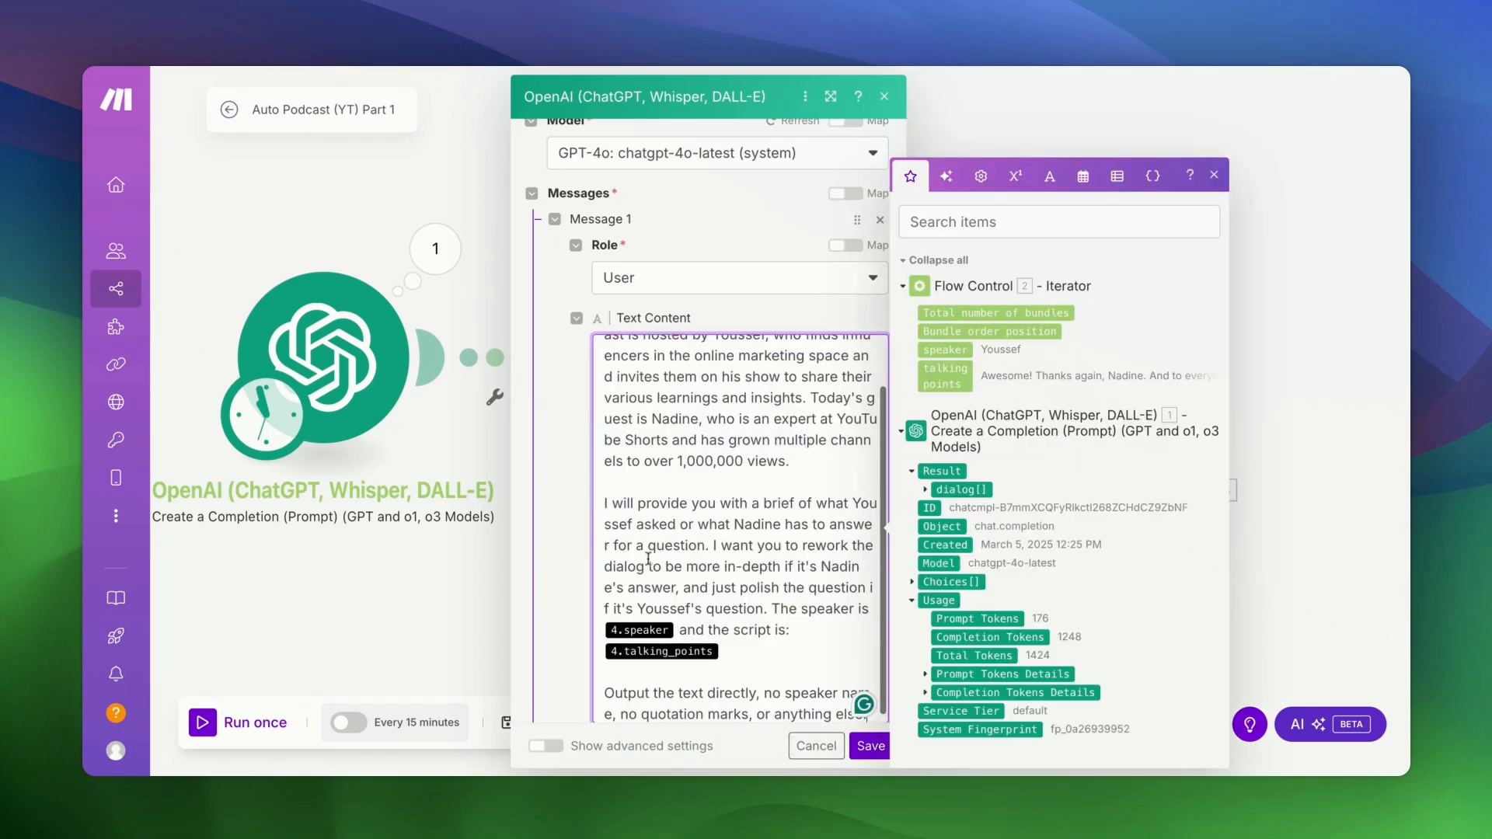
{"action": "left_click", "coordinate": [734, 646]}
{"action": "key", "text": "BackSpace"}
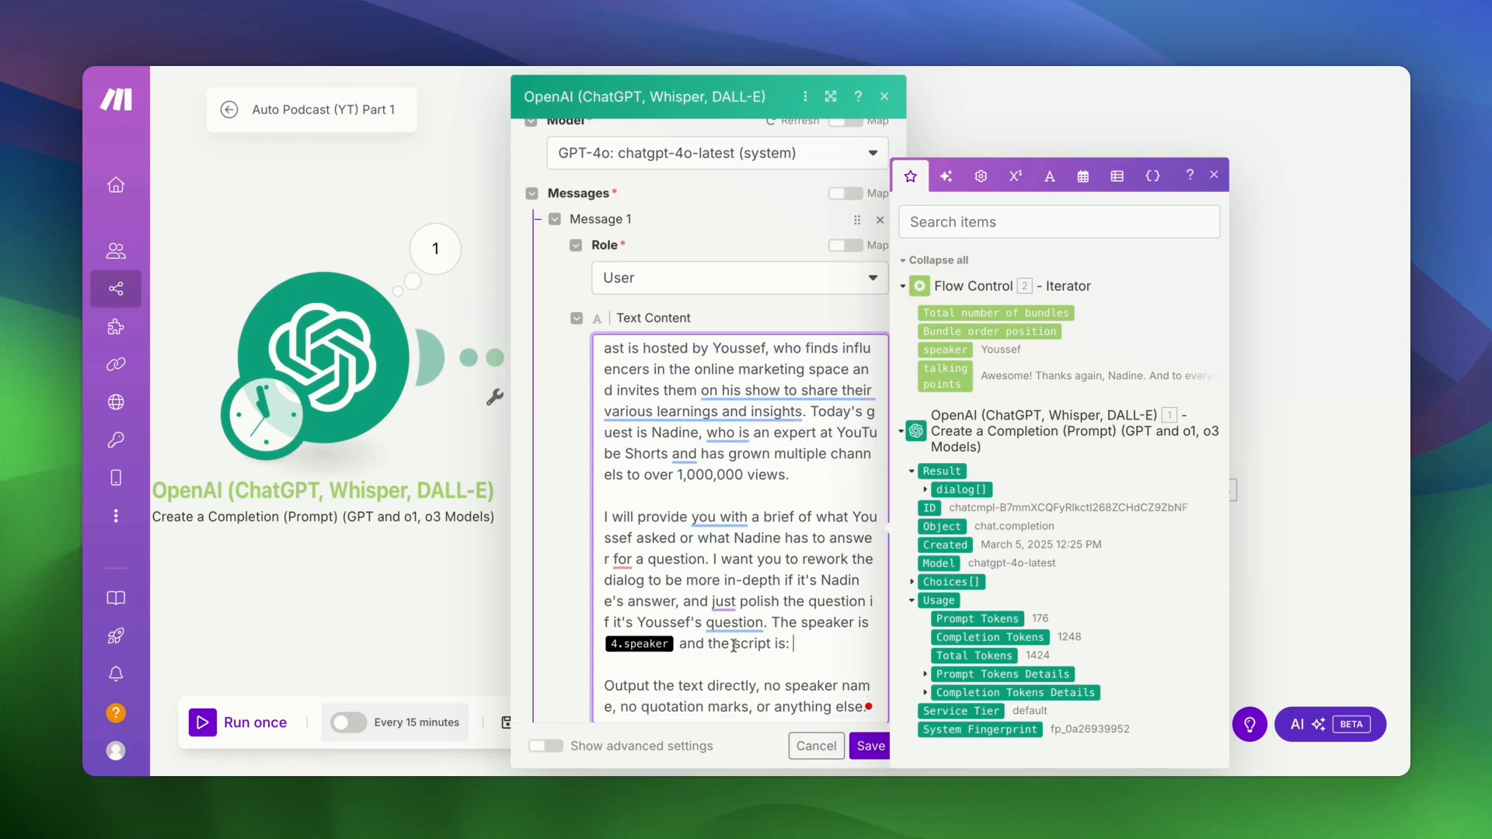
{"action": "left_click", "coordinate": [677, 646]}
{"action": "key", "text": "BackSpace"}
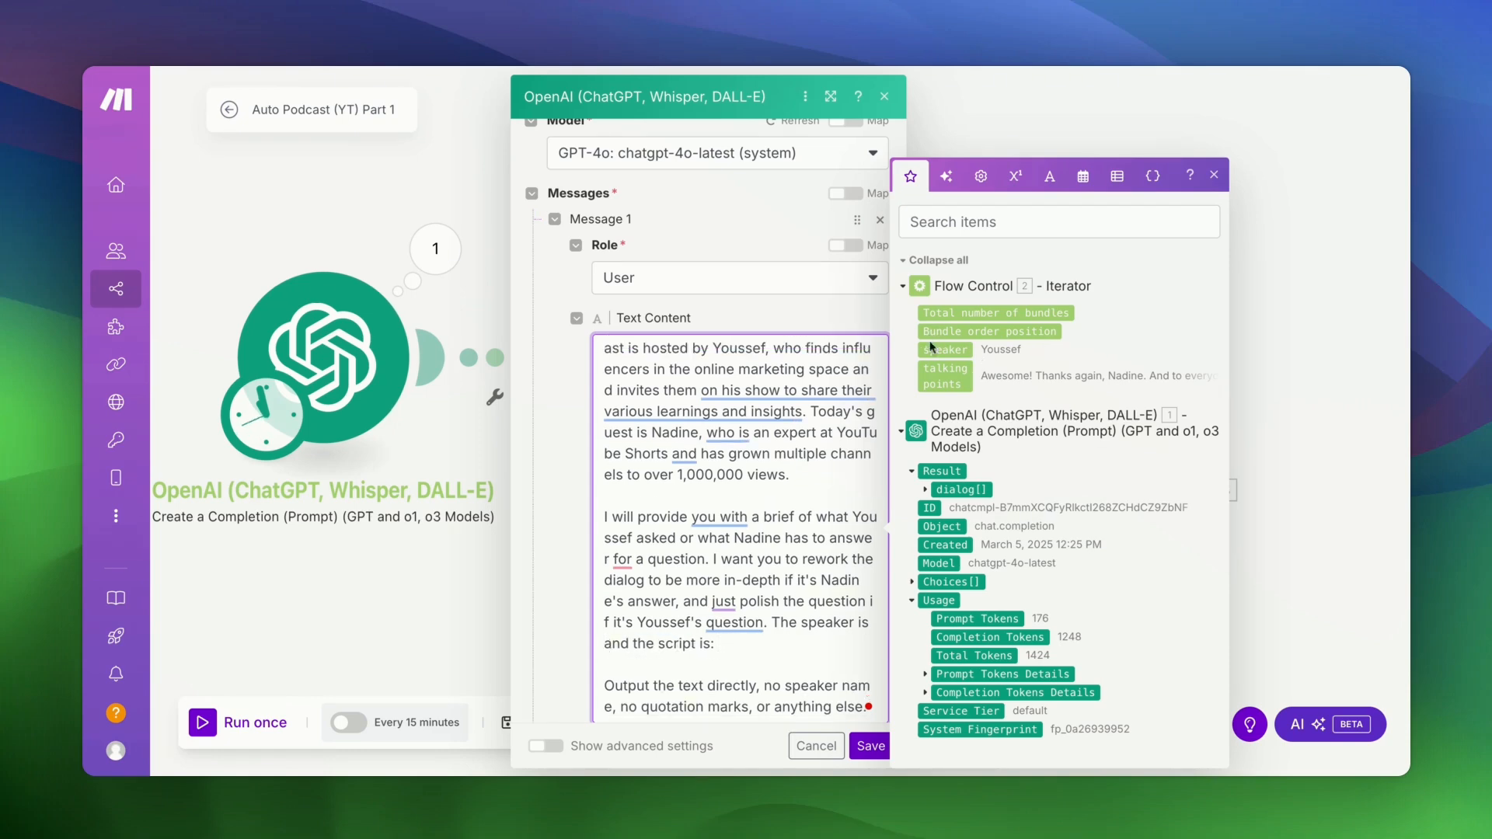
- Map the Iterator's speaker and talking points into the prompt after 'the script is'
{"action": "left_click_drag", "start_coordinate": [942, 351], "coordinate": [735, 466]}
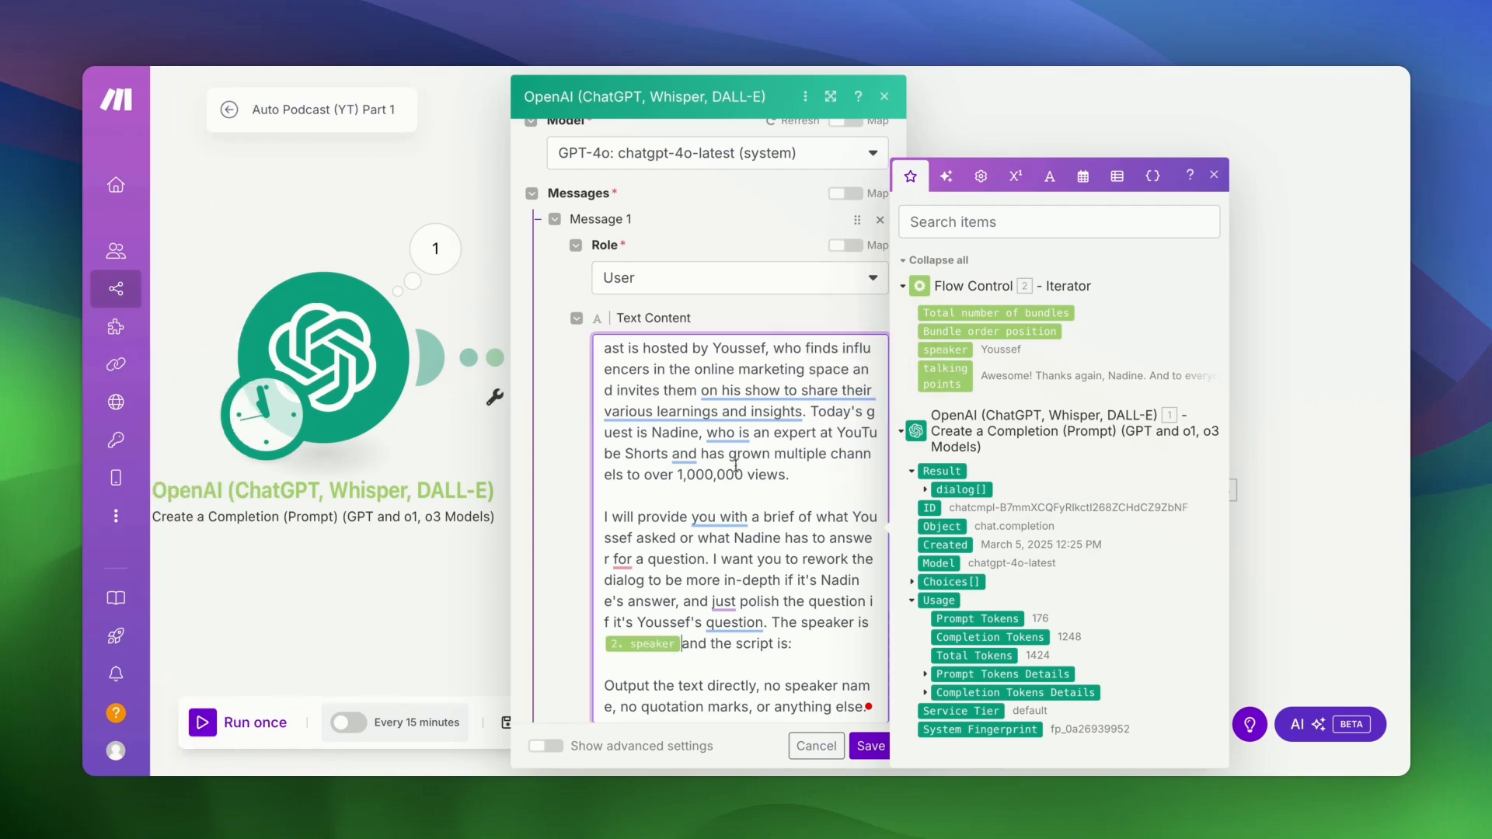
{"action": "left_click", "coordinate": [790, 646]}
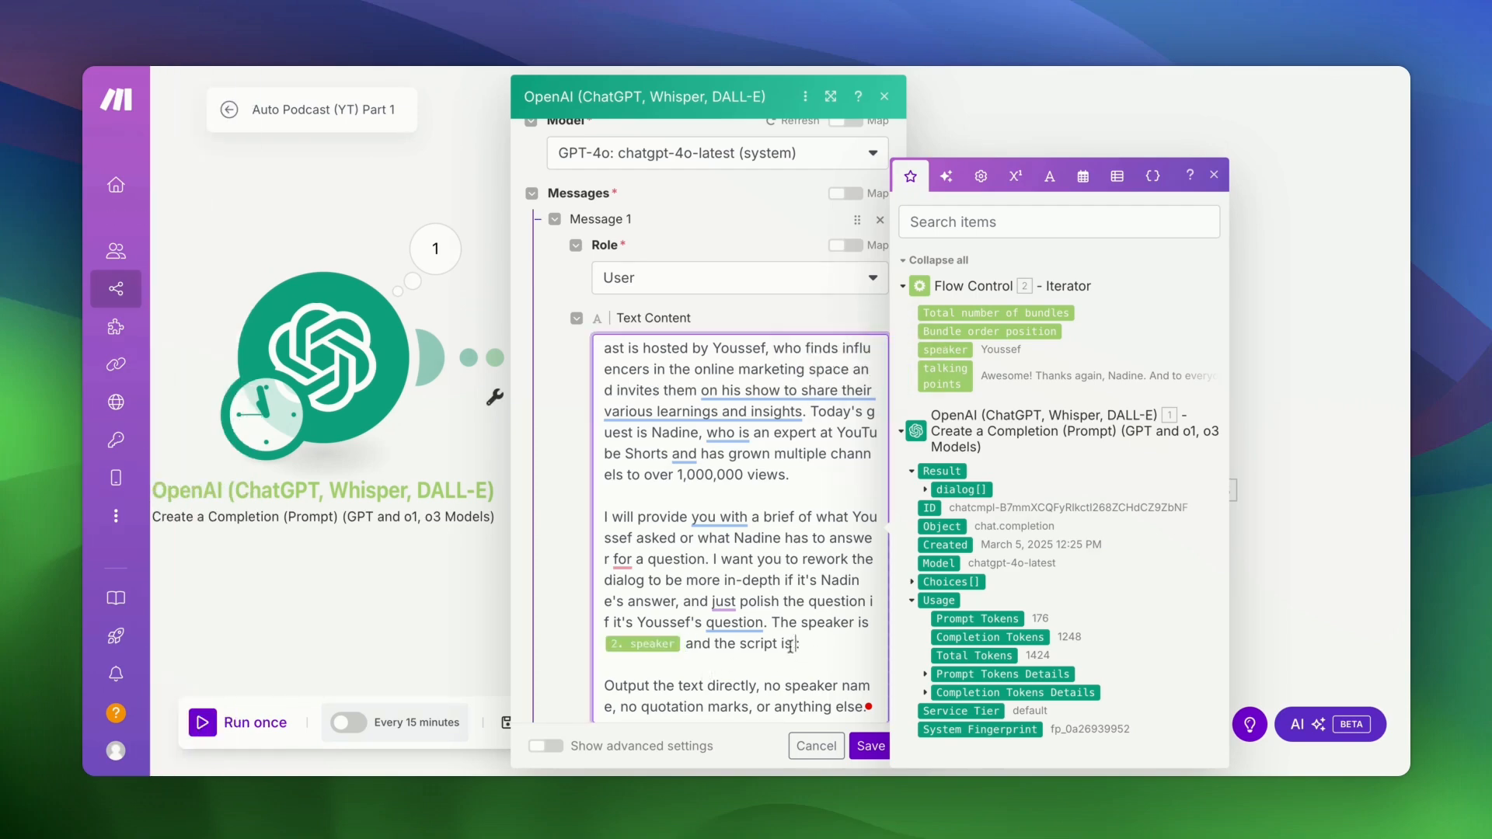
{"action": "left_click", "coordinate": [963, 383]}
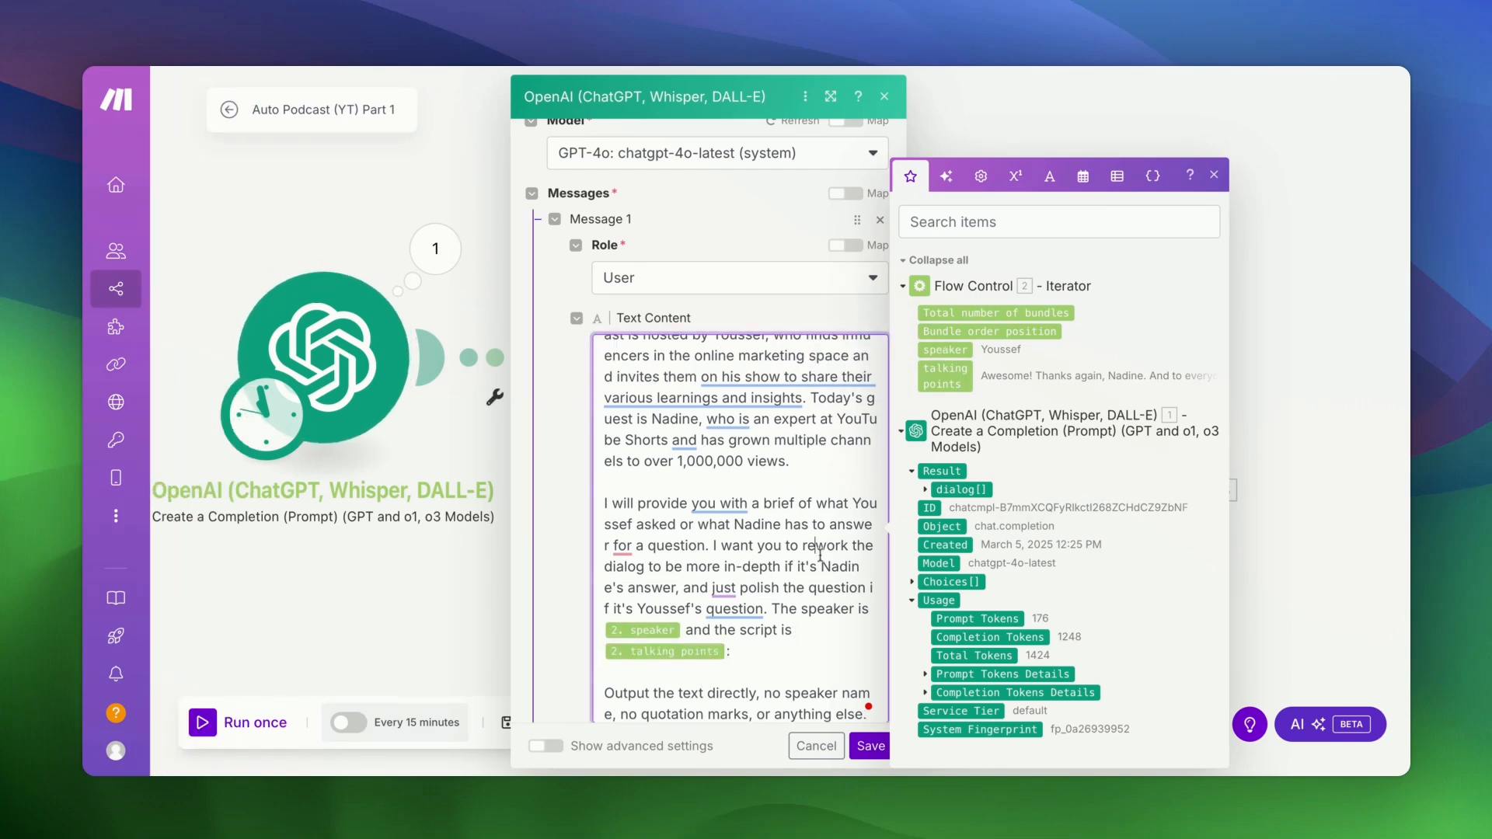
{"action": "scroll", "coordinate": [820, 555], "scroll_direction": "down", "scroll_amount": 1}
{"action": "left_click", "coordinate": [750, 641]}
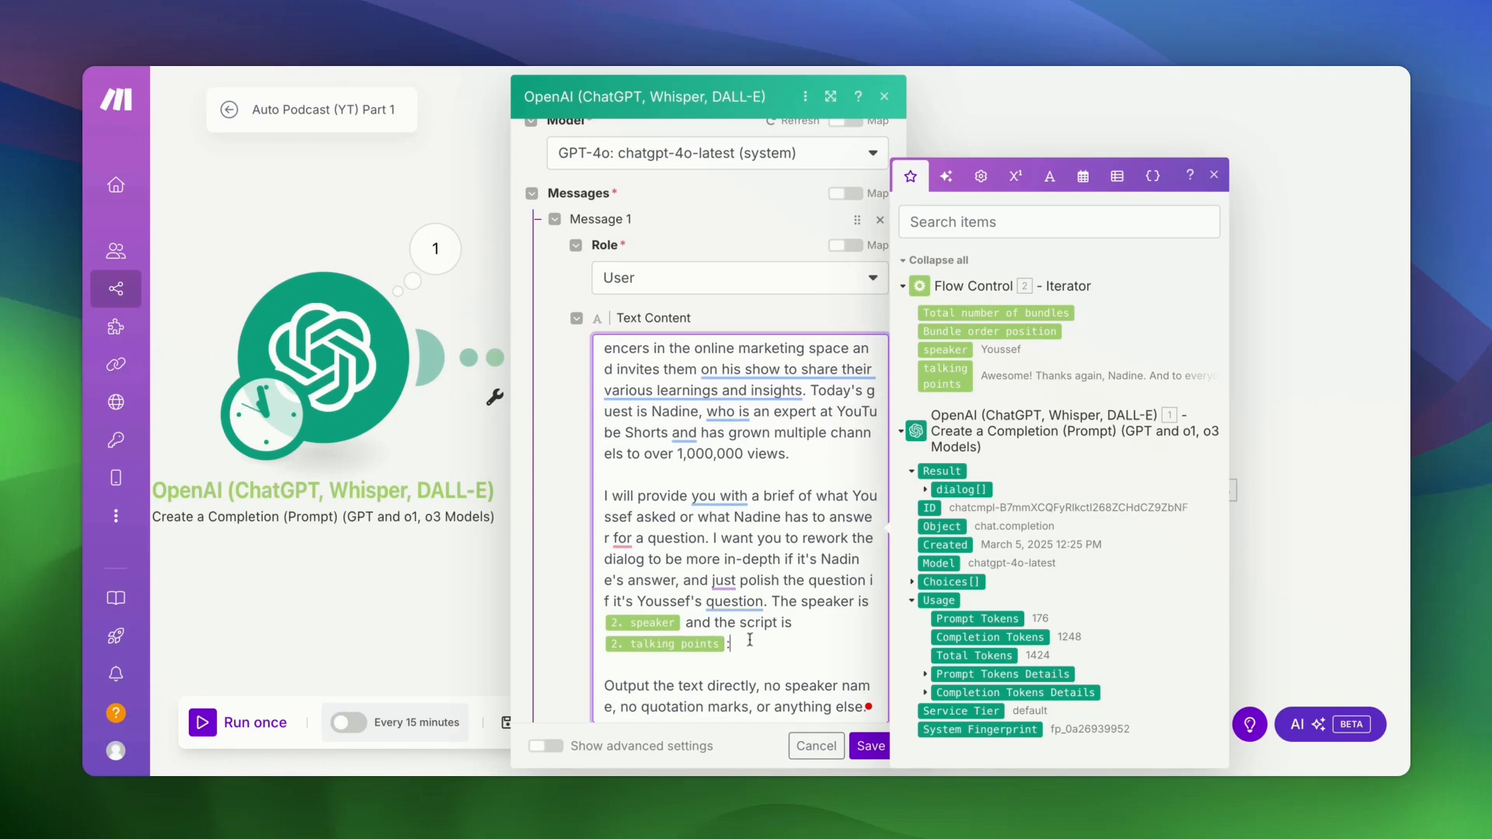
{"action": "scroll", "coordinate": [750, 641], "scroll_direction": "down", "scroll_amount": 3}
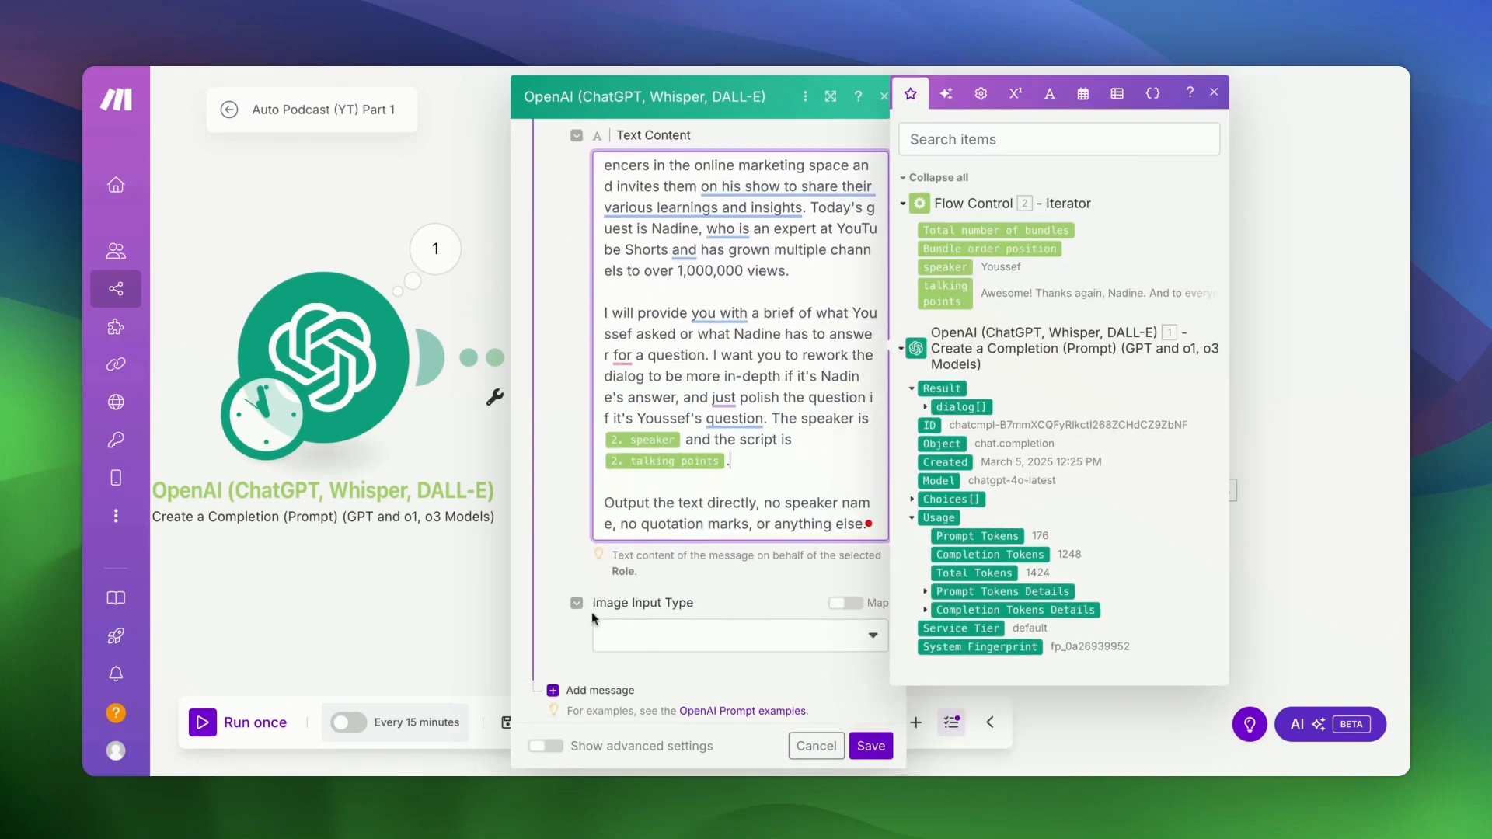
{"action": "left_click", "coordinate": [563, 563]}
{"action": "scroll", "coordinate": [564, 560], "scroll_direction": "down", "scroll_amount": 3}
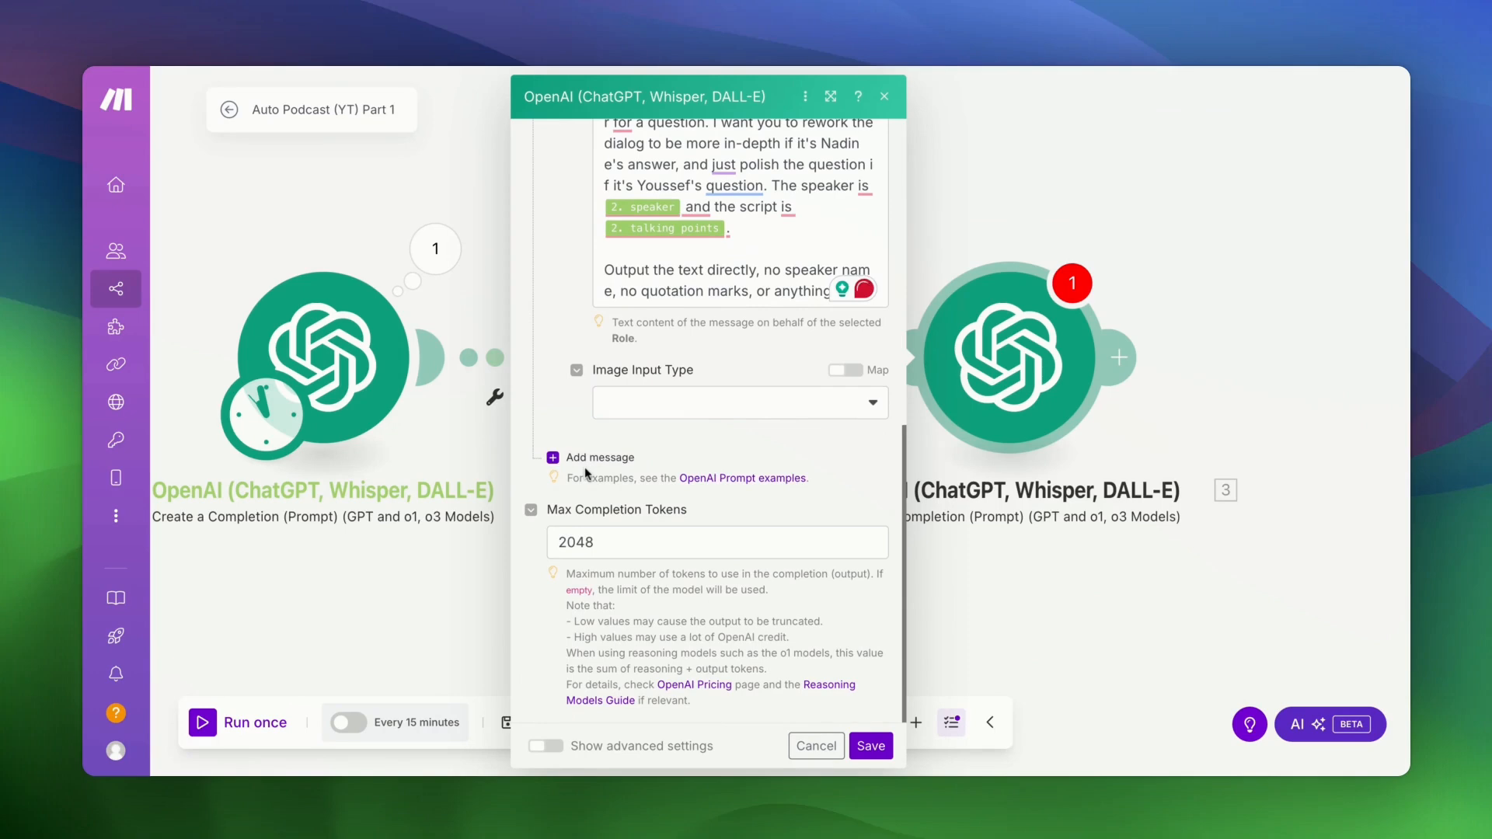
- Add Message 2 with the Developer / System role
{"action": "left_click", "coordinate": [591, 460]}
{"action": "left_click", "coordinate": [675, 519]}
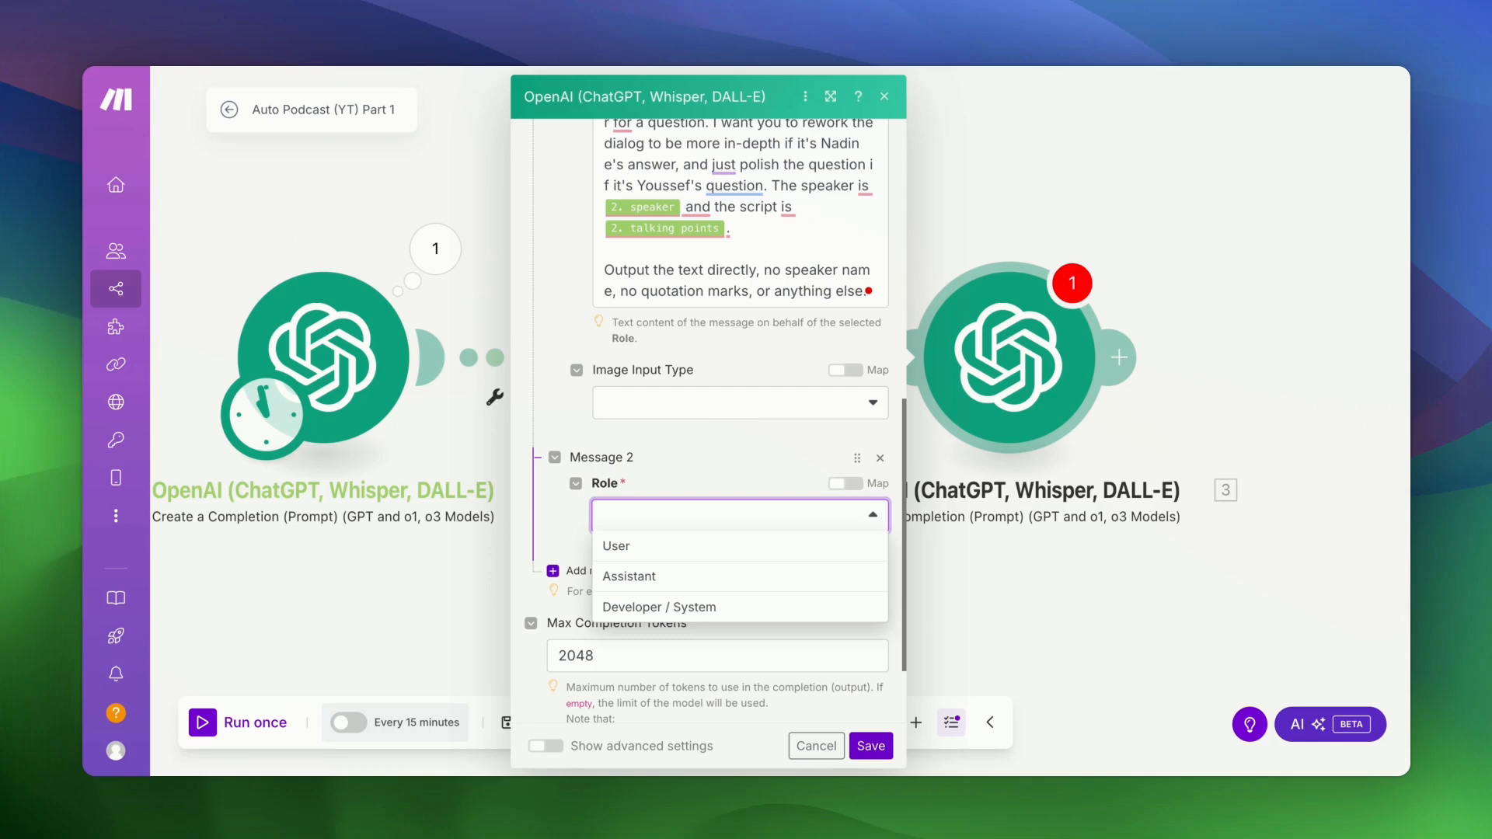
{"action": "left_click", "coordinate": [684, 608]}
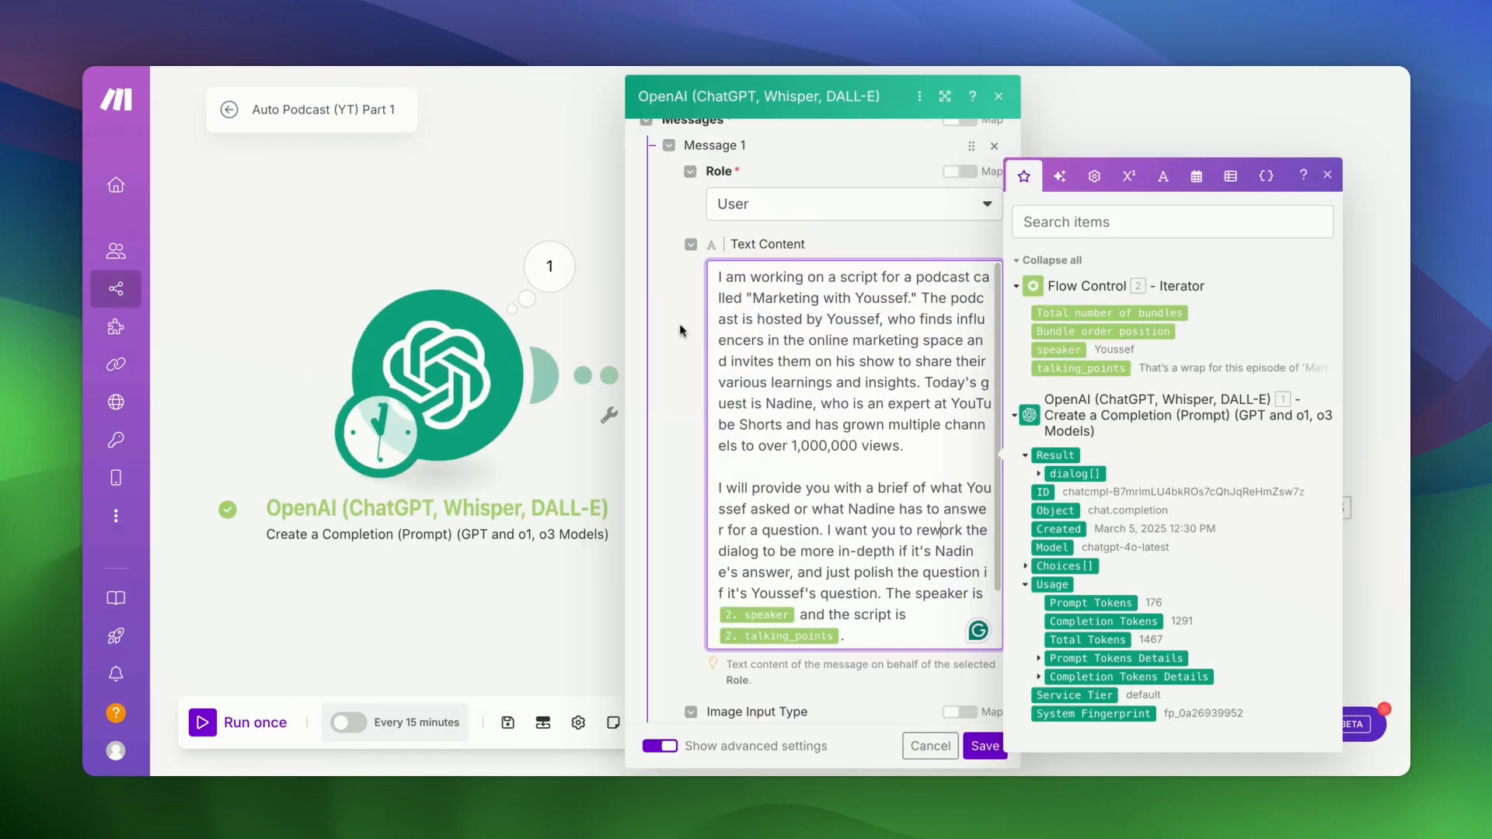
- Edit Message 2's instruction text, dismissing the rephrase suggestion
{"action": "left_click", "coordinate": [680, 330]}
{"action": "scroll", "coordinate": [823, 366], "scroll_direction": "up", "scroll_amount": 5}
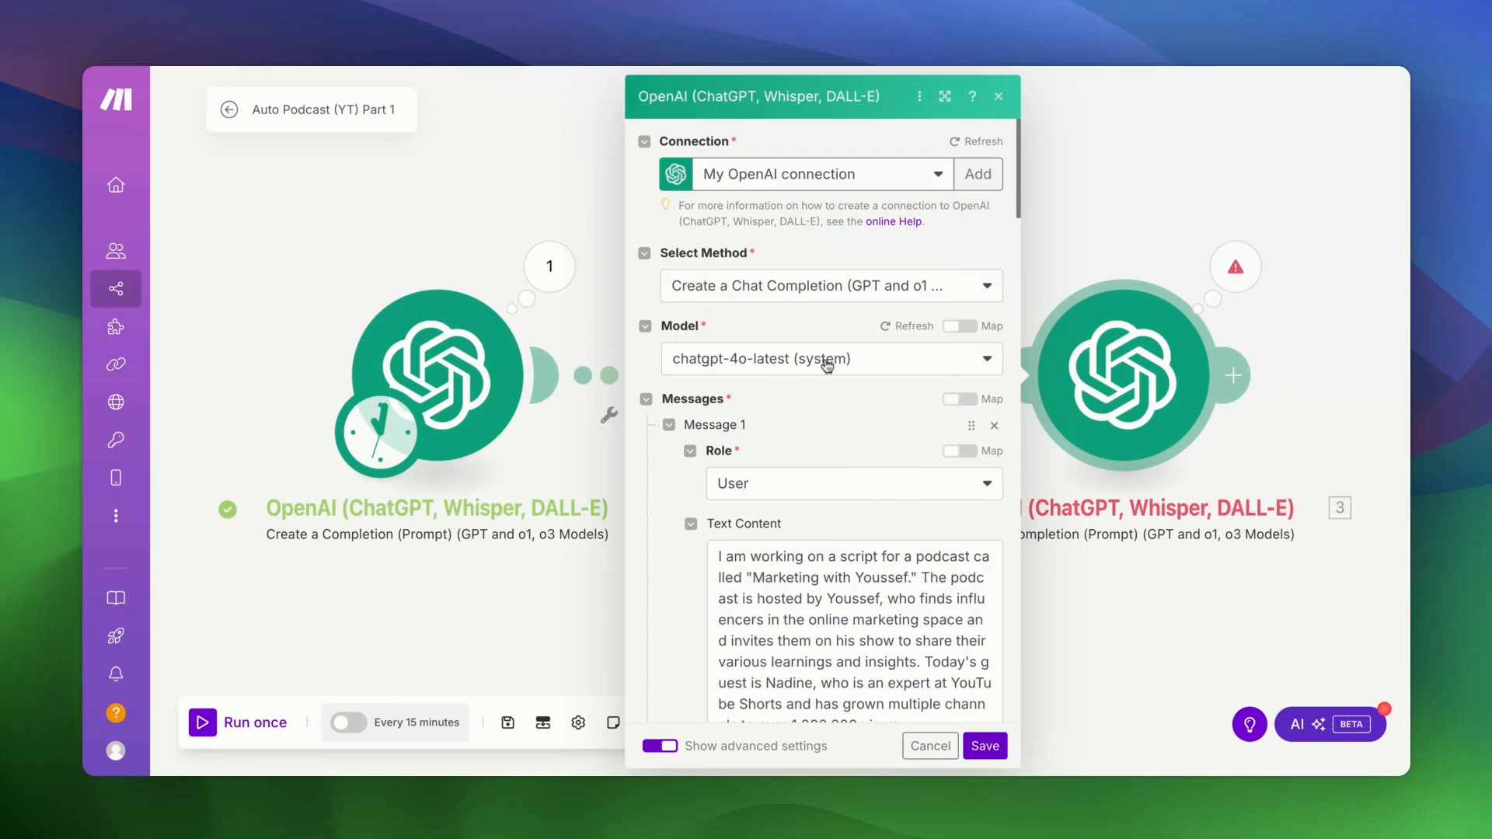
{"action": "scroll", "coordinate": [828, 365], "scroll_direction": "down", "scroll_amount": 3}
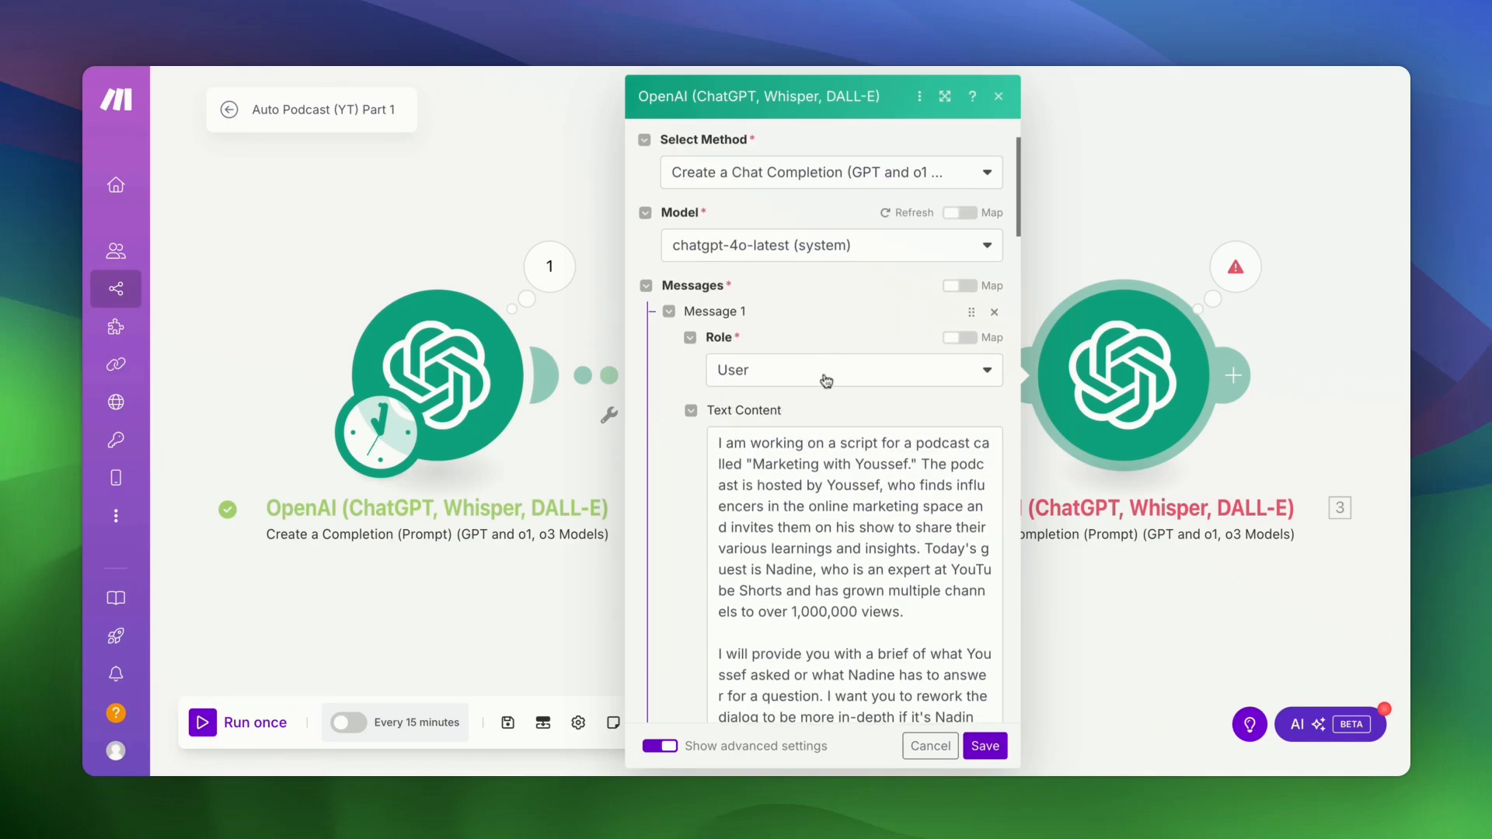
{"action": "scroll", "coordinate": [826, 376], "scroll_direction": "down", "scroll_amount": 3}
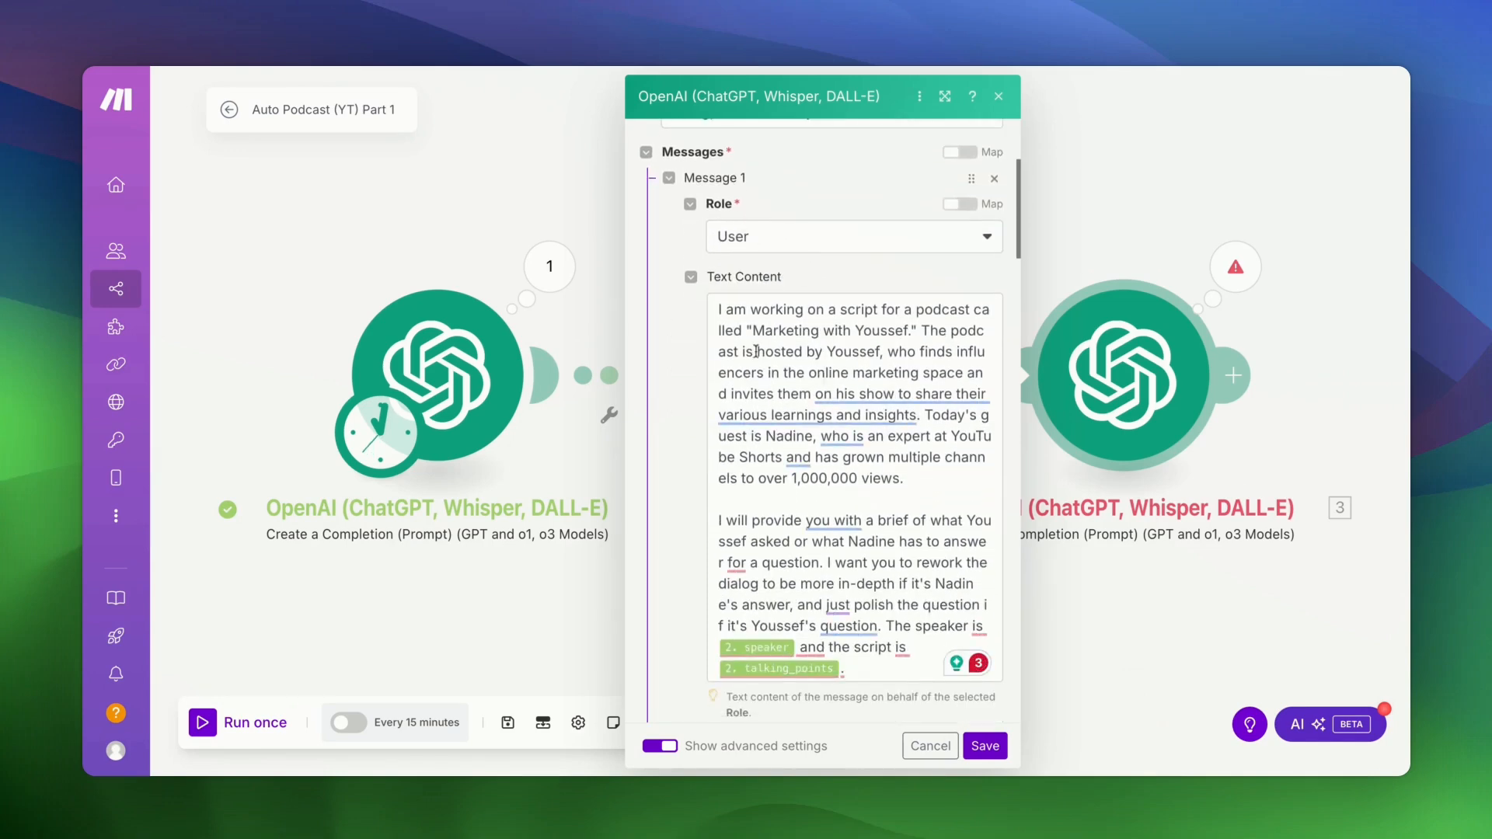
{"action": "scroll", "coordinate": [755, 350], "scroll_direction": "down", "scroll_amount": 2}
{"action": "scroll", "coordinate": [755, 350], "scroll_direction": "up", "scroll_amount": 2}
{"action": "mouse_move", "coordinate": [872, 416]}
{"action": "left_click", "coordinate": [742, 457]}
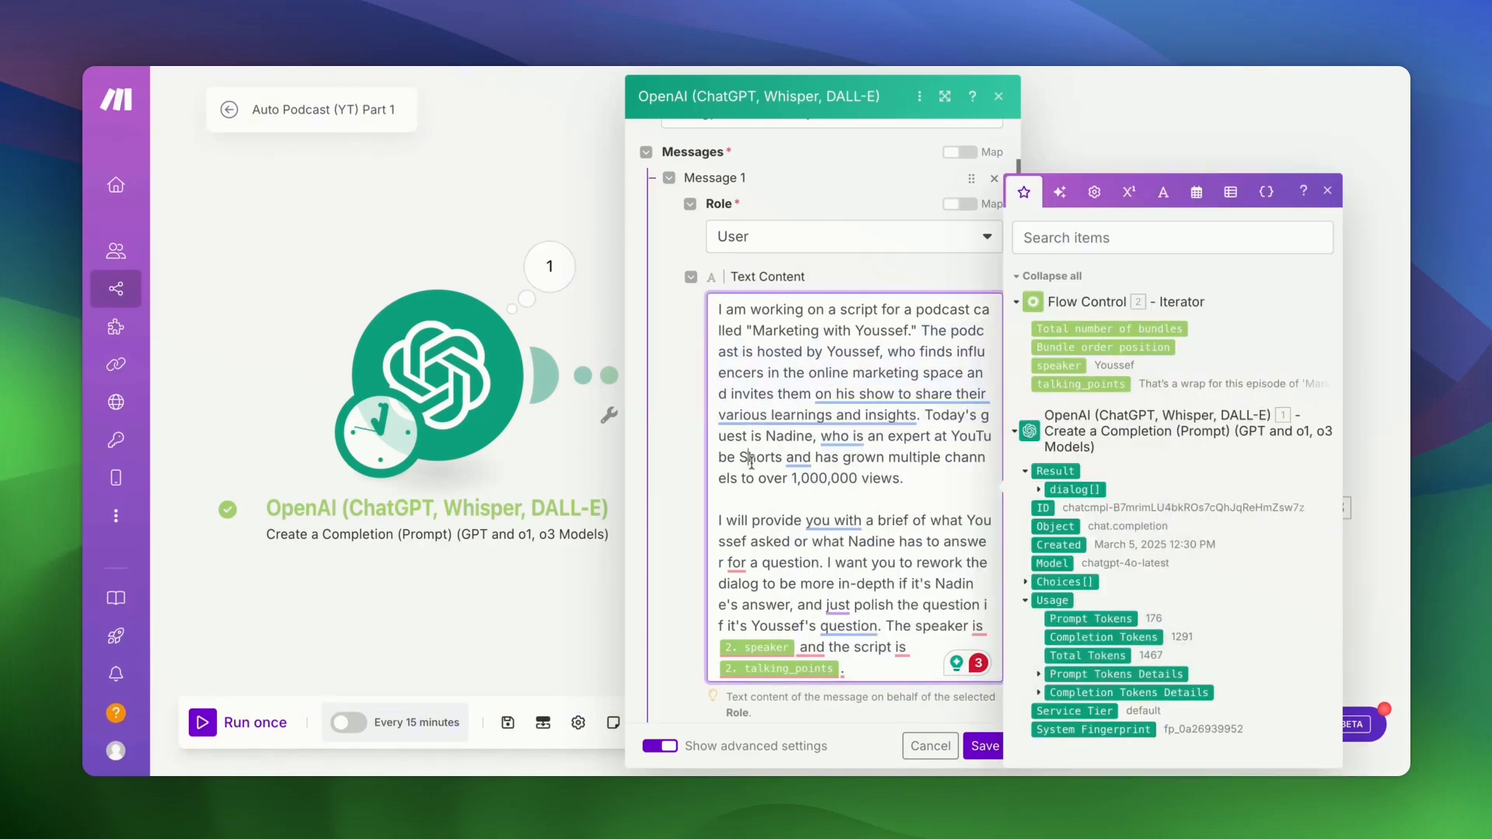
{"action": "scroll", "coordinate": [750, 482], "scroll_direction": "down", "scroll_amount": 1}
{"action": "scroll", "coordinate": [723, 521], "scroll_direction": "down", "scroll_amount": 8}
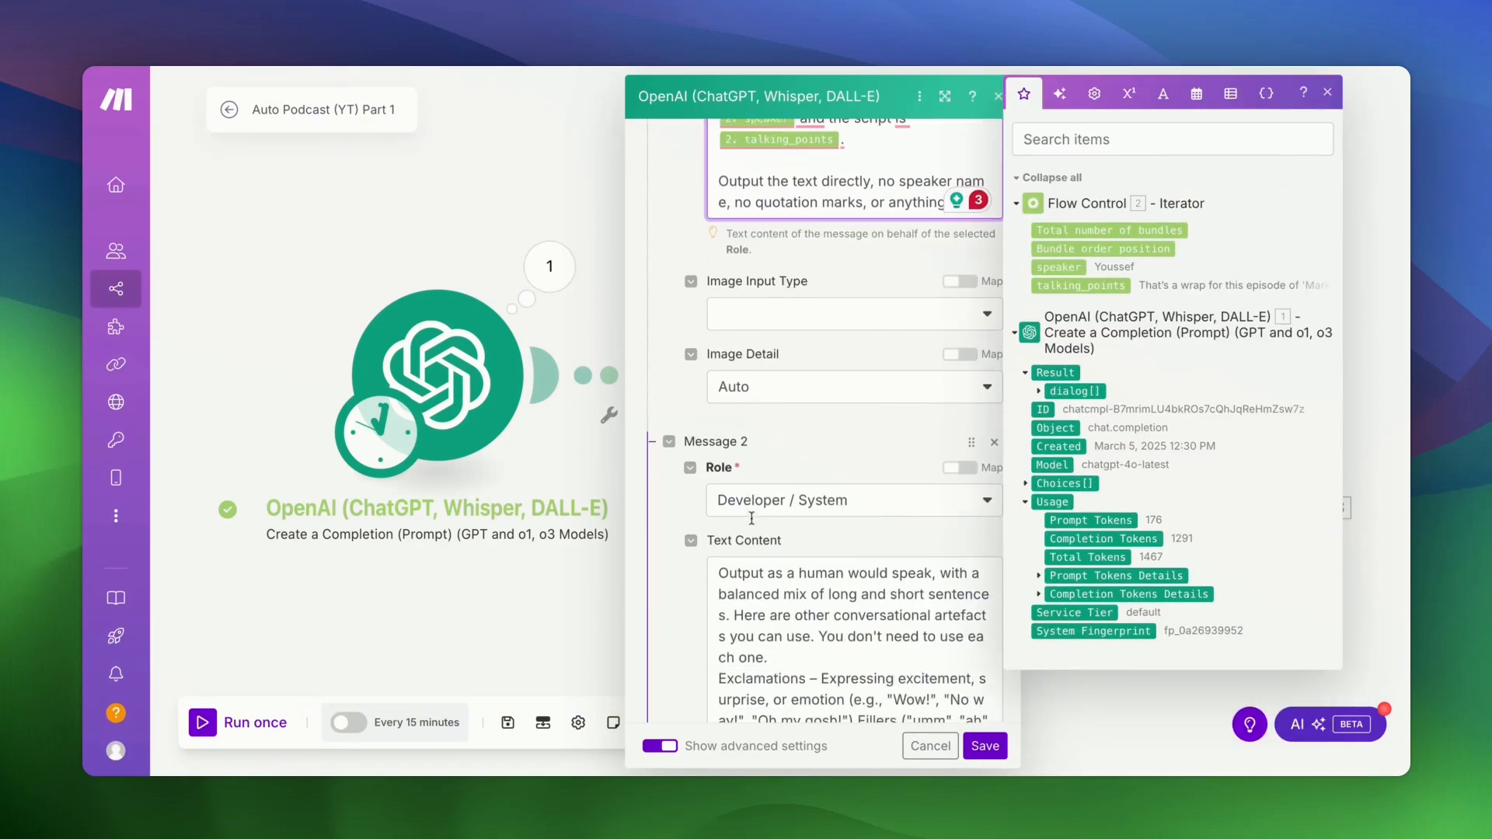
{"action": "left_click", "coordinate": [687, 526]}
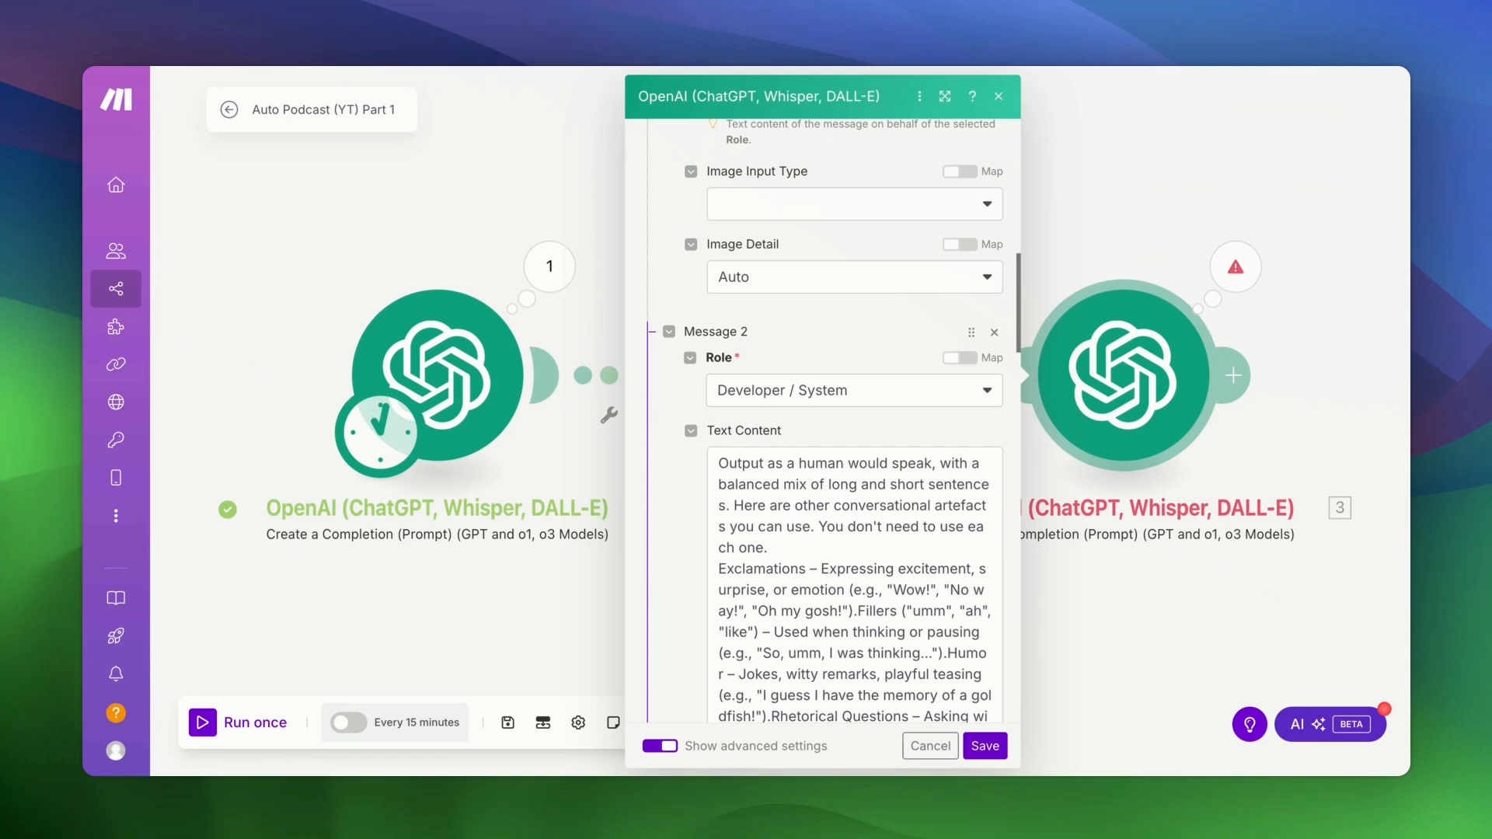
- Set the response format to Text, save the module, and run the scenario once
{"action": "scroll", "coordinate": [855, 583], "scroll_direction": "down", "scroll_amount": 10}
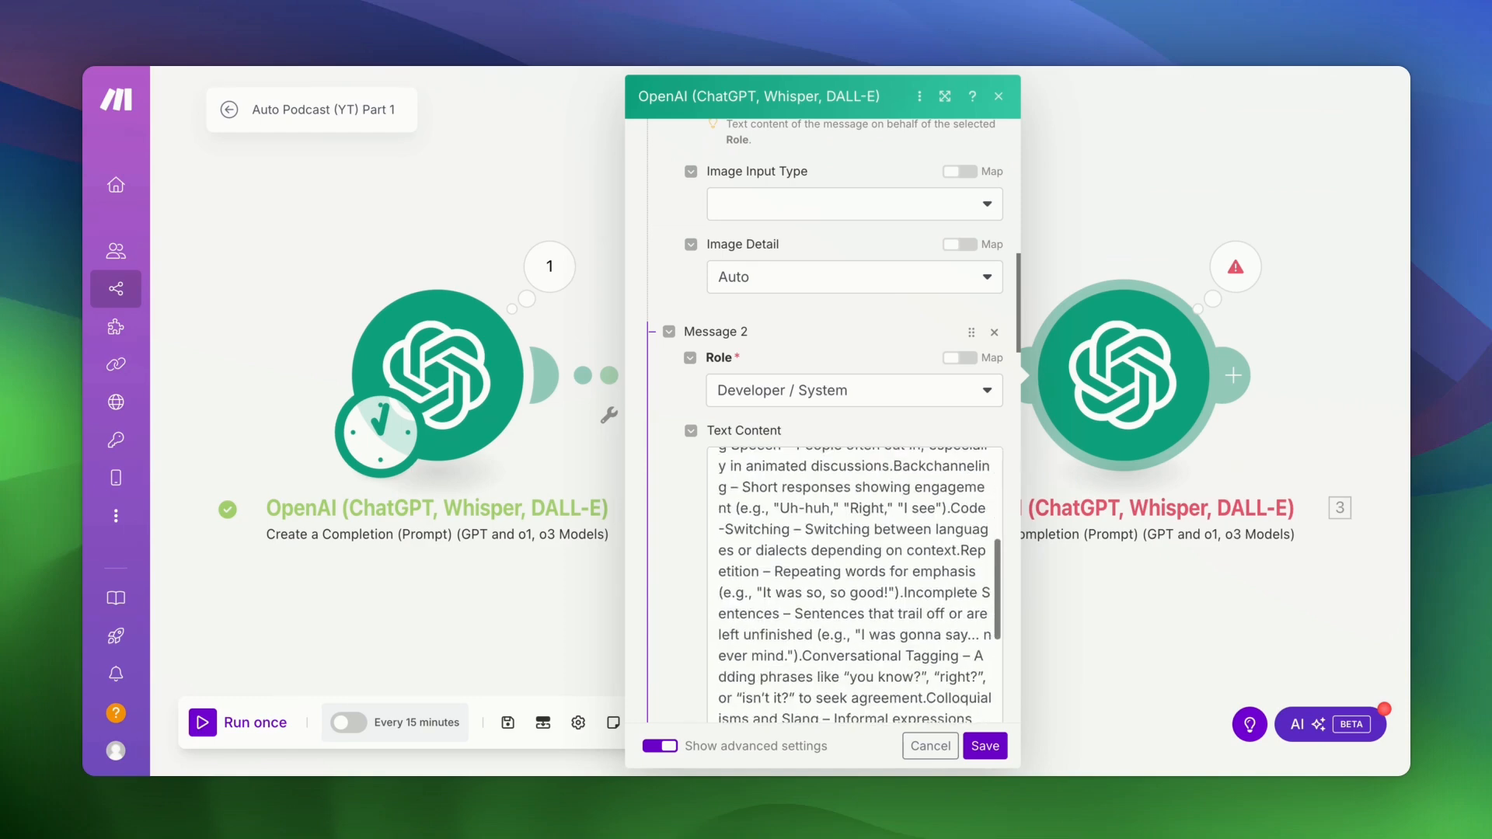
{"action": "scroll", "coordinate": [855, 583], "scroll_direction": "down", "scroll_amount": 15}
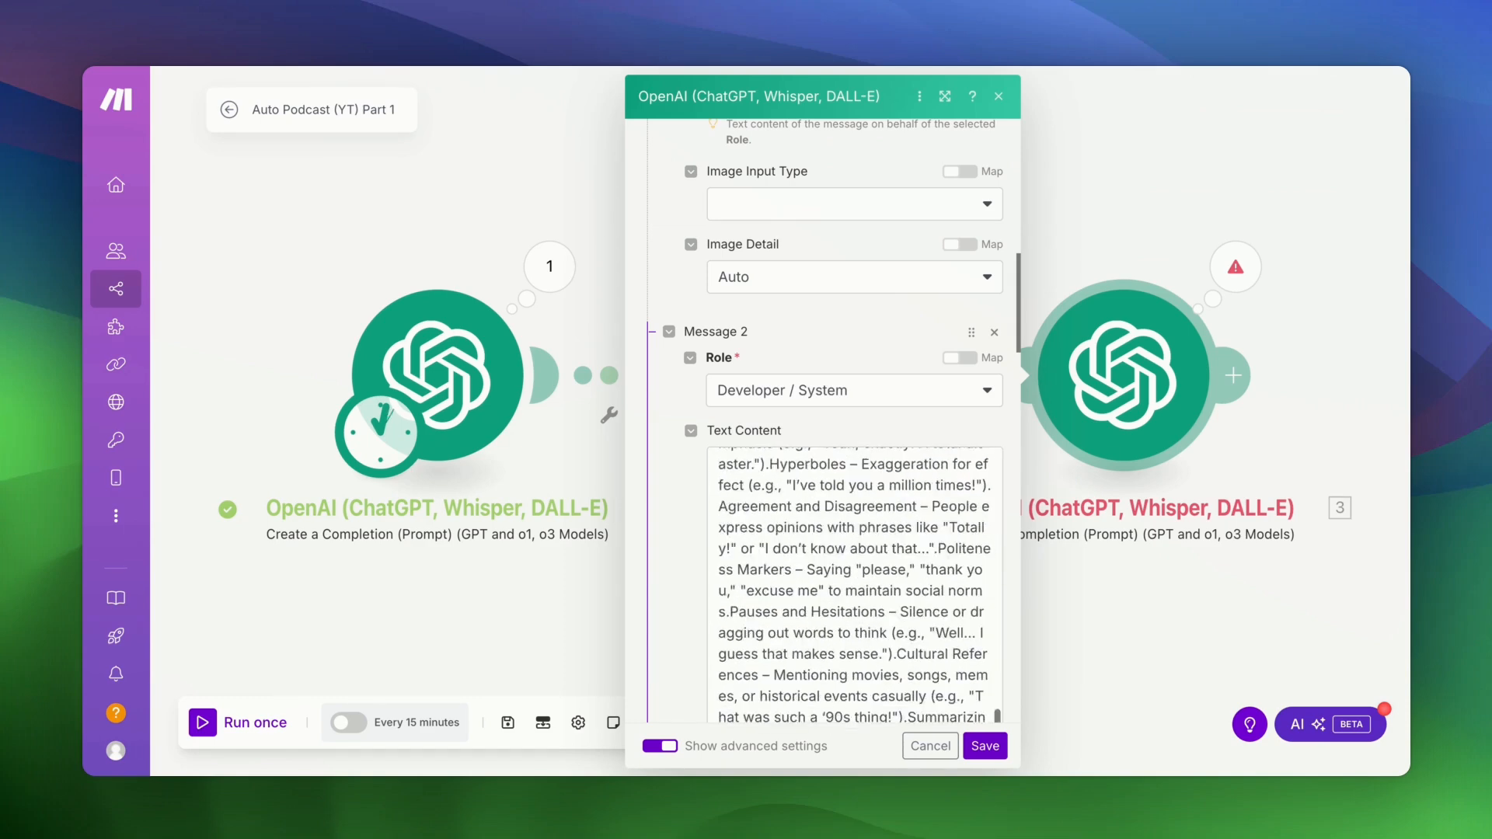
{"action": "scroll", "coordinate": [824, 467], "scroll_direction": "down", "scroll_amount": 5}
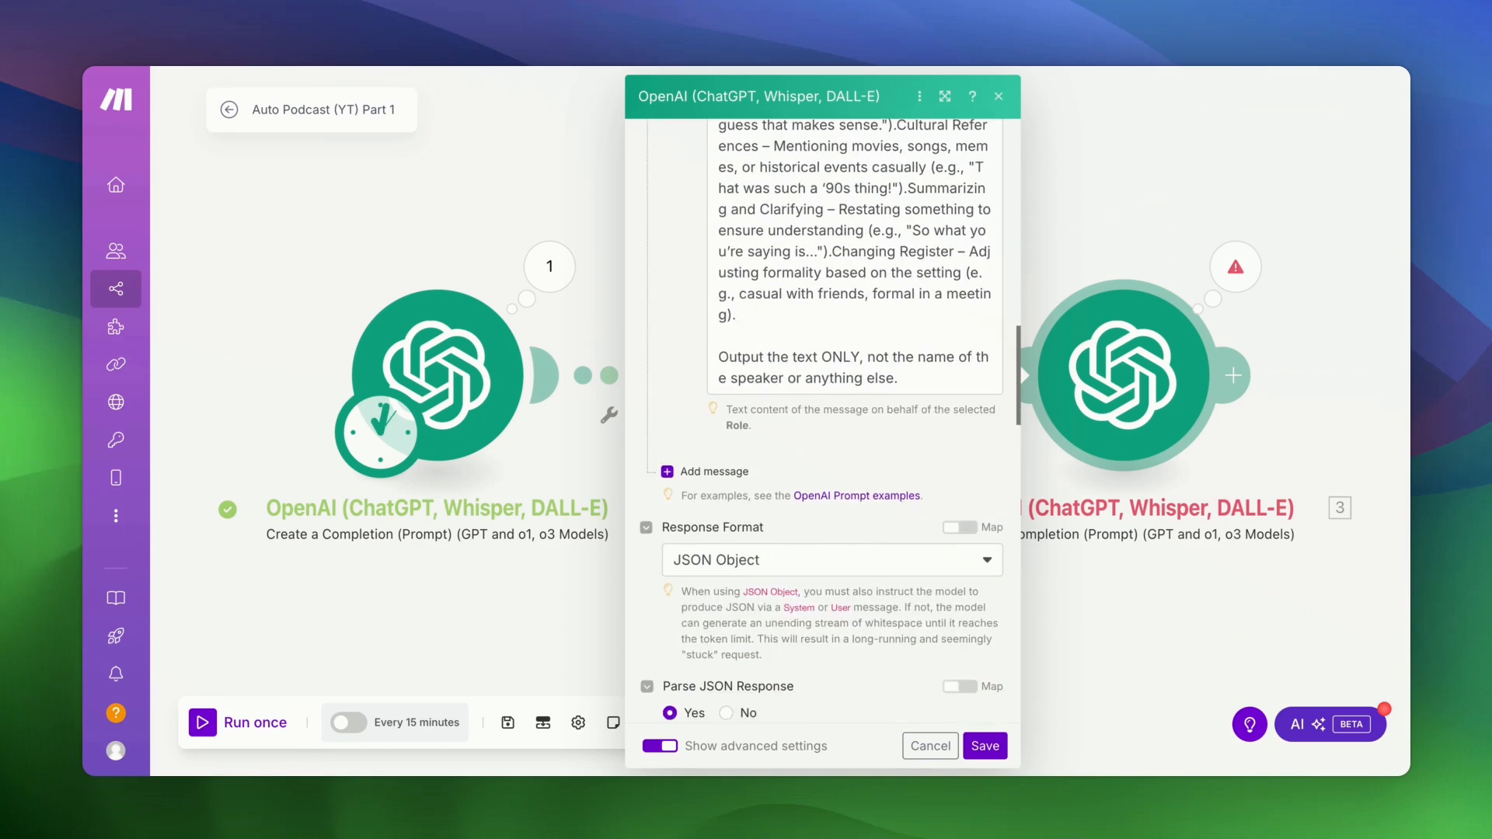
{"action": "left_click", "coordinate": [833, 561]}
{"action": "left_click", "coordinate": [795, 594]}
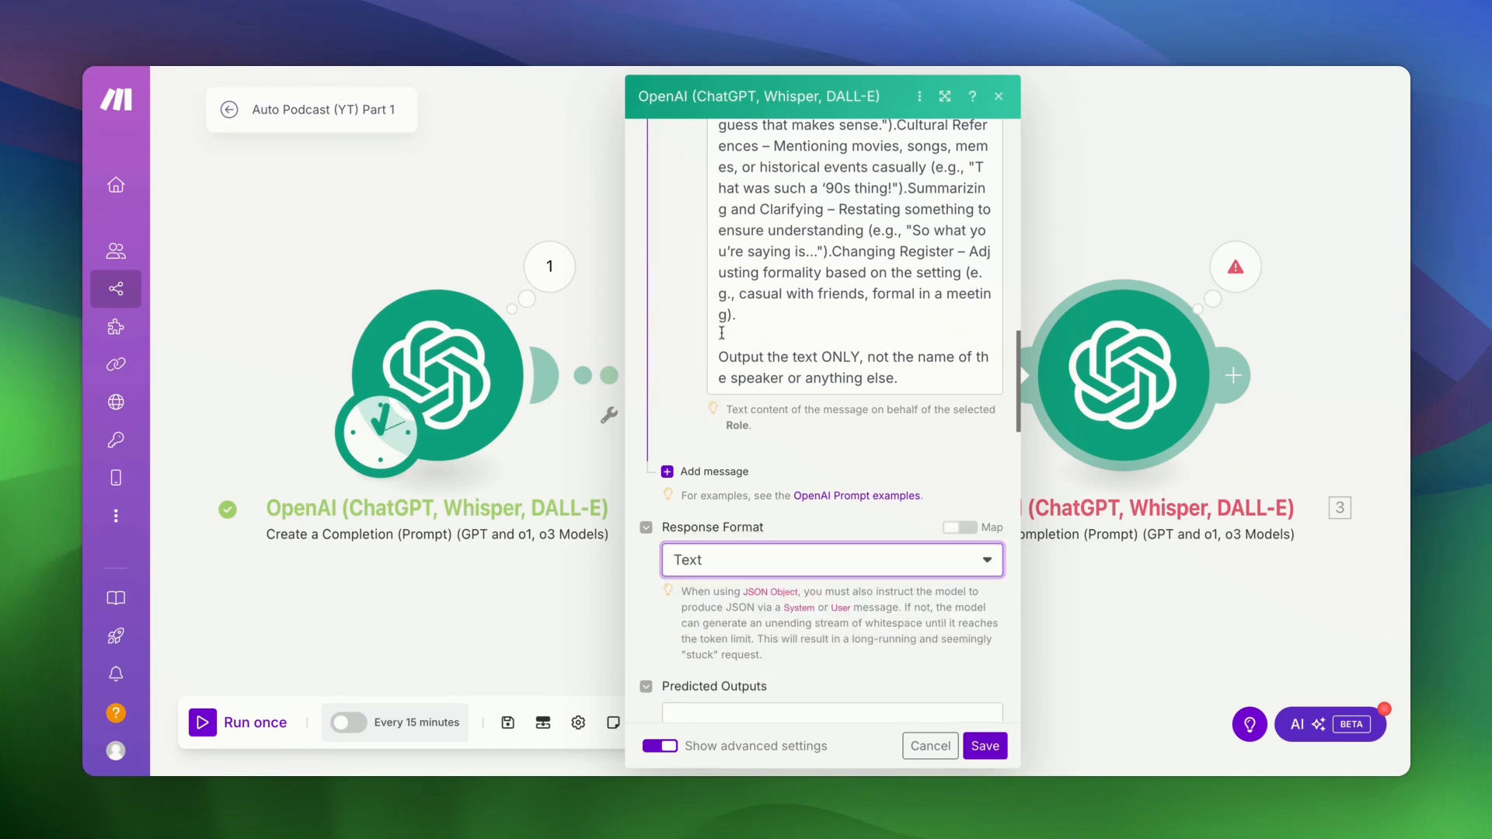
{"action": "left_click", "coordinate": [992, 751]}
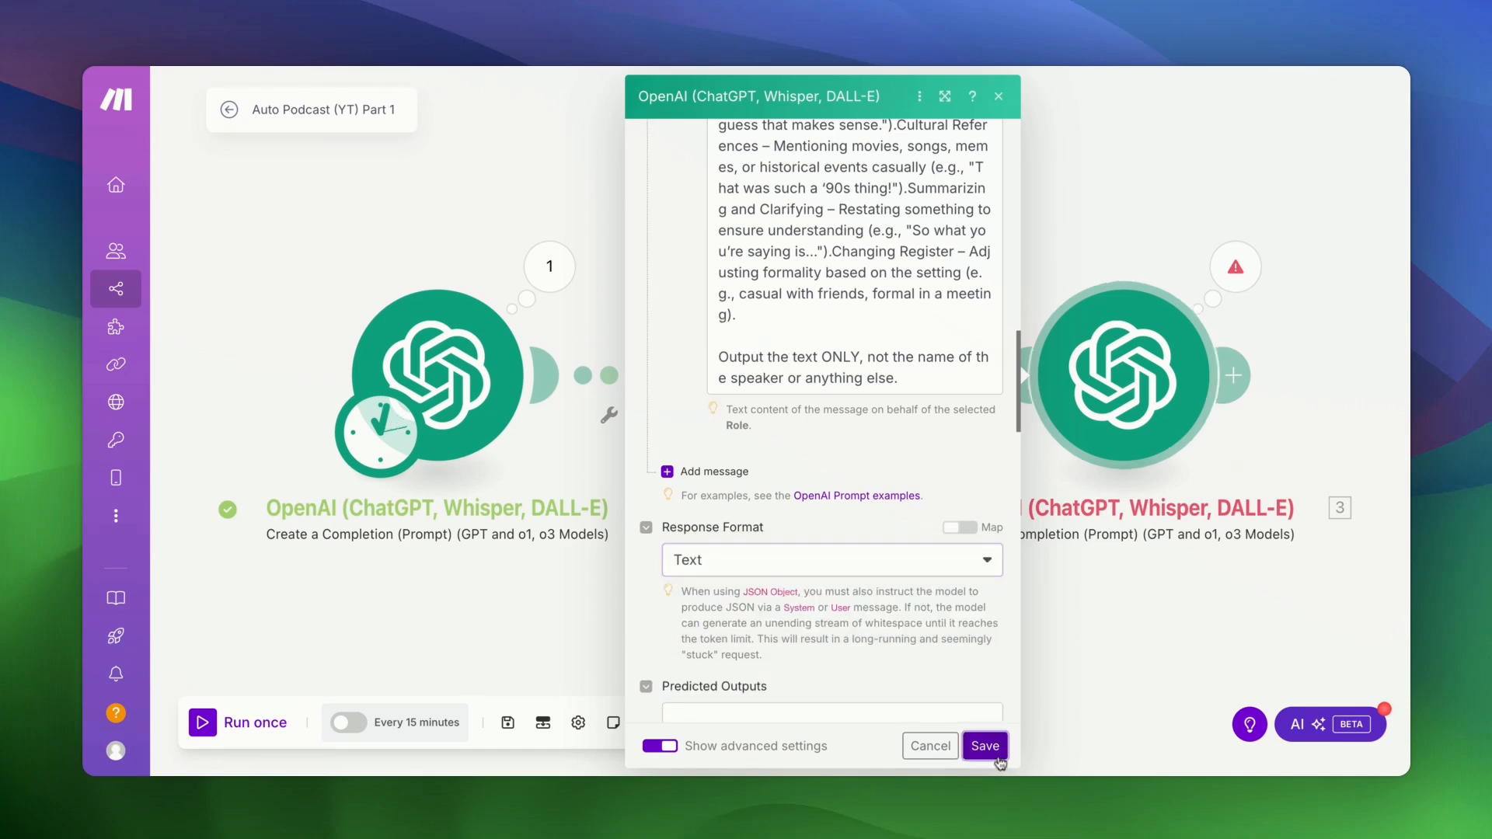
{"action": "left_click", "coordinate": [206, 726]}
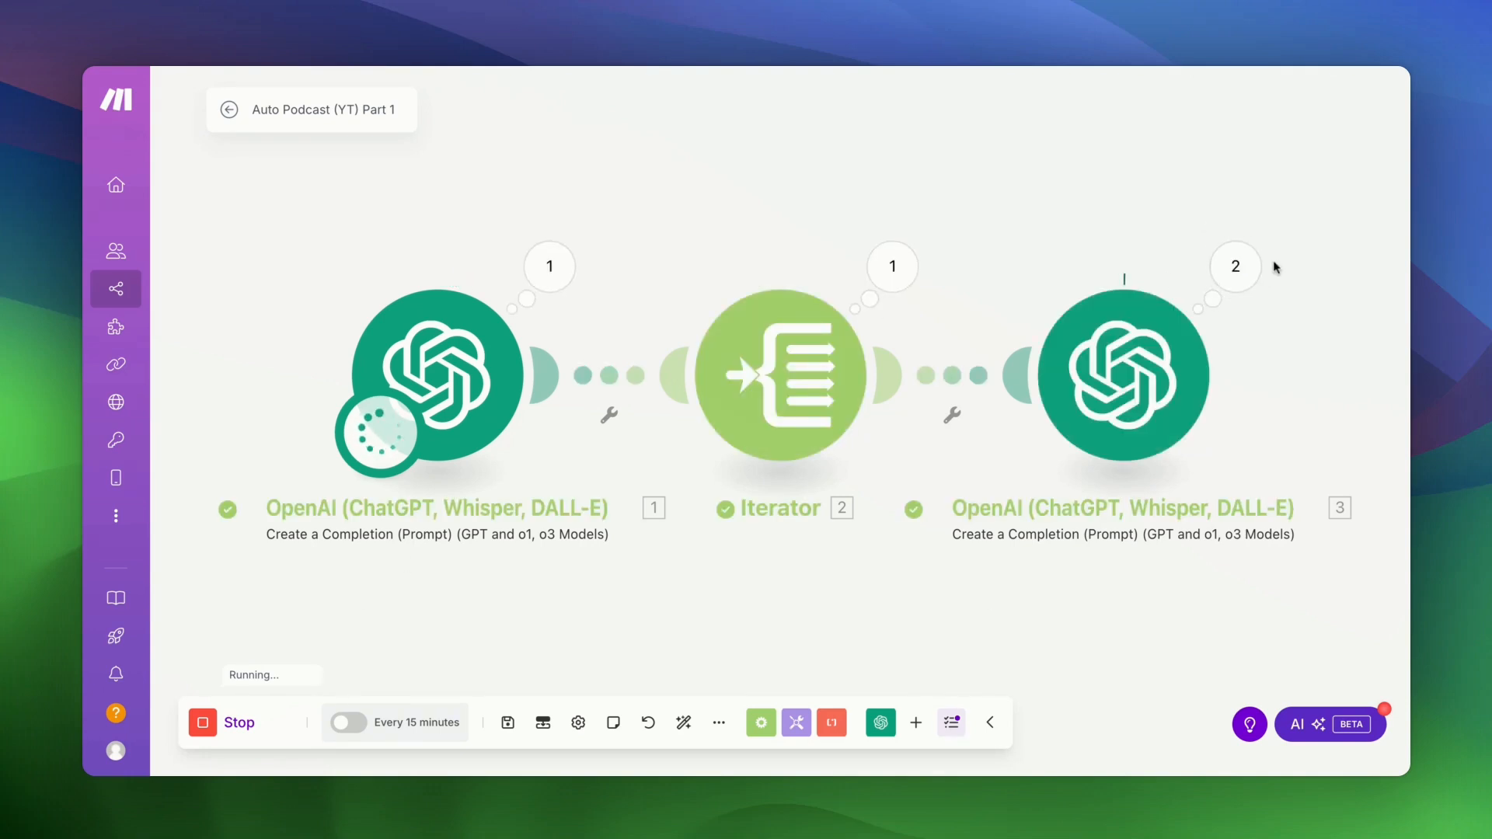
- Stop the run and read module 3's Operation 2 Result, a rewritten conversational dialog line
{"action": "left_click", "coordinate": [203, 726]}
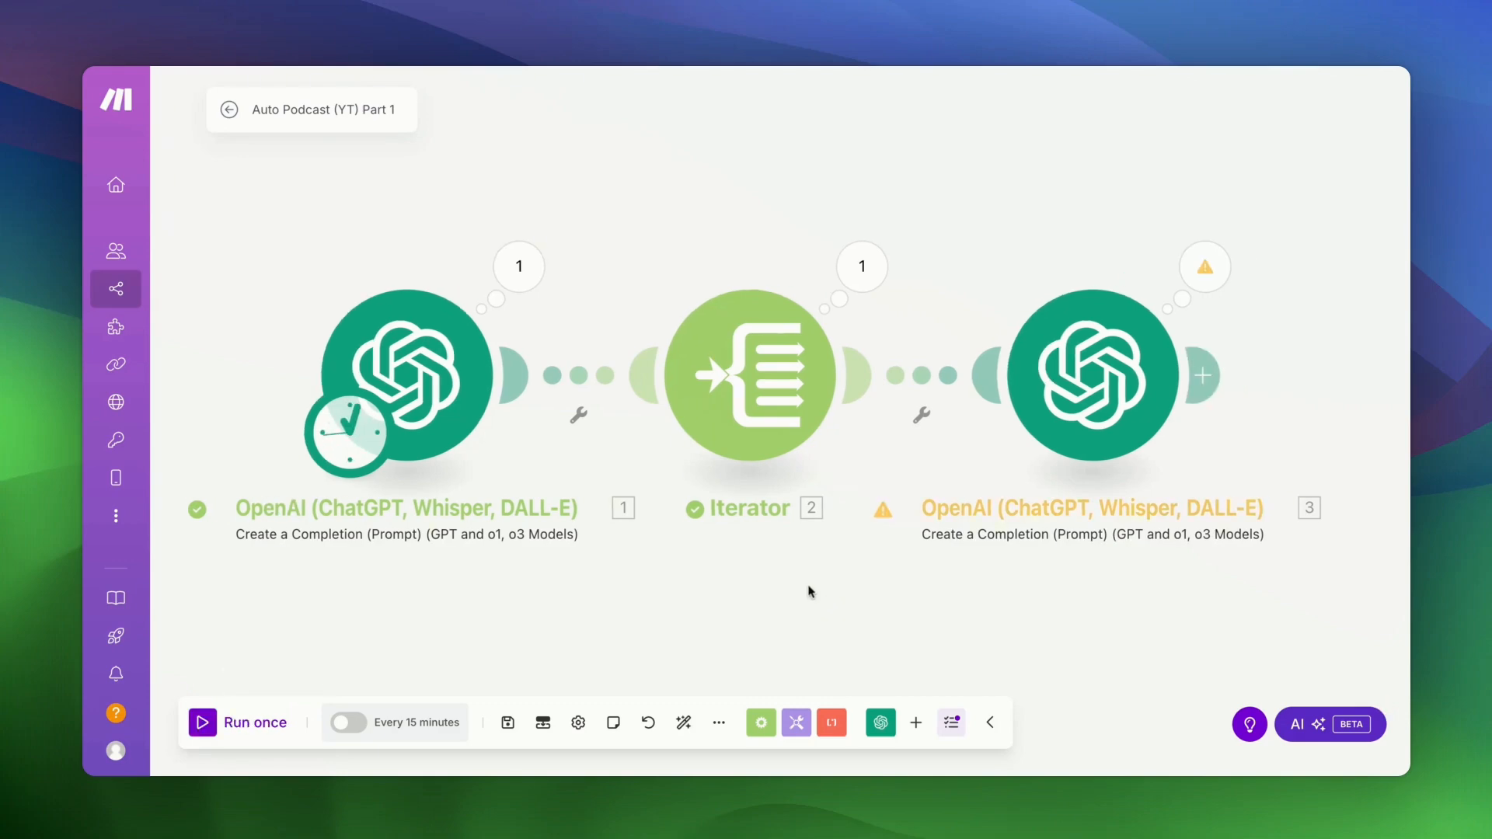
{"action": "left_click", "coordinate": [1218, 279]}
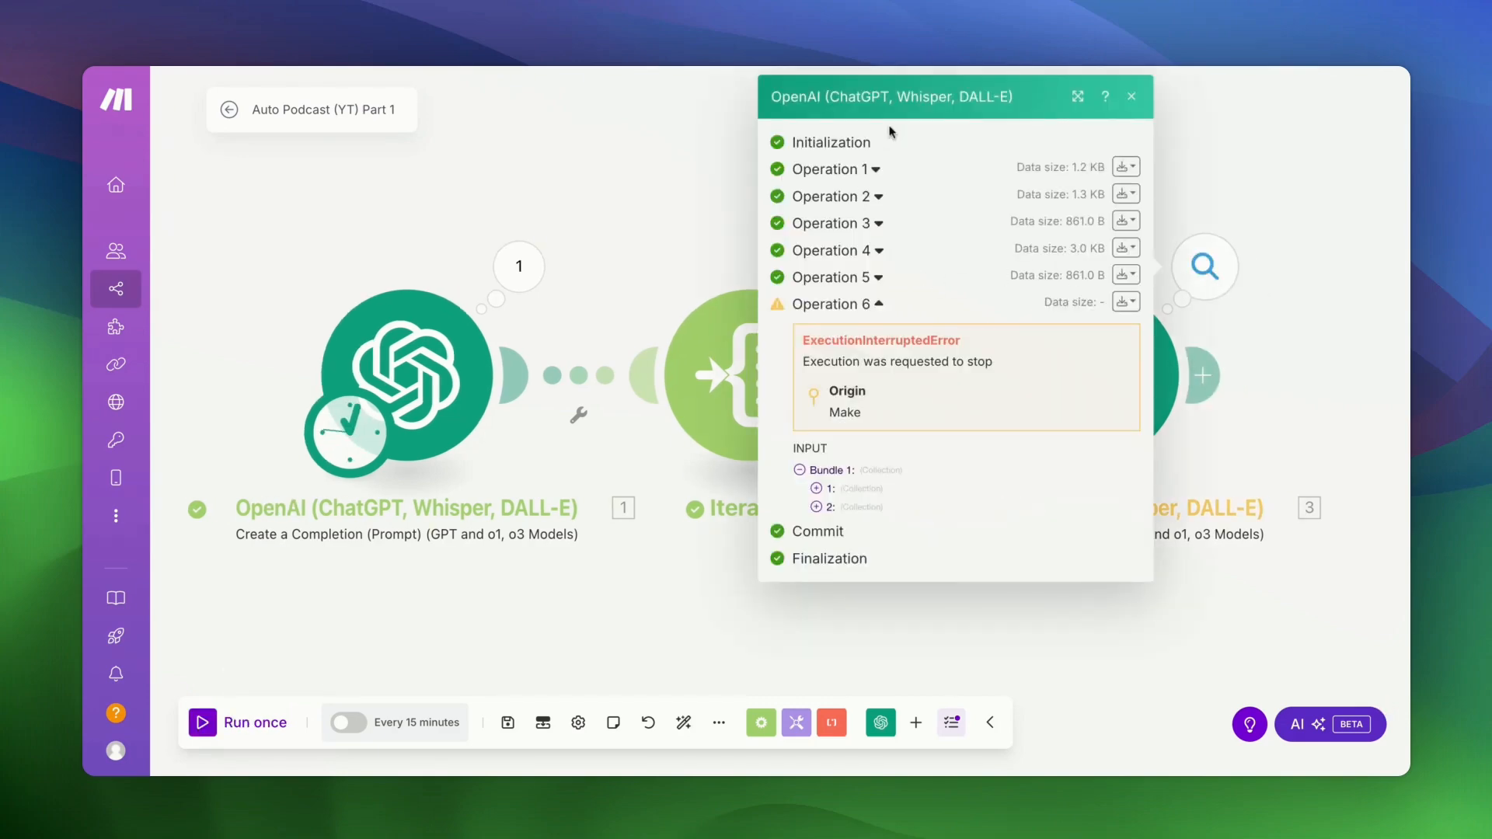
{"action": "left_click", "coordinate": [878, 198]}
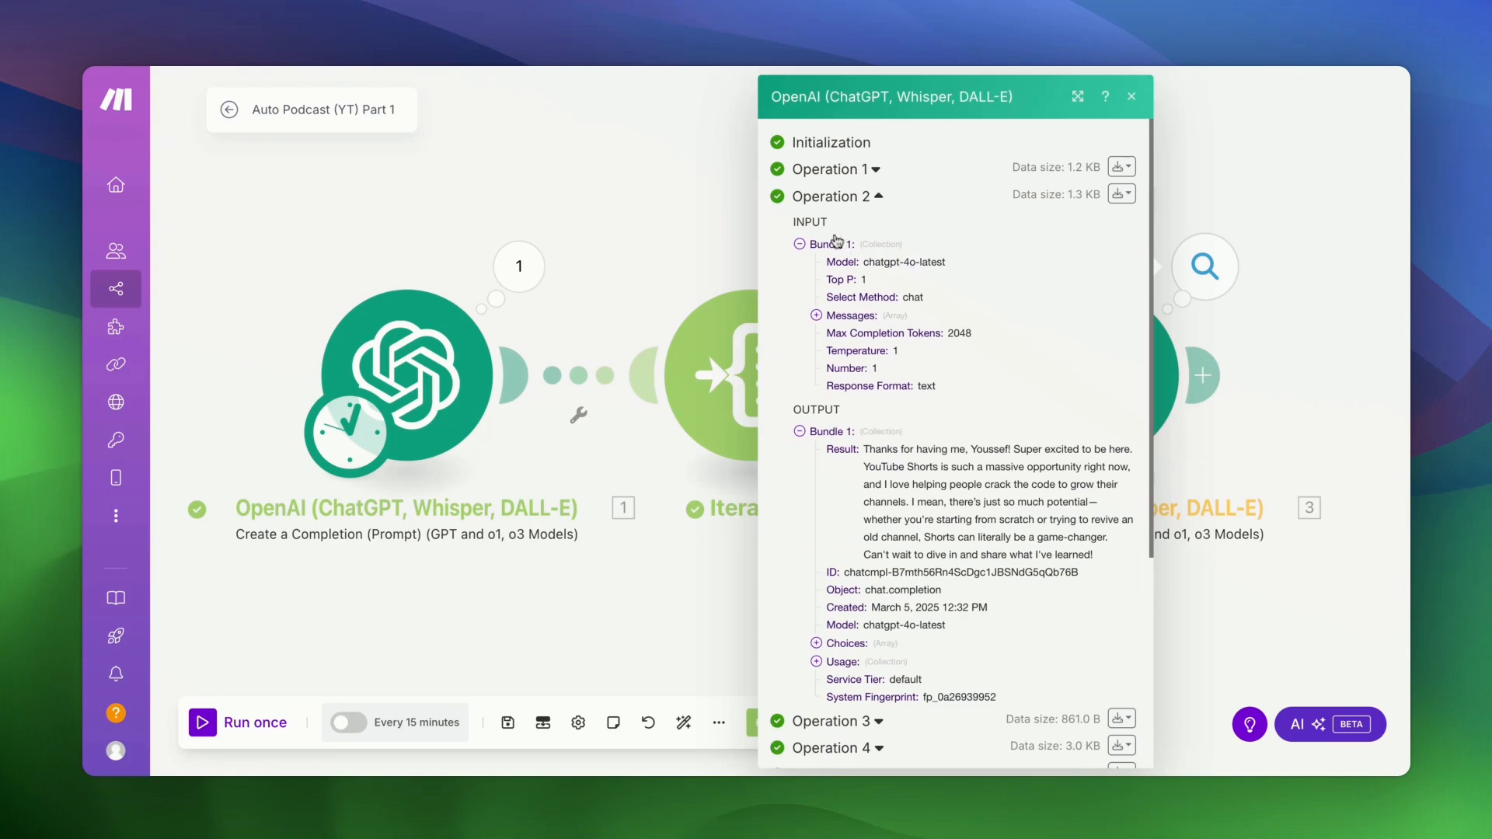
{"action": "scroll", "coordinate": [874, 317], "scroll_direction": "down", "scroll_amount": 3}
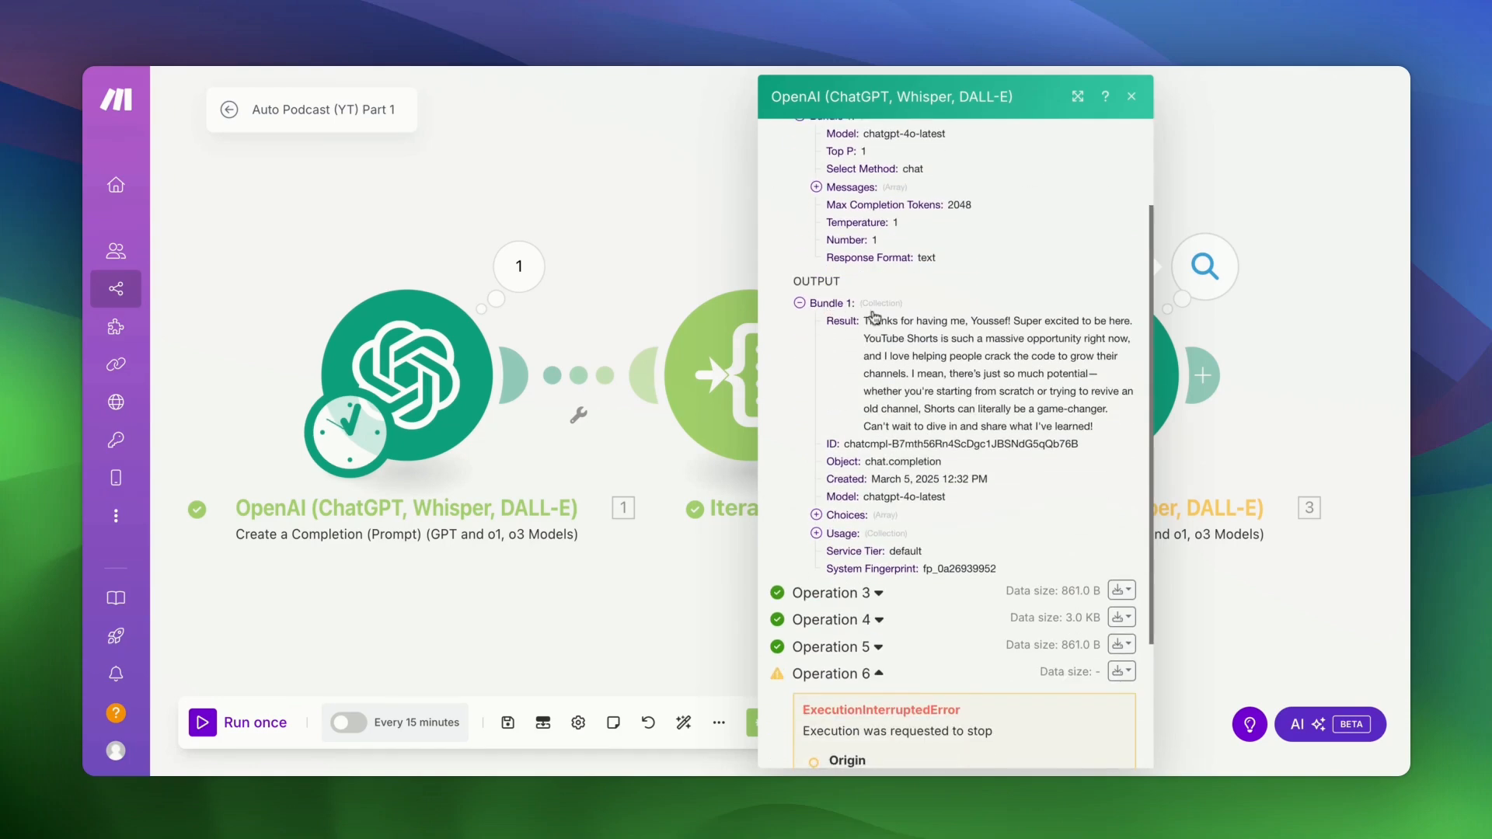
{"action": "left_click_drag", "start_coordinate": [865, 321], "coordinate": [1093, 426]}
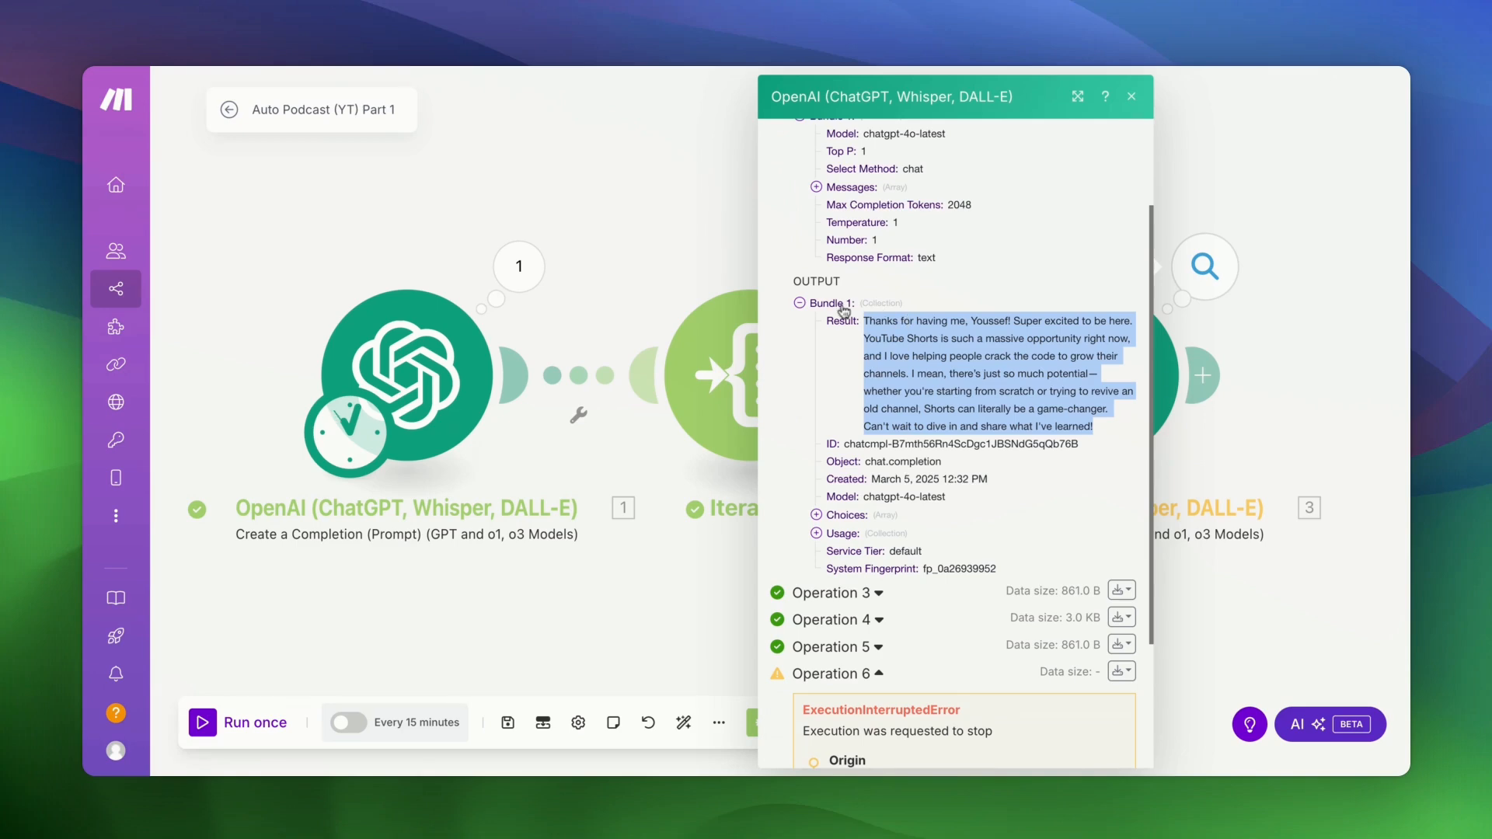
{"action": "left_click", "coordinate": [1331, 407]}
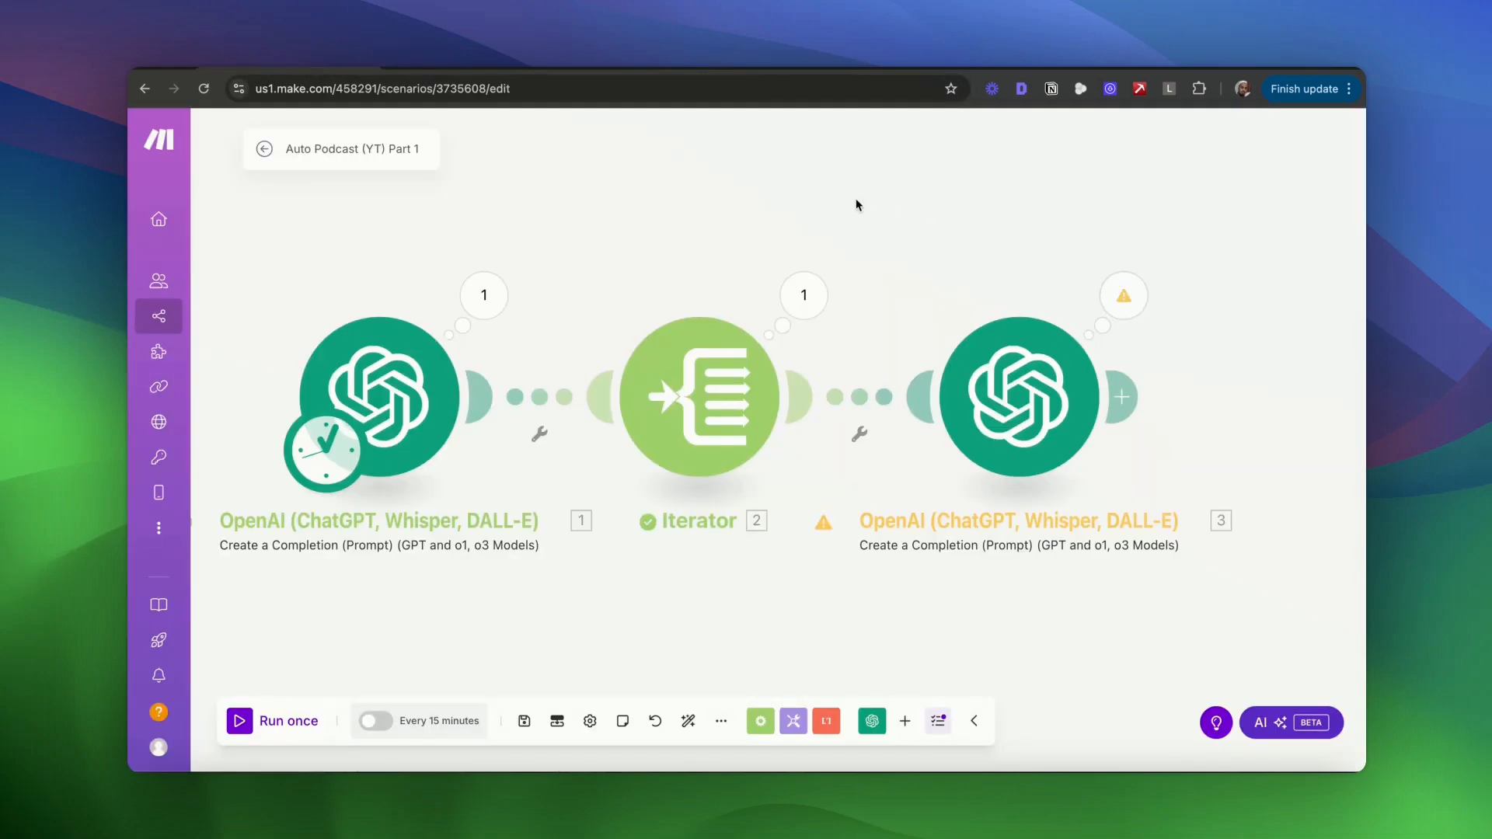
- Add an Airtable Create a Record module after the last OpenAI module
{"action": "left_click_drag", "start_coordinate": [855, 202], "coordinate": [665, 205]}
{"action": "left_click", "coordinate": [921, 394]}
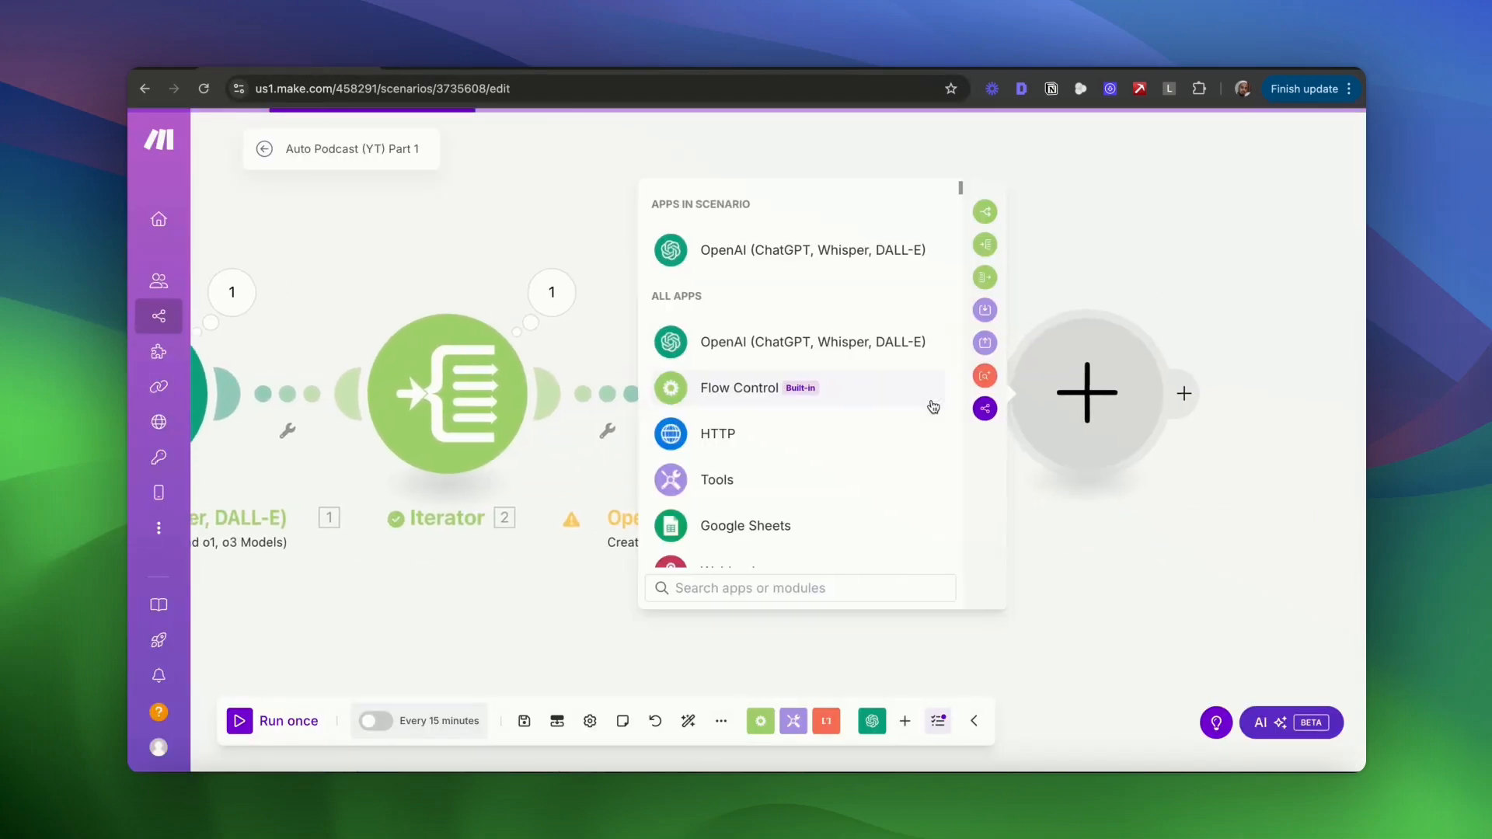
{"action": "type", "text": "airt"}
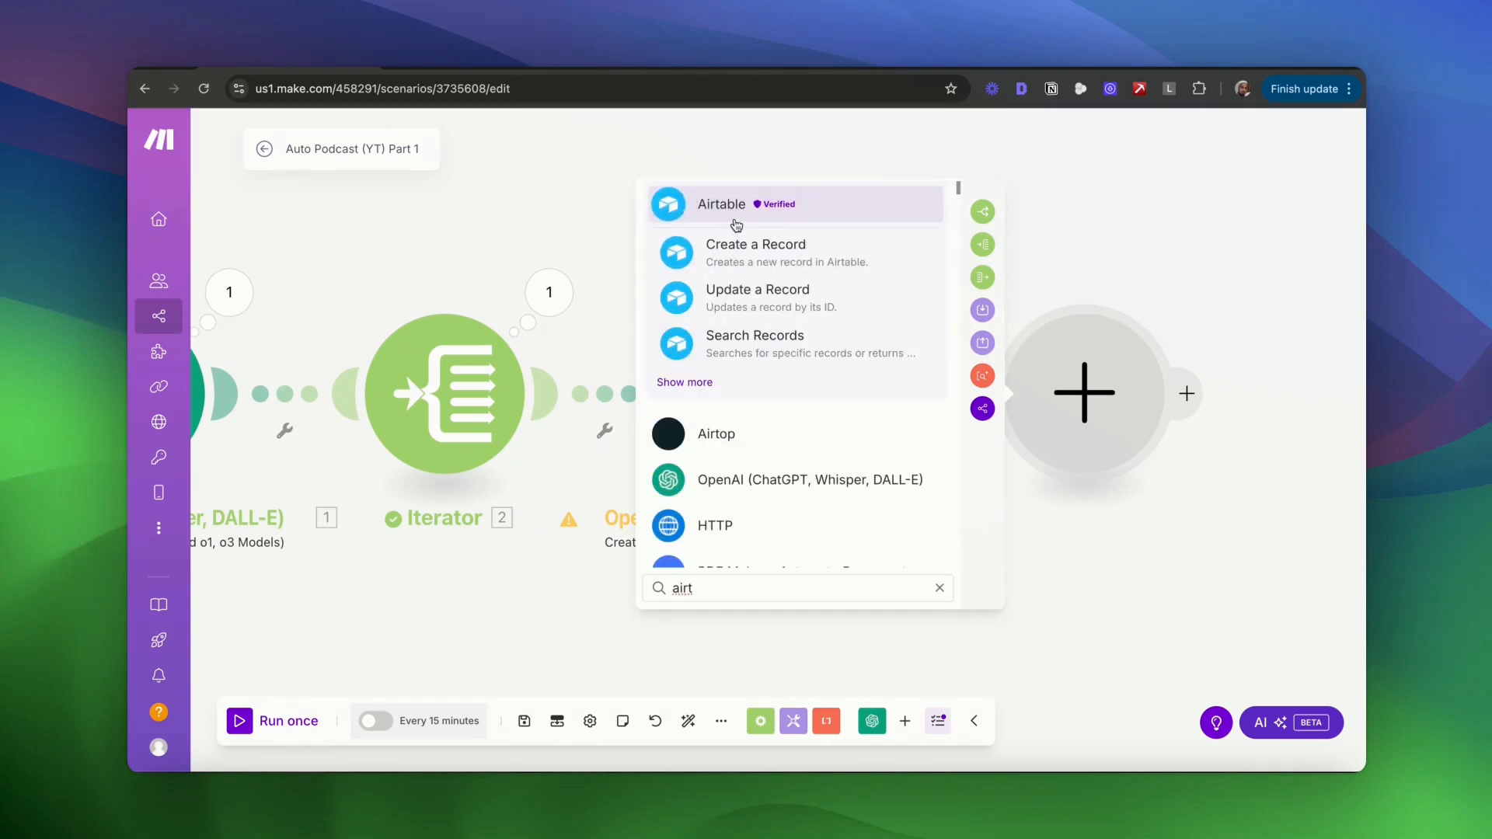
{"action": "left_click", "coordinate": [744, 241]}
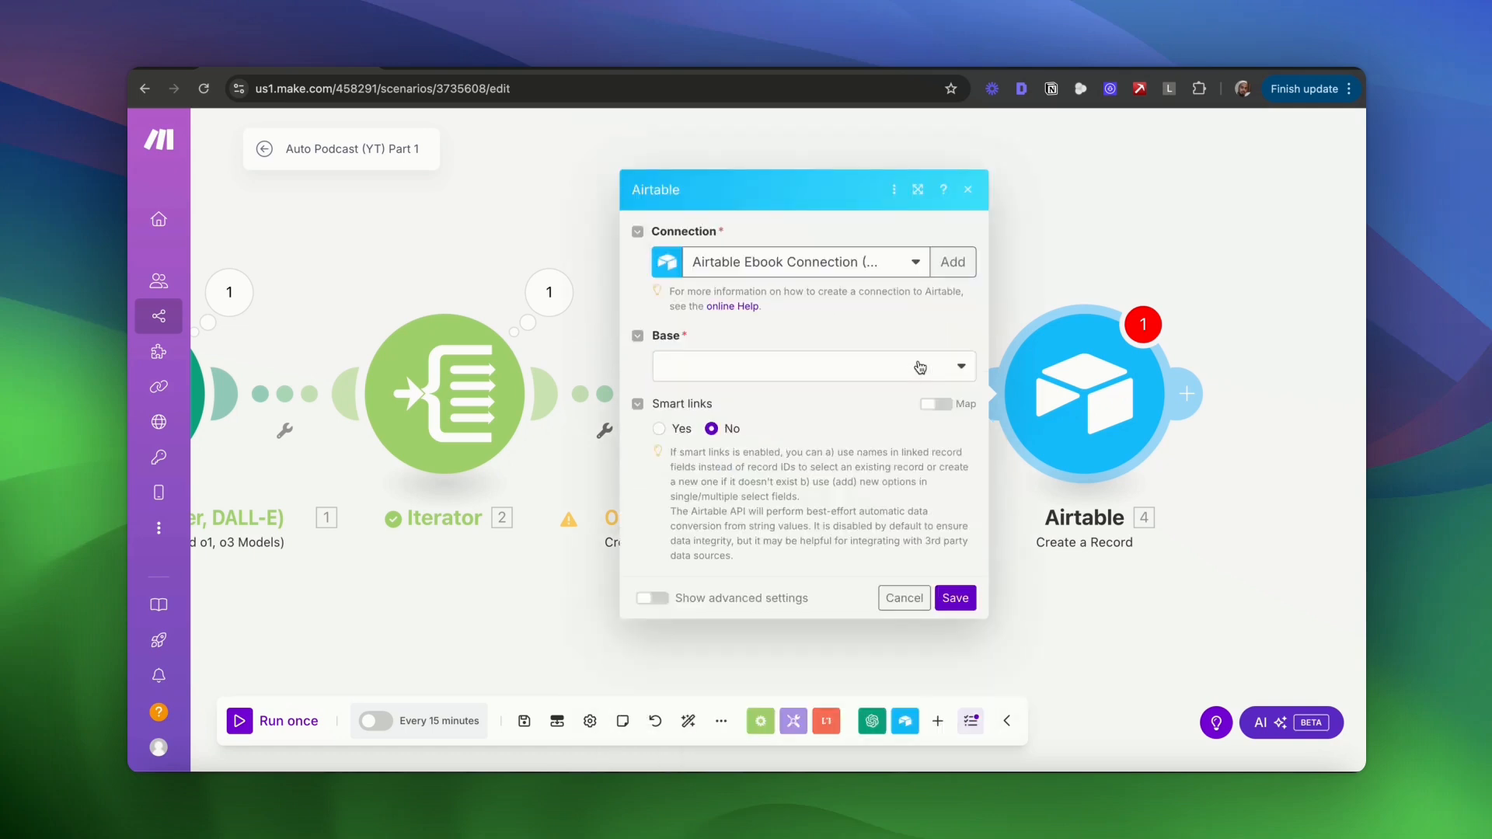
- Create an Airtable OAuth connection named 'Airtable Podcast Connection' and save it
{"action": "left_click", "coordinate": [957, 267]}
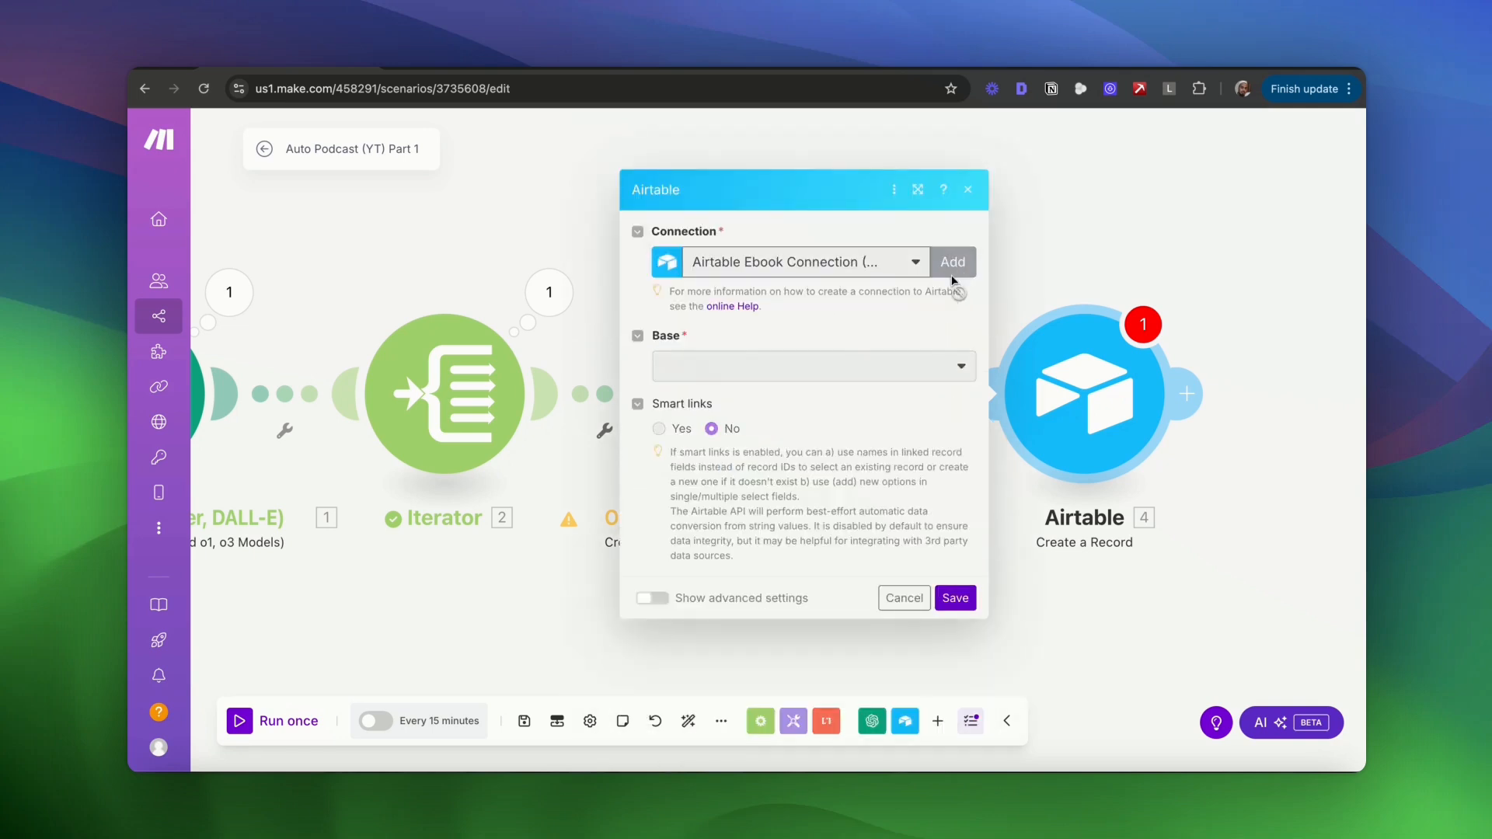
{"action": "left_click", "coordinate": [1238, 264]}
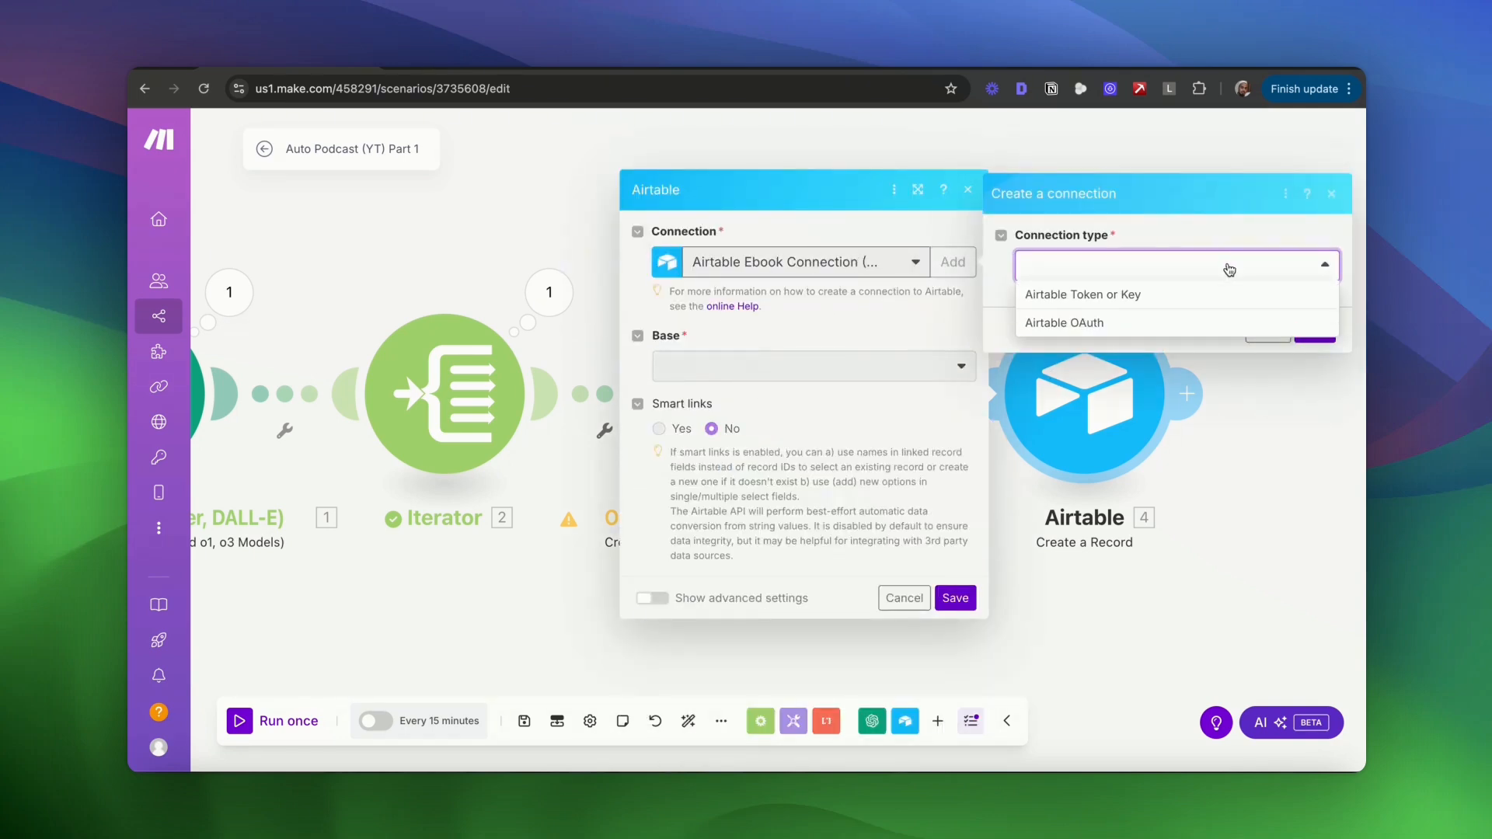
{"action": "left_click", "coordinate": [1097, 322]}
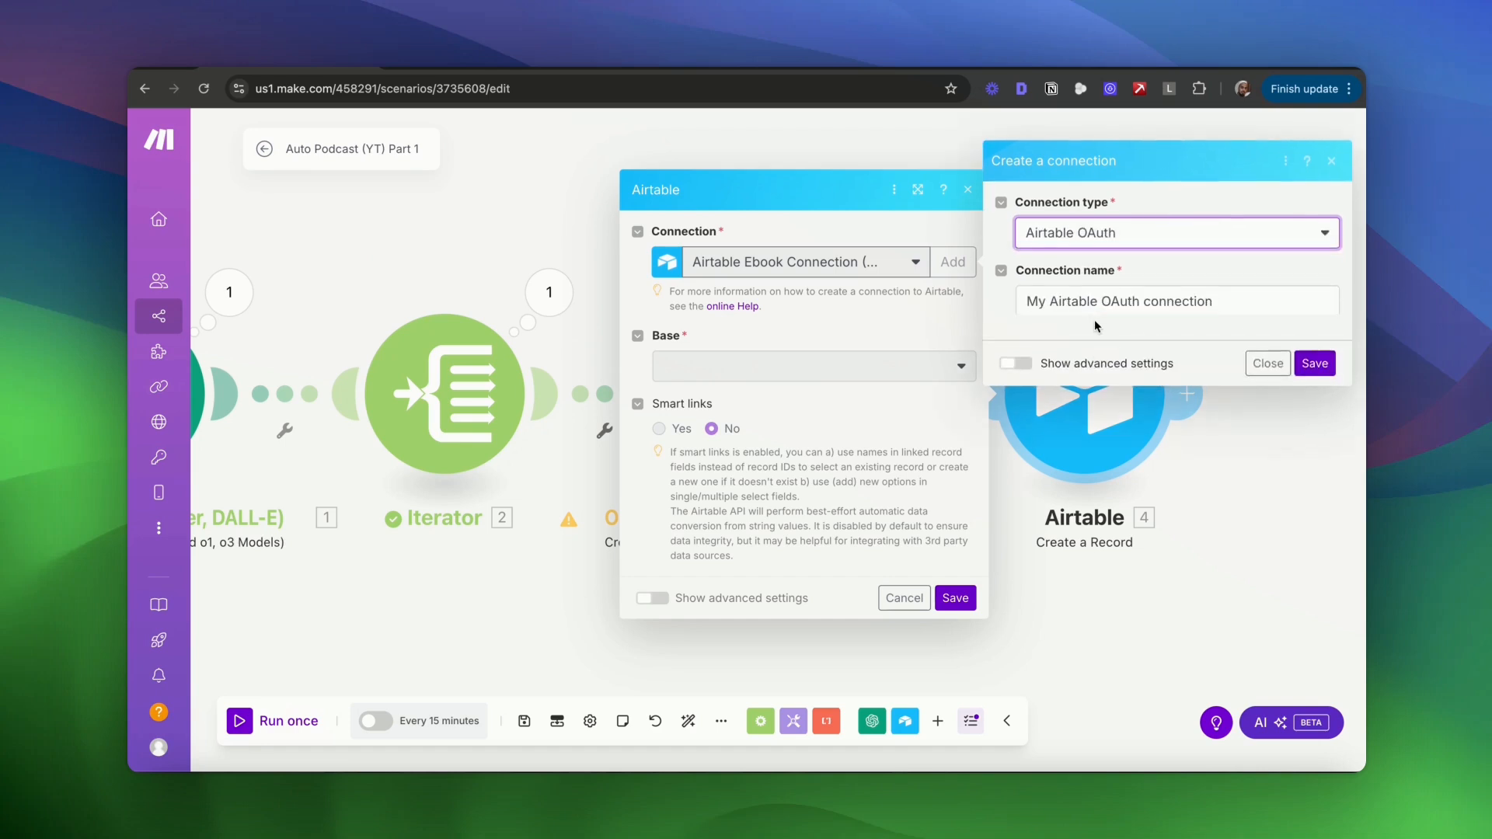
{"action": "left_click", "coordinate": [1137, 300]}
{"action": "key", "text": "super+a"}
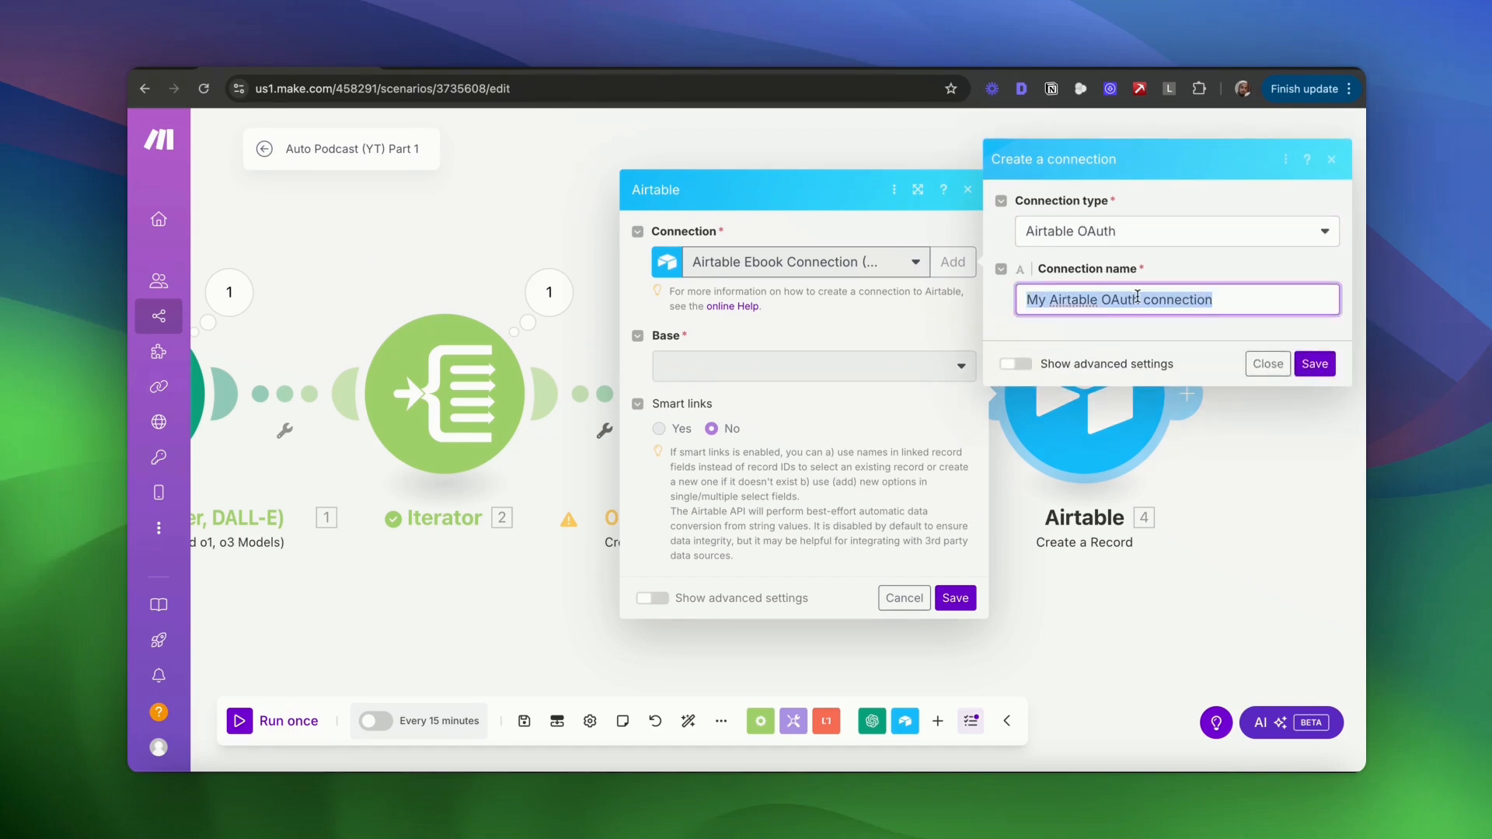
{"action": "type", "text": "Airtable Podcast"}
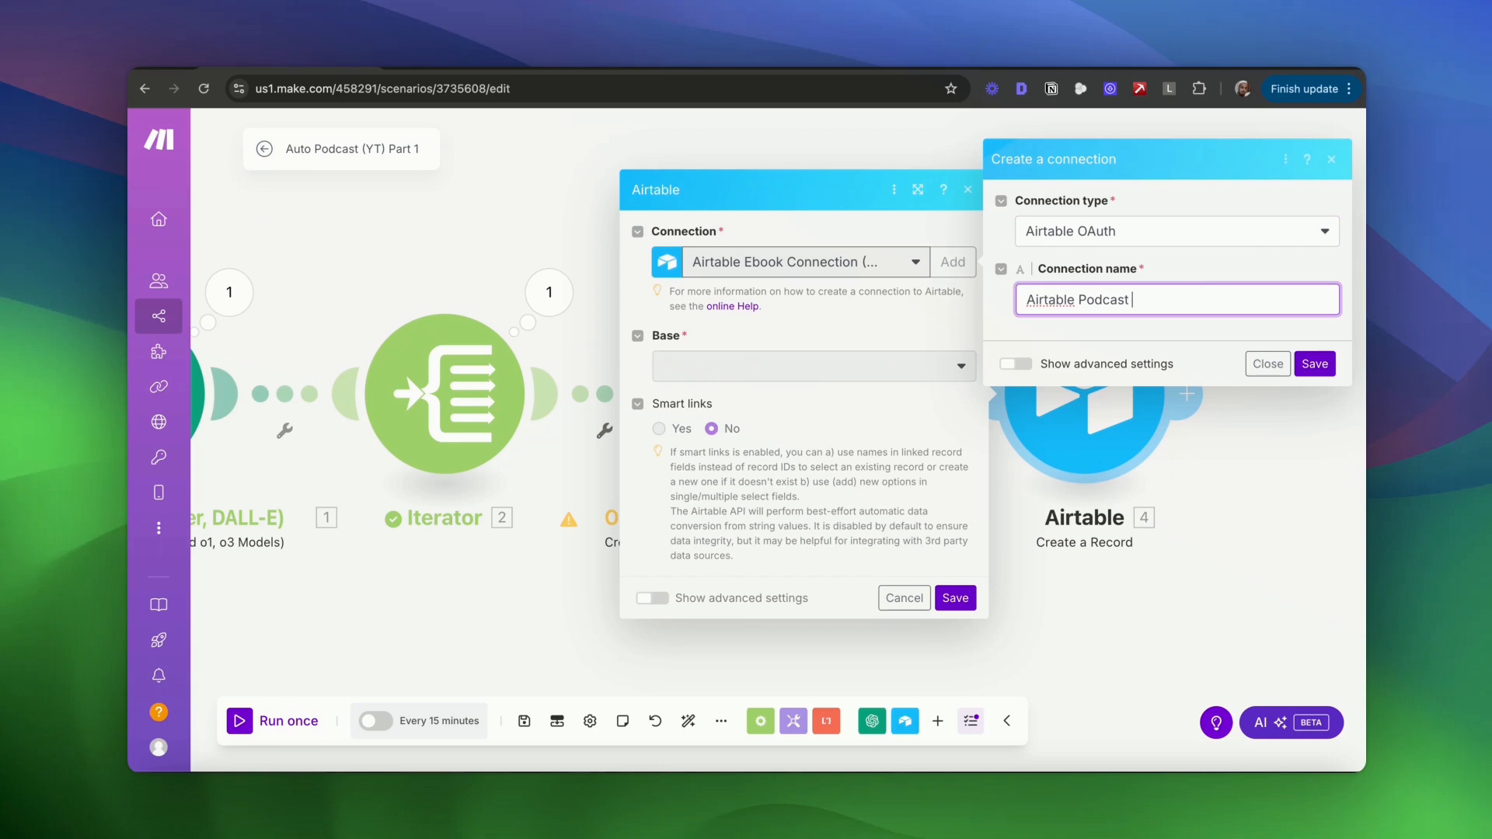
{"action": "type", "text": " Connection"}
{"action": "left_click", "coordinate": [1322, 364]}
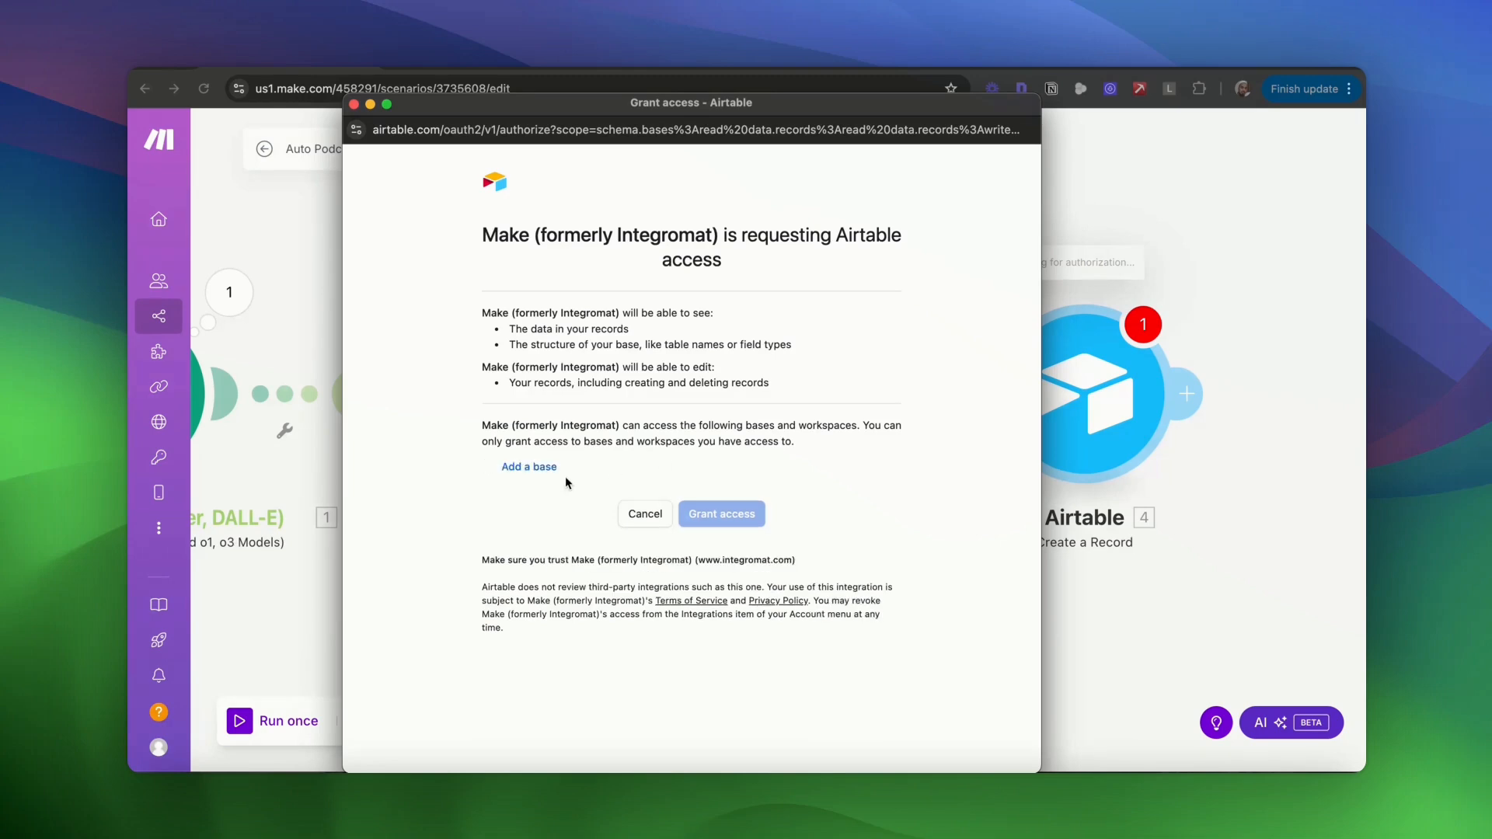
- Grant Make access to the Auto Podcast (YT) Airtable base and close the authorization window
{"action": "left_click", "coordinate": [532, 471]}
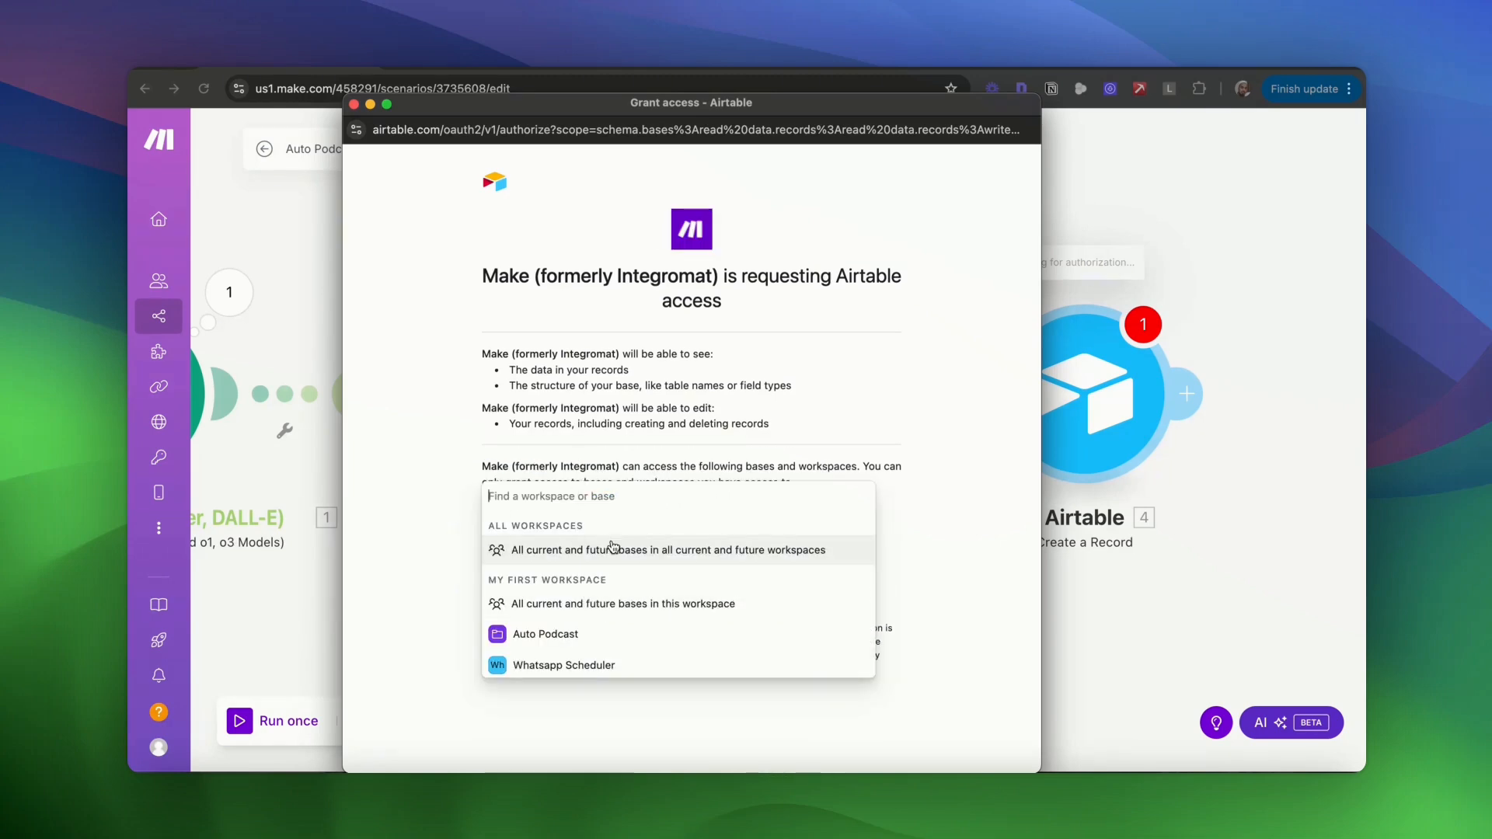
{"action": "scroll", "coordinate": [645, 625], "scroll_direction": "down", "scroll_amount": 1}
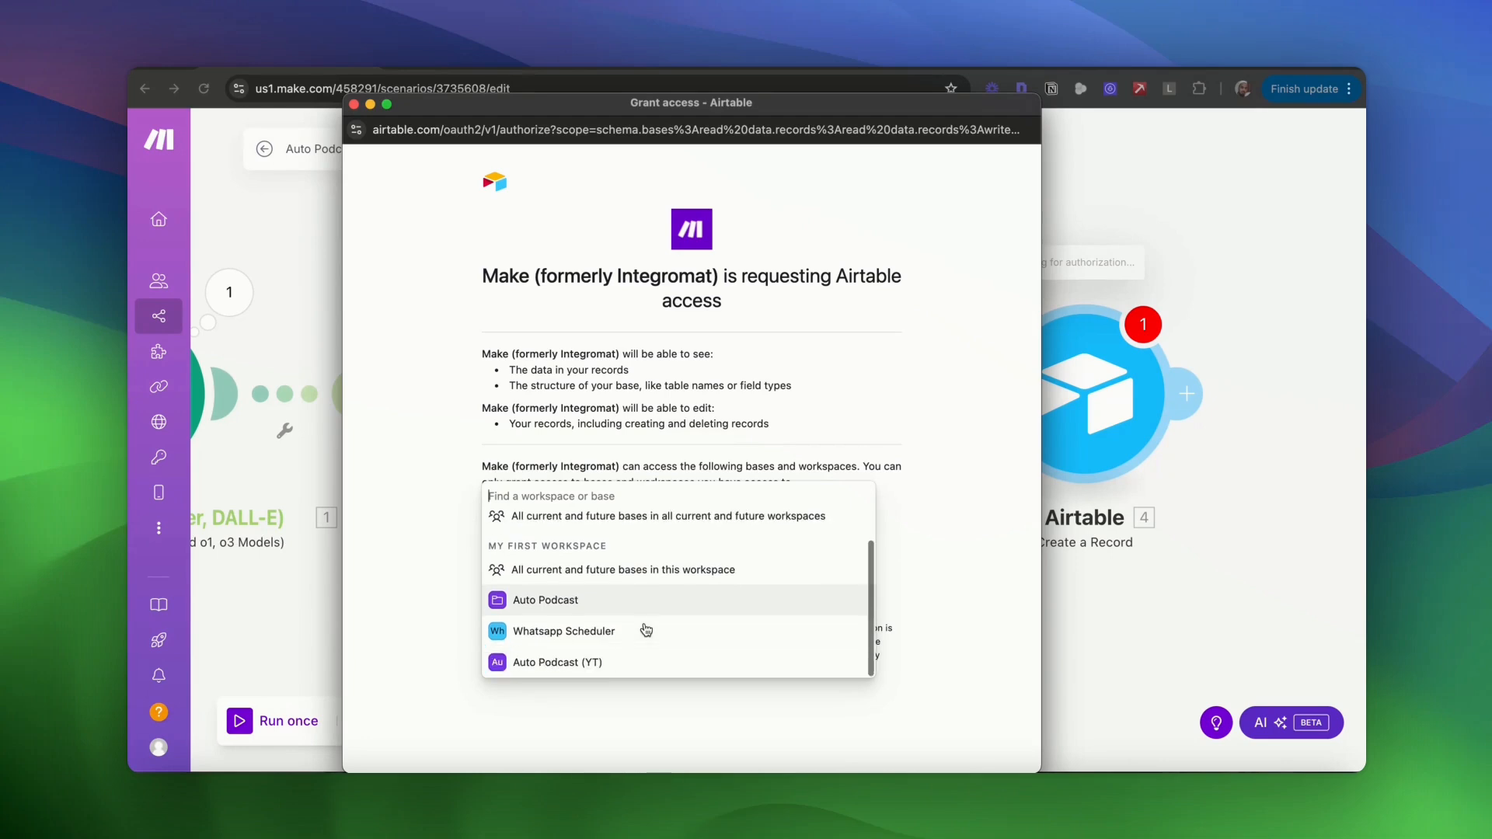
{"action": "left_click", "coordinate": [565, 667]}
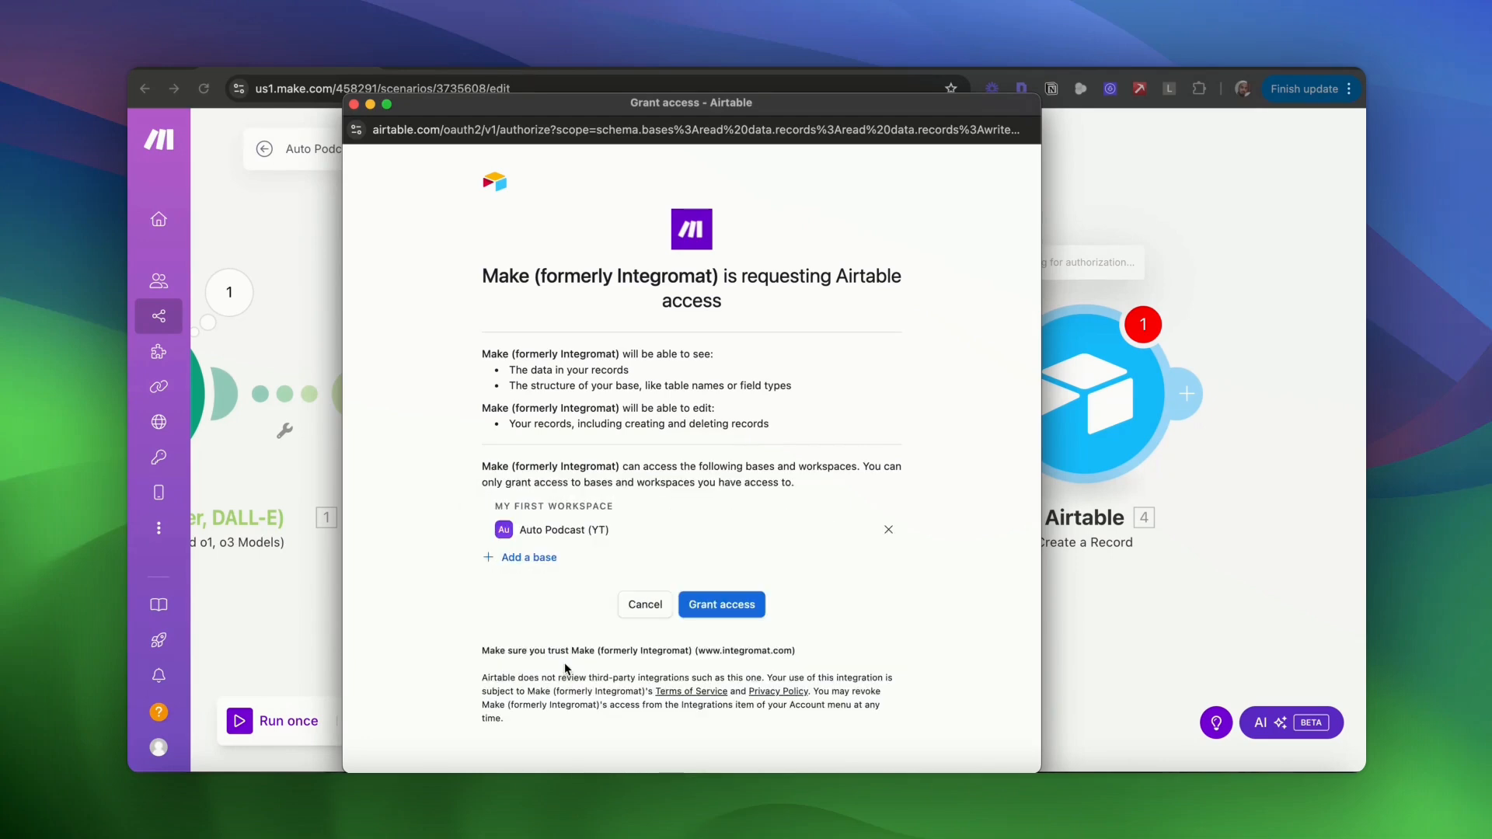
{"action": "left_click", "coordinate": [739, 605]}
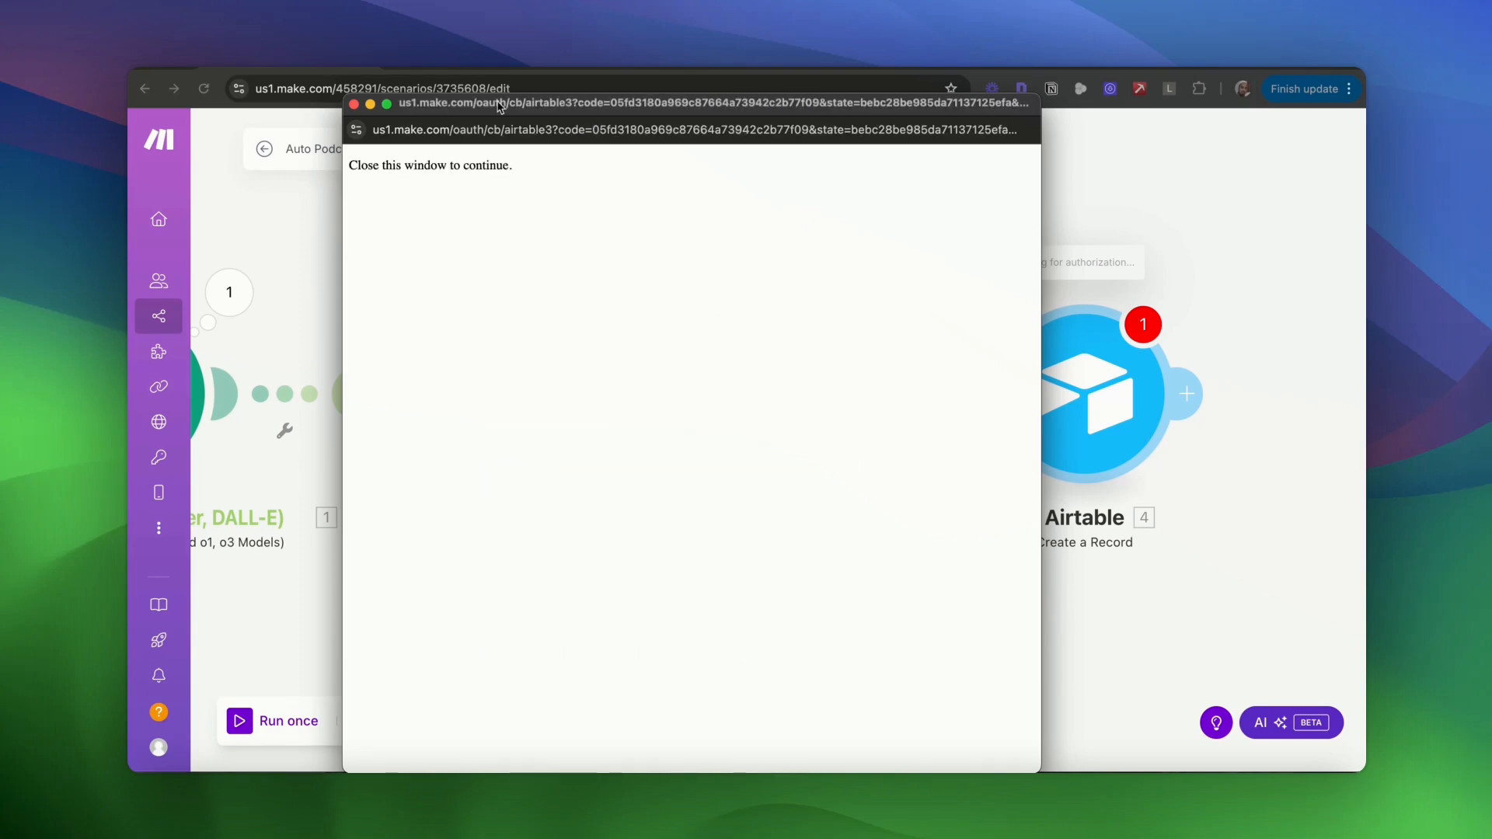
{"action": "left_click", "coordinate": [354, 103]}
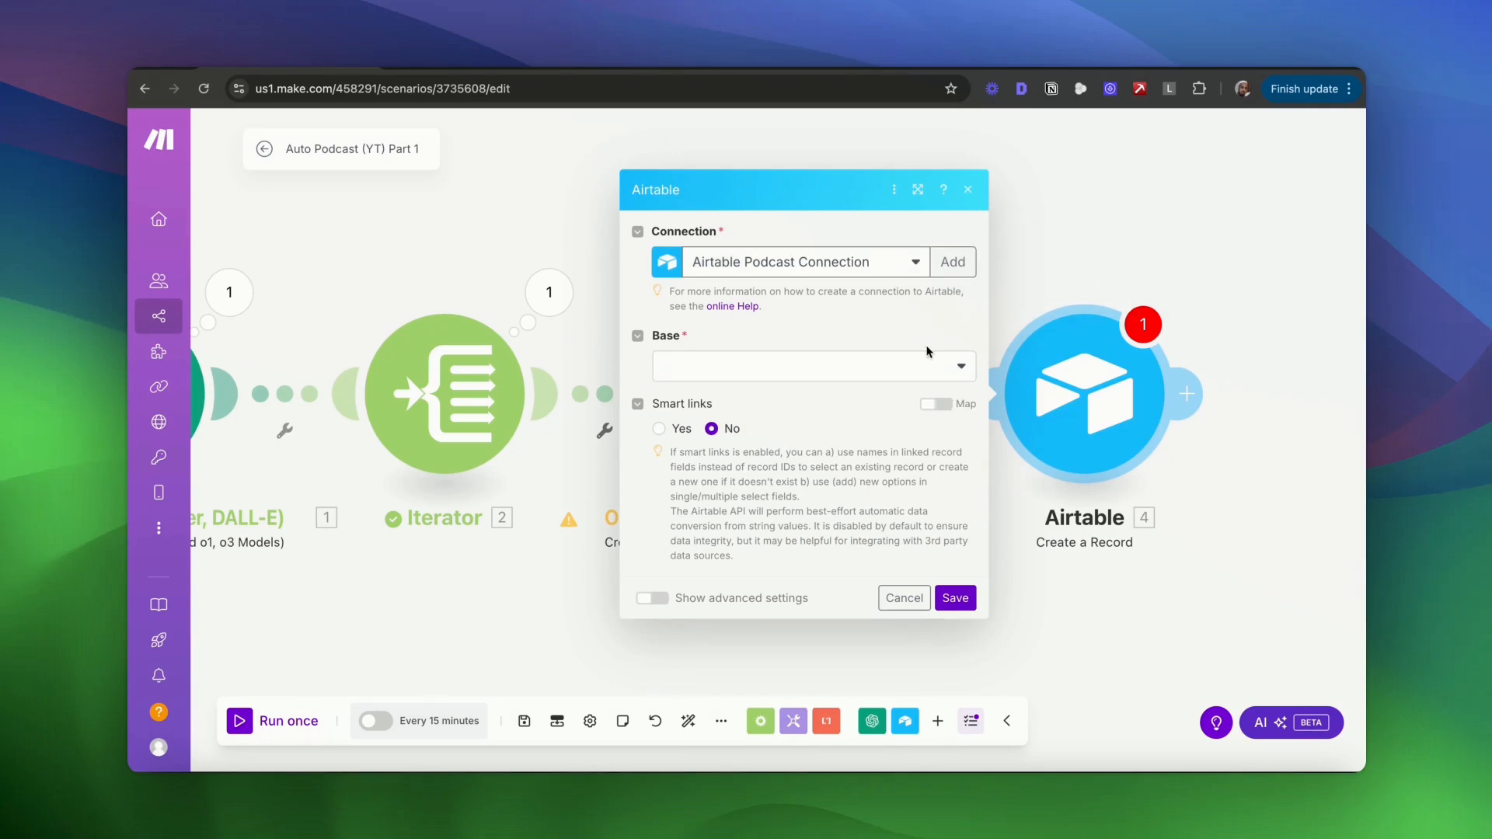
- Point the record module at the Auto Podcast (YT) base and Table 1
{"action": "left_click", "coordinate": [707, 376]}
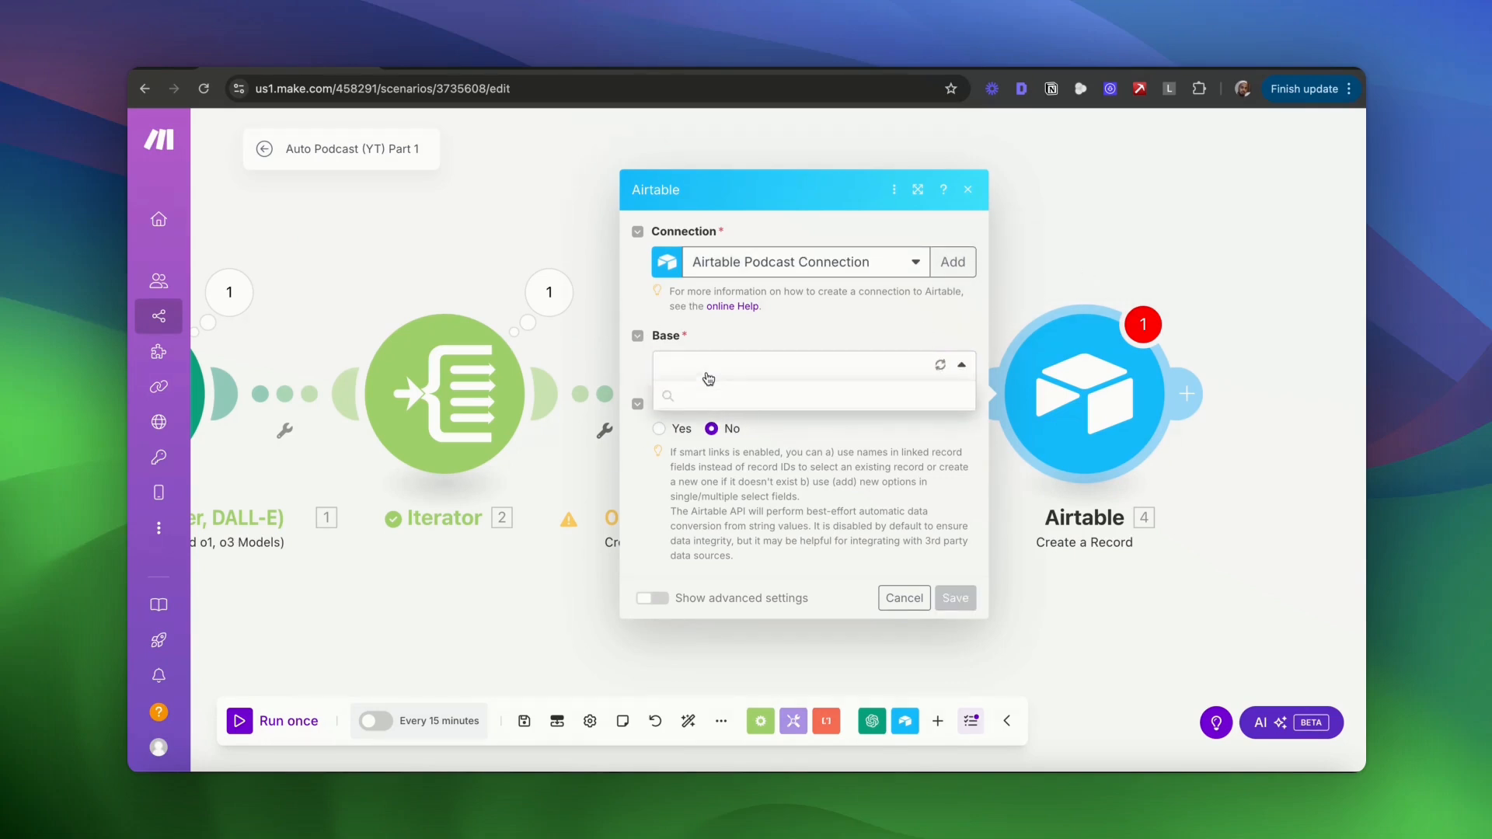
{"action": "left_click", "coordinate": [750, 401]}
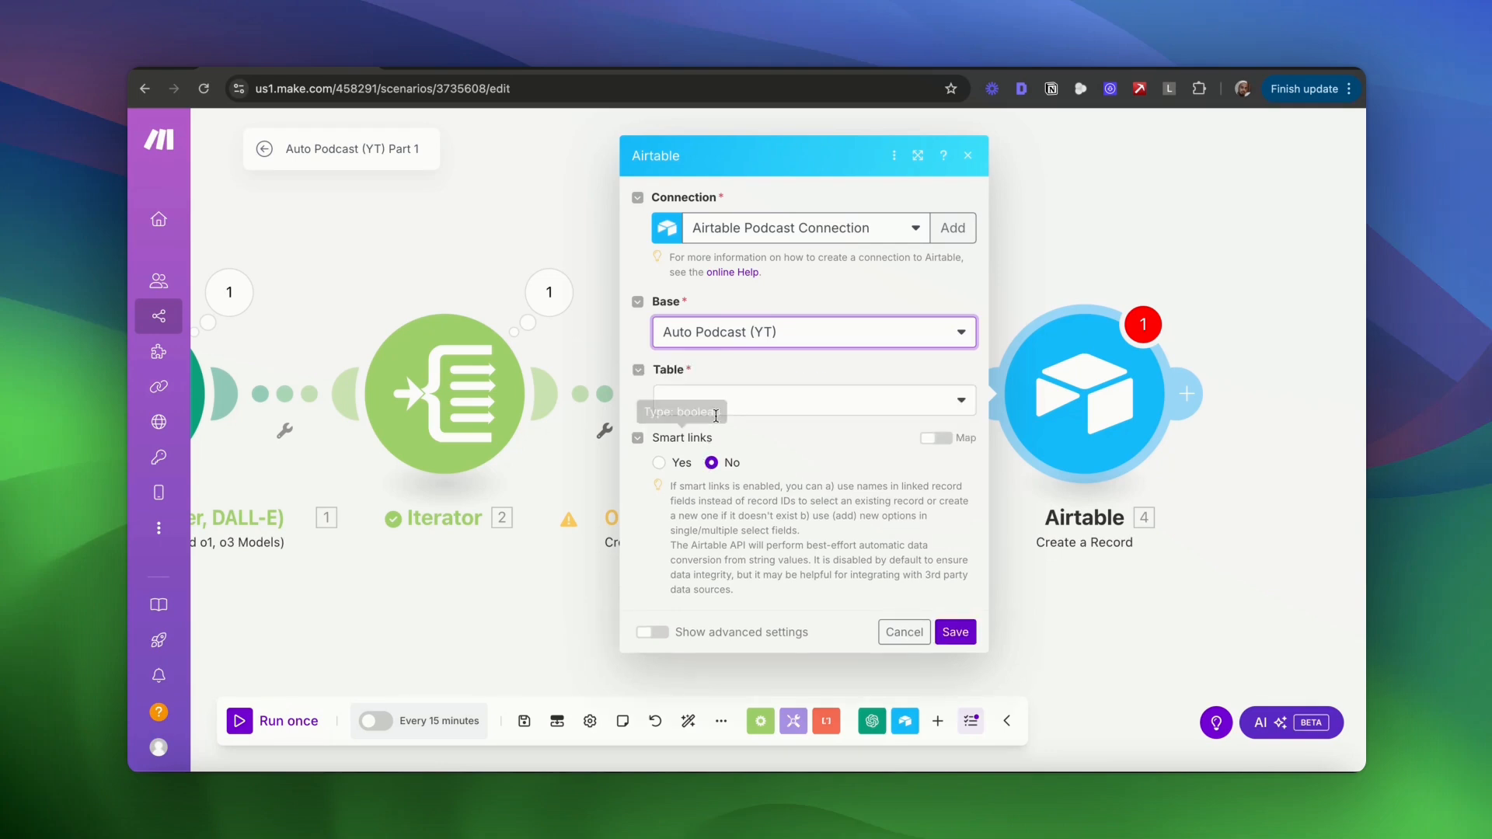
{"action": "left_click", "coordinate": [719, 405]}
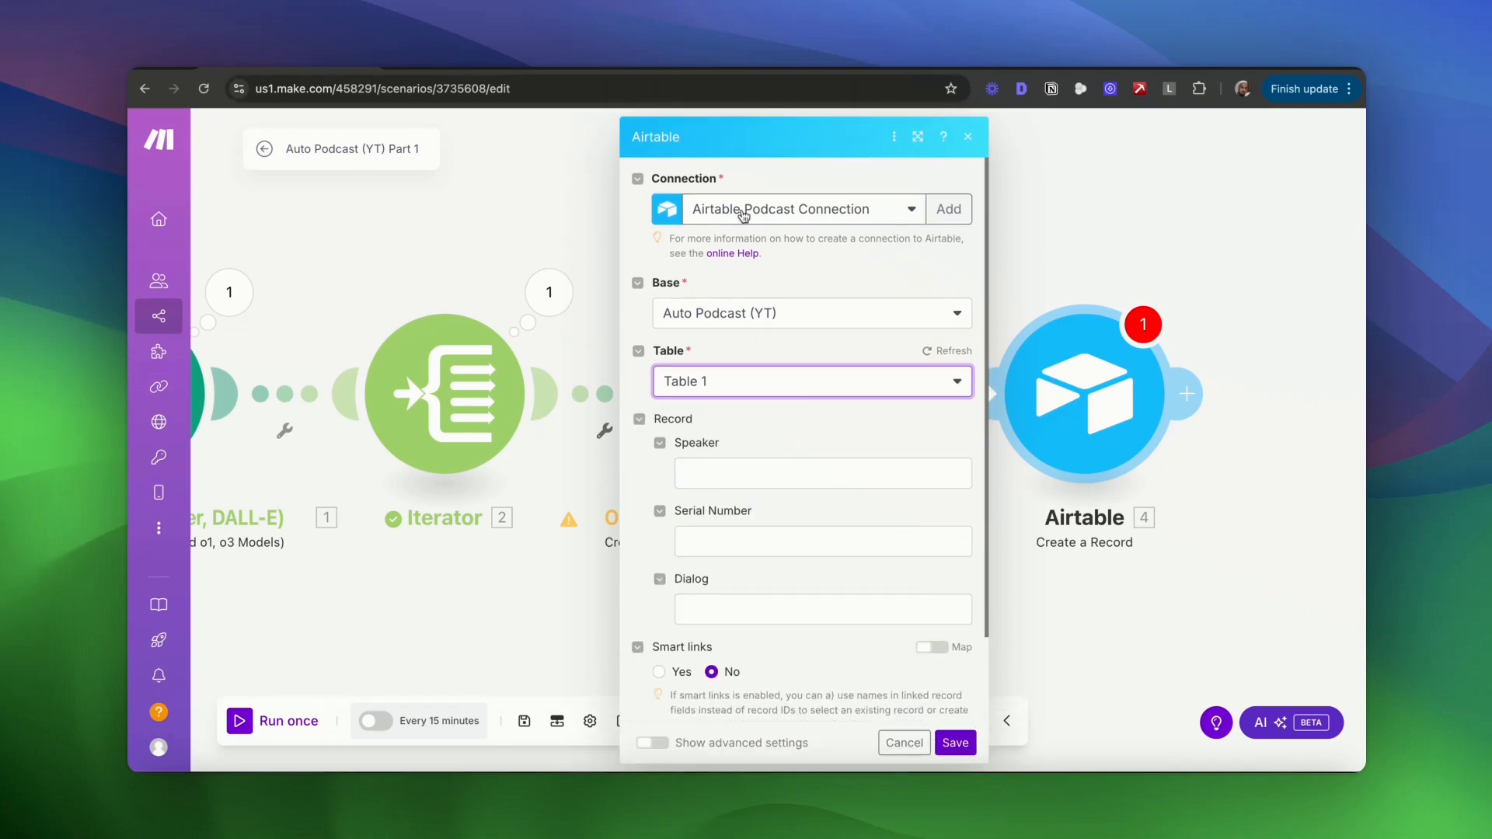
- Map speaker to Speaker, bundle order position to Serial Number, OpenAI Result to Dialog, and save
{"action": "left_click", "coordinate": [736, 473]}
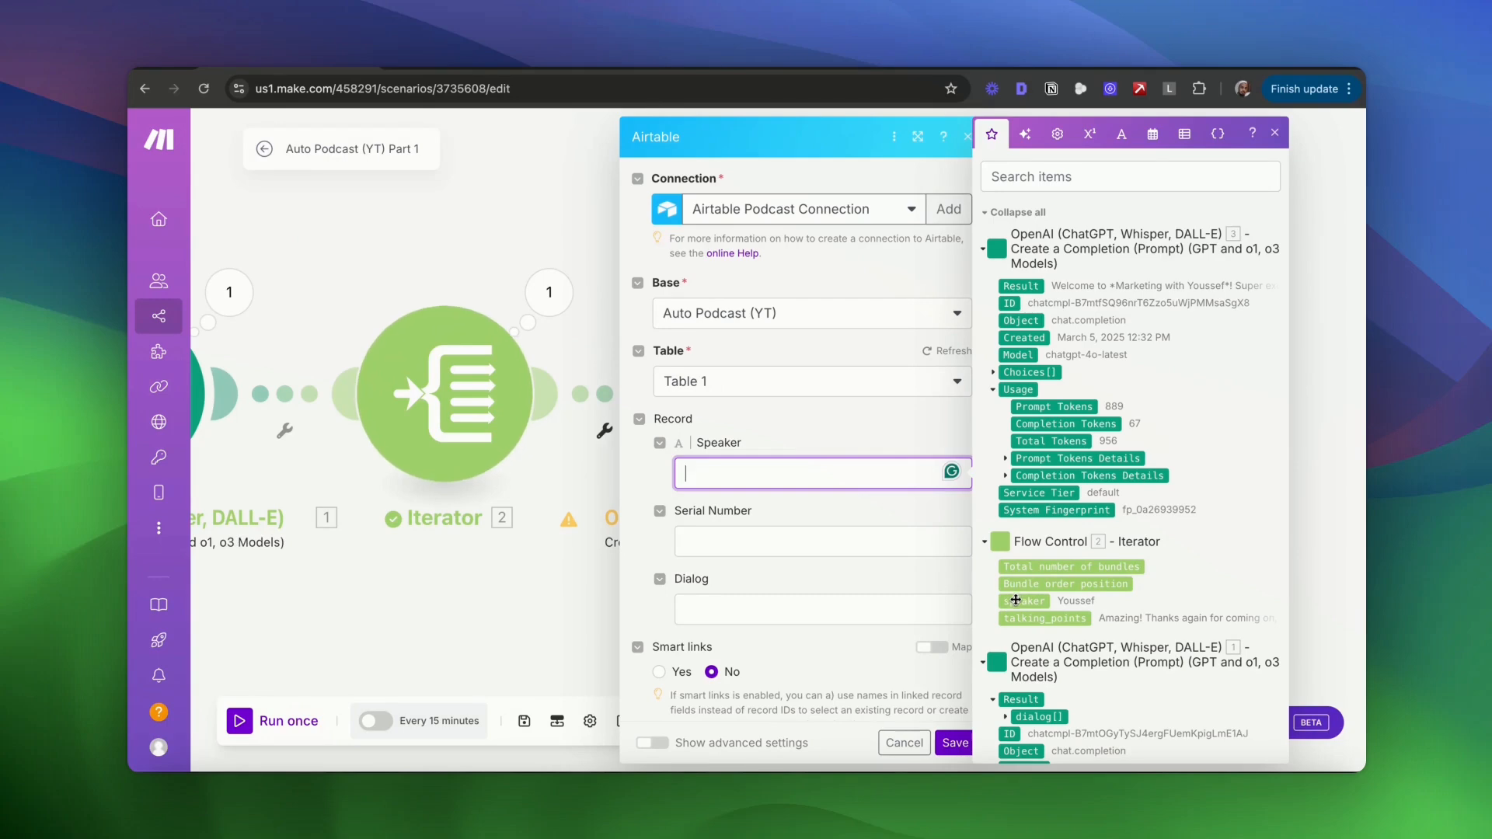
{"action": "left_click_drag", "start_coordinate": [1016, 601], "coordinate": [855, 475]}
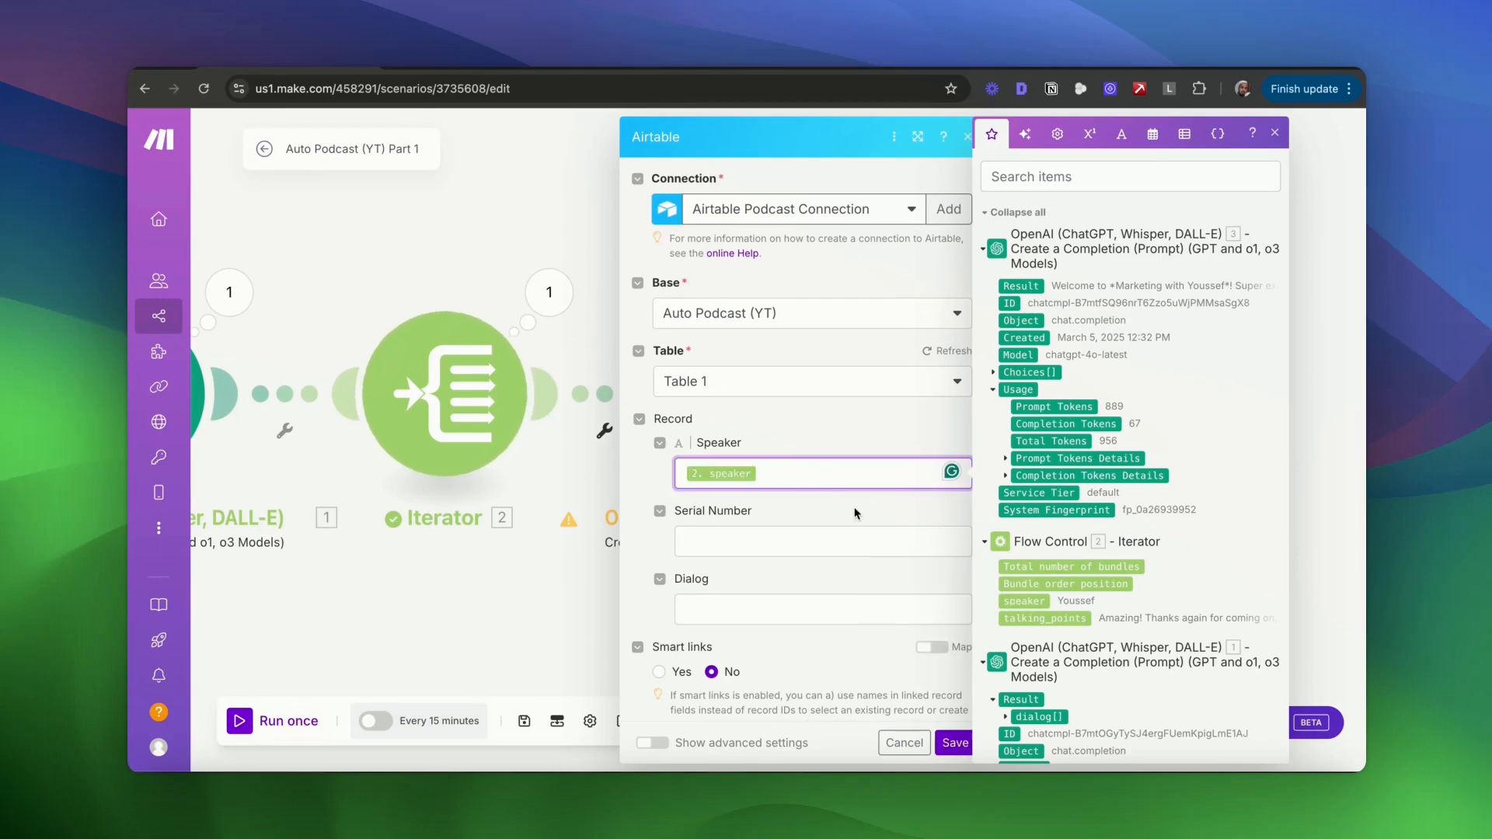
{"action": "left_click", "coordinate": [847, 537]}
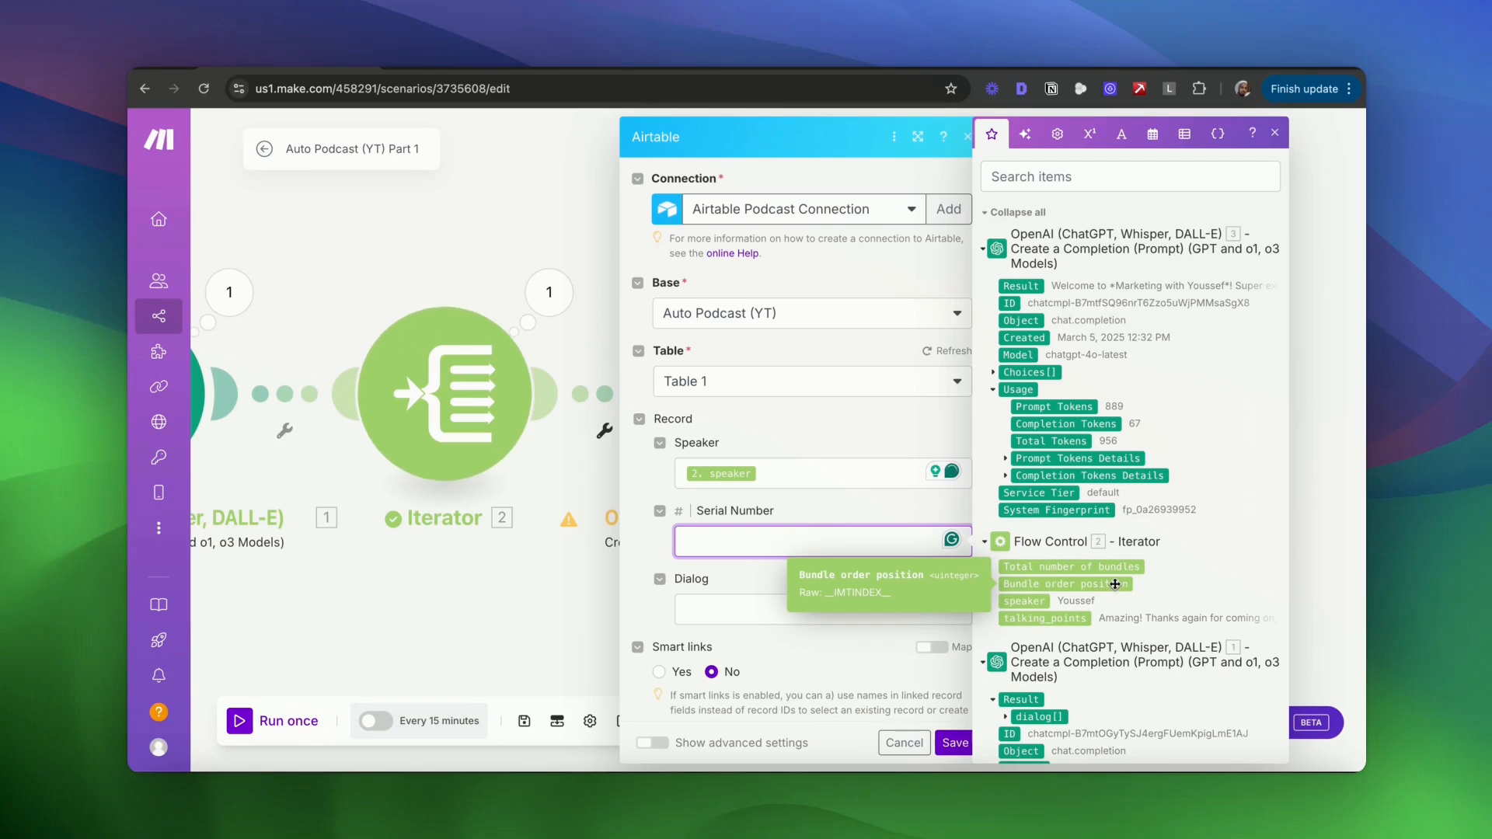
{"action": "left_click", "coordinate": [1118, 584]}
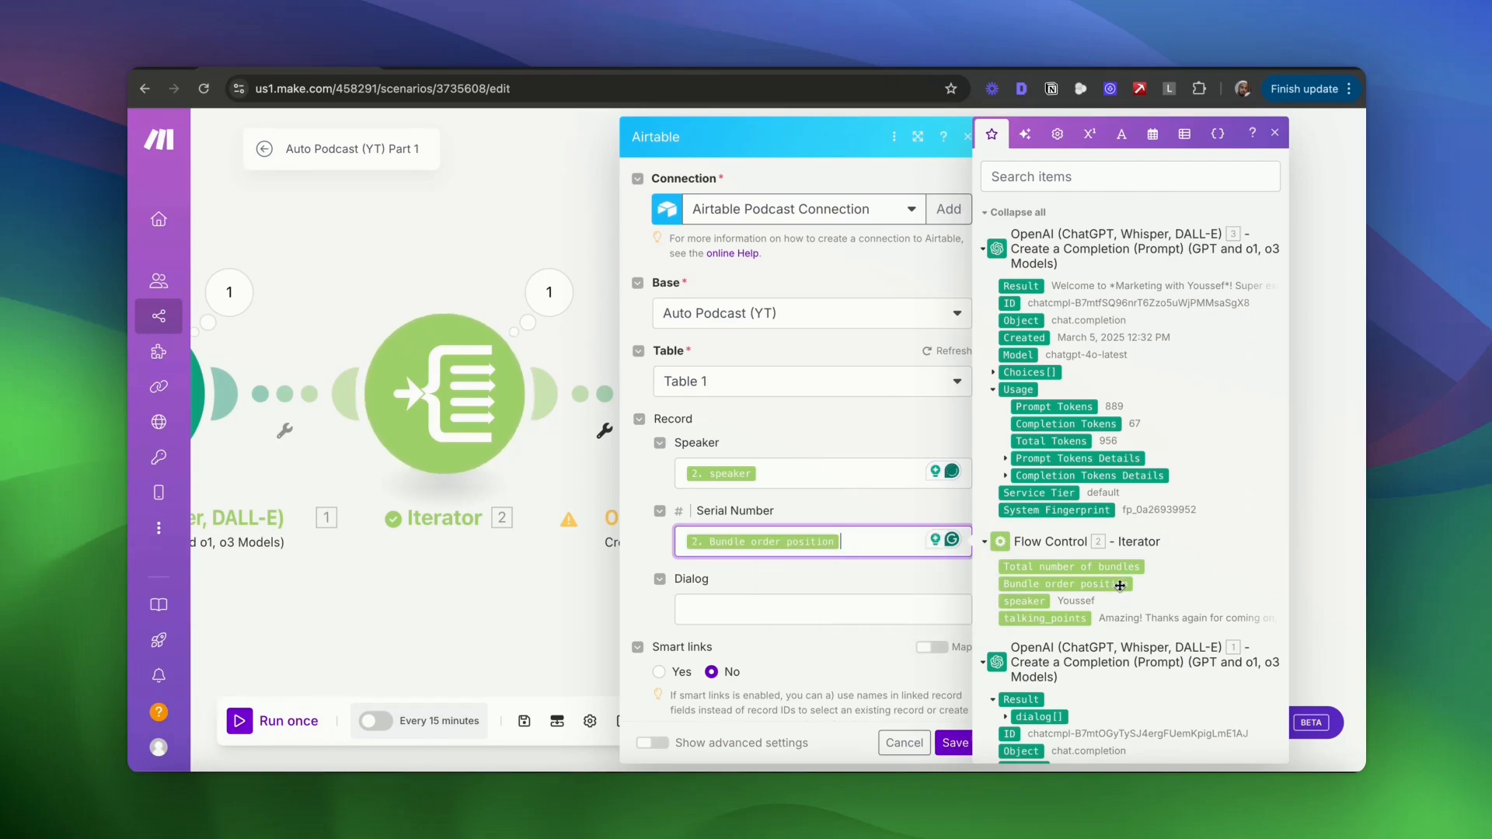
{"action": "left_click", "coordinate": [900, 608]}
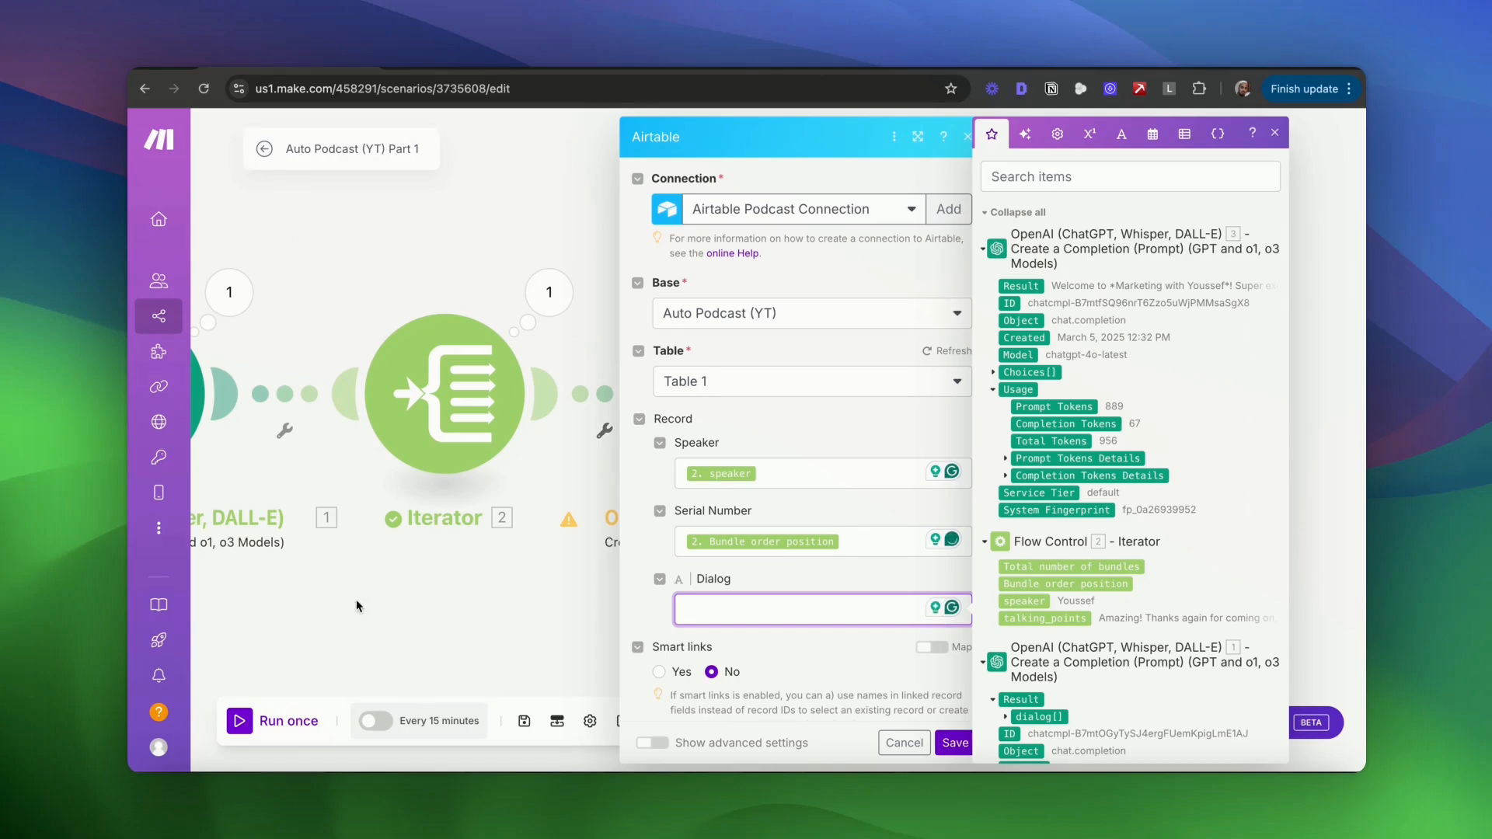
{"action": "left_click_drag", "start_coordinate": [402, 605], "coordinate": [289, 561]}
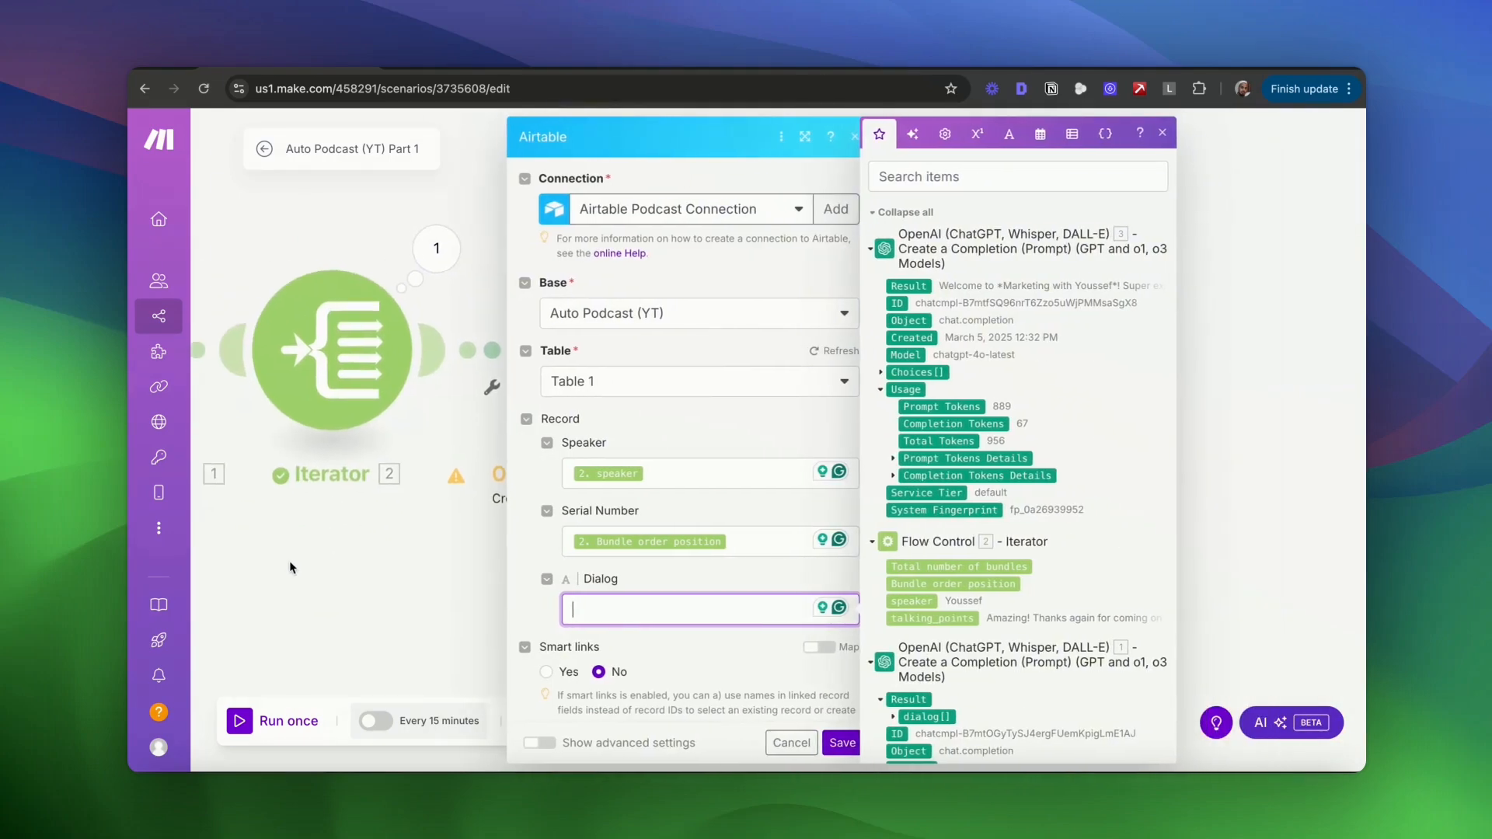
{"action": "left_click", "coordinate": [912, 285]}
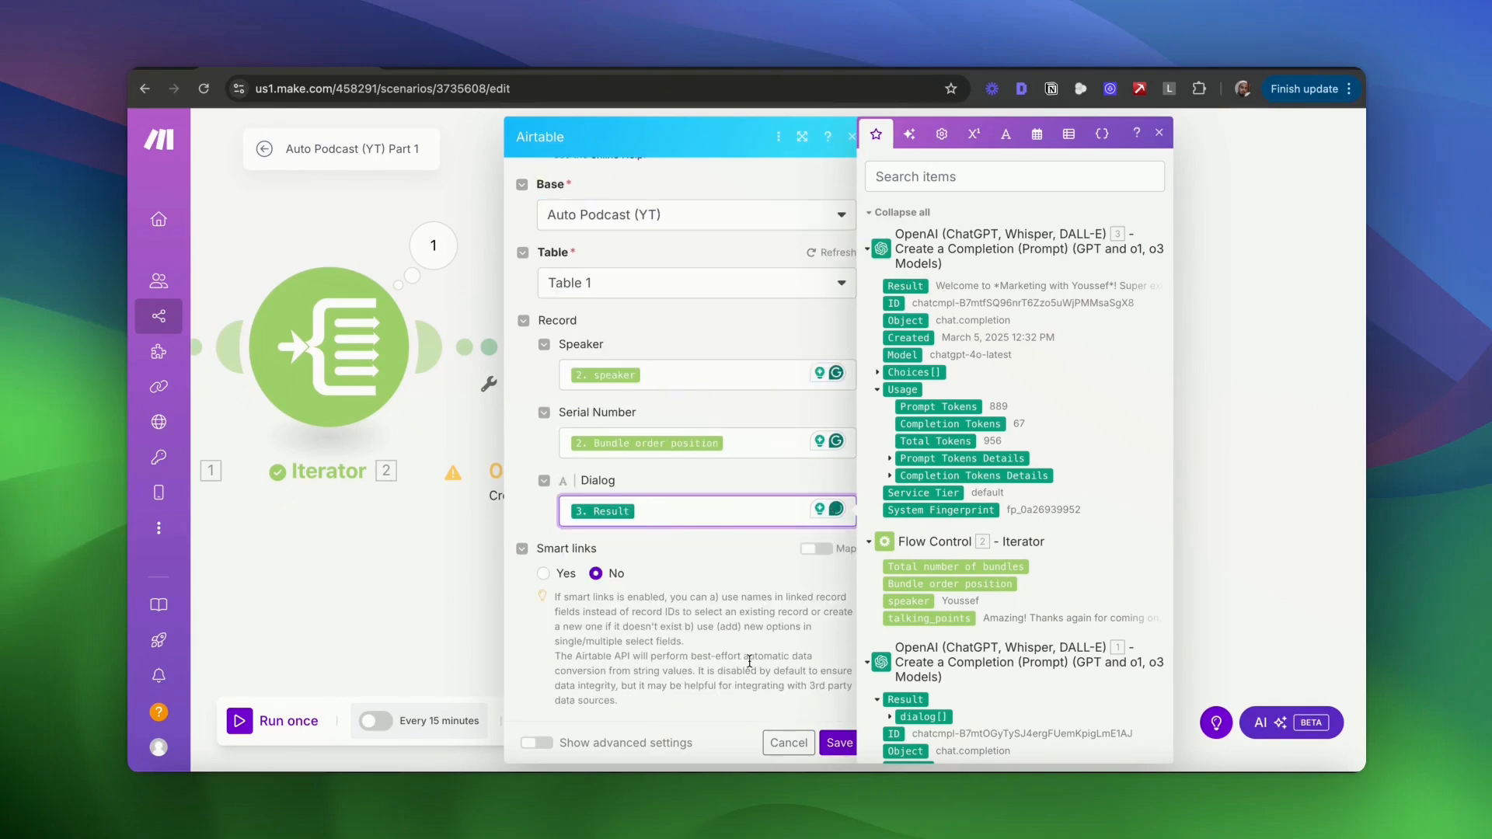
{"action": "left_click", "coordinate": [841, 744]}
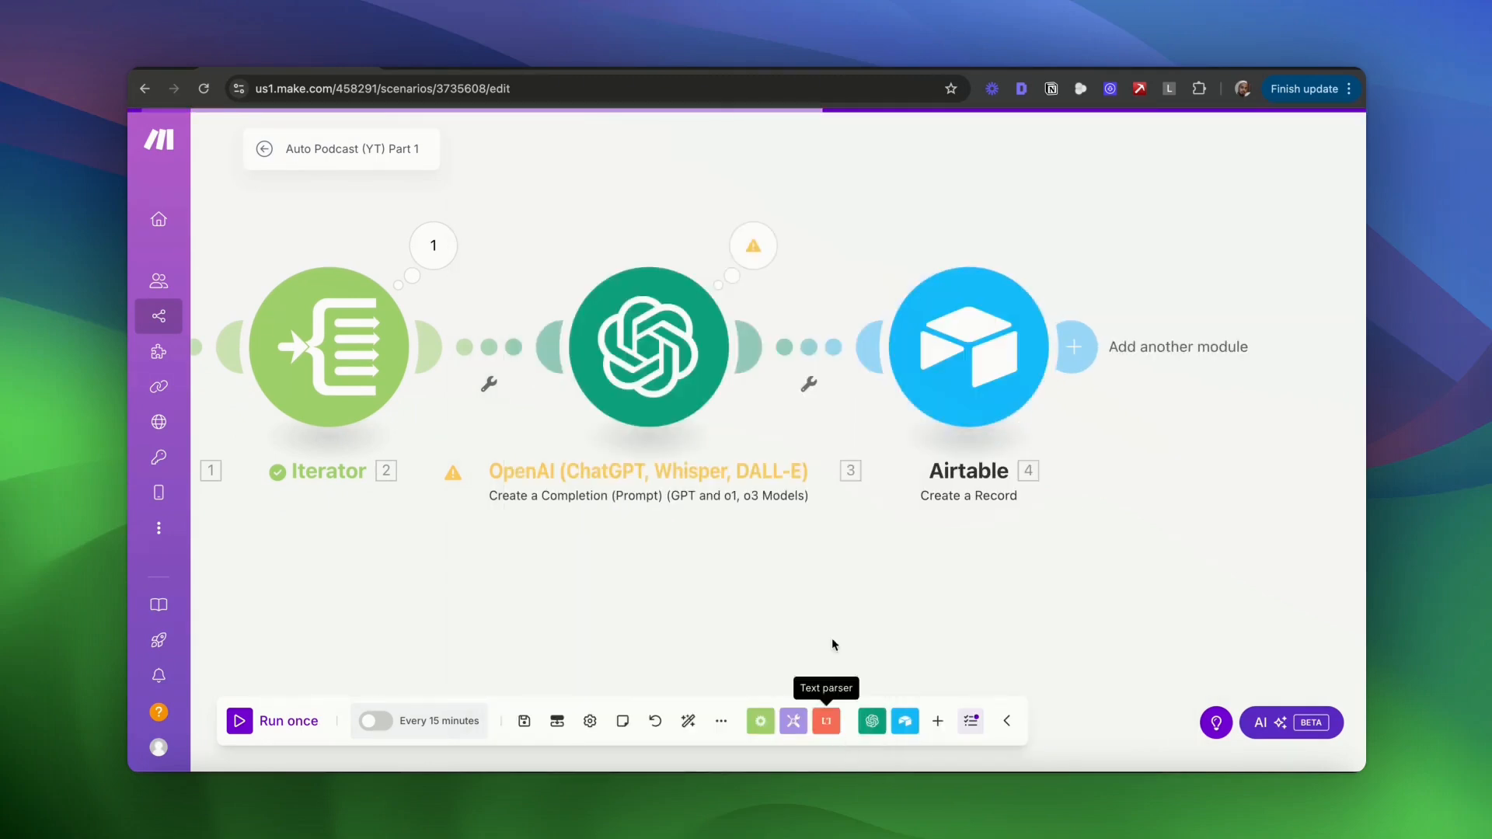
- Auto-align the scenario, run it once to push 14 records to Airtable, then switch to Airtable
{"action": "left_click_drag", "start_coordinate": [432, 554], "coordinate": [662, 560]}
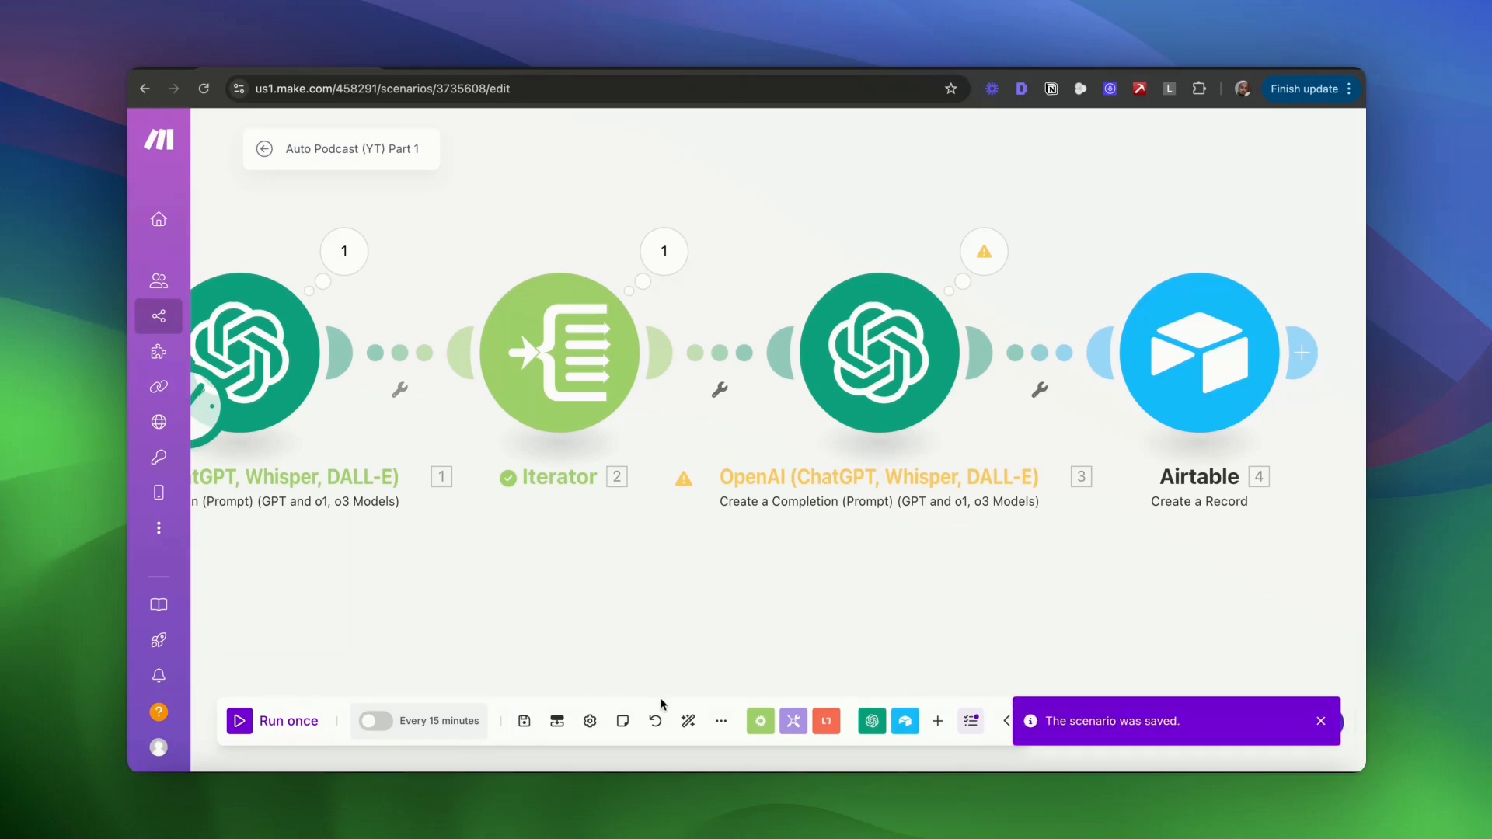
{"action": "left_click", "coordinate": [688, 721]}
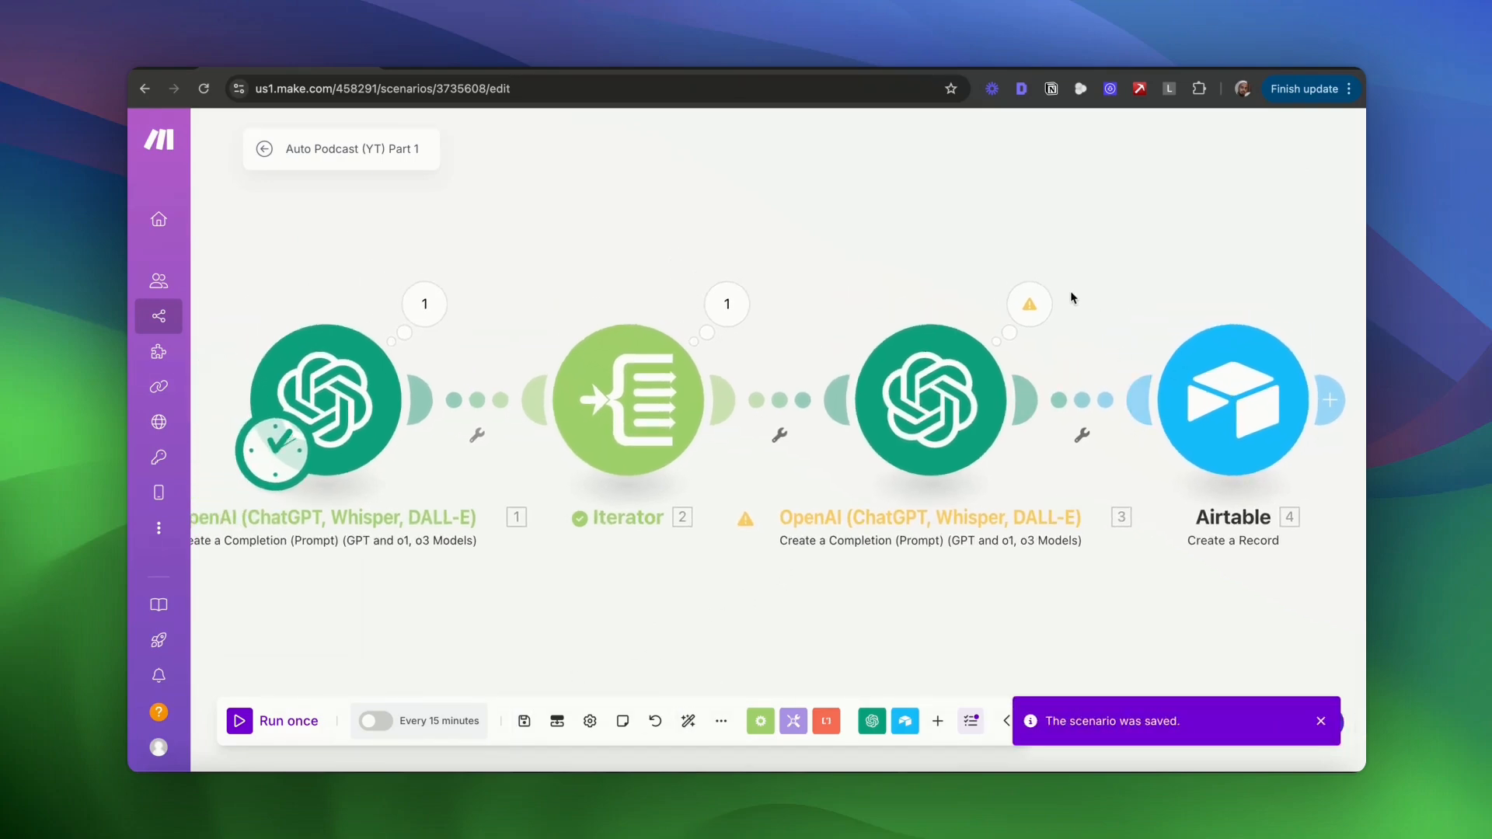
{"action": "left_click", "coordinate": [240, 722]}
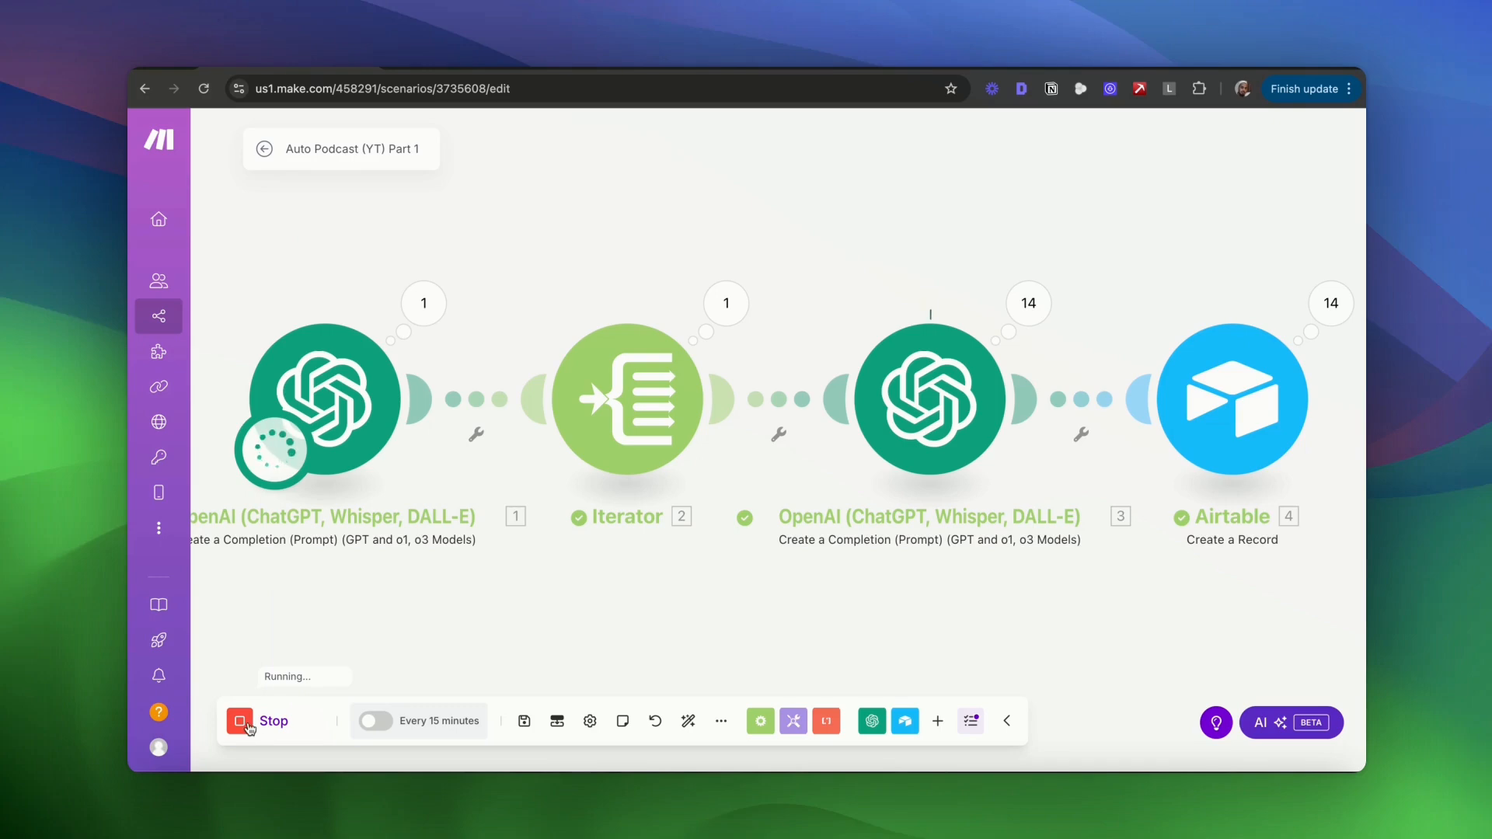
{"action": "left_click", "coordinate": [243, 726]}
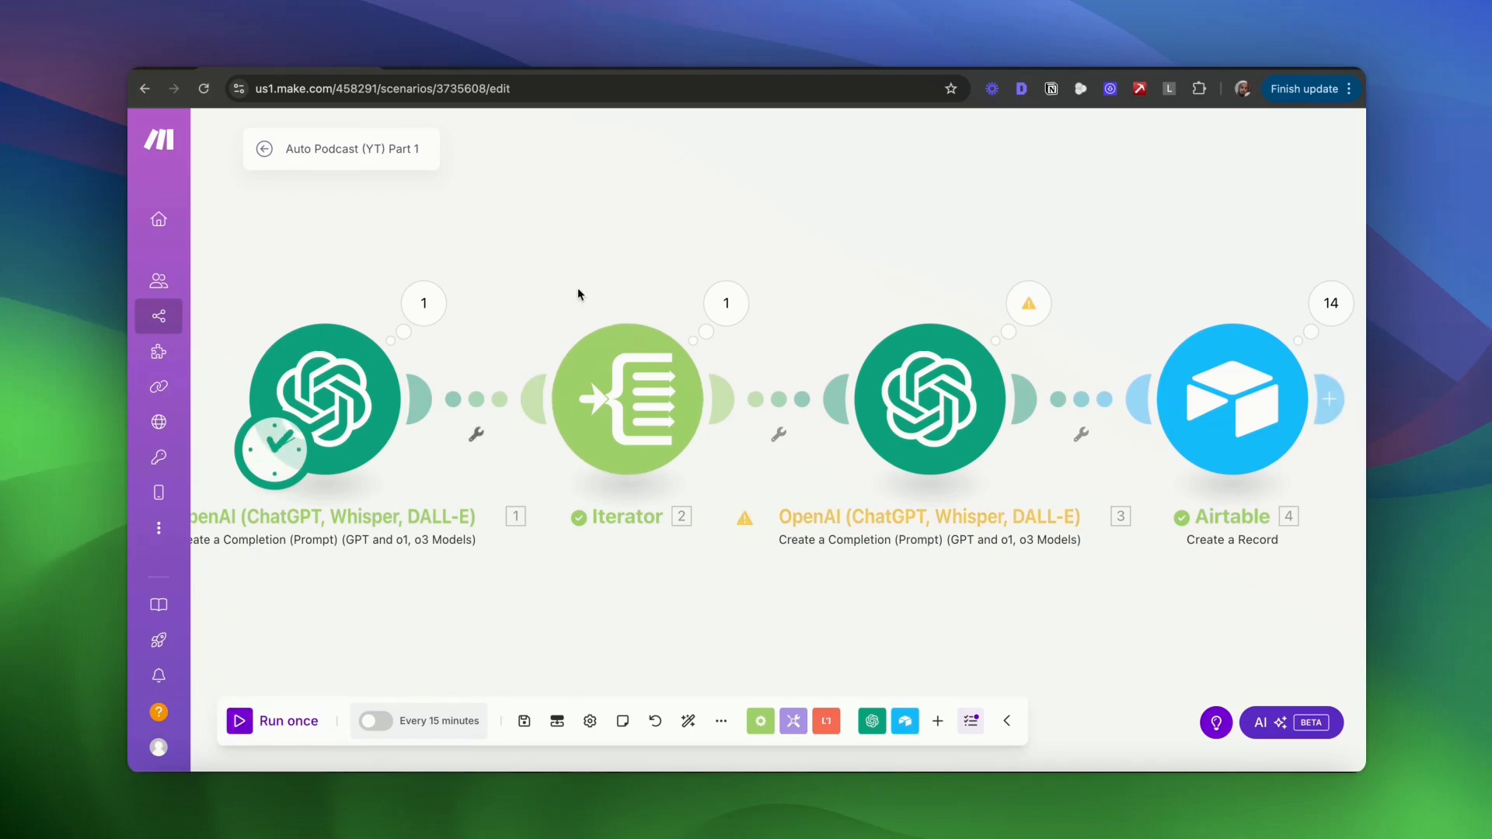
{"action": "left_click", "coordinate": [478, 68]}
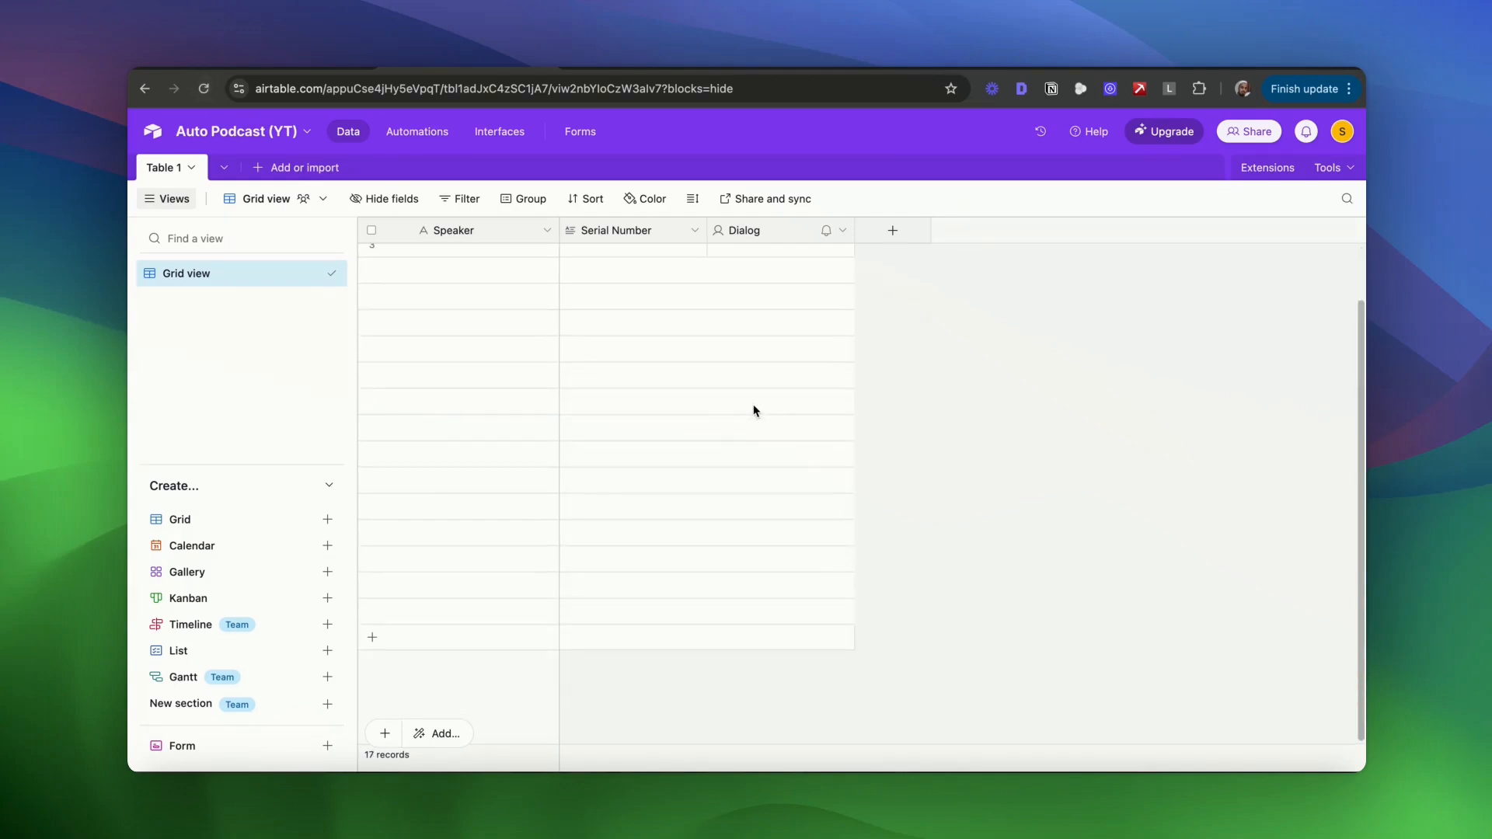
- Reload the Airtable base and delete the three empty records from Table 1
{"action": "left_click", "coordinate": [203, 90]}
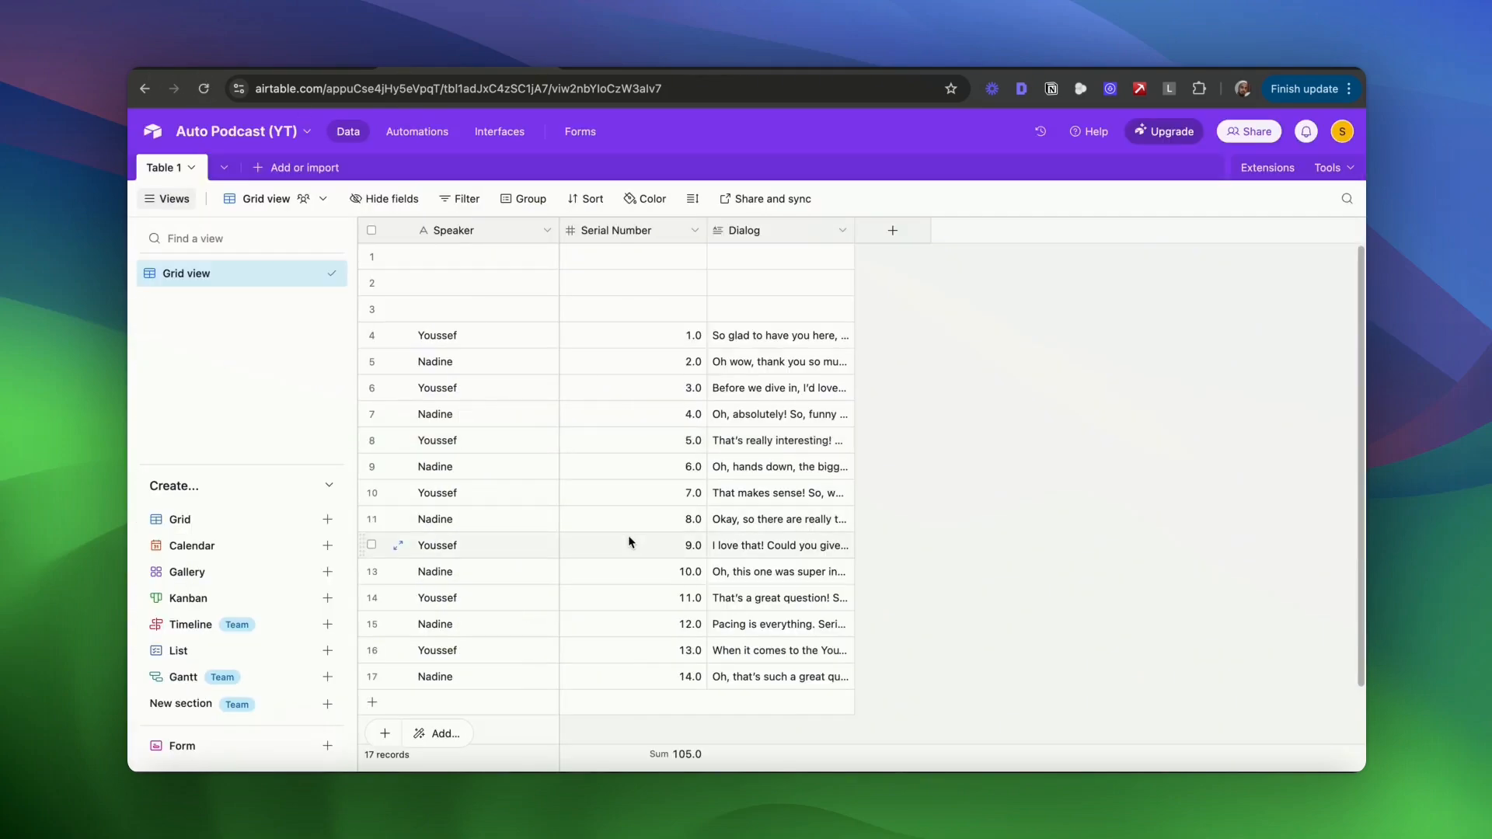
{"action": "left_click", "coordinate": [371, 255]}
{"action": "left_click", "coordinate": [372, 281]}
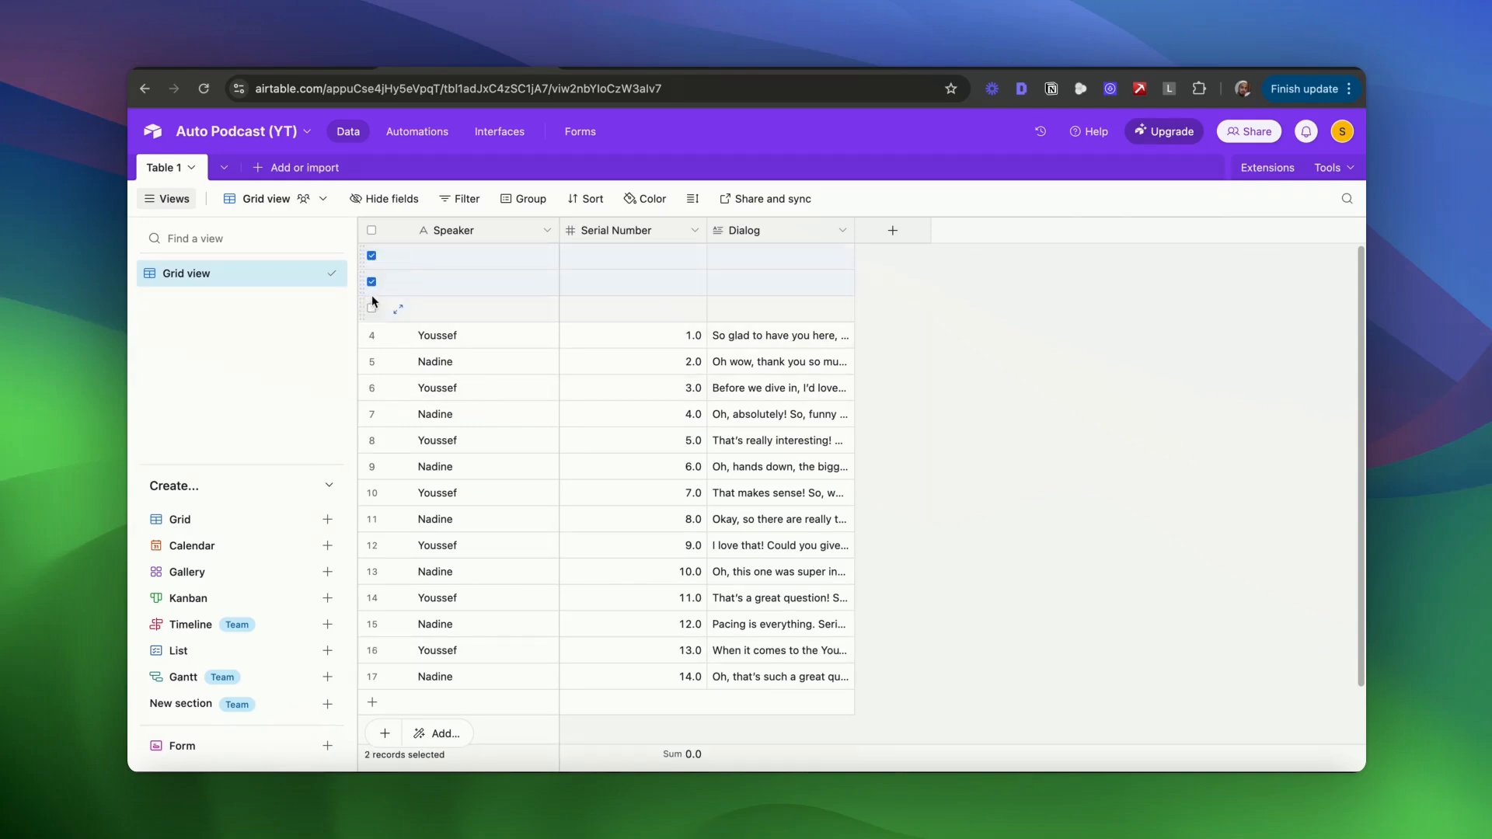
{"action": "right_click", "coordinate": [476, 300]}
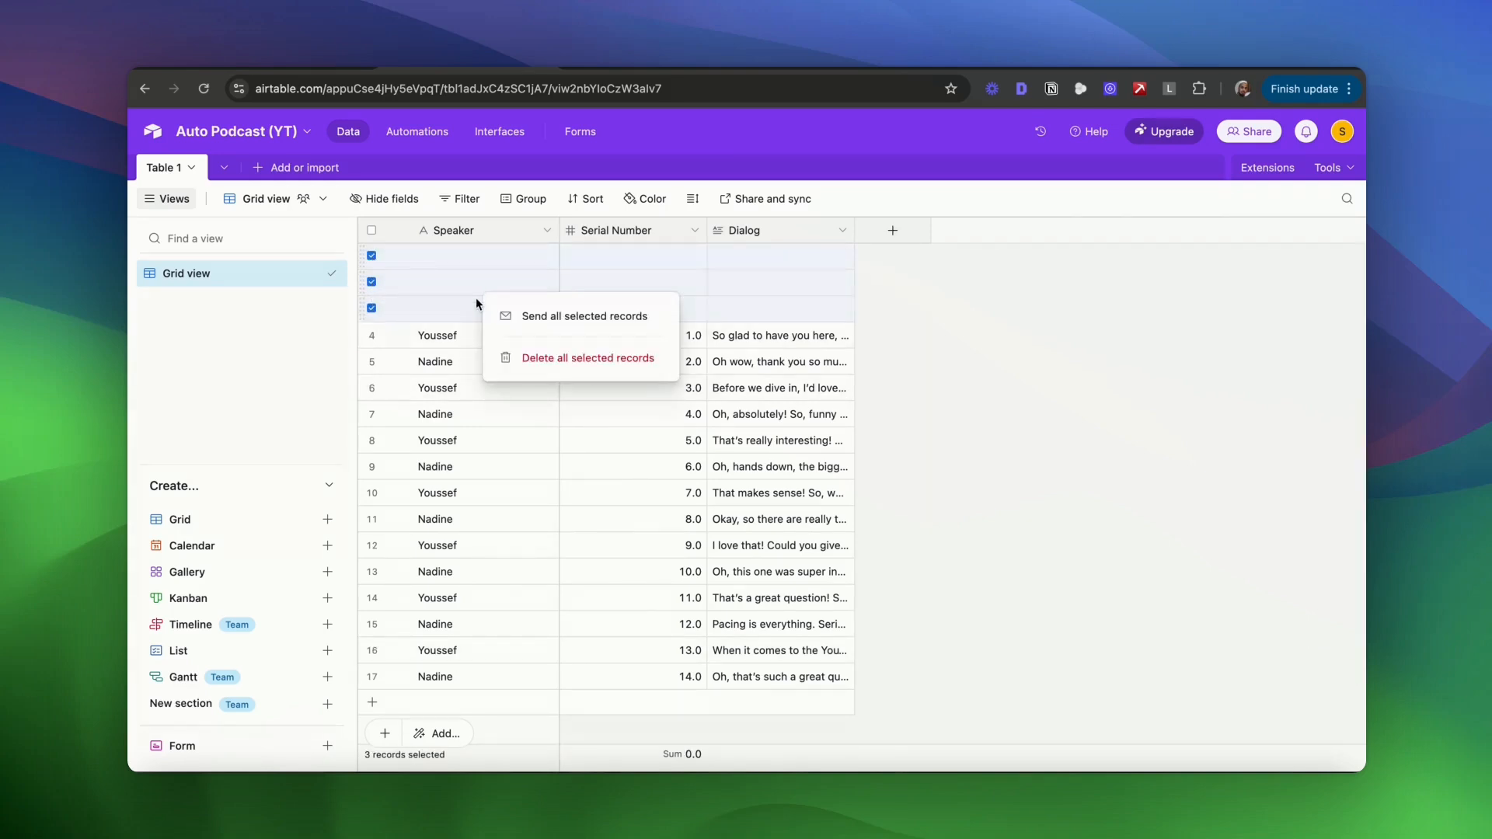
{"action": "left_click", "coordinate": [511, 356]}
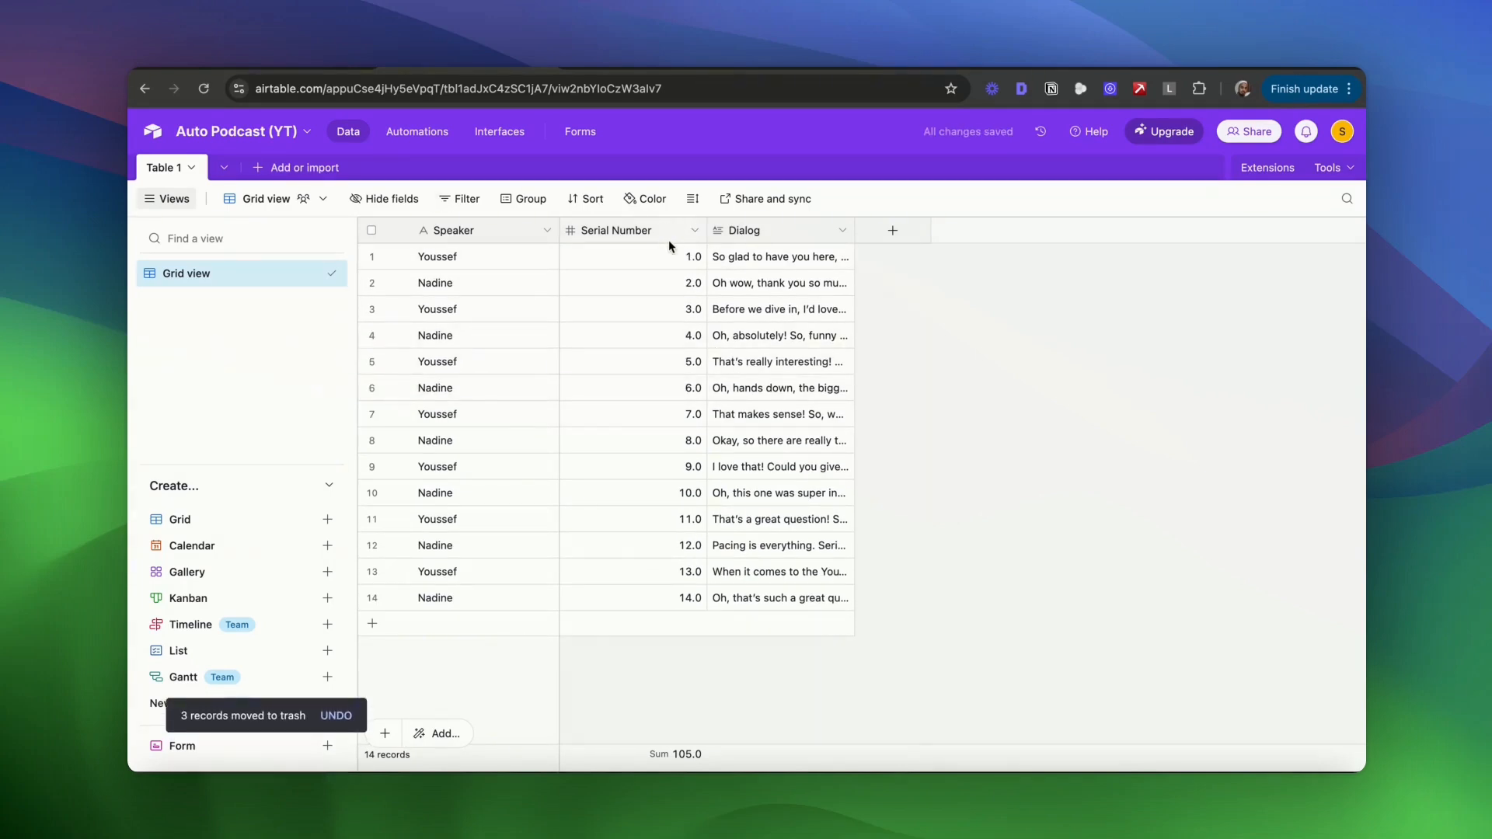
- Set the Serial Number field to 0 decimal places and widen the Dialog column
{"action": "left_click", "coordinate": [695, 230]}
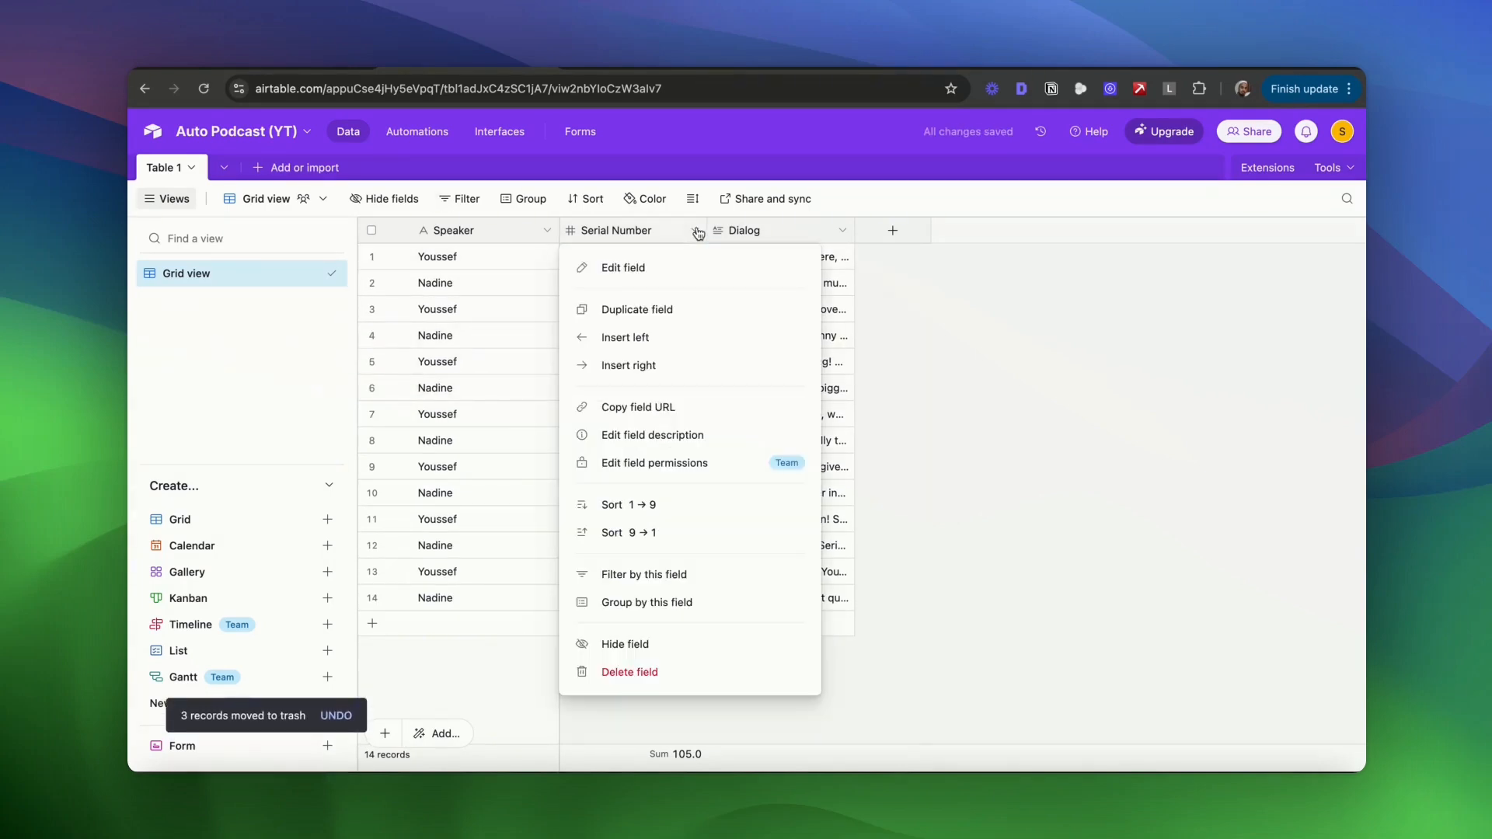
{"action": "left_click", "coordinate": [665, 266]}
{"action": "scroll", "coordinate": [746, 492], "scroll_direction": "down", "scroll_amount": 2}
{"action": "left_click", "coordinate": [743, 461]}
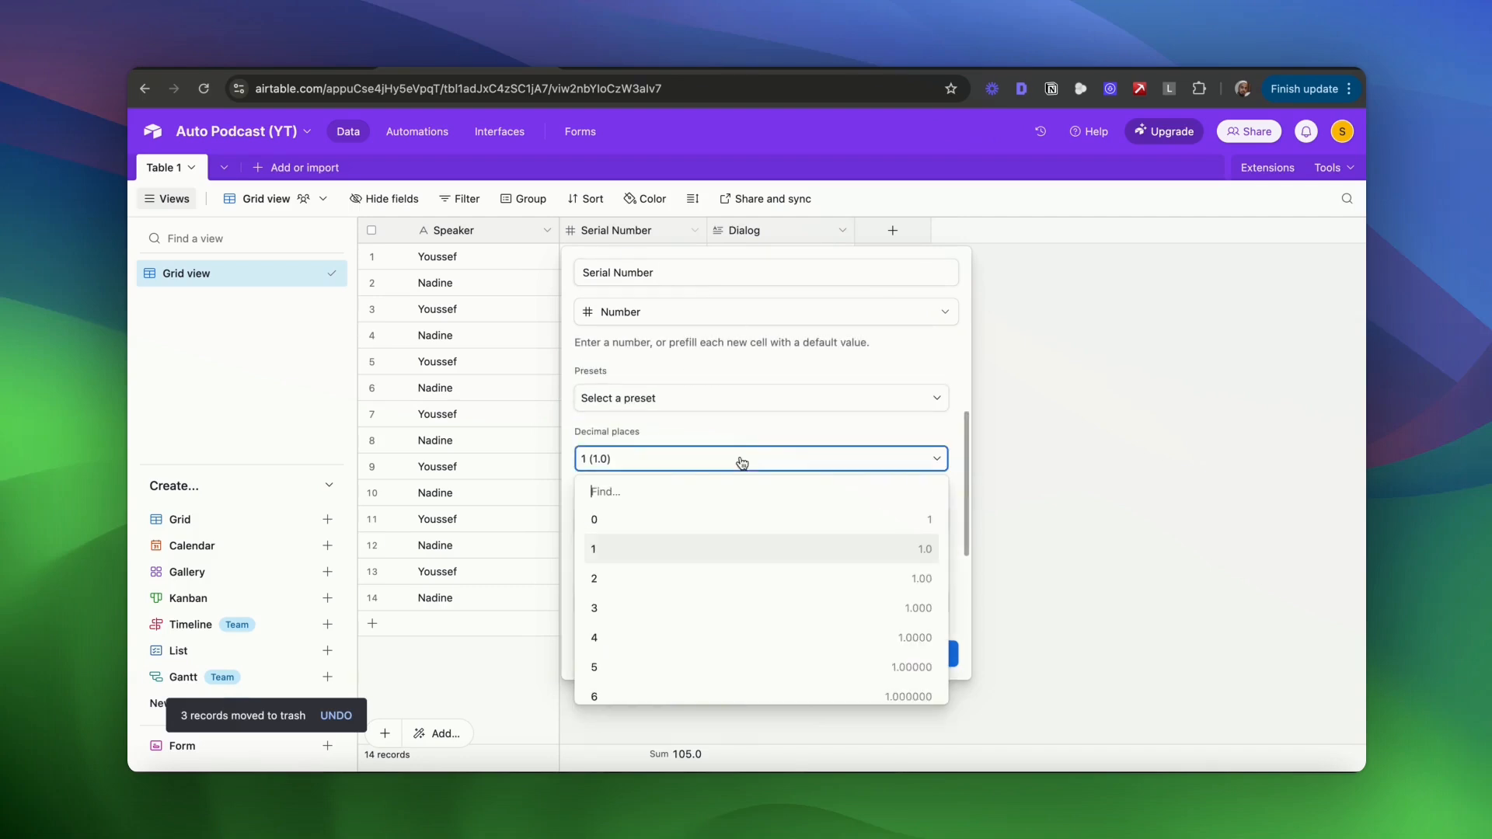
{"action": "left_click", "coordinate": [655, 520]}
{"action": "left_click", "coordinate": [938, 657]}
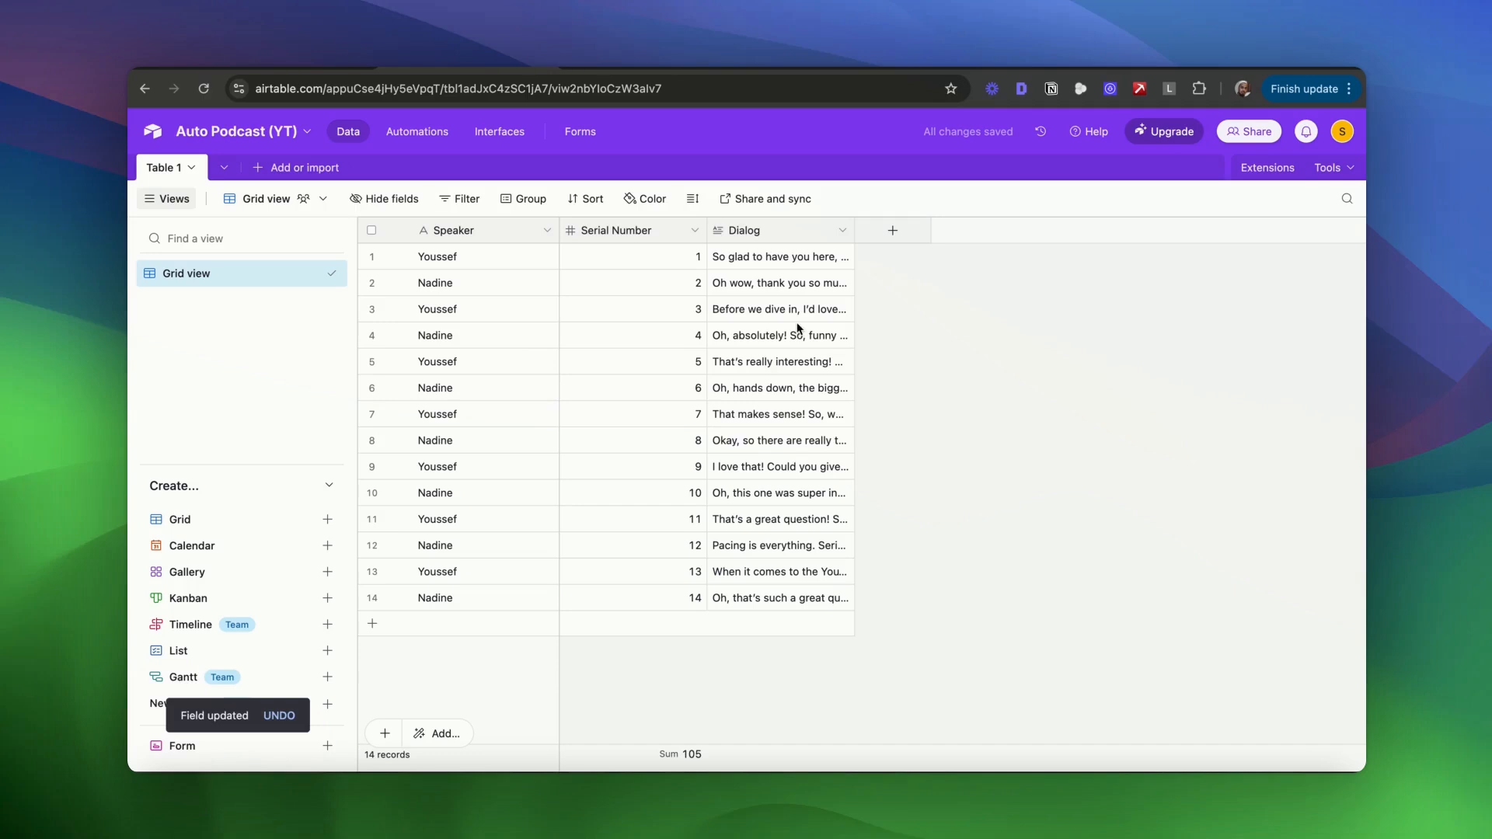
{"action": "left_click_drag", "start_coordinate": [853, 226], "coordinate": [1211, 254]}
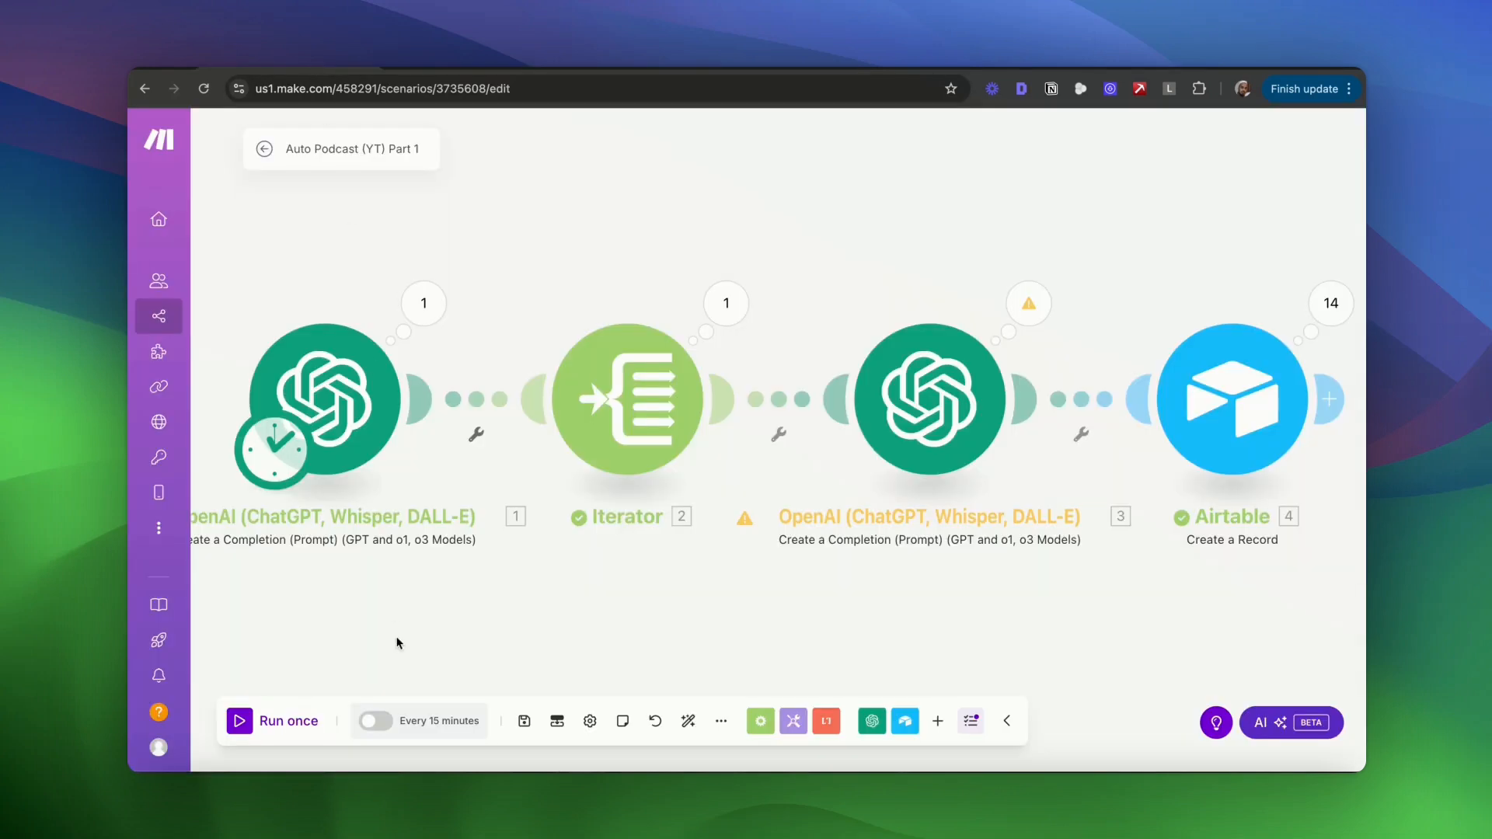
- Save the Part 1 scenario, go back to All scenarios, and create a new scenario
{"action": "left_click", "coordinate": [525, 722]}
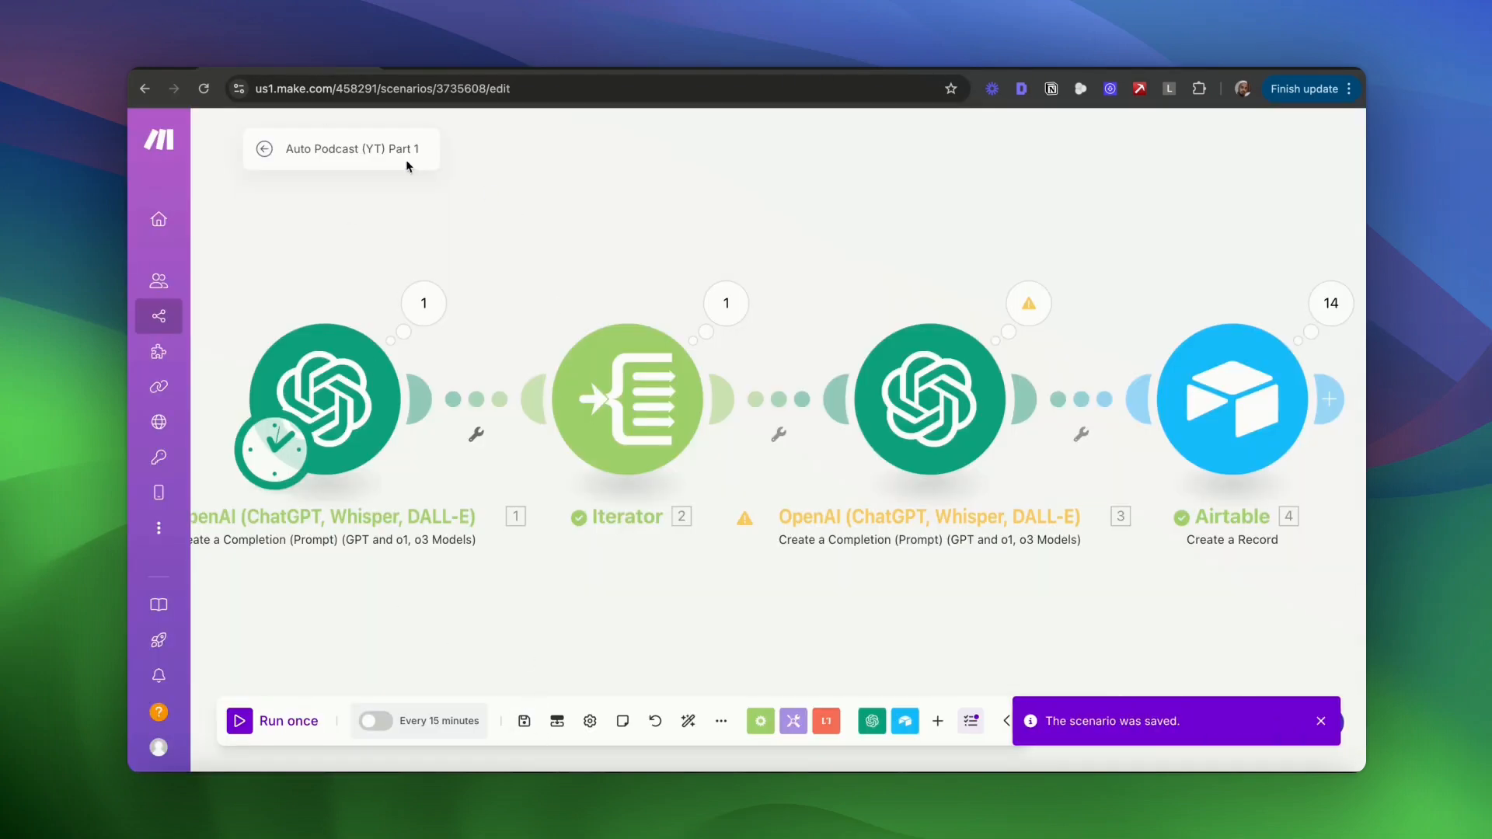
{"action": "left_click", "coordinate": [263, 150]}
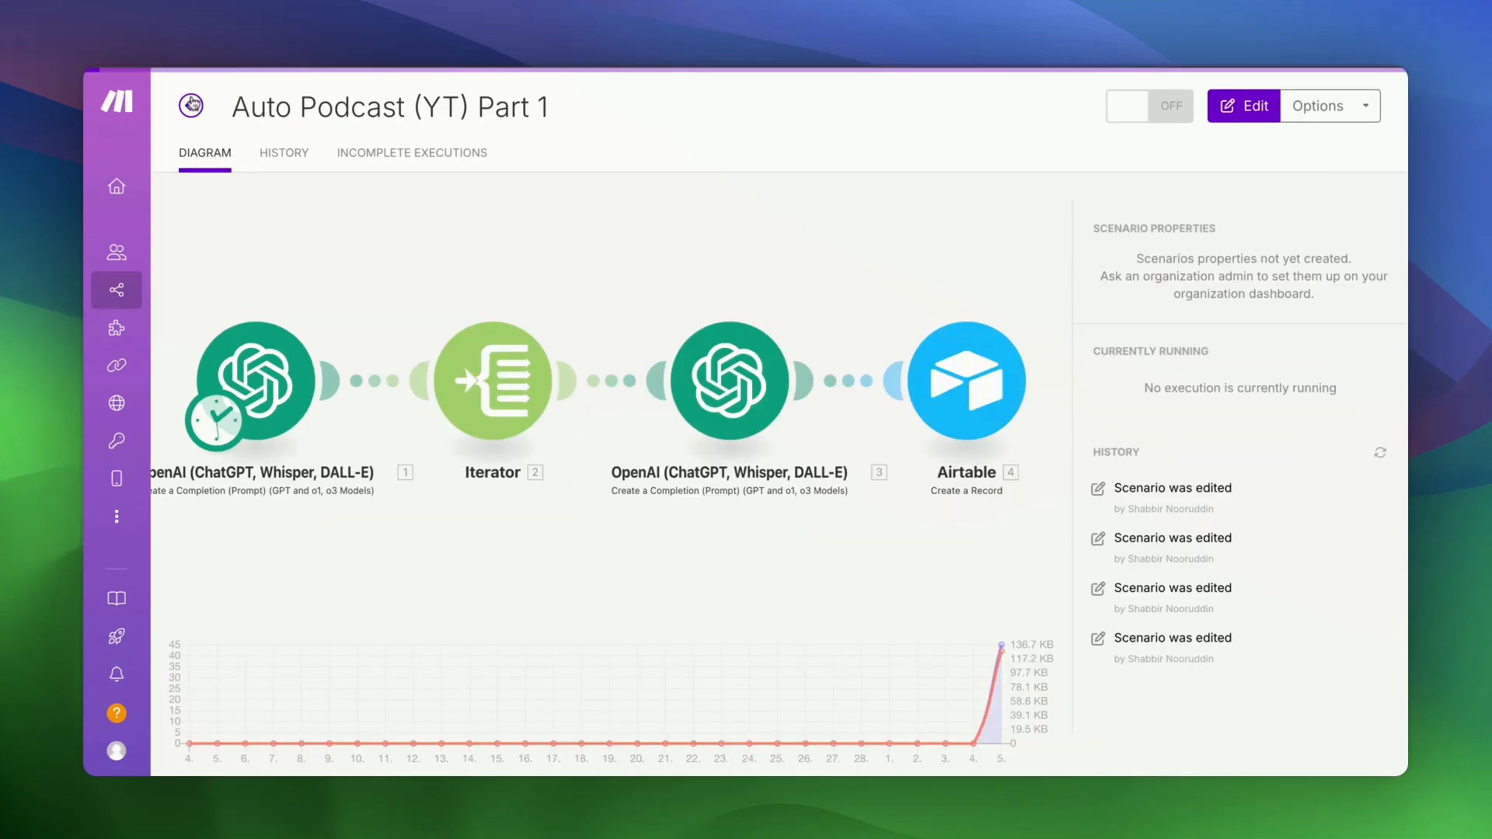
{"action": "left_click", "coordinate": [192, 103]}
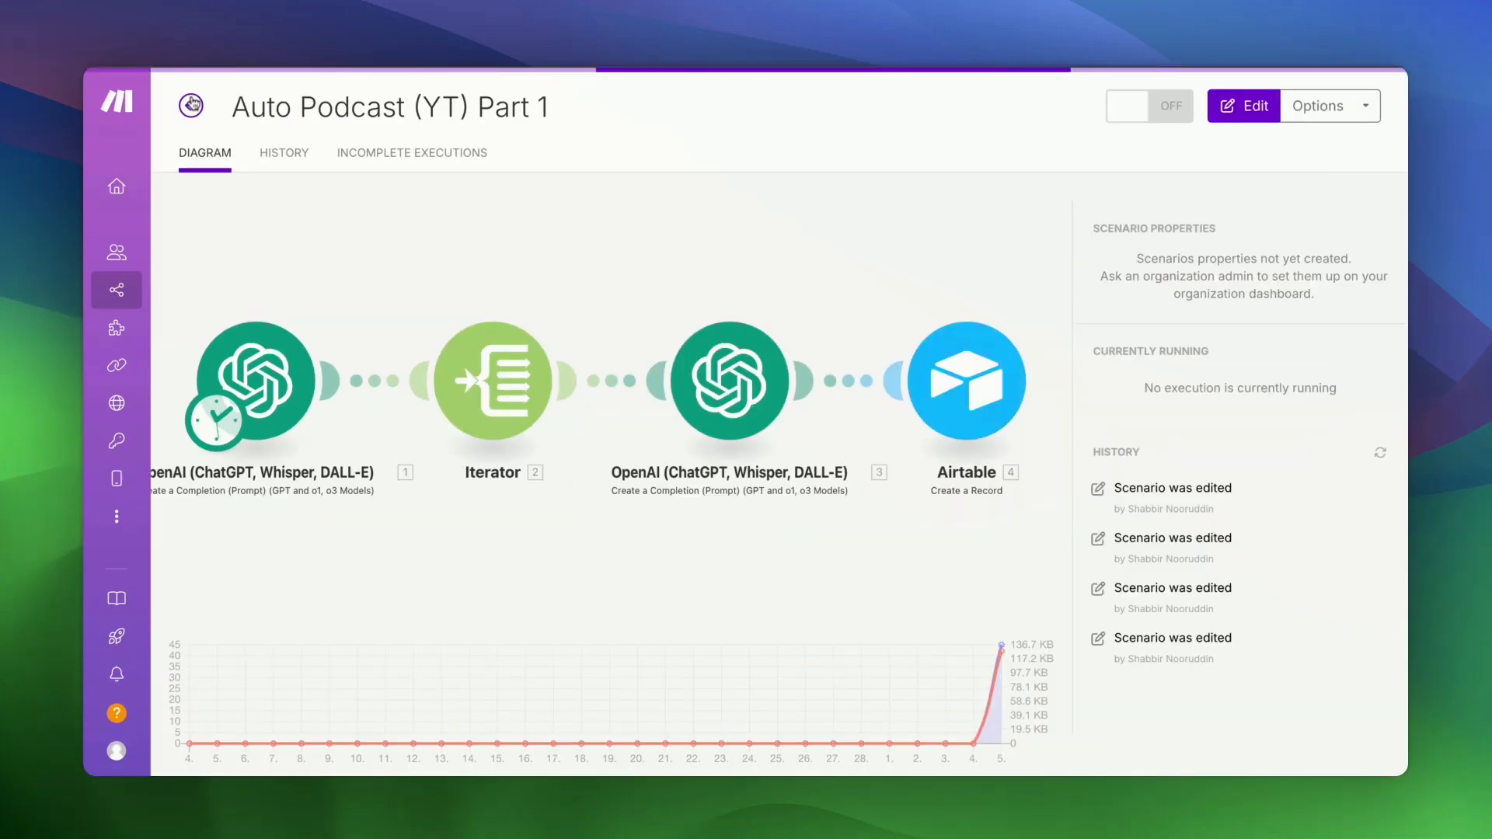
{"action": "left_click", "coordinate": [1271, 114]}
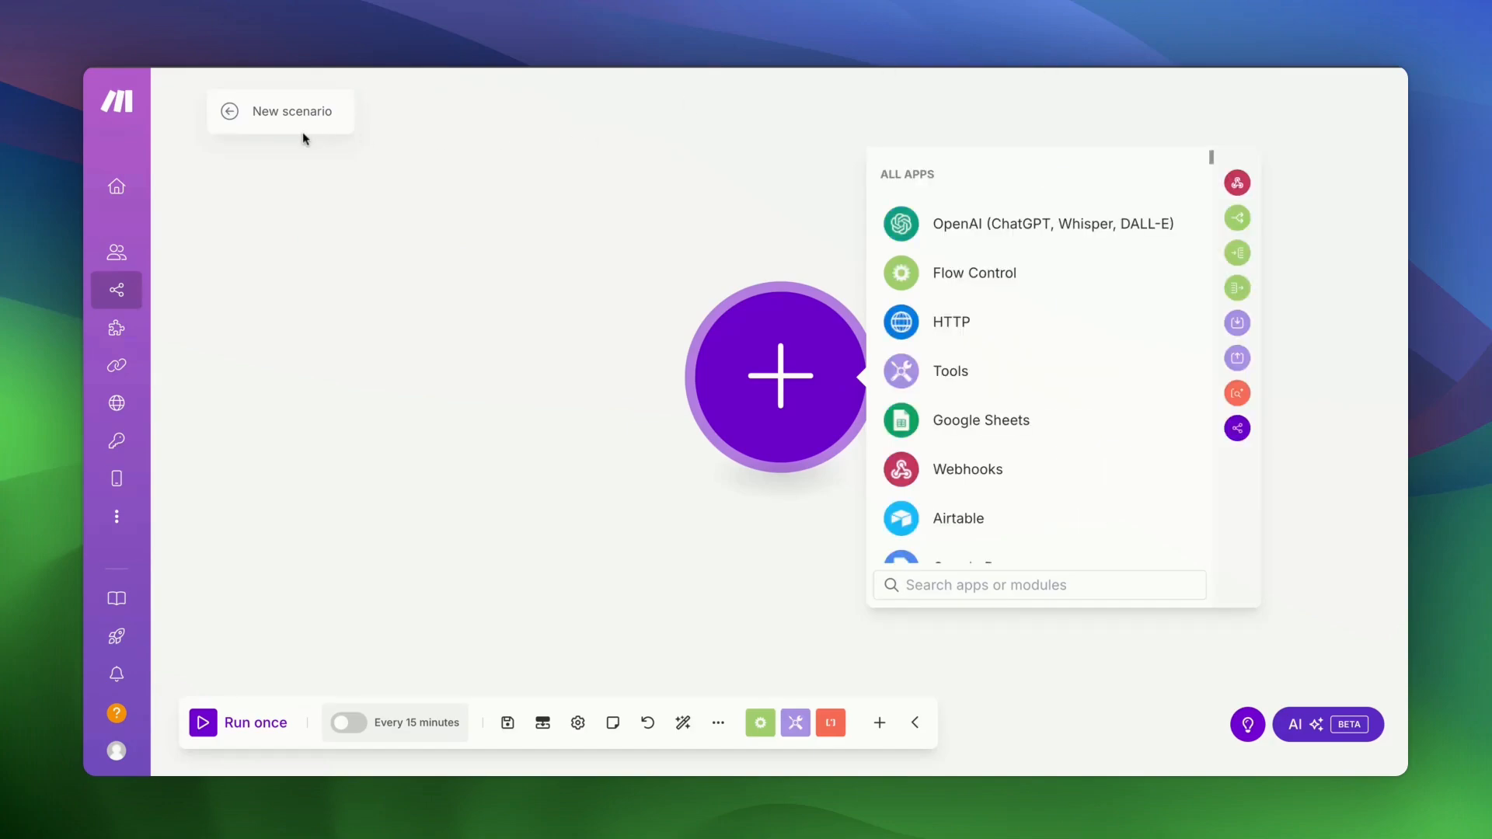
- Rename the new scenario to 'Auto Podcast (YT) Part 2'
{"action": "left_click", "coordinate": [301, 118]}
{"action": "type", "text": "Au"}
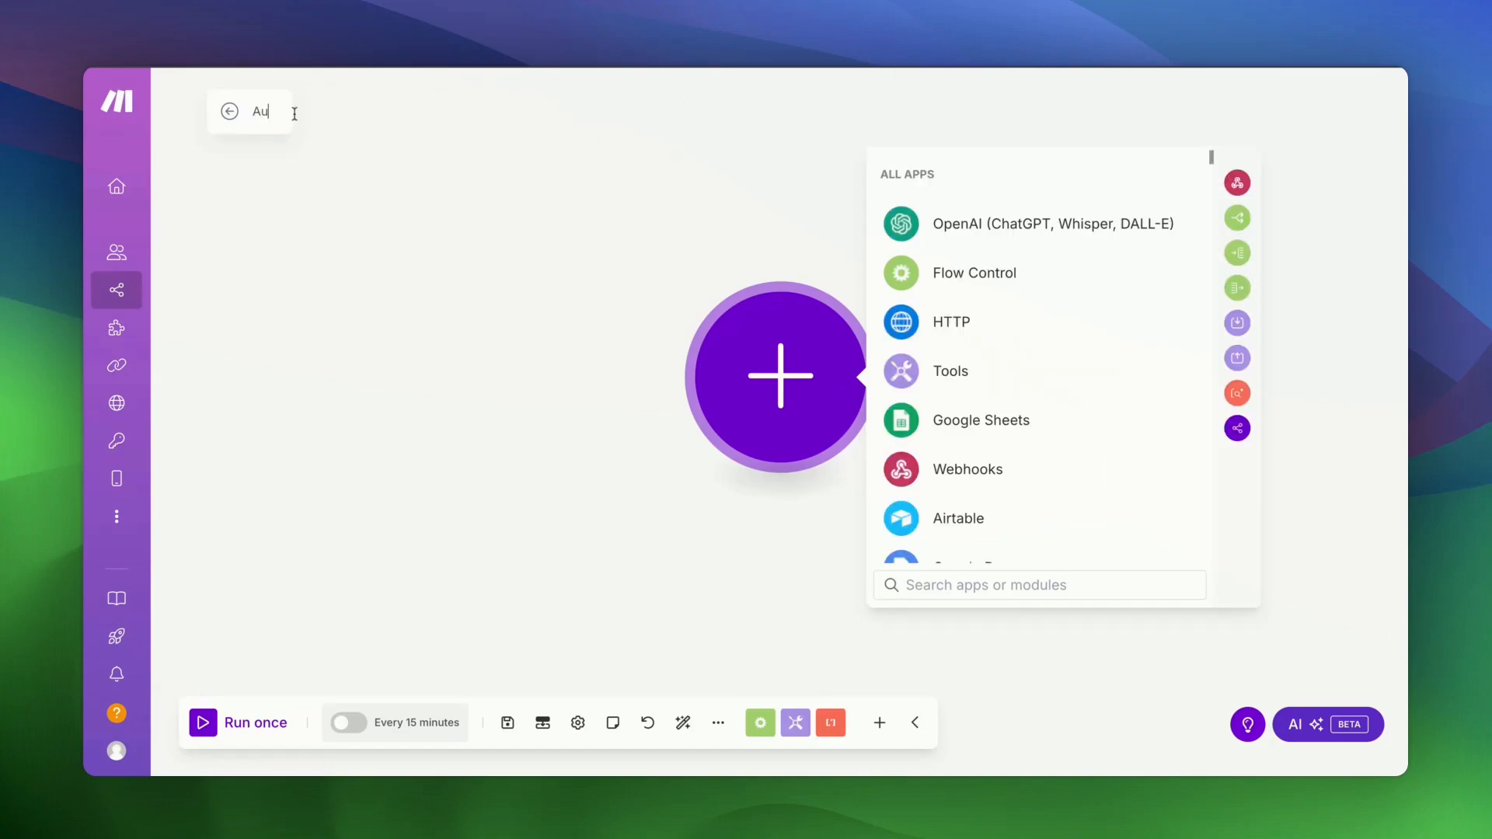
{"action": "type", "text": "to Podcast (YT"}
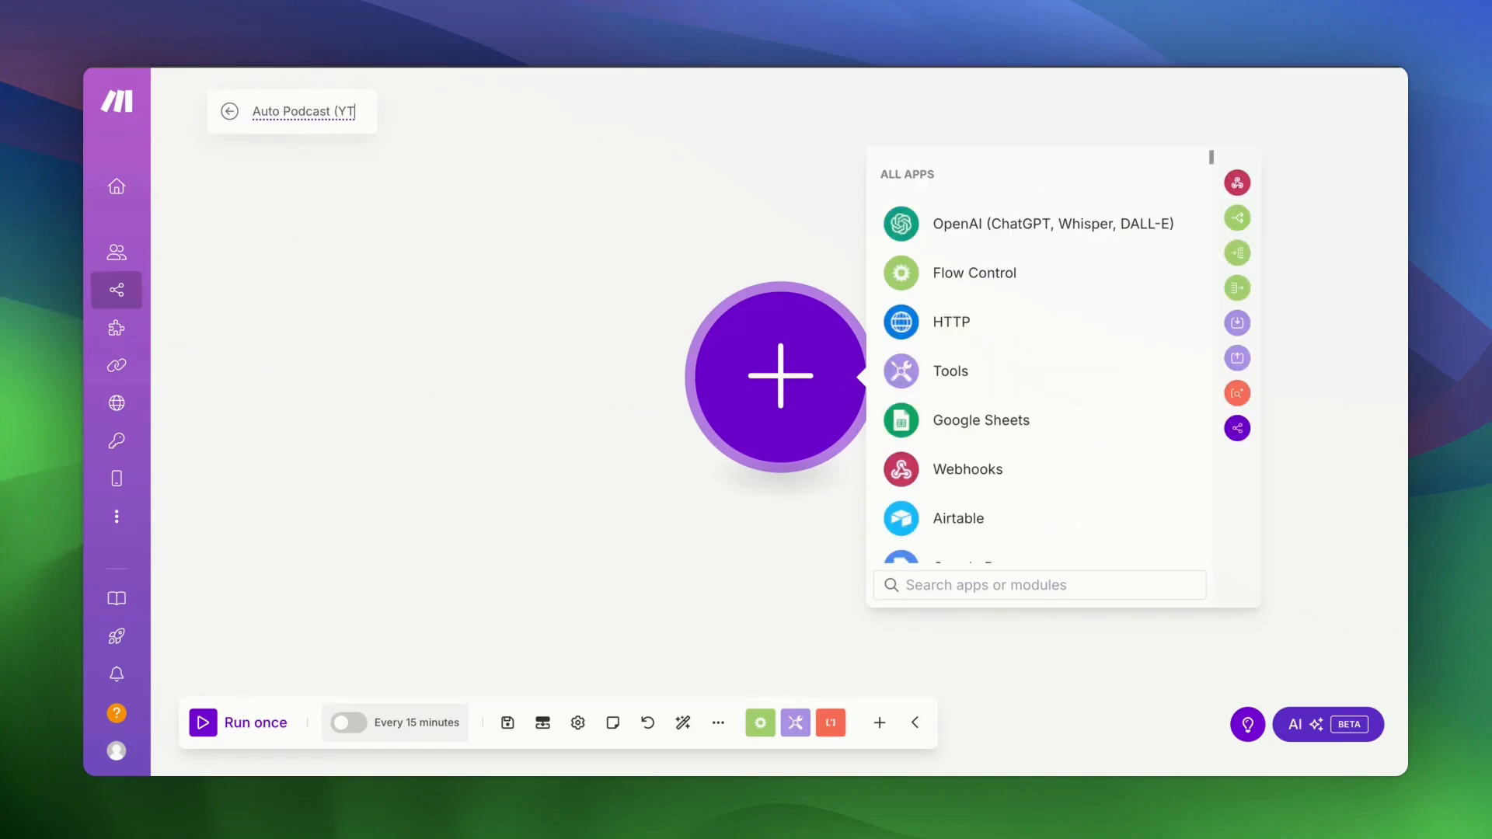
{"action": "type", "text": ") Part 2"}
{"action": "key", "text": "Return"}
{"action": "left_click", "coordinate": [337, 351]}
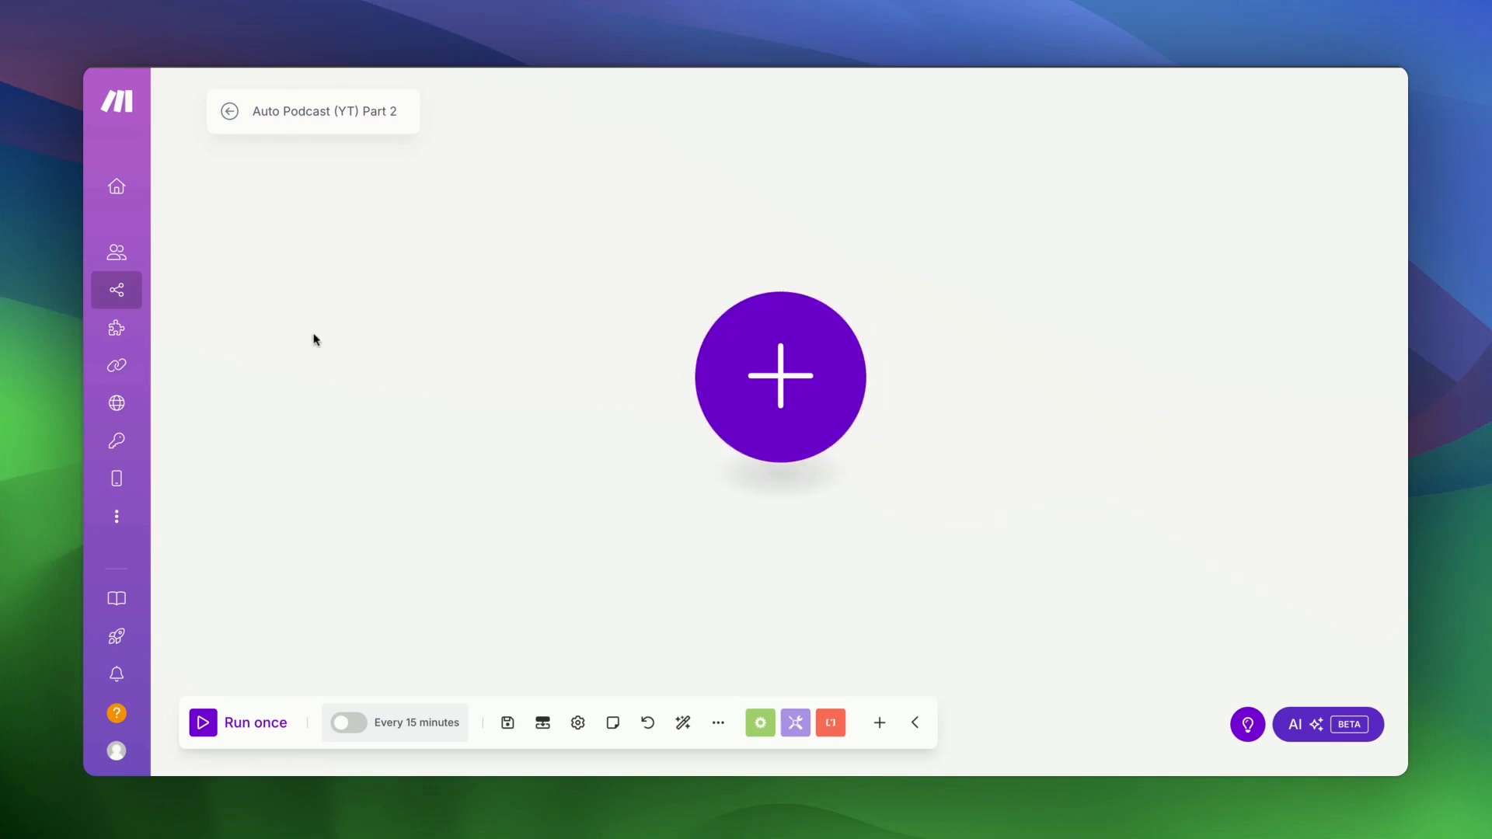
- Add an Airtable Search Records module using Podcast Connection, the Auto Podcast (YT) base, and Table 1
{"action": "left_click", "coordinate": [747, 372]}
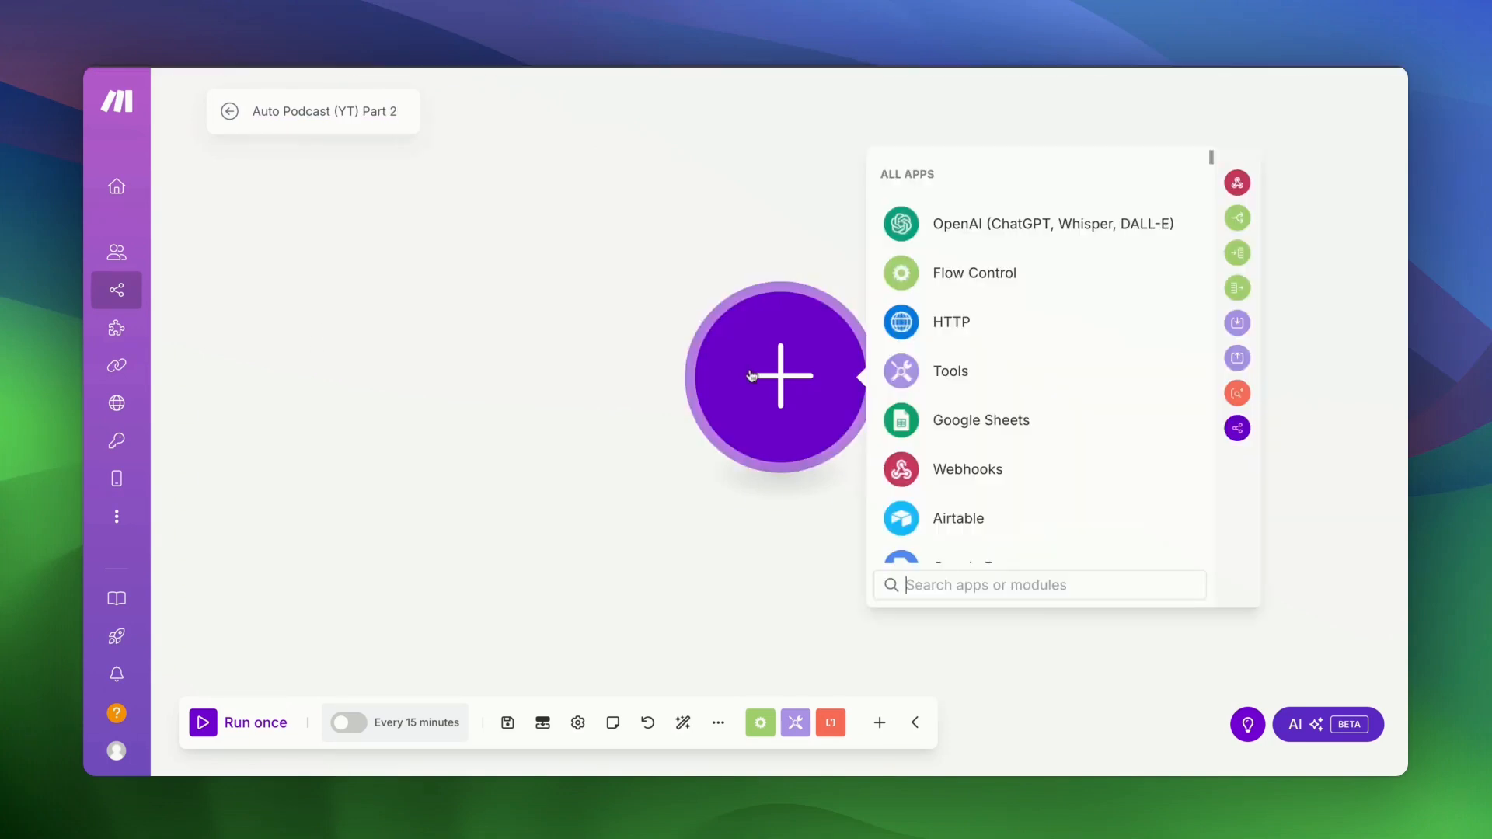
{"action": "left_click", "coordinate": [962, 513]}
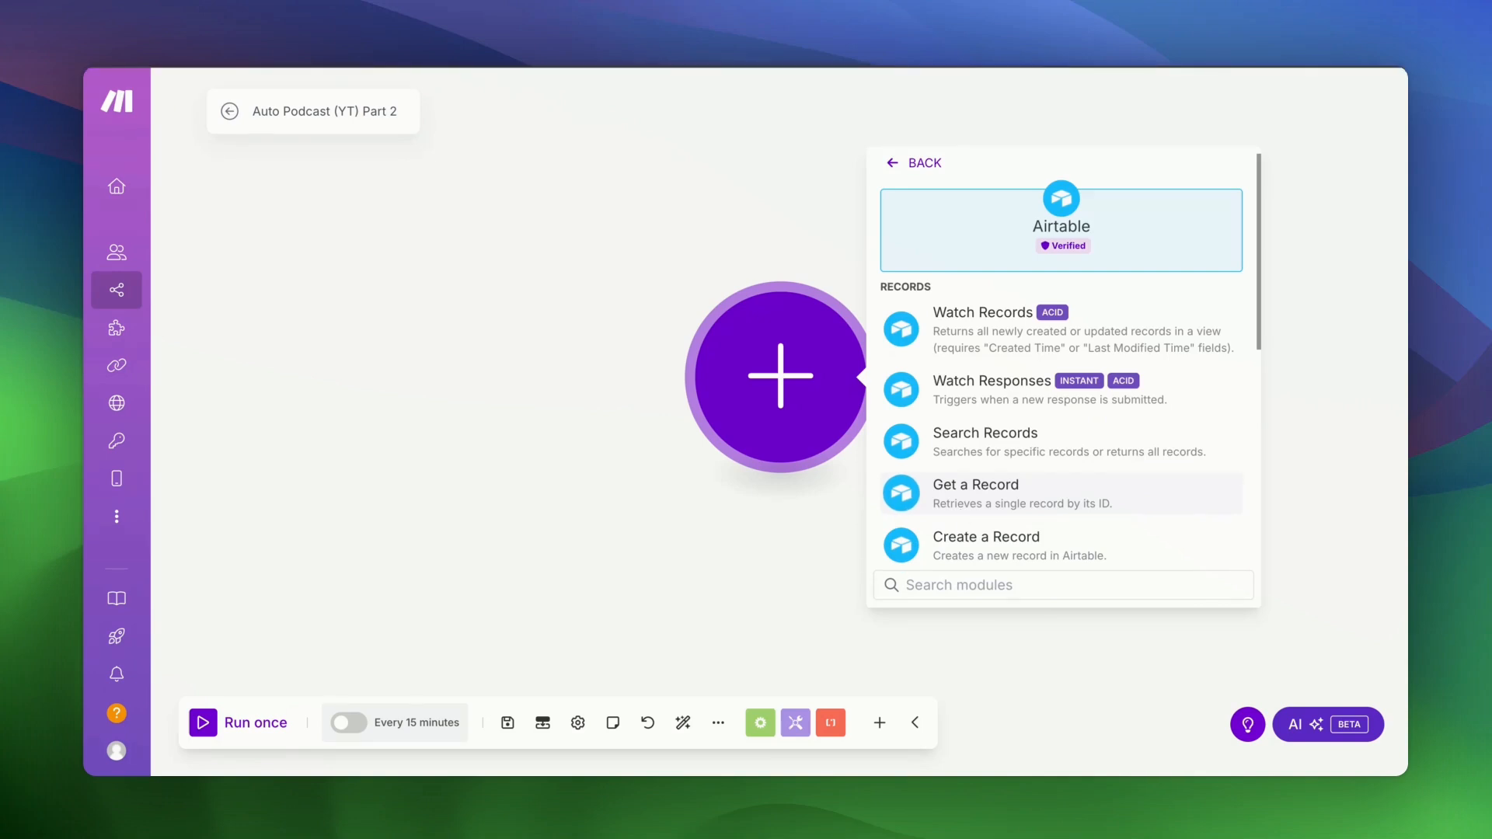
{"action": "scroll", "coordinate": [1062, 466], "scroll_direction": "down", "scroll_amount": 2}
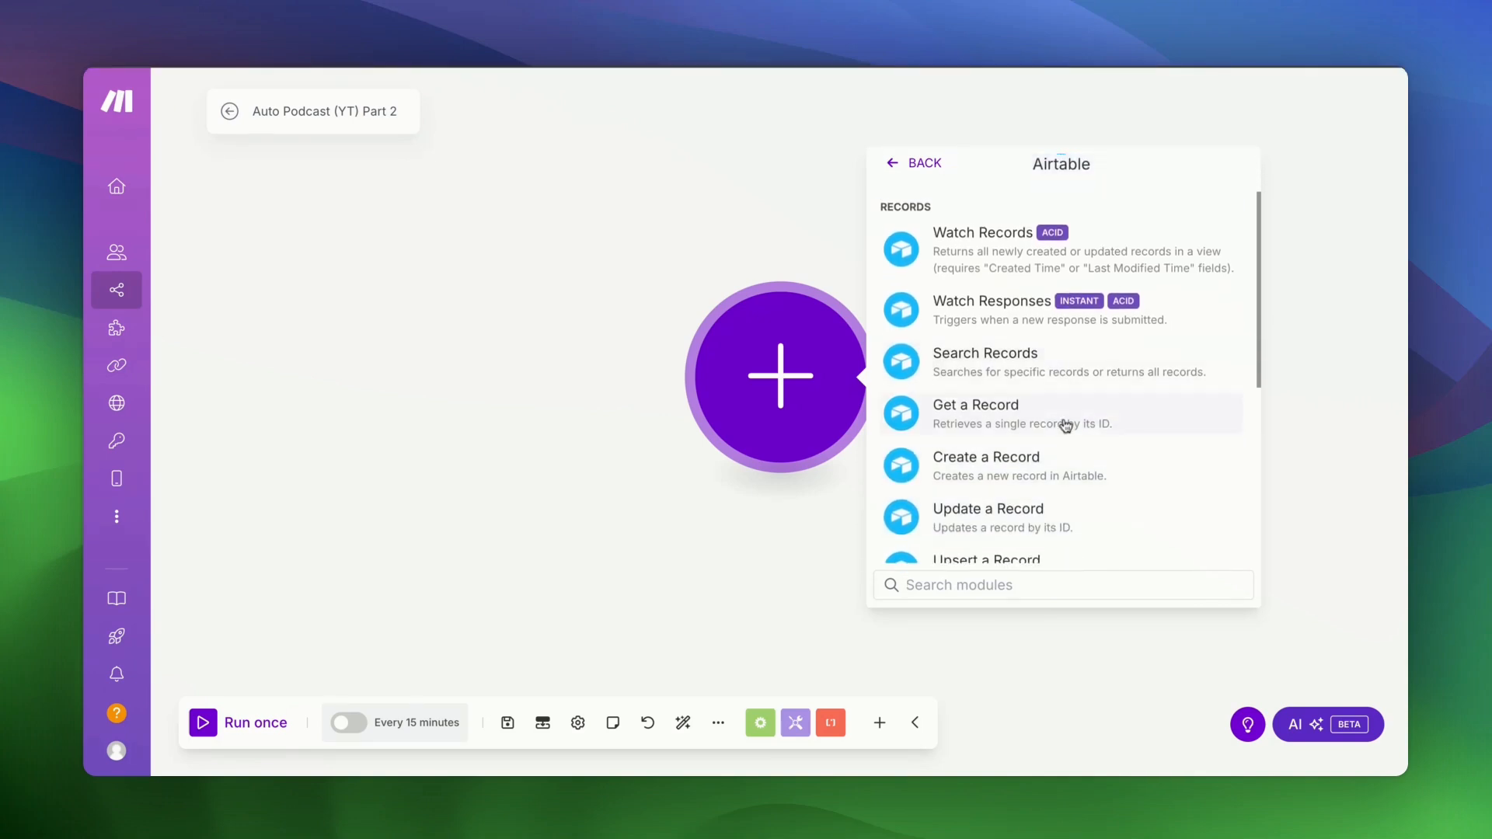
{"action": "left_click", "coordinate": [1066, 383]}
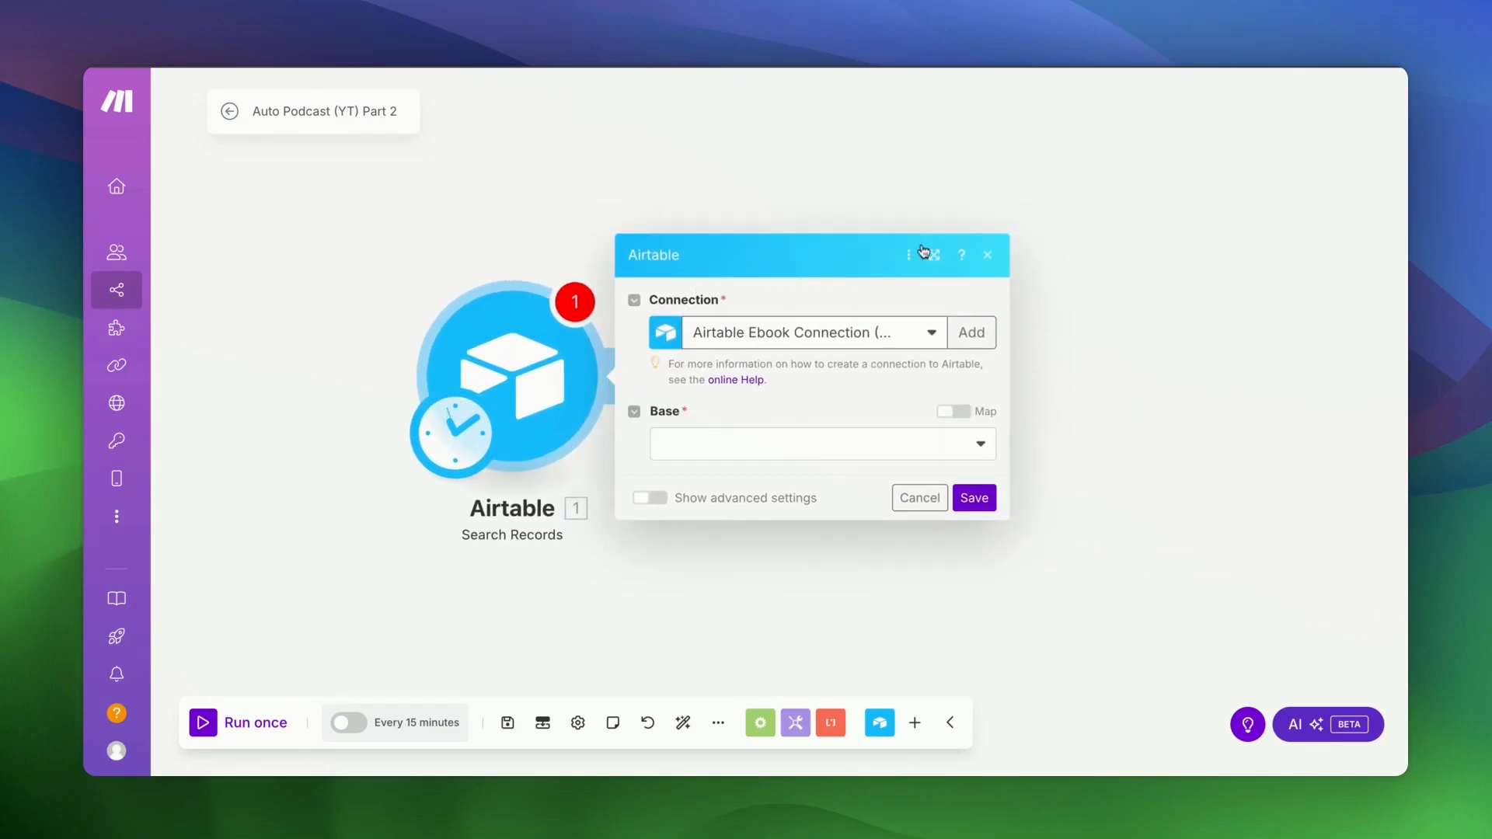
{"action": "left_click", "coordinate": [864, 346]}
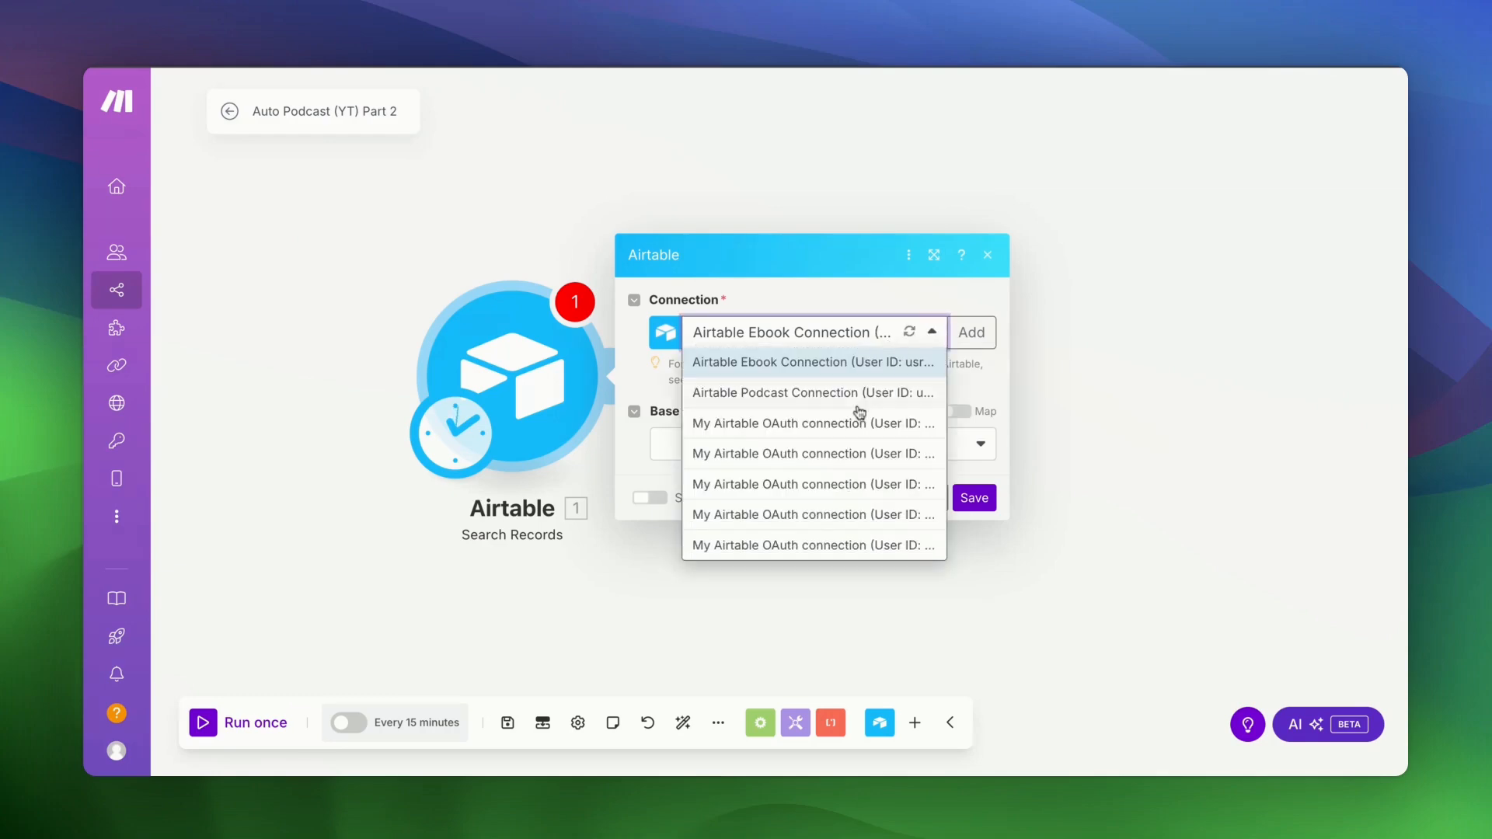
{"action": "left_click", "coordinate": [793, 394]}
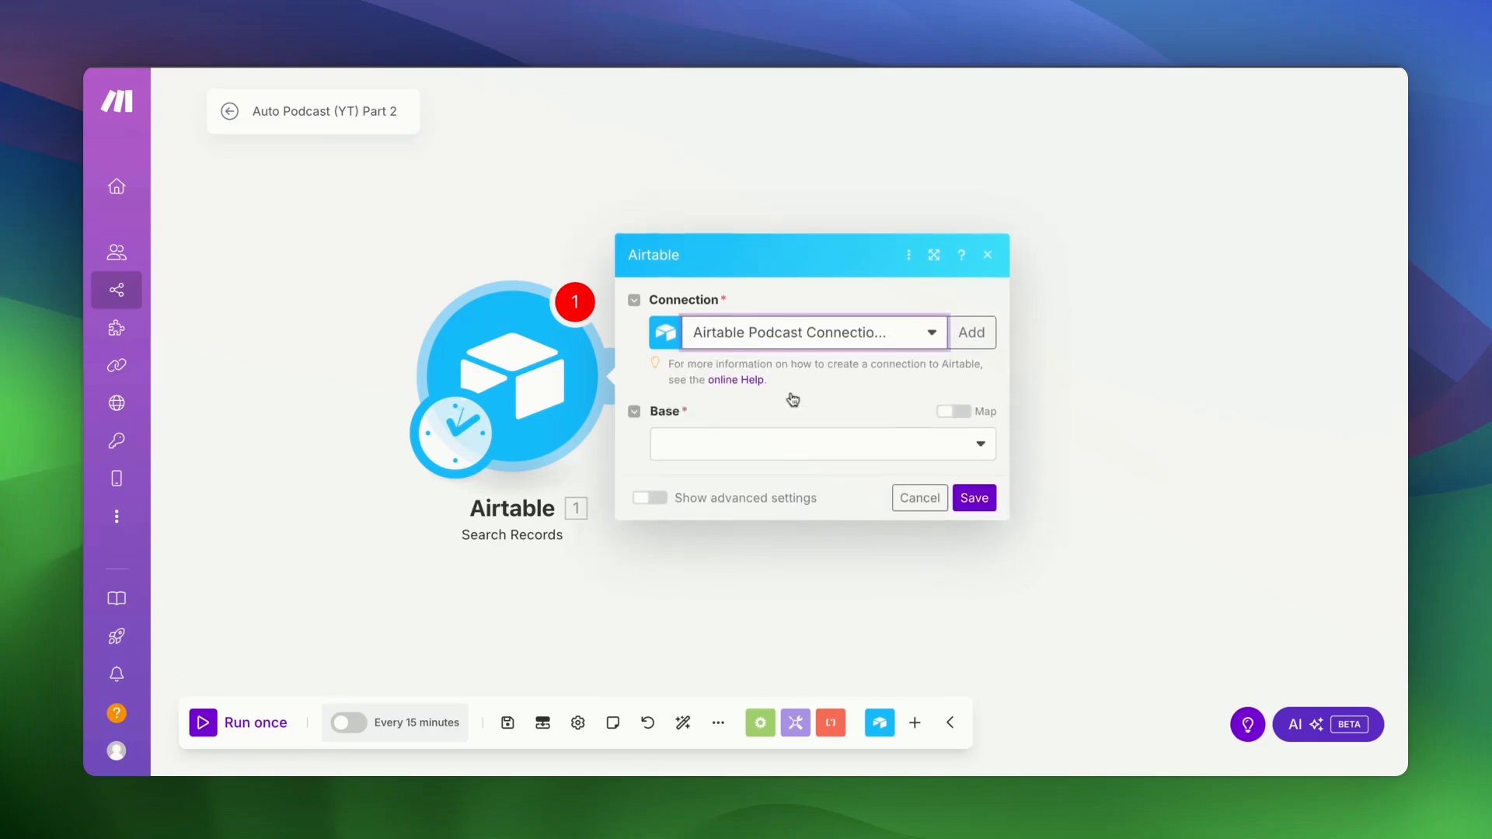
{"action": "left_click", "coordinate": [804, 447]}
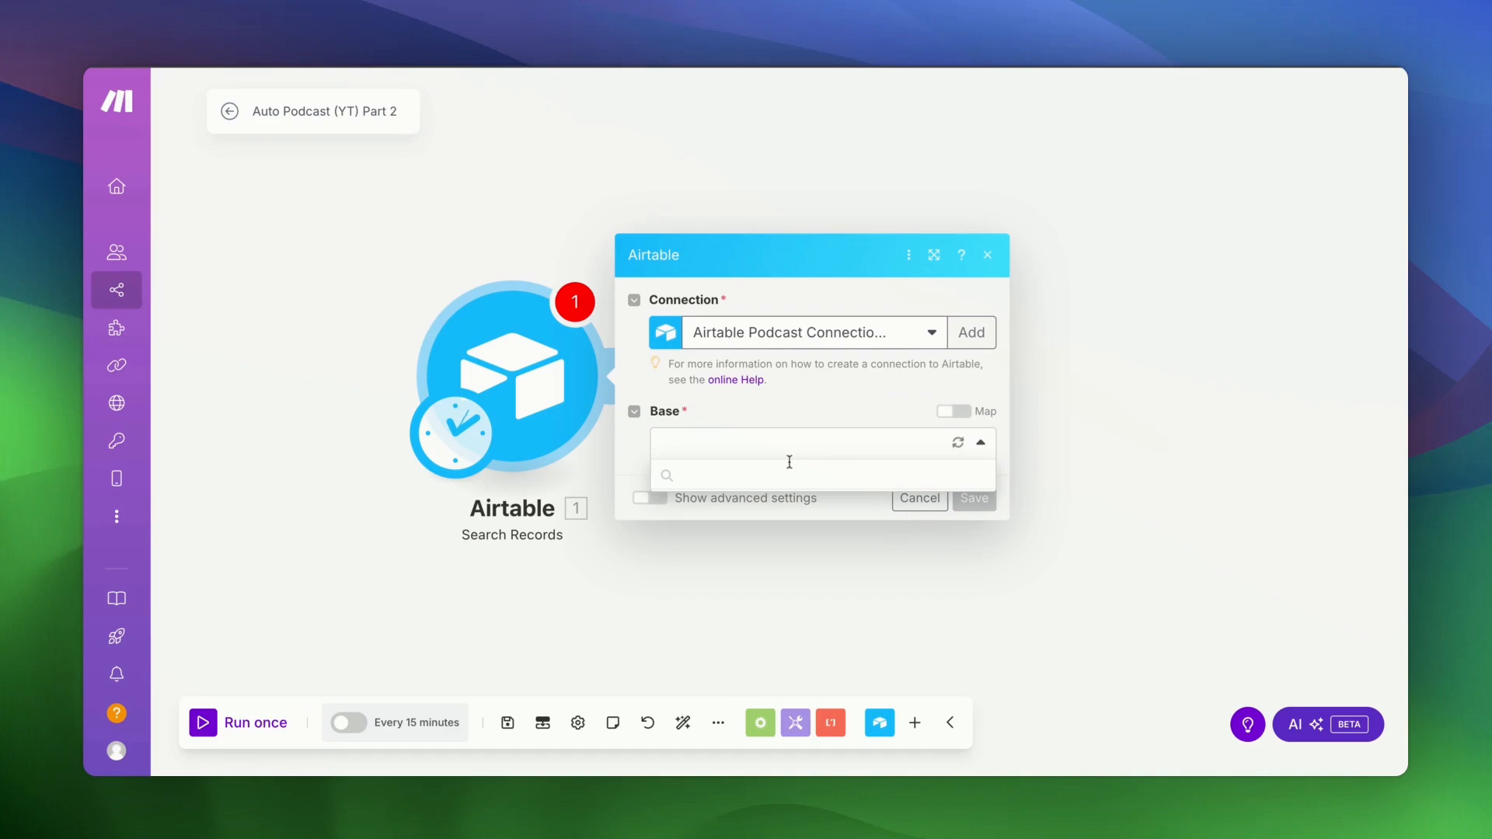
{"action": "left_click", "coordinate": [758, 479]}
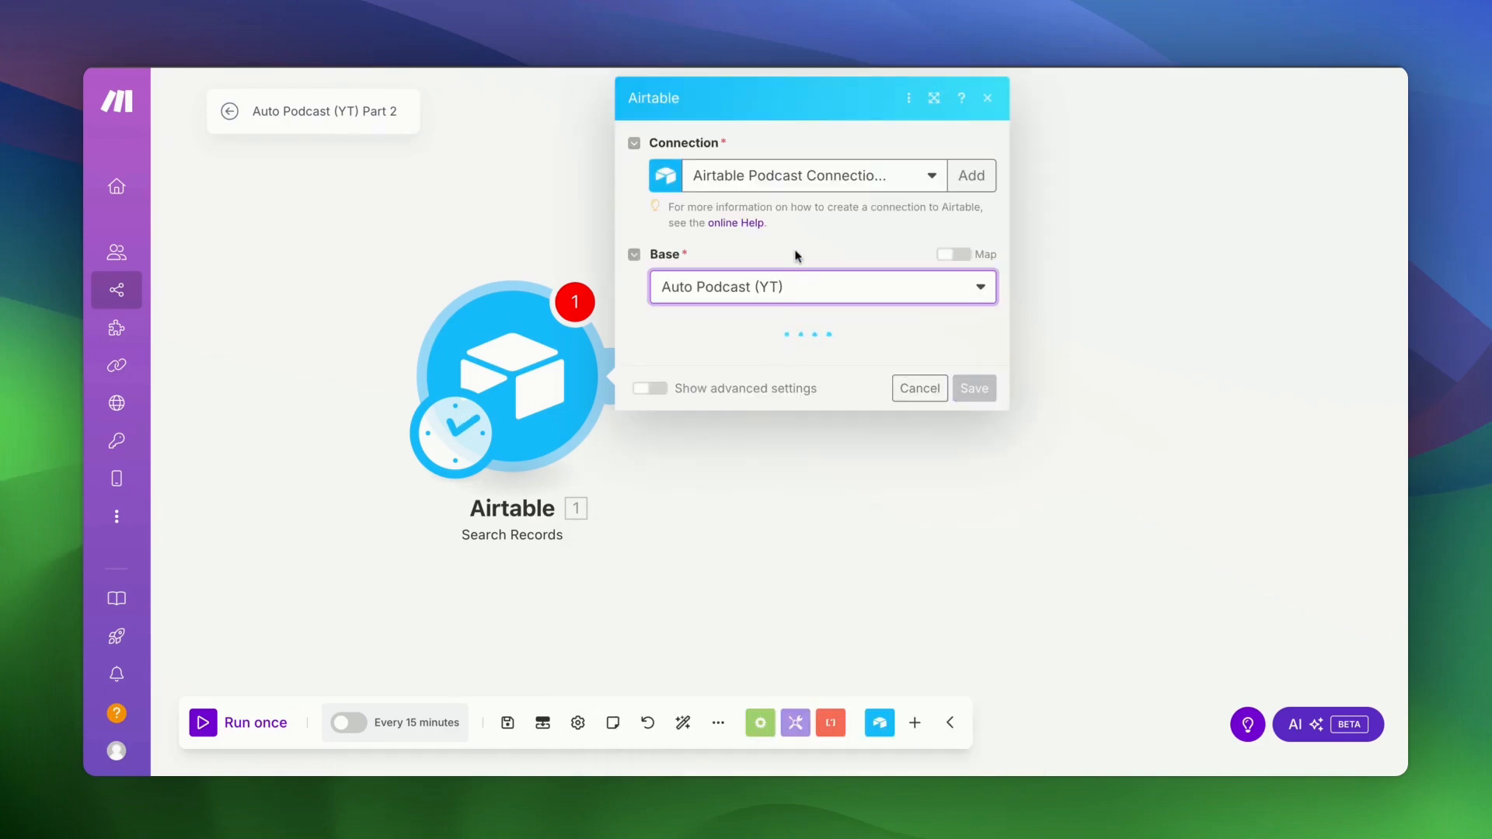
{"action": "left_click", "coordinate": [782, 359]}
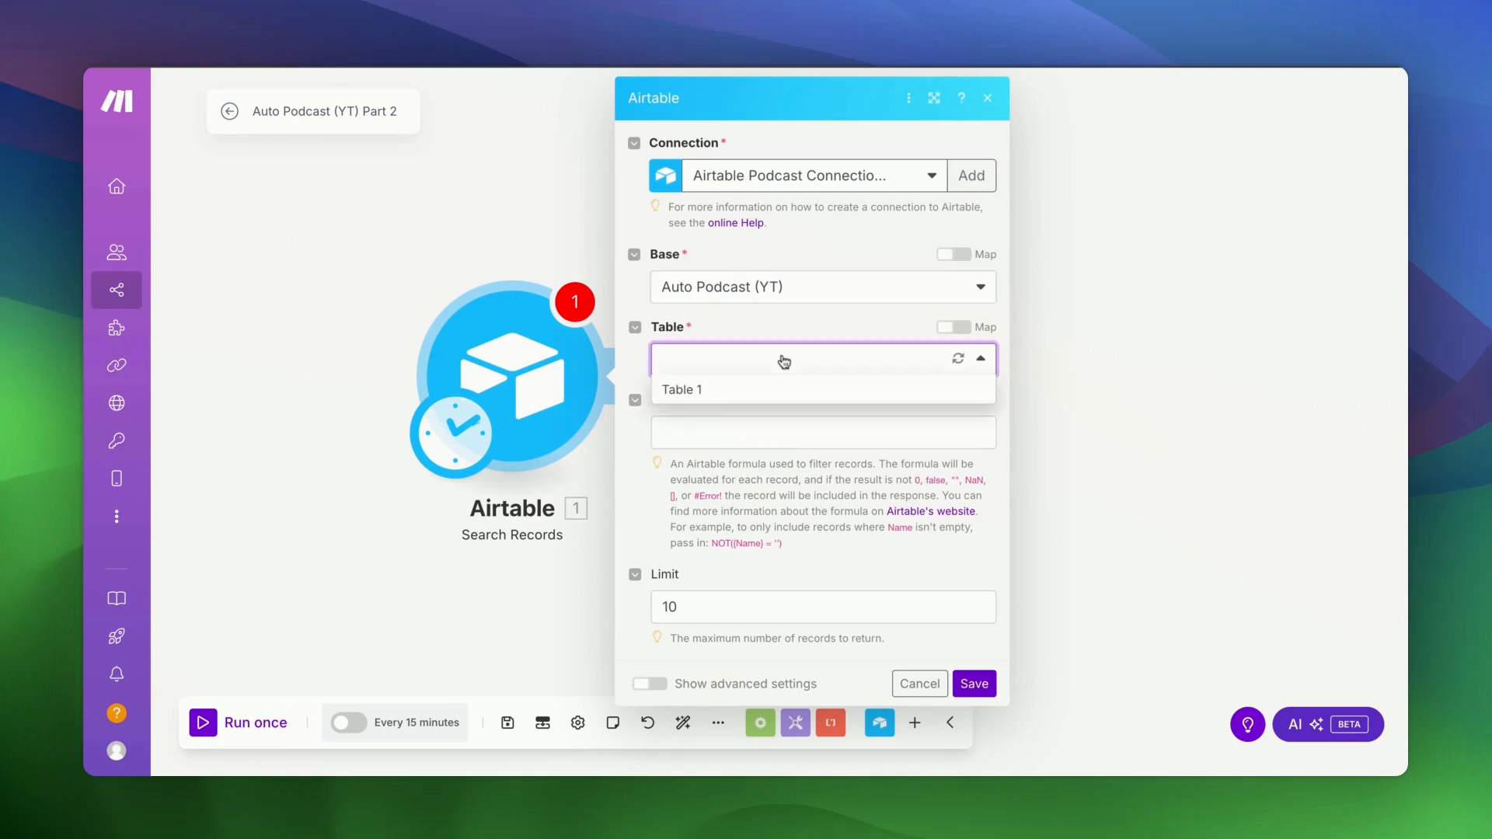
{"action": "left_click", "coordinate": [730, 391]}
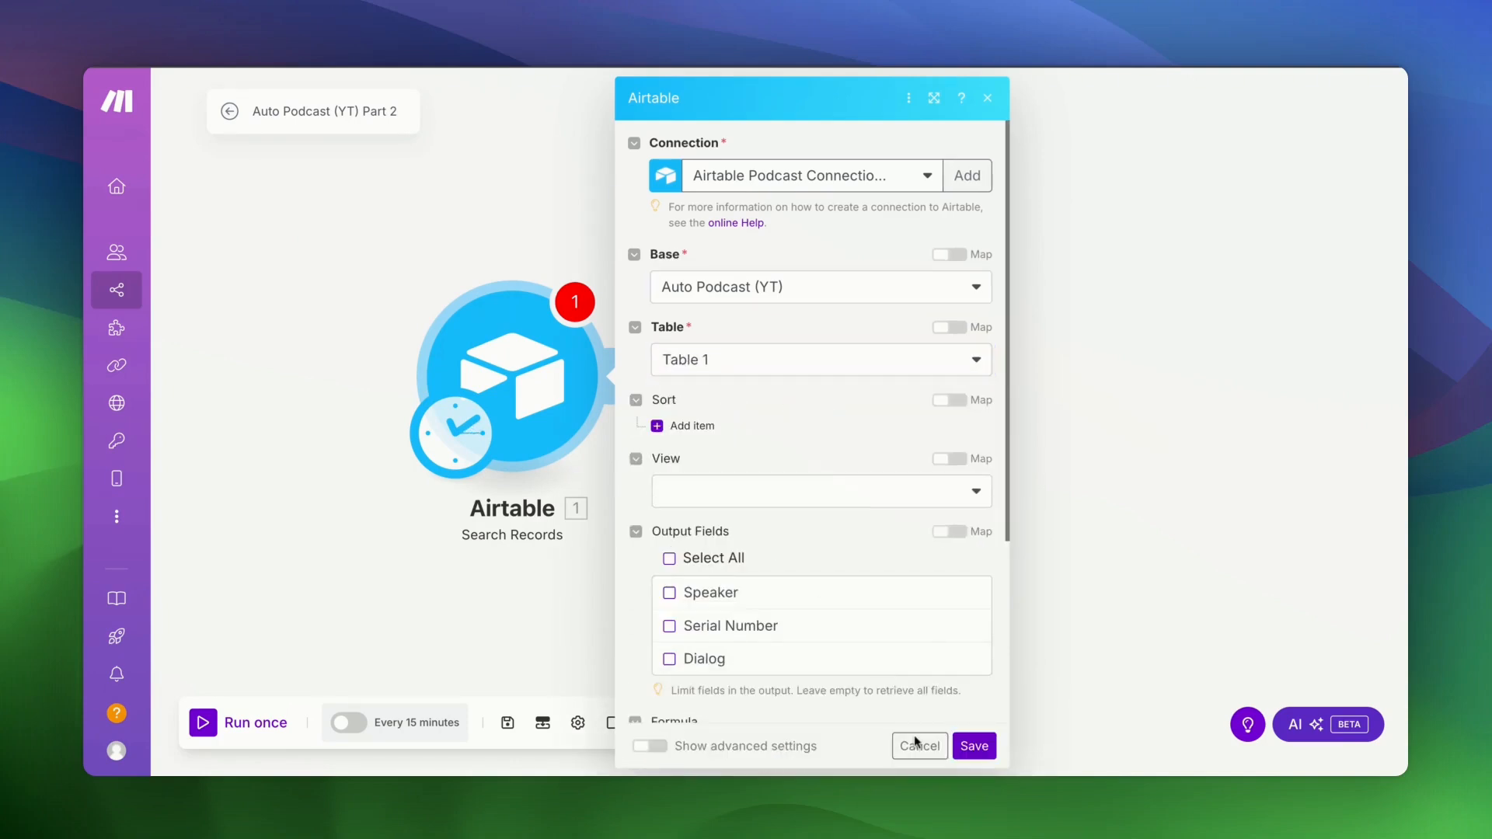
- Select all output fields, use Grid view, clear the 10-record limit, and save the module
{"action": "scroll", "coordinate": [768, 492], "scroll_direction": "down", "scroll_amount": 3}
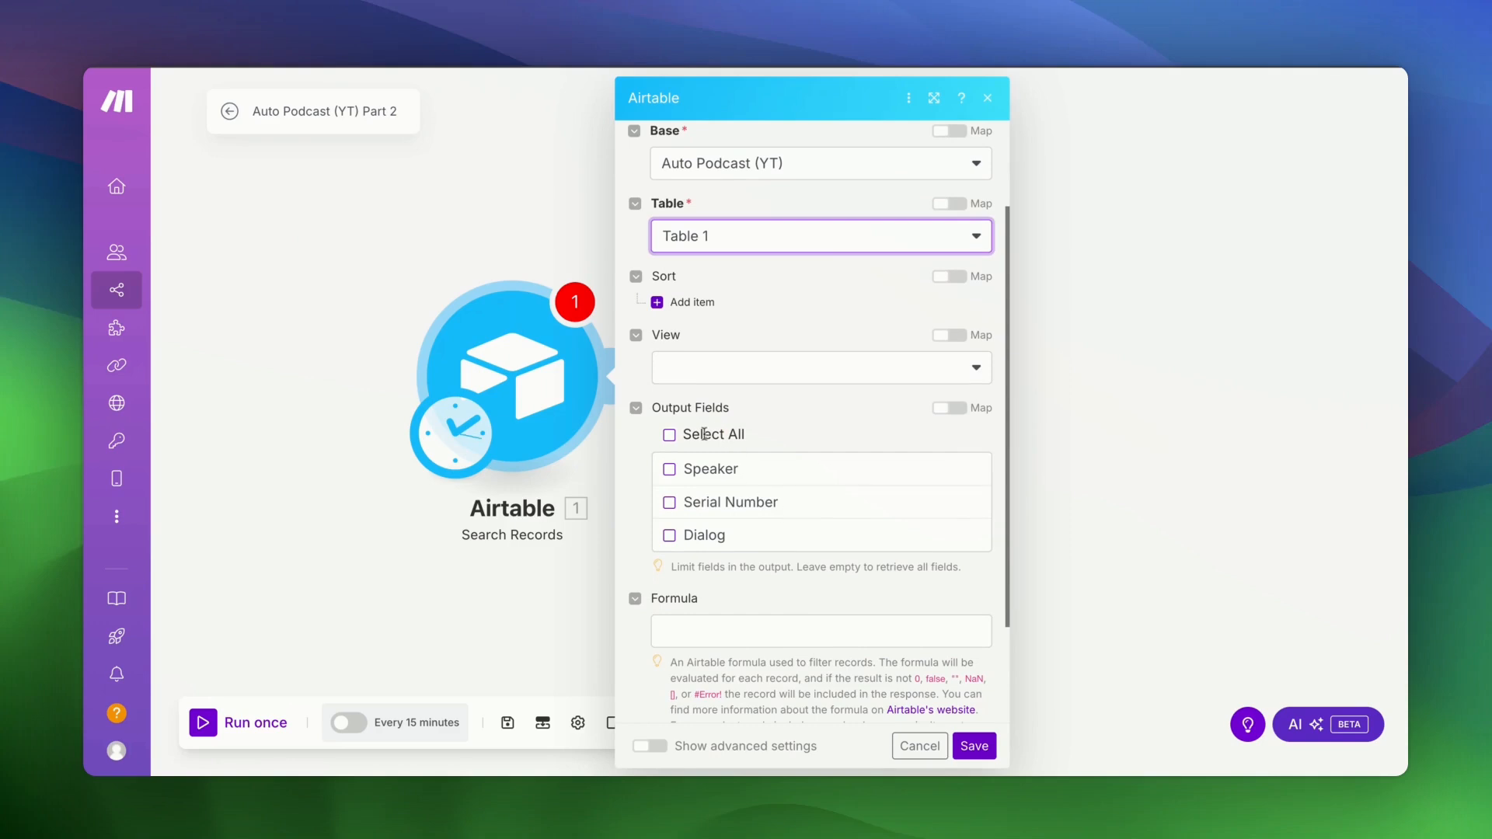
{"action": "left_click", "coordinate": [669, 436]}
{"action": "left_click", "coordinate": [966, 368]}
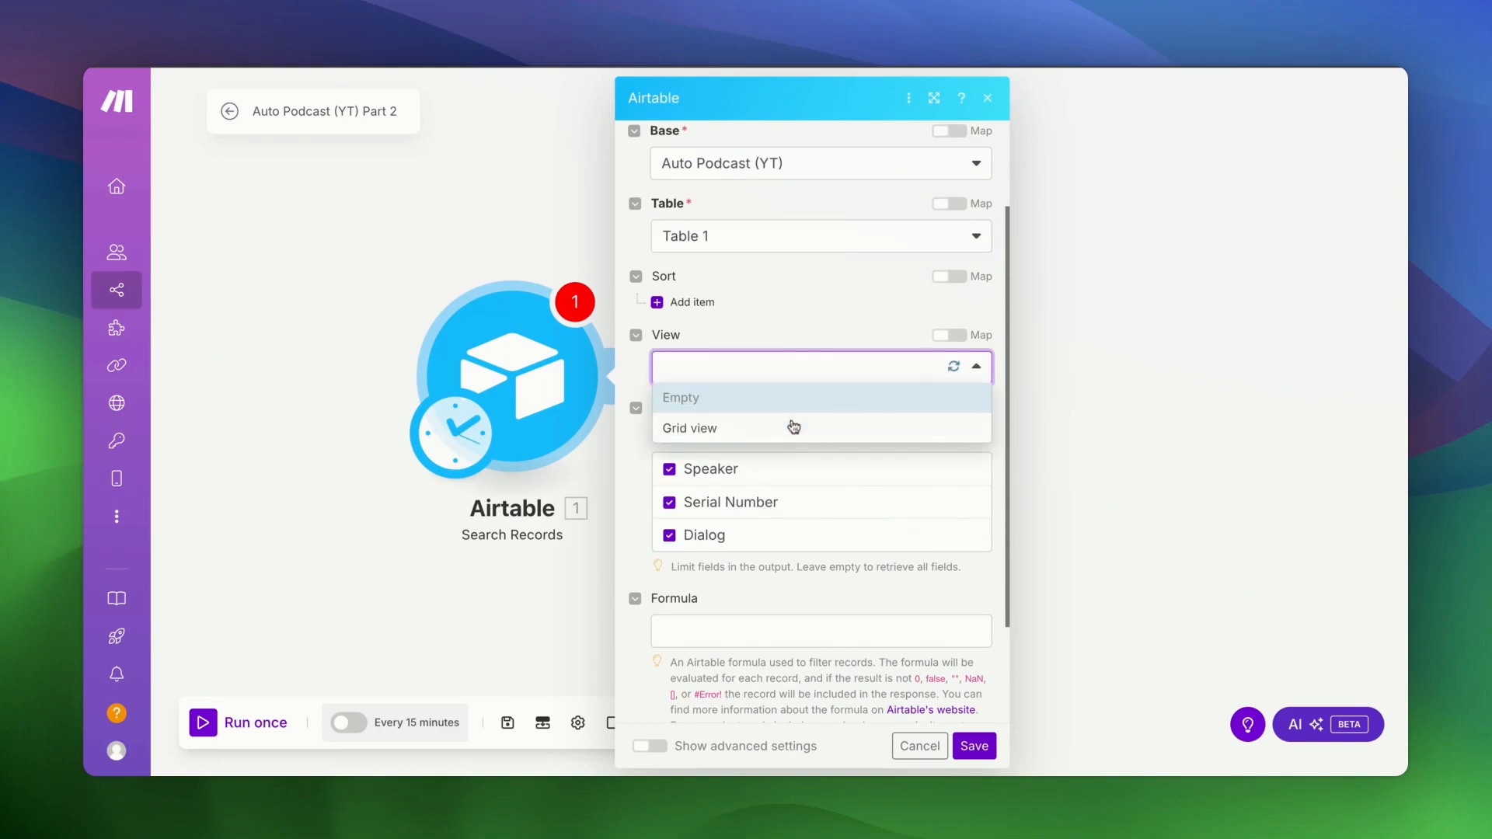
{"action": "left_click", "coordinate": [719, 429]}
{"action": "scroll", "coordinate": [793, 447], "scroll_direction": "down", "scroll_amount": 3}
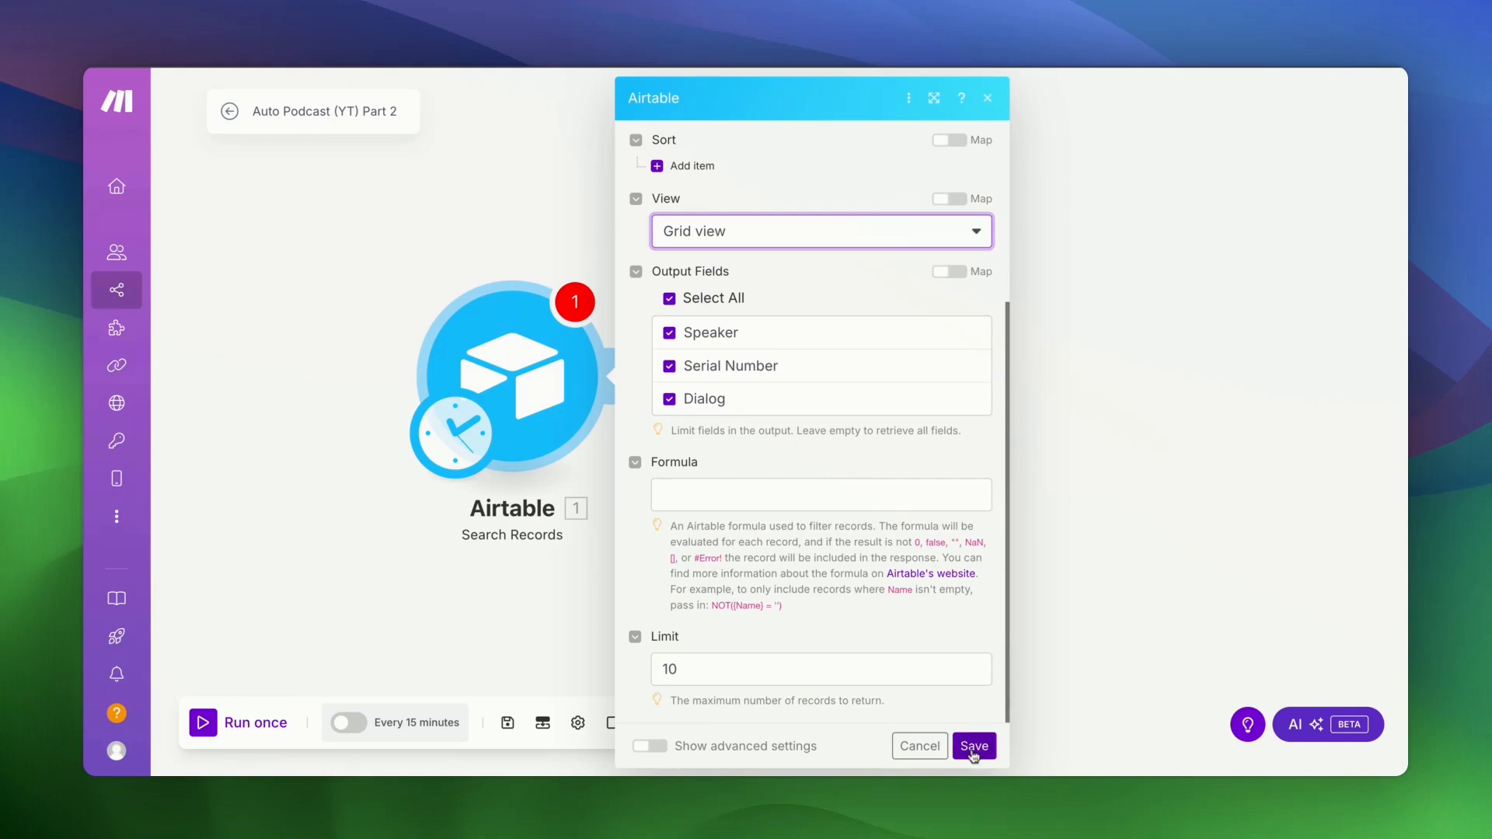
{"action": "left_click", "coordinate": [719, 657]}
{"action": "key", "text": "ctrl+a"}
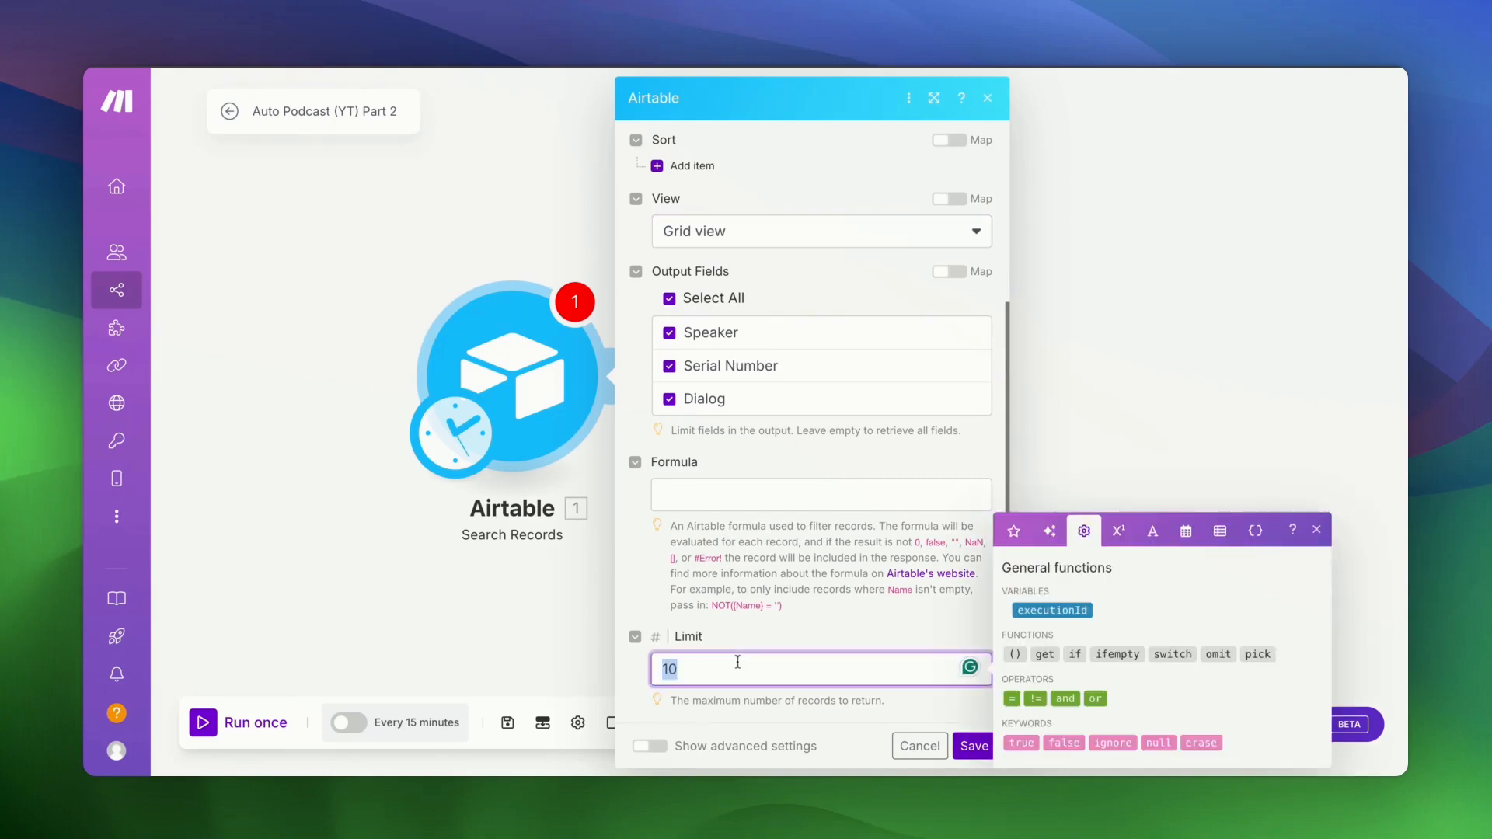
{"action": "key", "text": "BackSpace"}
{"action": "left_click", "coordinate": [905, 621]}
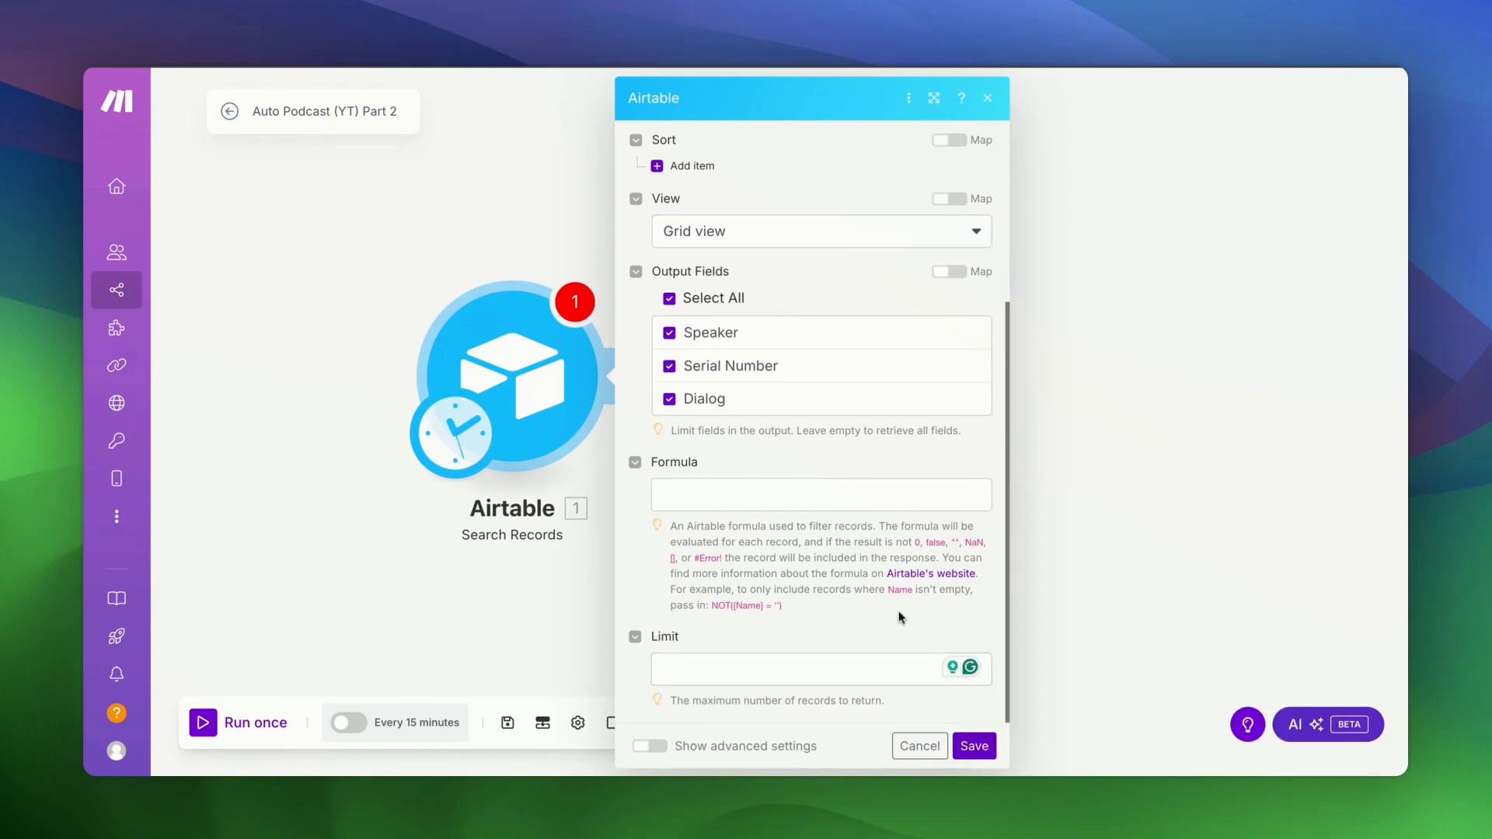
{"action": "left_click", "coordinate": [976, 747]}
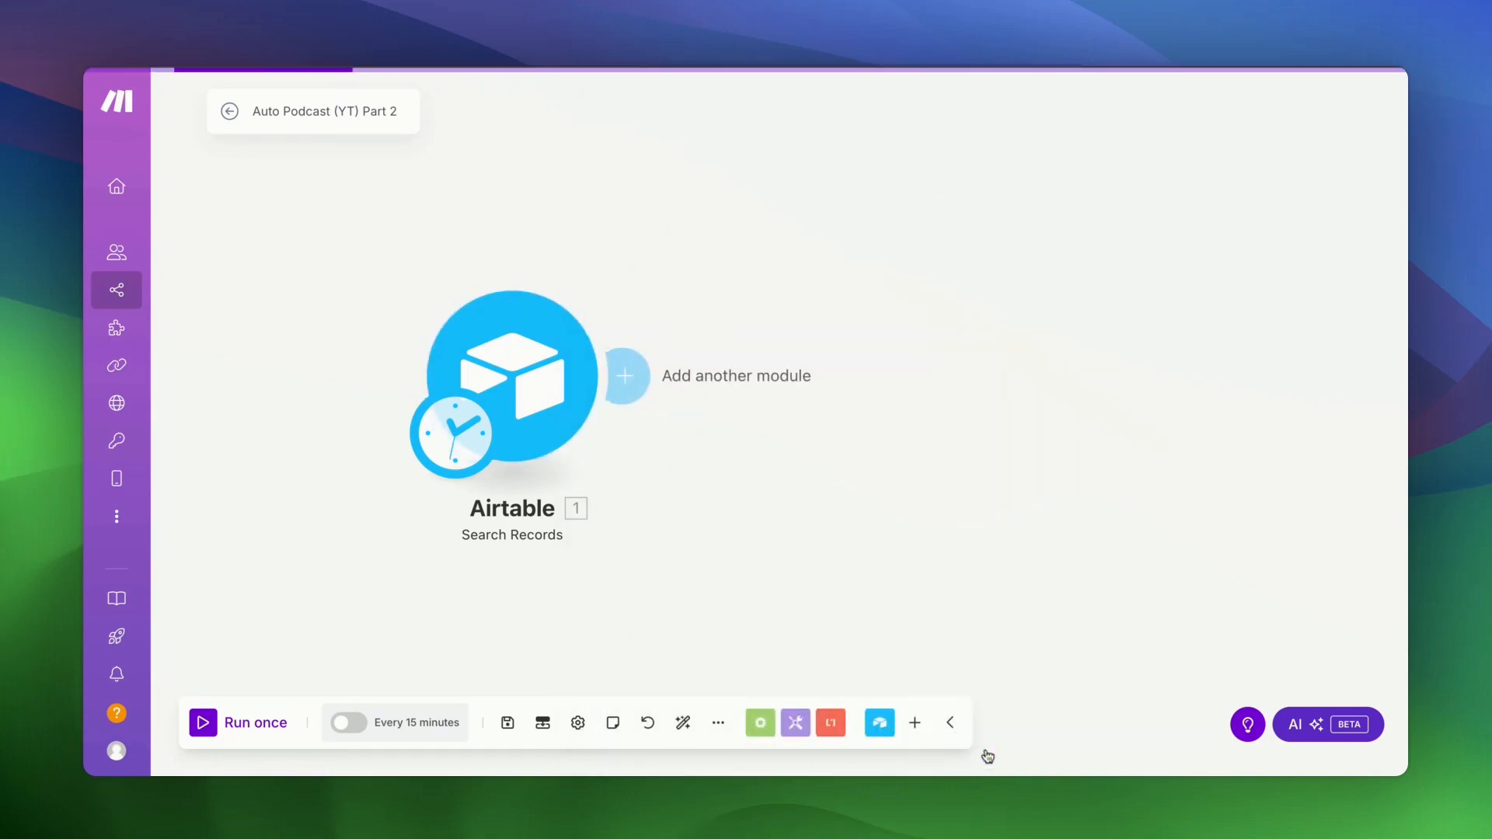
- Run the scenario once and check that Search Records outputs 14 bundles, through Bundle 14's dialog
{"action": "left_click", "coordinate": [199, 723]}
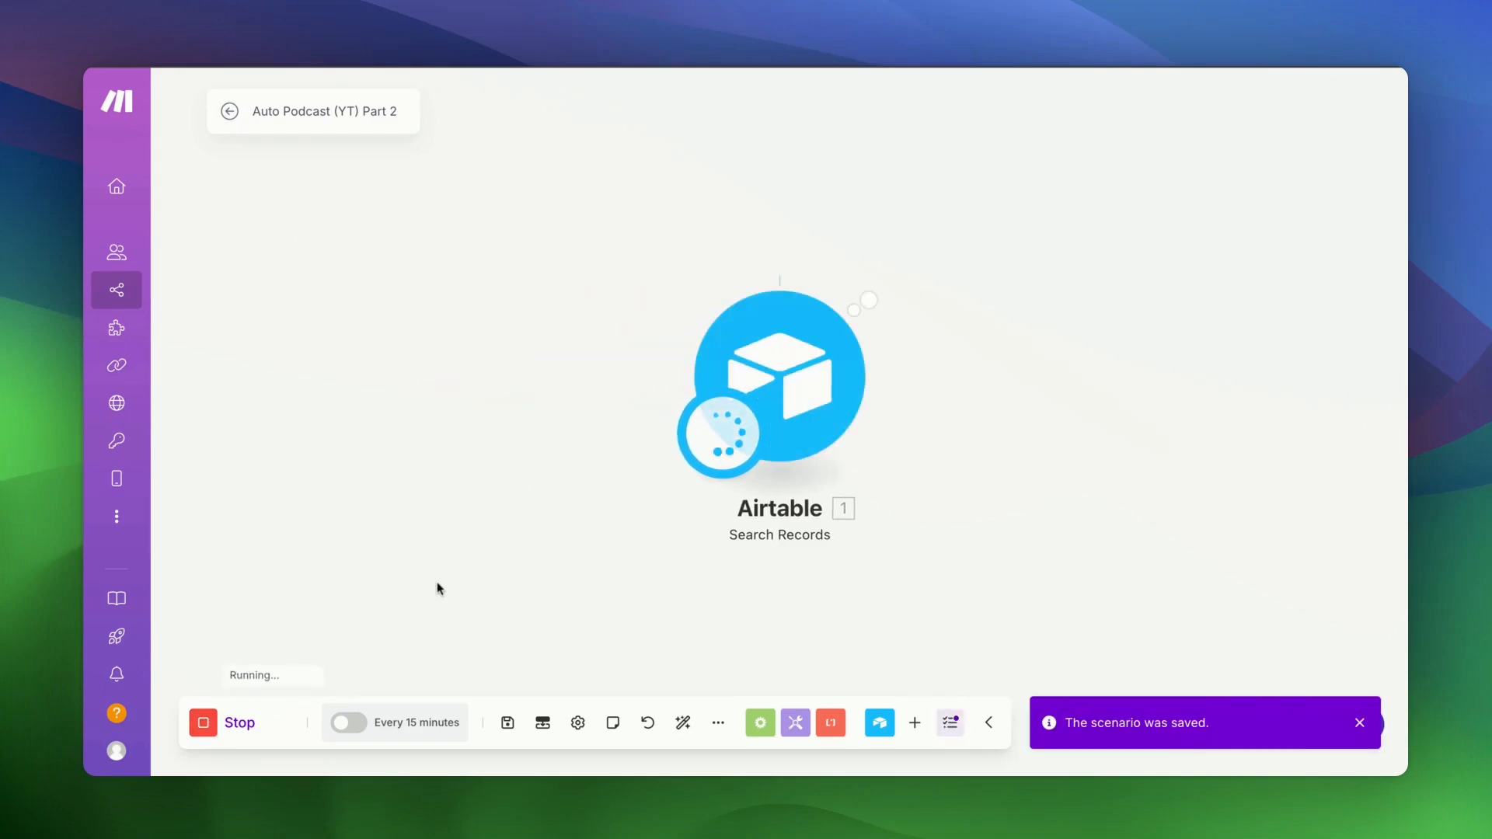
{"action": "scroll", "coordinate": [1238, 397], "scroll_direction": "down", "scroll_amount": 10}
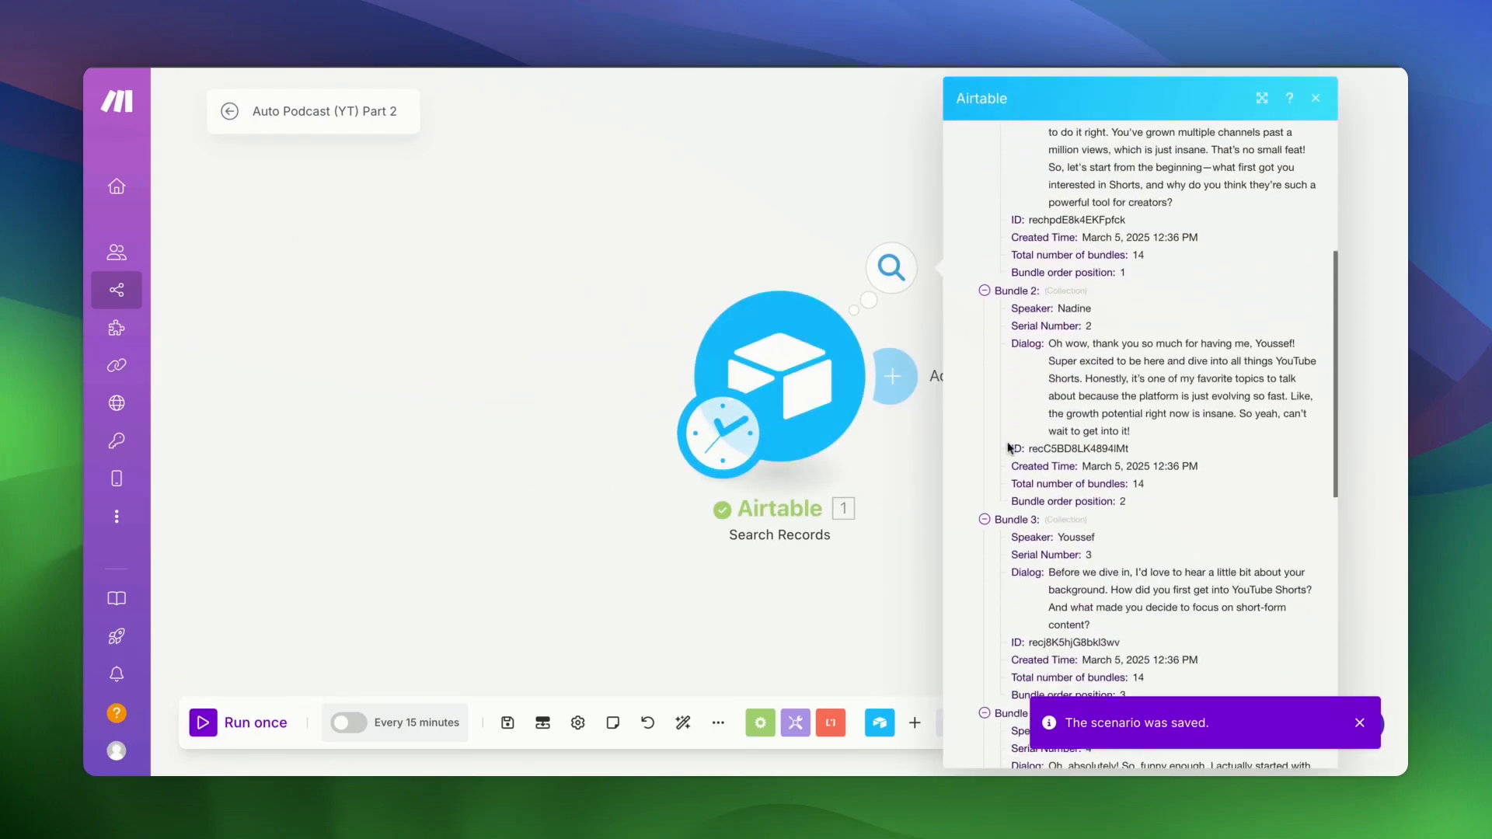
{"action": "scroll", "coordinate": [1008, 446], "scroll_direction": "down", "scroll_amount": 7}
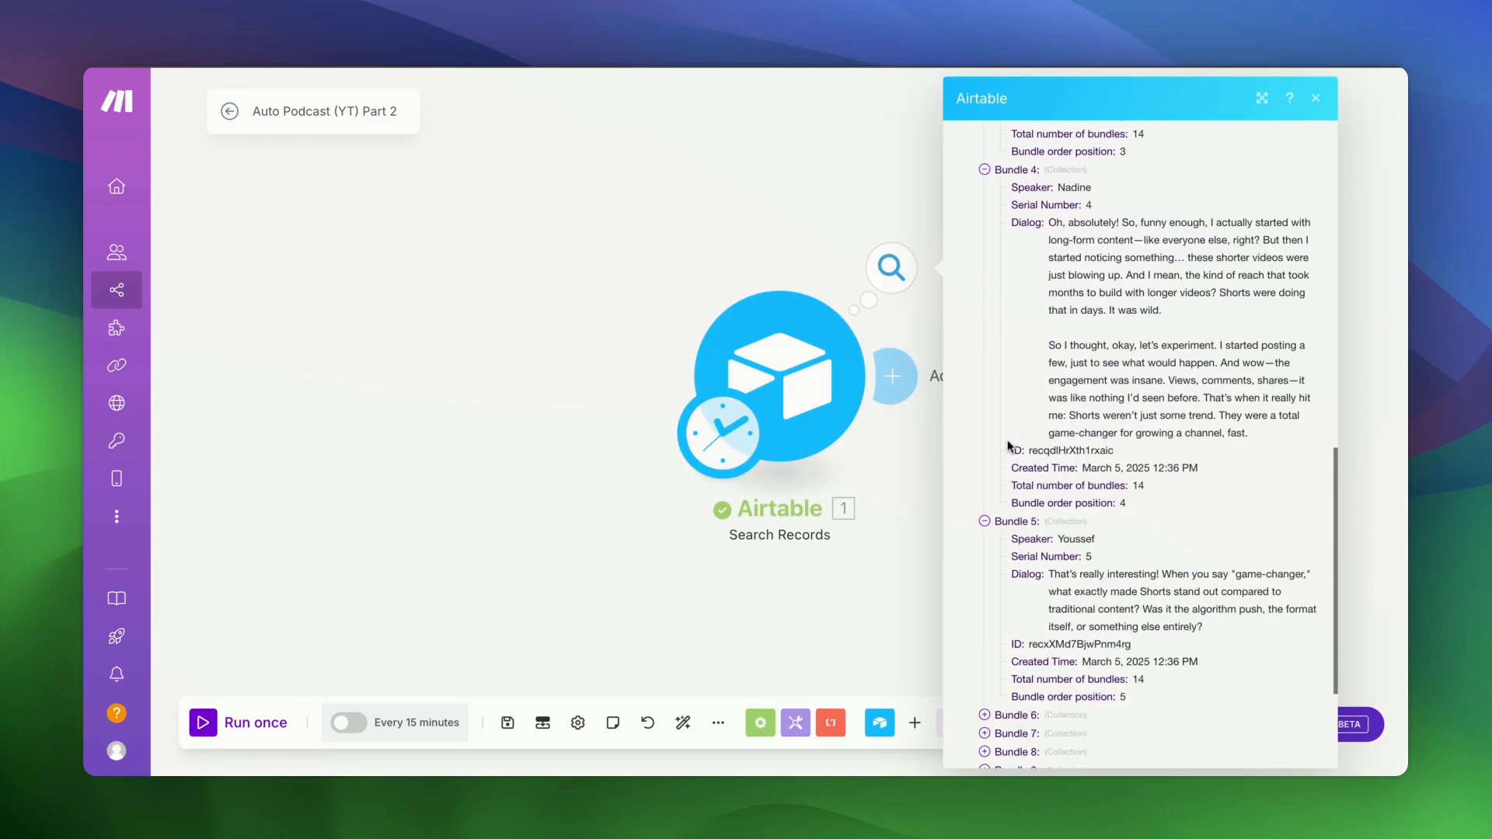
{"action": "scroll", "coordinate": [1036, 672], "scroll_direction": "down", "scroll_amount": 3}
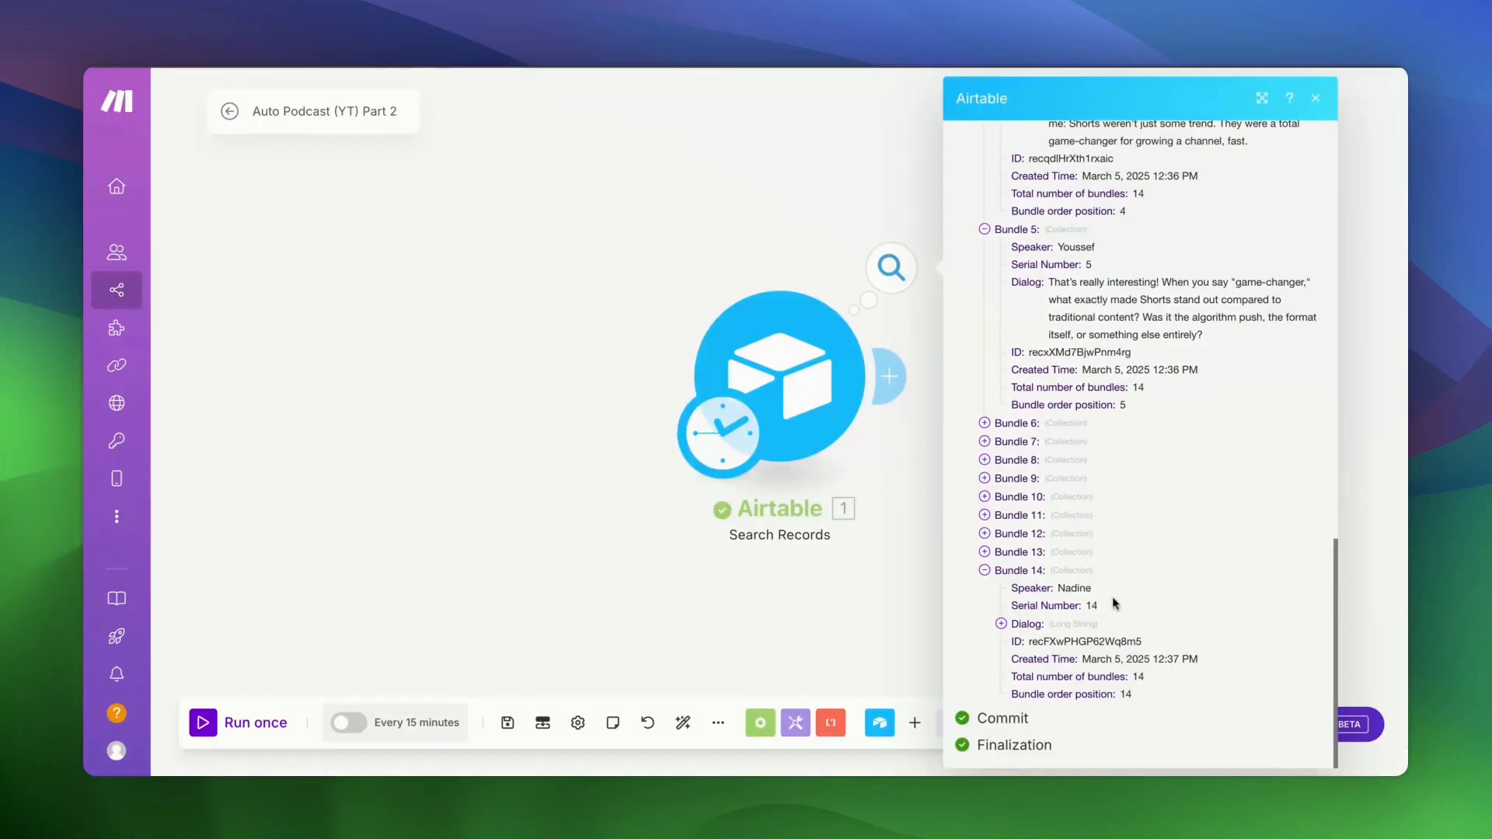
{"action": "left_click", "coordinate": [1001, 624]}
{"action": "scroll", "coordinate": [1086, 660], "scroll_direction": "down", "scroll_amount": 4}
{"action": "scroll", "coordinate": [1085, 659], "scroll_direction": "down", "scroll_amount": 5}
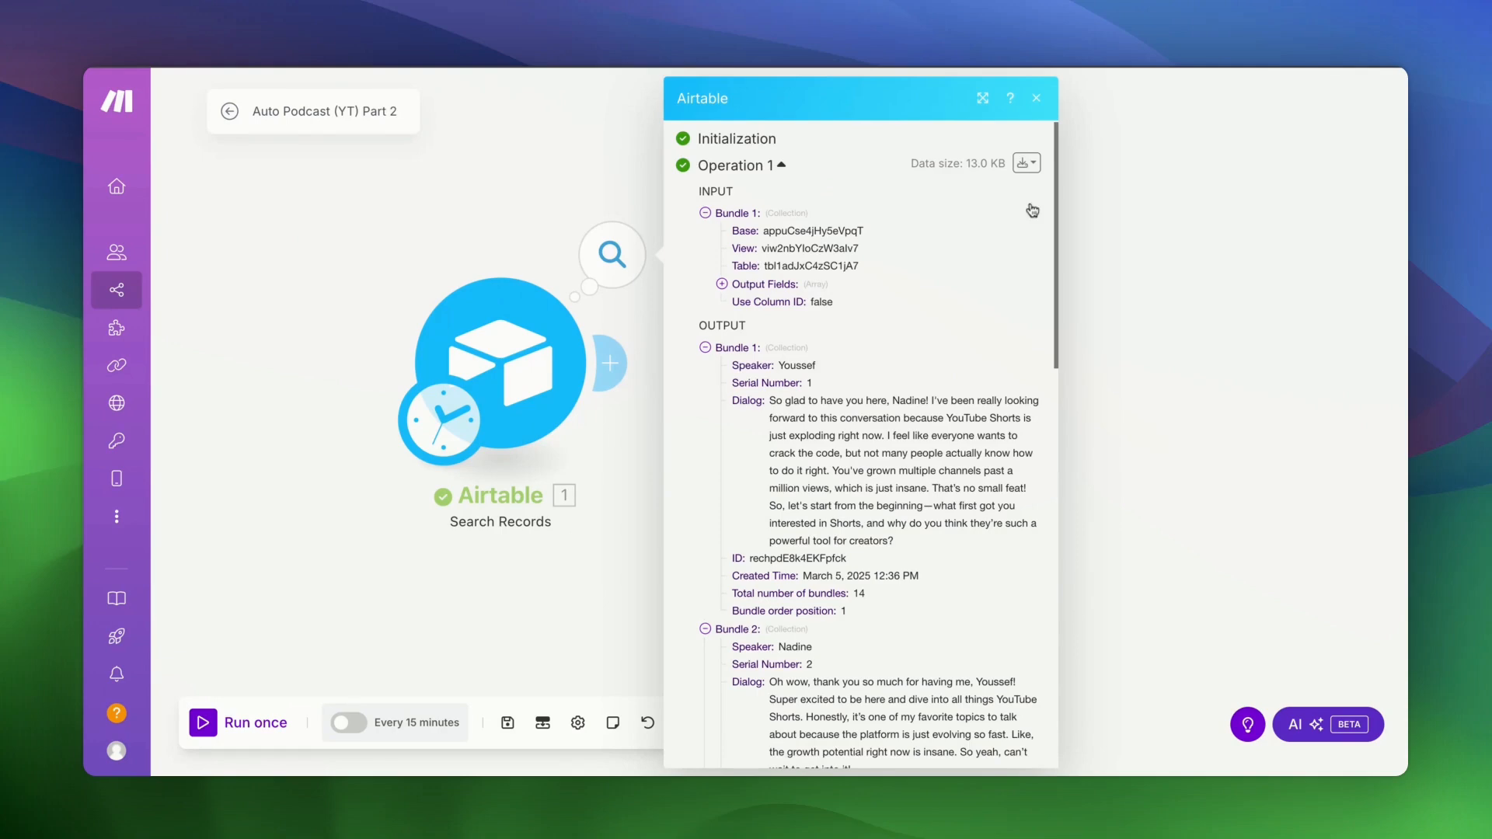
{"action": "left_click", "coordinate": [1036, 98]}
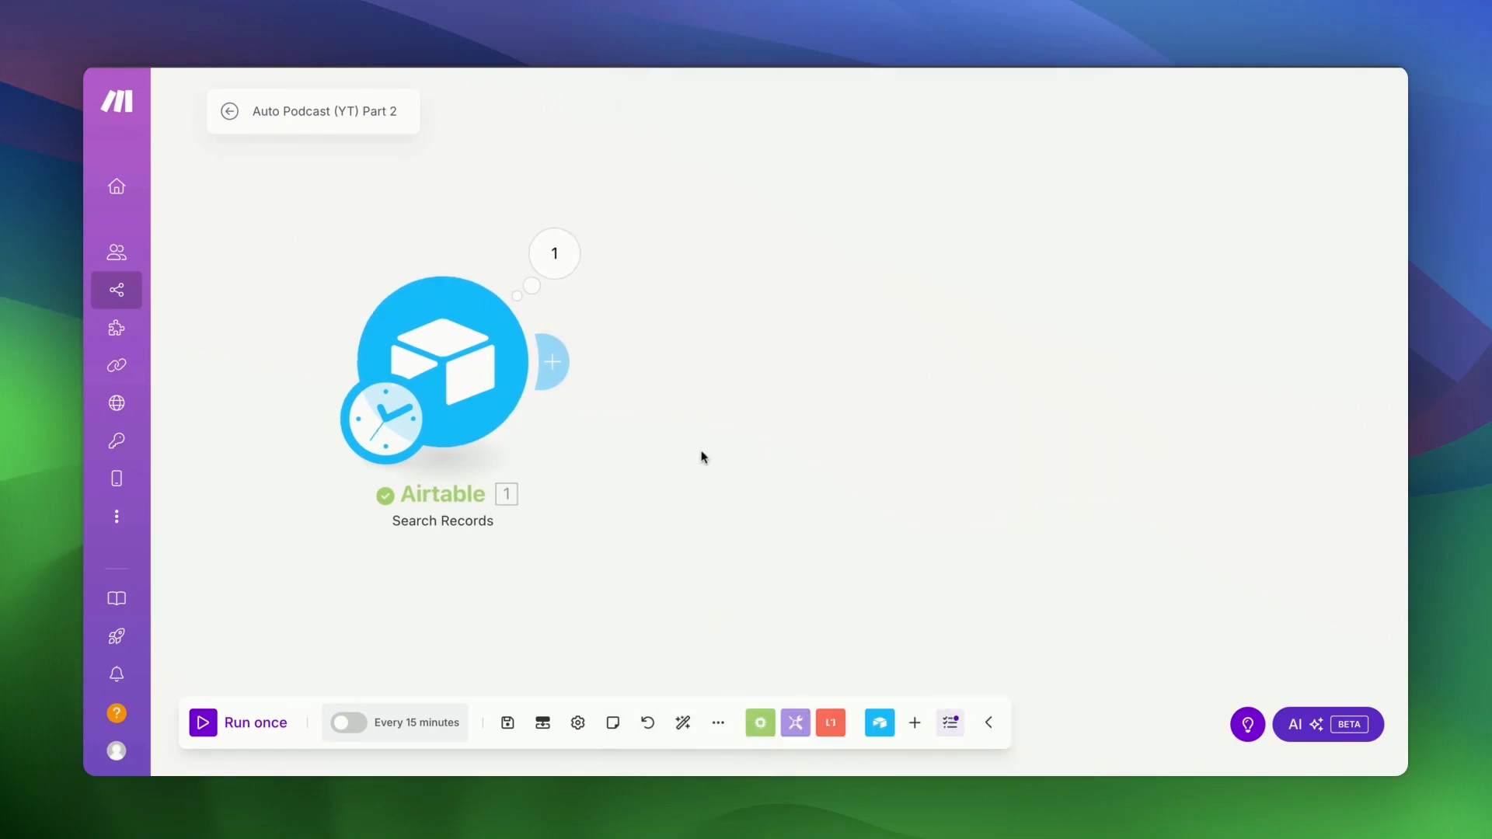
- Add an Array aggregator with all Search Records fields selected and Custom target structure, and save it
{"action": "left_click", "coordinate": [558, 369]}
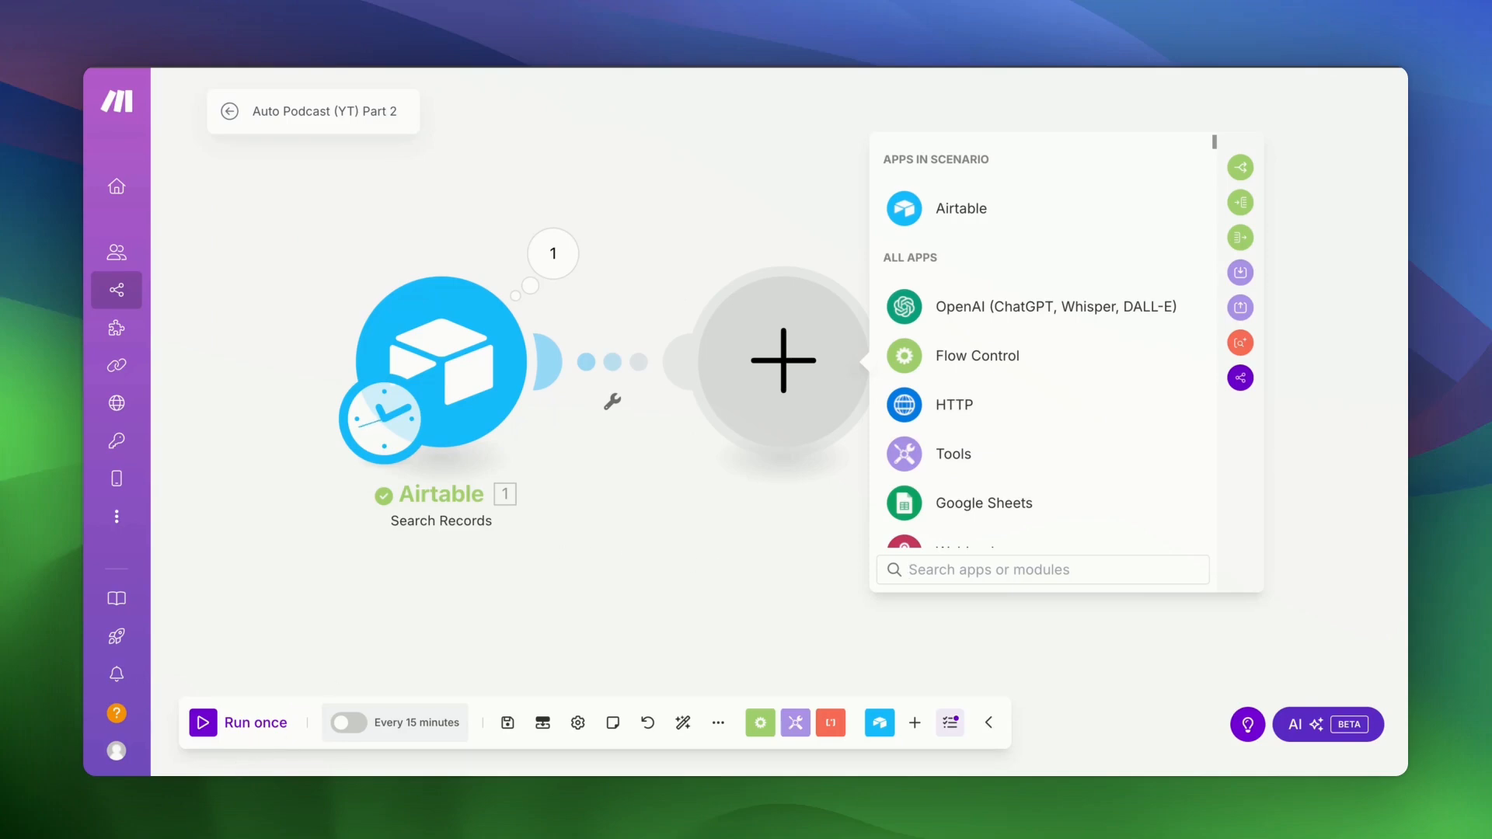
{"action": "type", "text": "aggre"}
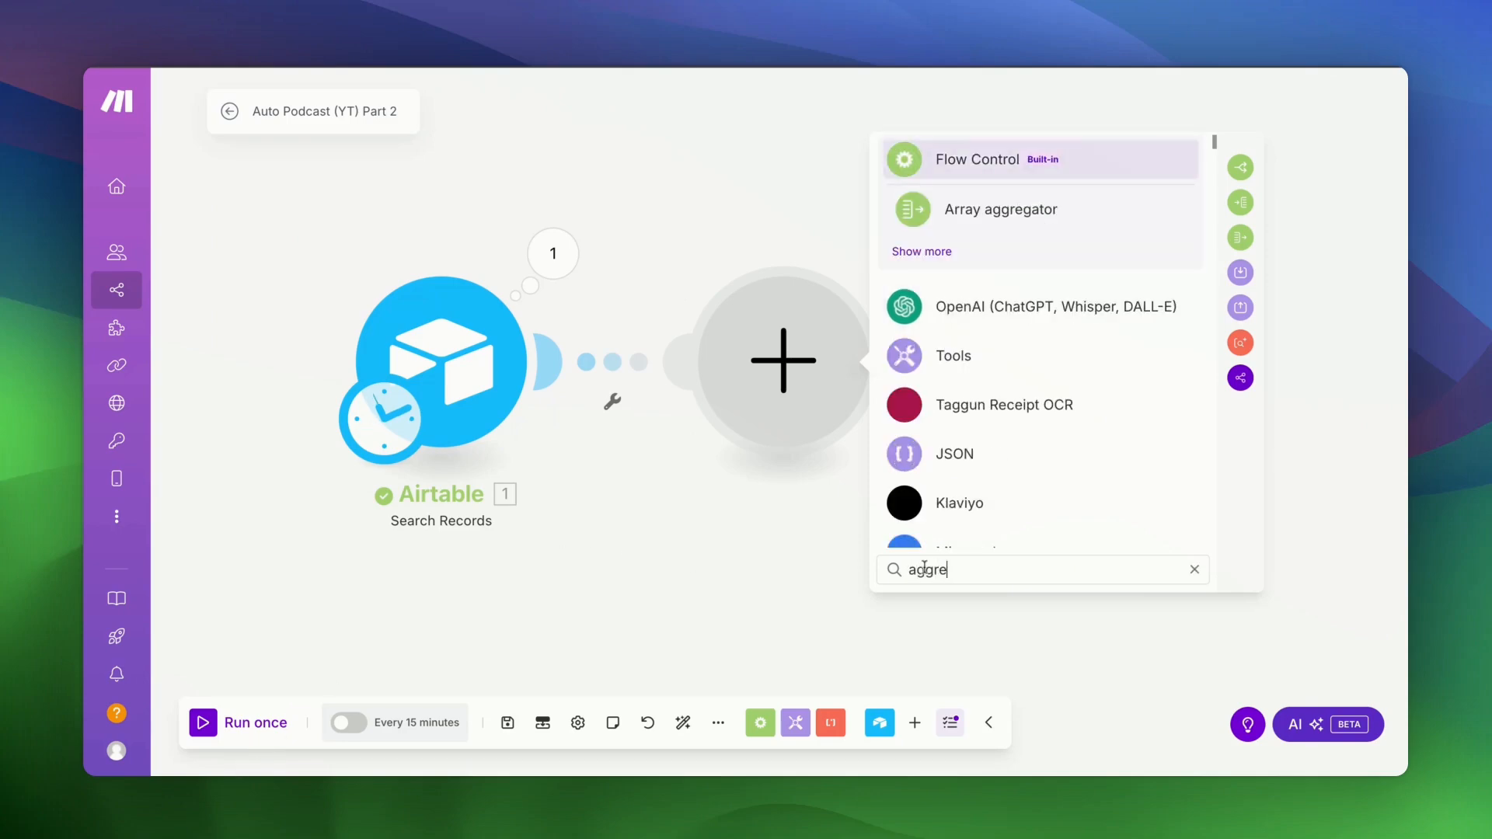
{"action": "left_click", "coordinate": [975, 225]}
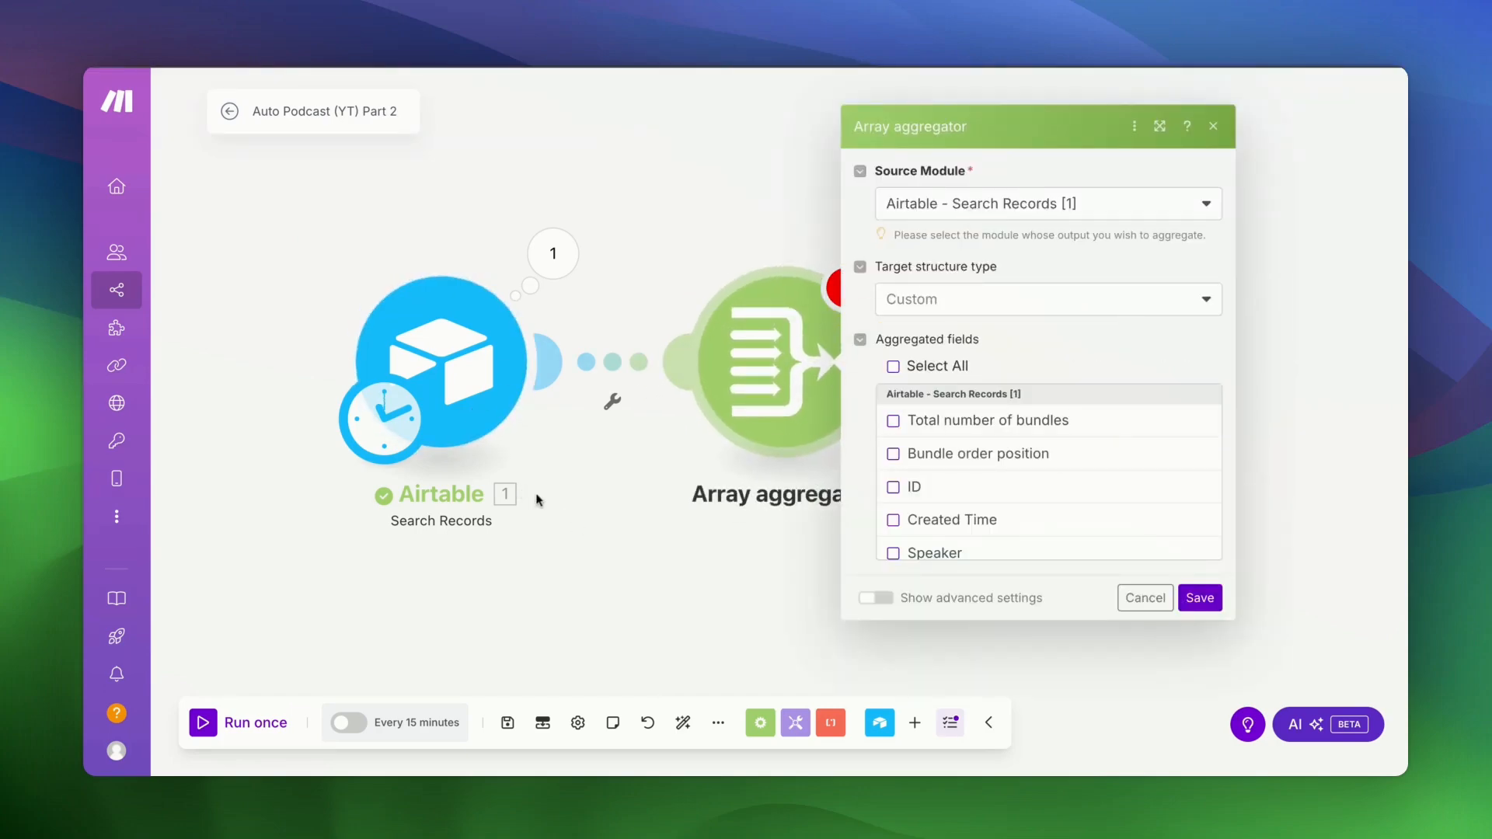
{"action": "scroll", "coordinate": [956, 474], "scroll_direction": "down", "scroll_amount": 3}
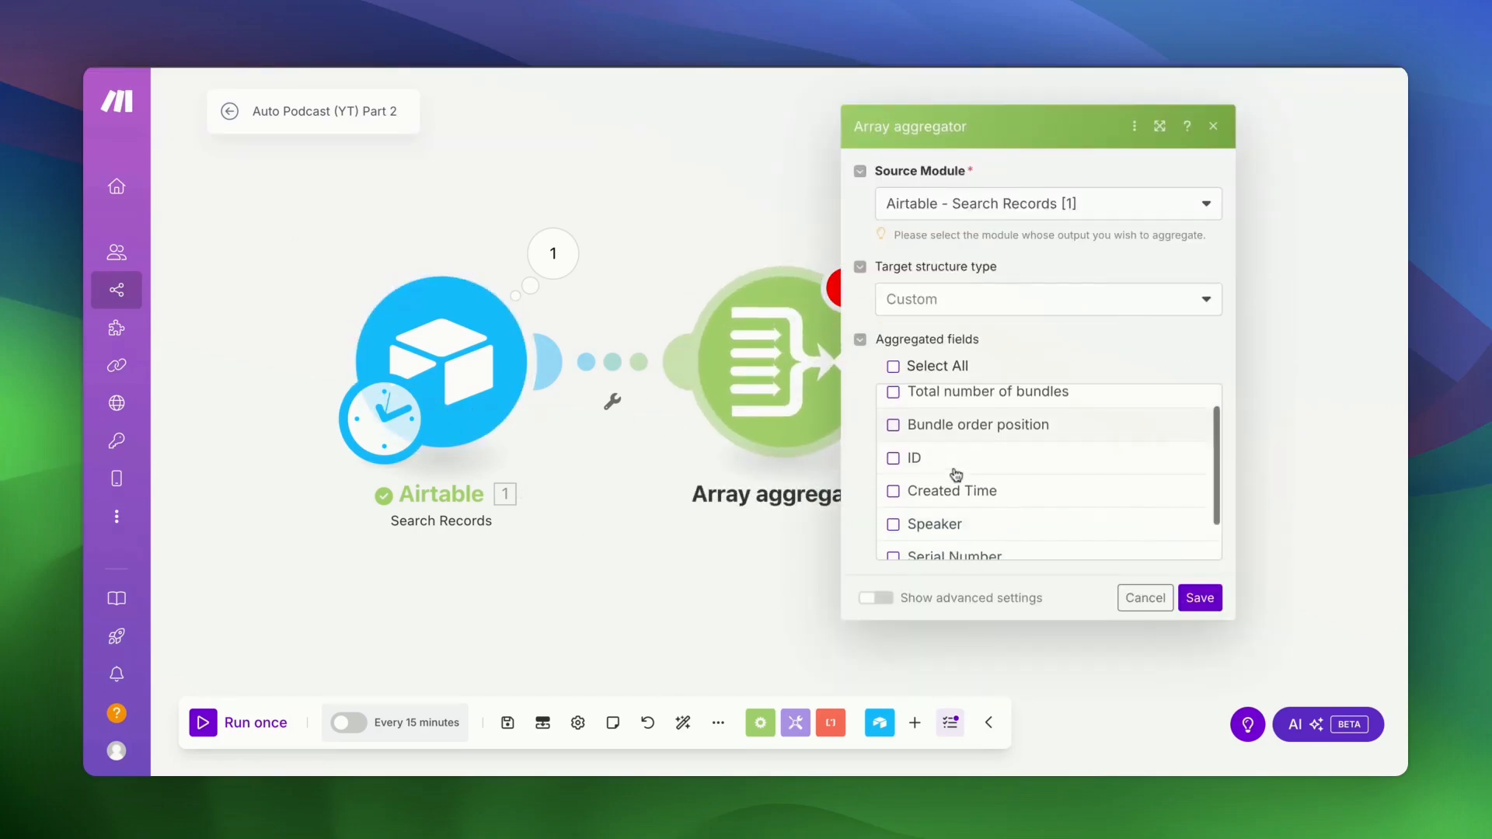
{"action": "scroll", "coordinate": [933, 455], "scroll_direction": "up", "scroll_amount": 3}
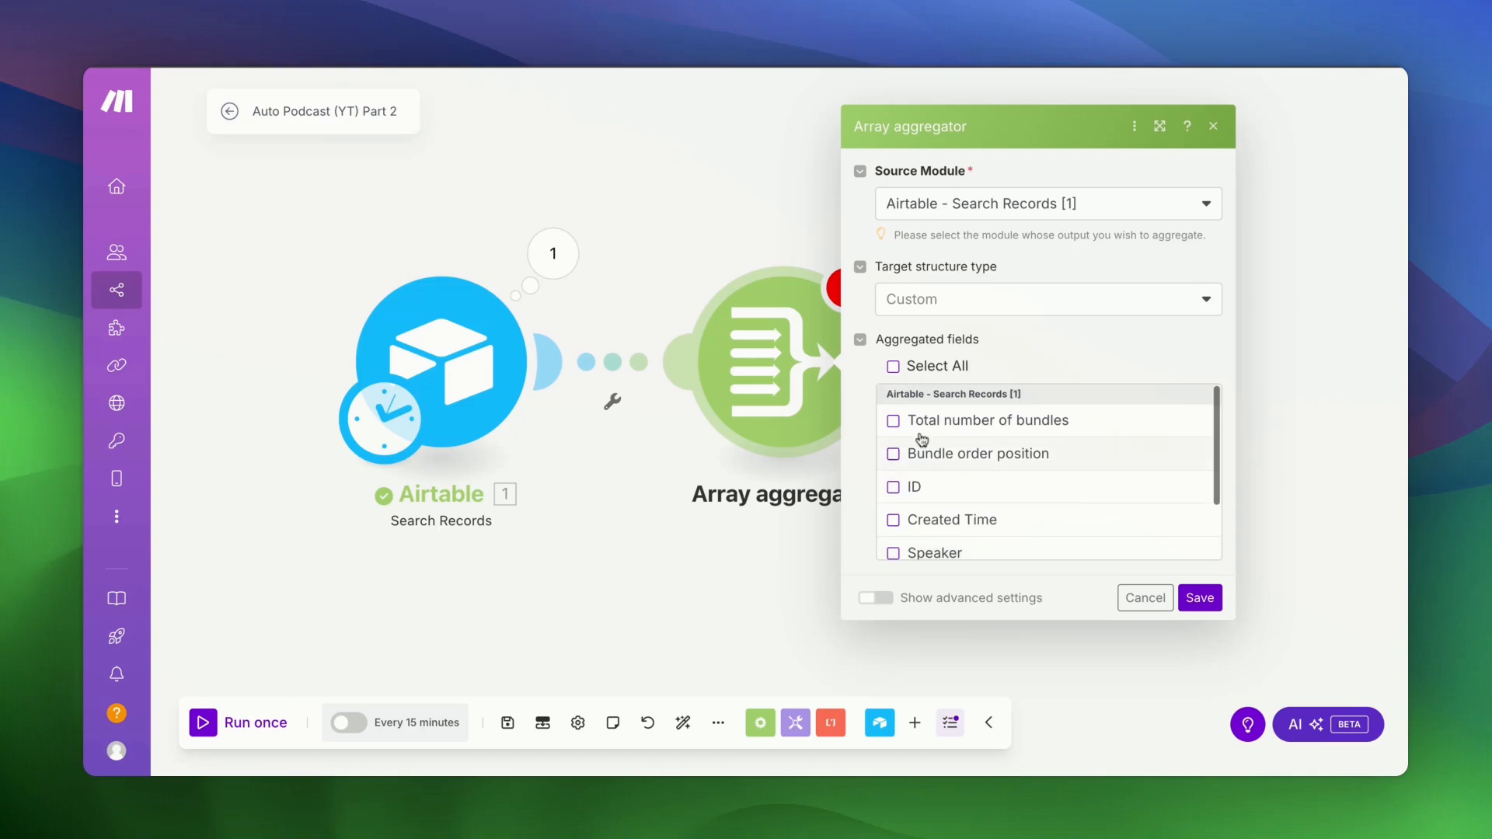
{"action": "left_click", "coordinate": [893, 367]}
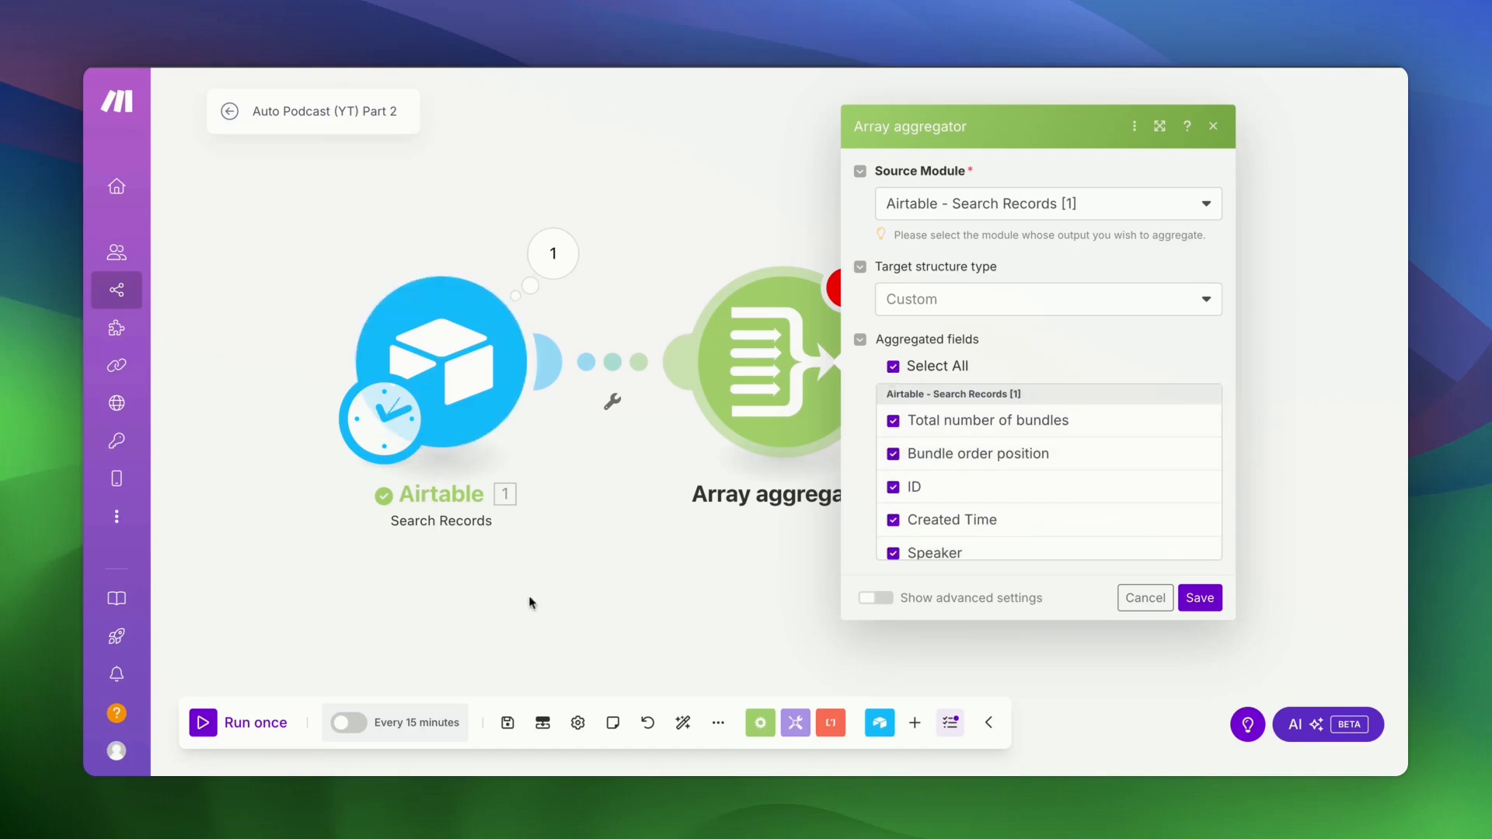
{"action": "left_click", "coordinate": [1099, 305]}
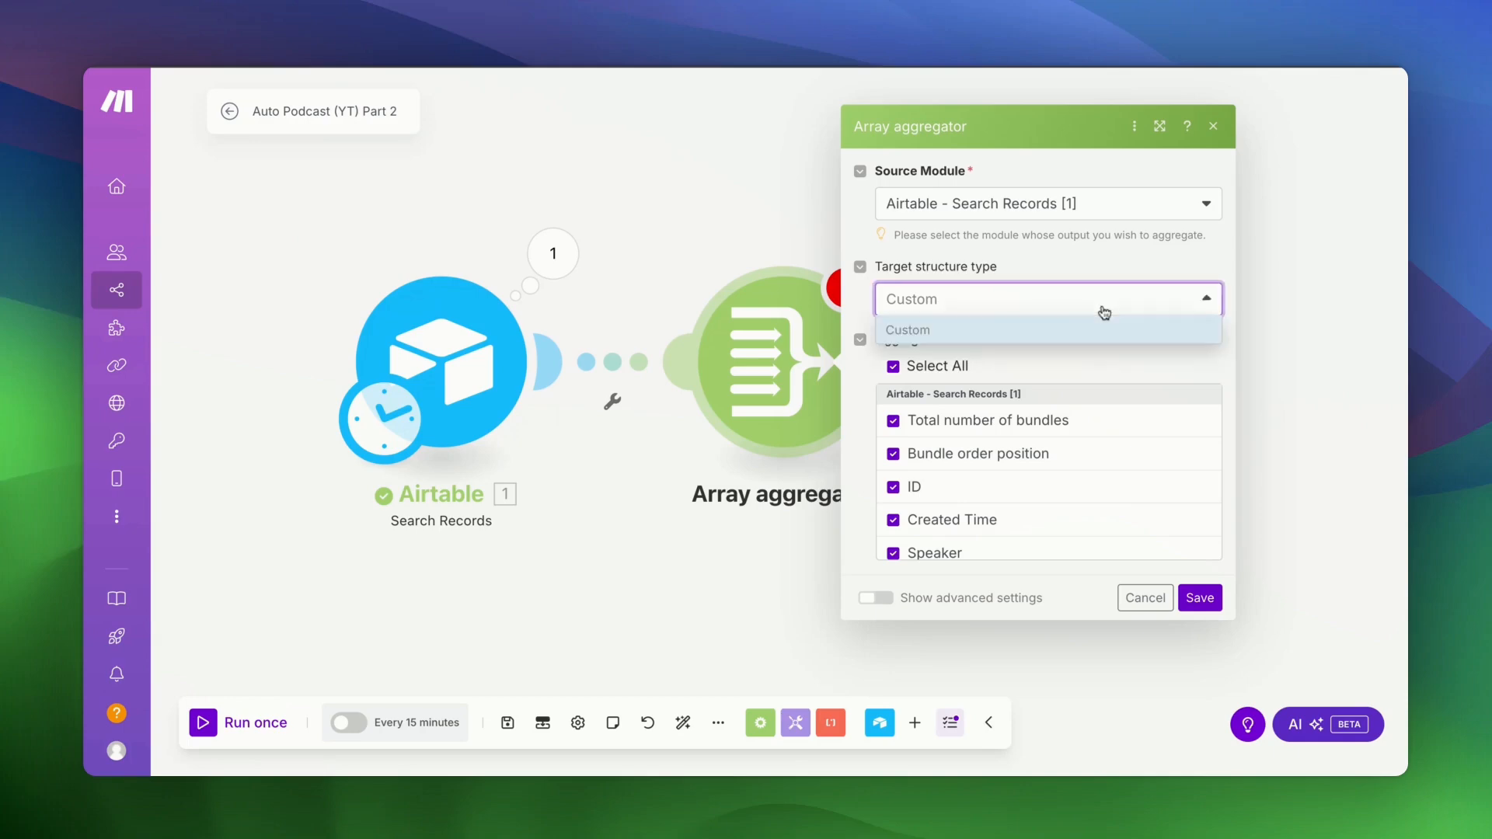
{"action": "left_click", "coordinate": [1105, 260]}
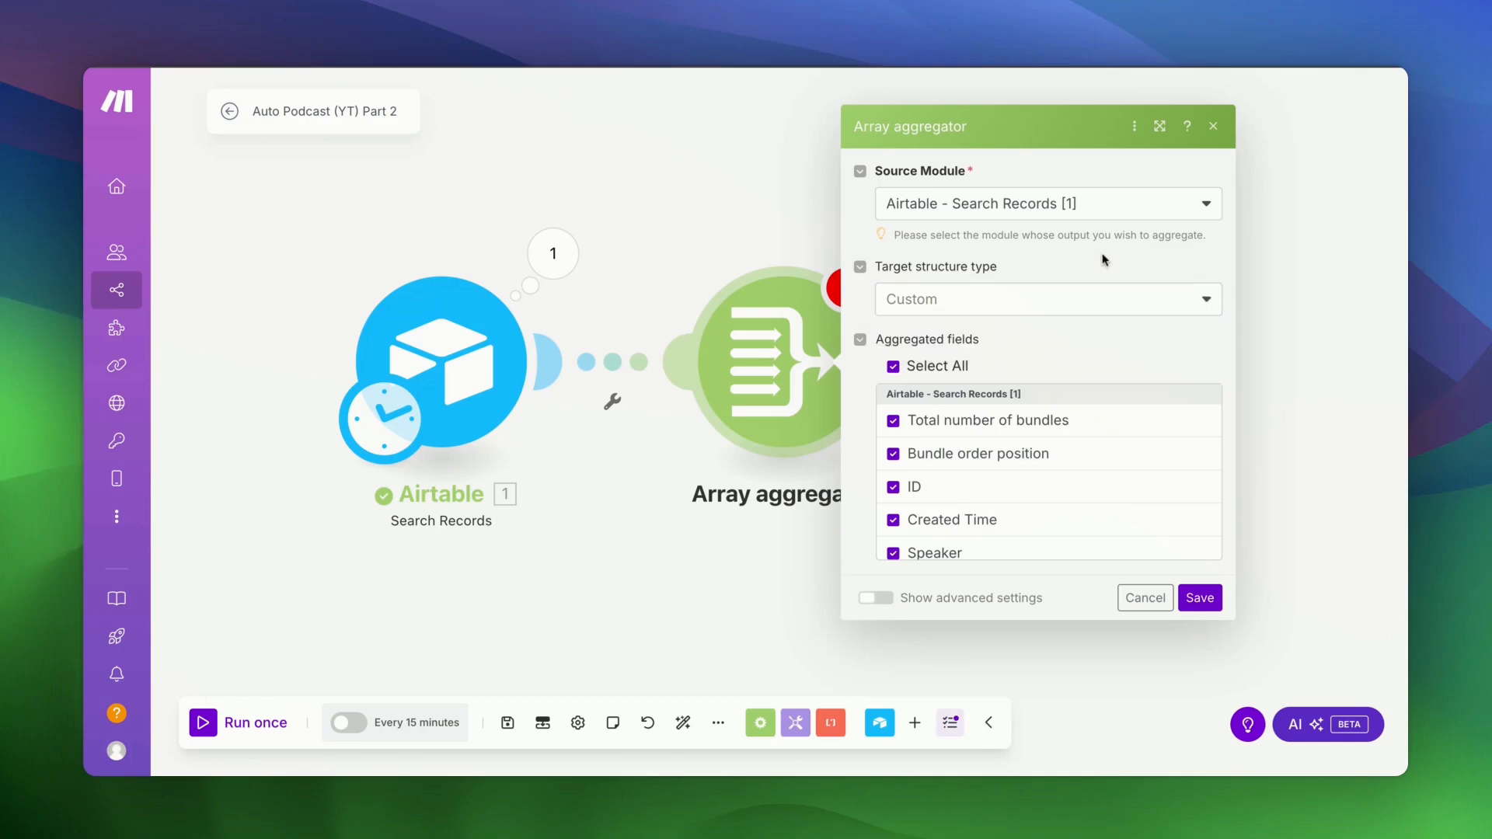
{"action": "left_click", "coordinate": [1201, 599]}
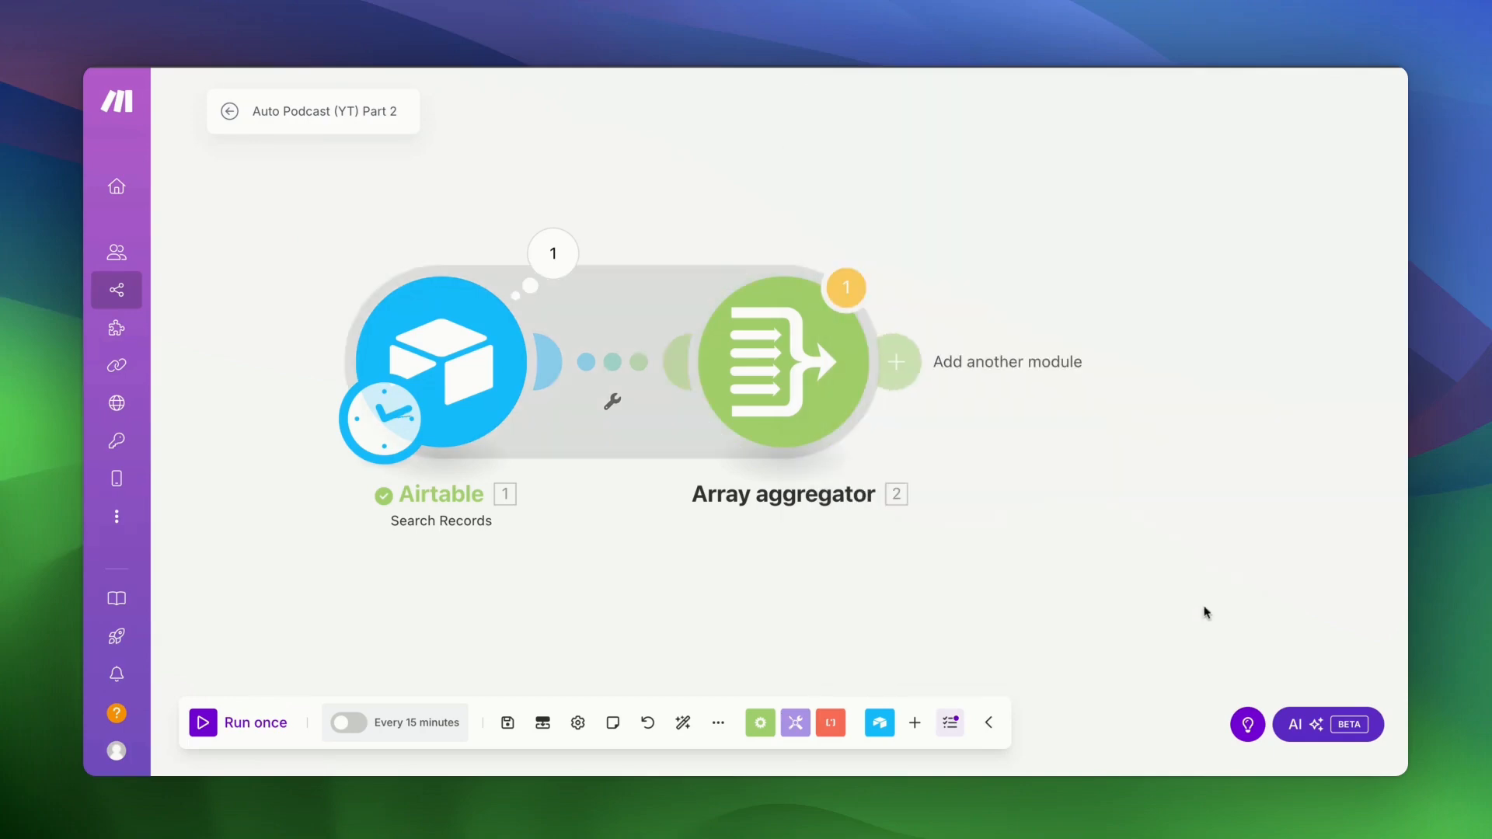
- Run once anyway and inspect the aggregator output: one bundle whose Array holds the 14 records
{"action": "left_click", "coordinate": [205, 727]}
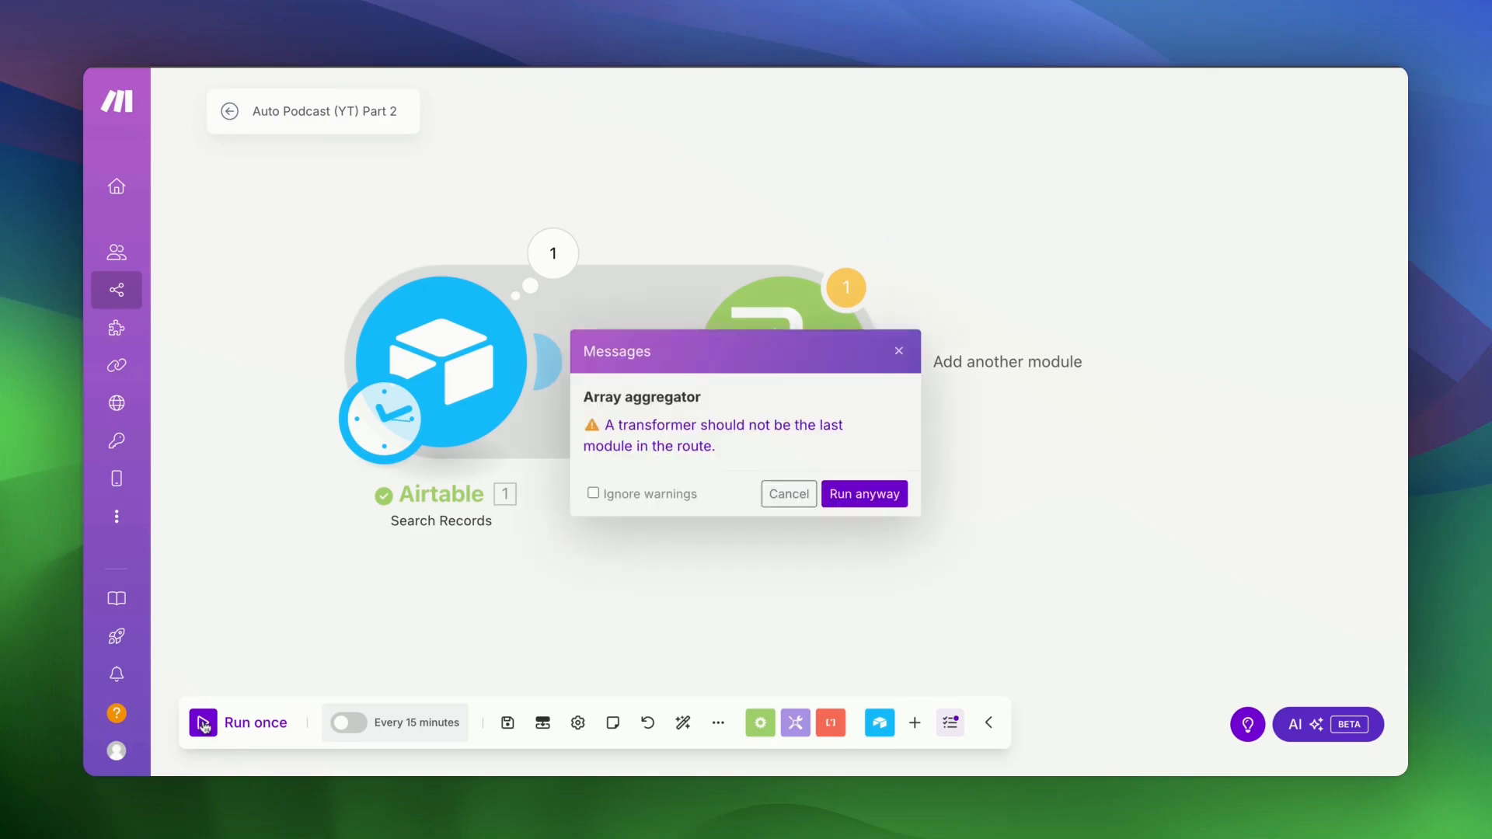
{"action": "left_click", "coordinate": [879, 502]}
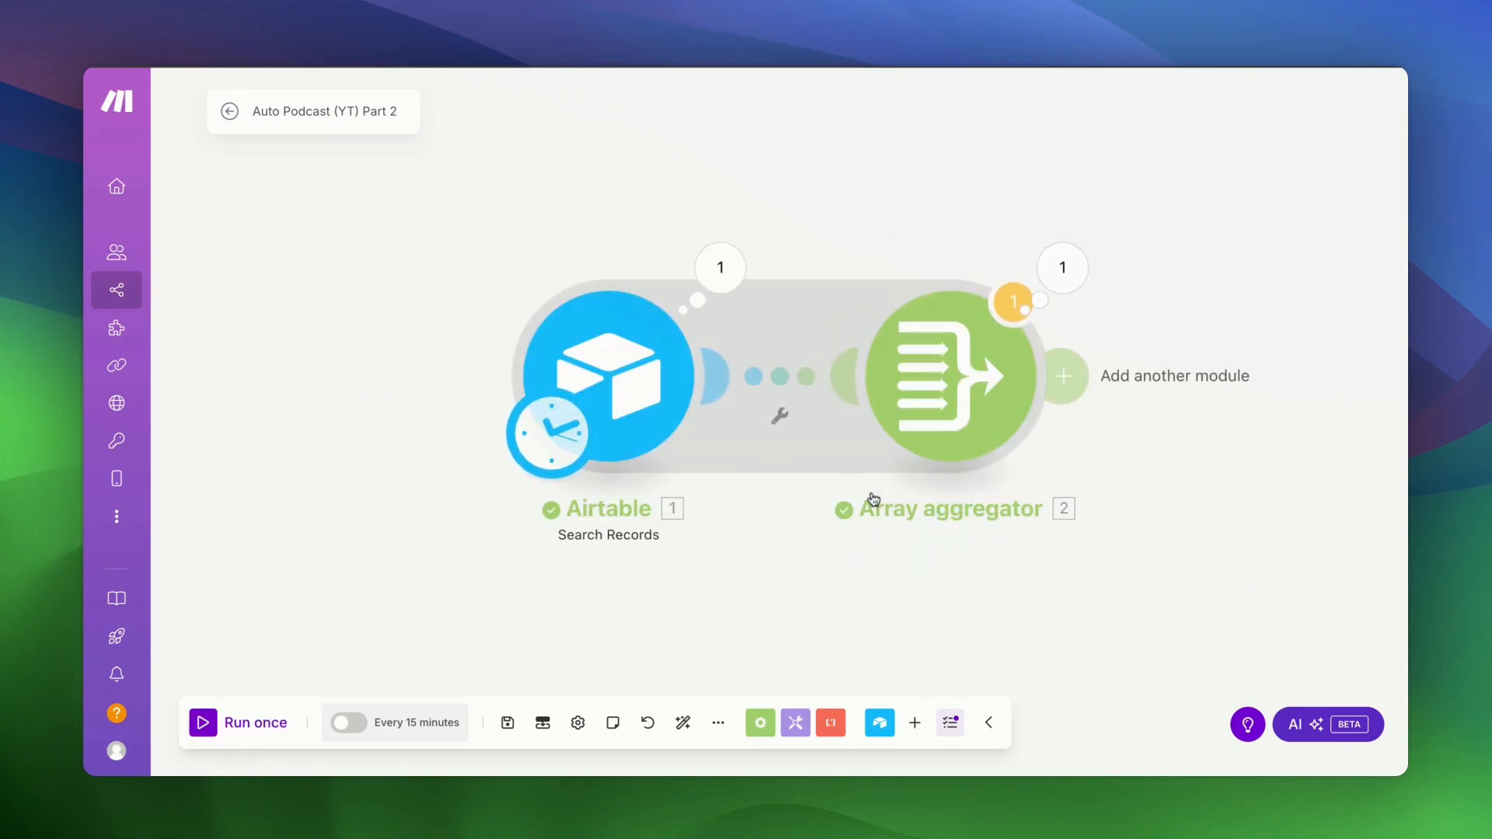
{"action": "left_click", "coordinate": [1057, 286]}
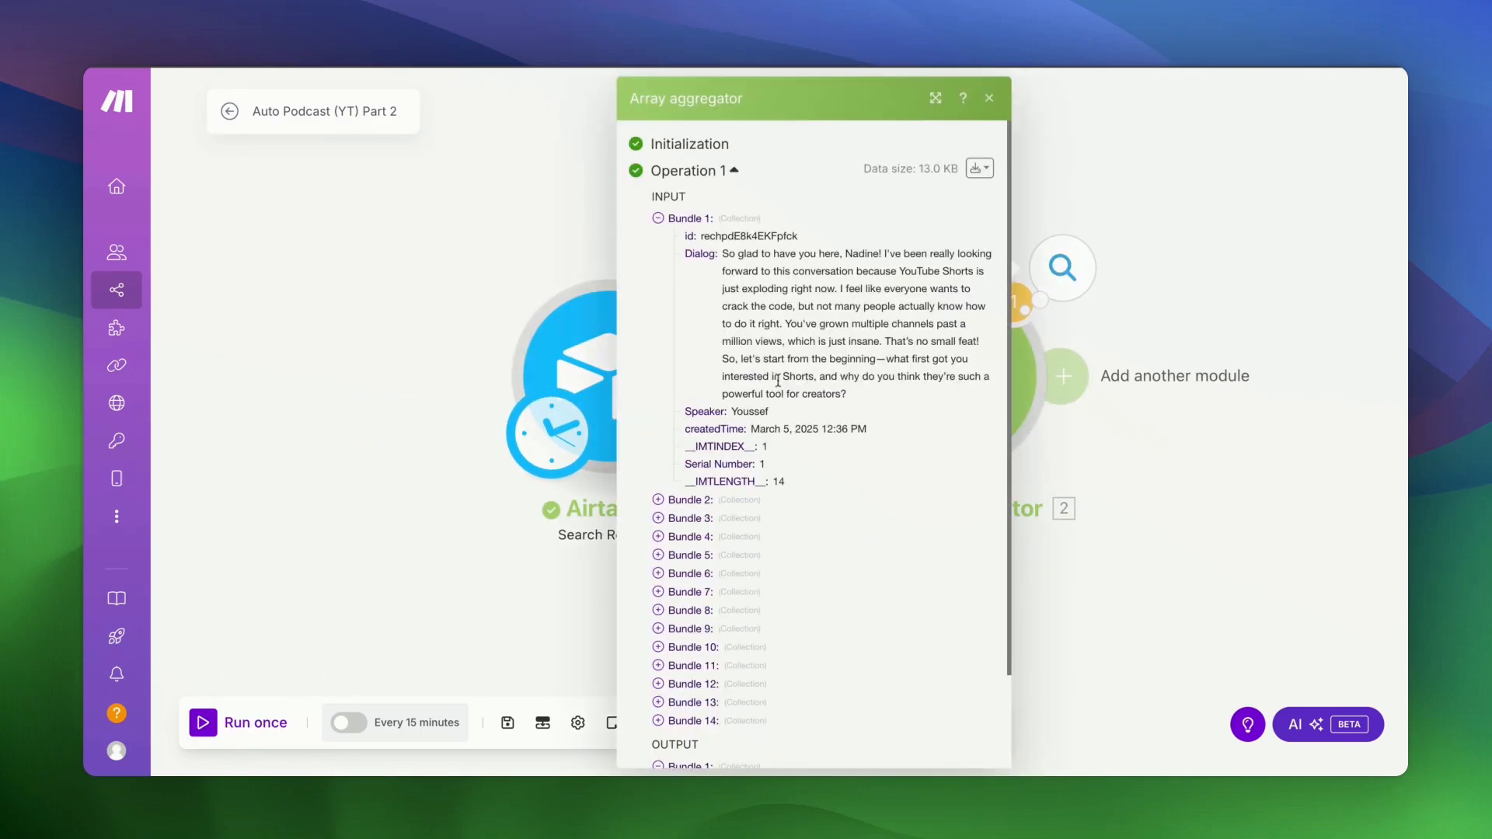
{"action": "left_click", "coordinate": [658, 220]}
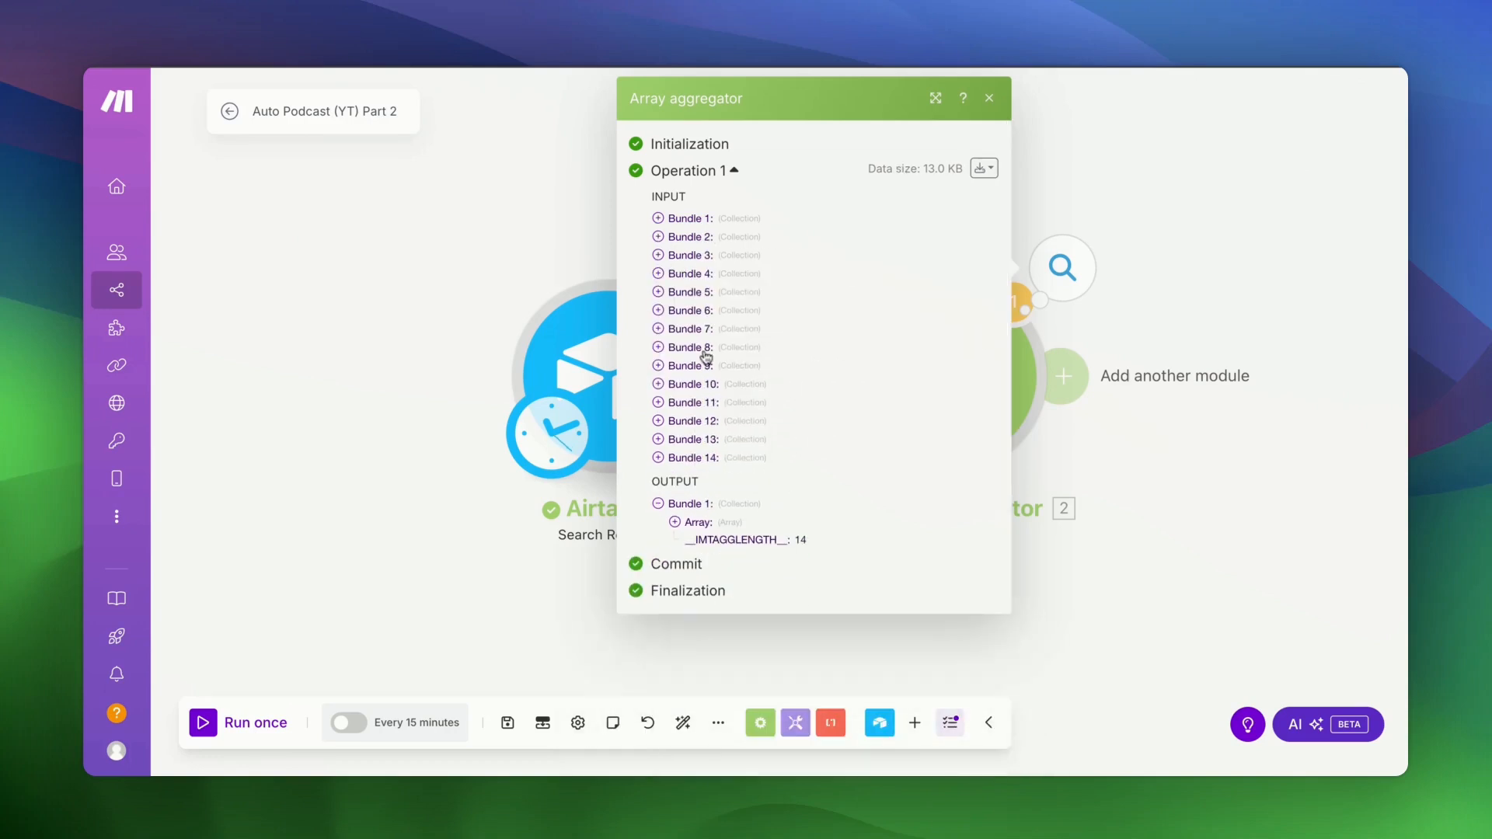
{"action": "left_click", "coordinate": [675, 522]}
{"action": "scroll", "coordinate": [715, 560], "scroll_direction": "down", "scroll_amount": 2}
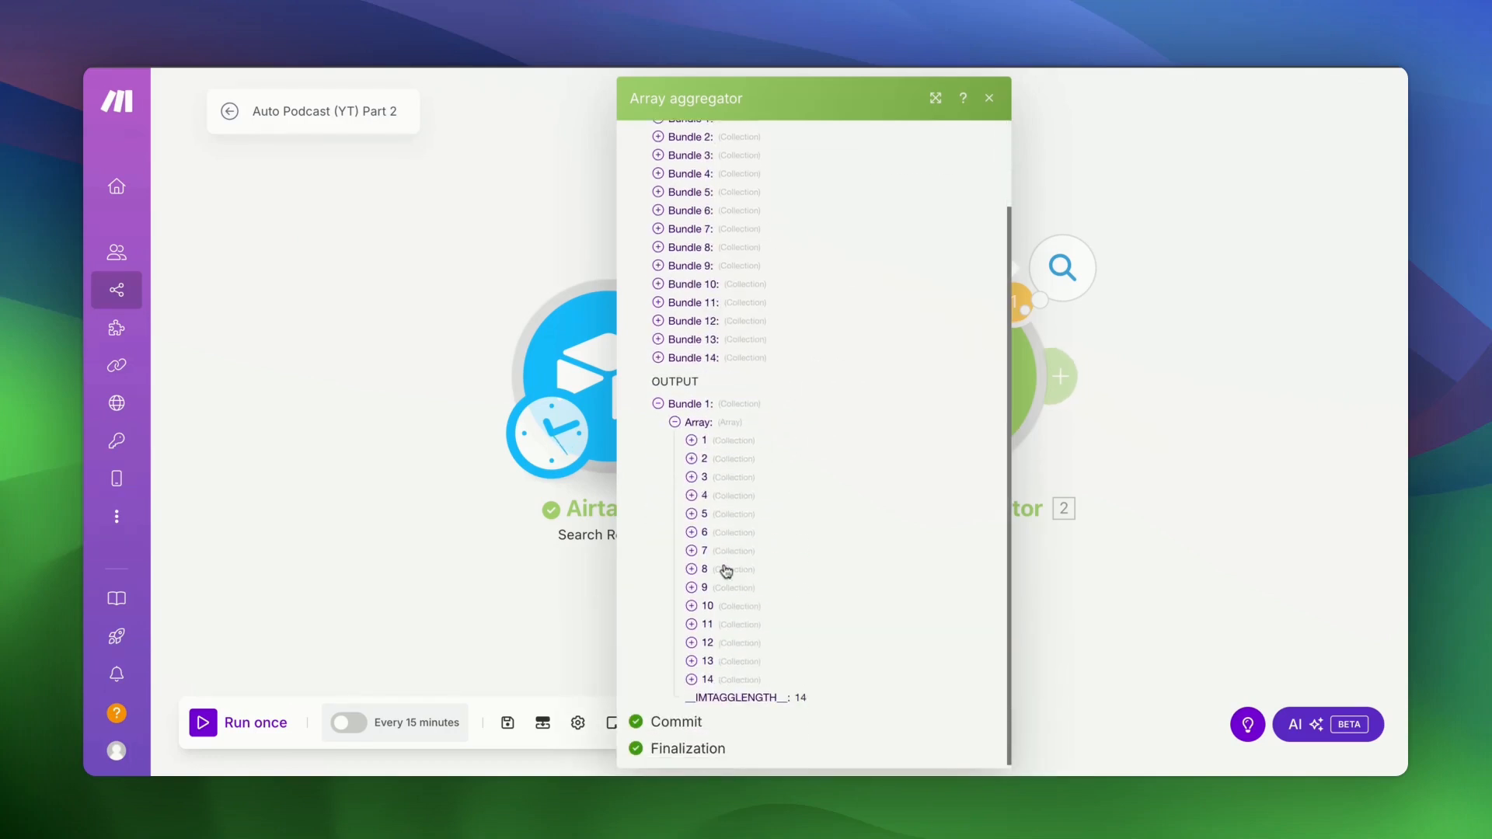
{"action": "left_click", "coordinate": [691, 436]}
{"action": "scroll", "coordinate": [698, 521], "scroll_direction": "down", "scroll_amount": 3}
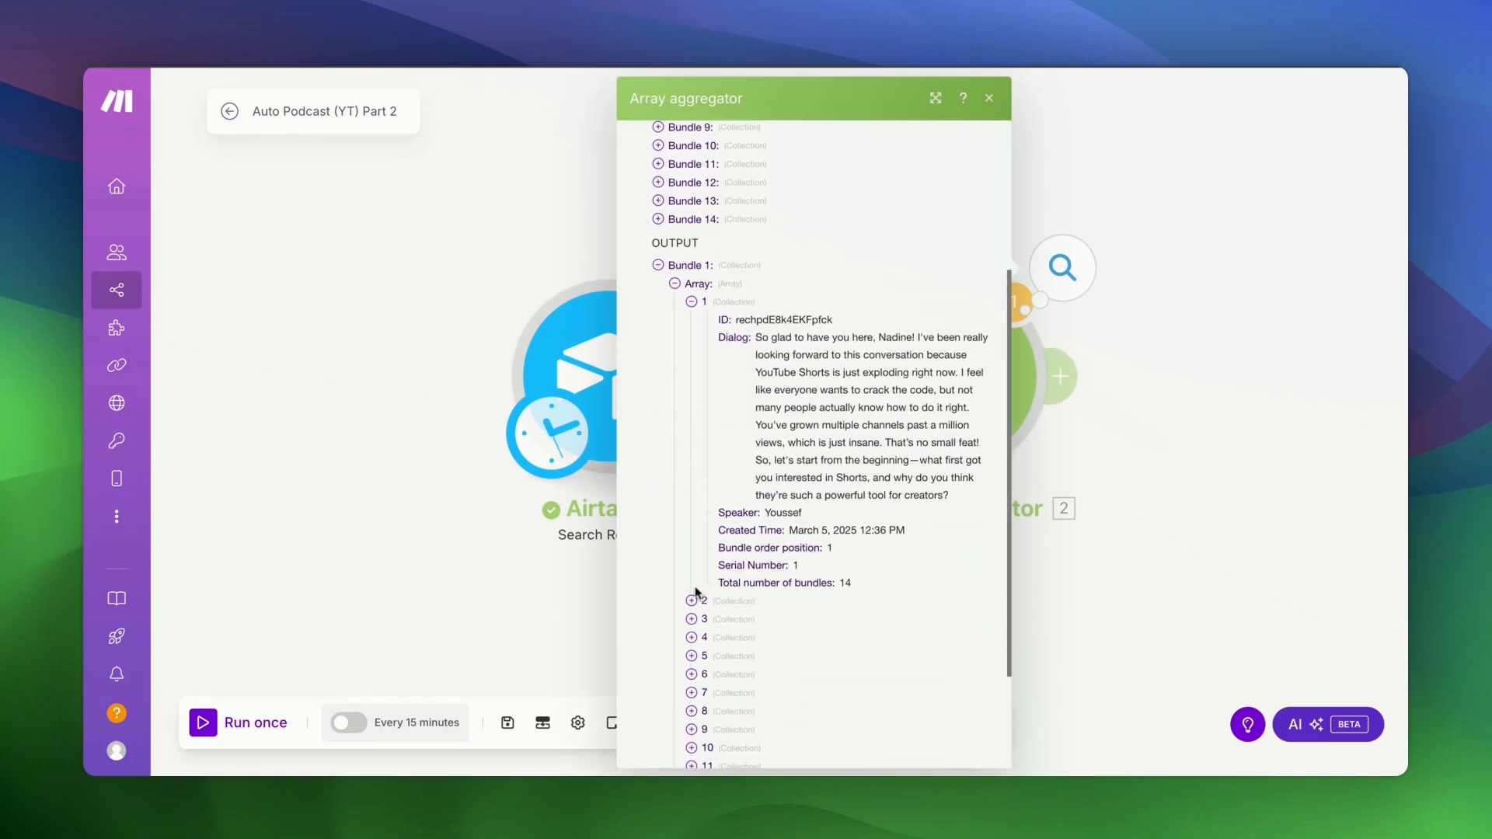
{"action": "left_click", "coordinate": [692, 603]}
{"action": "scroll", "coordinate": [693, 611], "scroll_direction": "down", "scroll_amount": 5}
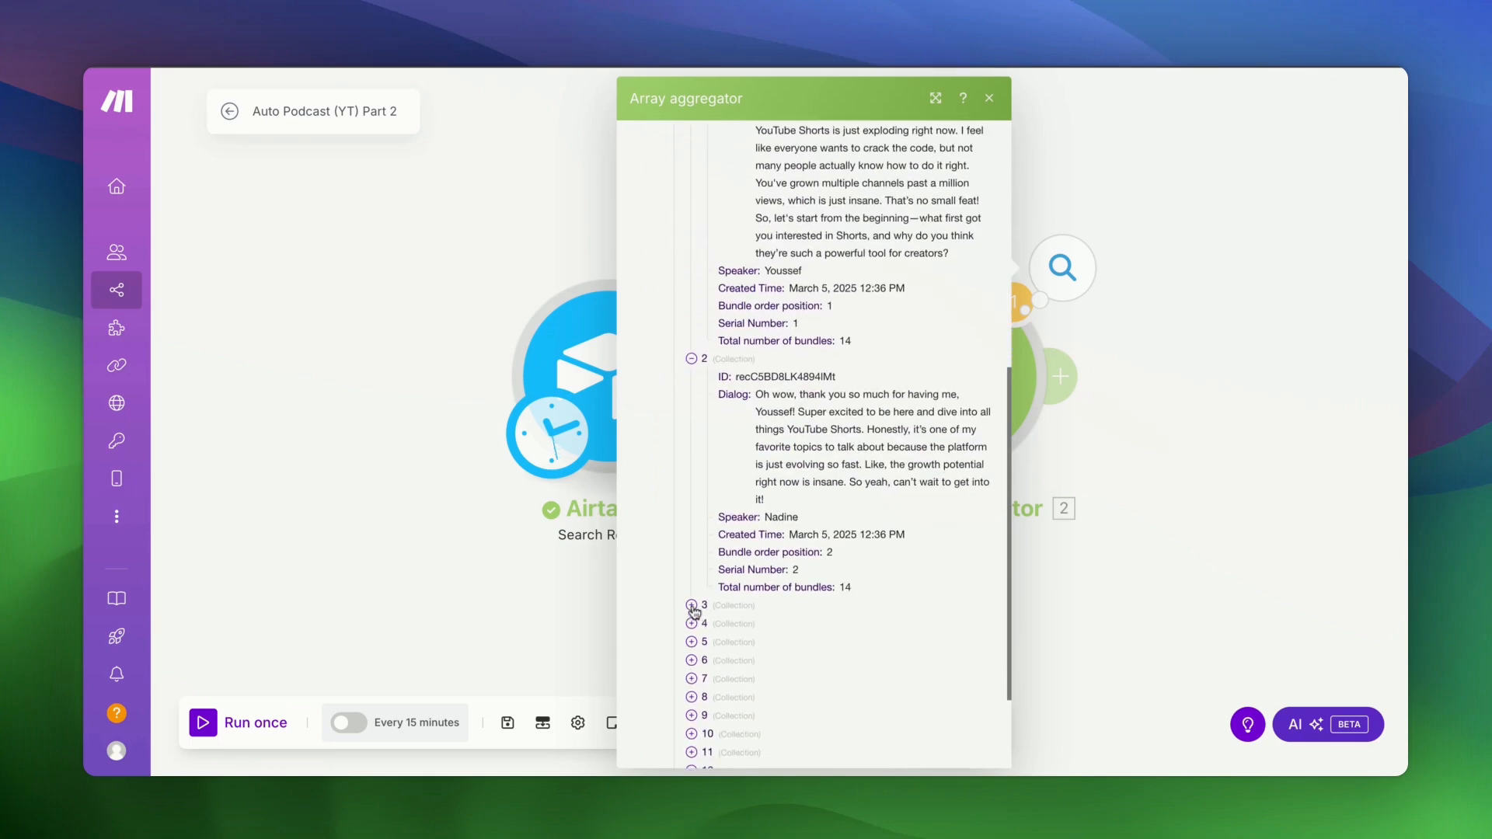
{"action": "left_click", "coordinate": [1282, 414]}
{"action": "left_click_drag", "start_coordinate": [1273, 415], "coordinate": [776, 460]}
- Add an Iterator that iterates over the aggregator's Array[] output and save it
{"action": "left_click", "coordinate": [585, 412]}
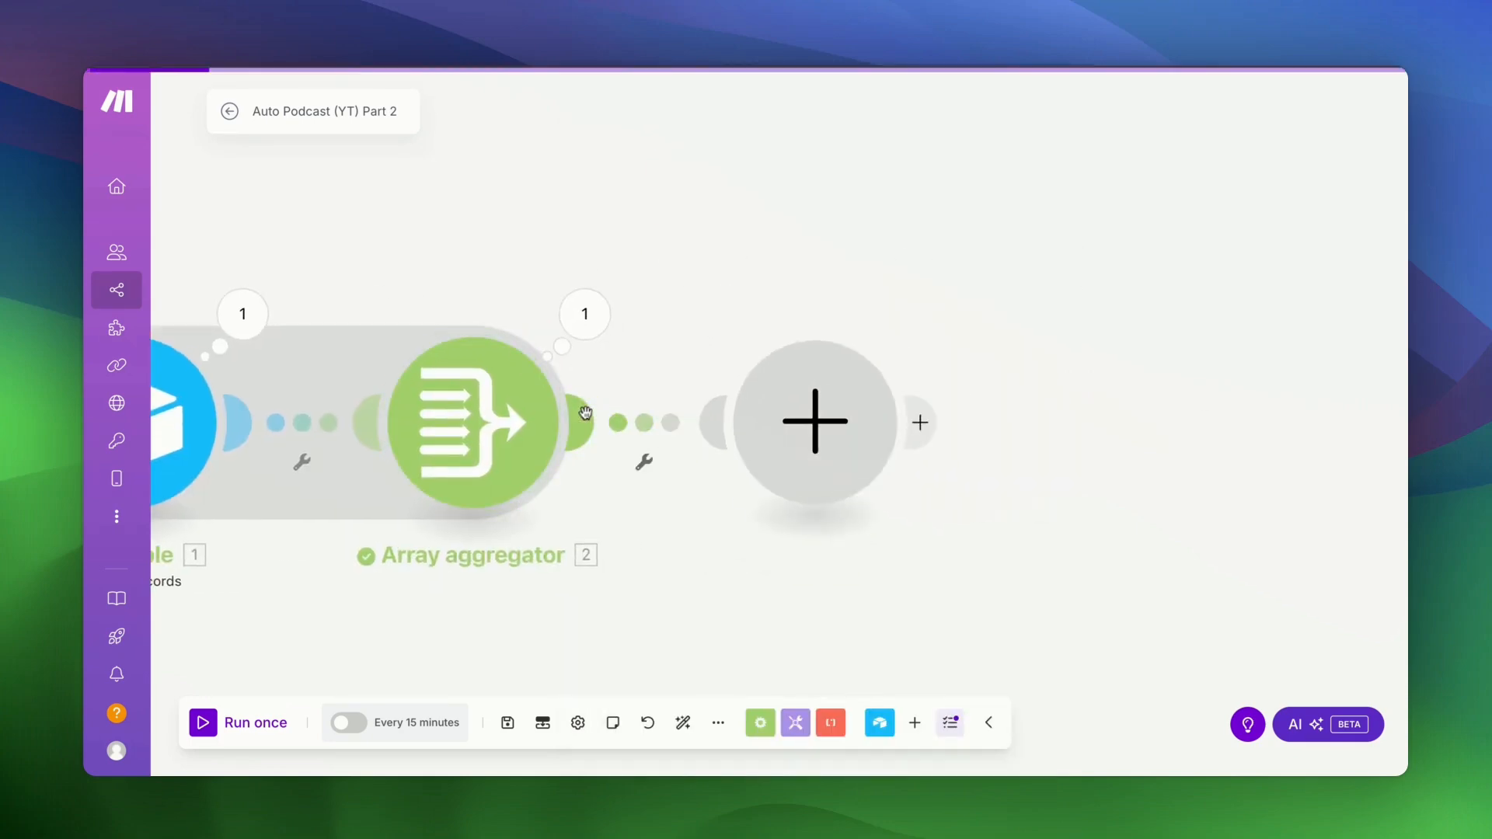
{"action": "type", "text": "it"}
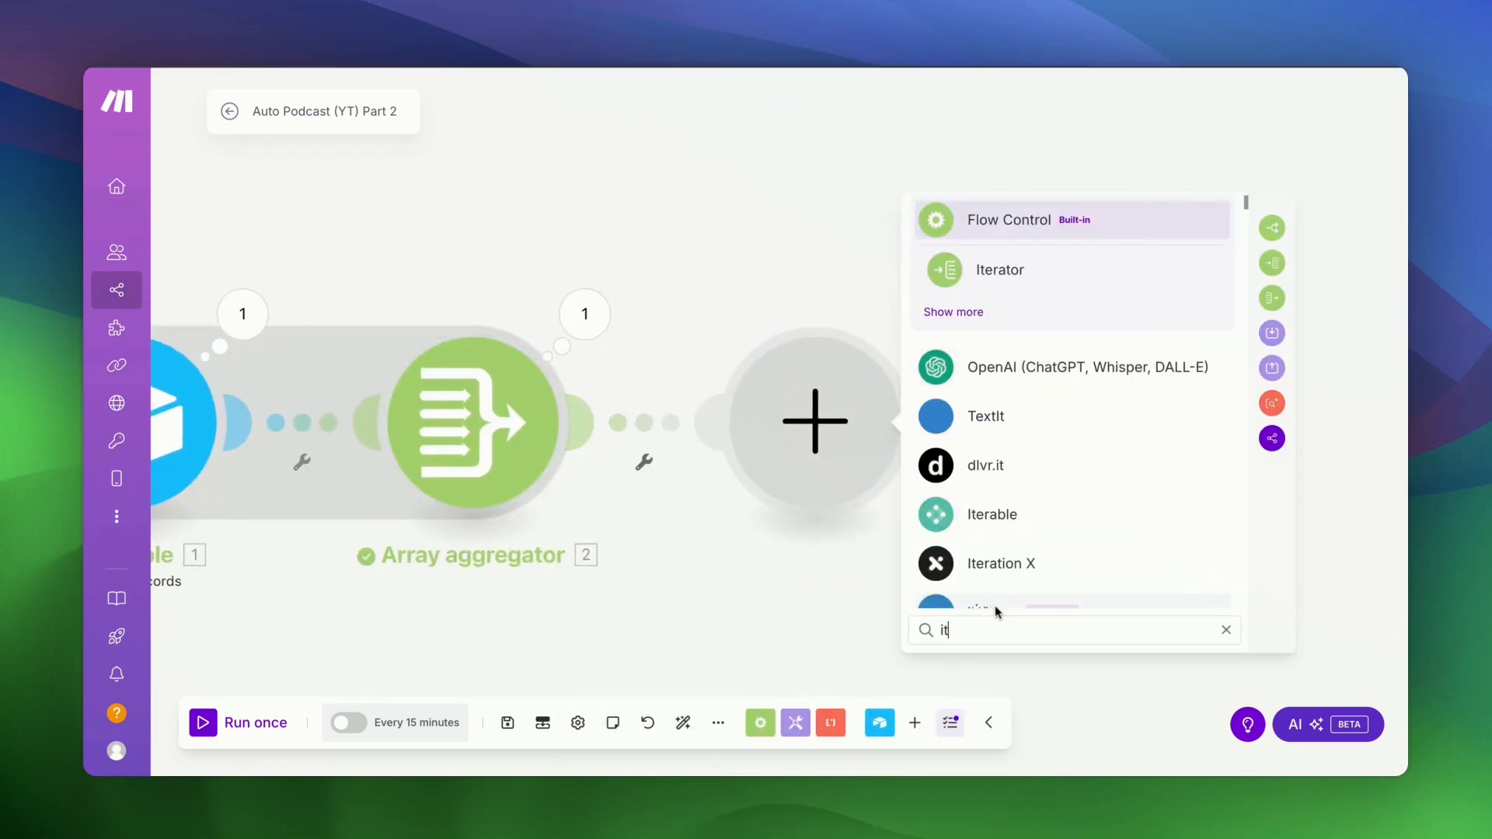
{"action": "type", "text": "era"}
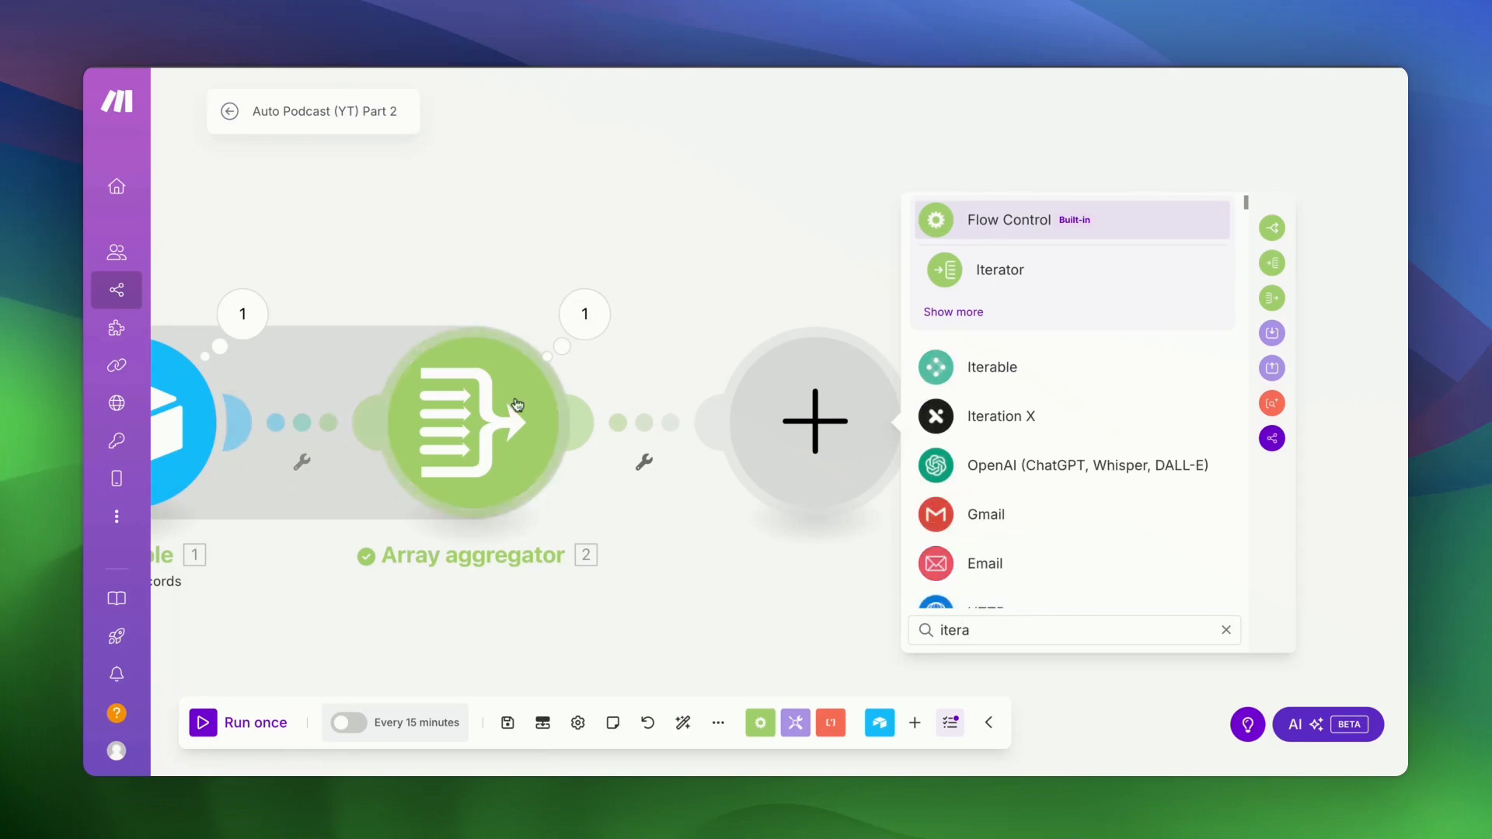
{"action": "left_click", "coordinate": [998, 290]}
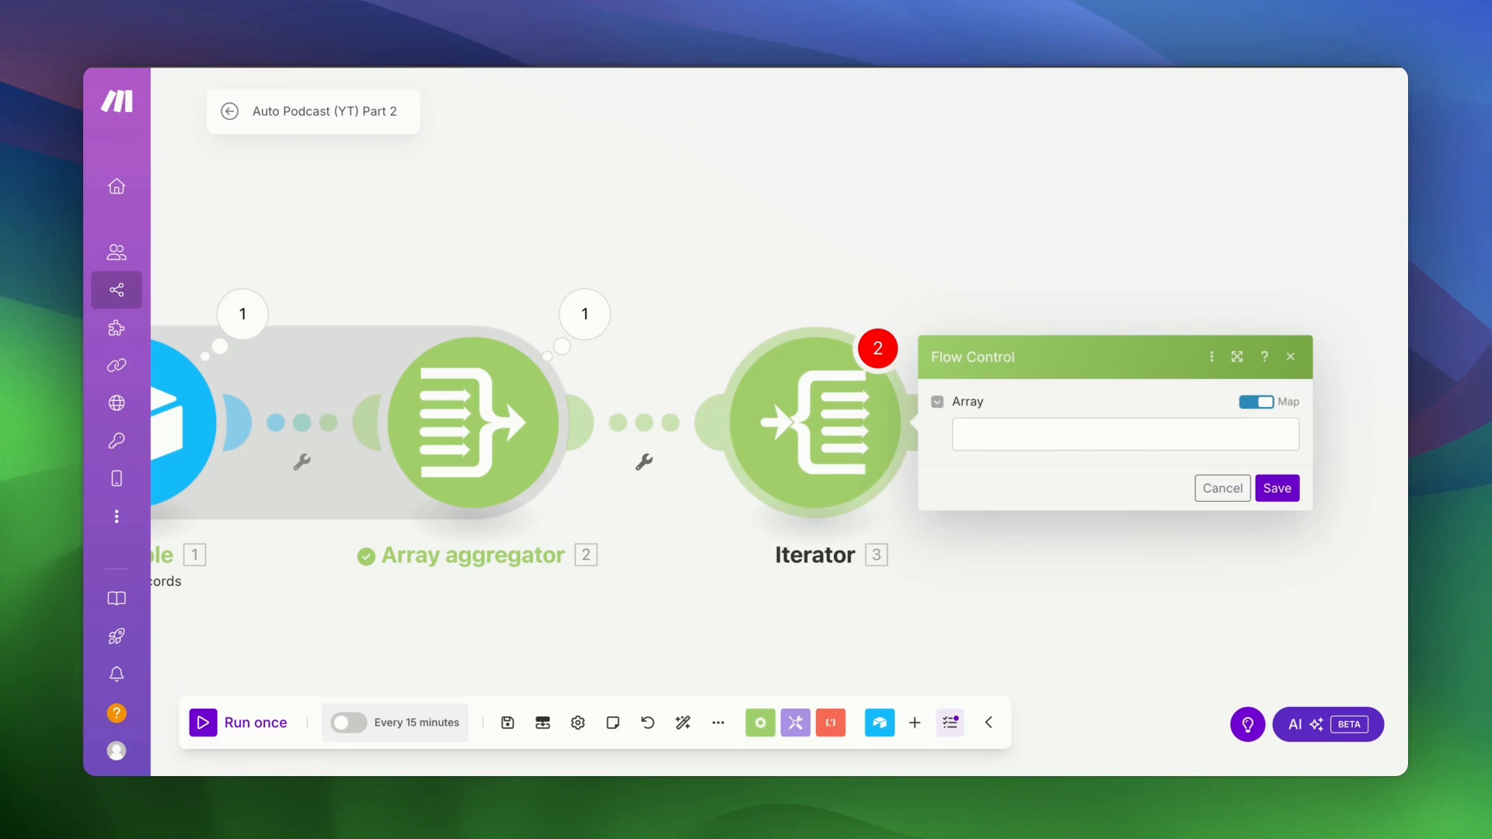
{"action": "left_click", "coordinate": [1126, 435]}
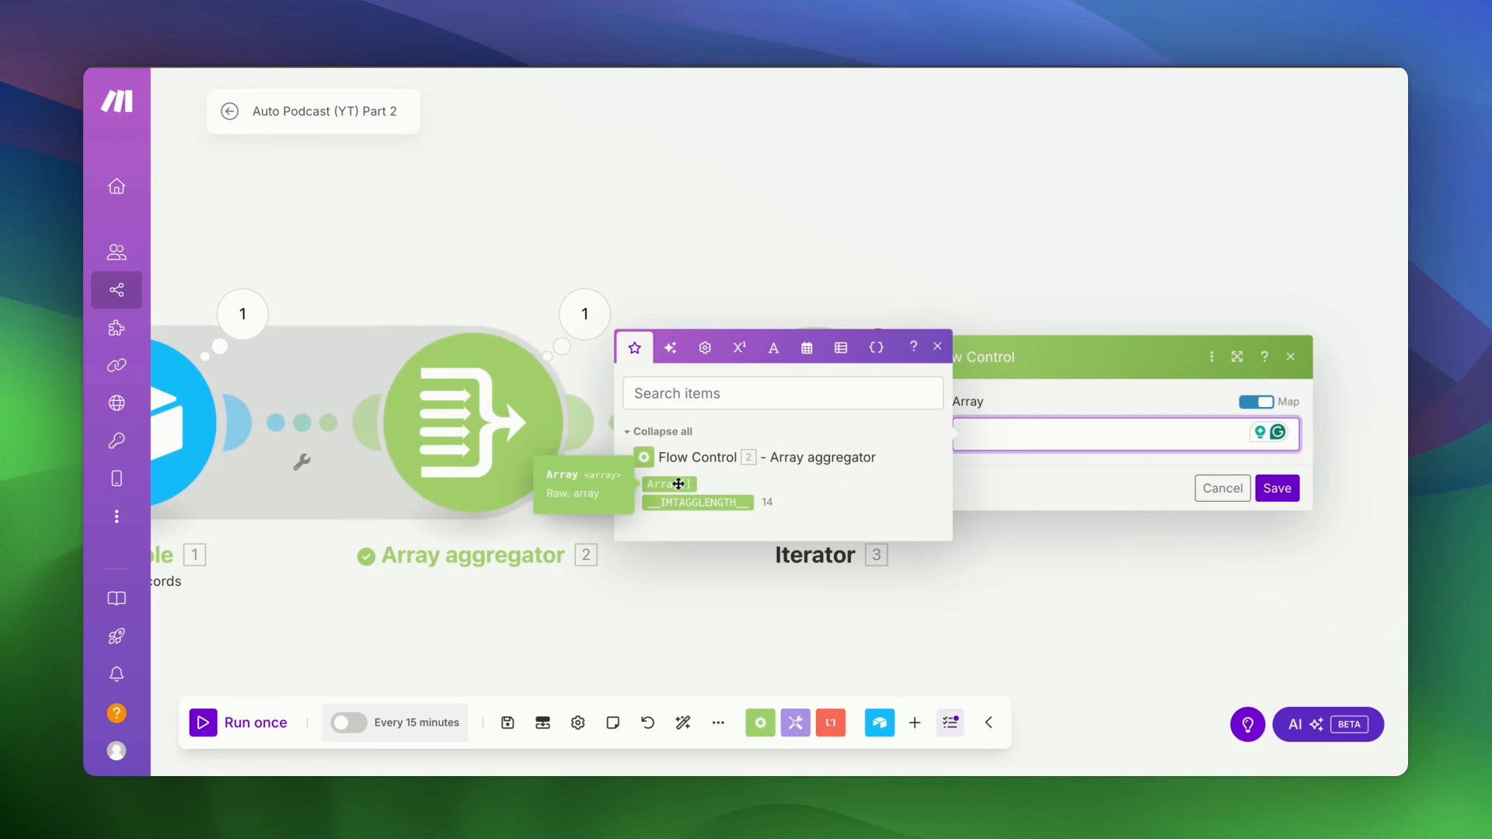
{"action": "left_click", "coordinate": [636, 484]}
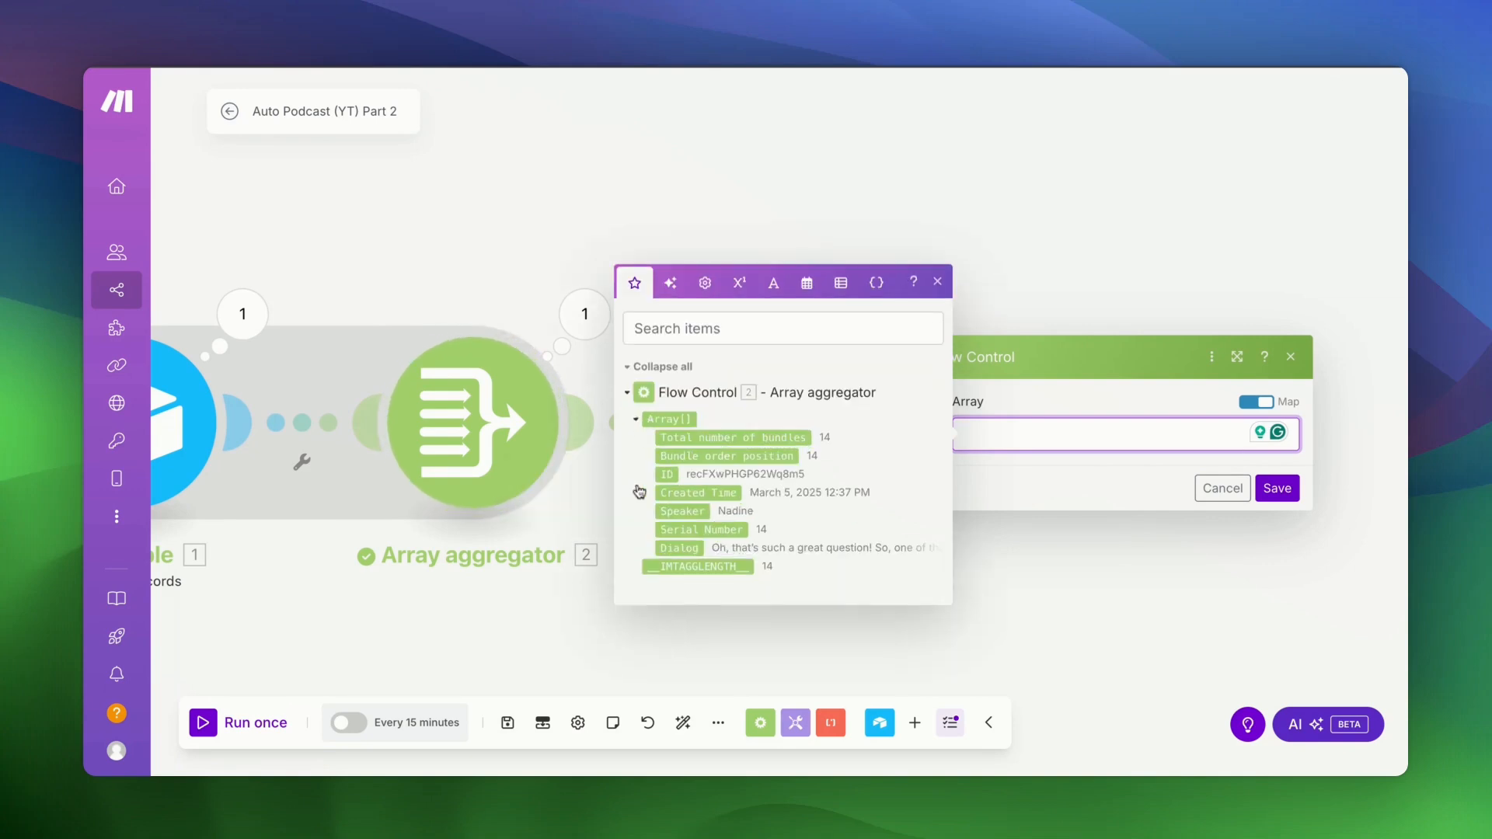
{"action": "left_click", "coordinate": [694, 419]}
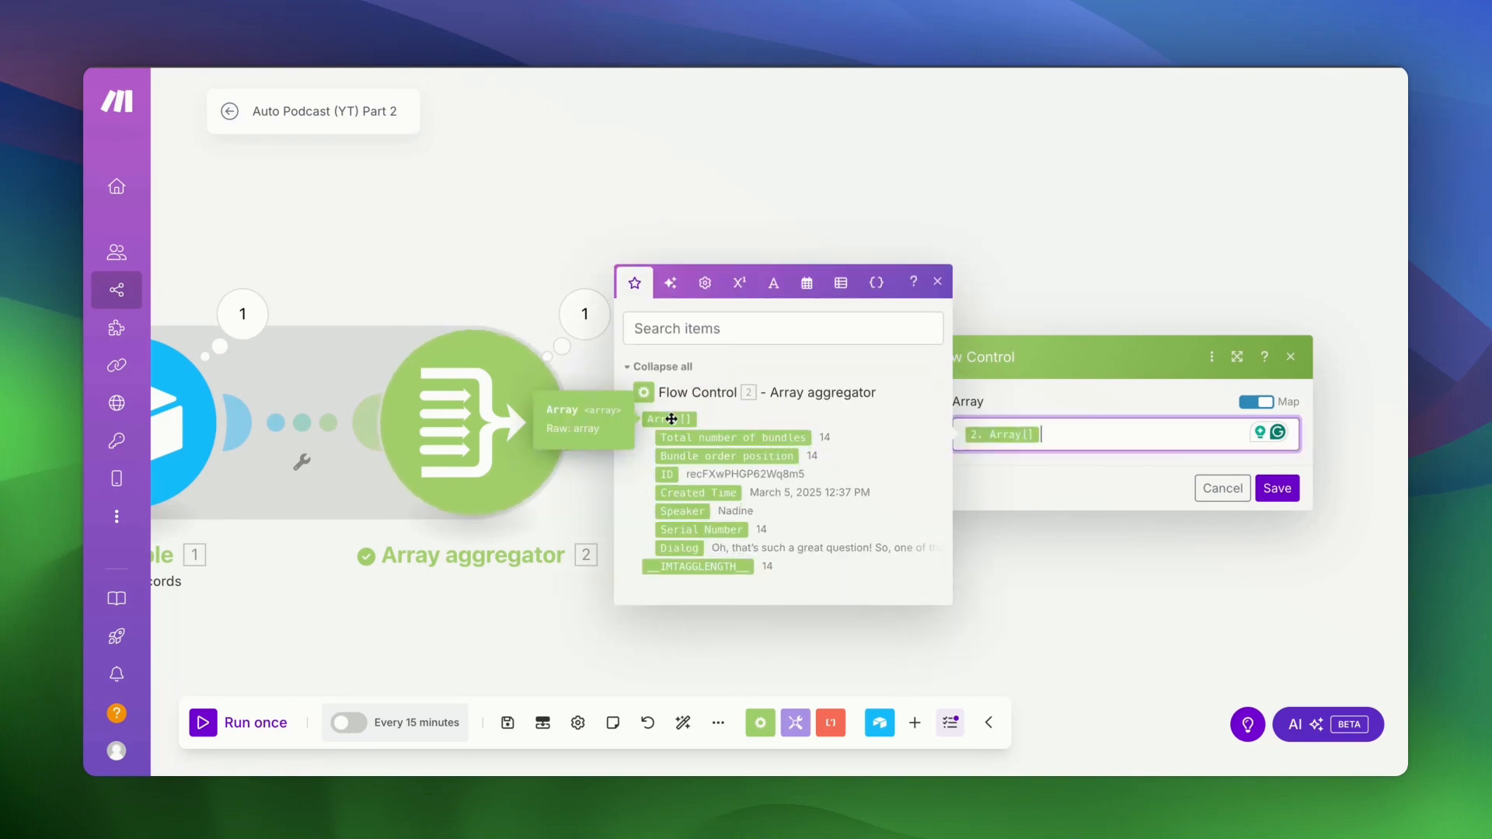
{"action": "left_click", "coordinate": [1086, 495]}
{"action": "left_click", "coordinate": [1277, 491]}
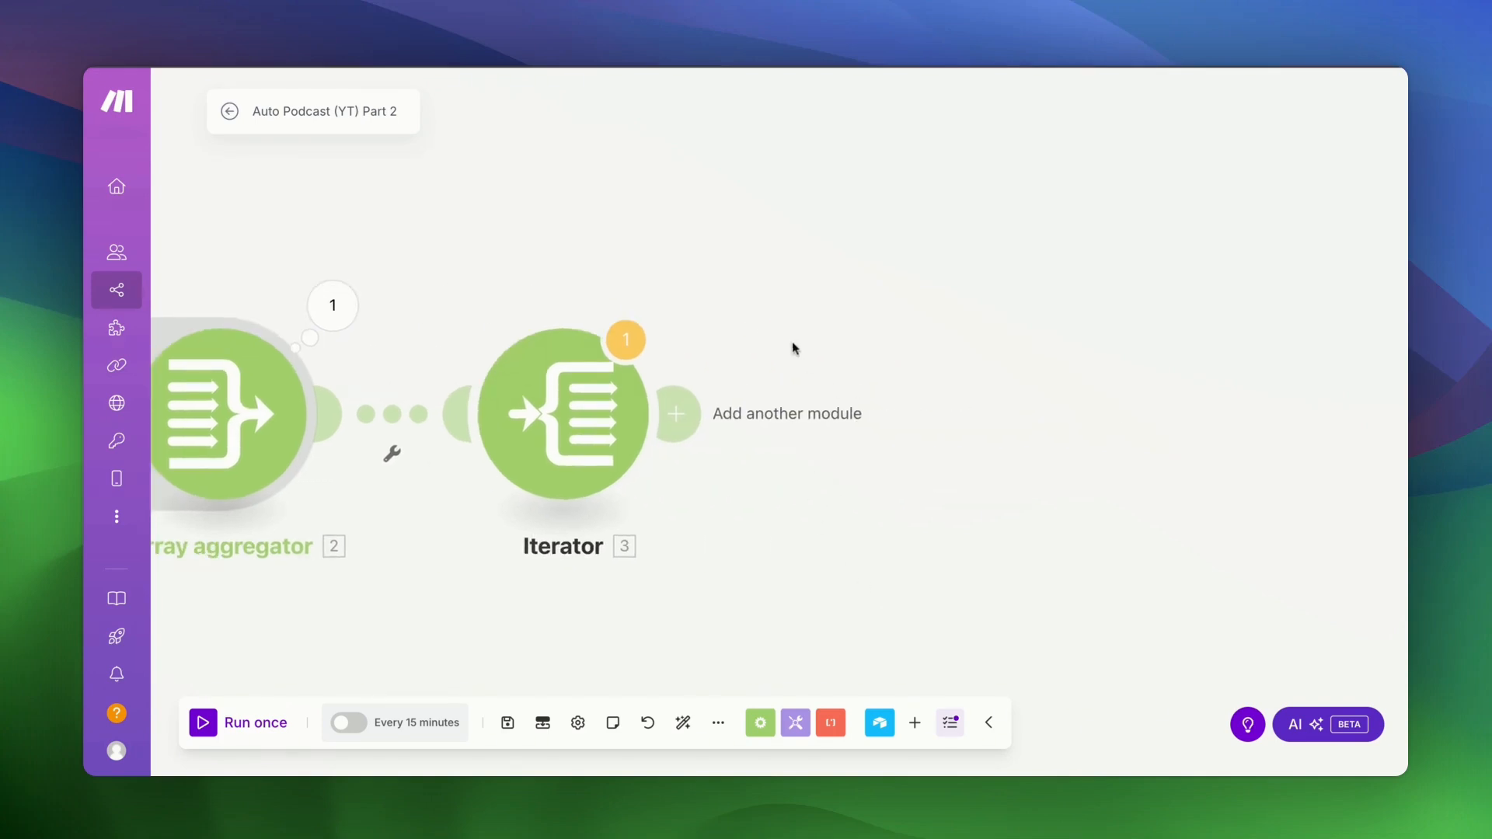
- Add a Router from Flow Control after the Iterator, creating two empty routes
{"action": "left_click", "coordinate": [677, 415]}
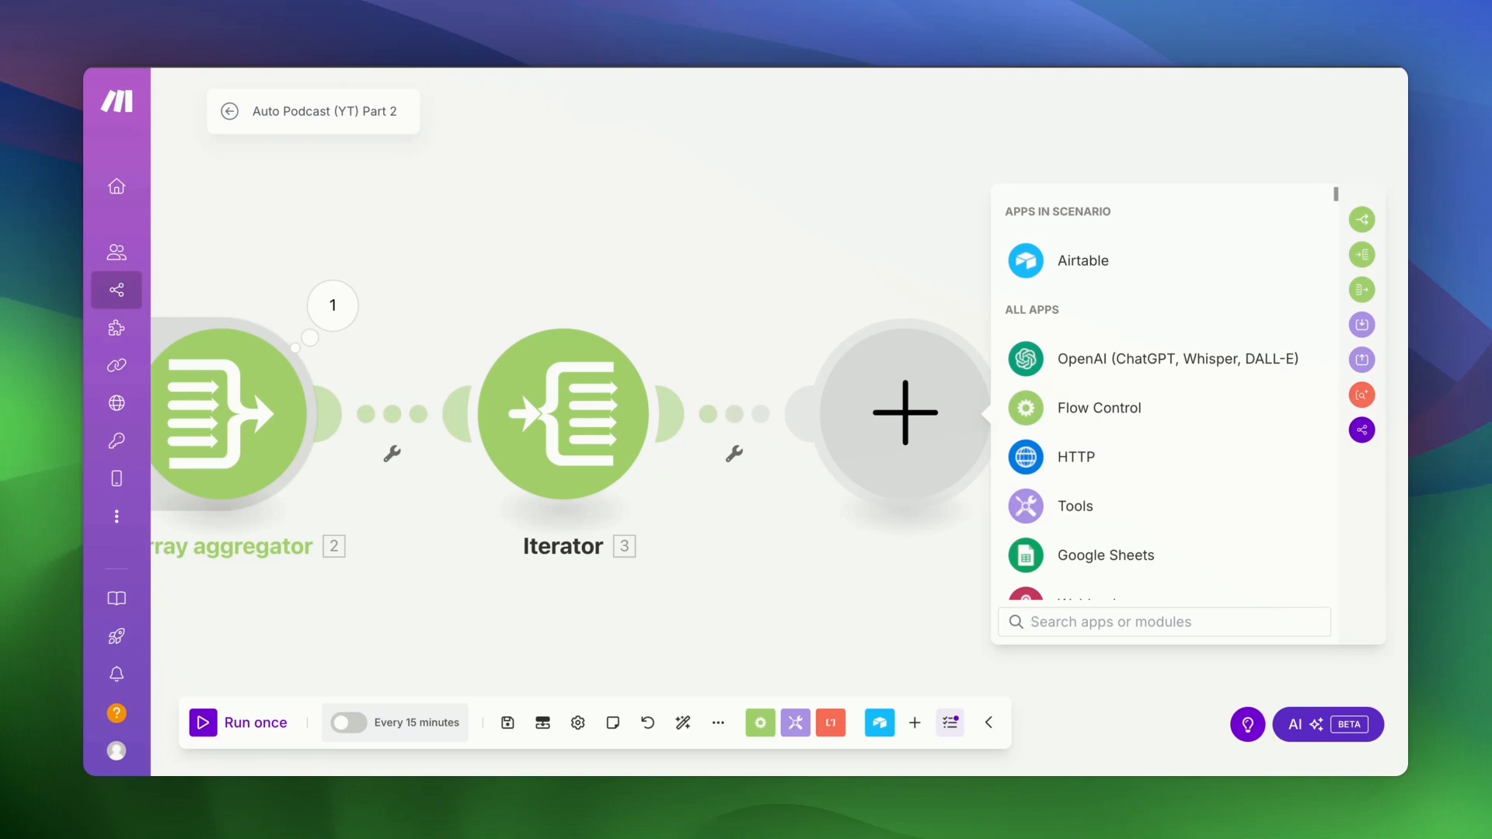
{"action": "left_click", "coordinate": [1074, 412]}
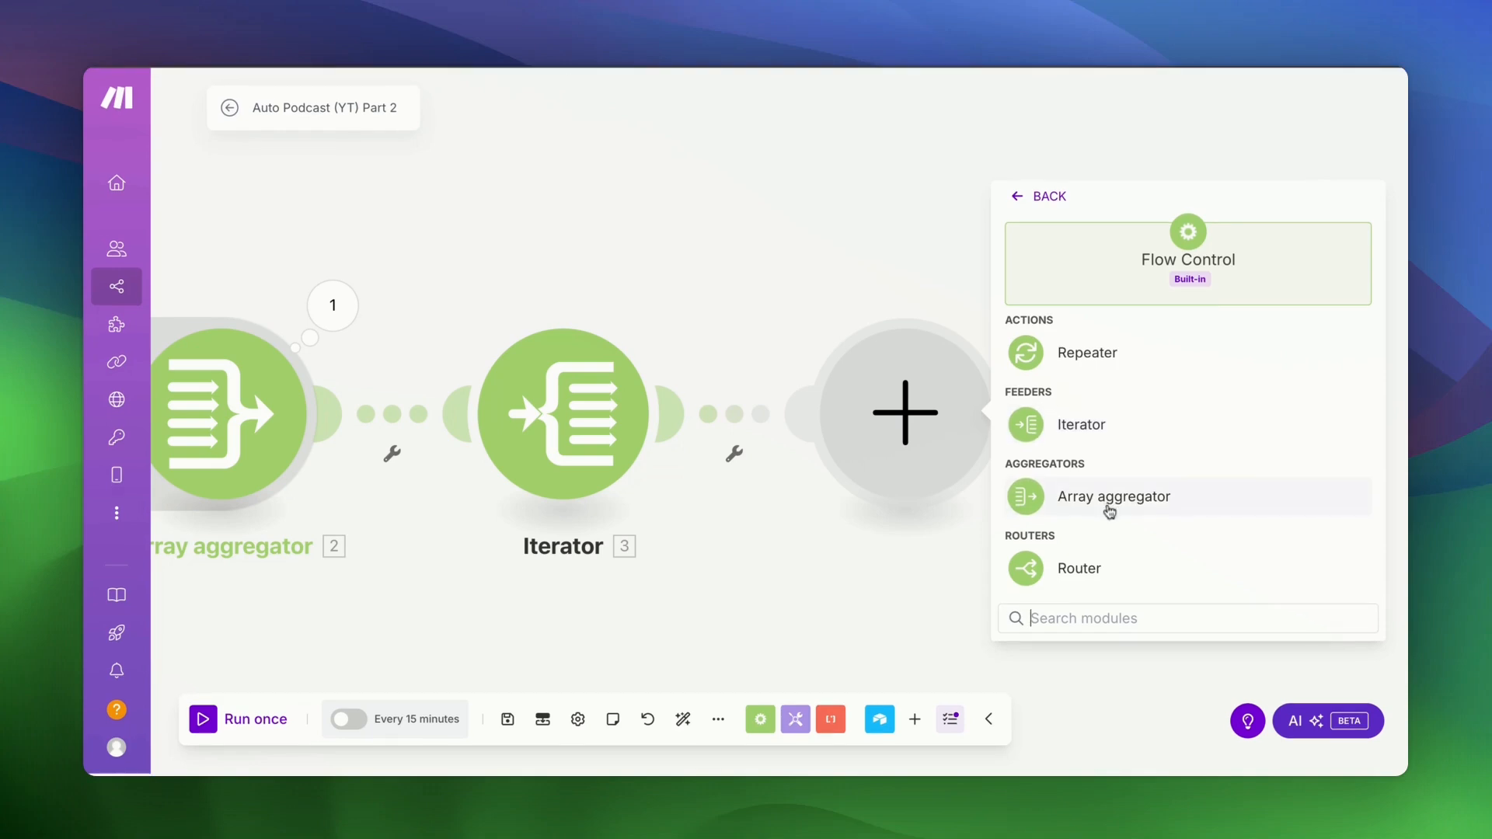
{"action": "left_click", "coordinate": [1087, 566]}
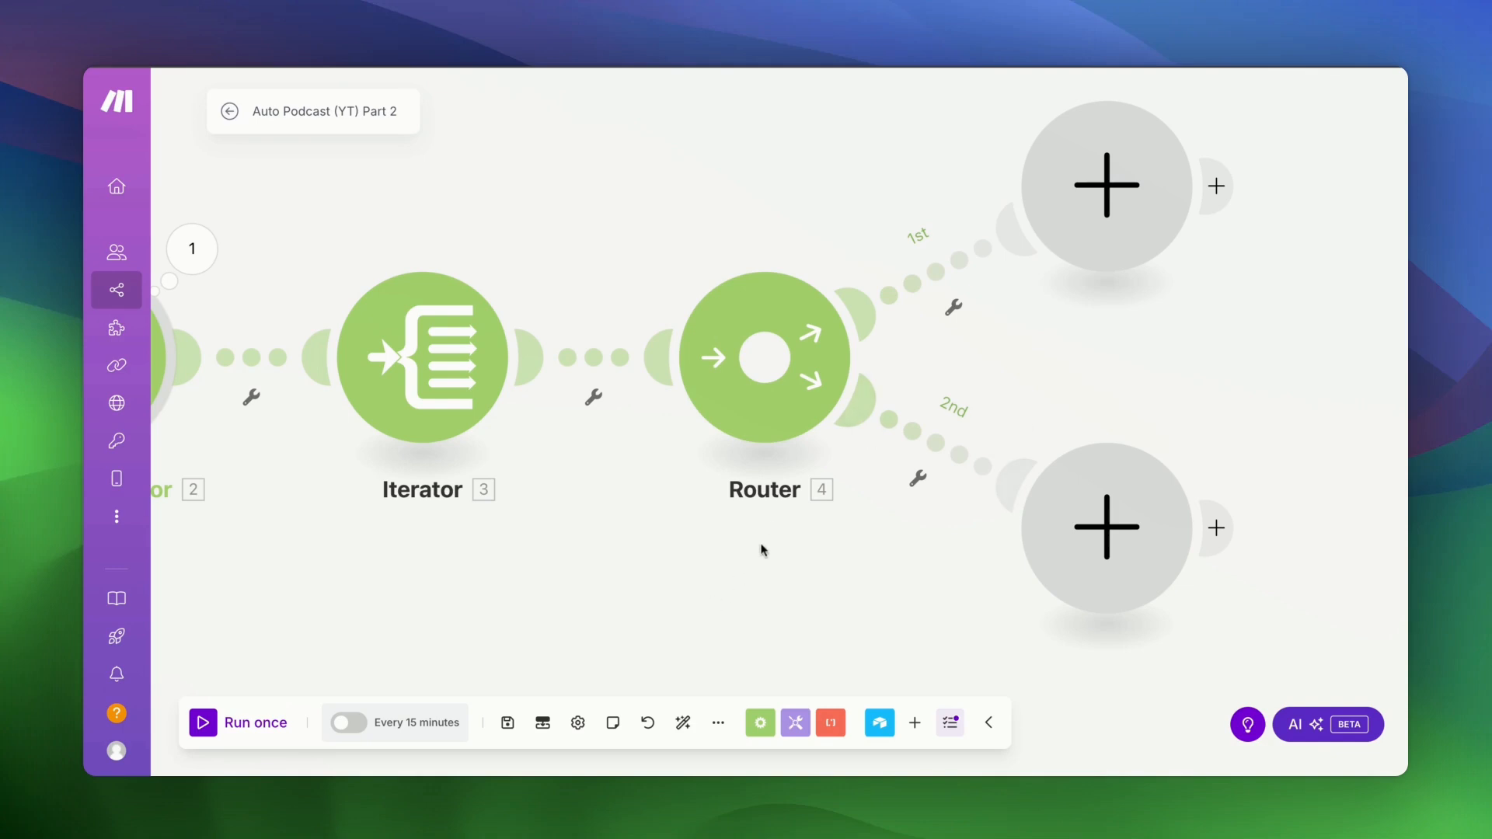
{"action": "scroll", "coordinate": [761, 550], "scroll_direction": "right", "scroll_amount": 2}
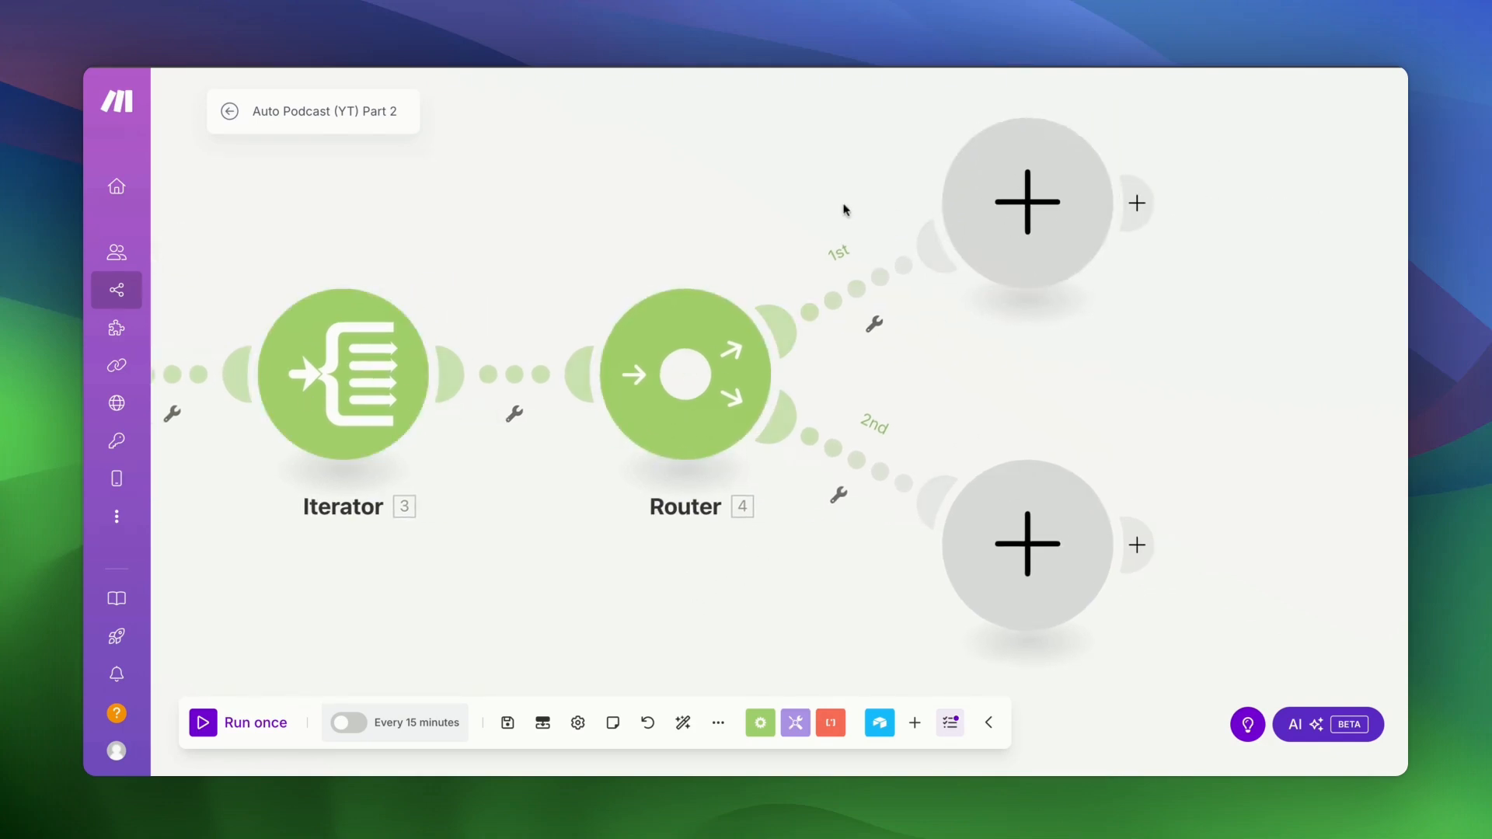
- Label route 1 with the speaker's name and filter it to matching Speaker, case-insensitive
{"action": "left_click", "coordinate": [855, 292]}
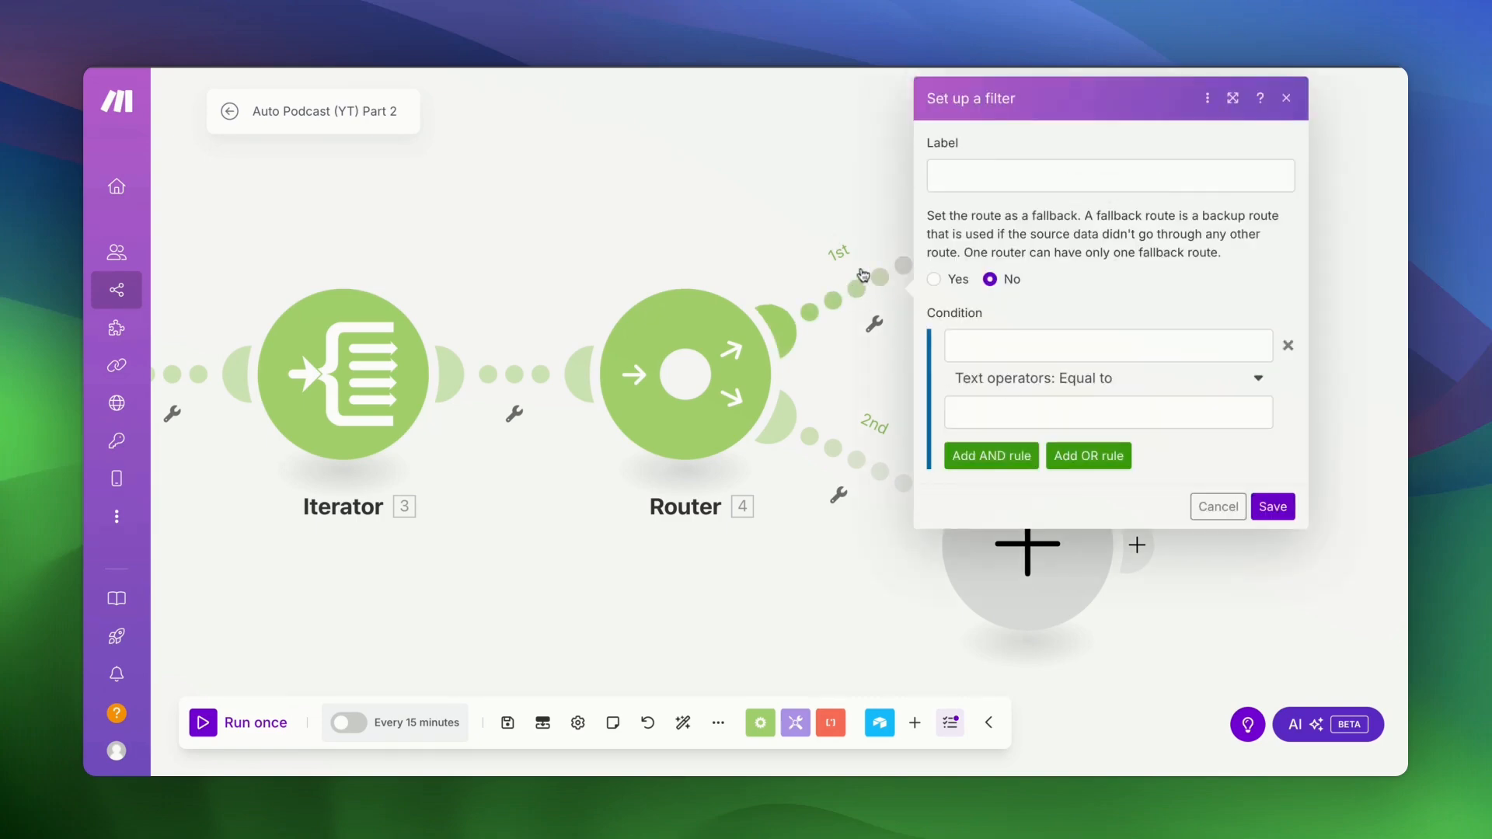
{"action": "left_click", "coordinate": [949, 188]}
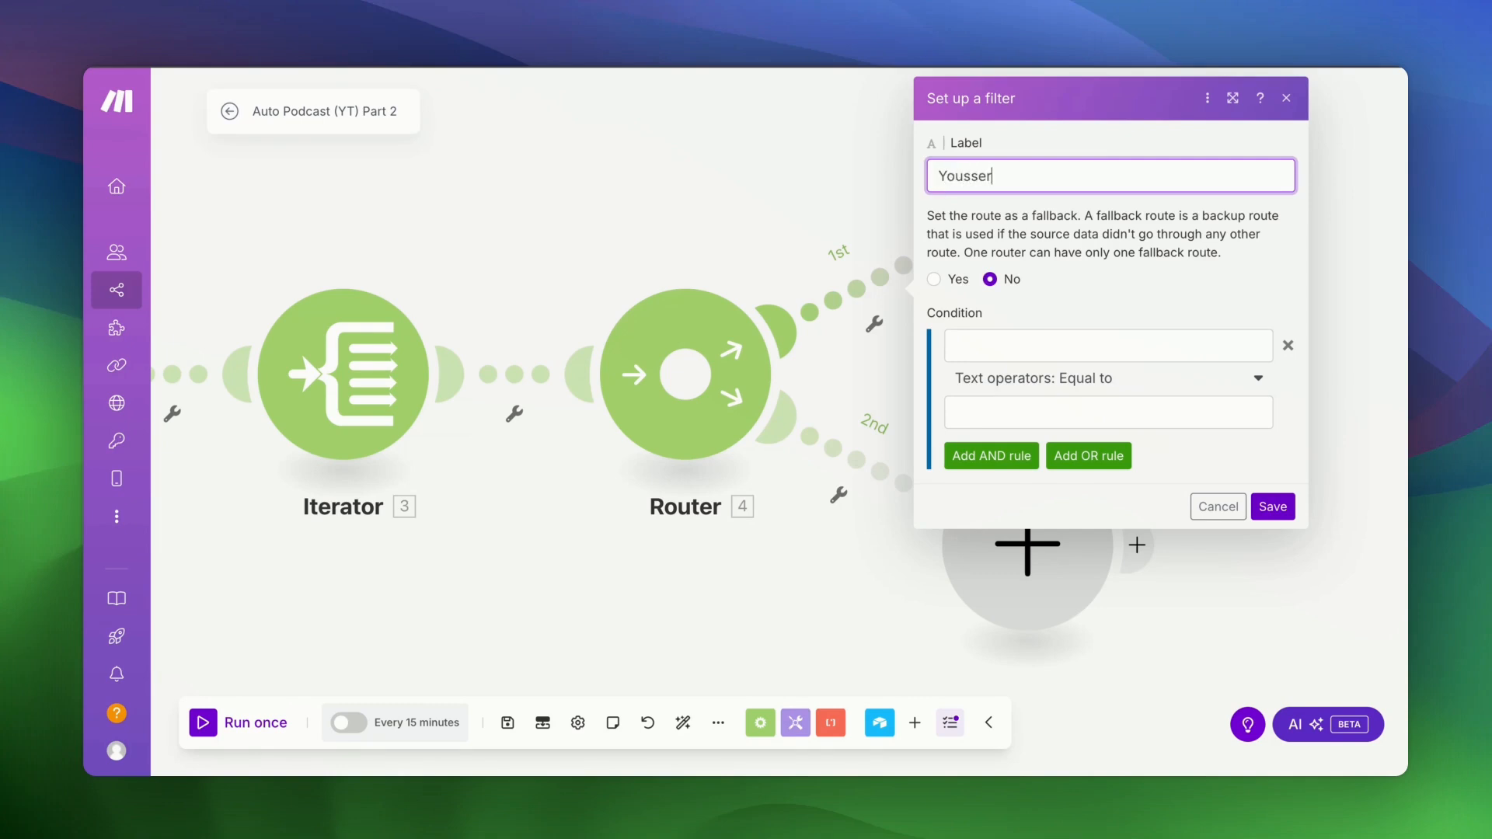
{"action": "type", "text": "Youssef"}
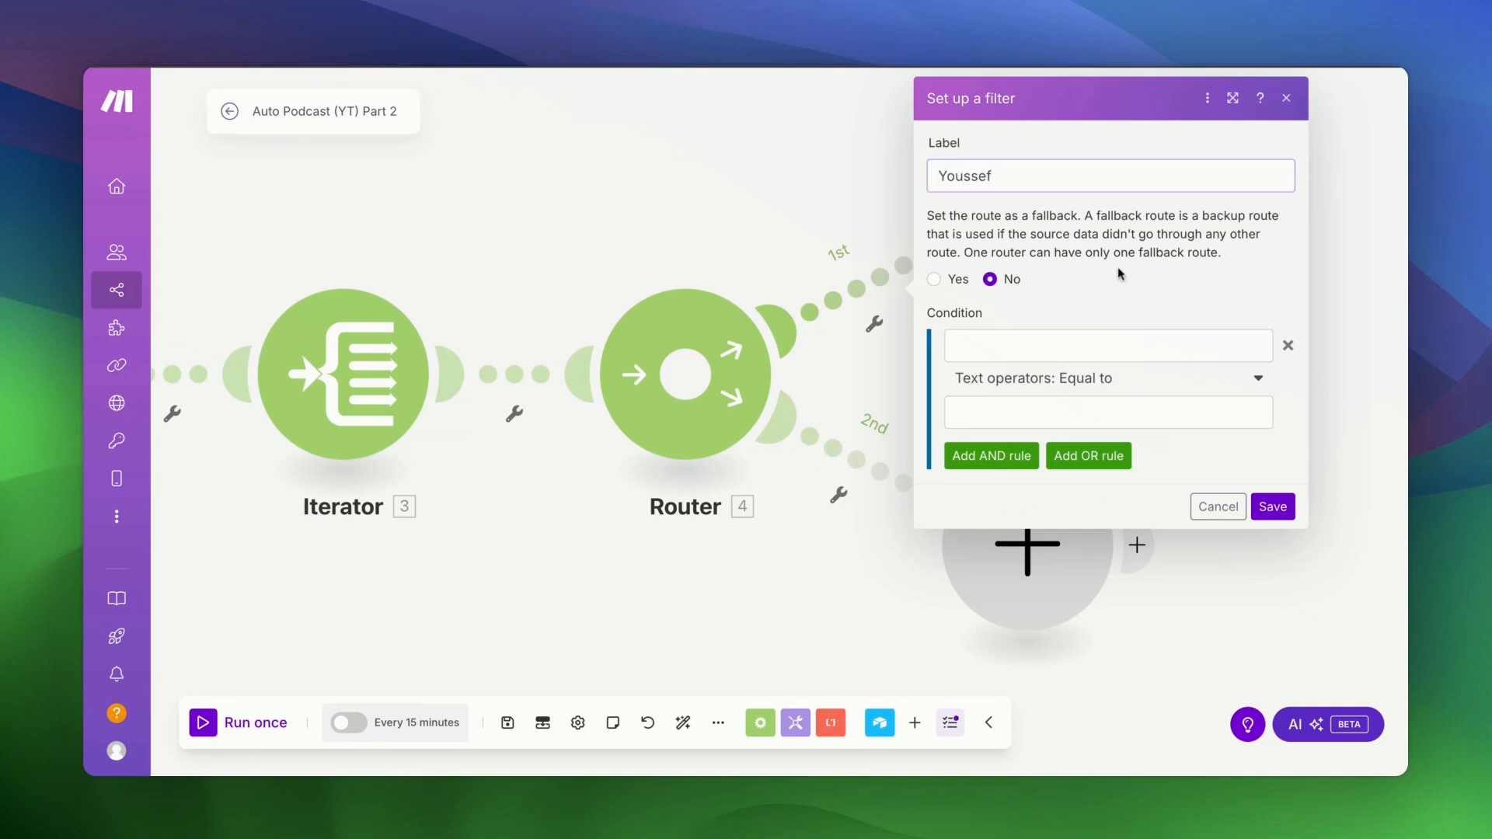
{"action": "left_click", "coordinate": [999, 355]}
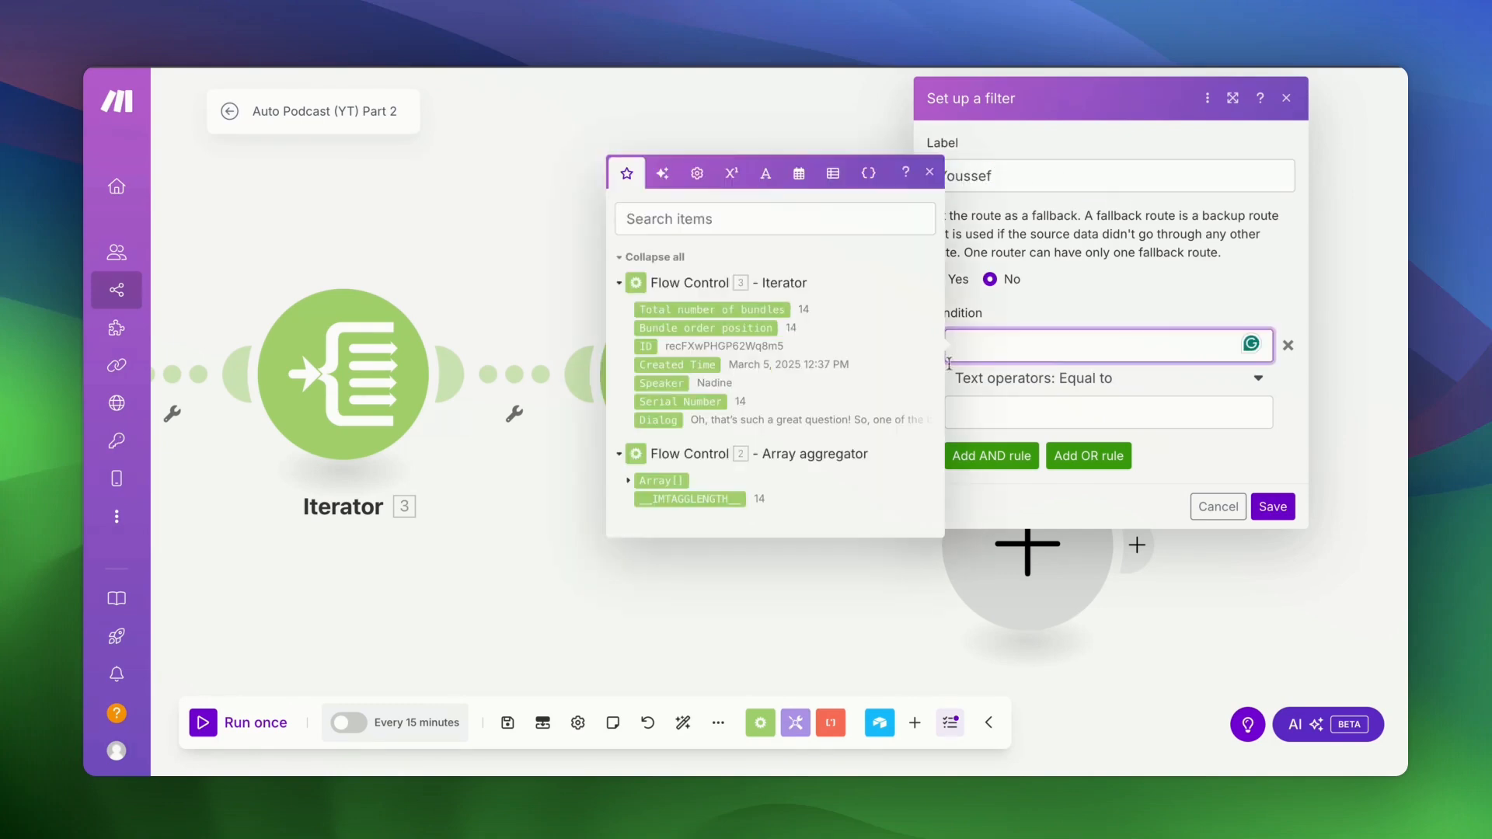
{"action": "left_click", "coordinate": [660, 383]}
{"action": "left_click", "coordinate": [1173, 379]}
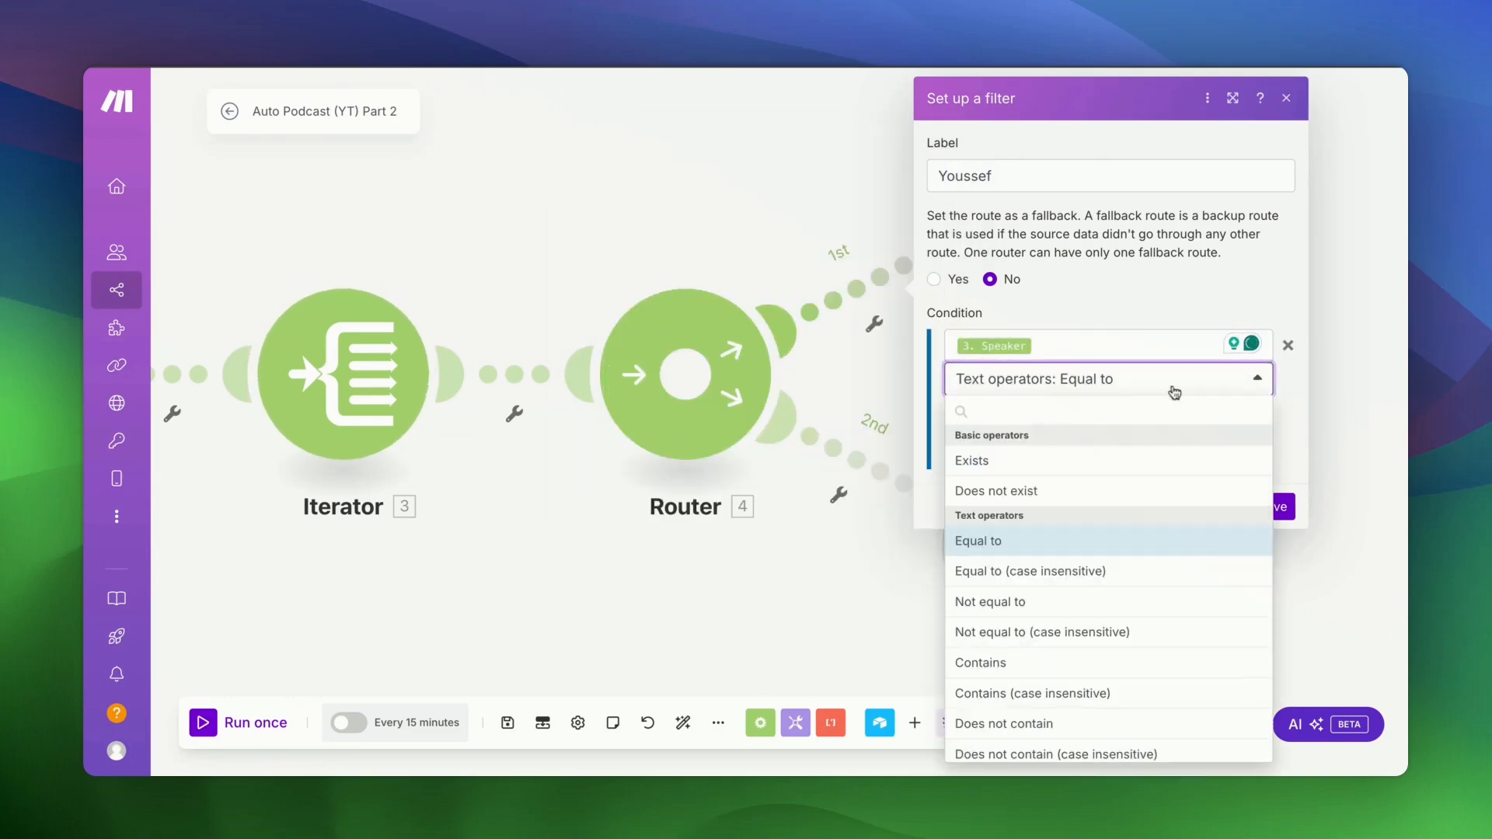
{"action": "left_click", "coordinate": [1076, 574]}
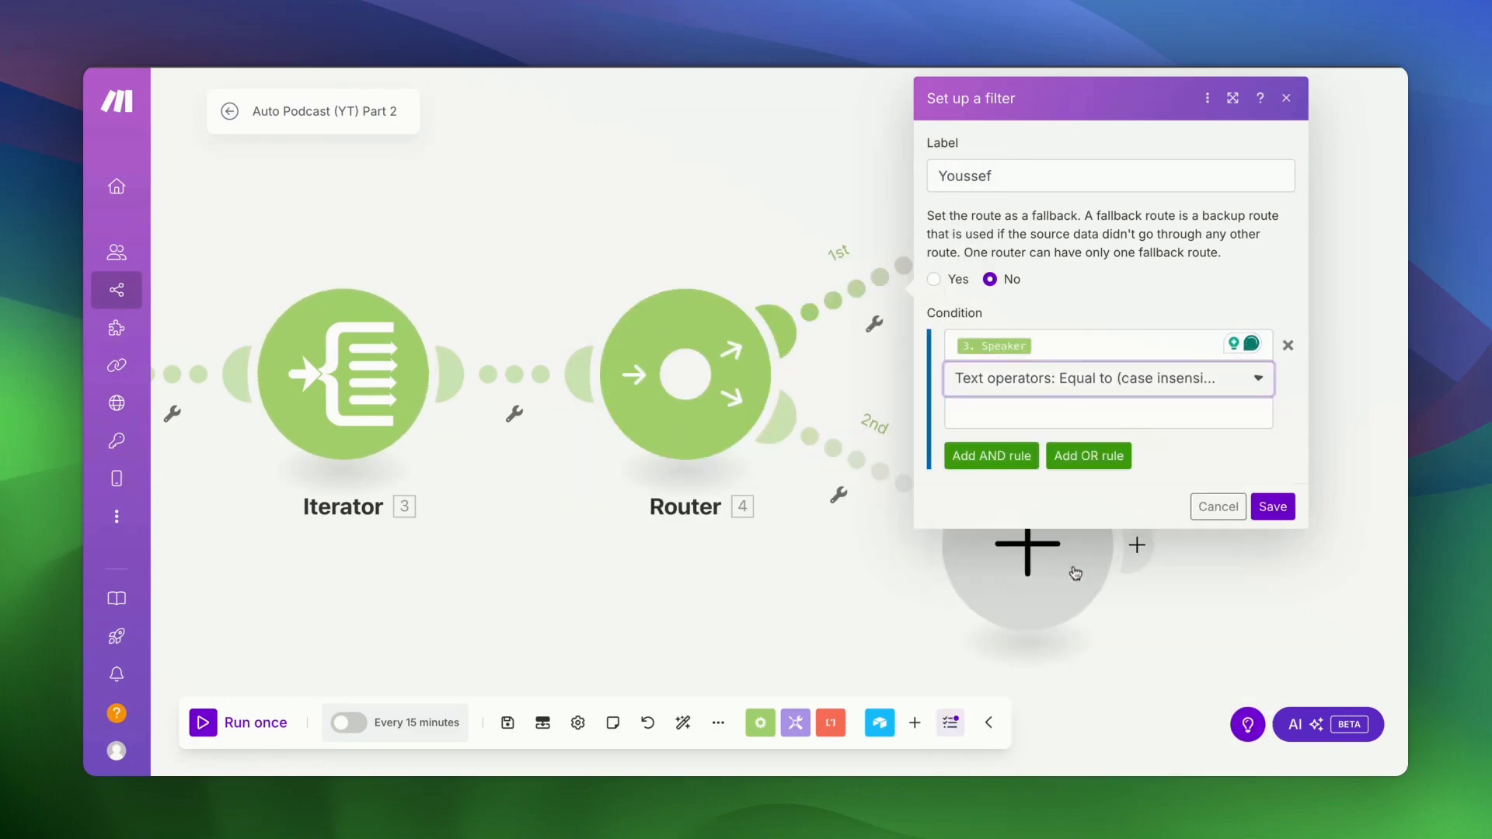
{"action": "left_click", "coordinate": [1052, 422]}
{"action": "type", "text": "youssef"}
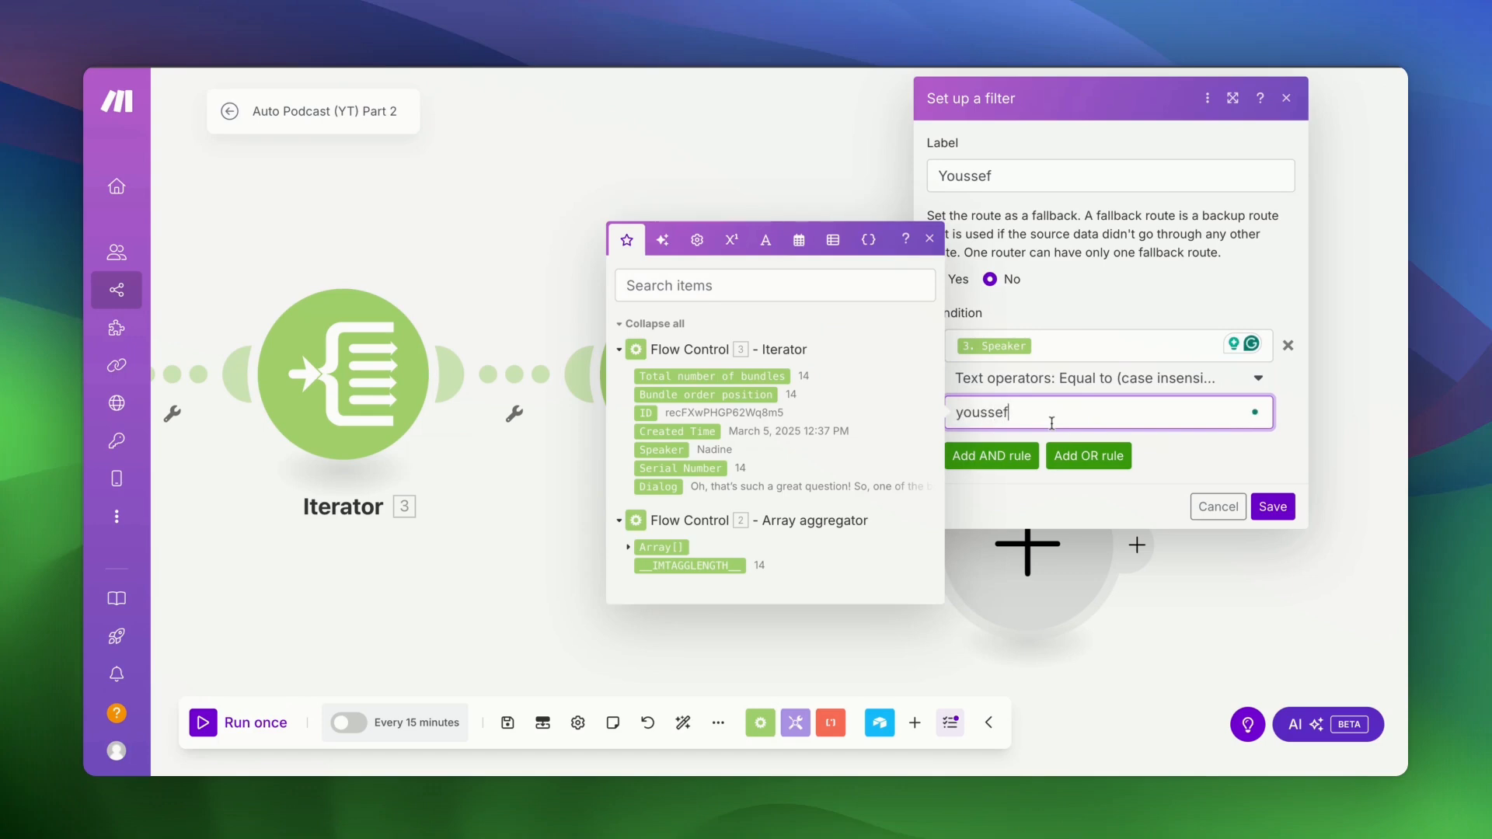
{"action": "left_click", "coordinate": [1273, 507]}
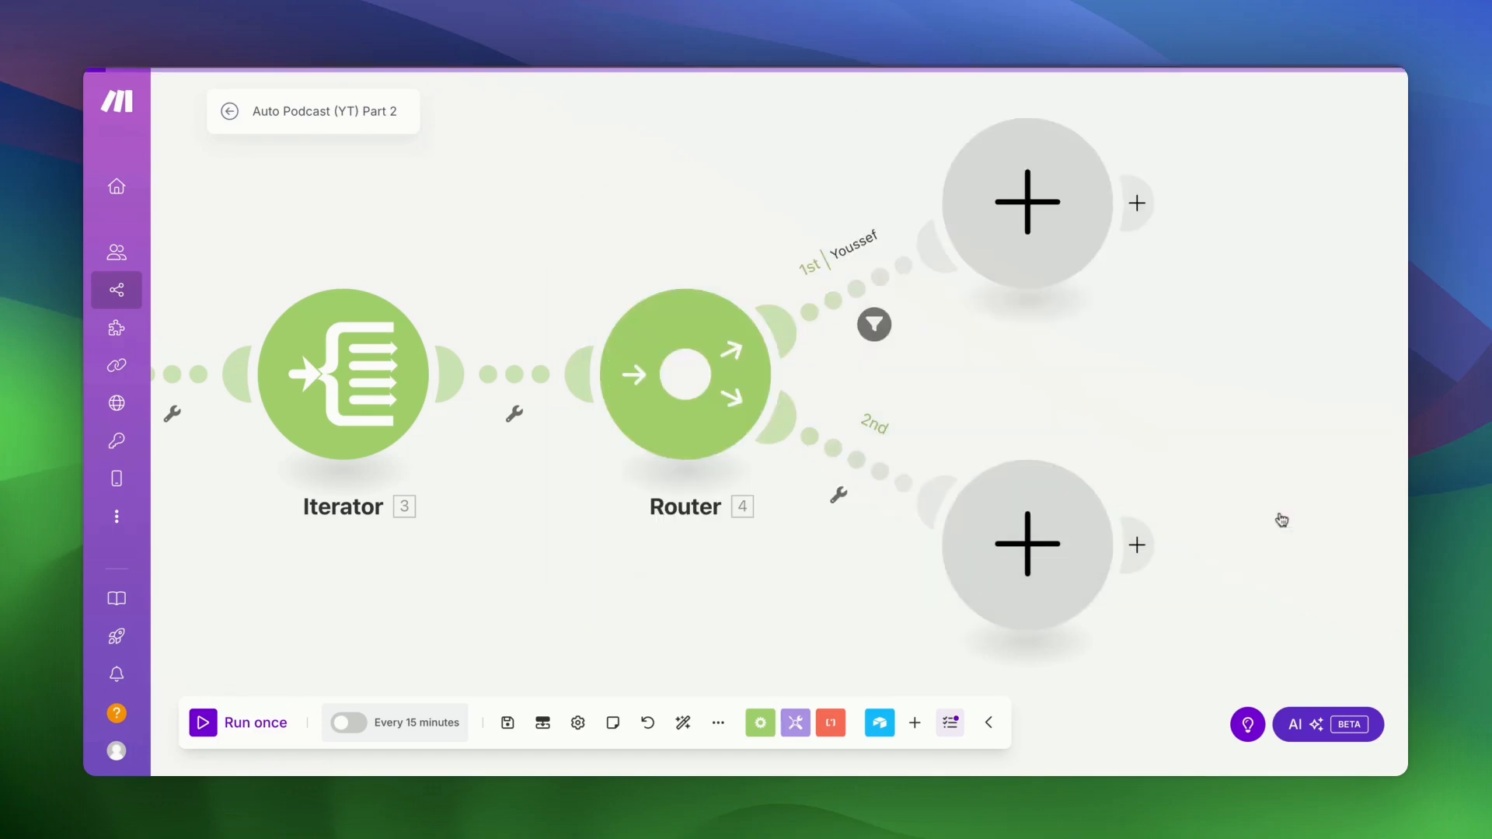
- Save a 'Nadine' filter on route two: 3. Speaker equal to 'nadine' (case insensitive)
{"action": "left_click", "coordinate": [858, 472]}
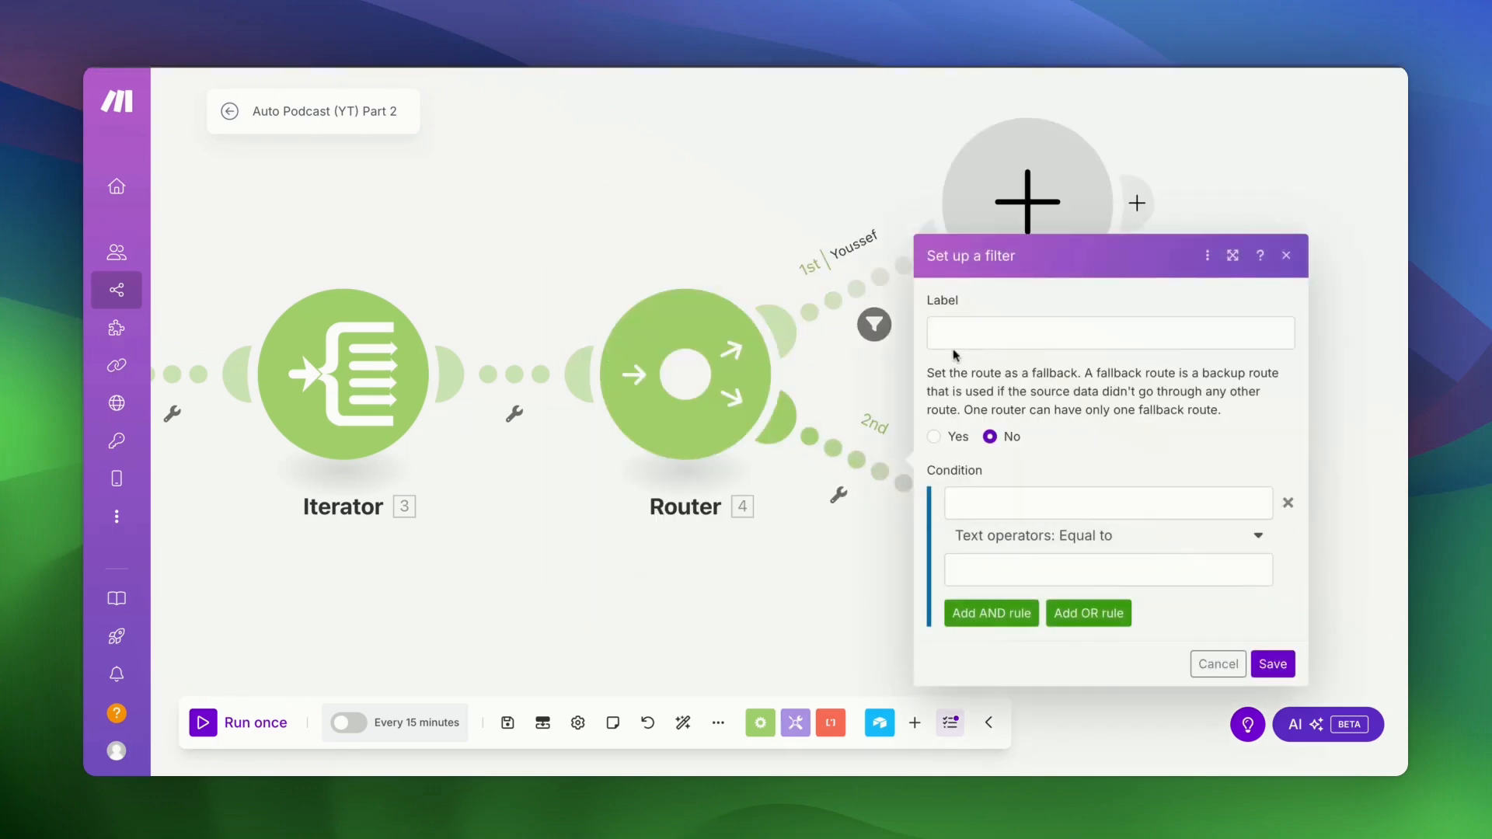
{"action": "left_click", "coordinate": [954, 320]}
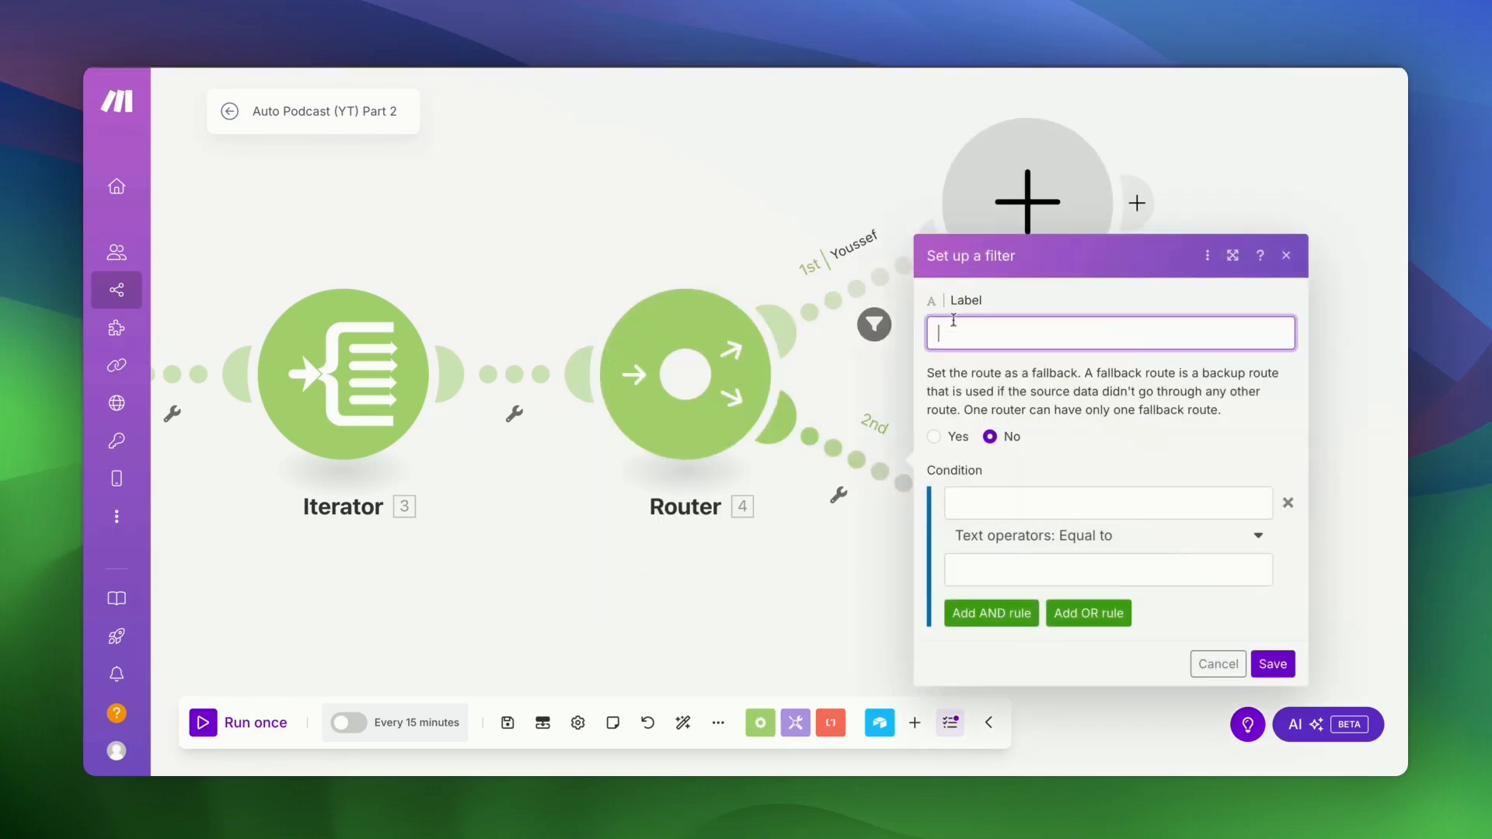
{"action": "left_click", "coordinate": [1043, 507]}
{"action": "left_click", "coordinate": [670, 541]}
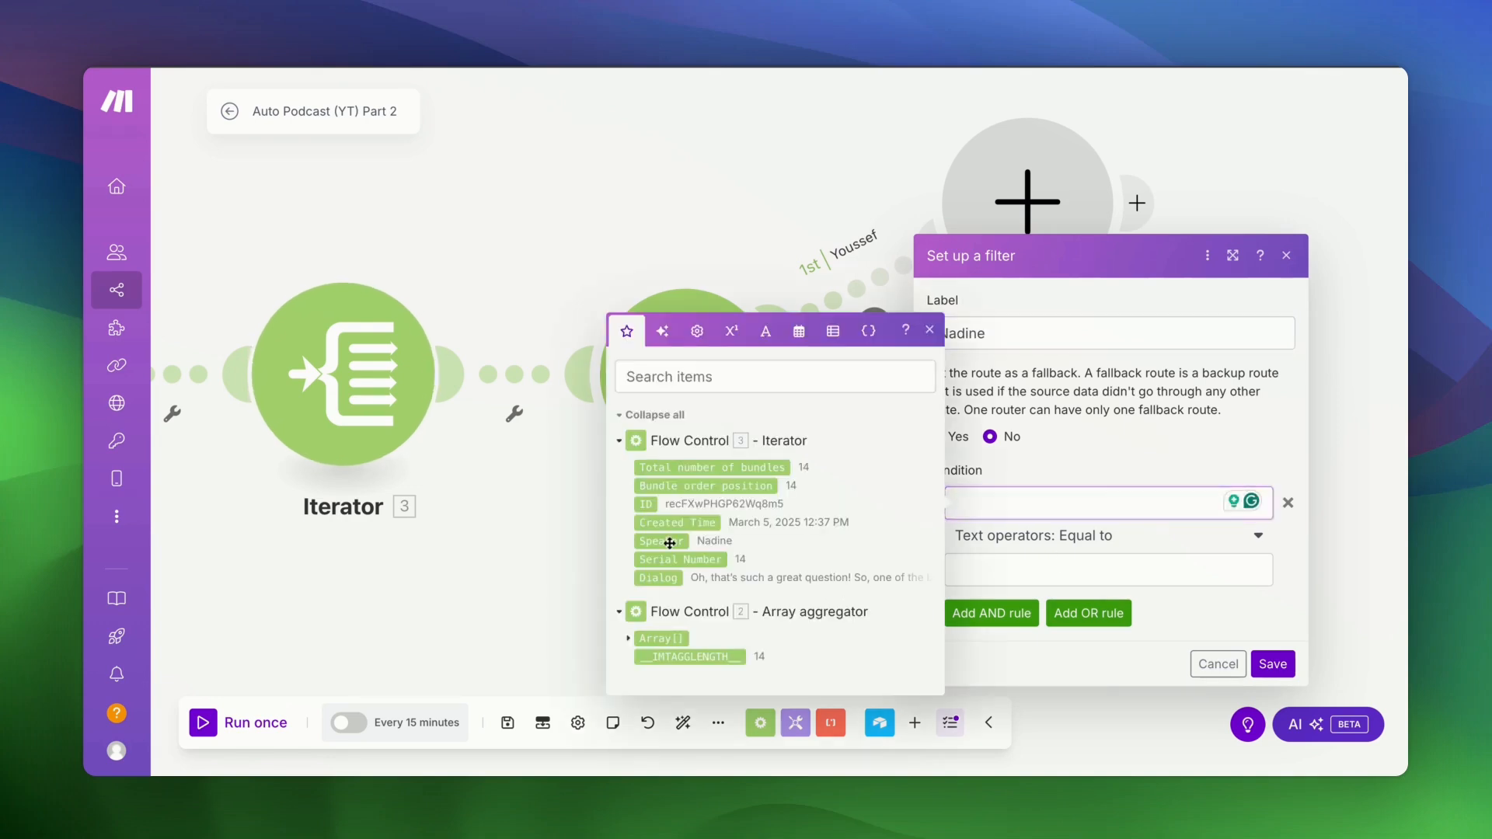
{"action": "left_click", "coordinate": [1034, 537]}
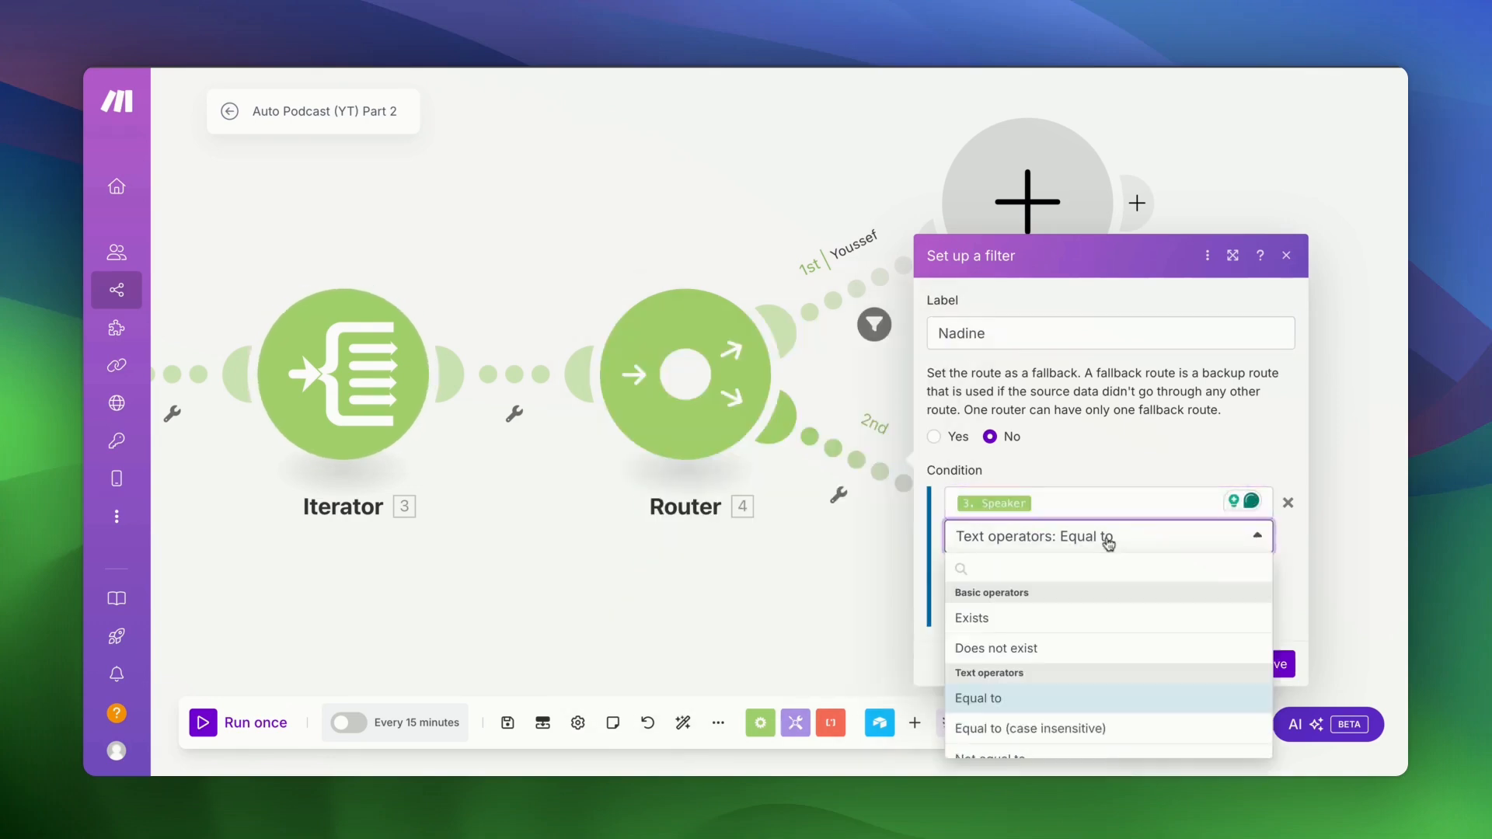
{"action": "left_click", "coordinate": [1033, 729]}
{"action": "left_click", "coordinate": [1004, 560]}
{"action": "type", "text": "nadine"}
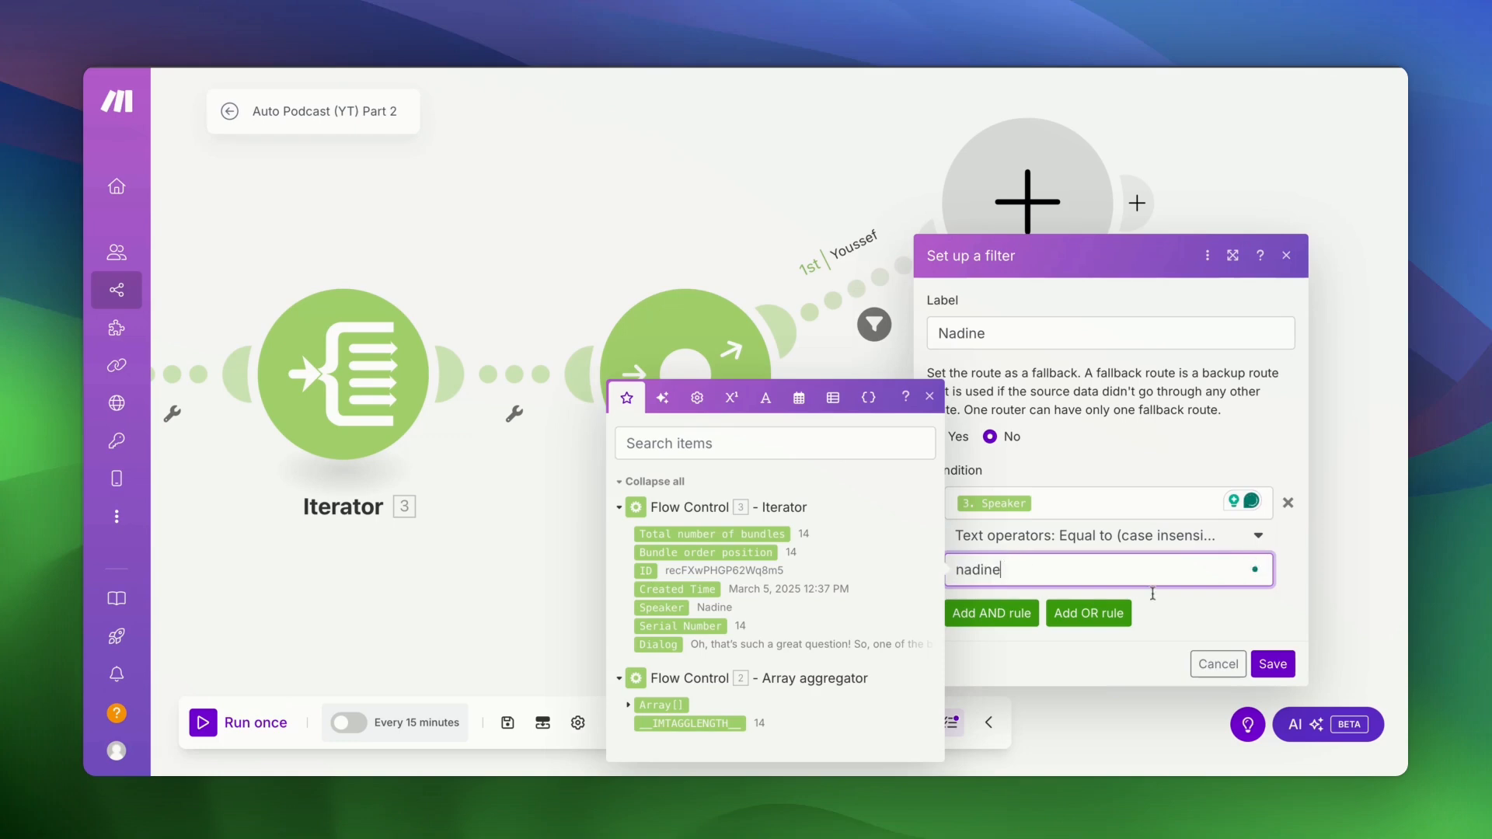
{"action": "left_click", "coordinate": [1272, 663]}
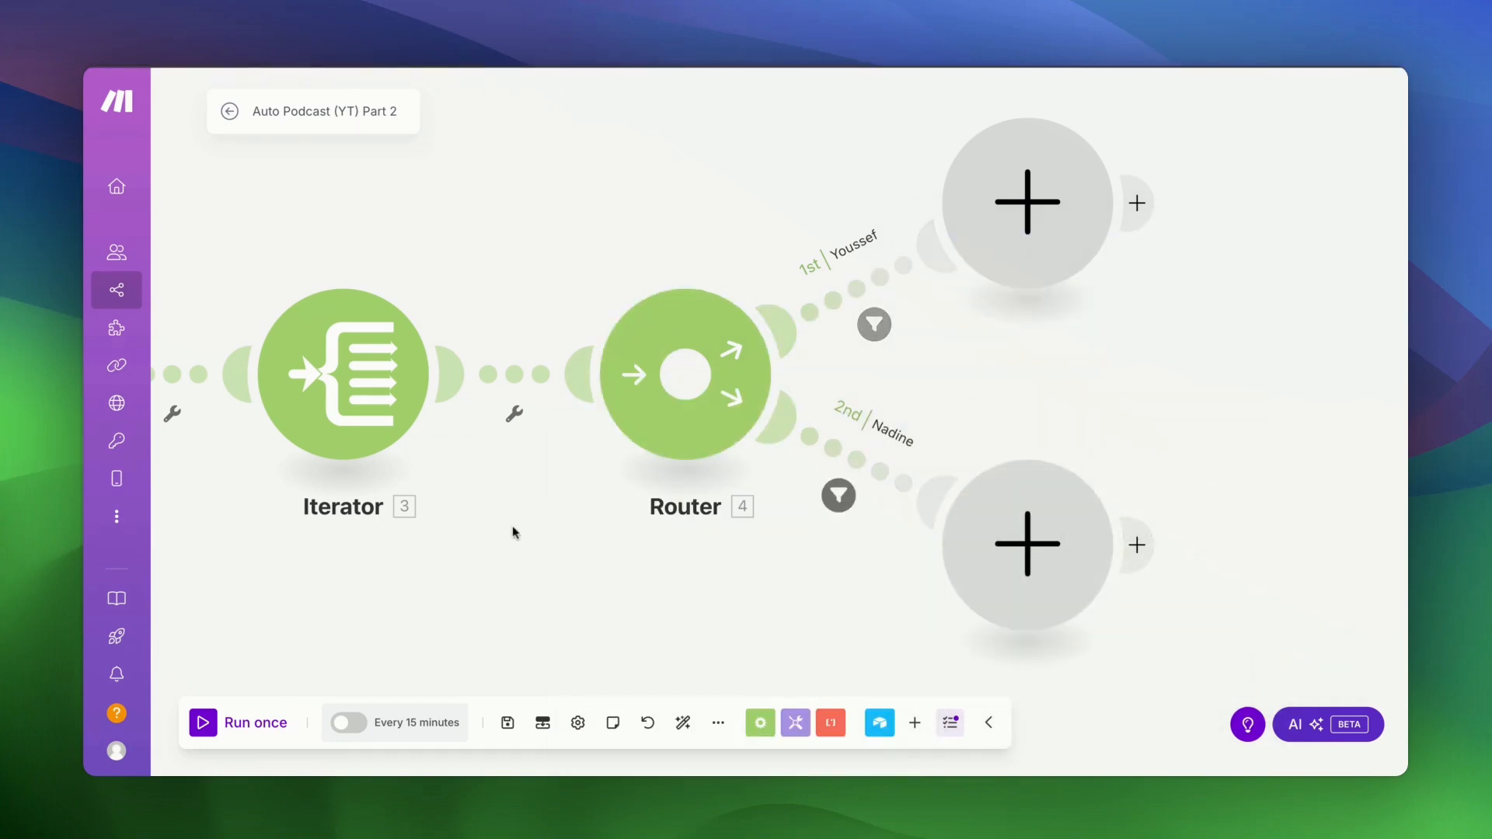
{"action": "scroll", "coordinate": [513, 533], "scroll_direction": "right", "scroll_amount": 1}
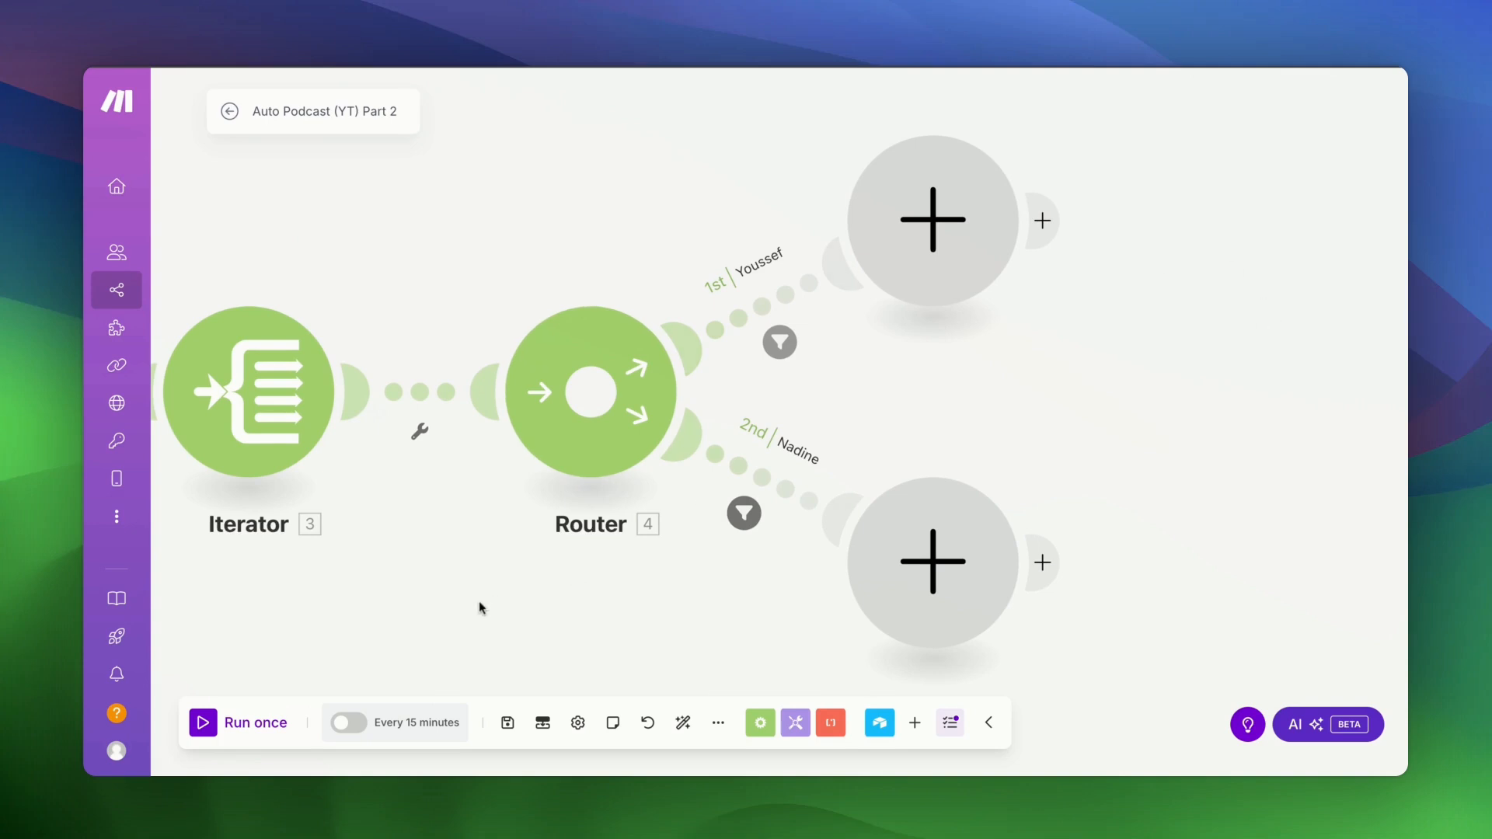
{"action": "scroll", "coordinate": [479, 608], "scroll_direction": "left", "scroll_amount": 4}
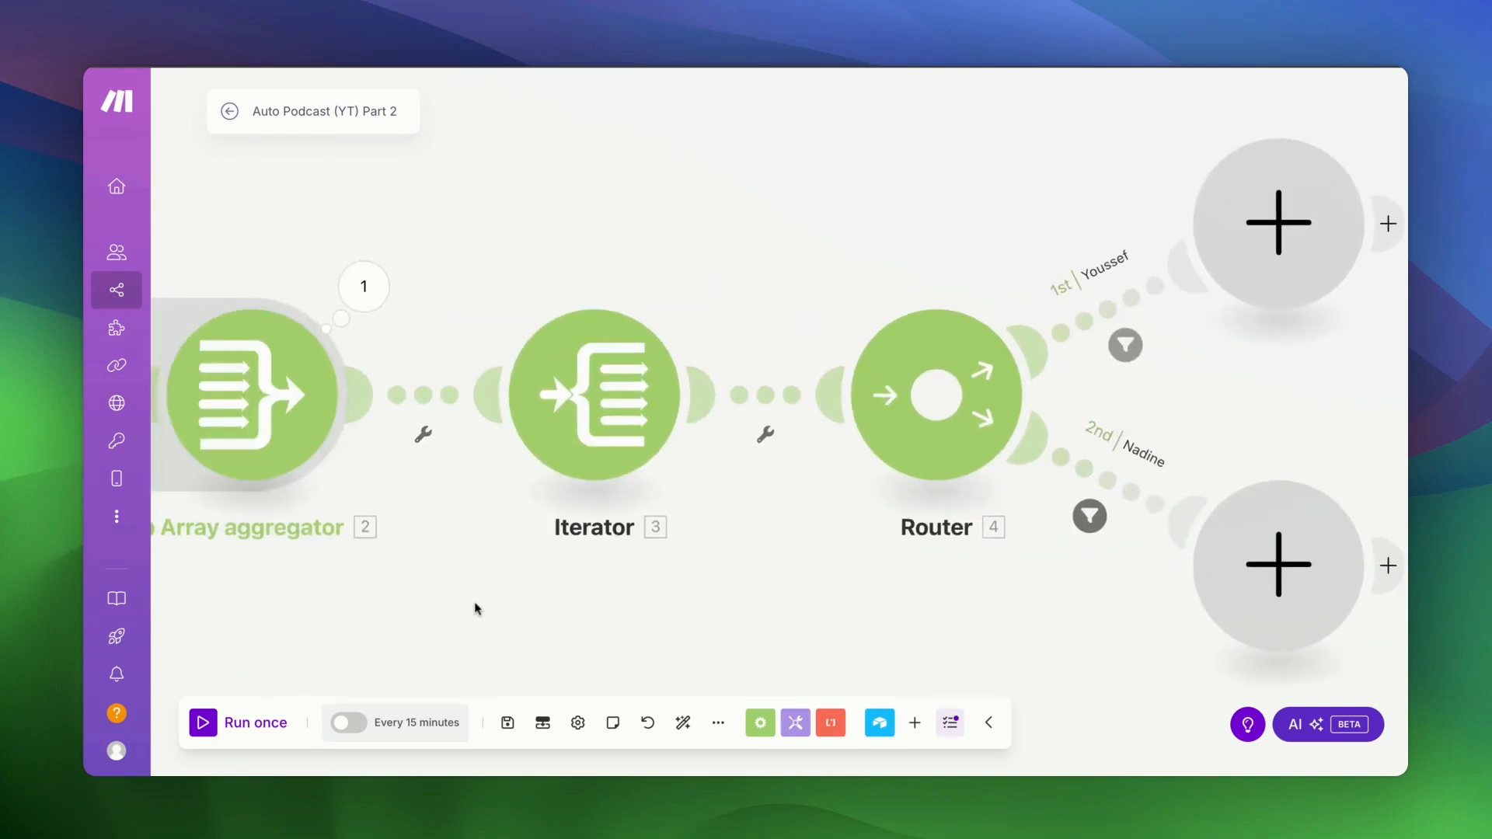
- Add a Google Drive 'Create a Folder' module on the Iterator–Router link via a 'google' search
{"action": "right_click", "coordinate": [775, 397]}
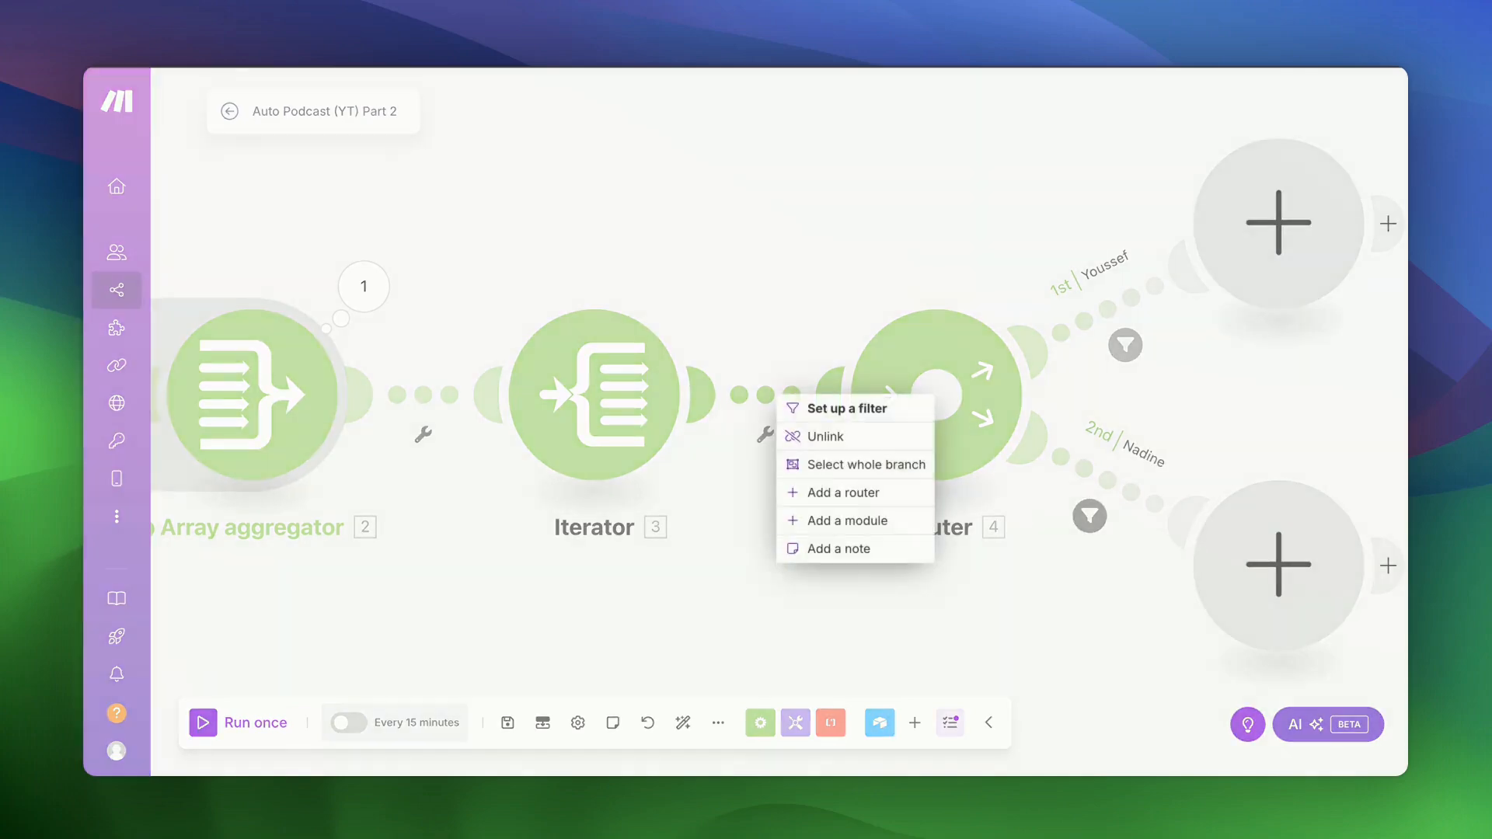
{"action": "left_click", "coordinate": [793, 521]}
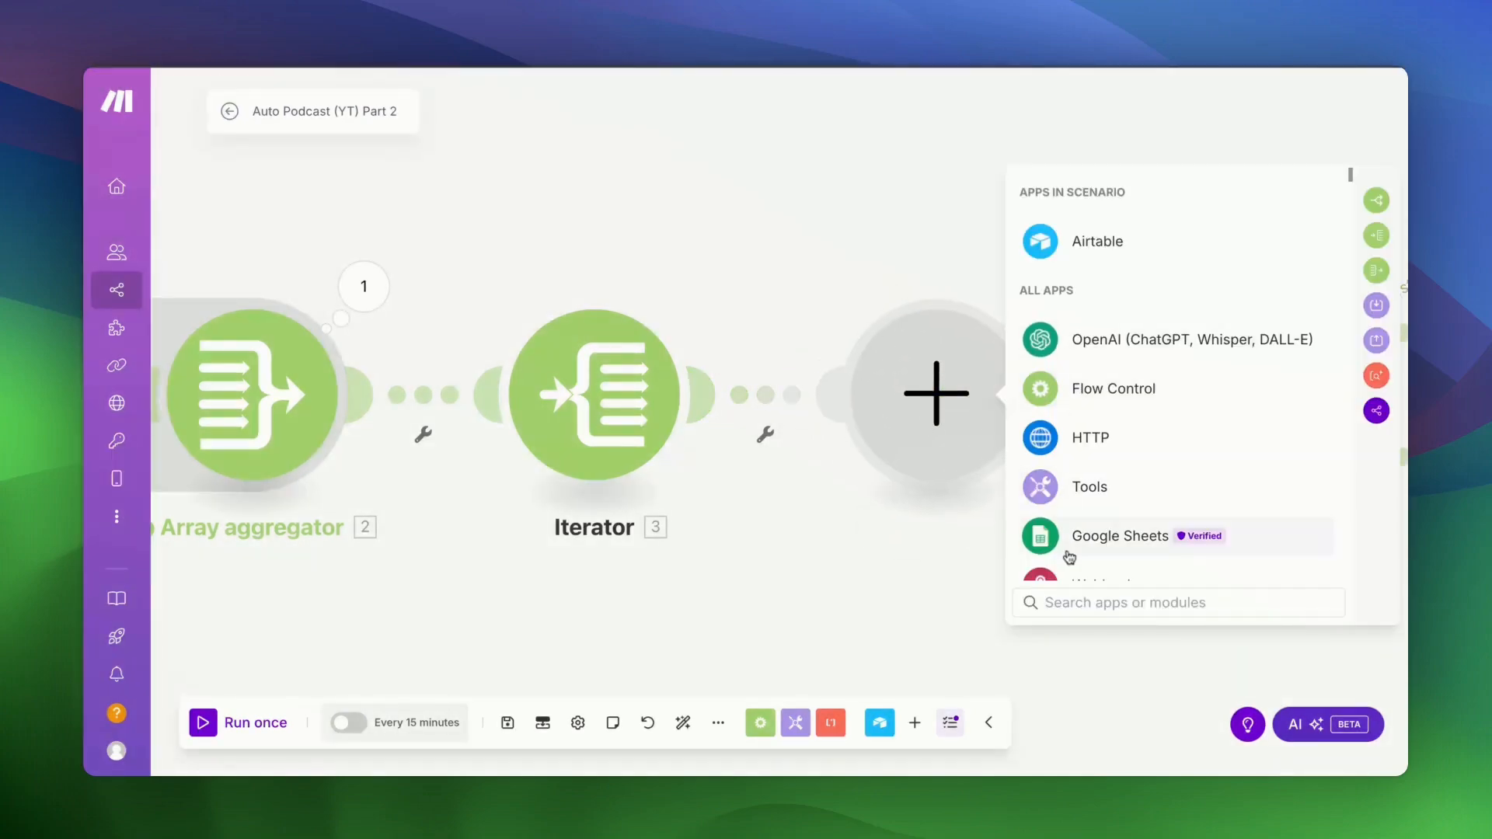
{"action": "type", "text": "google"}
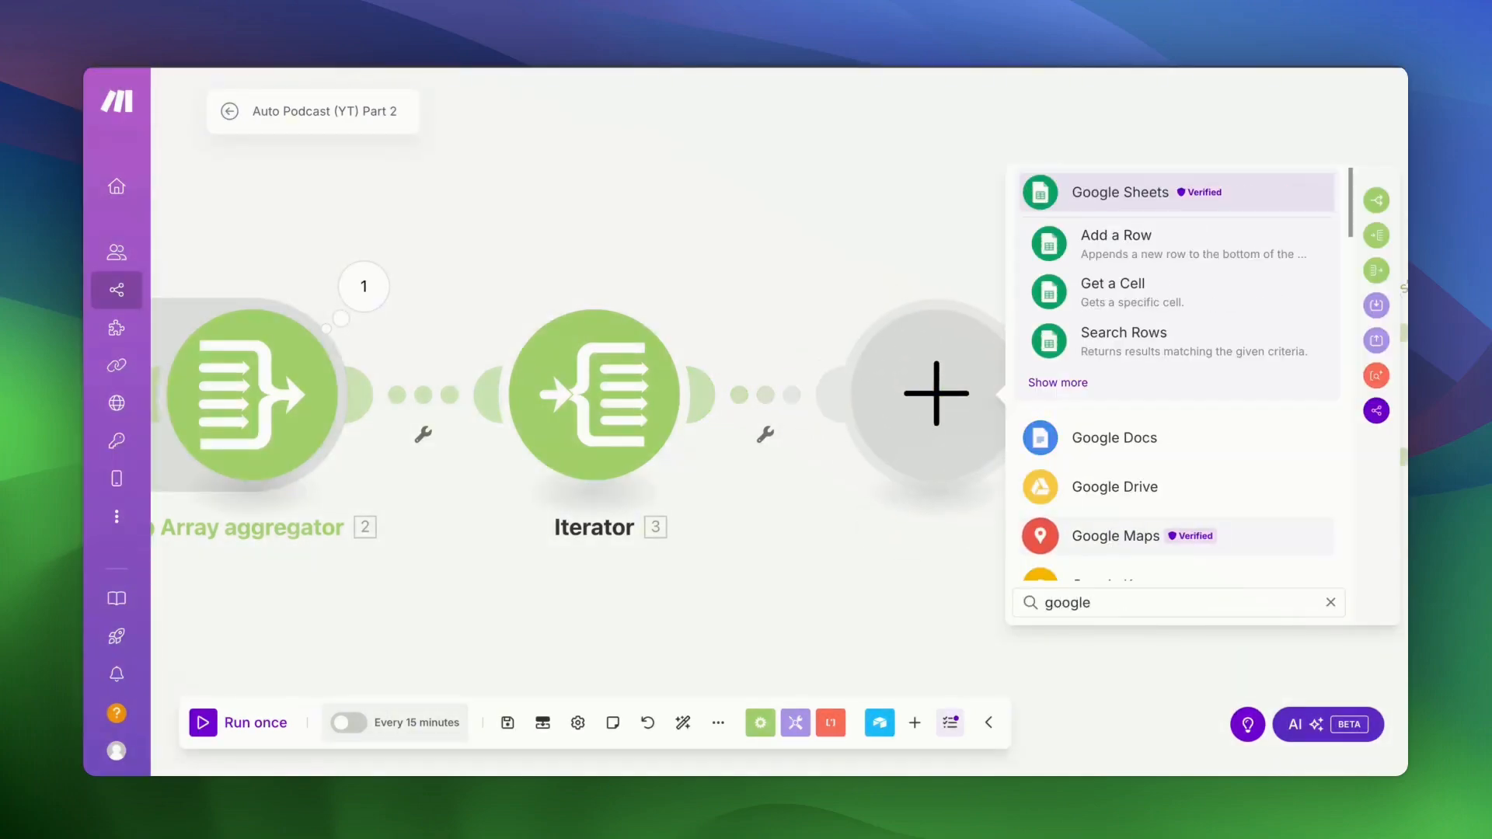
{"action": "left_click", "coordinate": [1077, 497]}
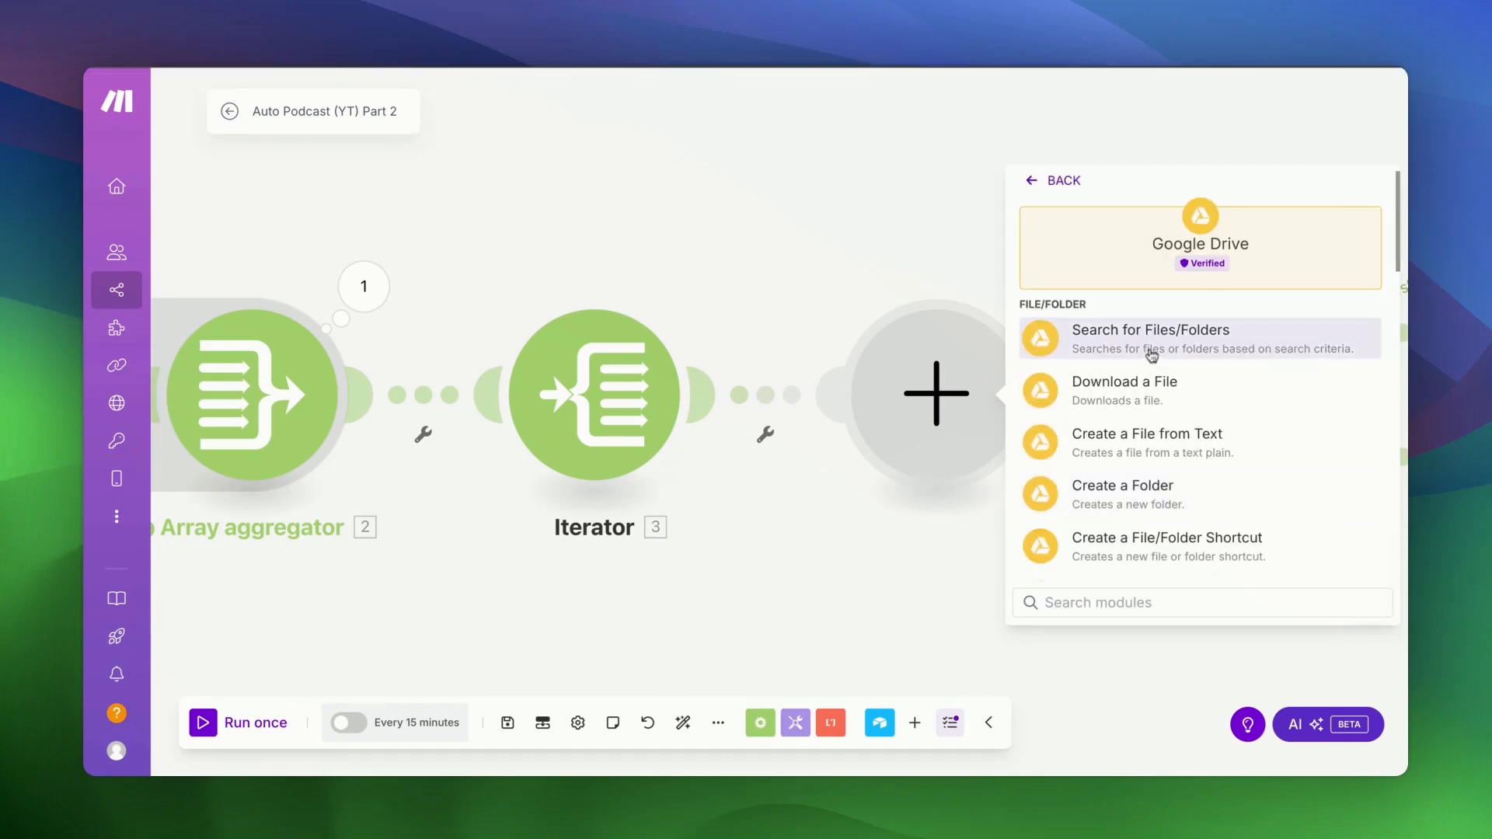
{"action": "left_click", "coordinate": [1148, 494]}
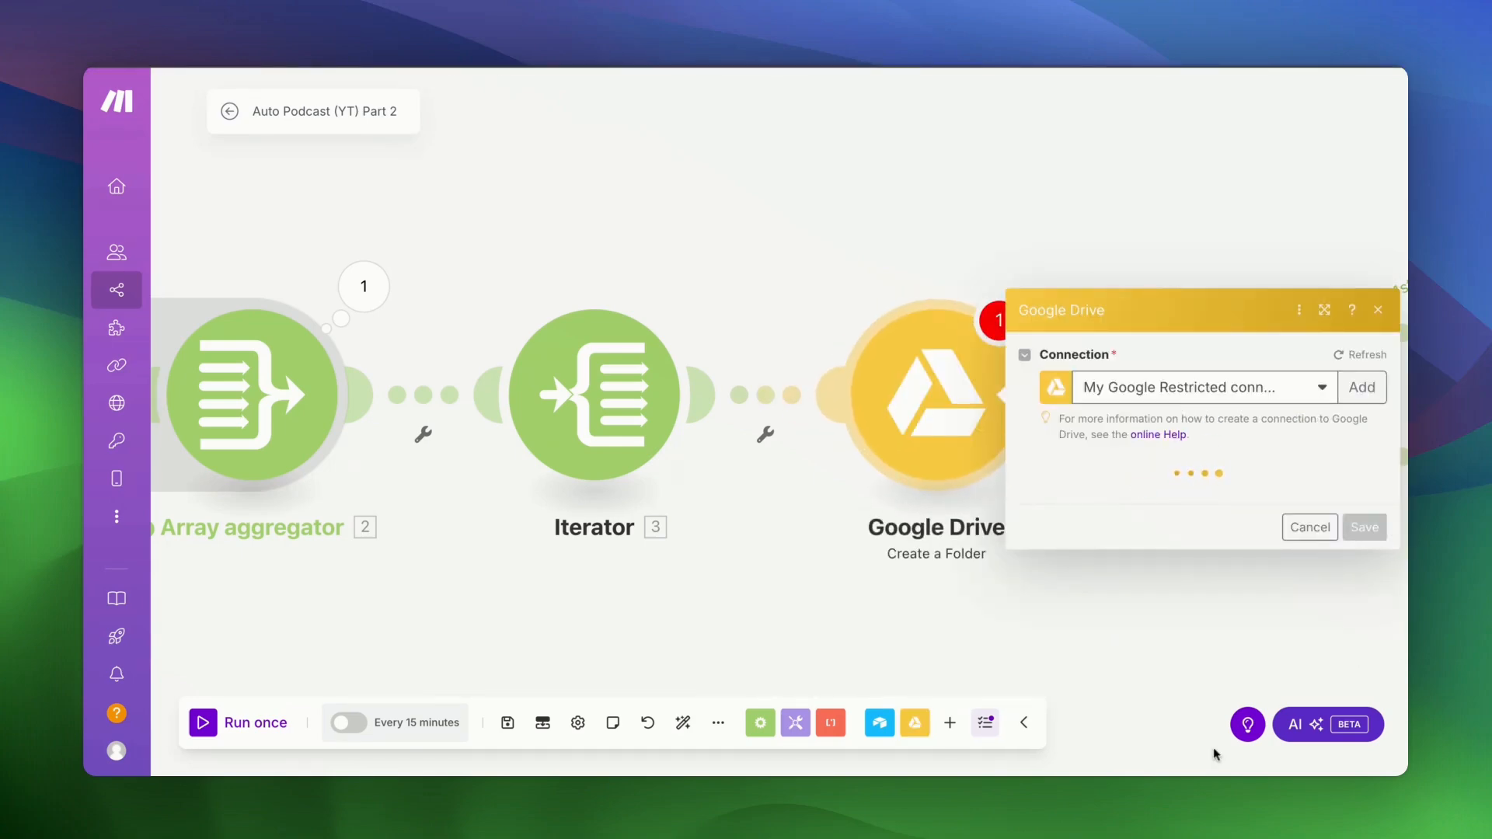
- Use the second Drive connection, folder location '/', name 'New Podcast Episode (YT)', and save
{"action": "left_click", "coordinate": [1166, 233]}
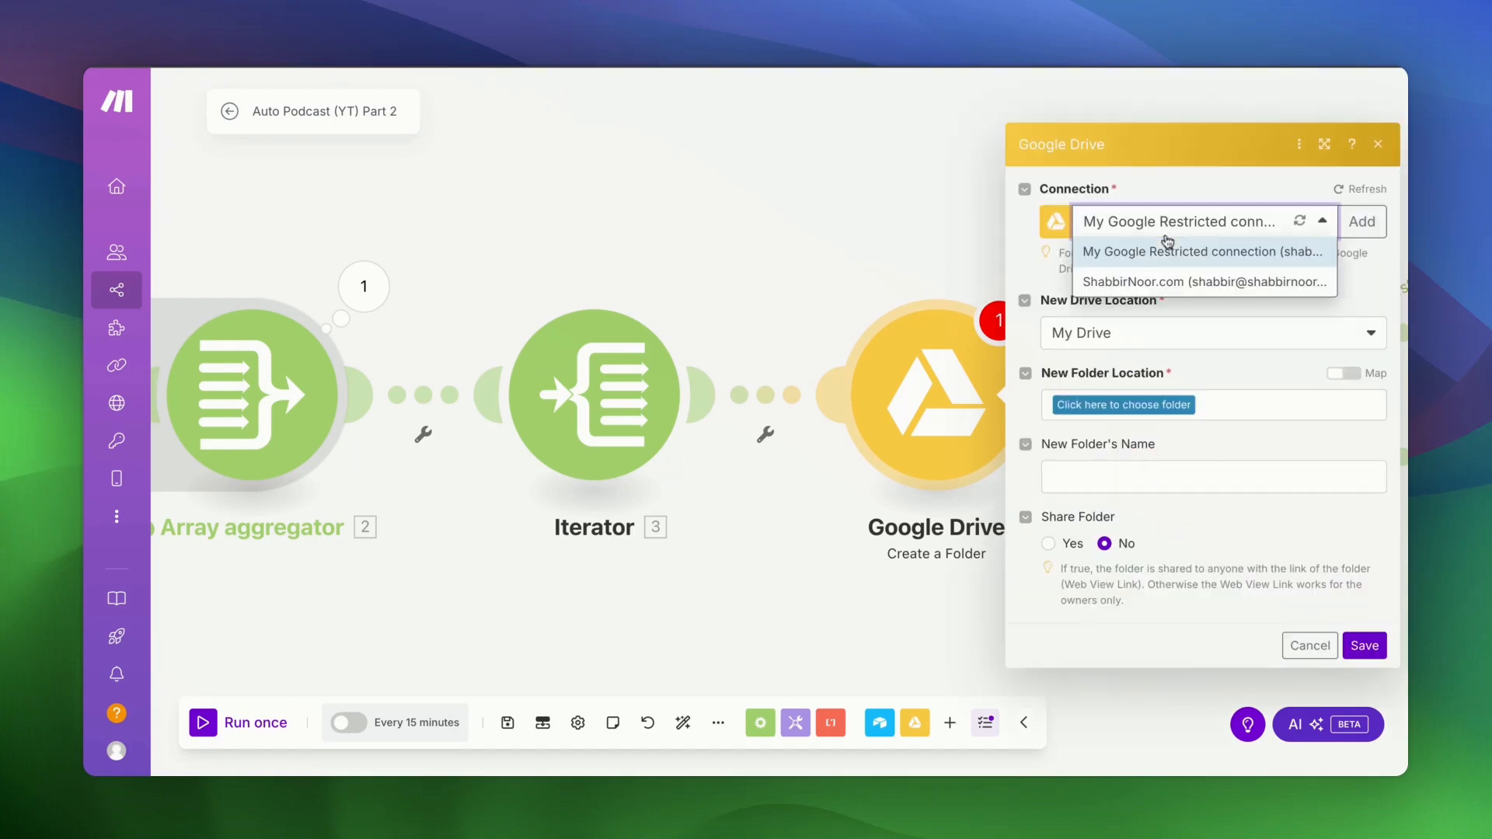
{"action": "left_click", "coordinate": [1150, 281]}
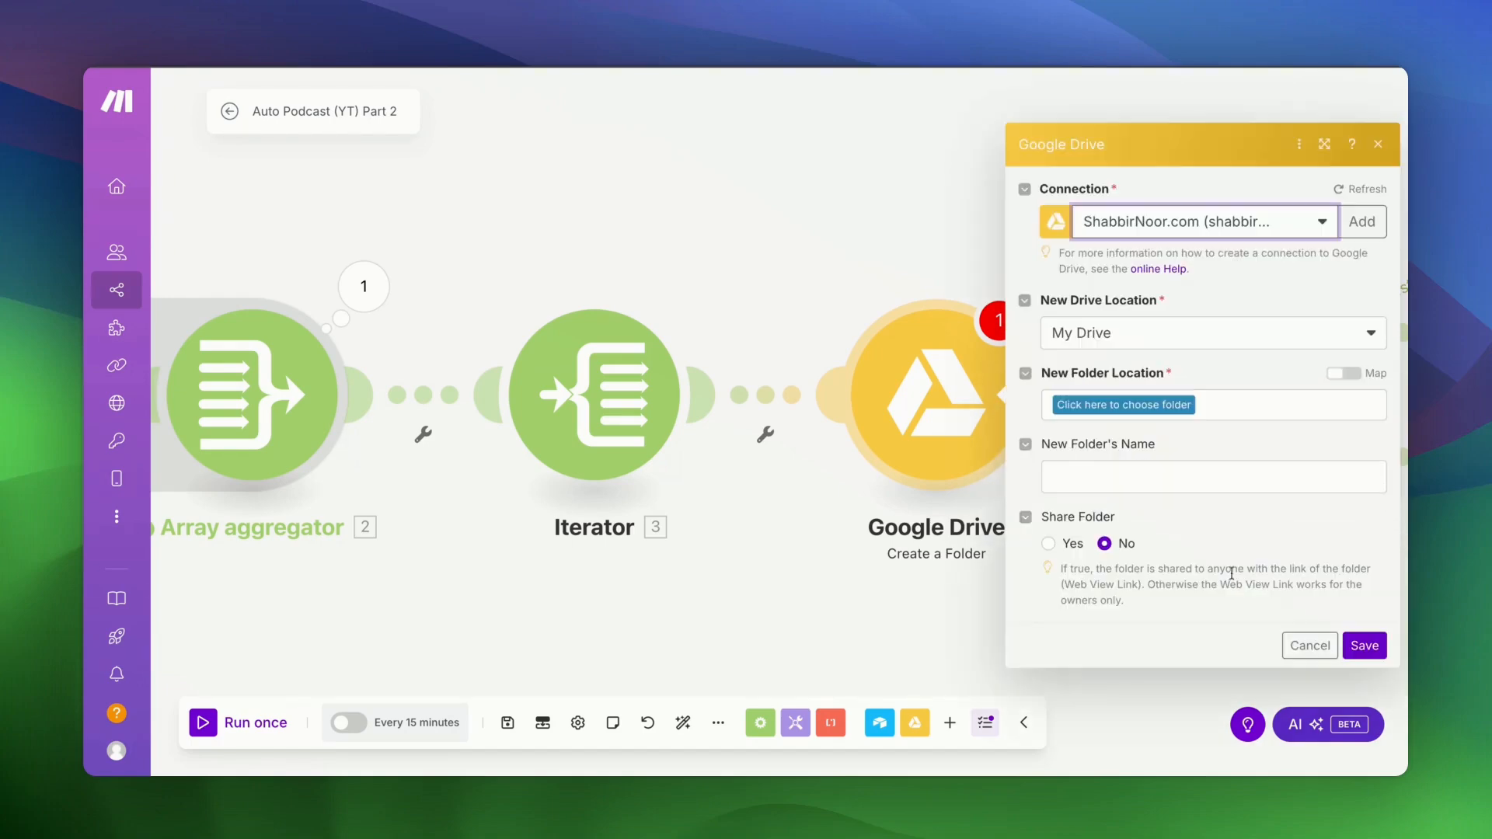
{"action": "left_click", "coordinate": [1120, 408]}
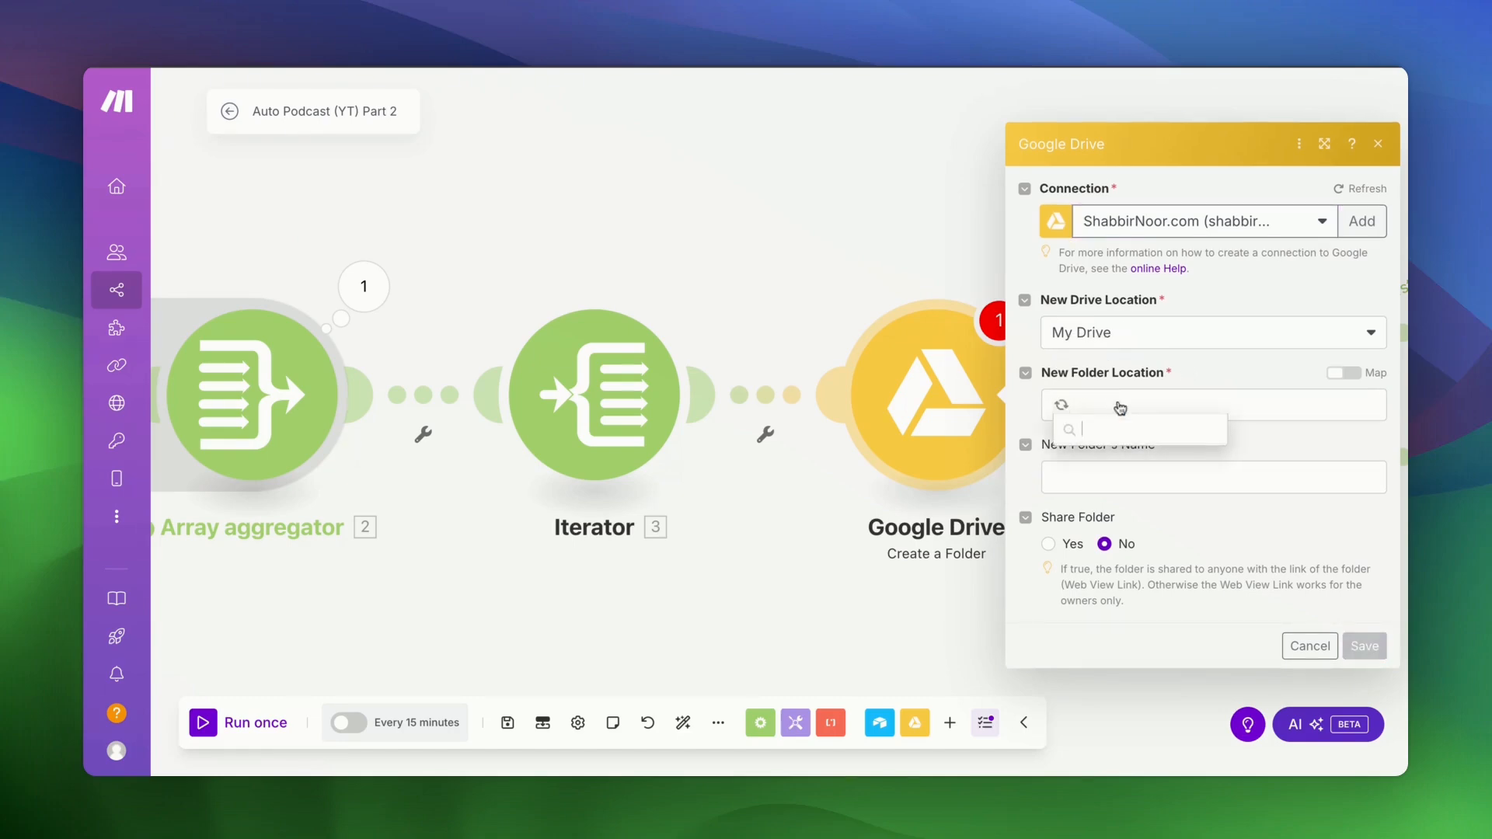
{"action": "left_click", "coordinate": [1104, 441]}
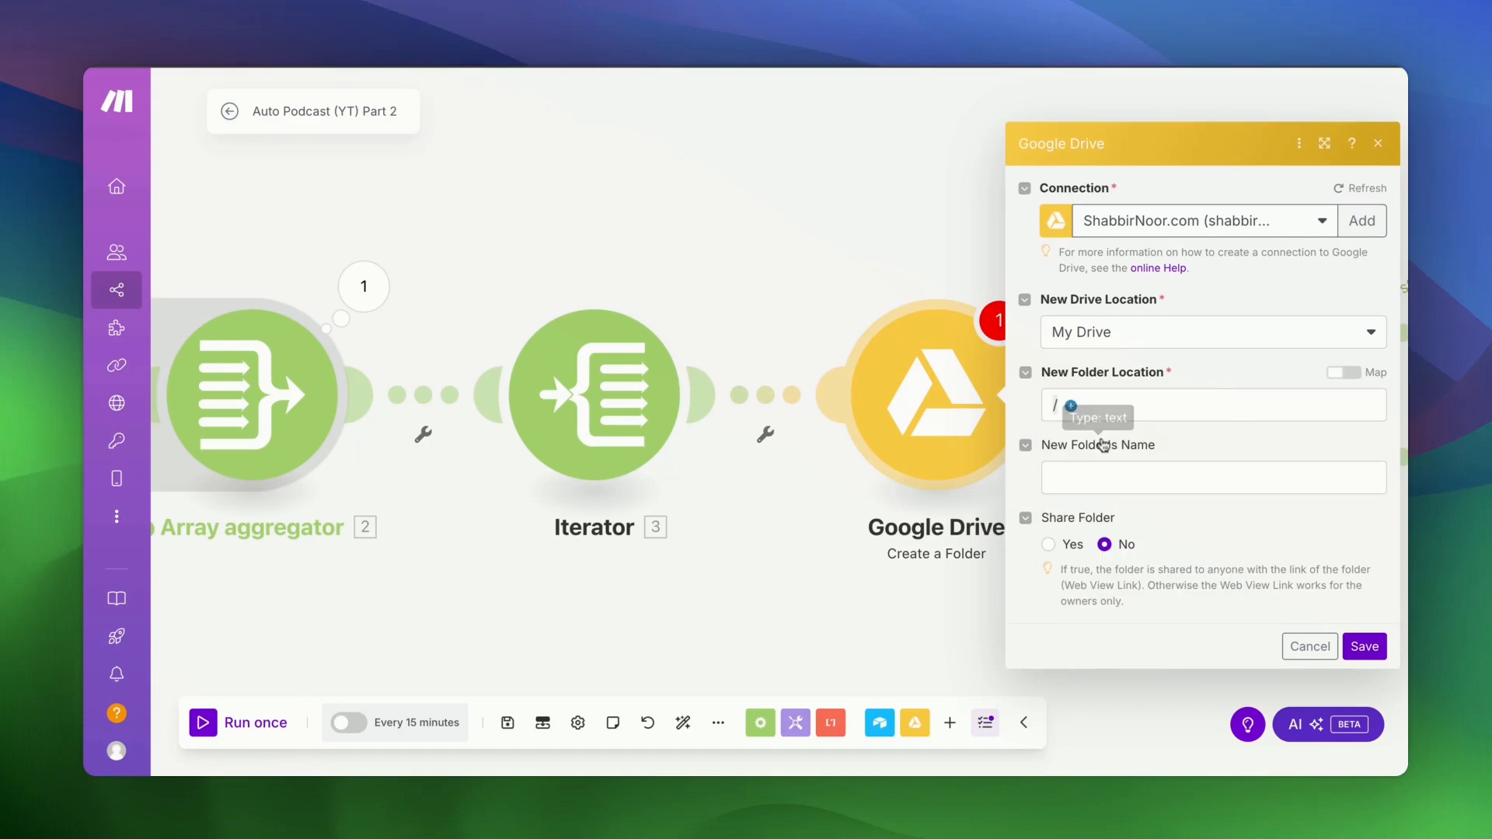
{"action": "left_click", "coordinate": [1094, 463]}
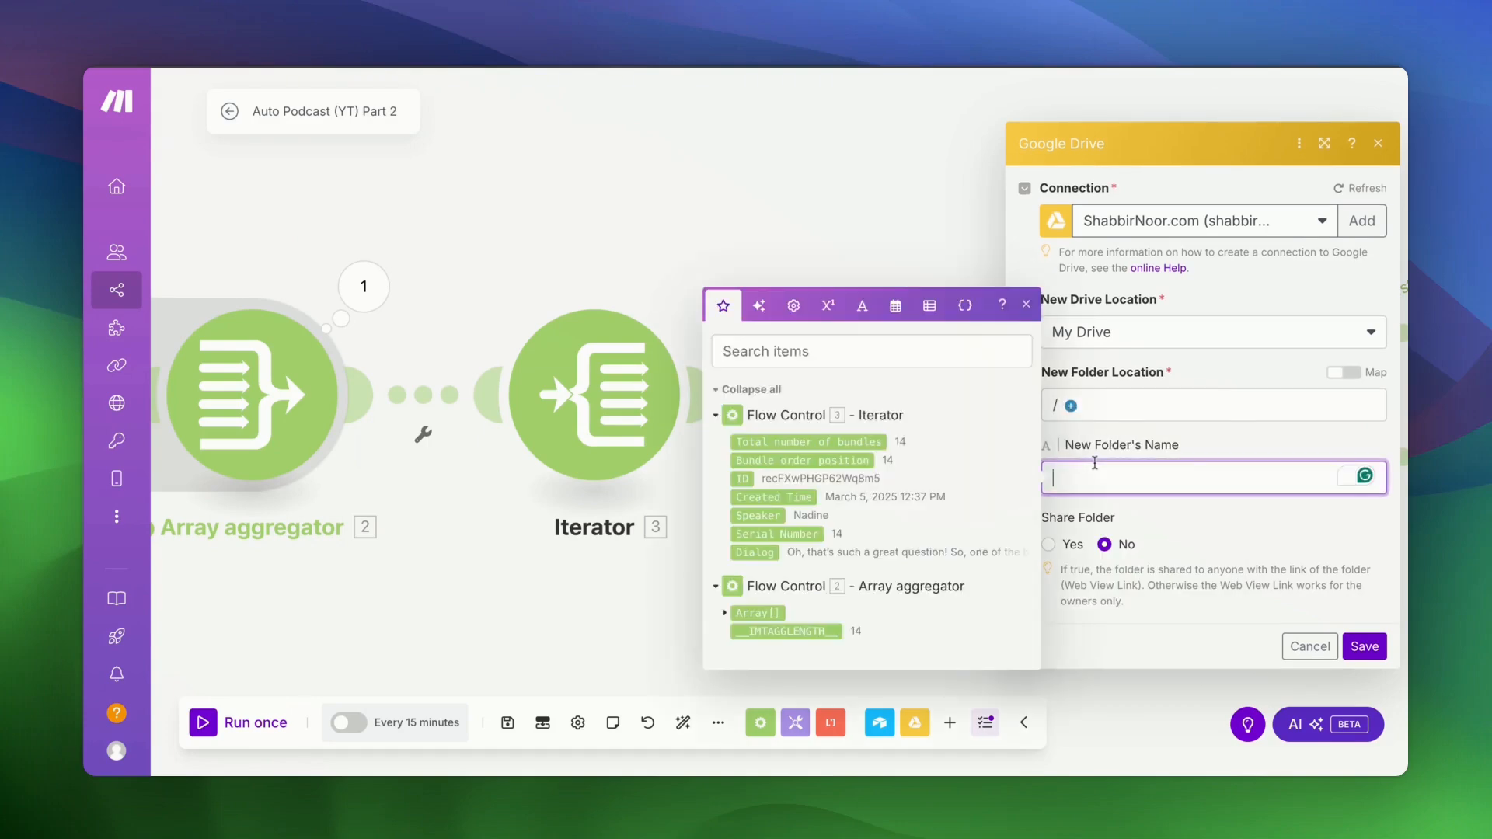
{"action": "type", "text": "New Podcast Episode (YT"}
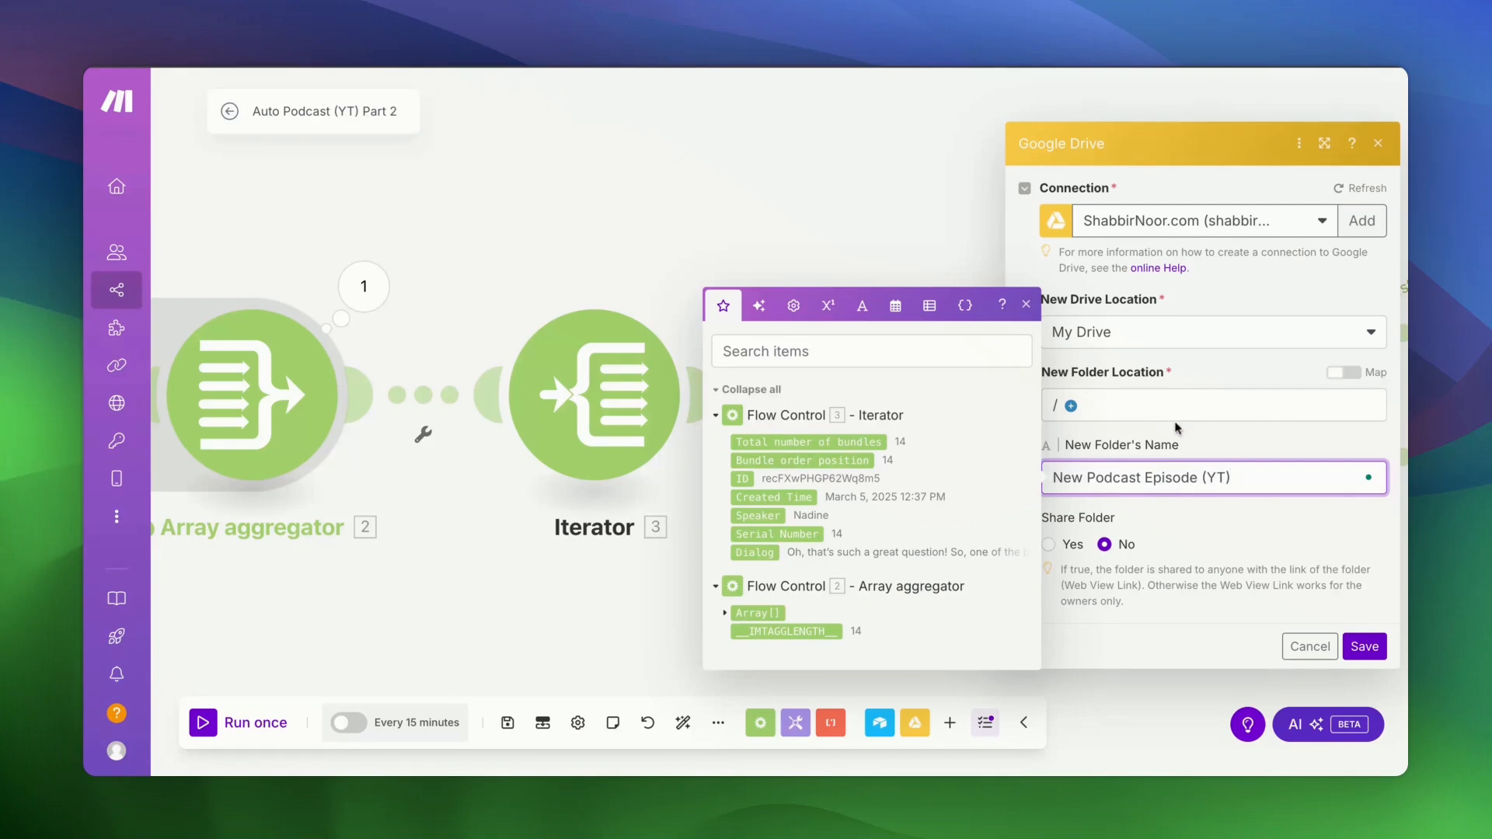
{"action": "left_click", "coordinate": [1170, 506]}
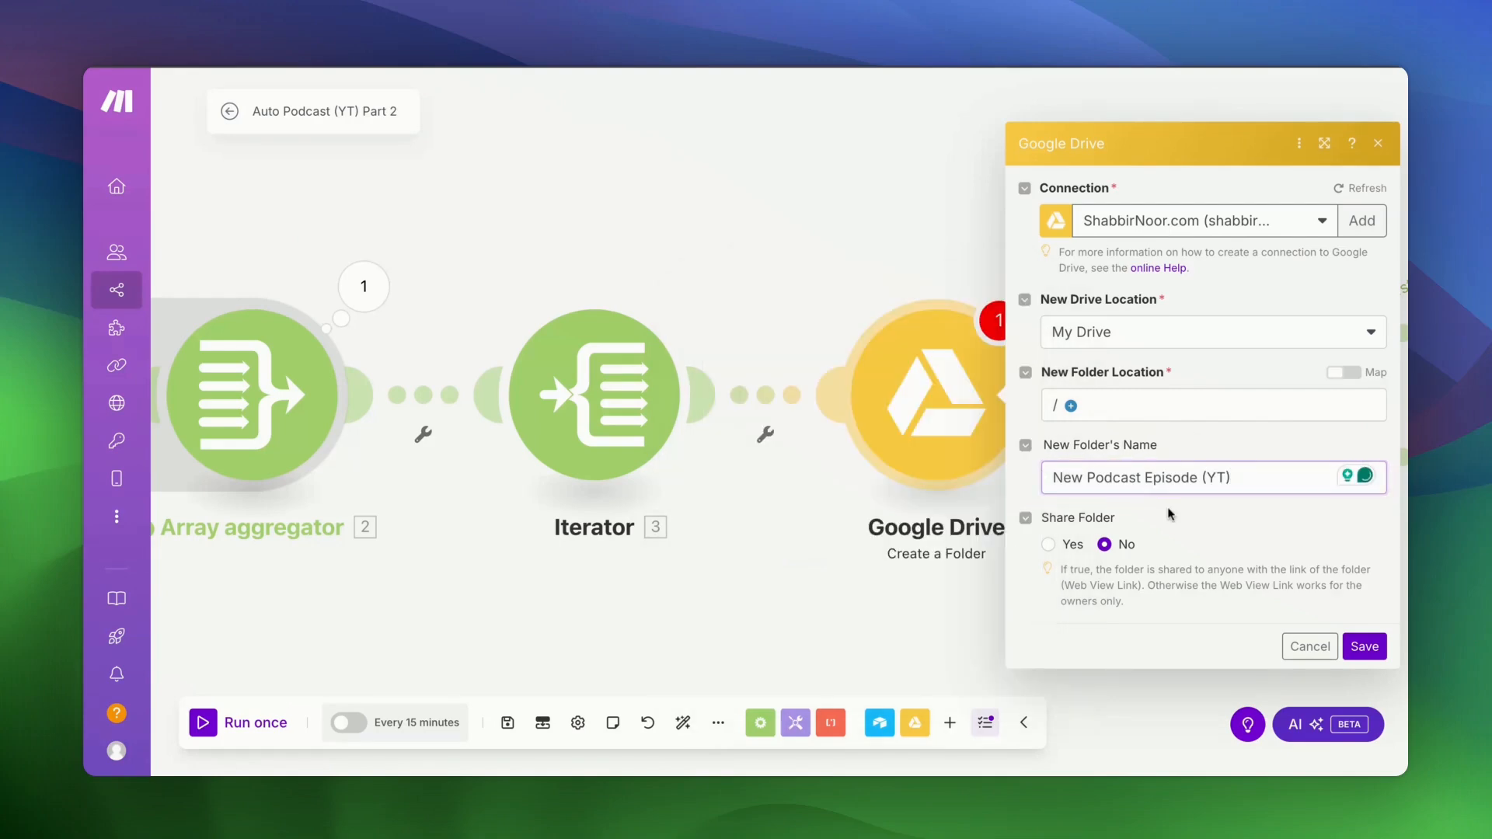
{"action": "left_click", "coordinate": [1365, 647]}
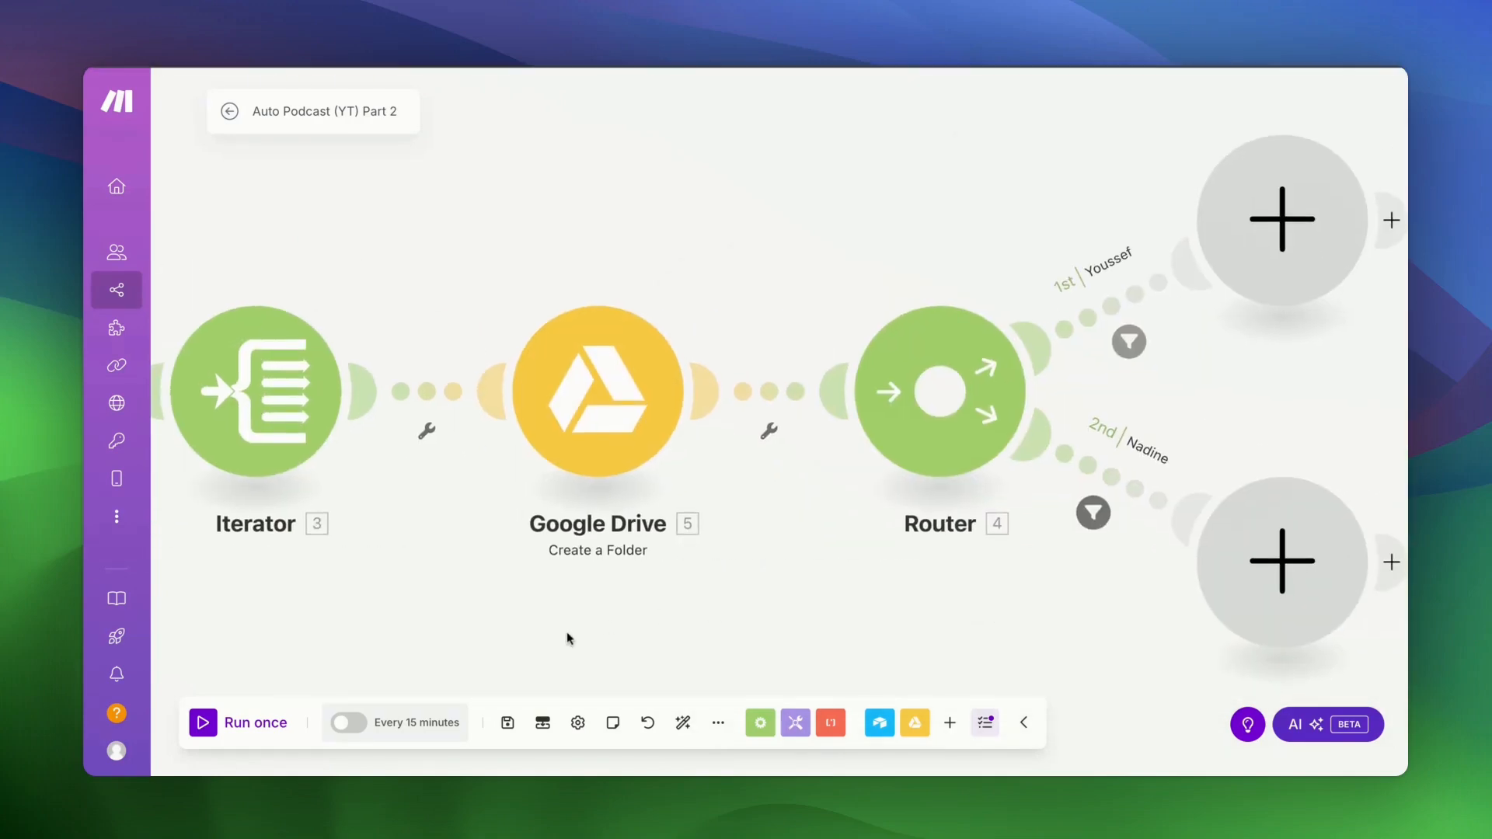
- On the Youssef route's empty module, search 'ele' and pick ElevenLabs 'Create a Speech Synthesis'
{"action": "scroll", "coordinate": [939, 579], "scroll_direction": "right", "scroll_amount": 6}
{"action": "scroll", "coordinate": [939, 580], "scroll_direction": "down", "scroll_amount": 2}
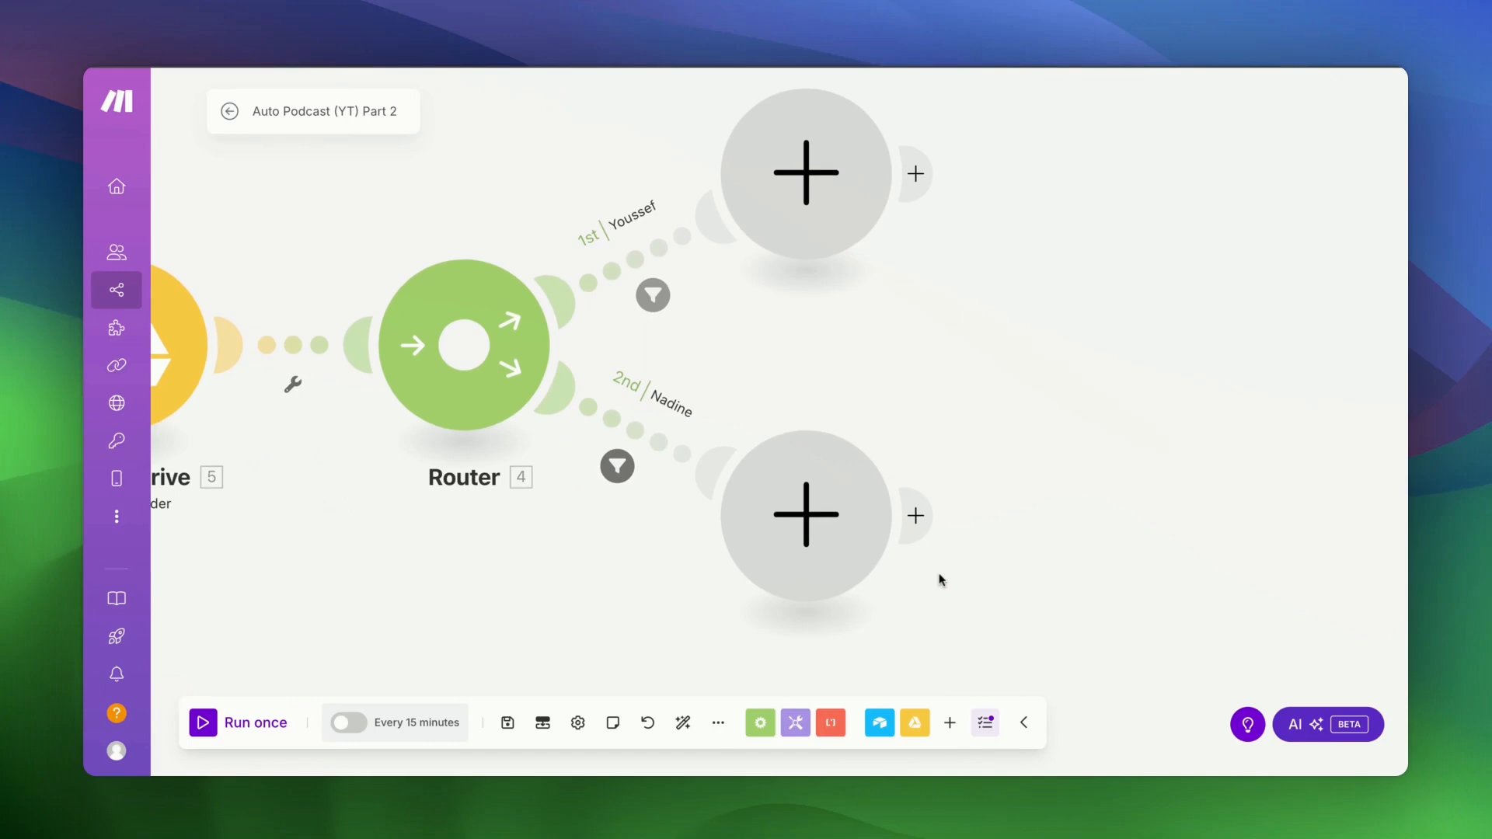
{"action": "left_click", "coordinate": [807, 196]}
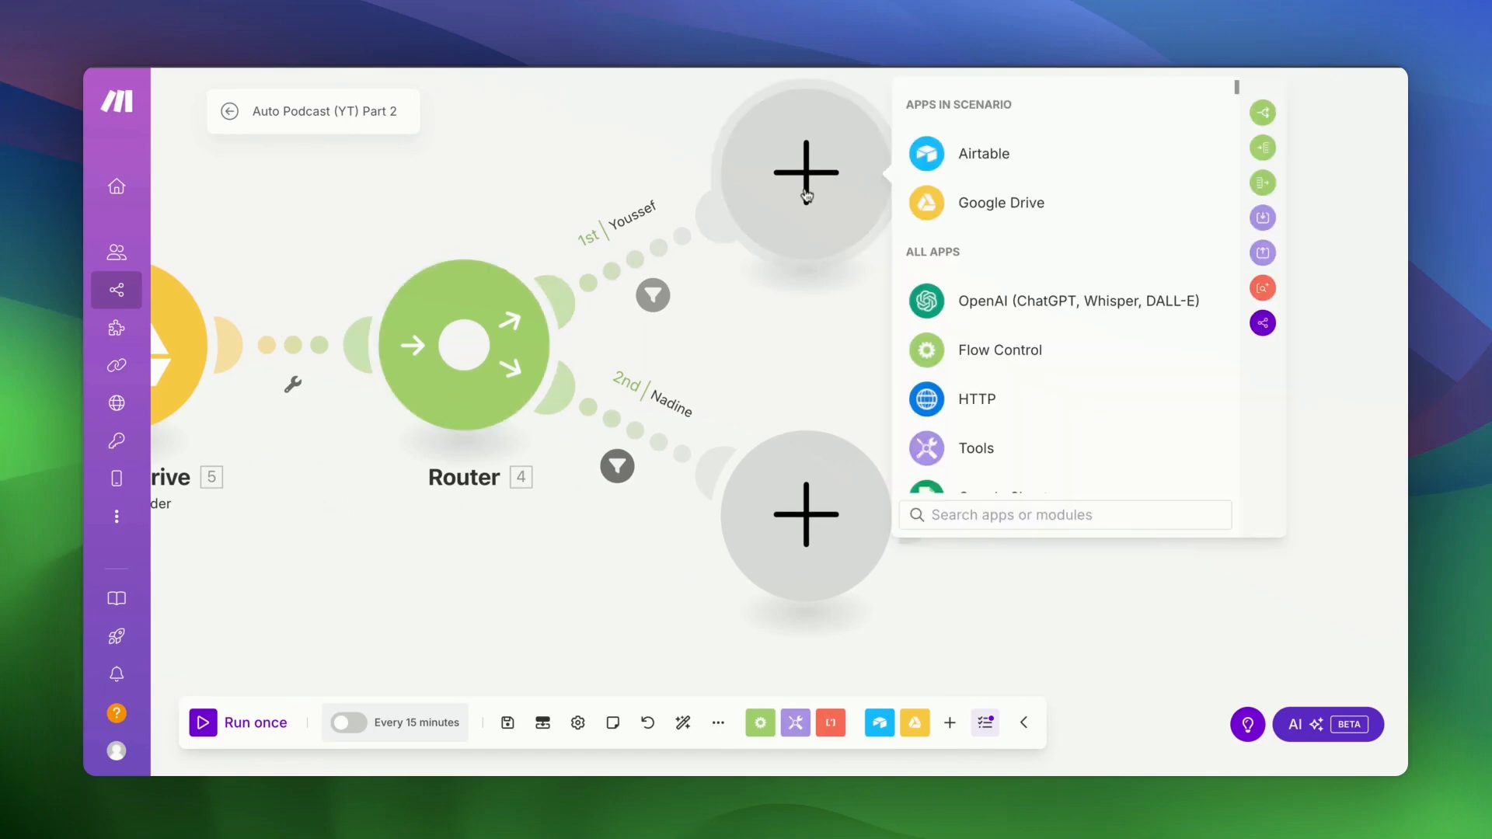
{"action": "type", "text": "ele"}
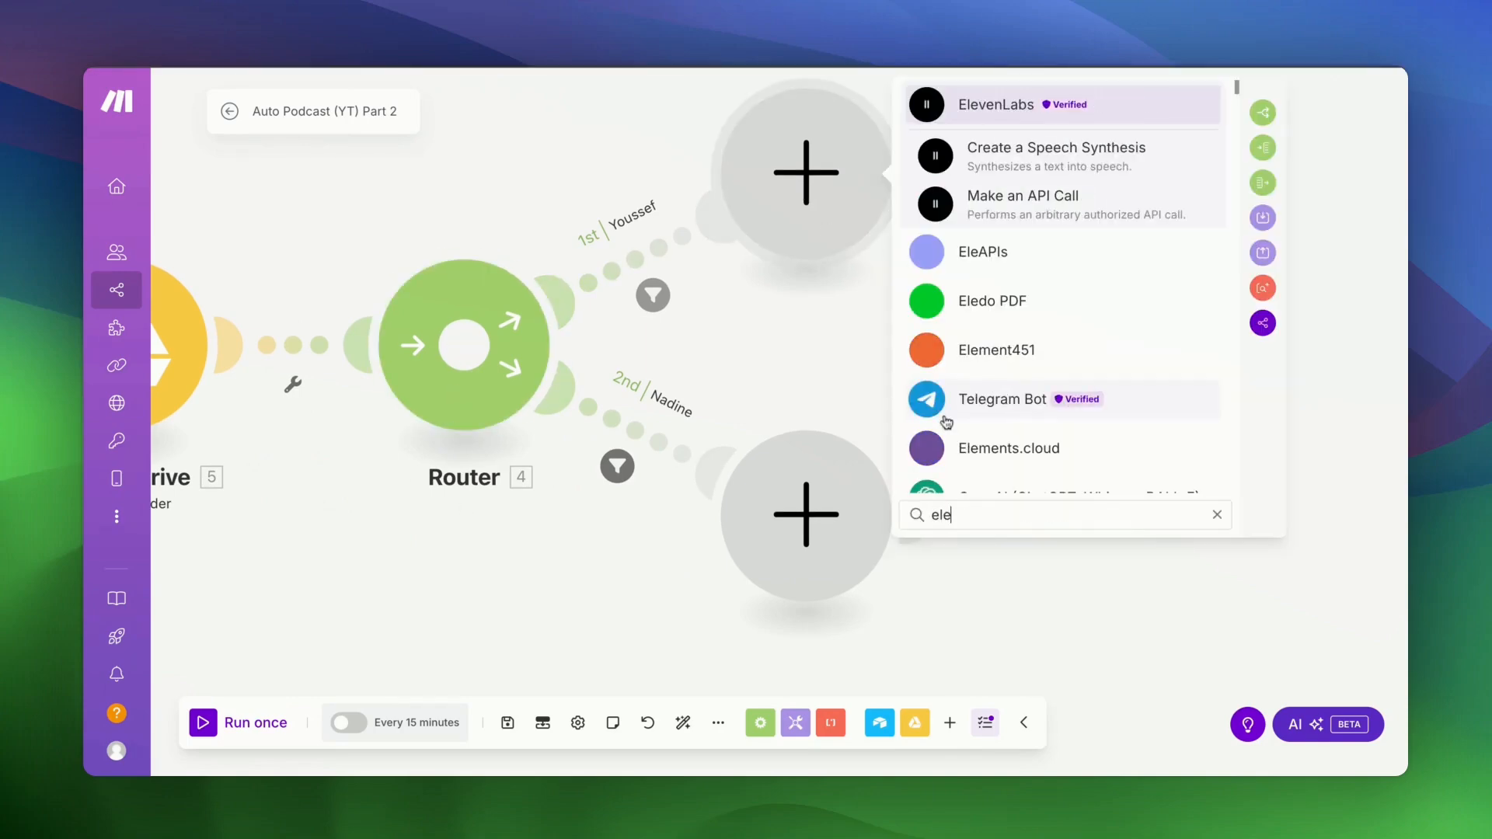
{"action": "left_click", "coordinate": [1045, 156]}
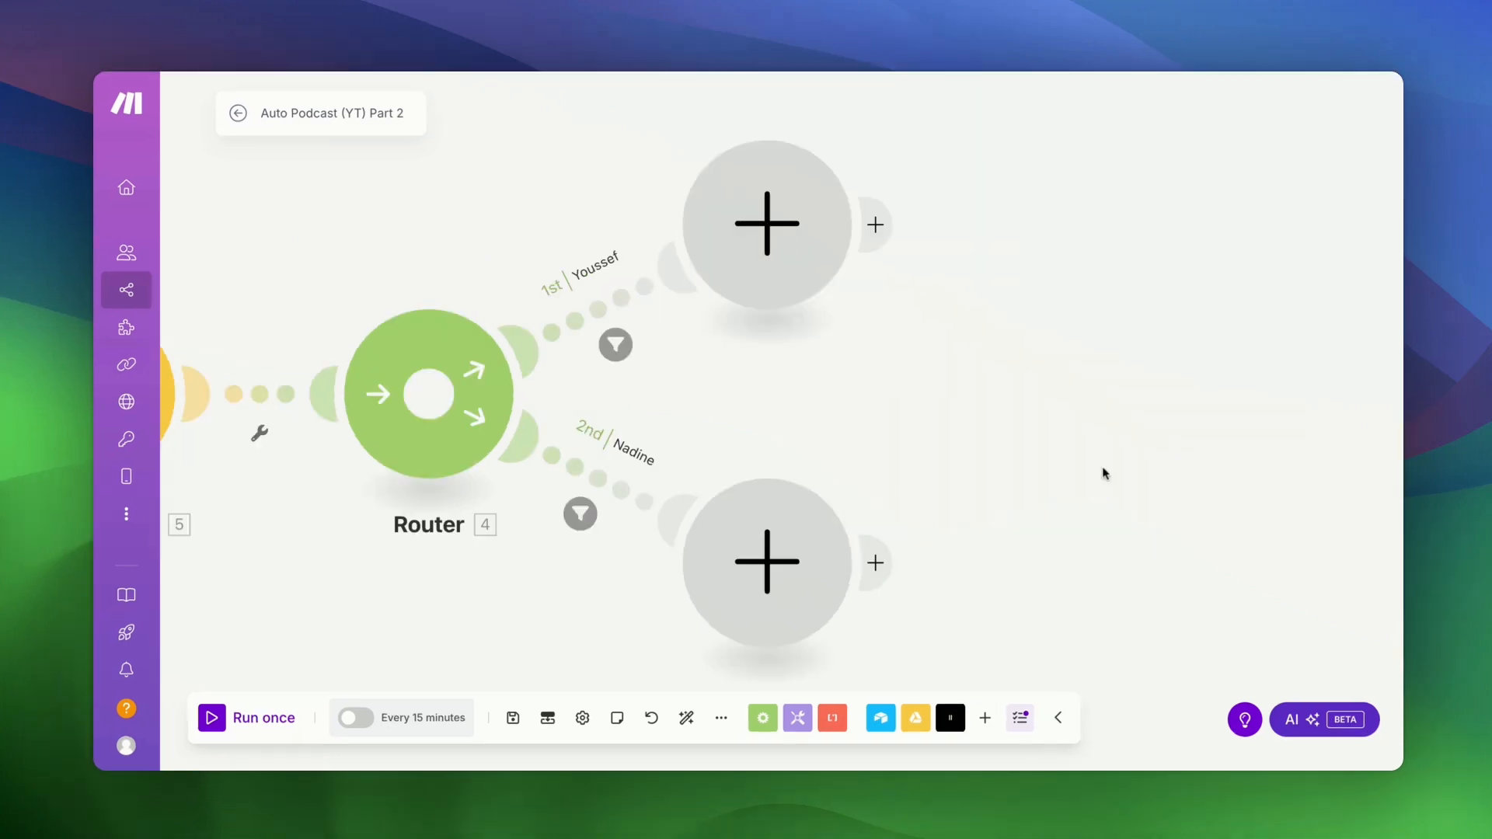
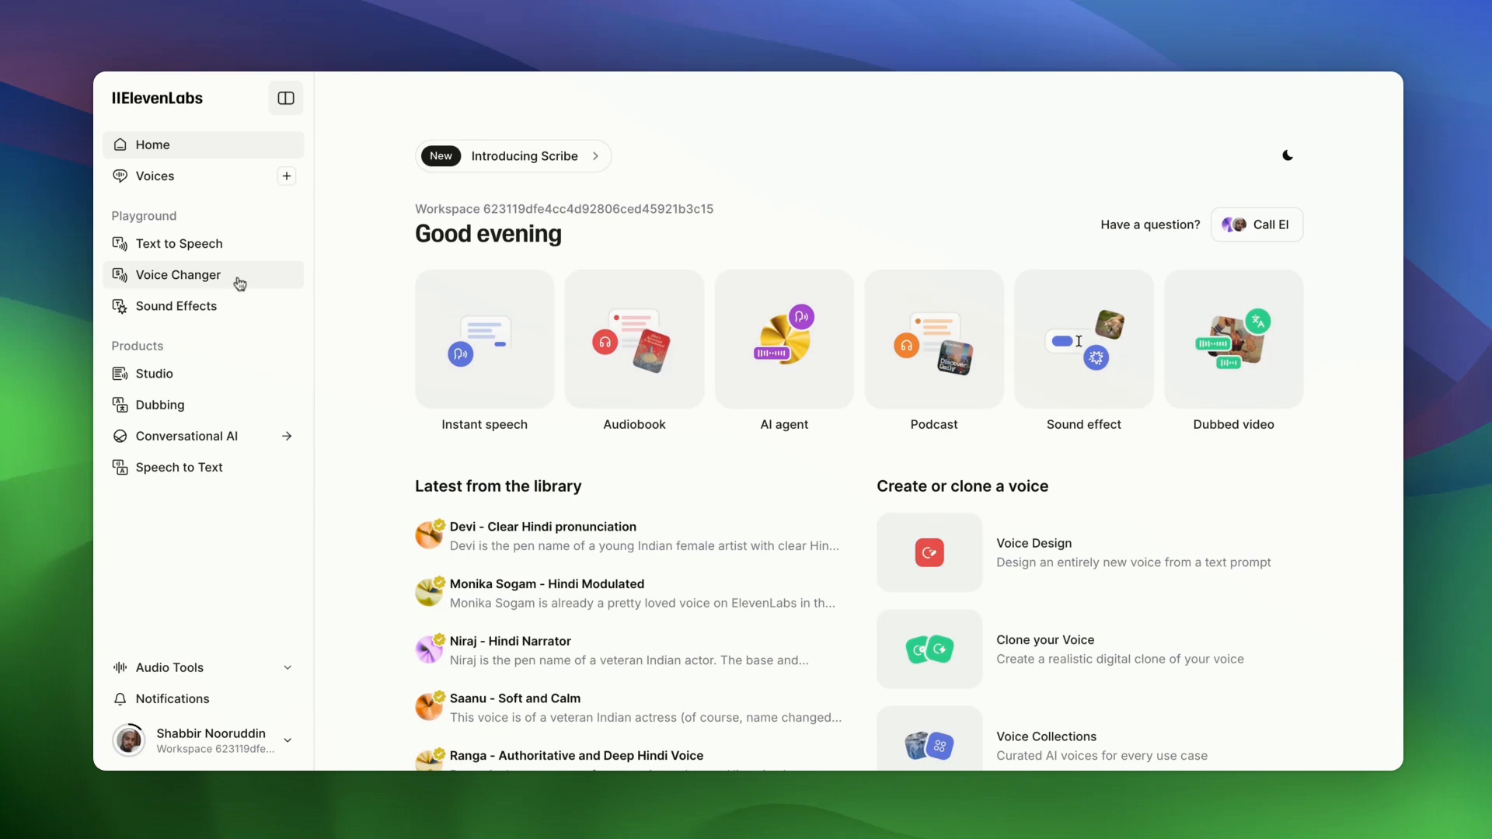
- Open the ElevenLabs API Keys page from the account menu
{"action": "left_click", "coordinate": [231, 750]}
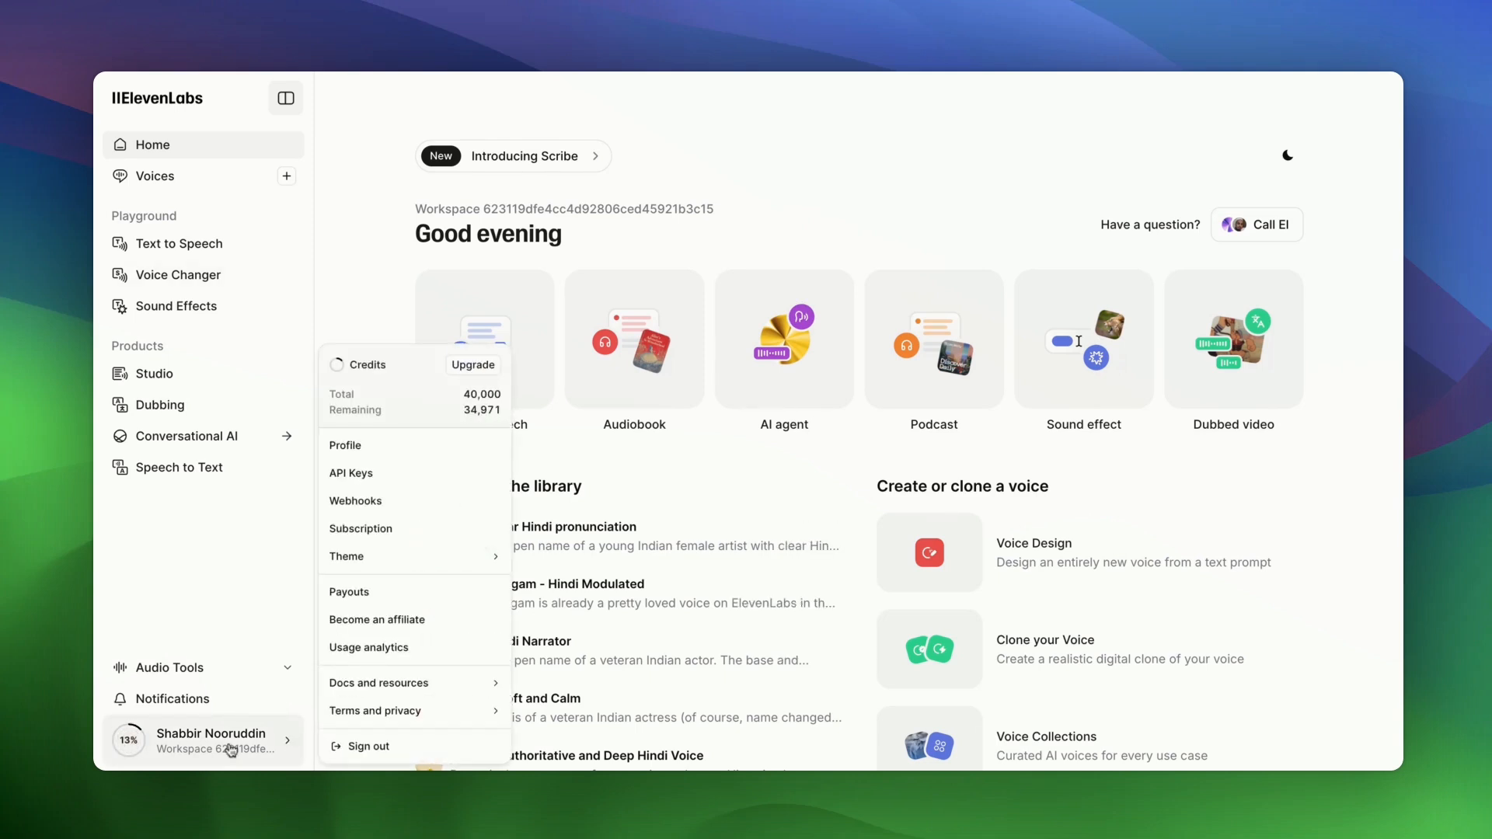
{"action": "left_click", "coordinate": [376, 480]}
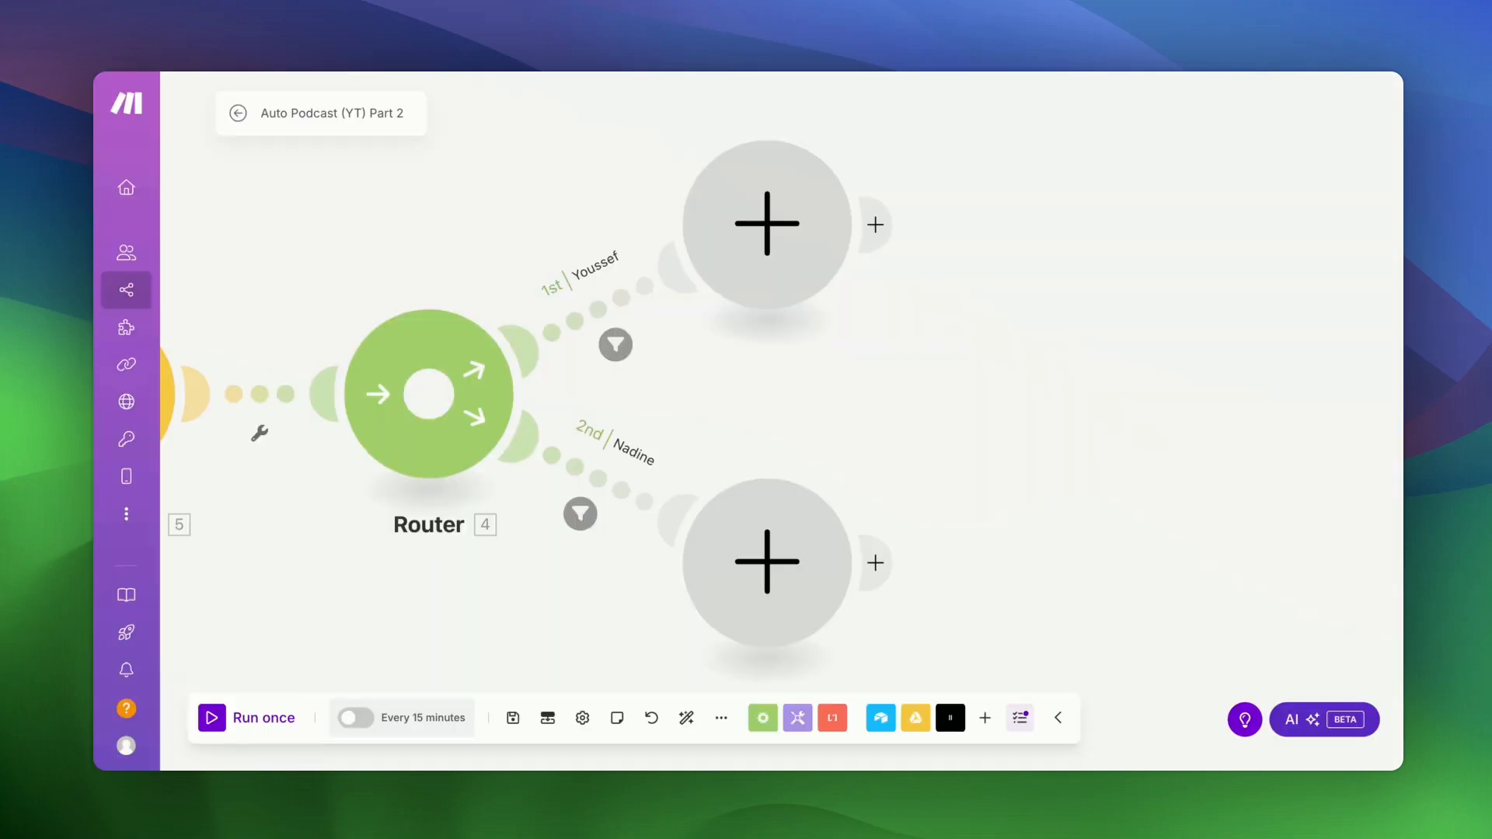
- Add ElevenLabs 'Create a Speech Synthesis' to the Youssef route using the My ElevenLabs connection
{"action": "left_click", "coordinate": [797, 250]}
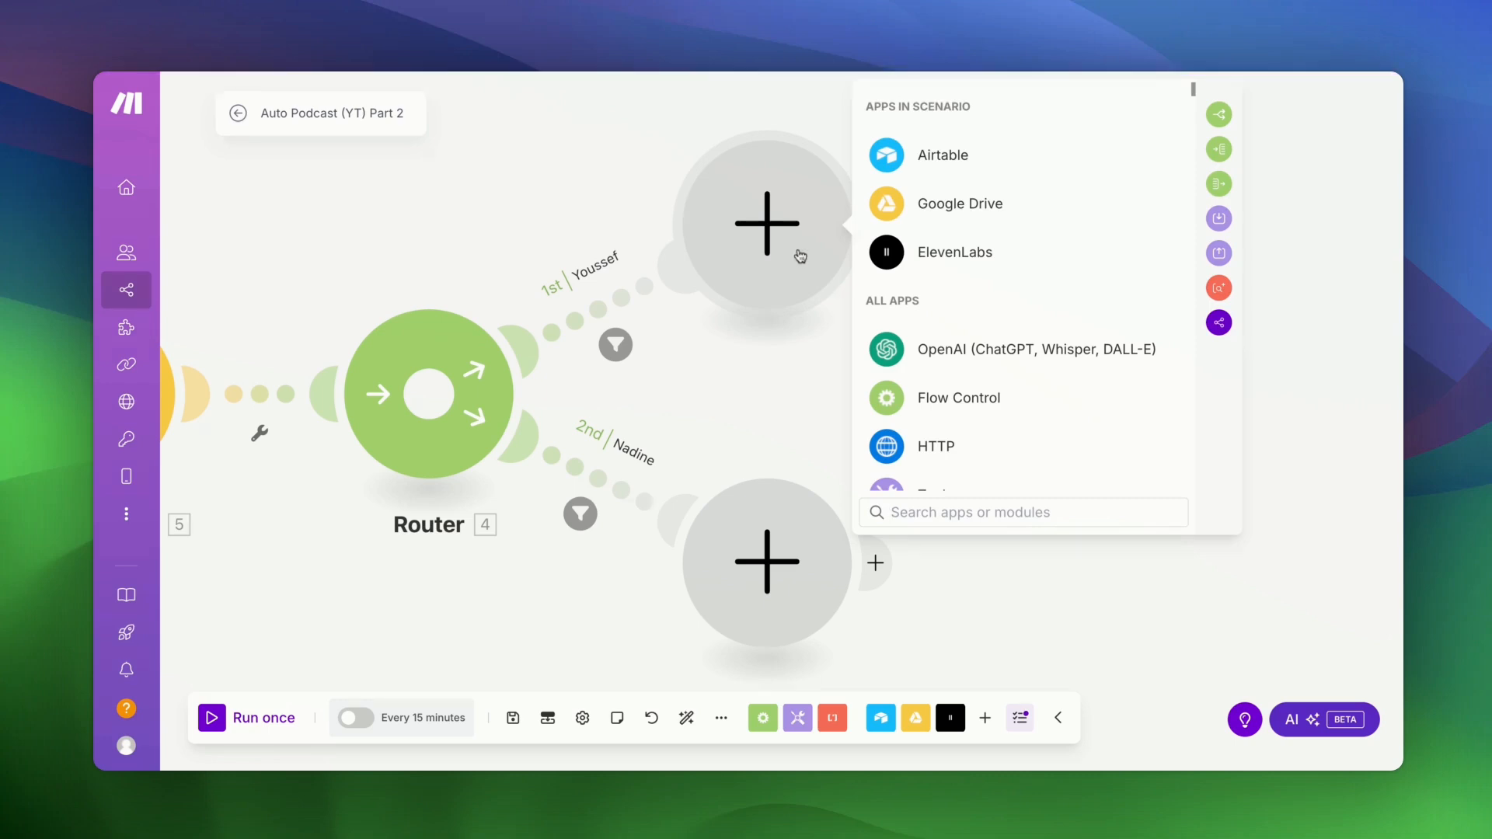
{"action": "type", "text": "ele"}
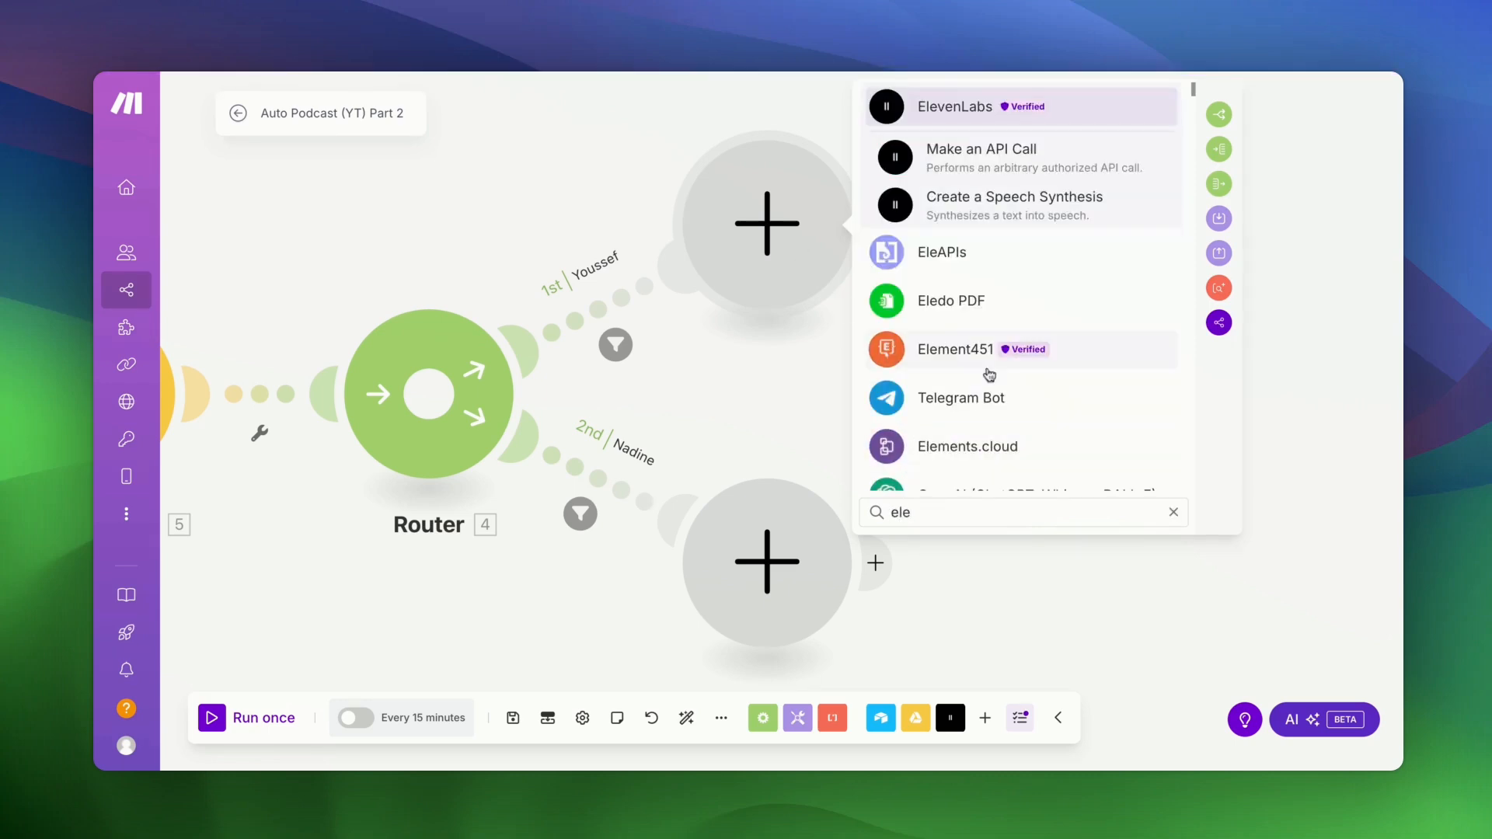
{"action": "left_click", "coordinate": [989, 220]}
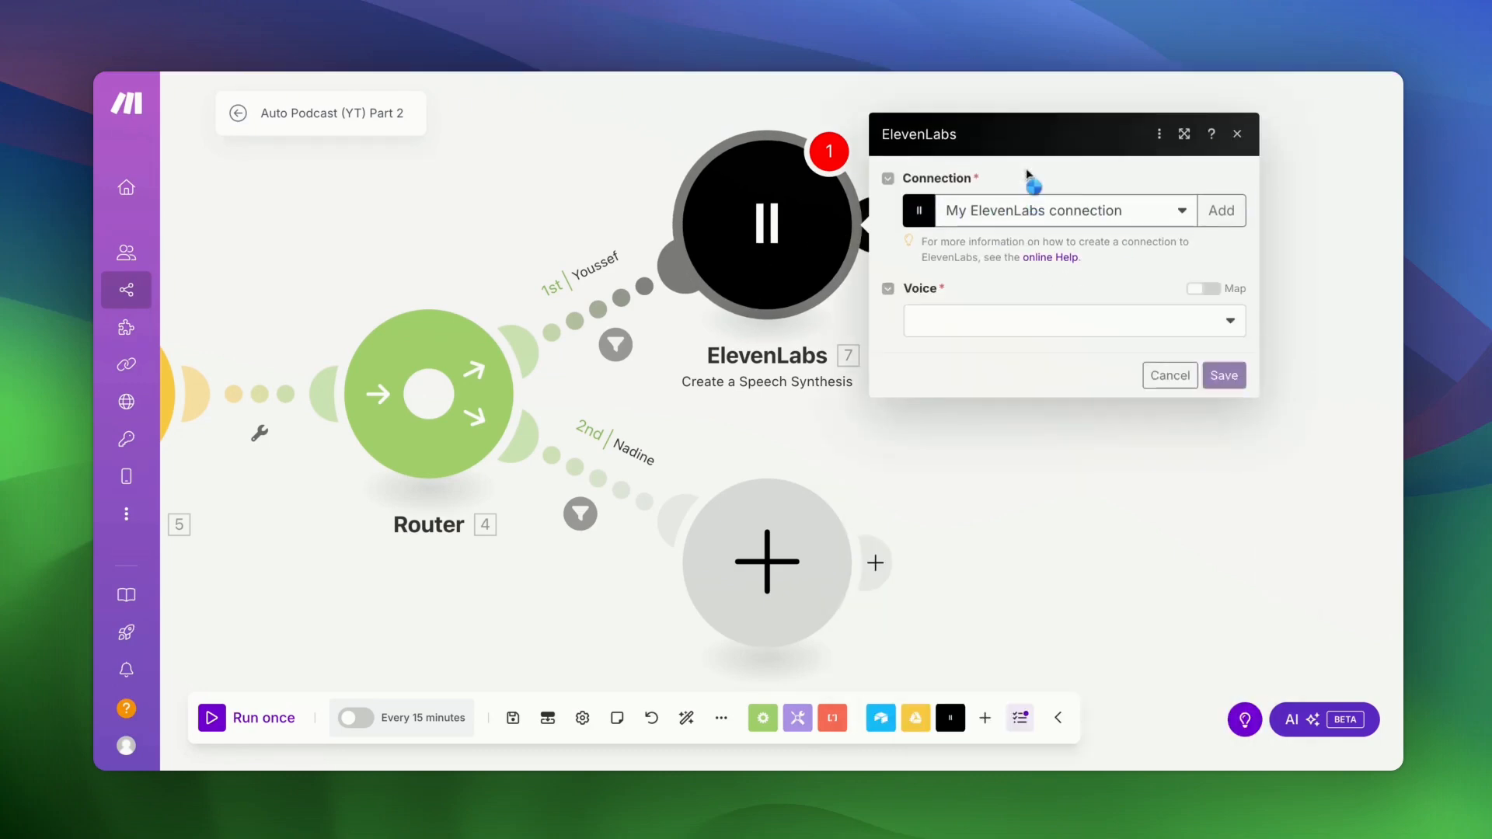
{"action": "left_click", "coordinate": [1174, 177]}
{"action": "left_click", "coordinate": [1172, 176]}
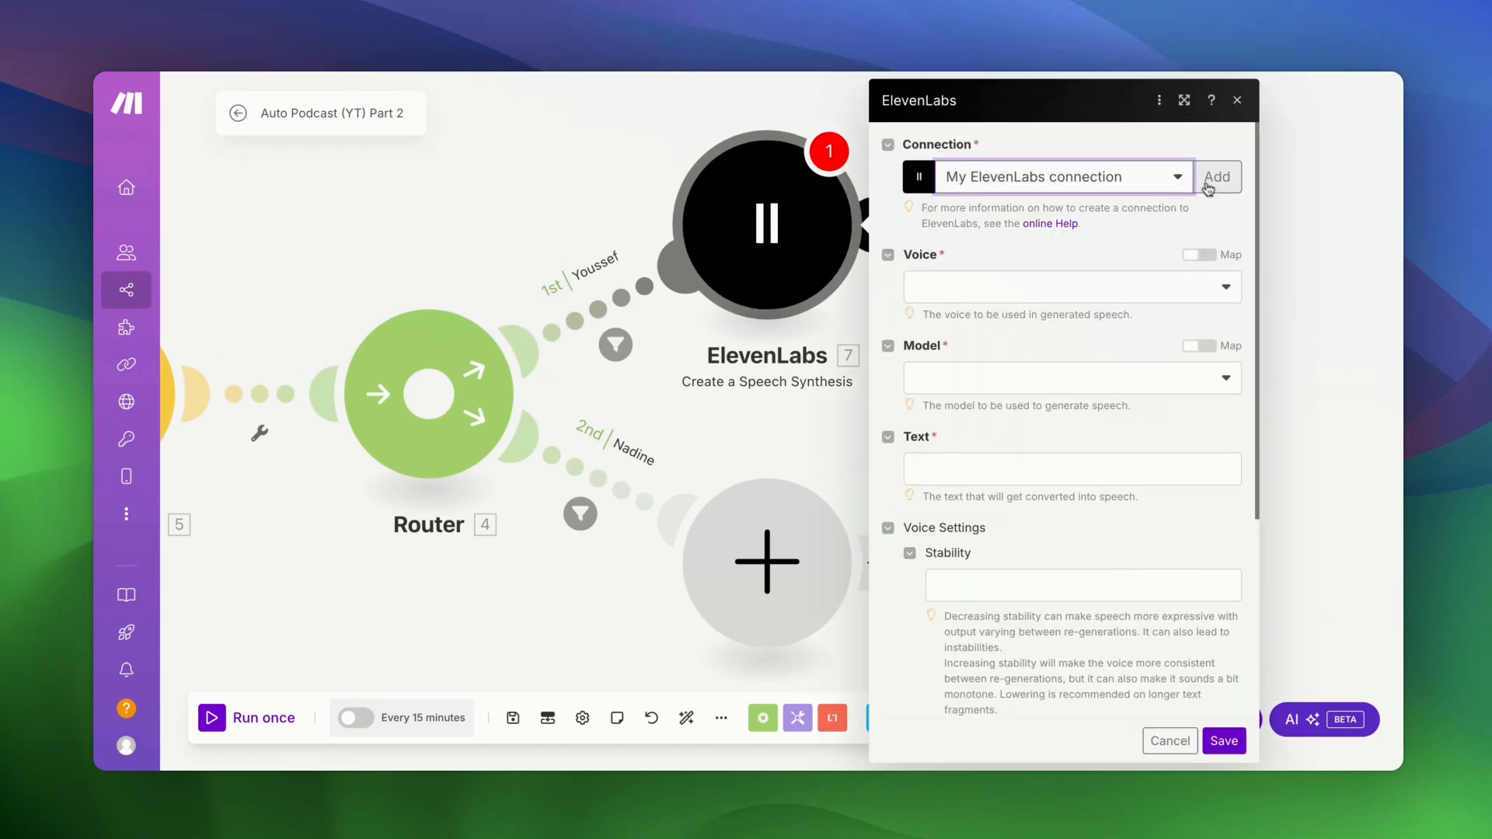
{"action": "left_click", "coordinate": [1213, 177]}
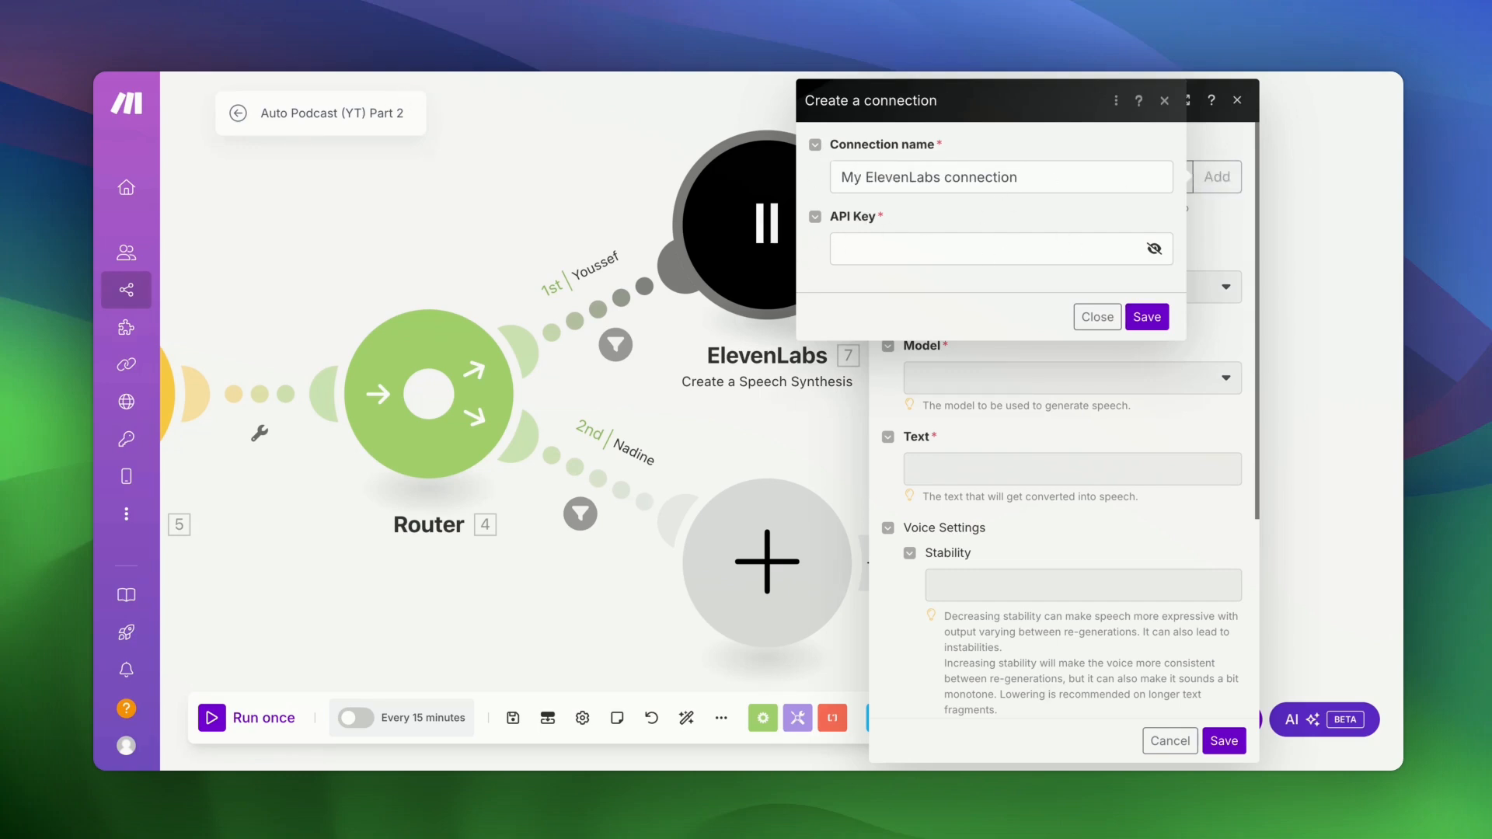
{"action": "left_click", "coordinate": [1092, 315]}
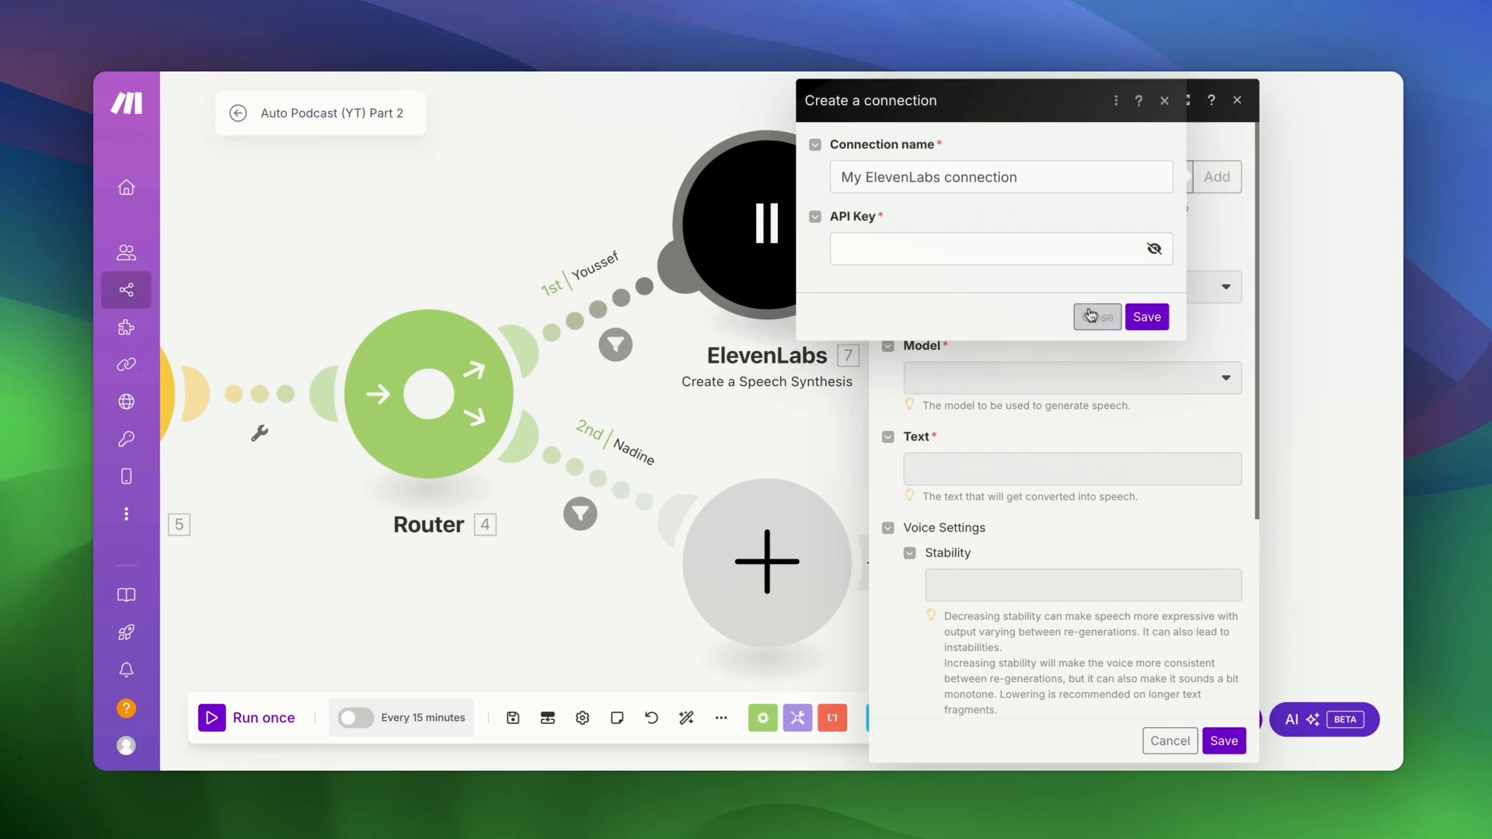
{"action": "left_click", "coordinate": [1224, 292]}
{"action": "scroll", "coordinate": [1080, 447], "scroll_direction": "down", "scroll_amount": 5}
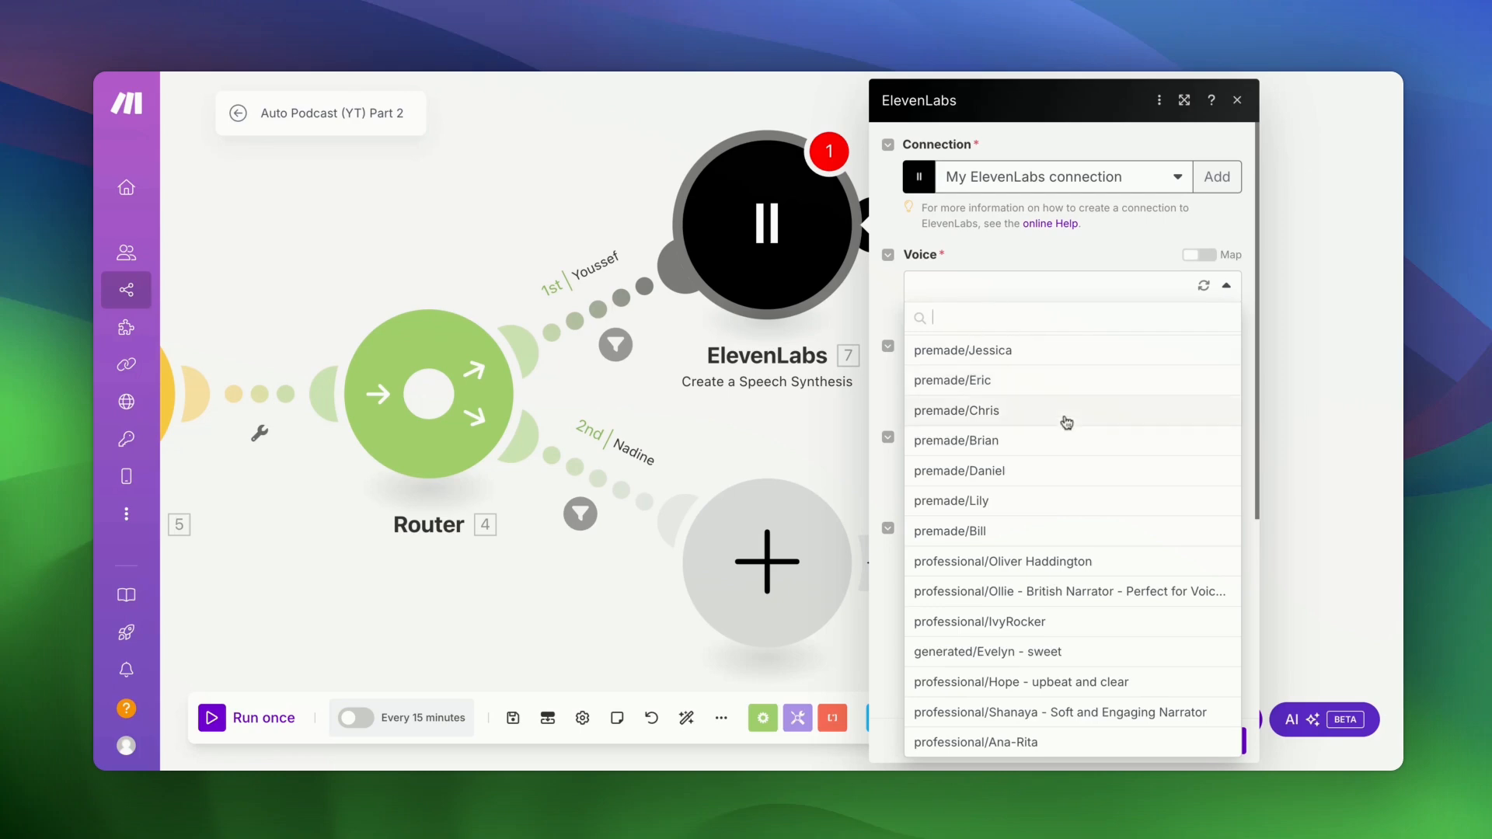
- Use voice premade/Roger, model Eleven Multilingual v2 and text 3. Dialog, then save the module
{"action": "scroll", "coordinate": [1066, 422], "scroll_direction": "up", "scroll_amount": 5}
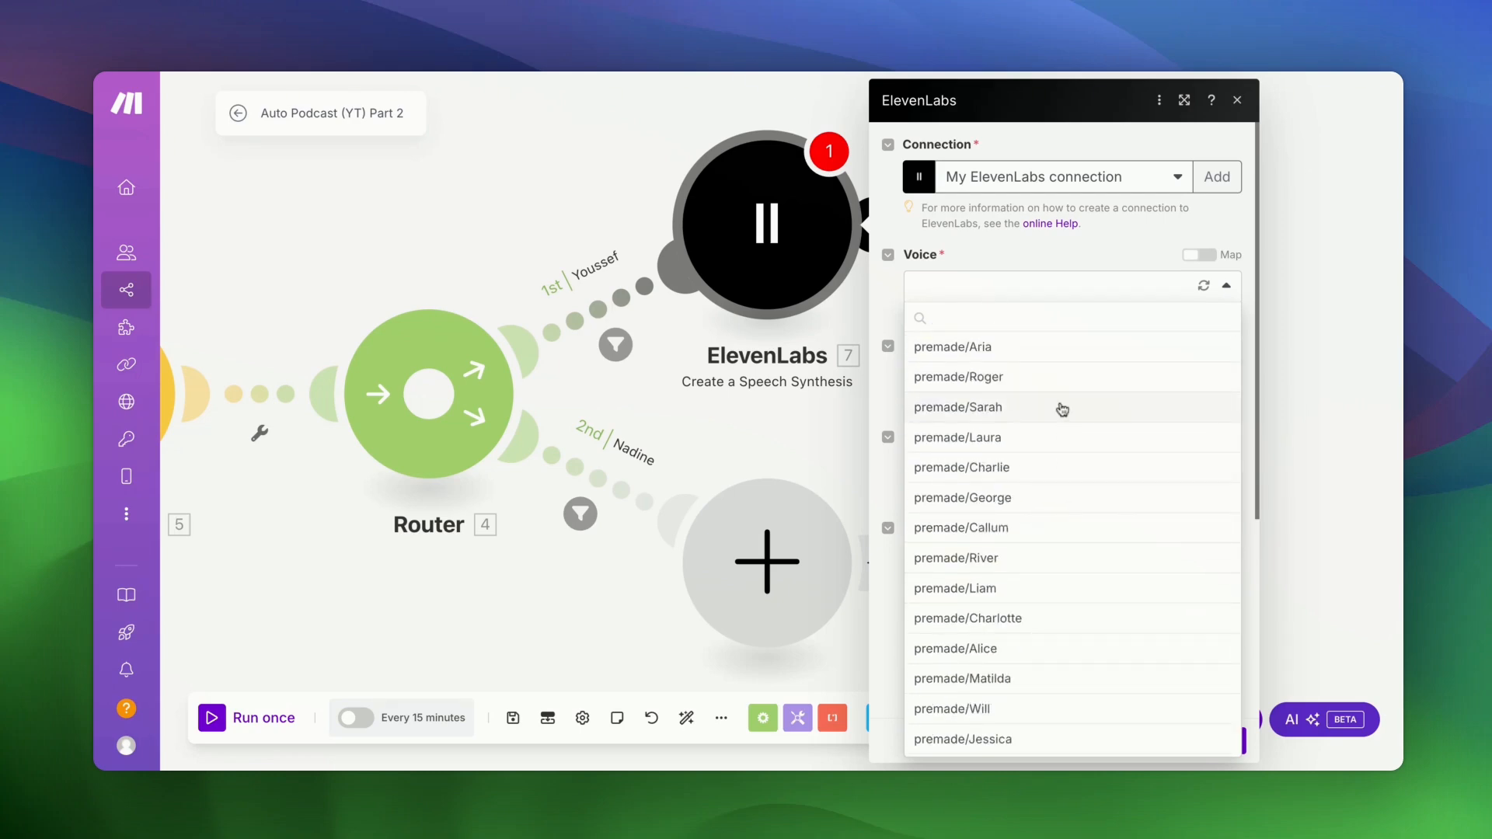
{"action": "left_click", "coordinate": [1019, 384]}
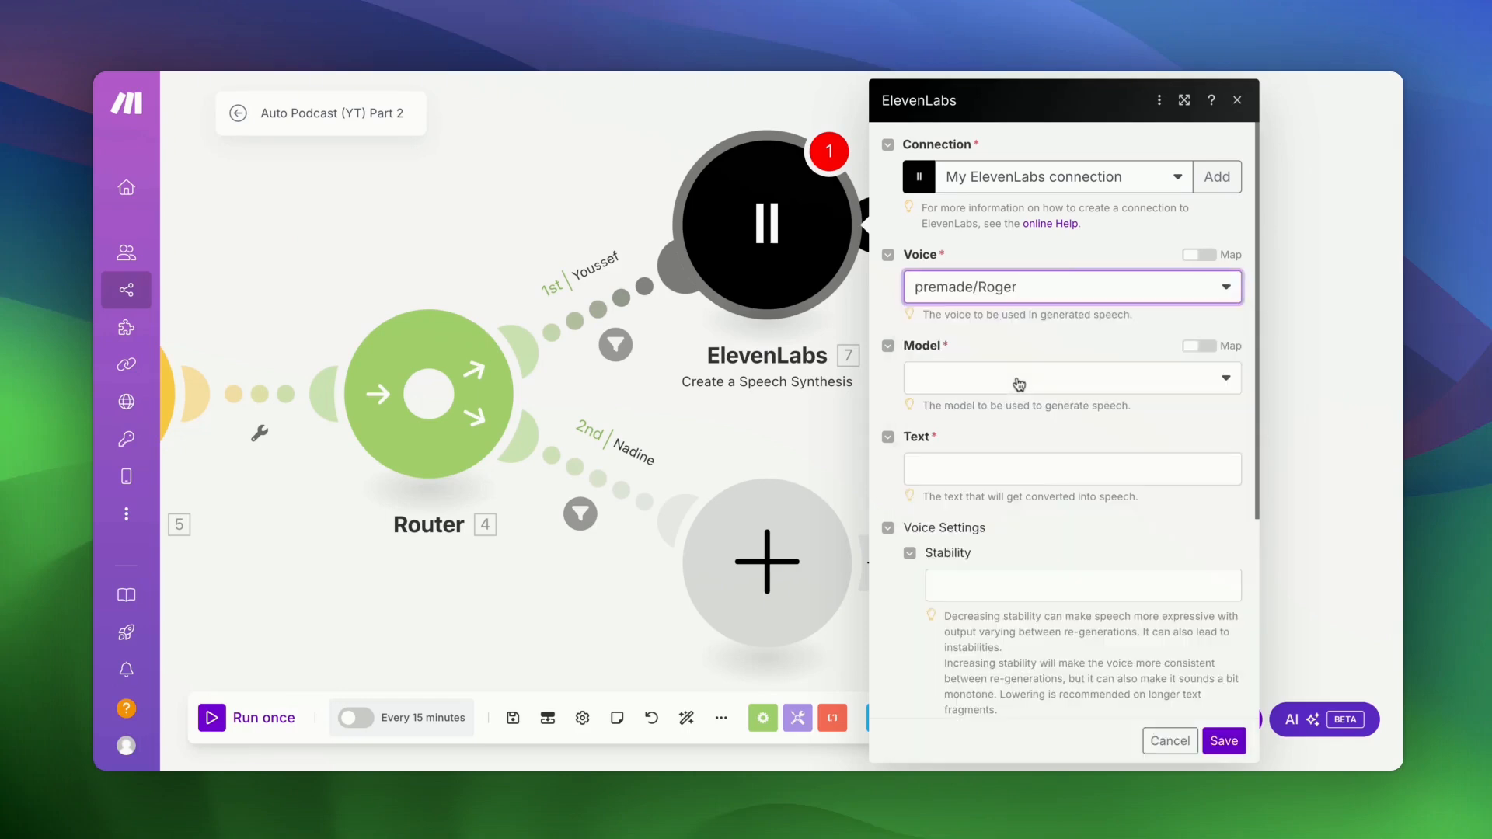
{"action": "left_click", "coordinate": [962, 382]}
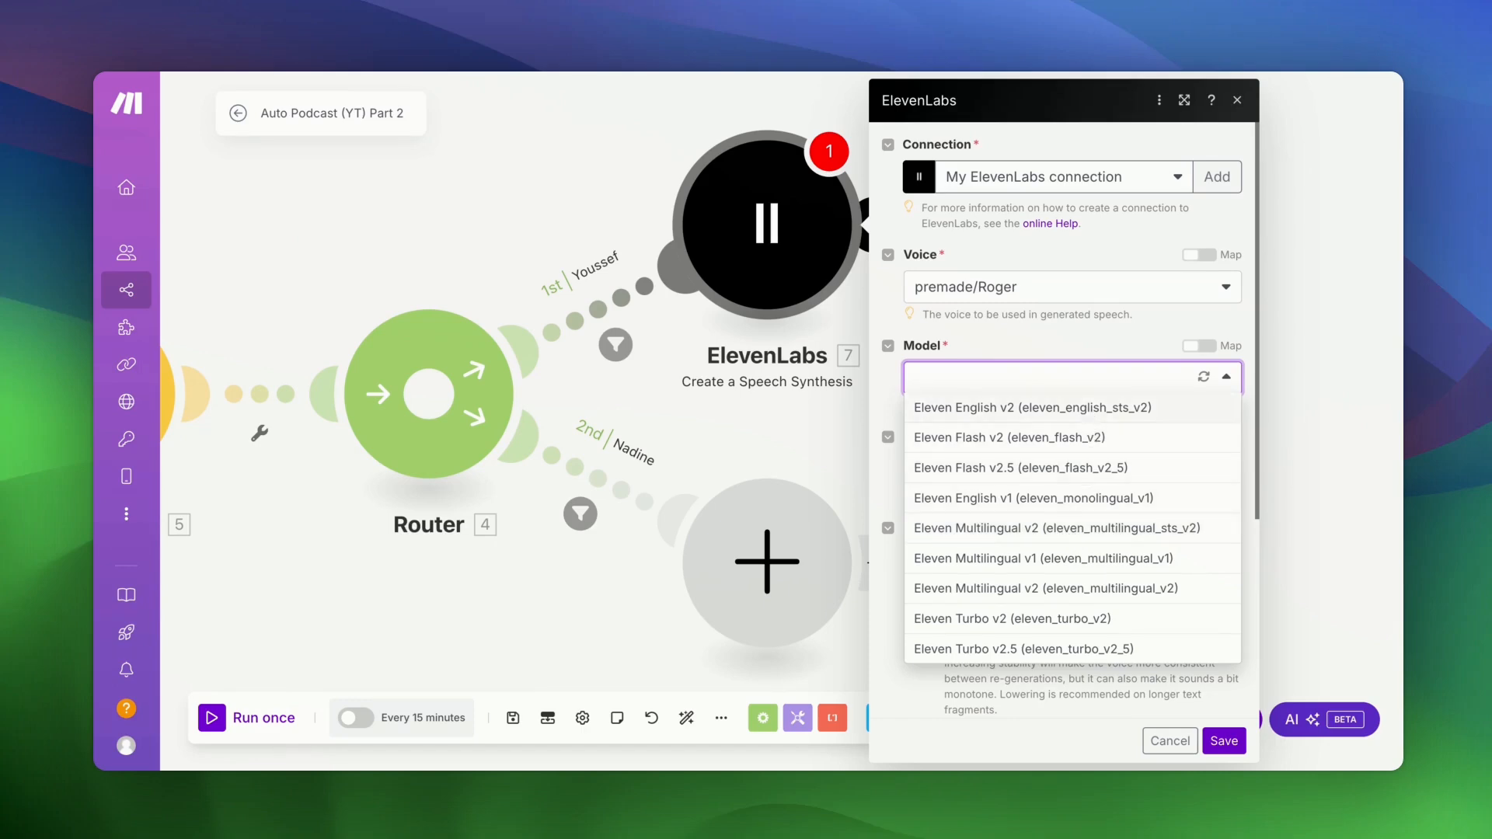
{"action": "left_click", "coordinate": [1067, 528]}
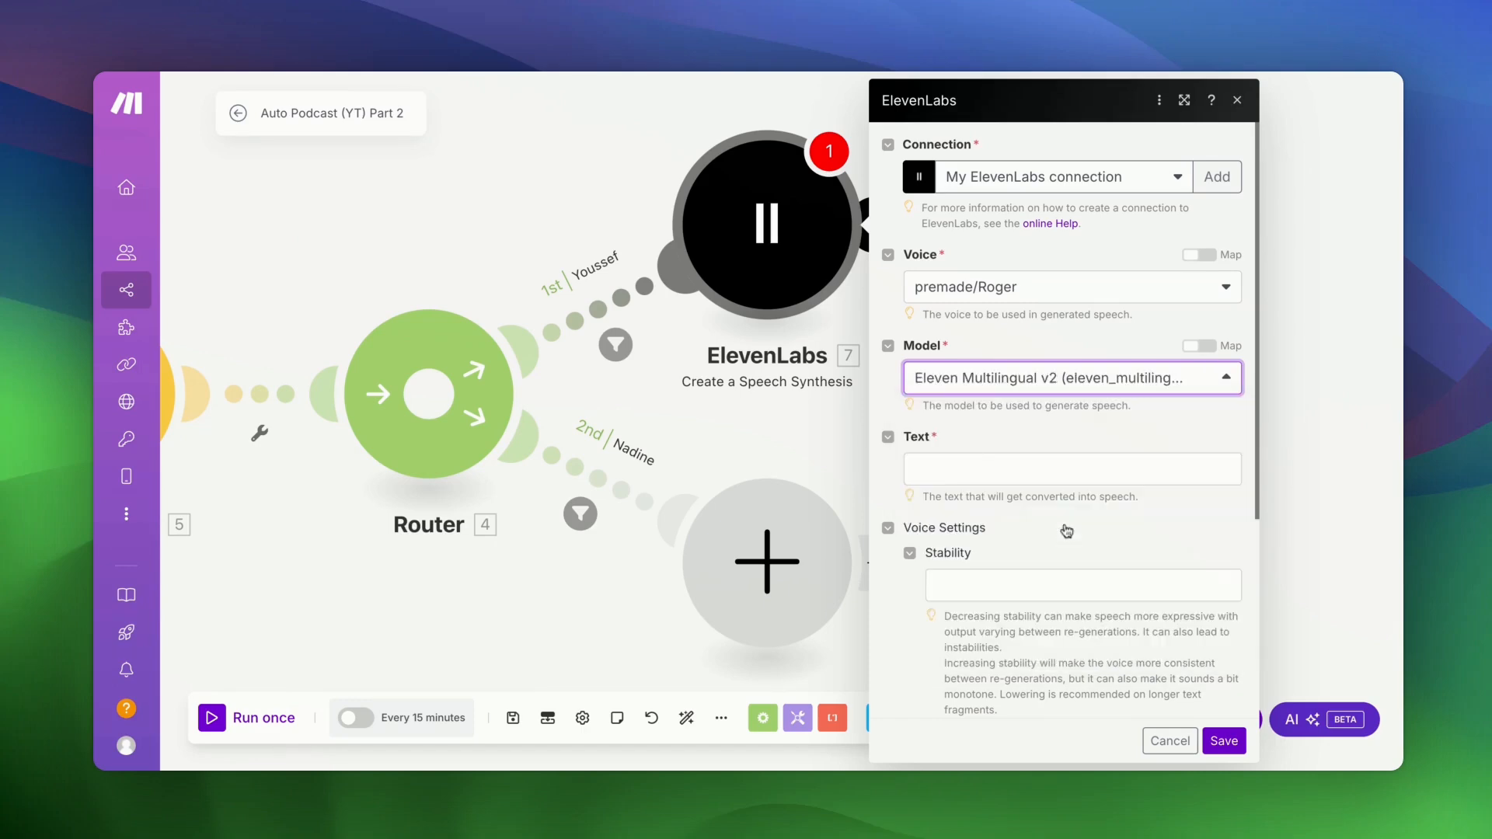
{"action": "left_click", "coordinate": [1039, 475]}
{"action": "scroll", "coordinate": [775, 436], "scroll_direction": "down", "scroll_amount": 5}
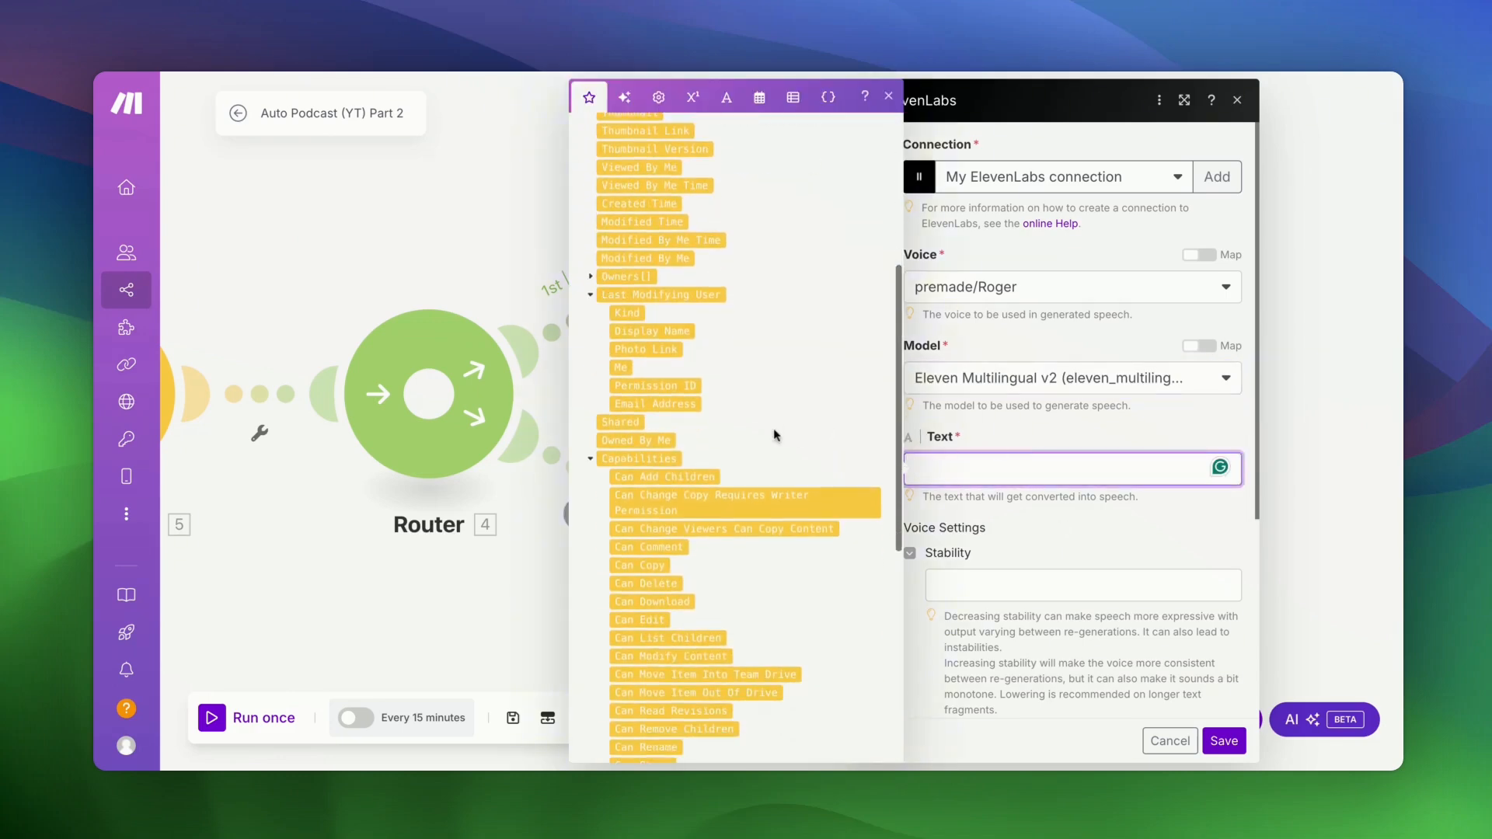
{"action": "scroll", "coordinate": [775, 435], "scroll_direction": "down", "scroll_amount": 6}
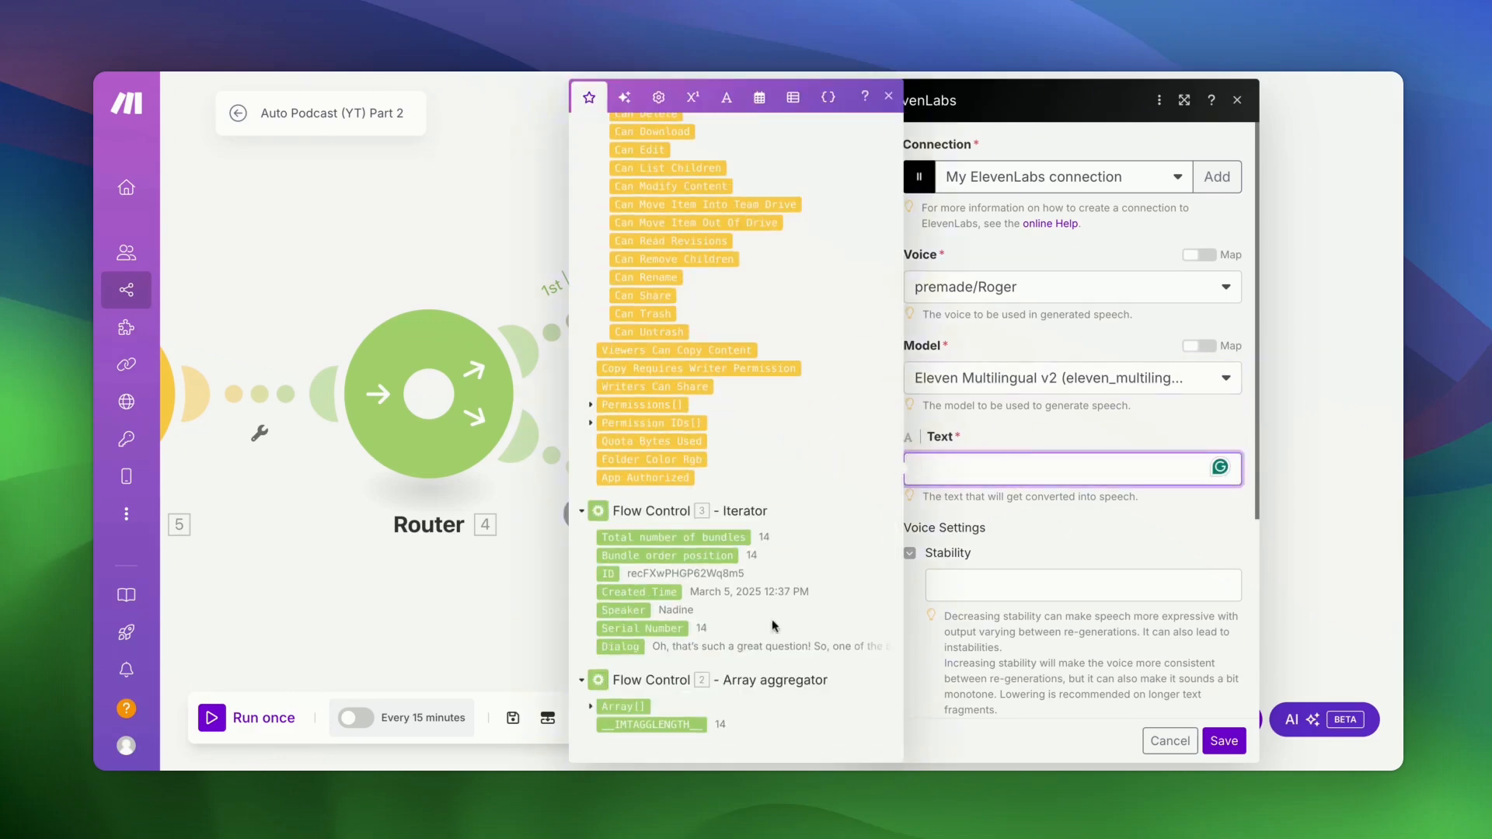
{"action": "left_click", "coordinate": [618, 647]}
{"action": "left_click", "coordinate": [1004, 519]}
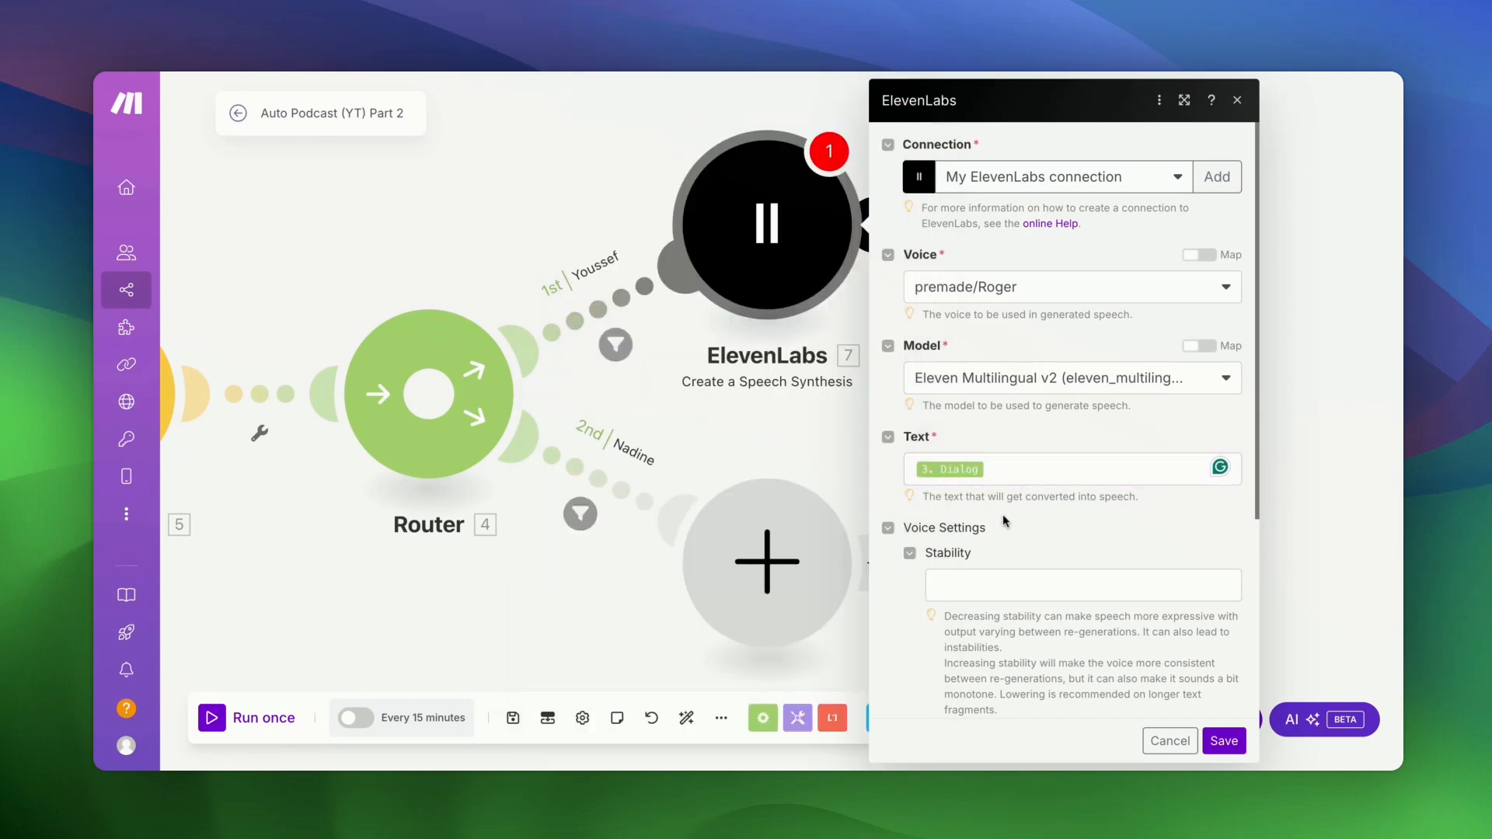
{"action": "scroll", "coordinate": [1004, 519], "scroll_direction": "down", "scroll_amount": 5}
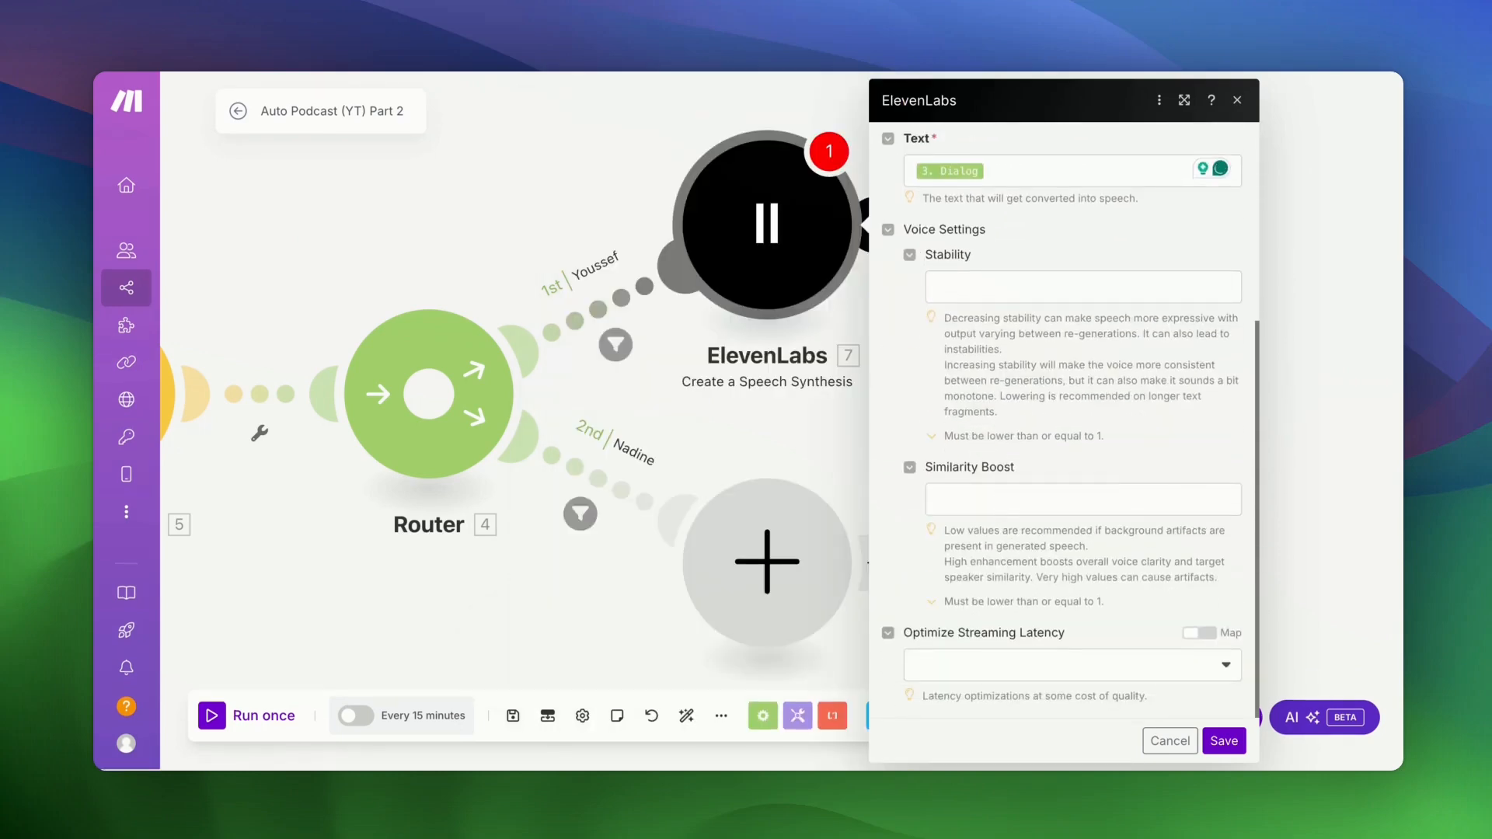
{"action": "left_click", "coordinate": [1236, 742]}
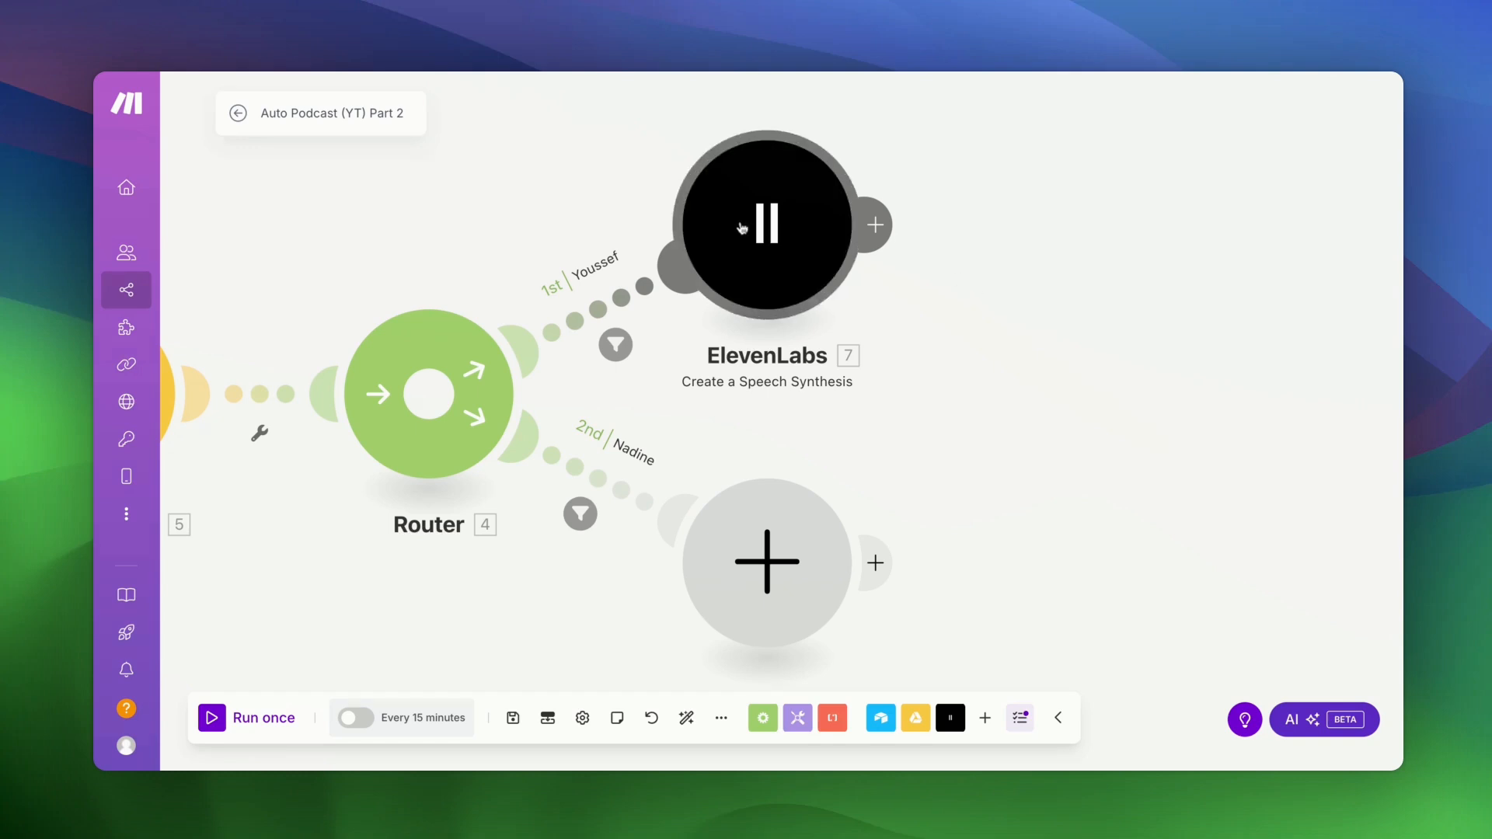
- Add a Google Drive 'Upload a File' module after the Youssef speech module
{"action": "left_click", "coordinate": [875, 224]}
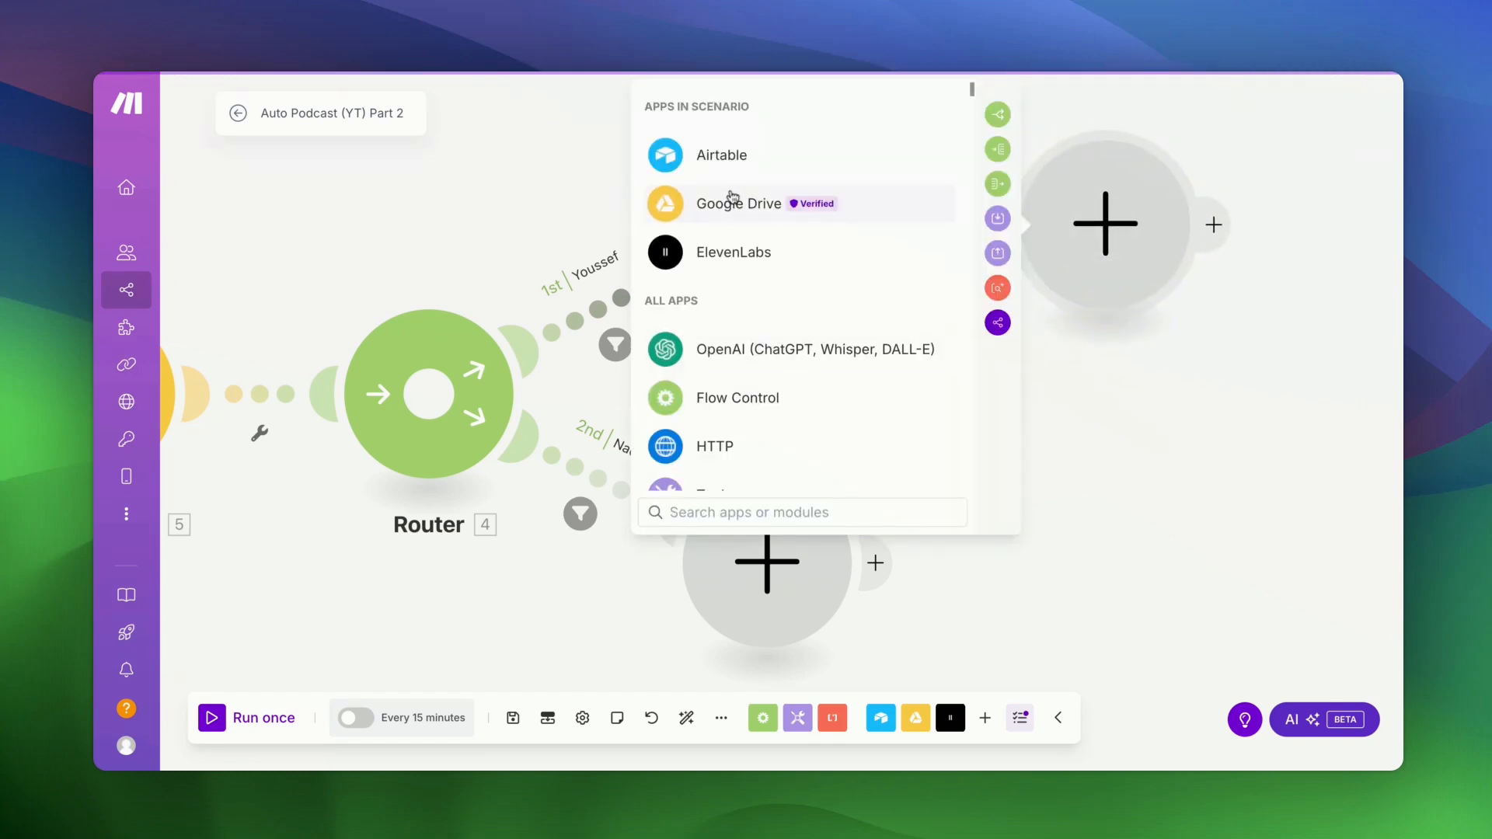
{"action": "left_click", "coordinate": [731, 200]}
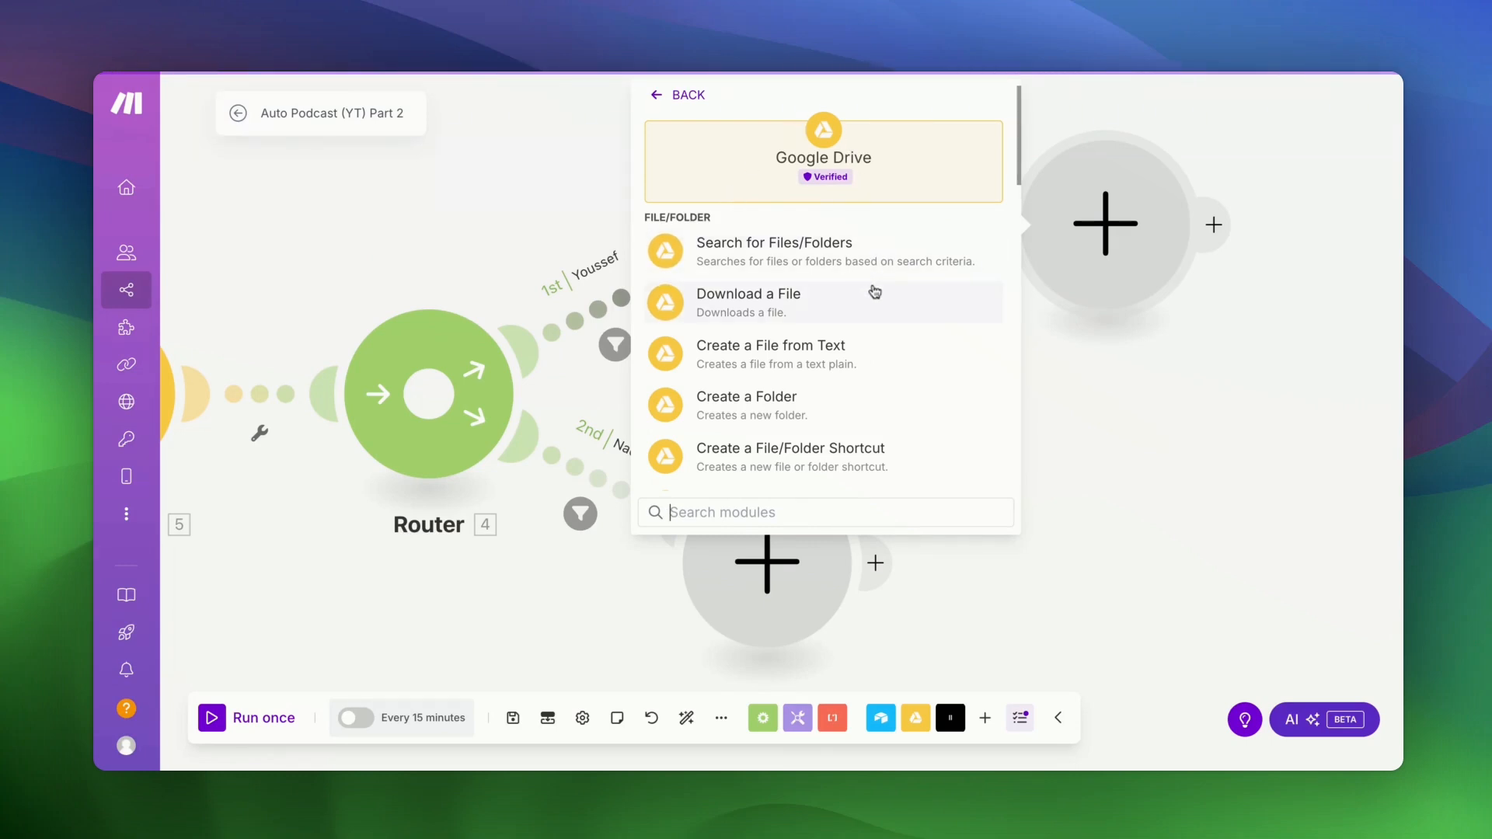
{"action": "scroll", "coordinate": [837, 342], "scroll_direction": "down", "scroll_amount": 3}
{"action": "left_click", "coordinate": [821, 340]}
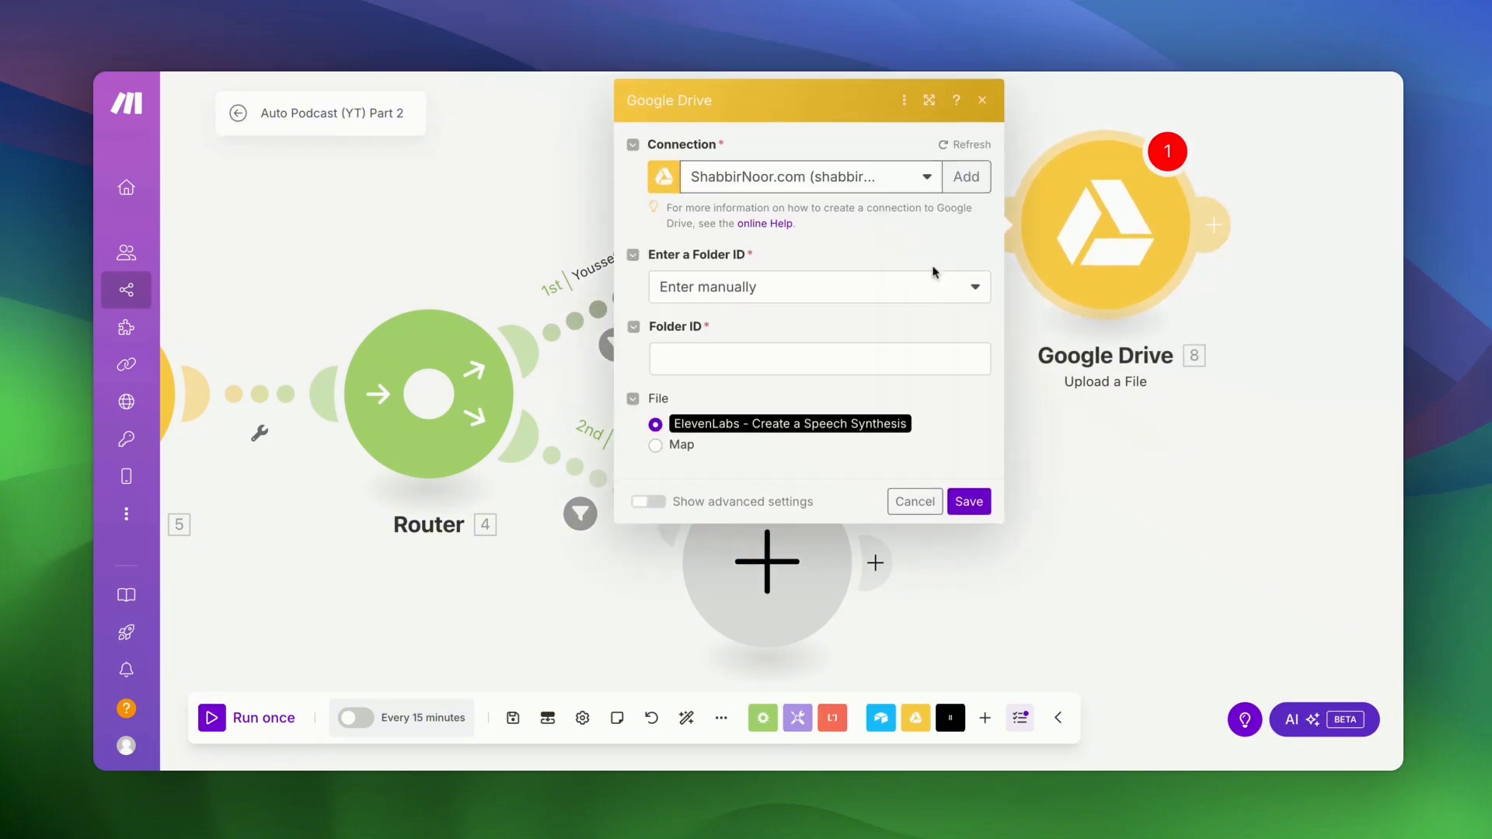
- Set the upload folder to the mapped 5. Folder ID of the created folder and save
{"action": "left_click", "coordinate": [781, 289]}
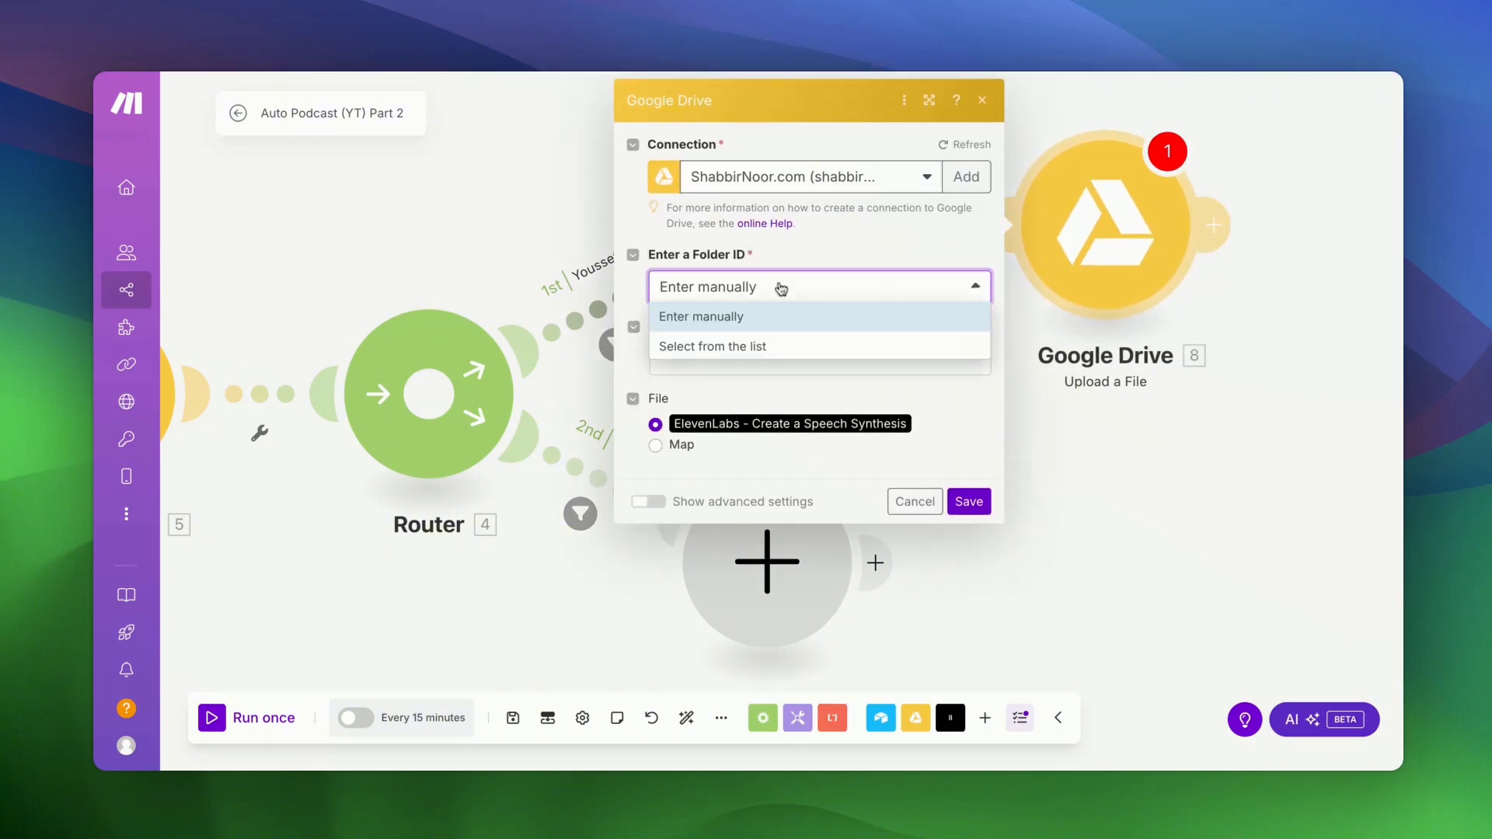
{"action": "left_click", "coordinate": [756, 343]}
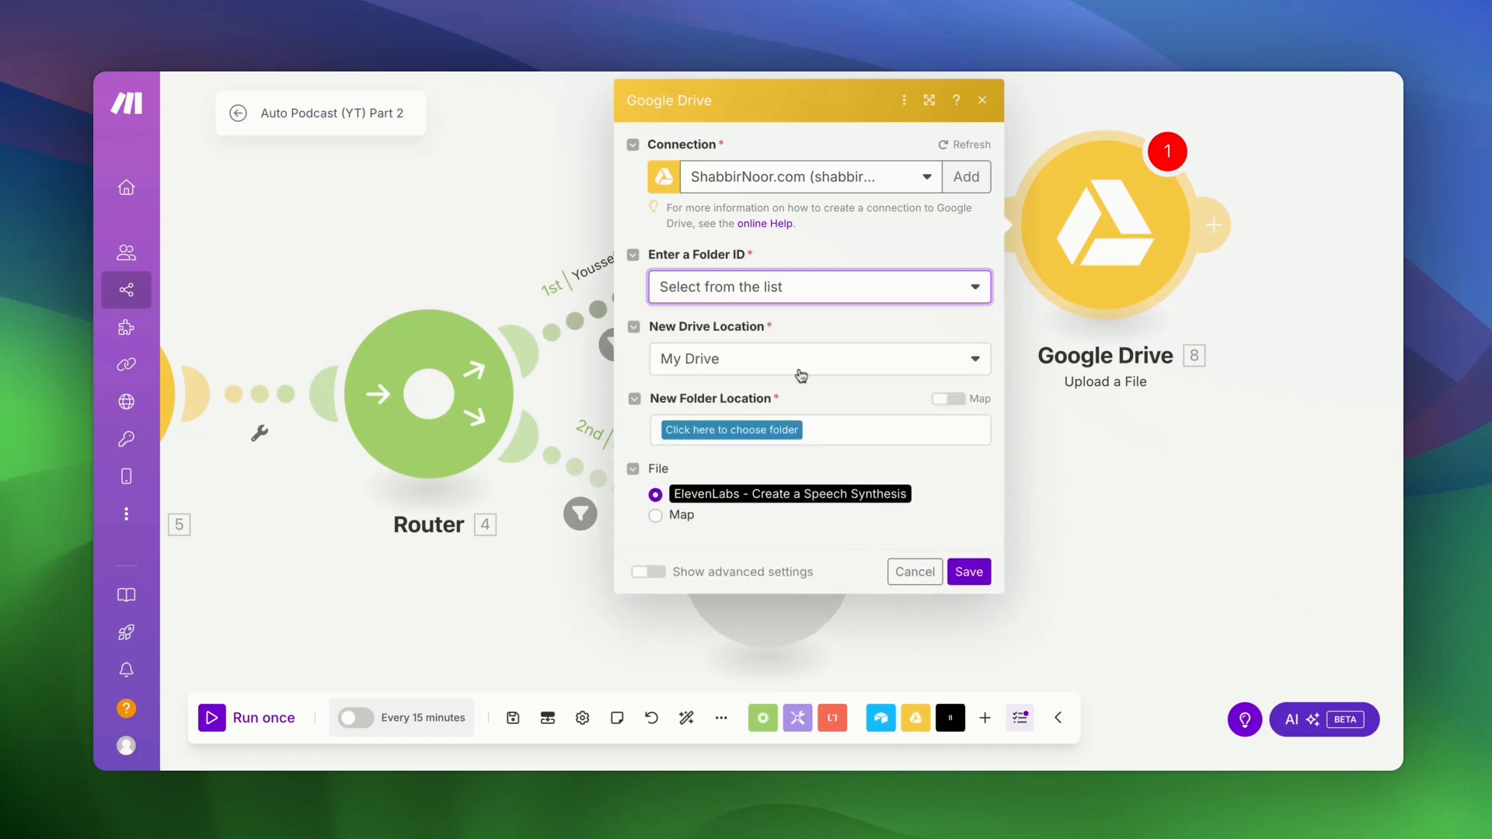
{"action": "left_click", "coordinate": [944, 403]}
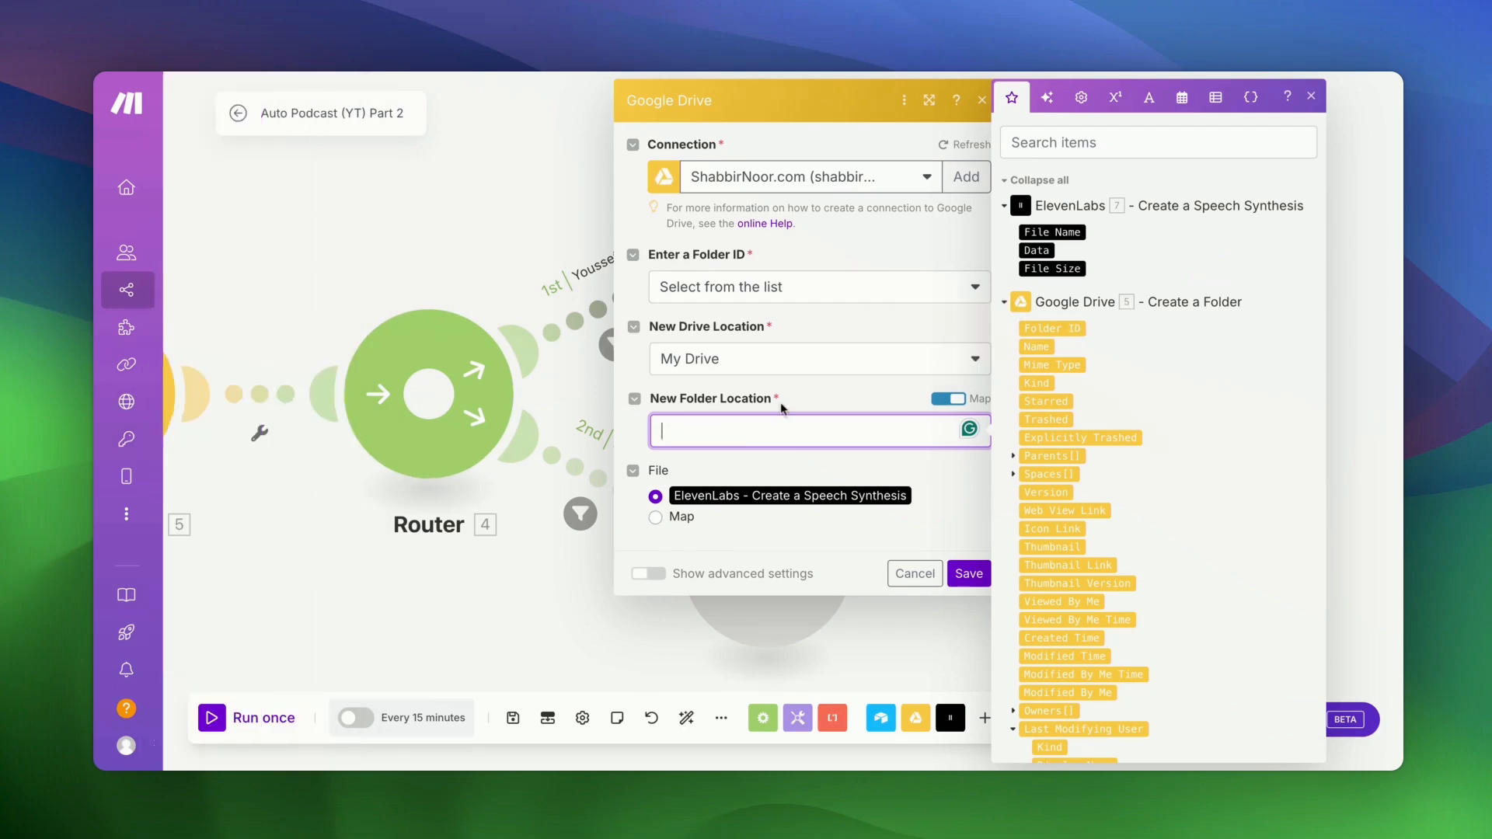
{"action": "scroll", "coordinate": [433, 579], "scroll_direction": "left", "scroll_amount": 3}
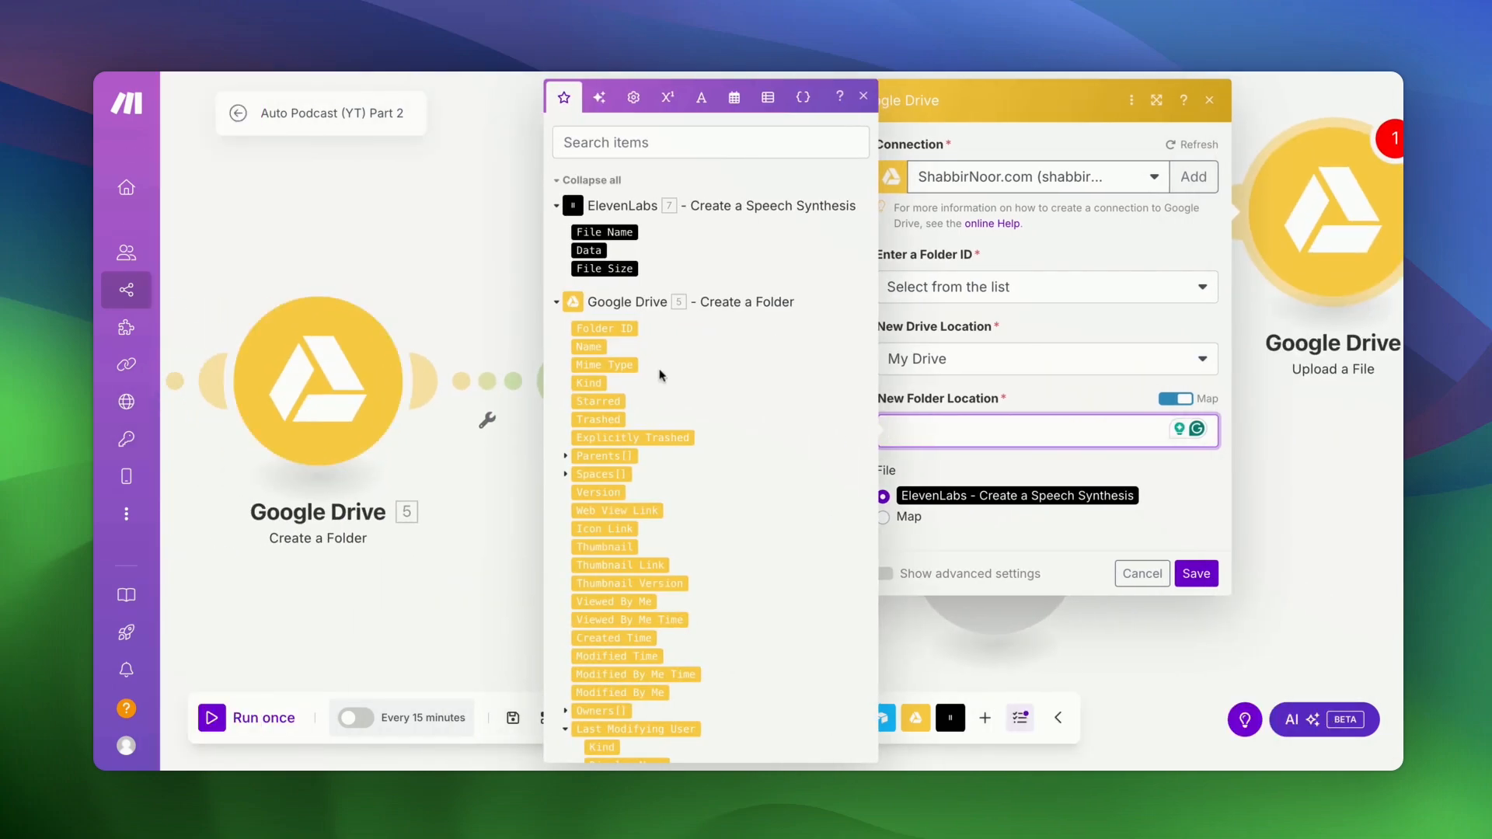
{"action": "left_click", "coordinate": [605, 328]}
{"action": "left_click", "coordinate": [1045, 383]}
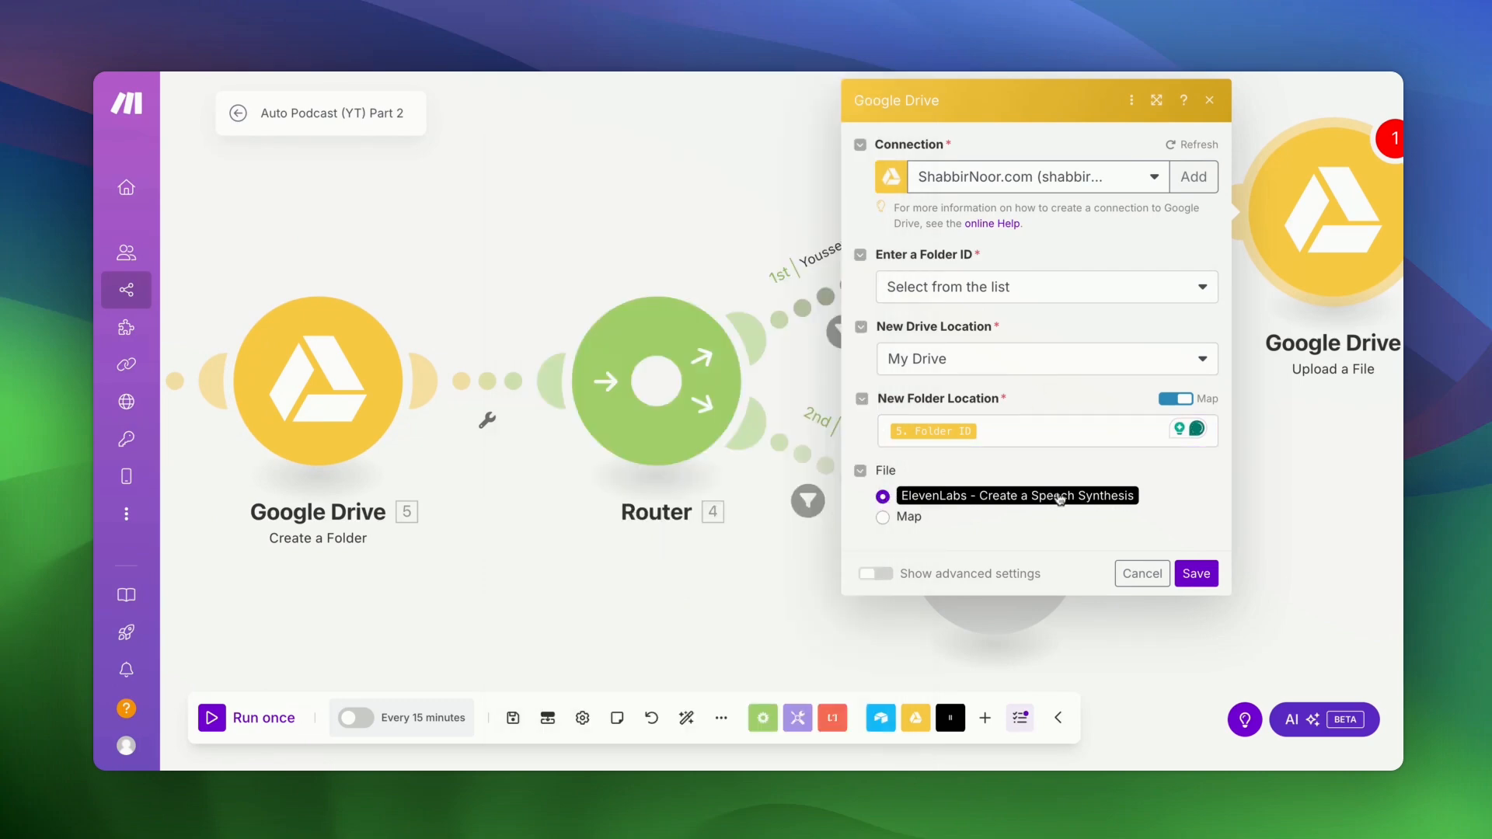
{"action": "left_click", "coordinate": [1196, 573]}
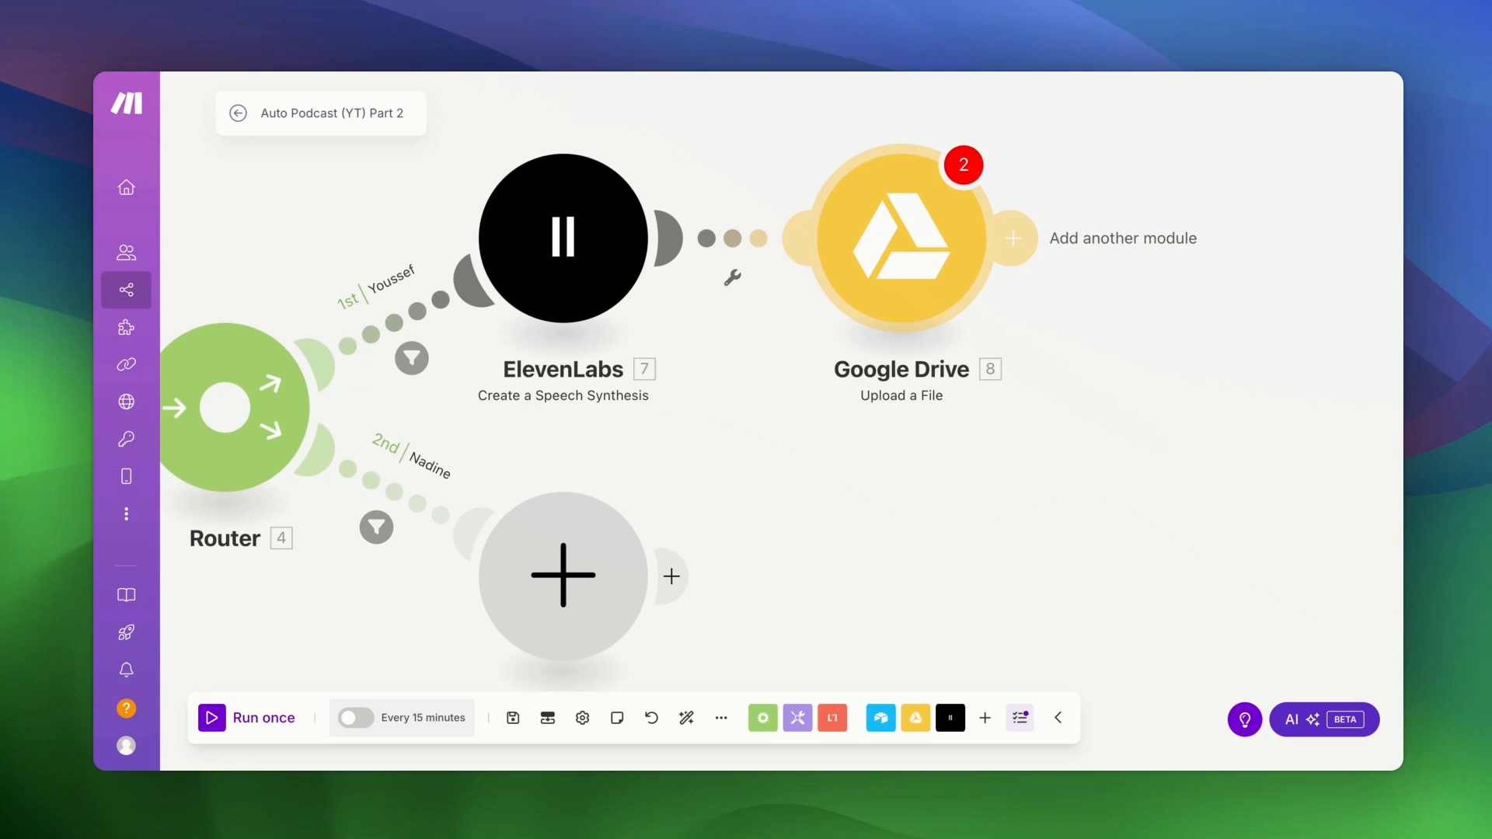
- Add a Google Drive 'Update a File' module after the upload step
{"action": "scroll", "coordinate": [1078, 147], "scroll_direction": "right", "scroll_amount": 2}
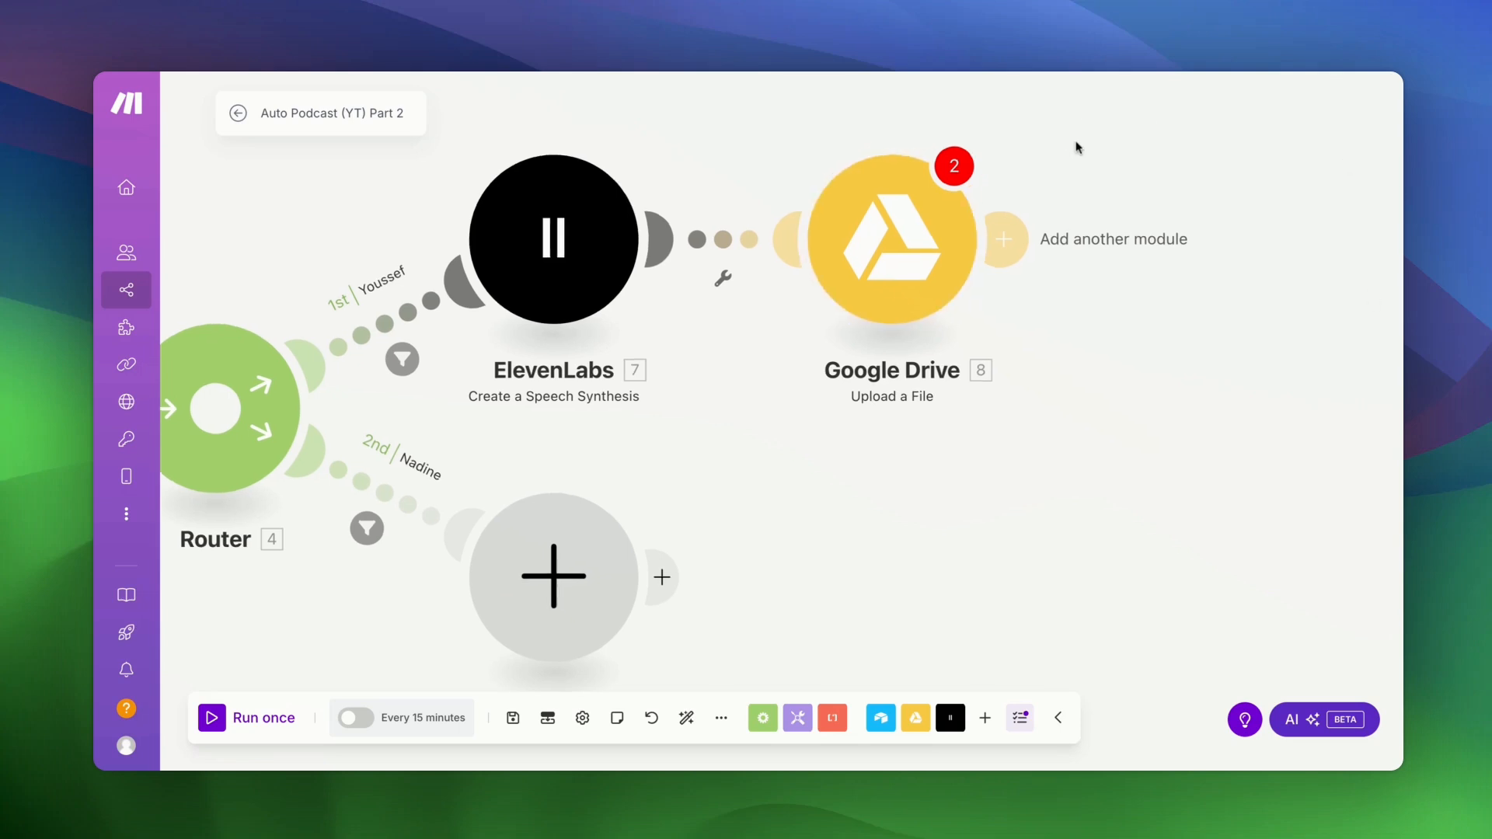
{"action": "left_click", "coordinate": [827, 287]}
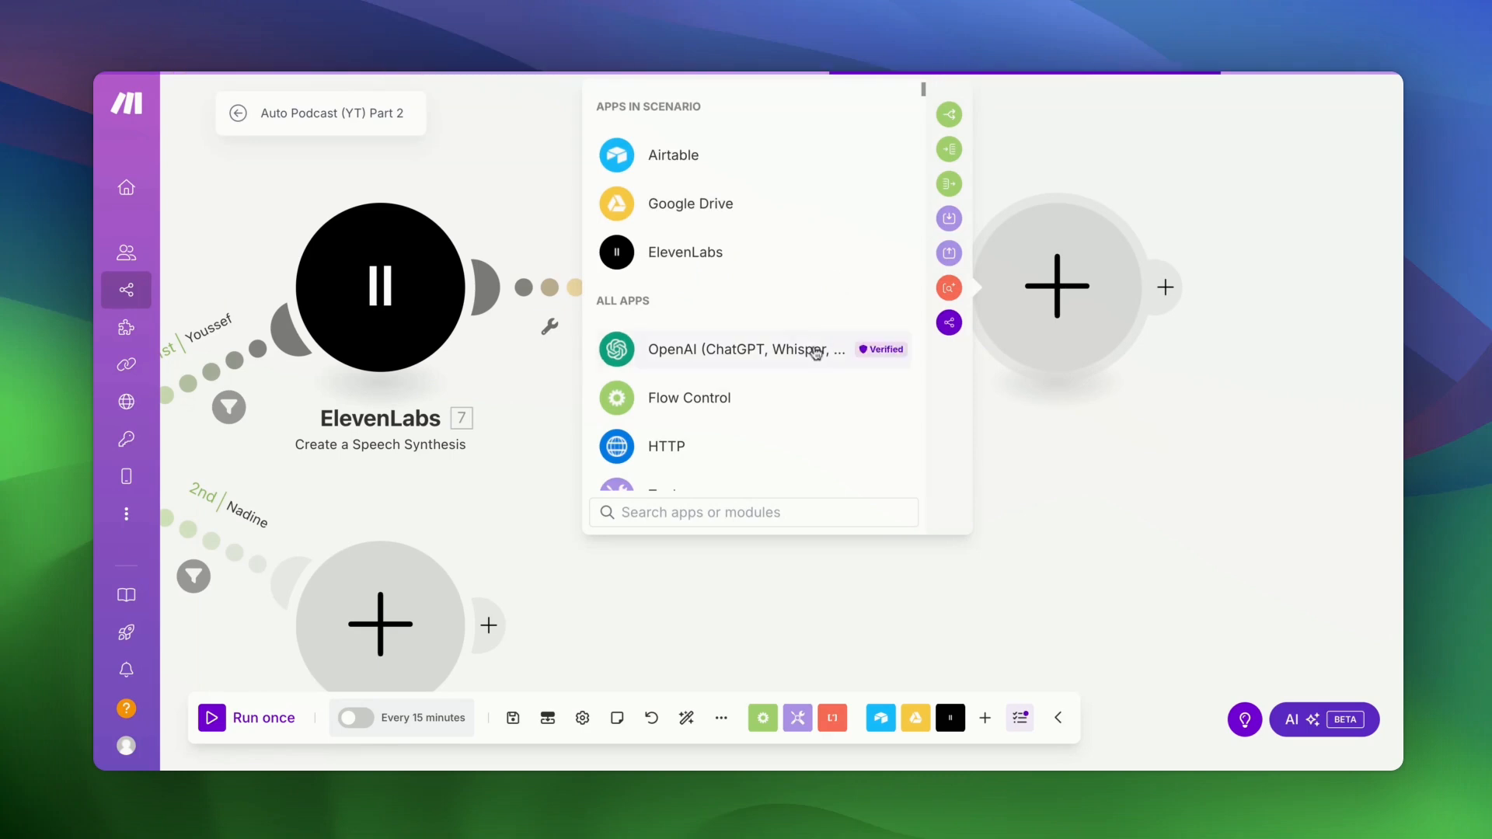
{"action": "left_click", "coordinate": [697, 214]}
{"action": "scroll", "coordinate": [795, 409], "scroll_direction": "down", "scroll_amount": 5}
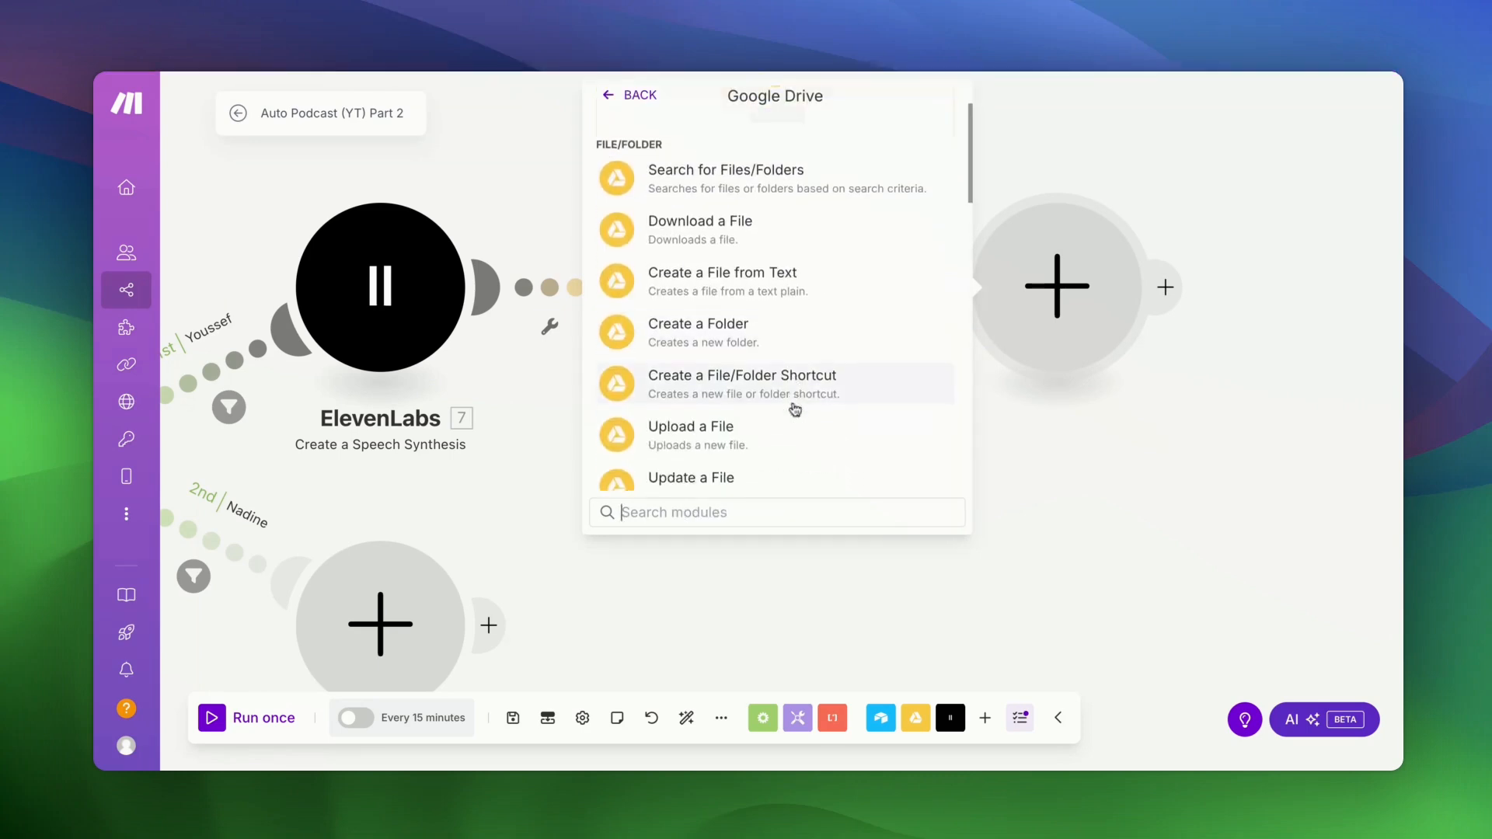
{"action": "scroll", "coordinate": [752, 368], "scroll_direction": "down", "scroll_amount": 1}
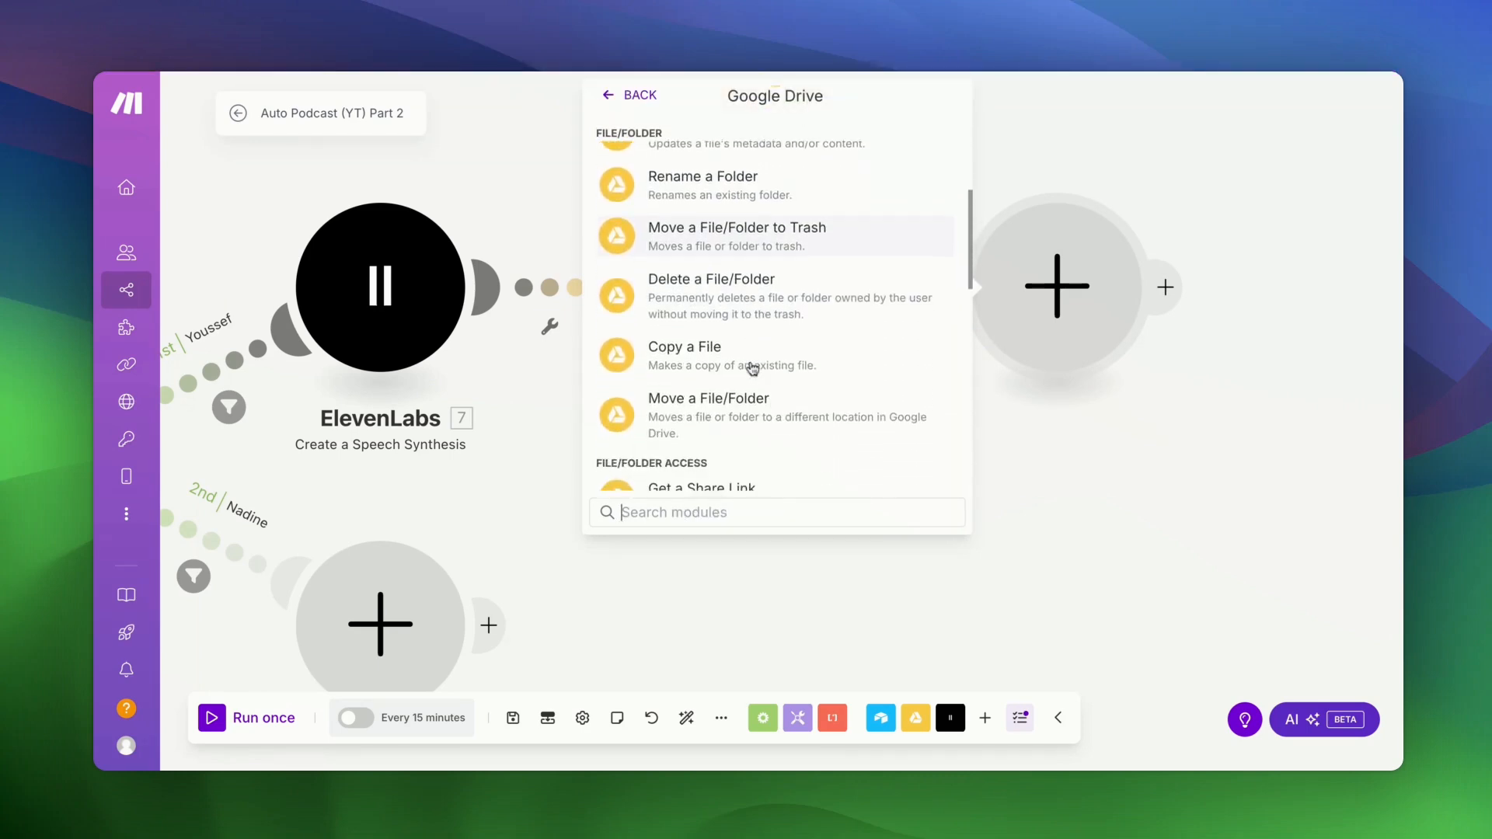
{"action": "scroll", "coordinate": [753, 369], "scroll_direction": "up", "scroll_amount": 3}
{"action": "scroll", "coordinate": [770, 338], "scroll_direction": "up", "scroll_amount": 1}
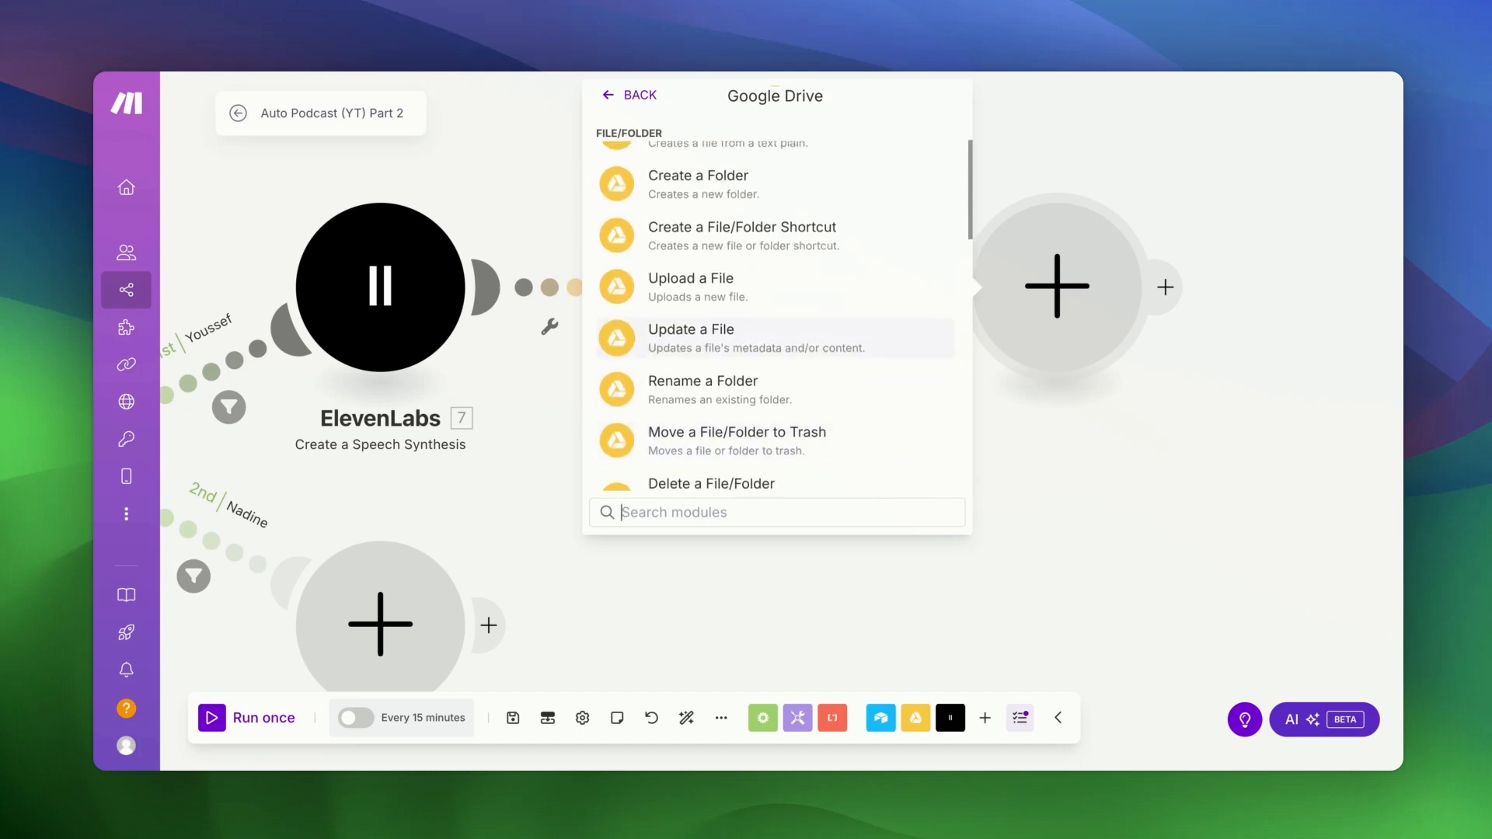
{"action": "left_click", "coordinate": [753, 338]}
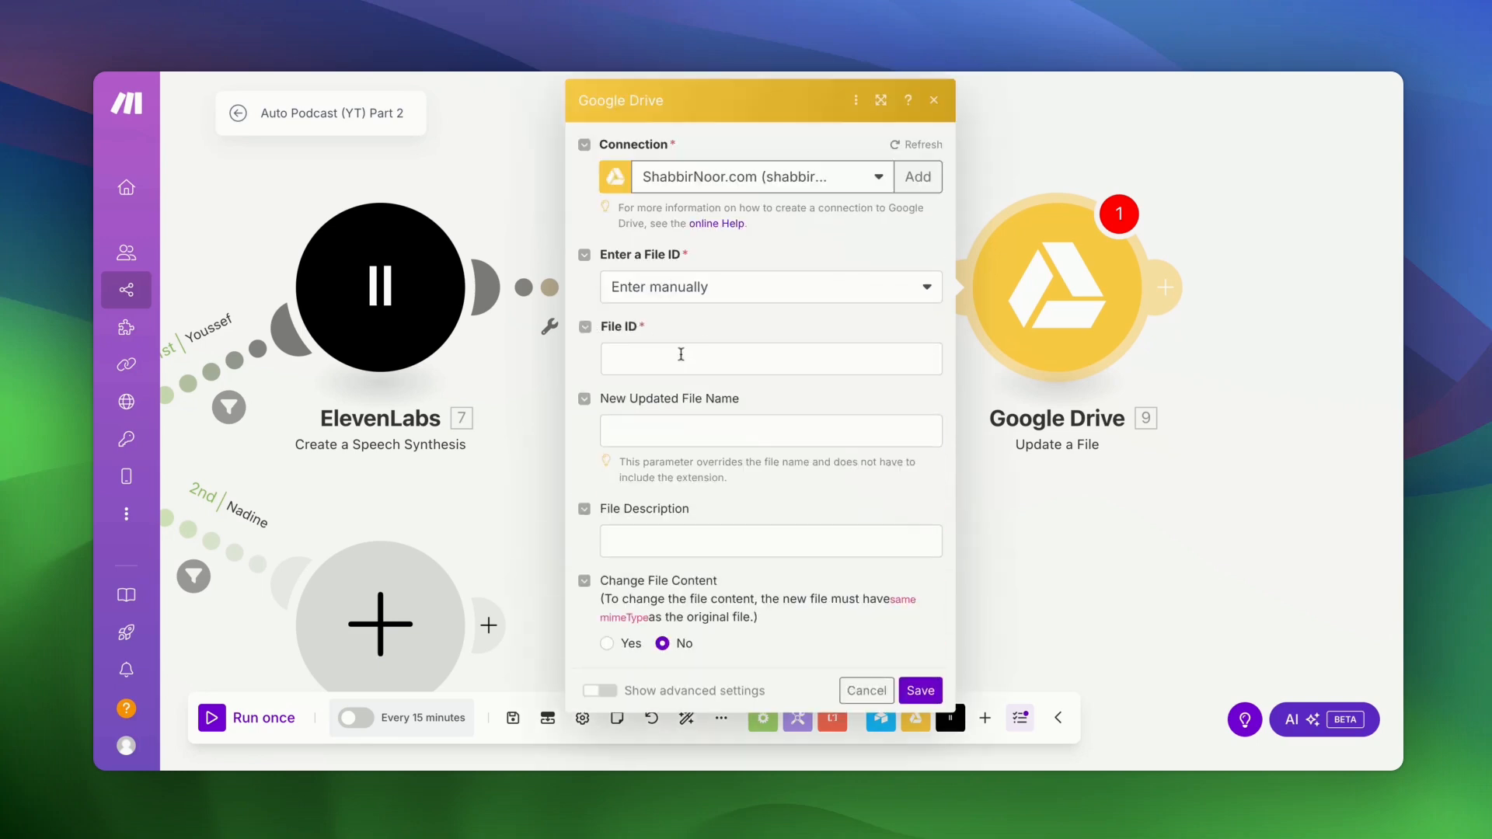
- Map the uploaded 8. File ID manually, name the file podcast_part_ plus Serial Number, and save
{"action": "left_click", "coordinate": [666, 289]}
{"action": "left_click", "coordinate": [663, 346]}
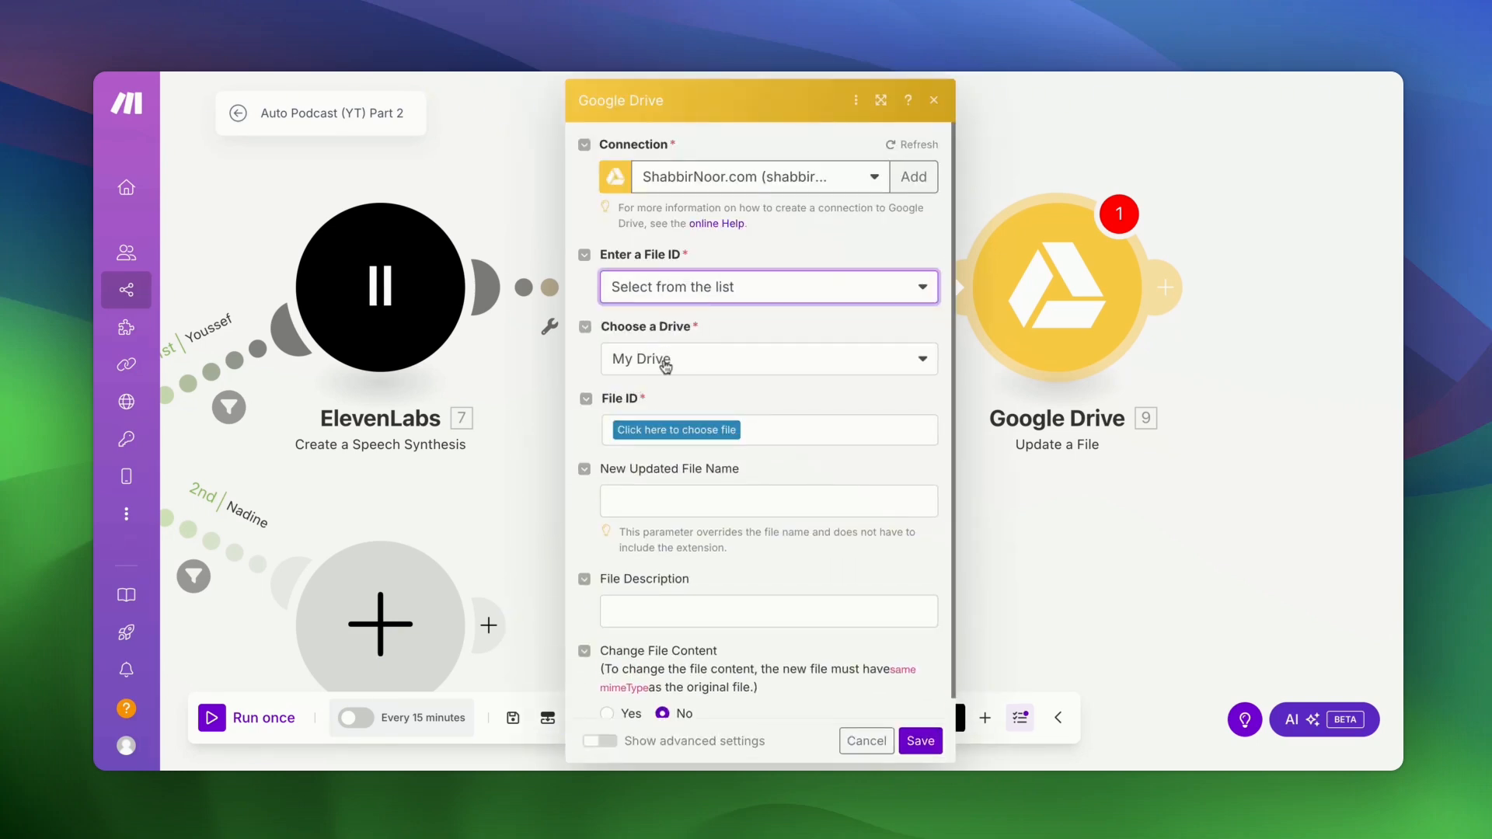
{"action": "left_click", "coordinate": [663, 289]}
{"action": "left_click", "coordinate": [655, 326]}
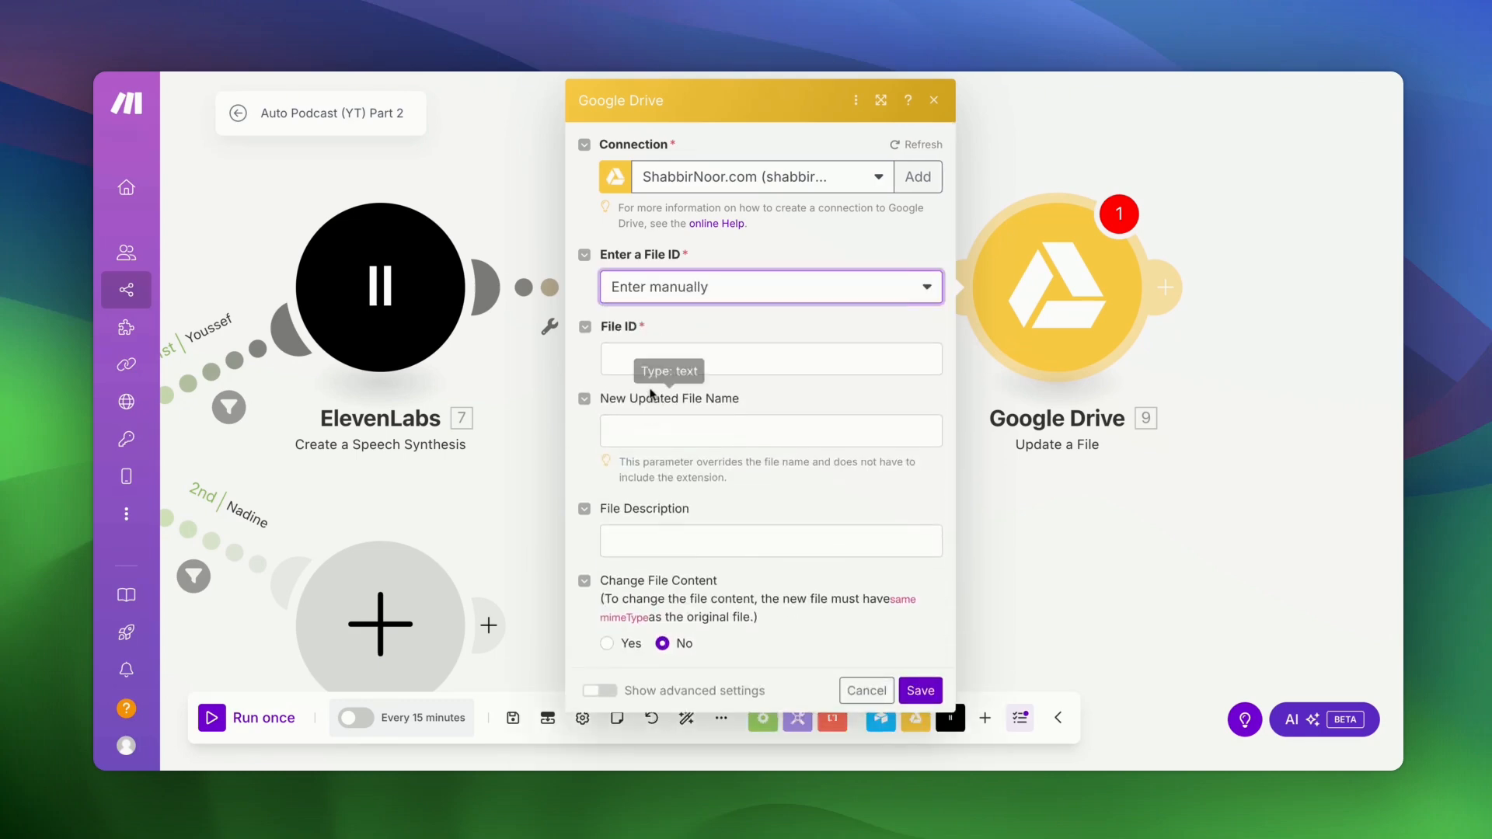
{"action": "left_click", "coordinate": [657, 359]}
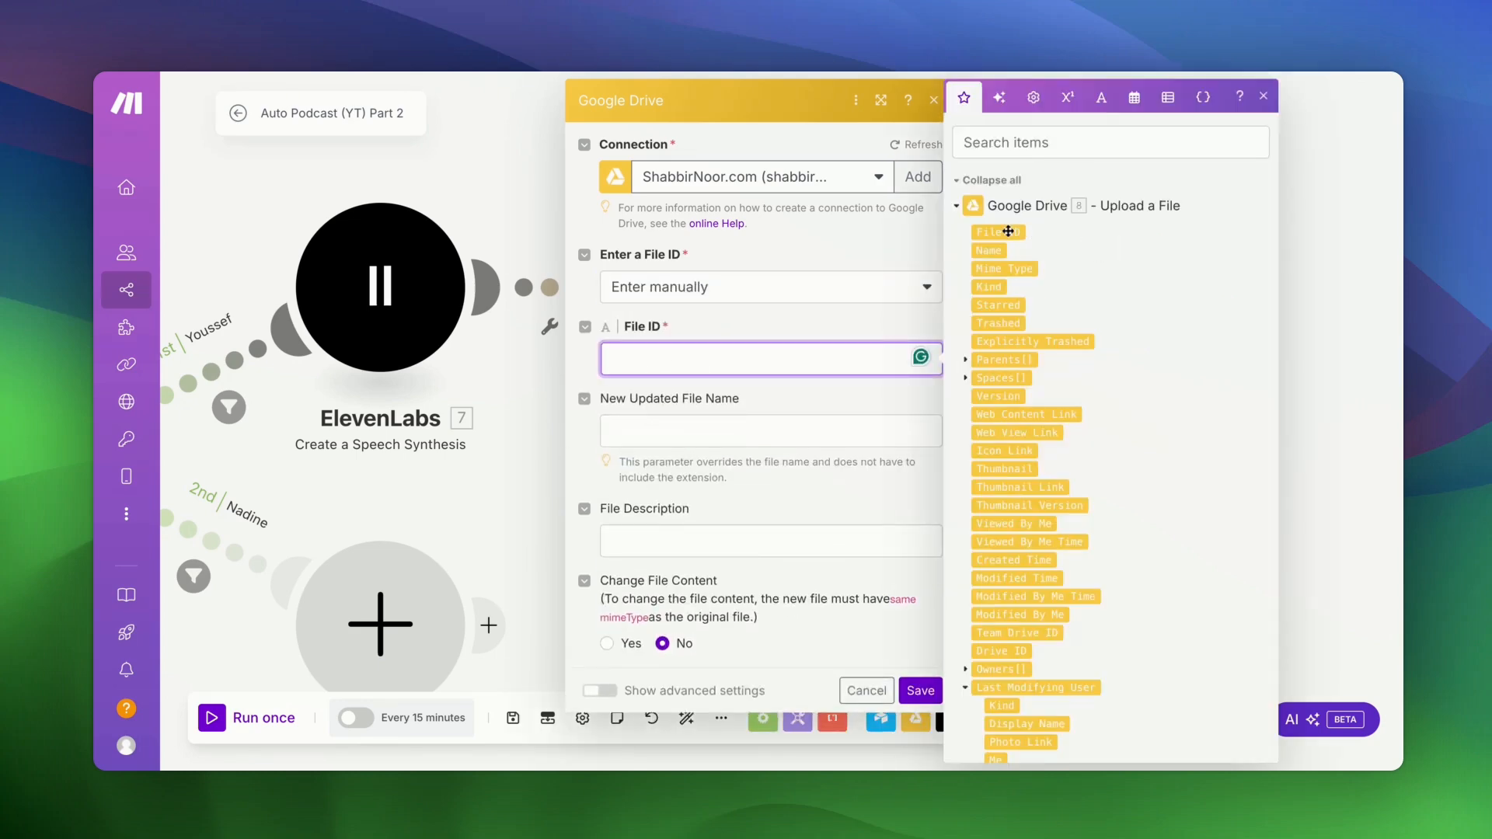
{"action": "left_click_drag", "start_coordinate": [1003, 243], "coordinate": [653, 359]}
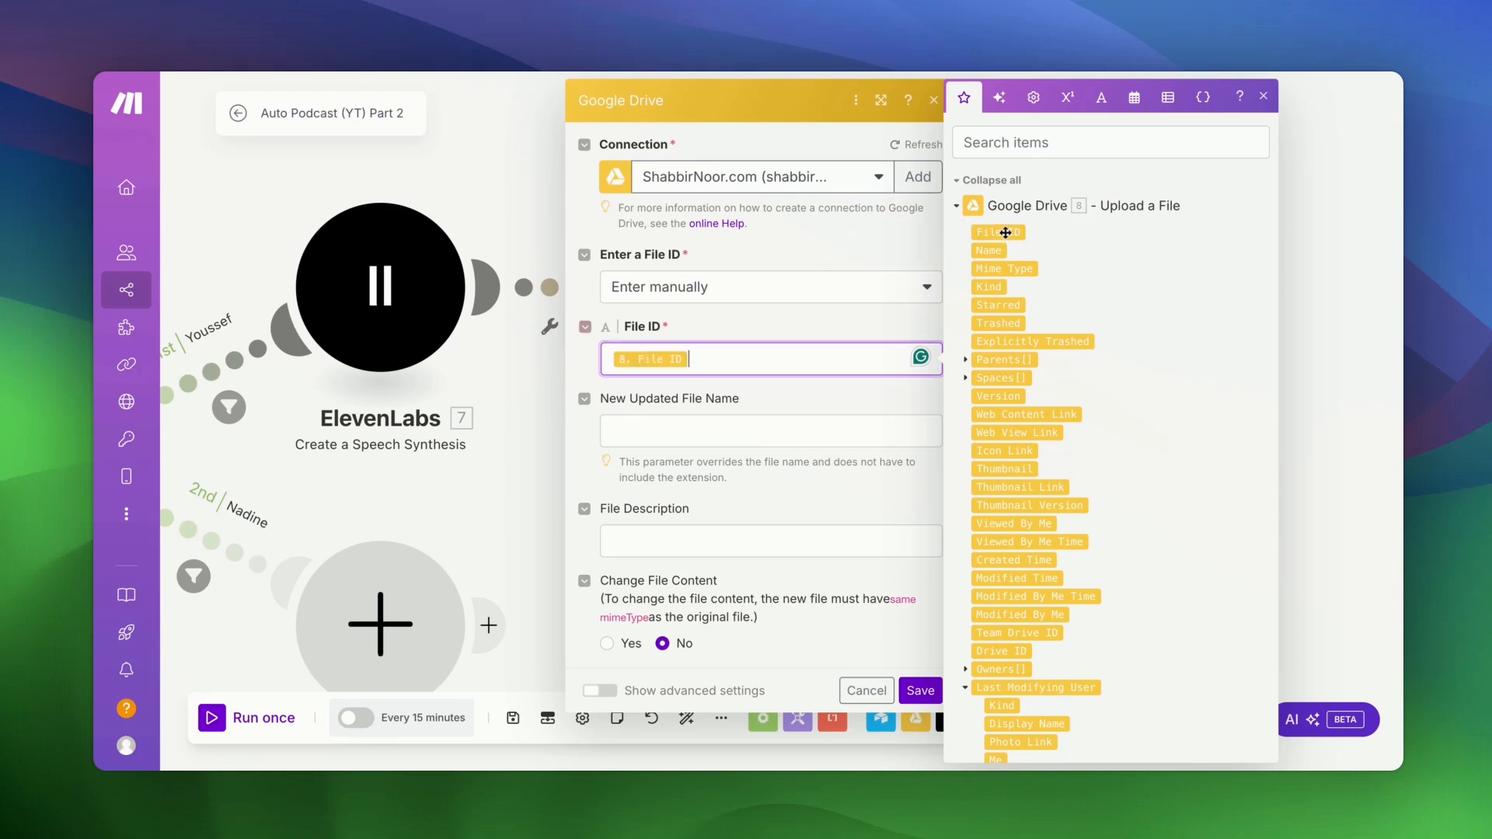
{"action": "left_click", "coordinate": [777, 425]}
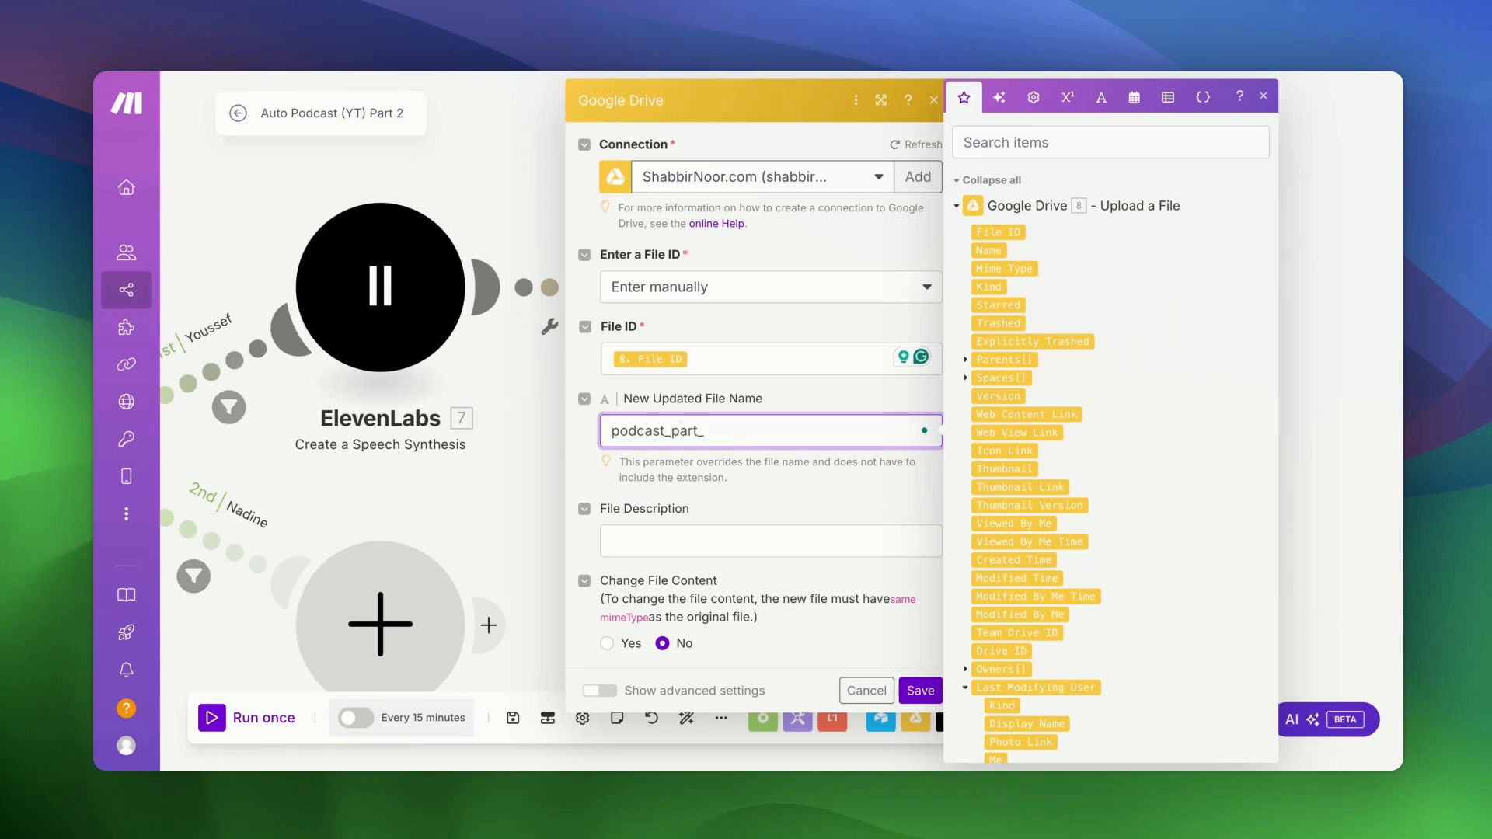
{"action": "scroll", "coordinate": [1129, 427], "scroll_direction": "down", "scroll_amount": 20}
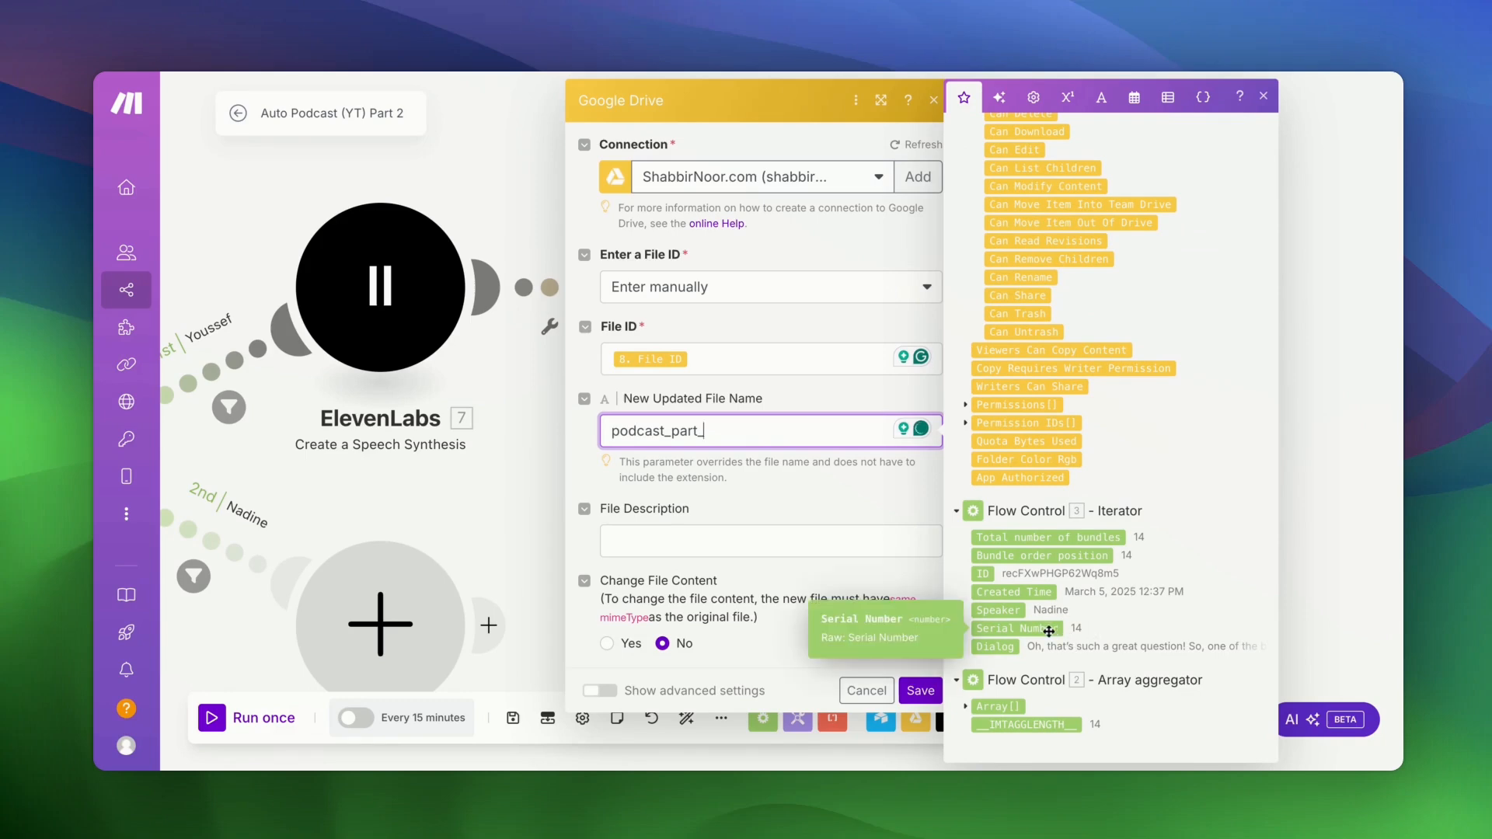
{"action": "left_click", "coordinate": [1050, 631]}
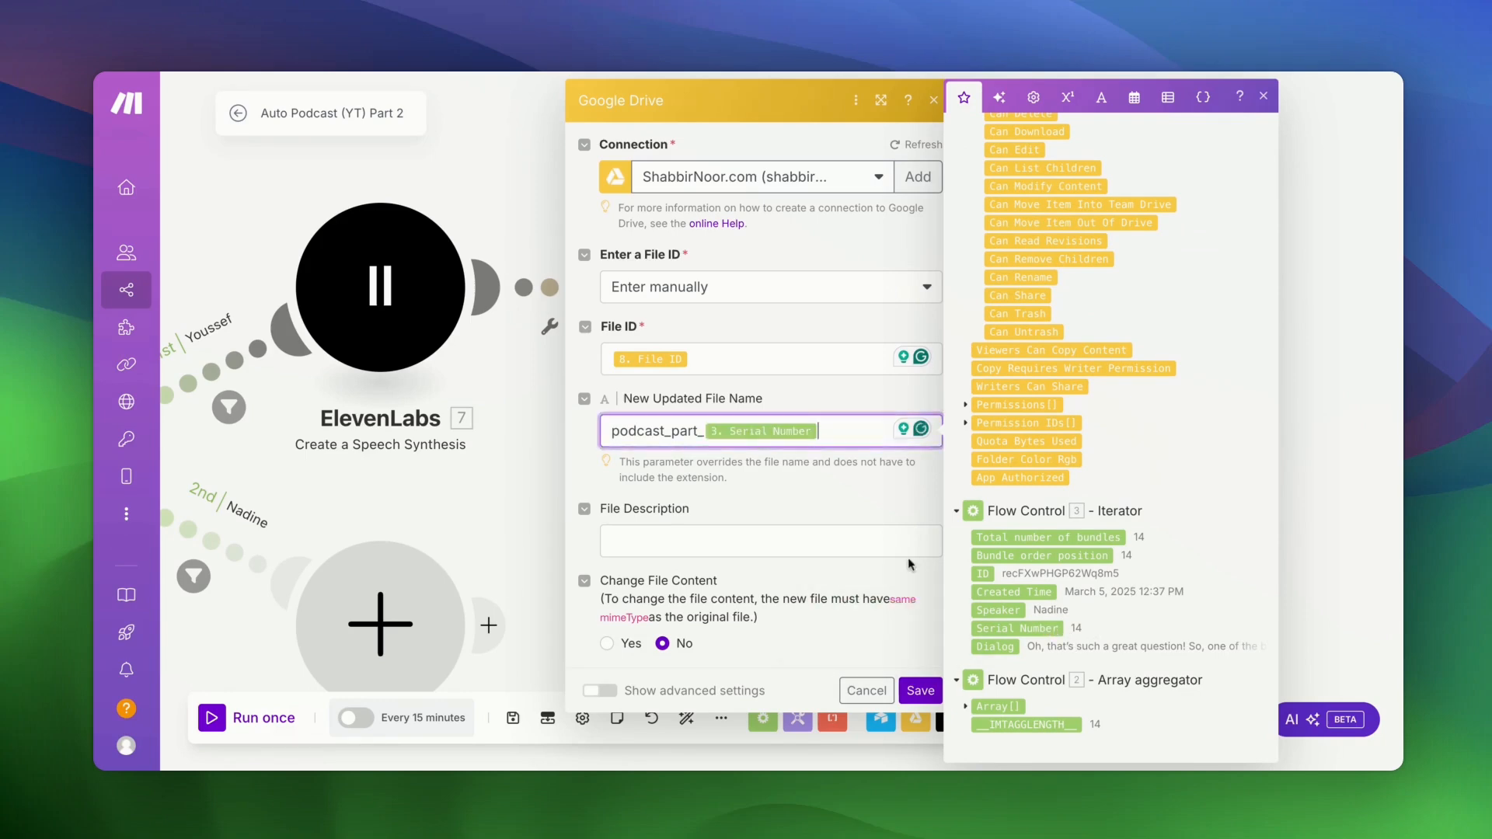
{"action": "left_click", "coordinate": [797, 507]}
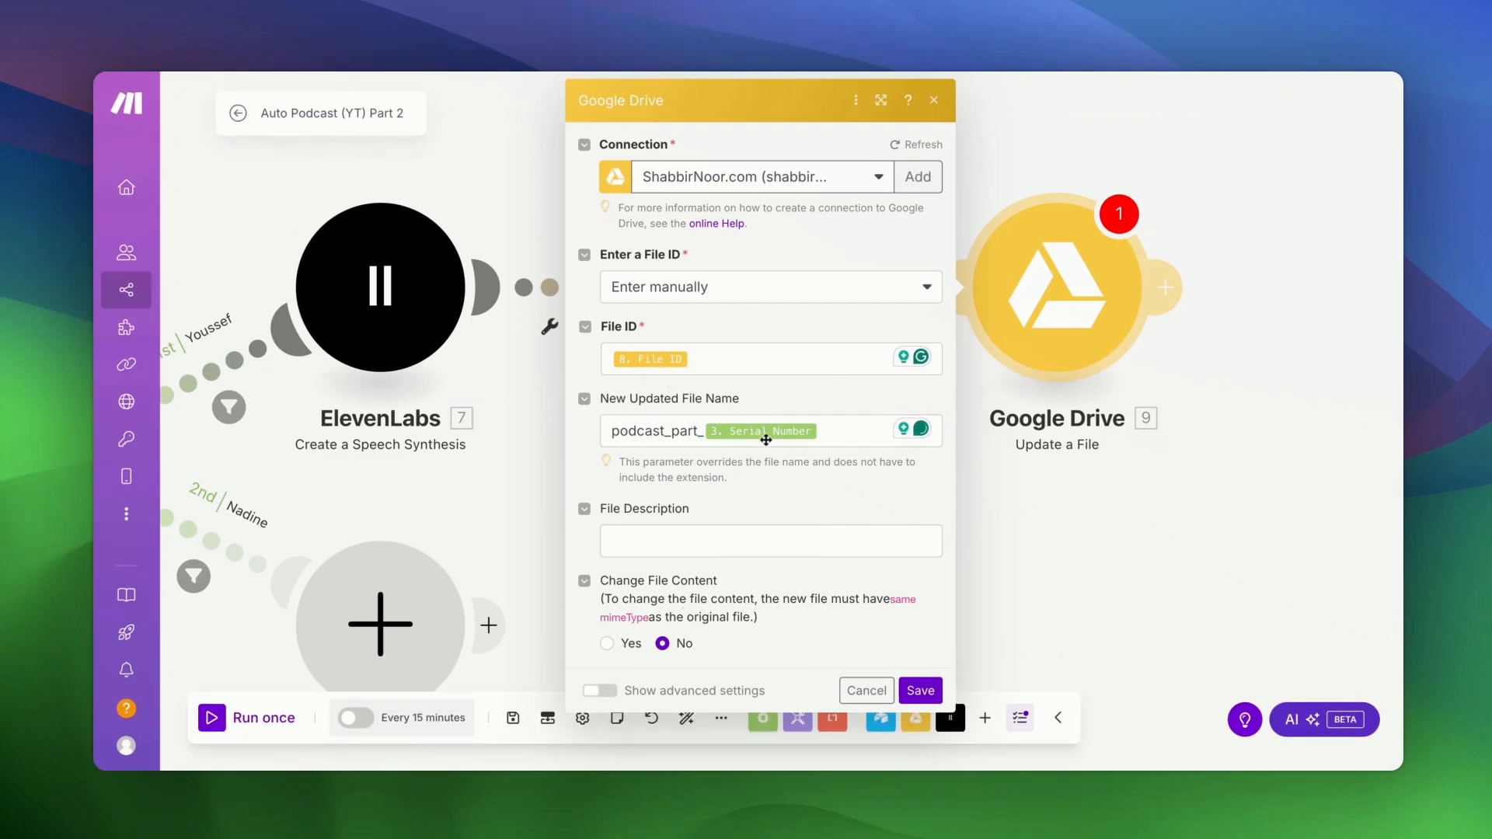
{"action": "left_click", "coordinate": [921, 690]}
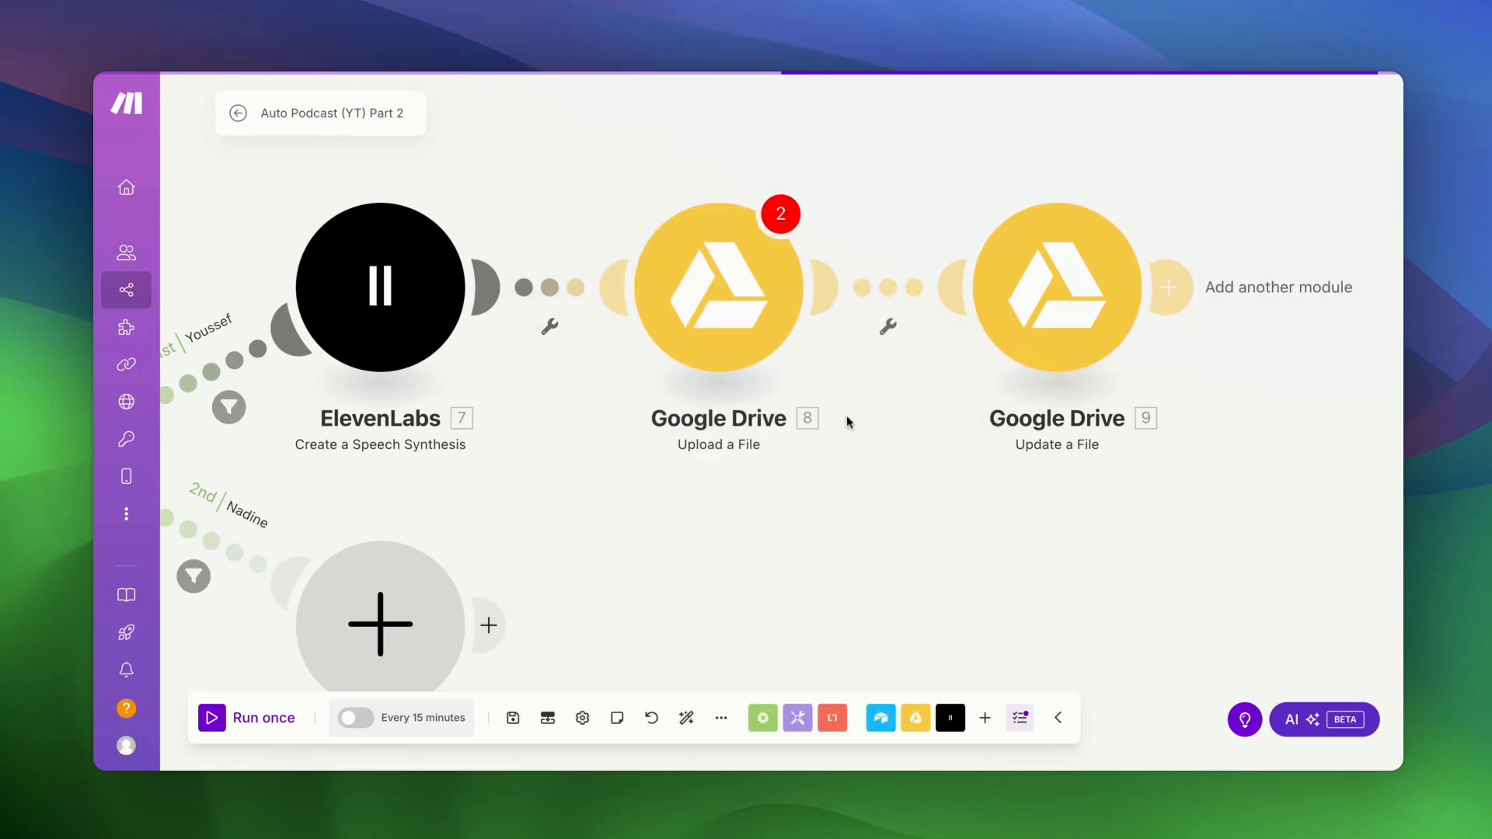
- Re-save the Upload a File module, then box-select ElevenLabs 7 and Google Drive modules 8 and 9
{"action": "left_click", "coordinate": [758, 272]}
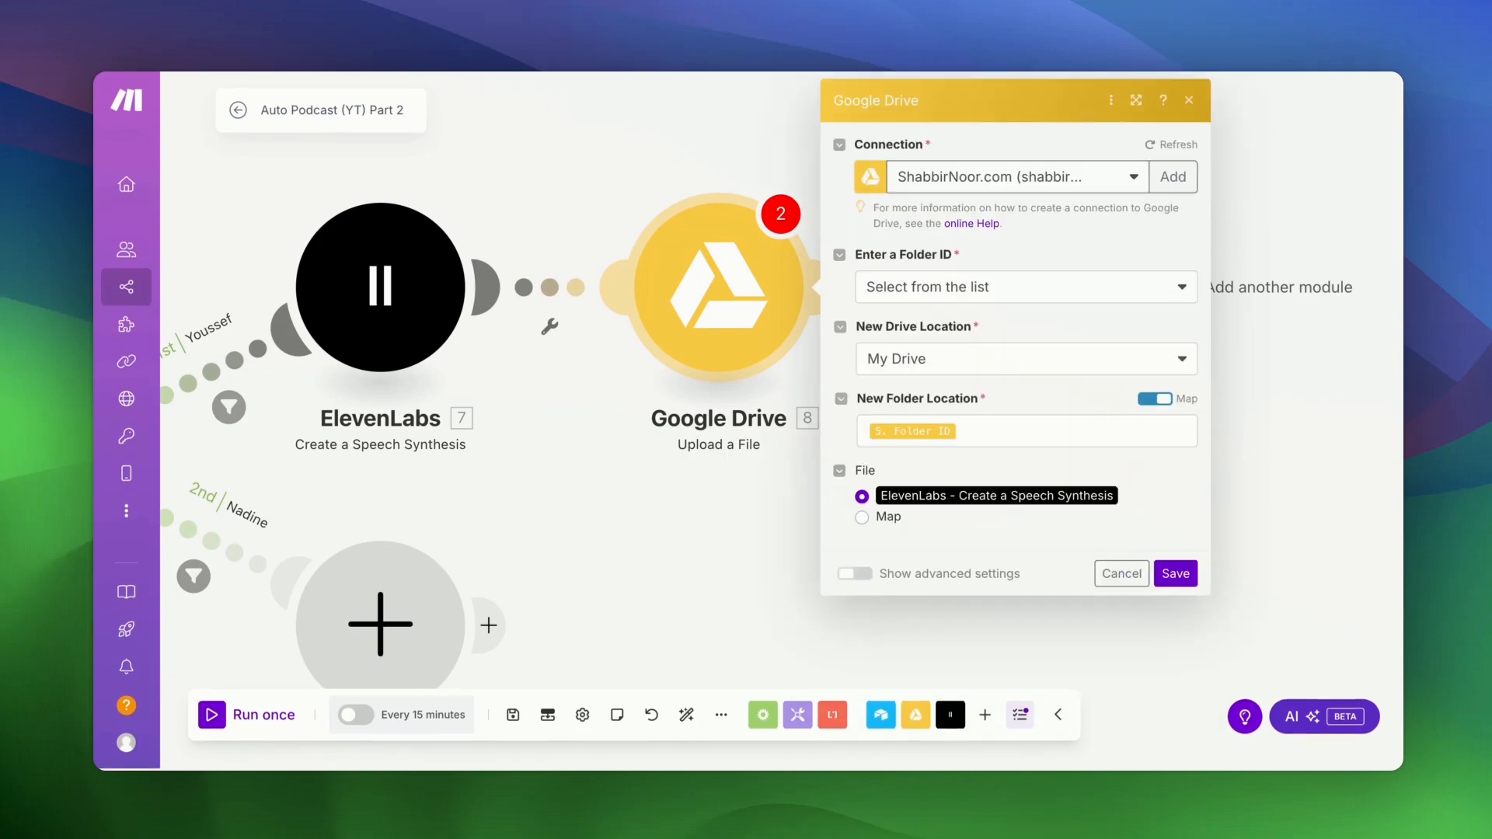
{"action": "left_click", "coordinate": [1174, 572]}
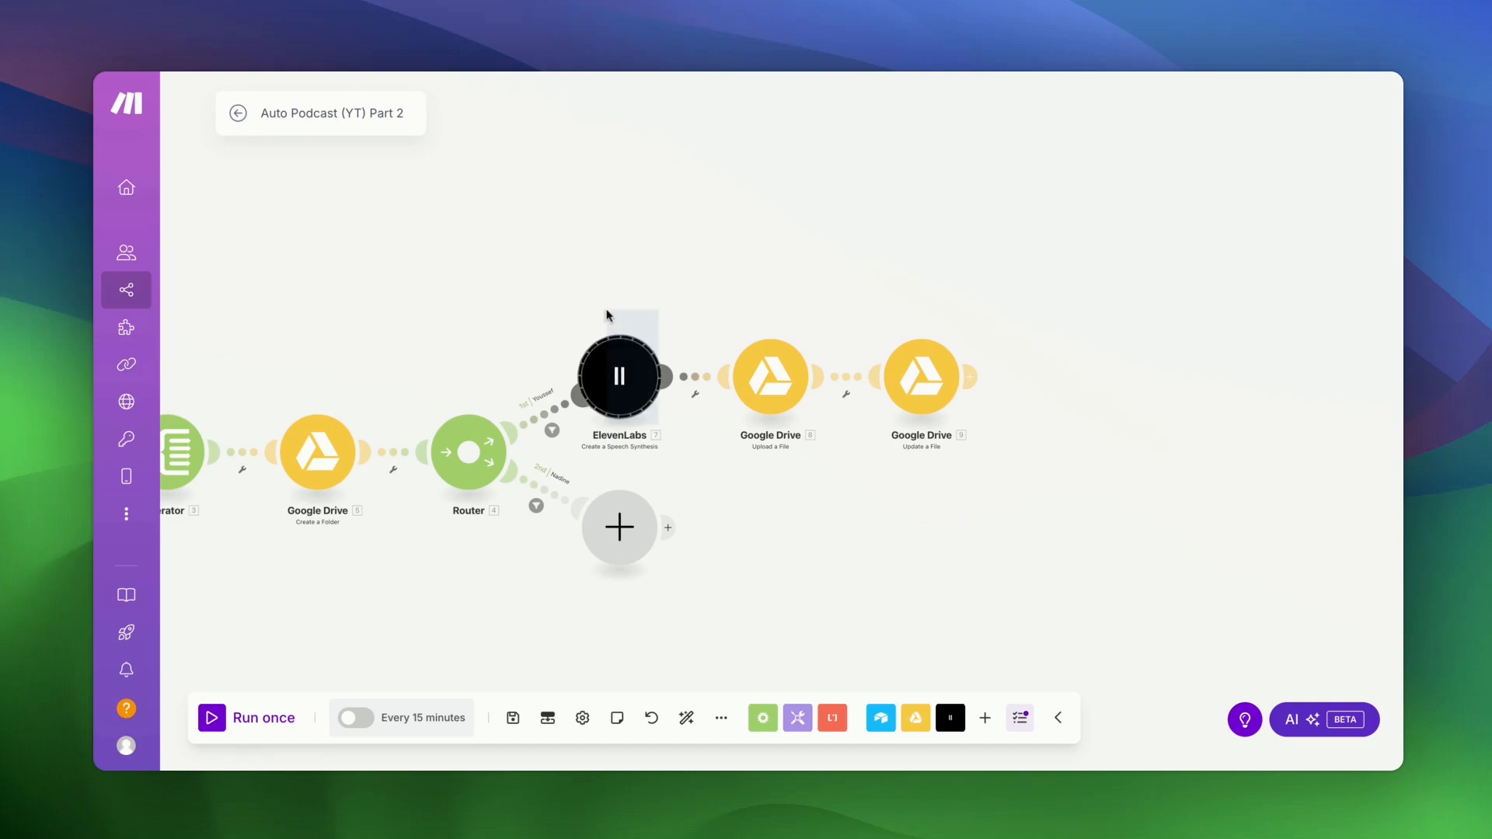
{"action": "left_click_drag", "start_coordinate": [607, 311], "coordinate": [958, 428]}
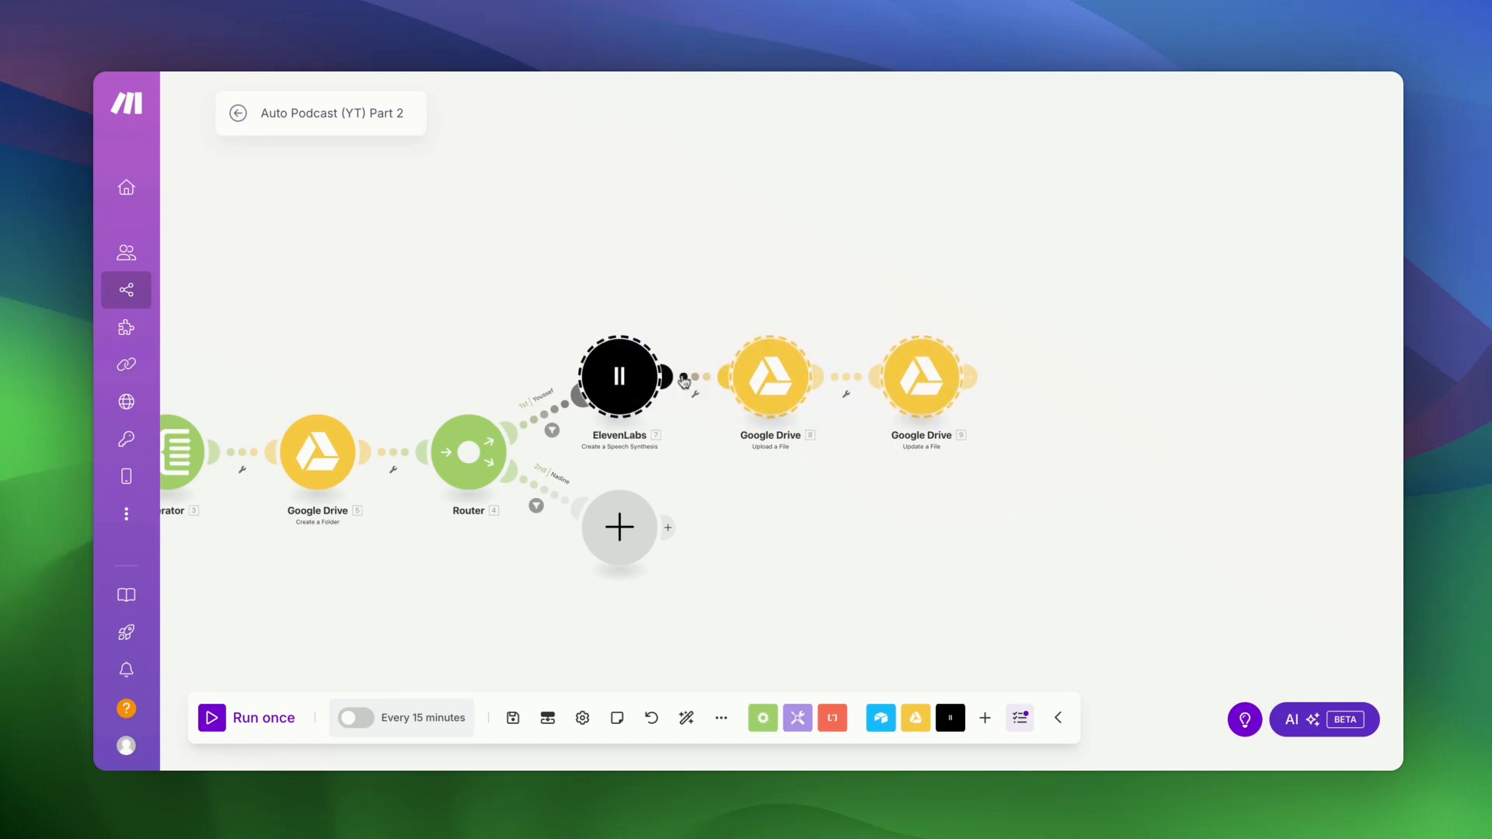
- Copy and paste the three modules onto the second route and delete its empty placeholder
{"action": "right_click", "coordinate": [623, 383]}
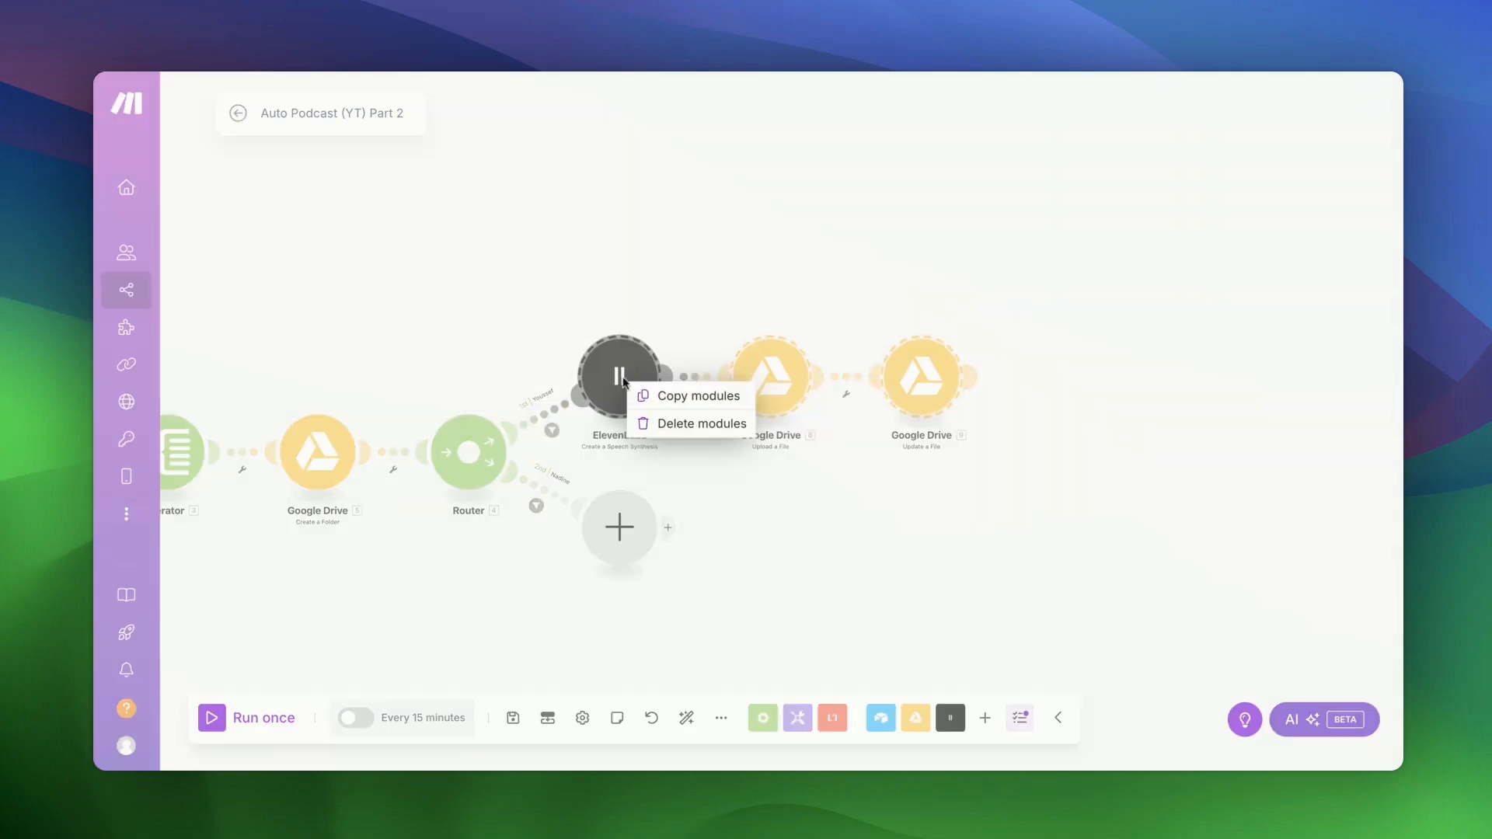
{"action": "left_click", "coordinate": [655, 393]}
{"action": "right_click", "coordinate": [704, 511]}
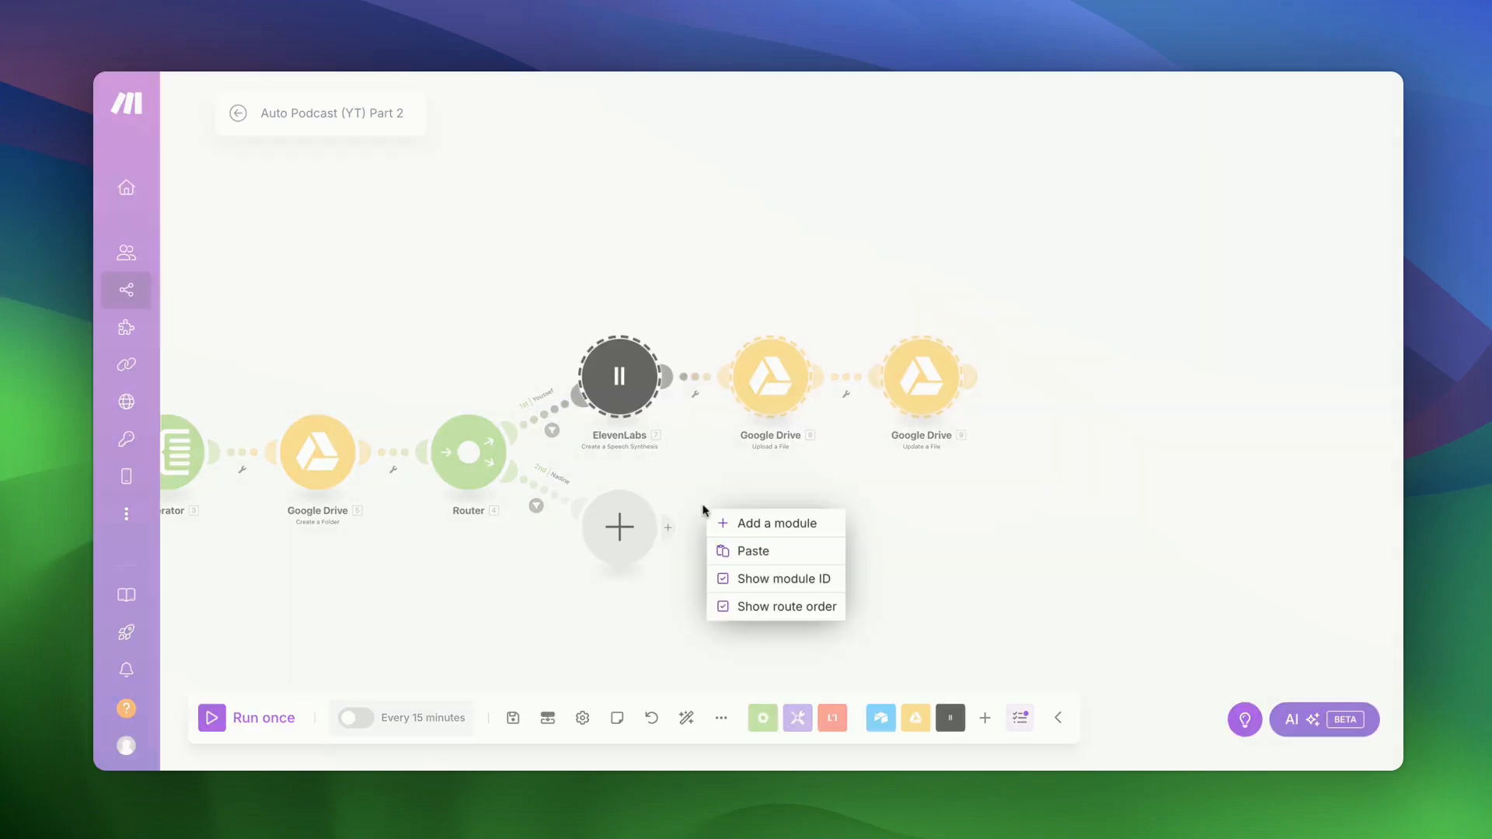
{"action": "left_click", "coordinate": [753, 561]}
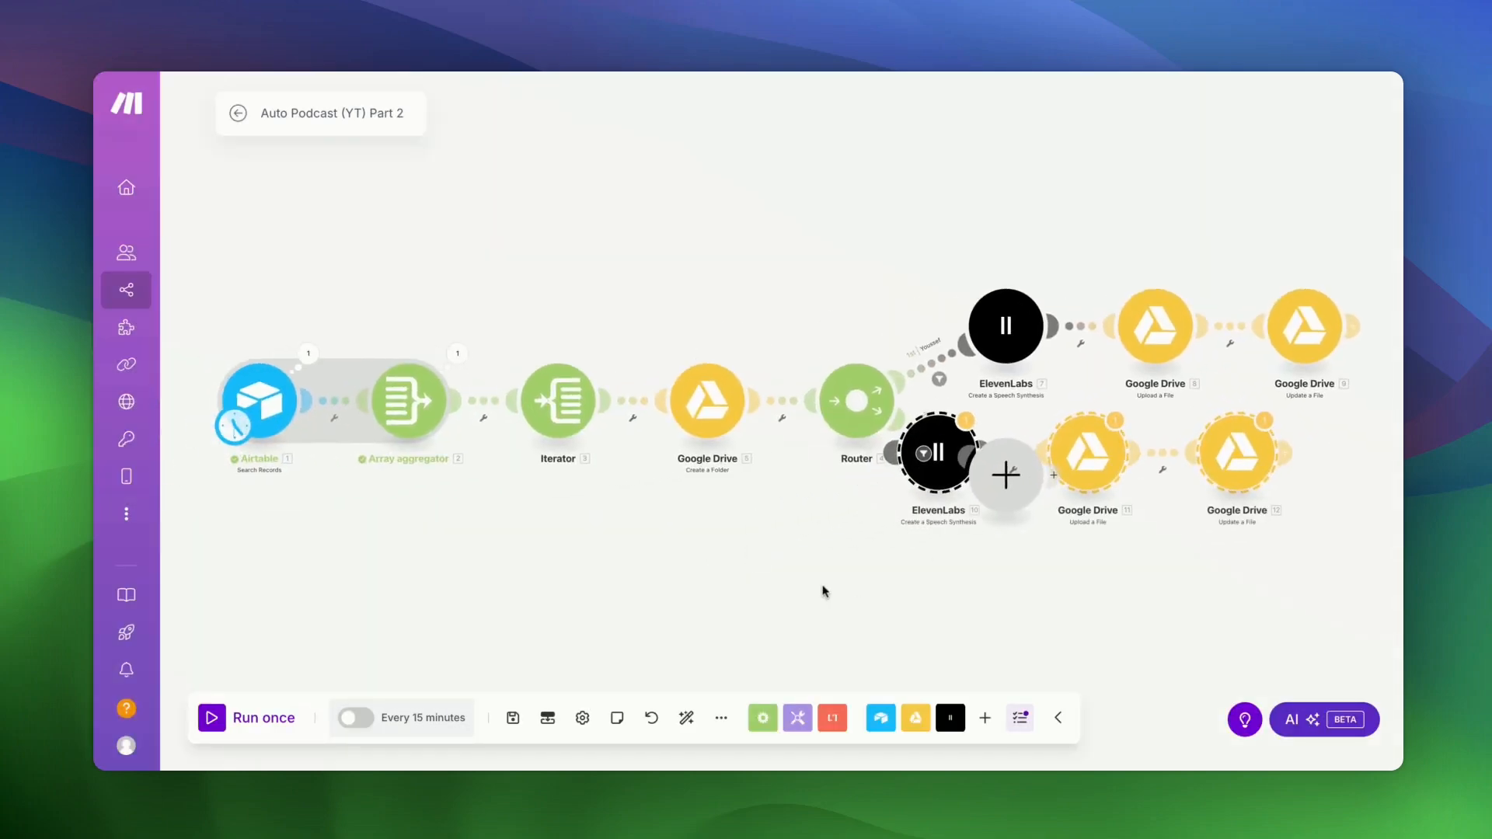
{"action": "scroll", "coordinate": [826, 589], "scroll_direction": "right", "scroll_amount": 2}
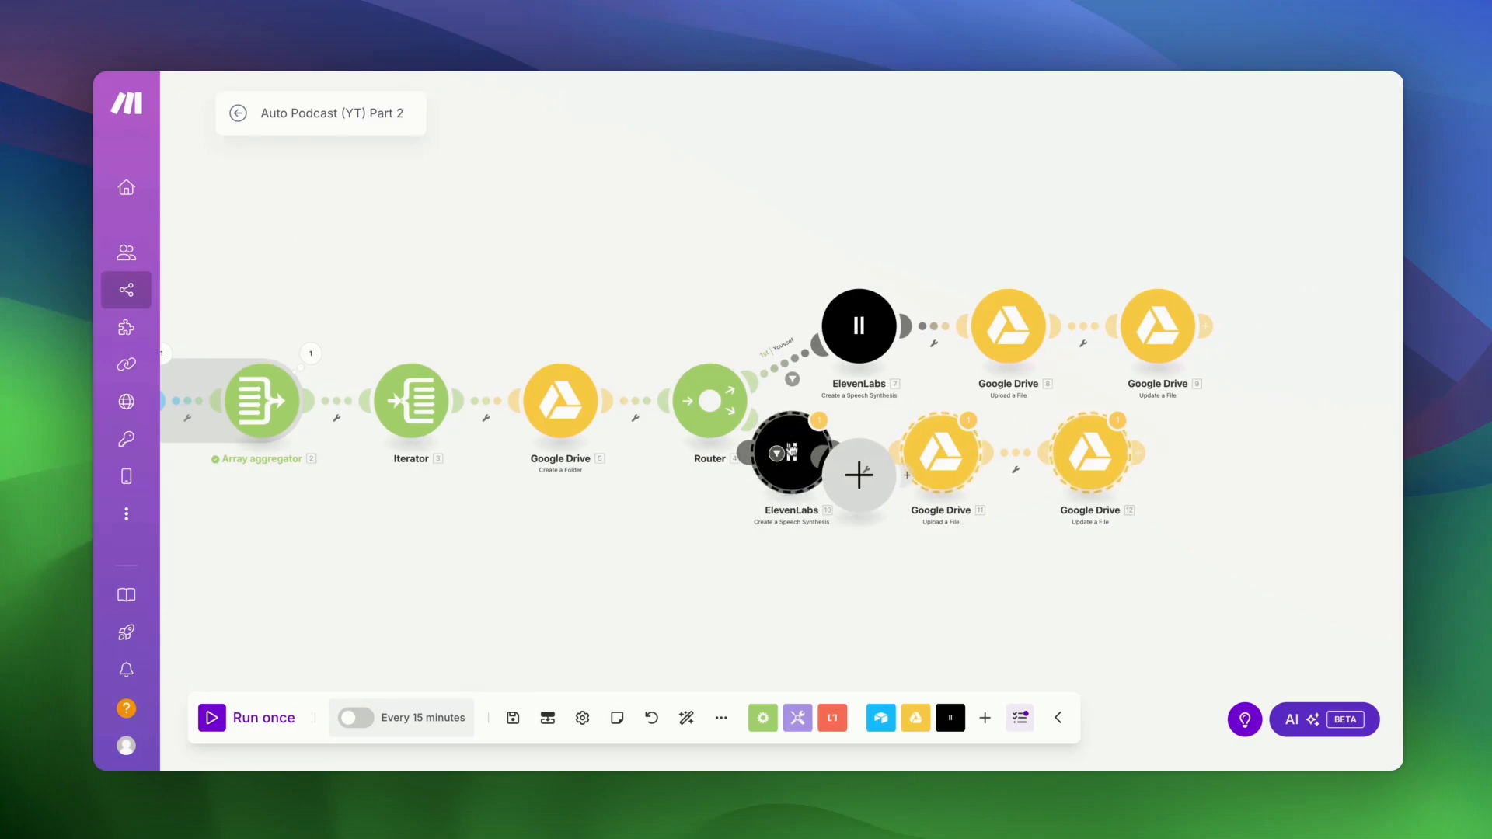
{"action": "mouse_move", "coordinate": [790, 450]}
{"action": "left_mouse_down"}
{"action": "mouse_move", "coordinate": [797, 411]}
{"action": "mouse_move", "coordinate": [791, 449]}
{"action": "left_mouse_up"}
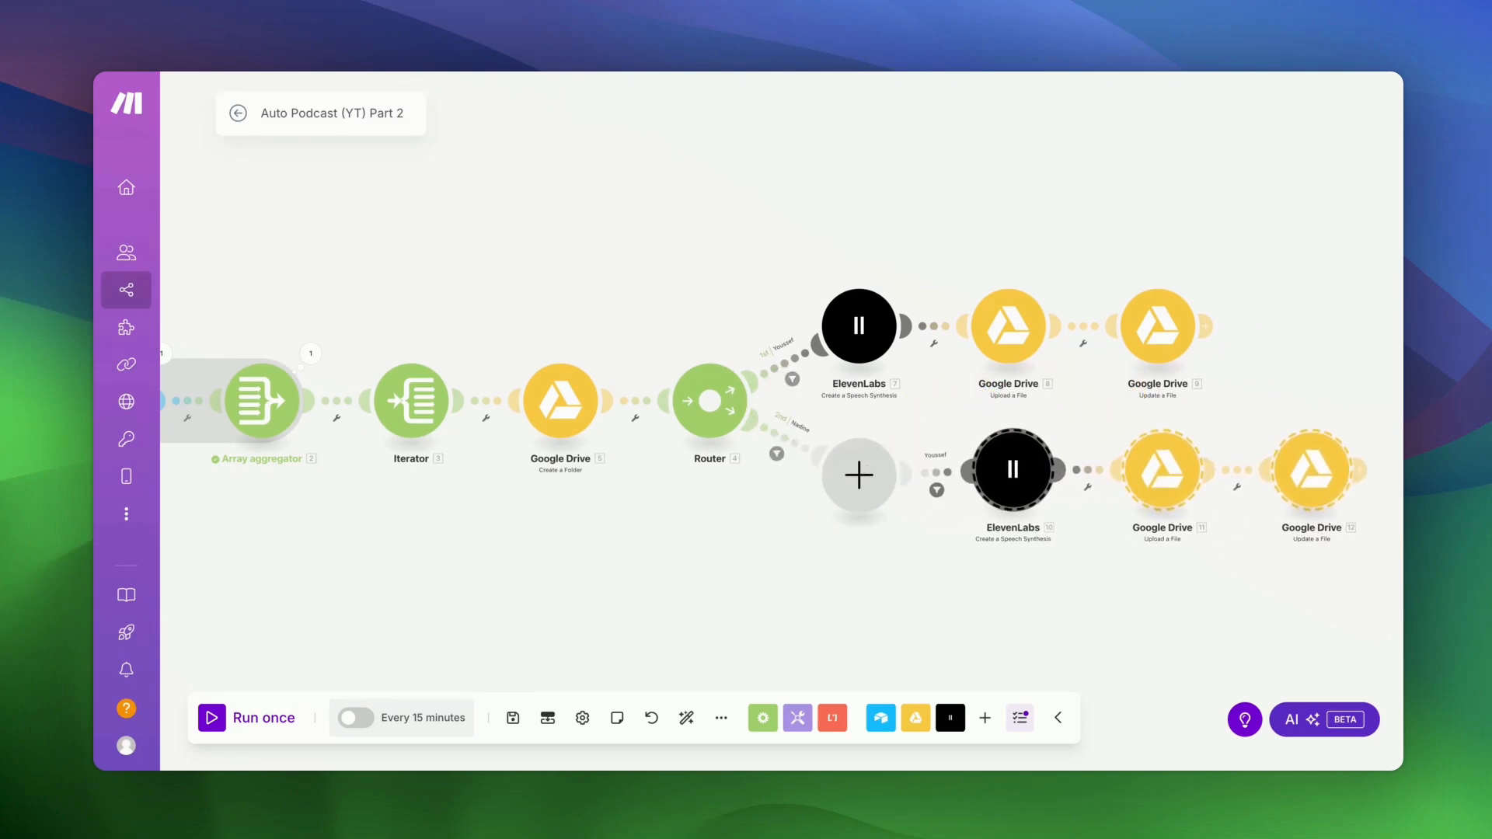
{"action": "right_click", "coordinate": [853, 476]}
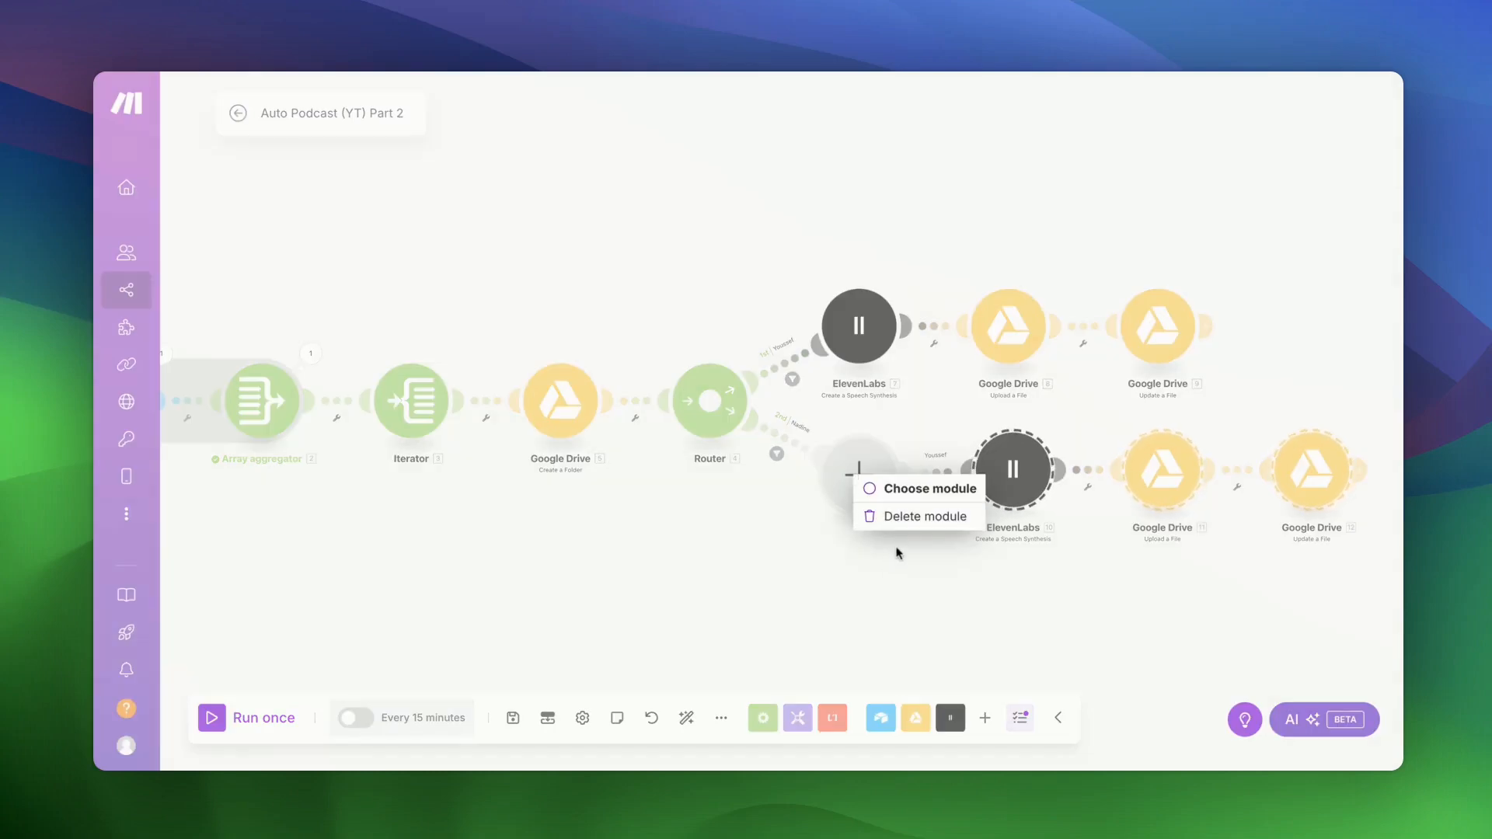
{"action": "left_click", "coordinate": [898, 516]}
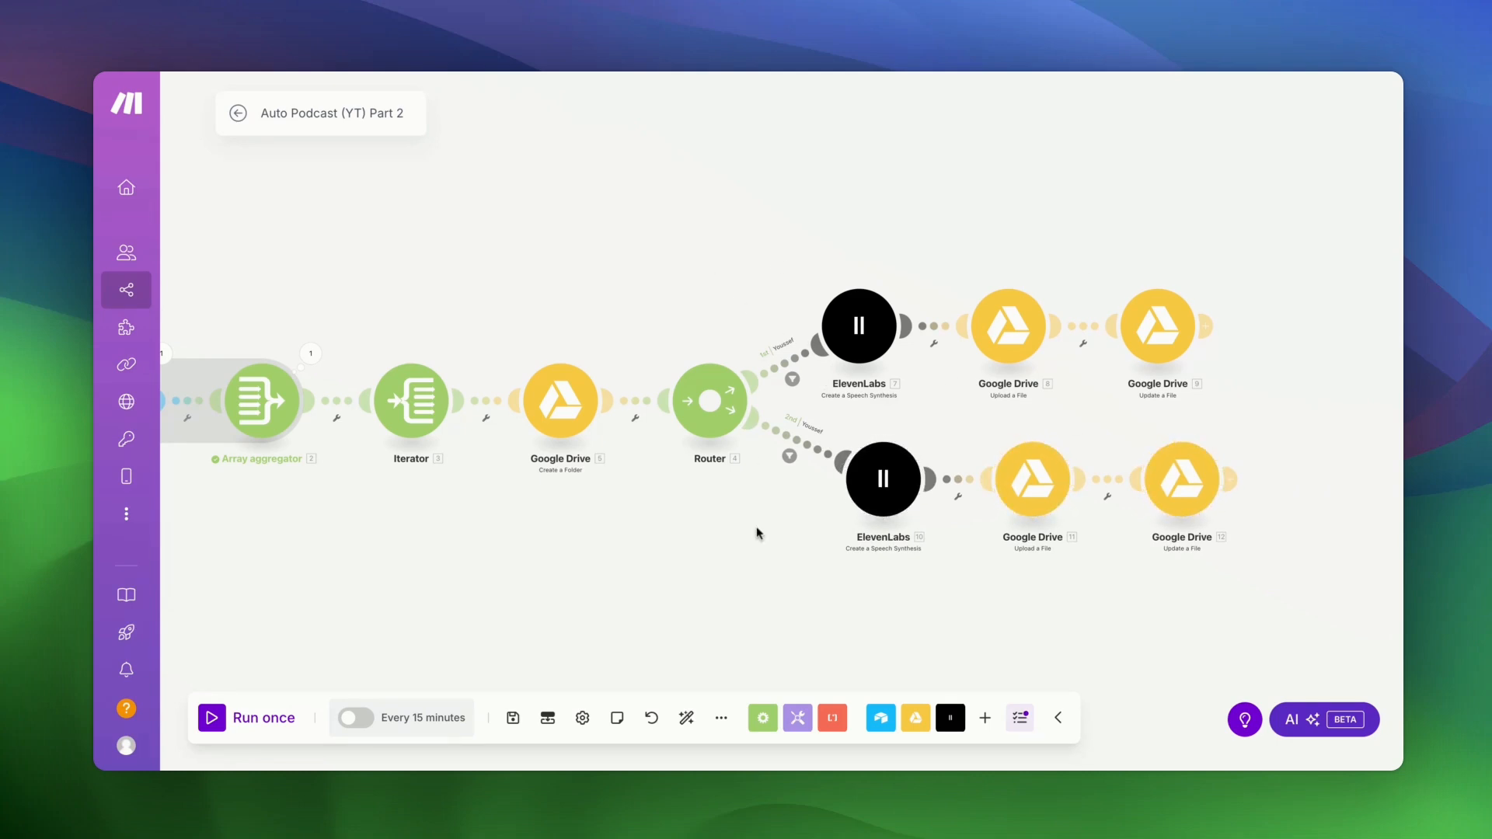
- Change the second route's filter value from youssef to nadine, label it Nadine, and save
{"action": "left_click", "coordinate": [807, 427]}
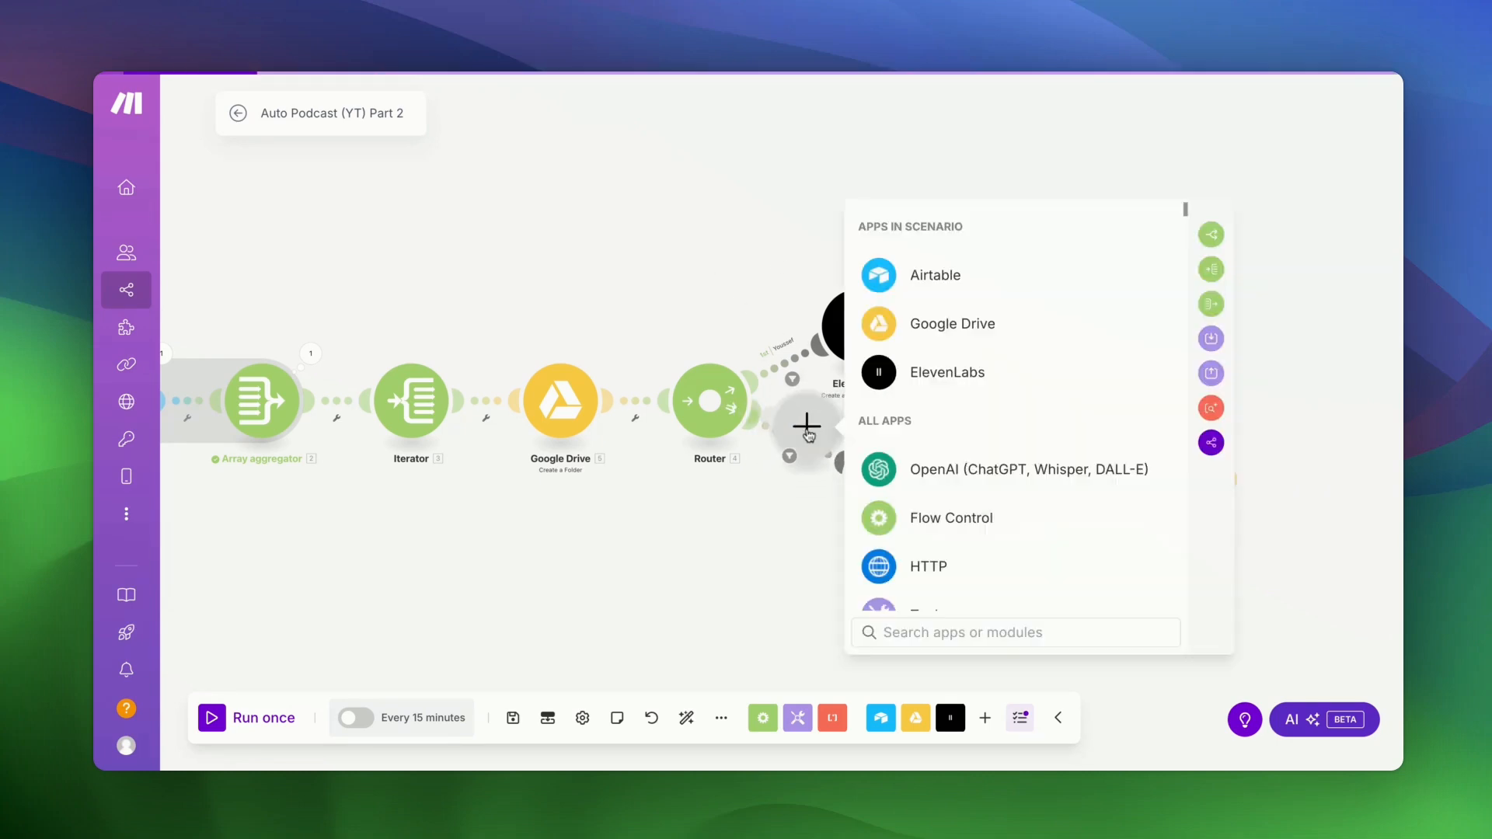
{"action": "left_click", "coordinate": [769, 520]}
{"action": "left_click", "coordinate": [797, 447]}
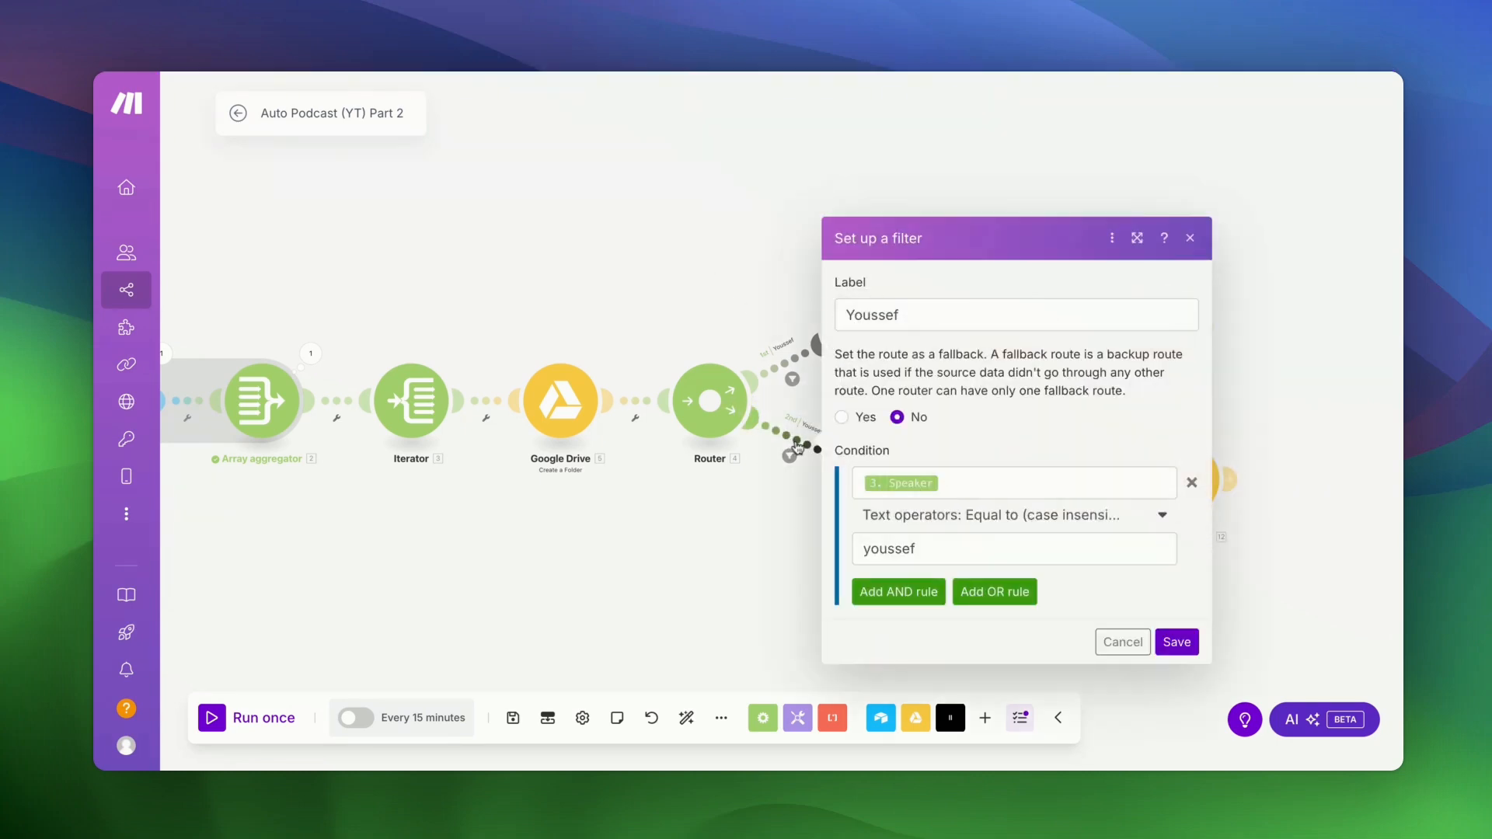
{"action": "left_click", "coordinate": [941, 542]}
{"action": "double_click", "coordinate": [938, 544]}
{"action": "type", "text": "nadine"}
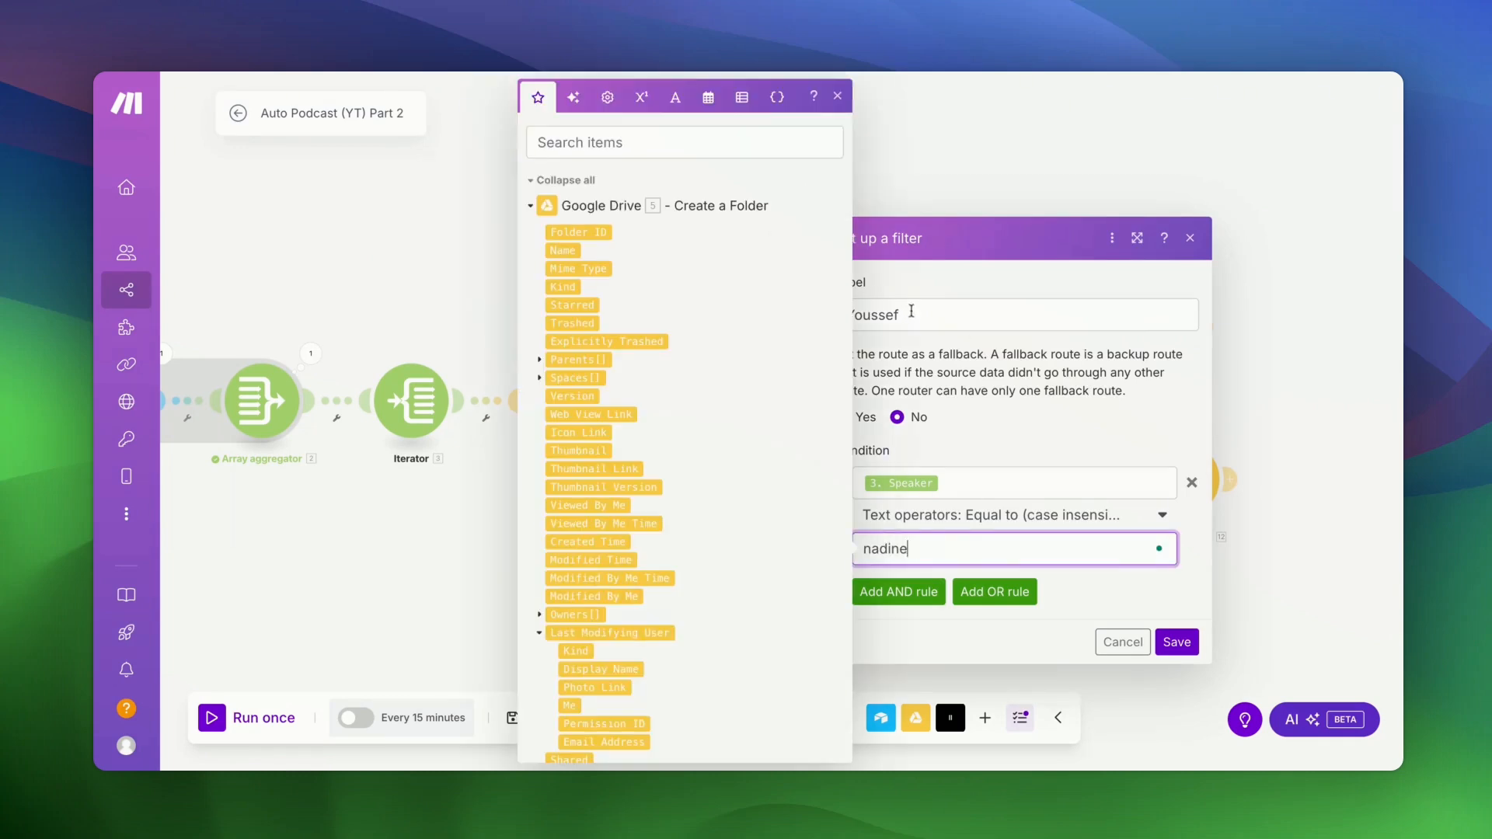
{"action": "double_click", "coordinate": [913, 311]}
{"action": "type", "text": "Nadine"}
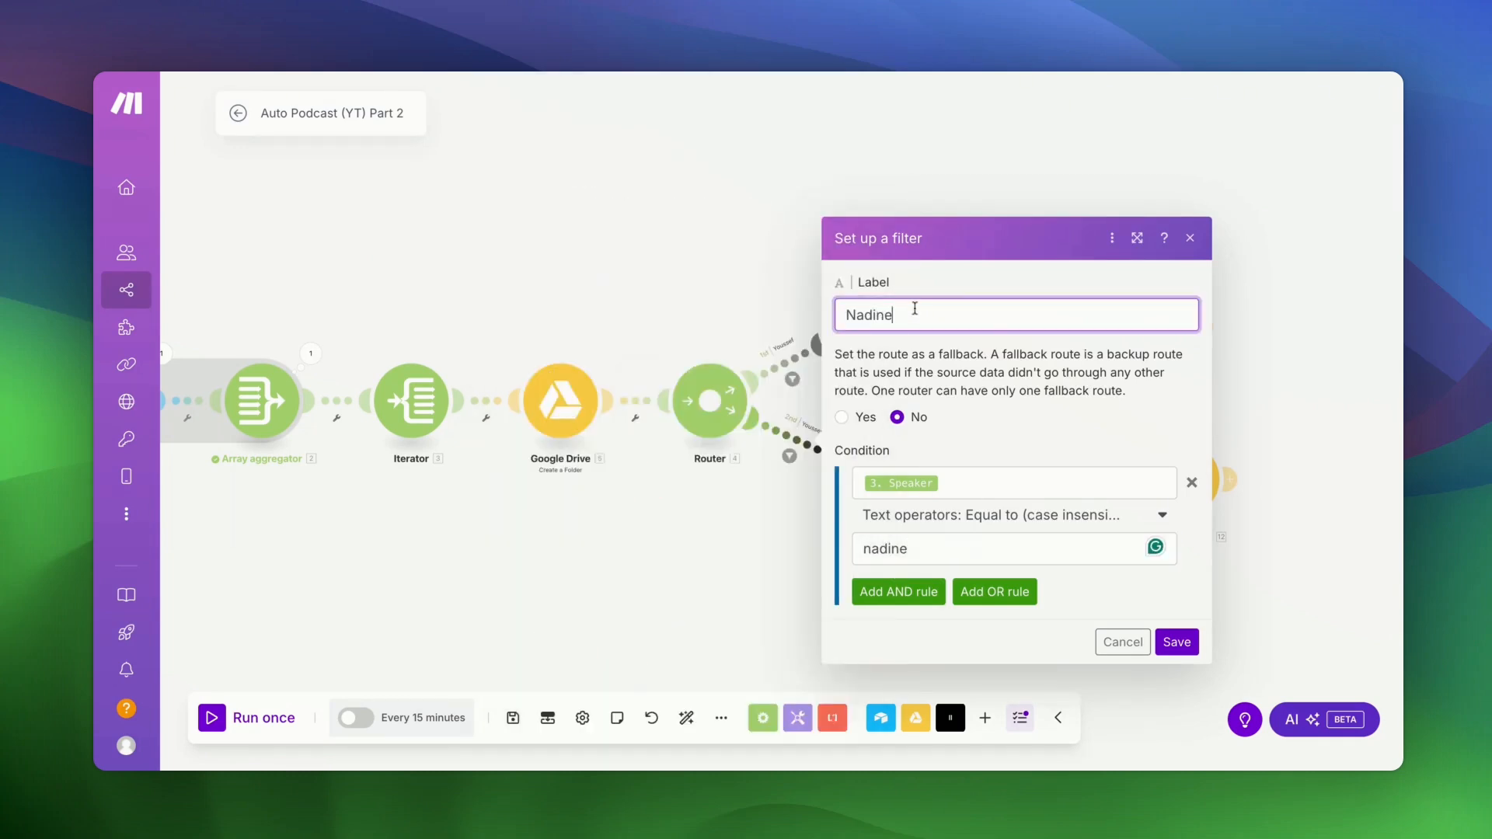
{"action": "left_click", "coordinate": [1189, 645]}
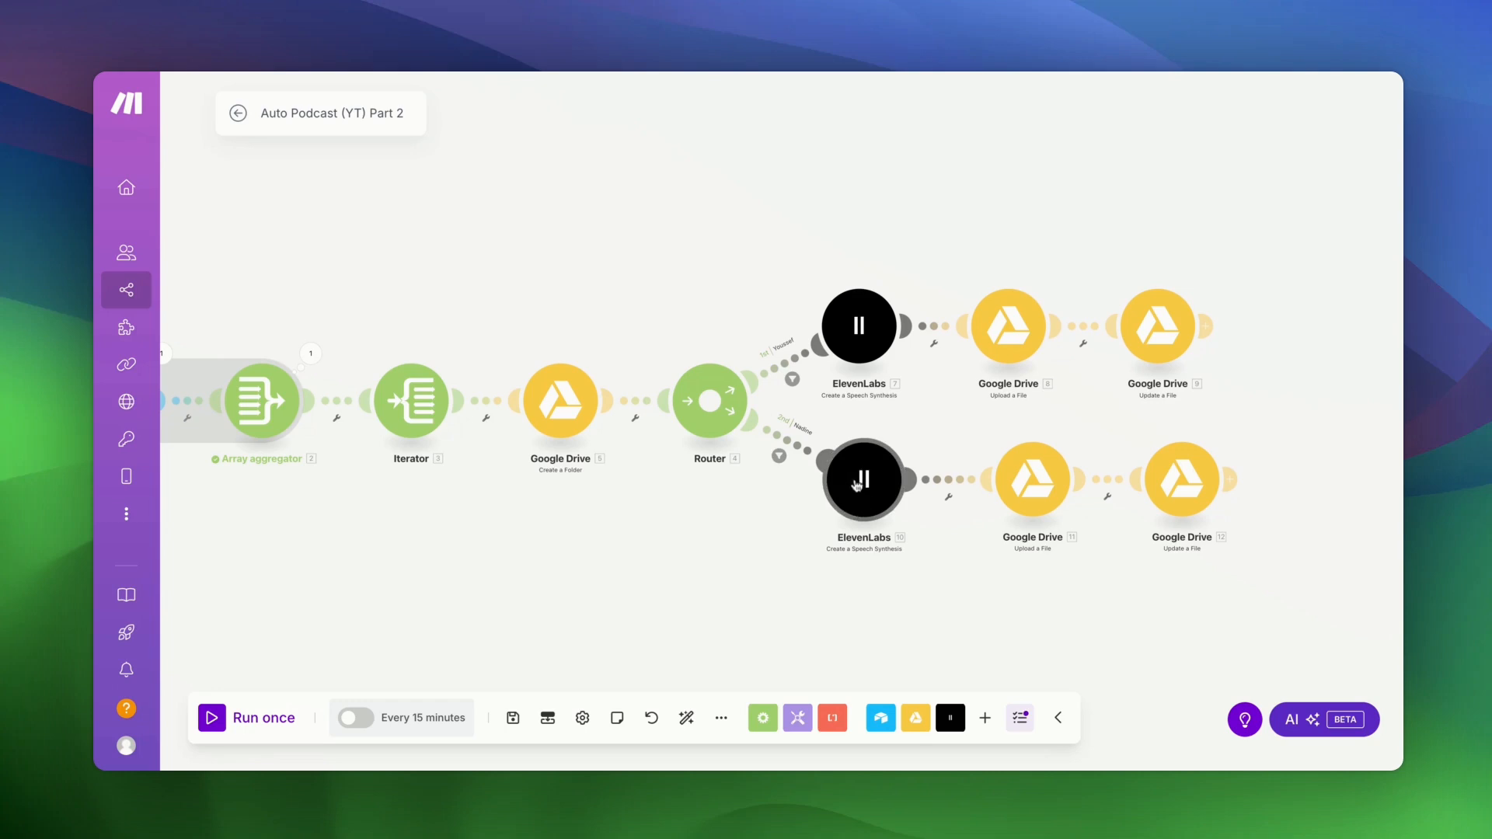
- Set the Nadine route's ElevenLabs voice to premade/Aria and save the whole scenario
{"action": "left_click", "coordinate": [857, 486]}
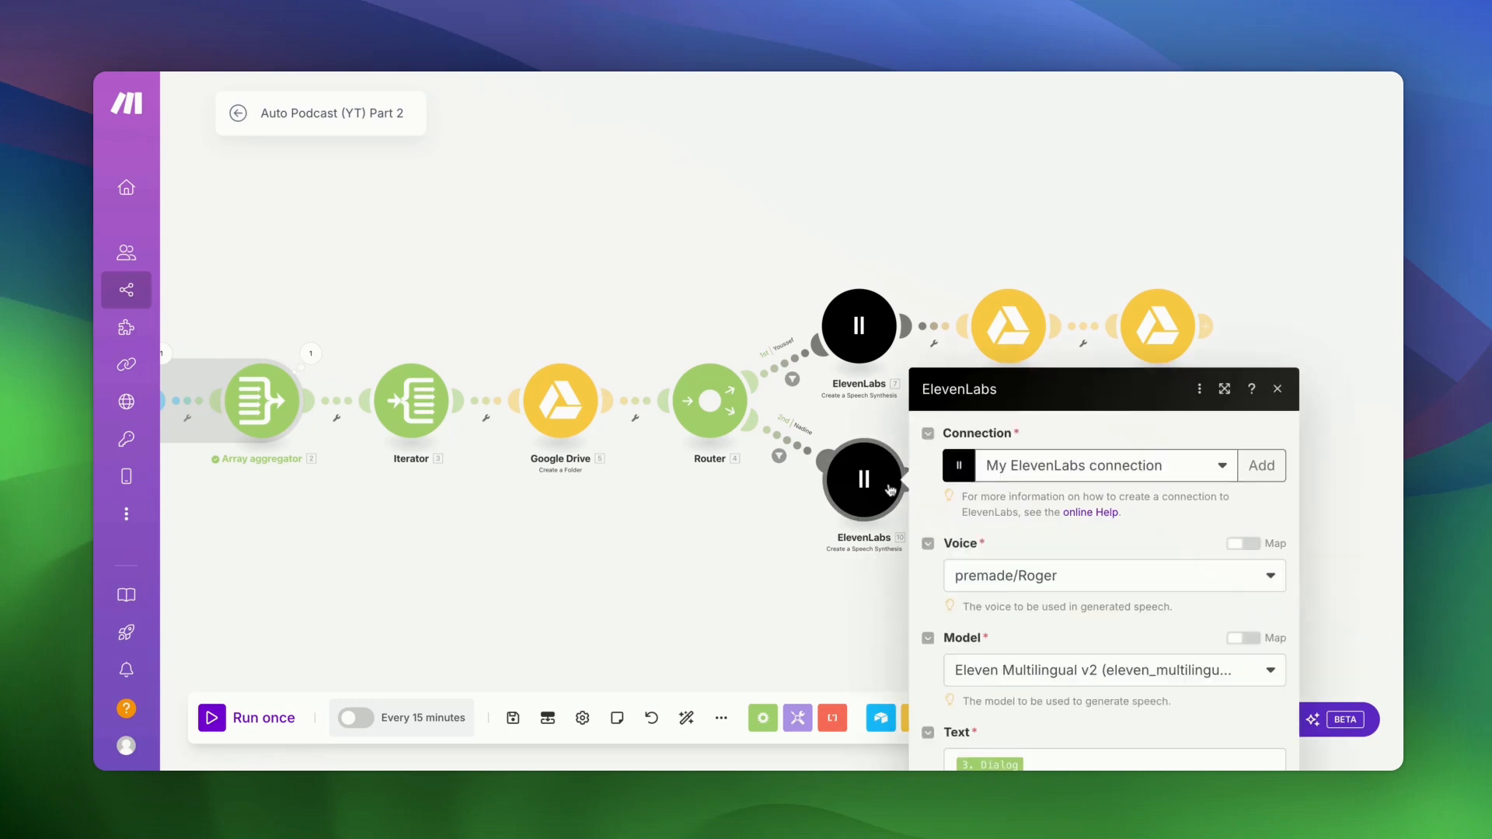
{"action": "left_click", "coordinate": [1005, 302]}
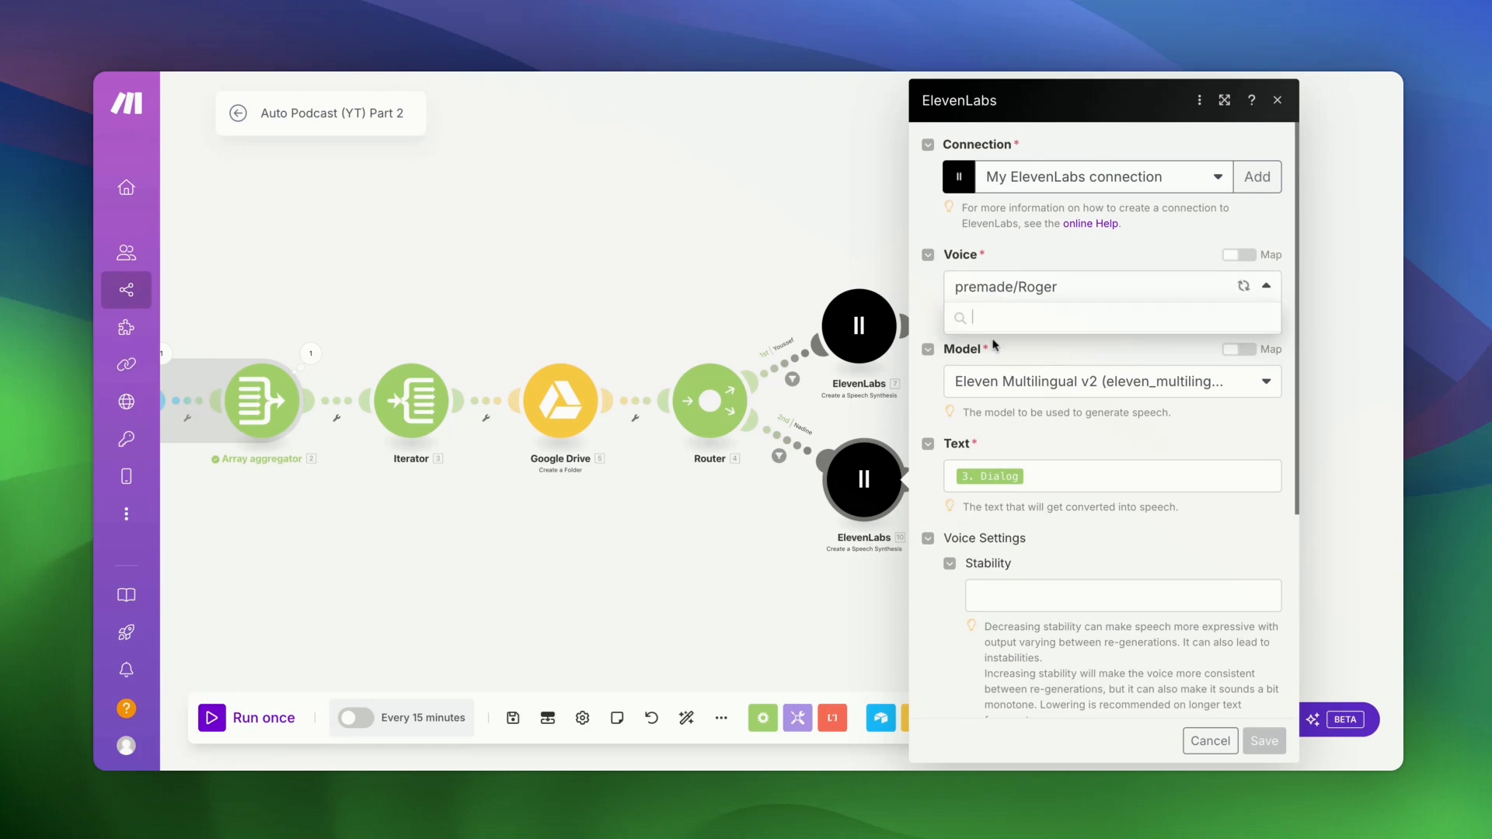
{"action": "left_click", "coordinate": [1013, 377]}
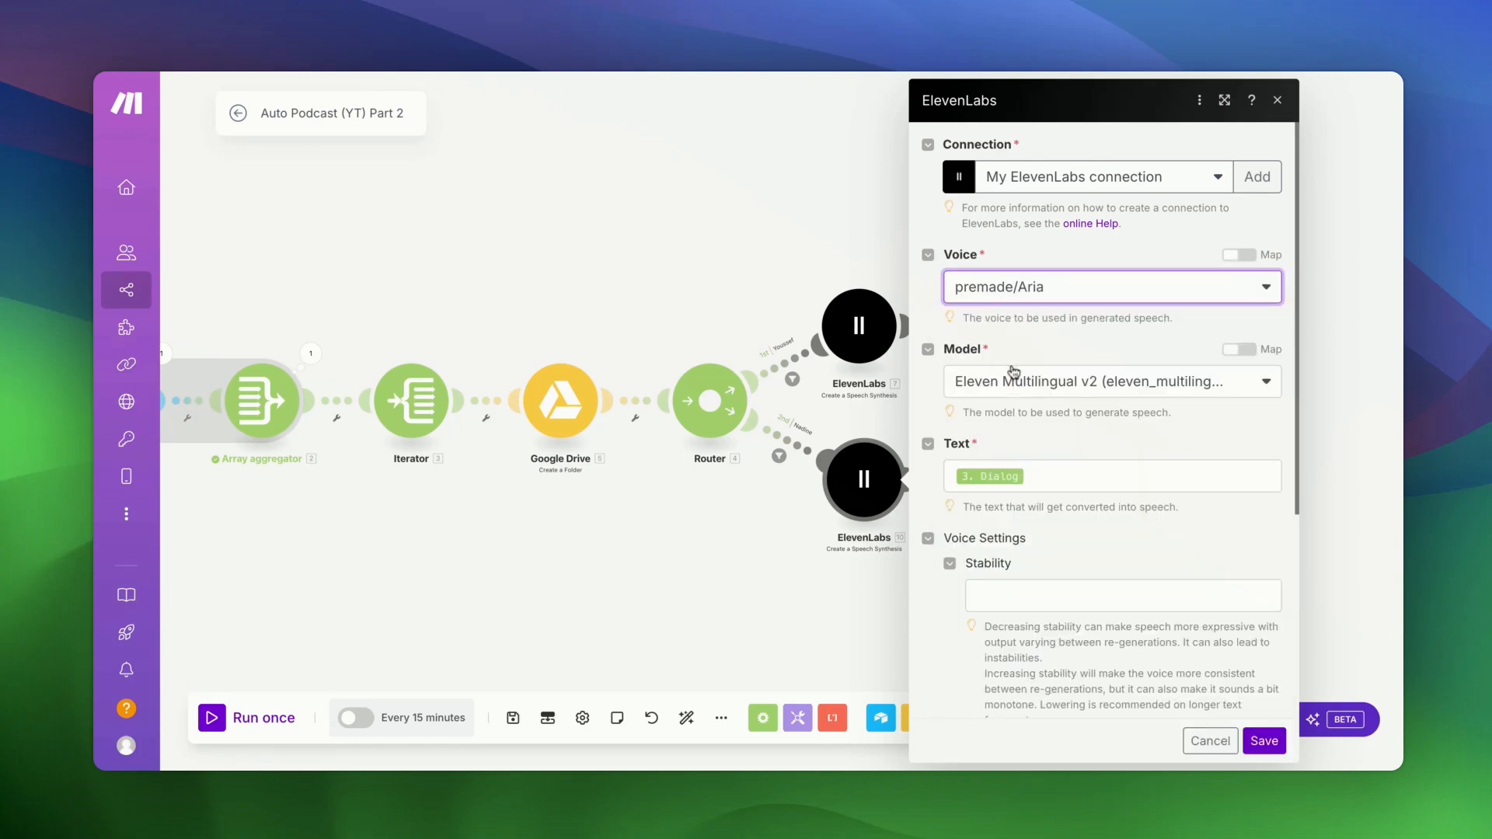
{"action": "left_click", "coordinate": [1275, 743]}
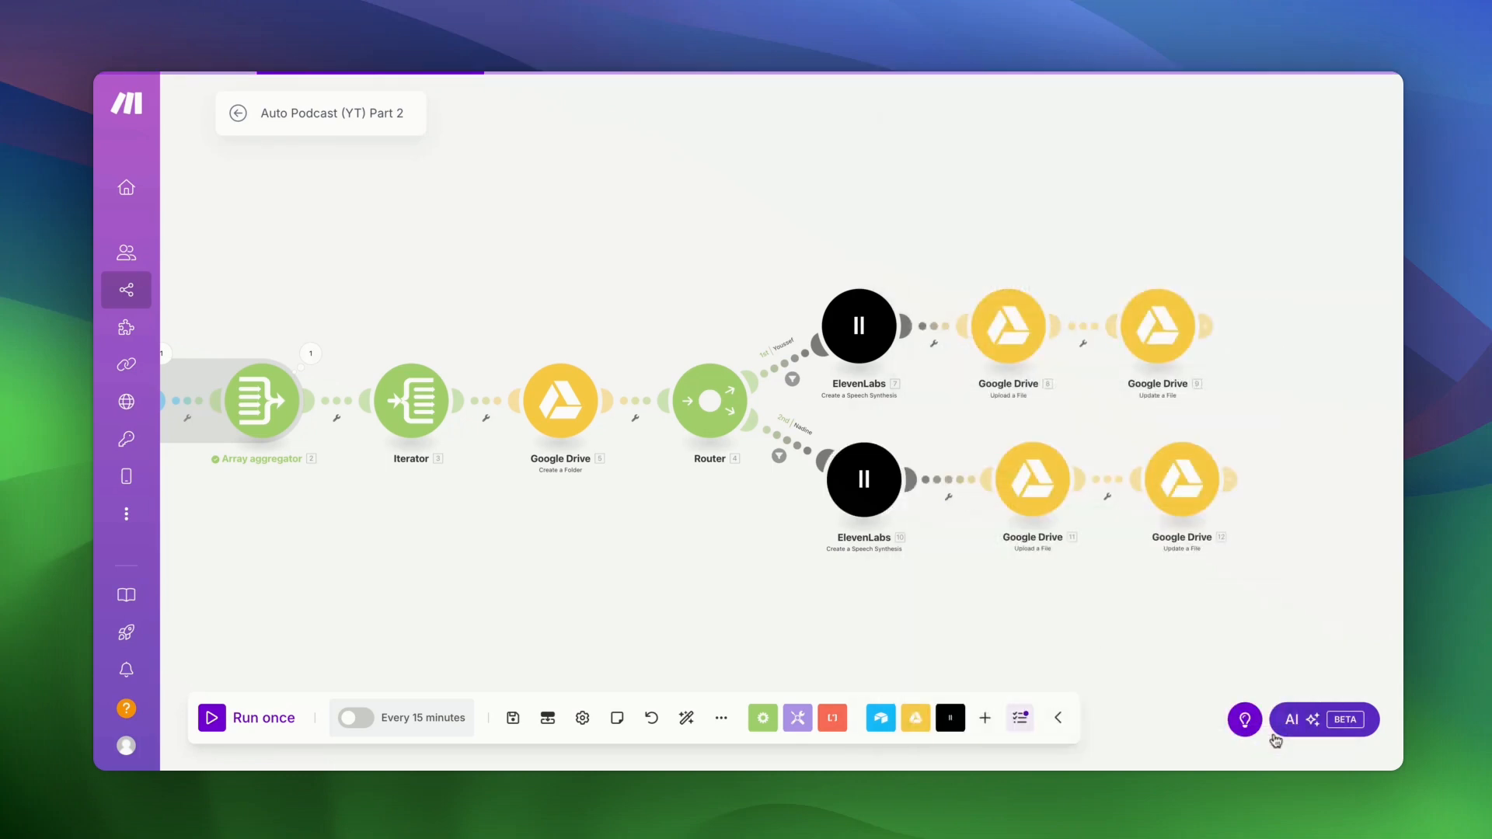
{"action": "left_click", "coordinate": [515, 720]}
{"action": "left_click", "coordinate": [684, 719]}
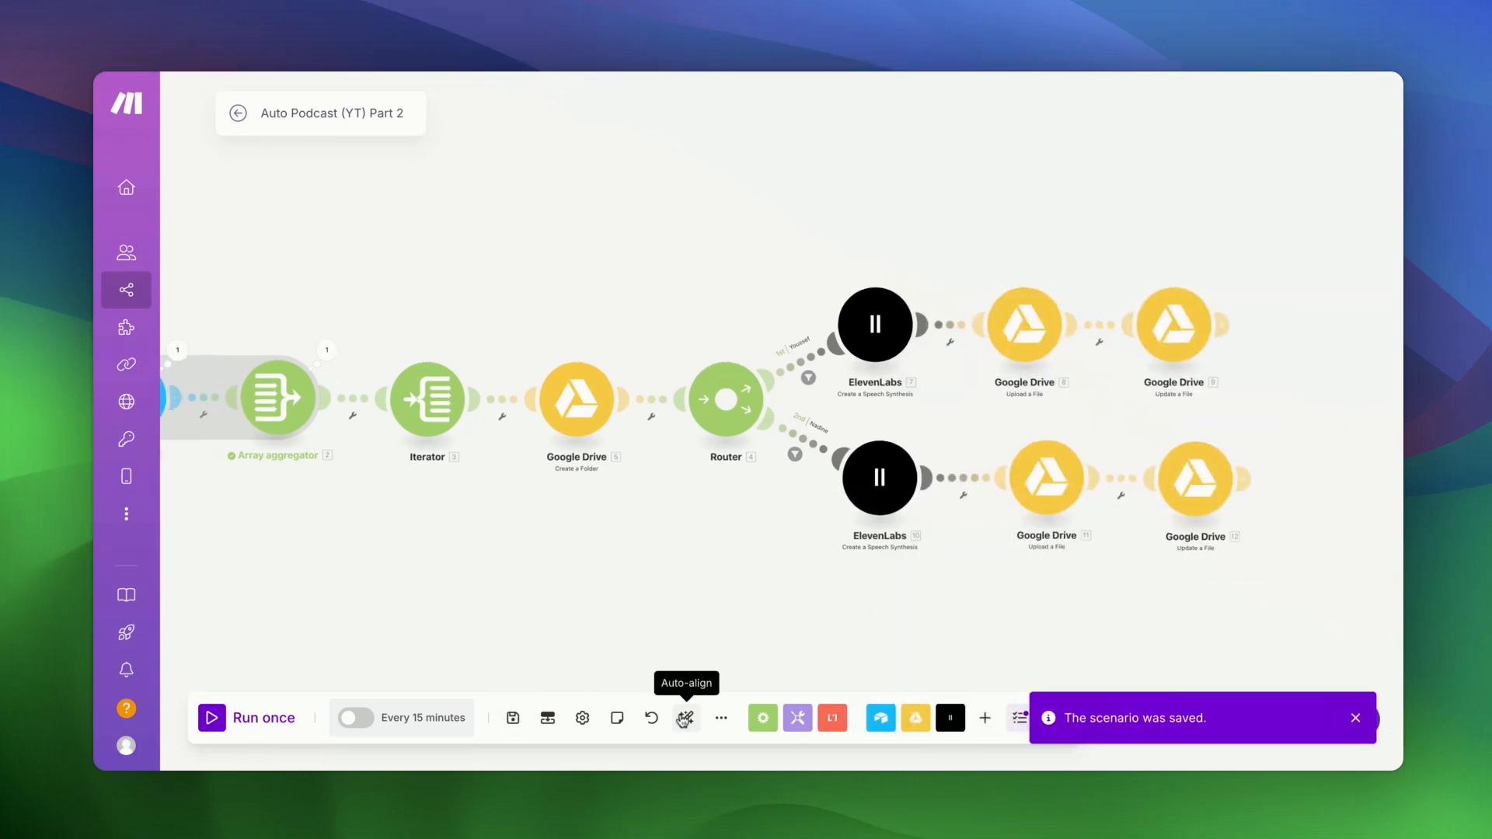
- Run the scenario once, then switch the Youssef speech module to Eleven Turbo v2.5
{"action": "left_click", "coordinate": [213, 719]}
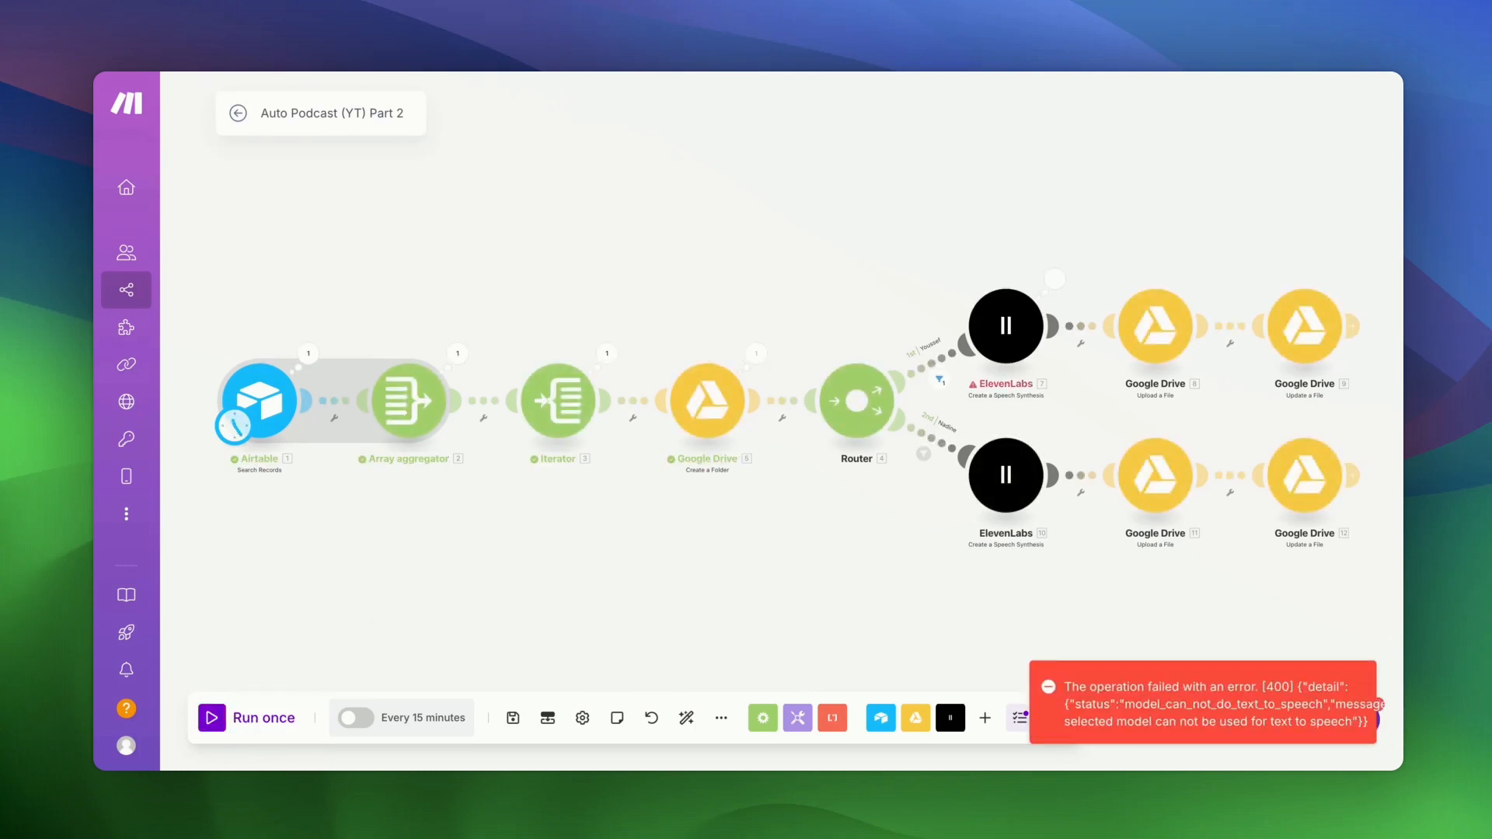
{"action": "left_click_drag", "start_coordinate": [900, 567], "coordinate": [709, 567]}
{"action": "left_click", "coordinate": [810, 313]}
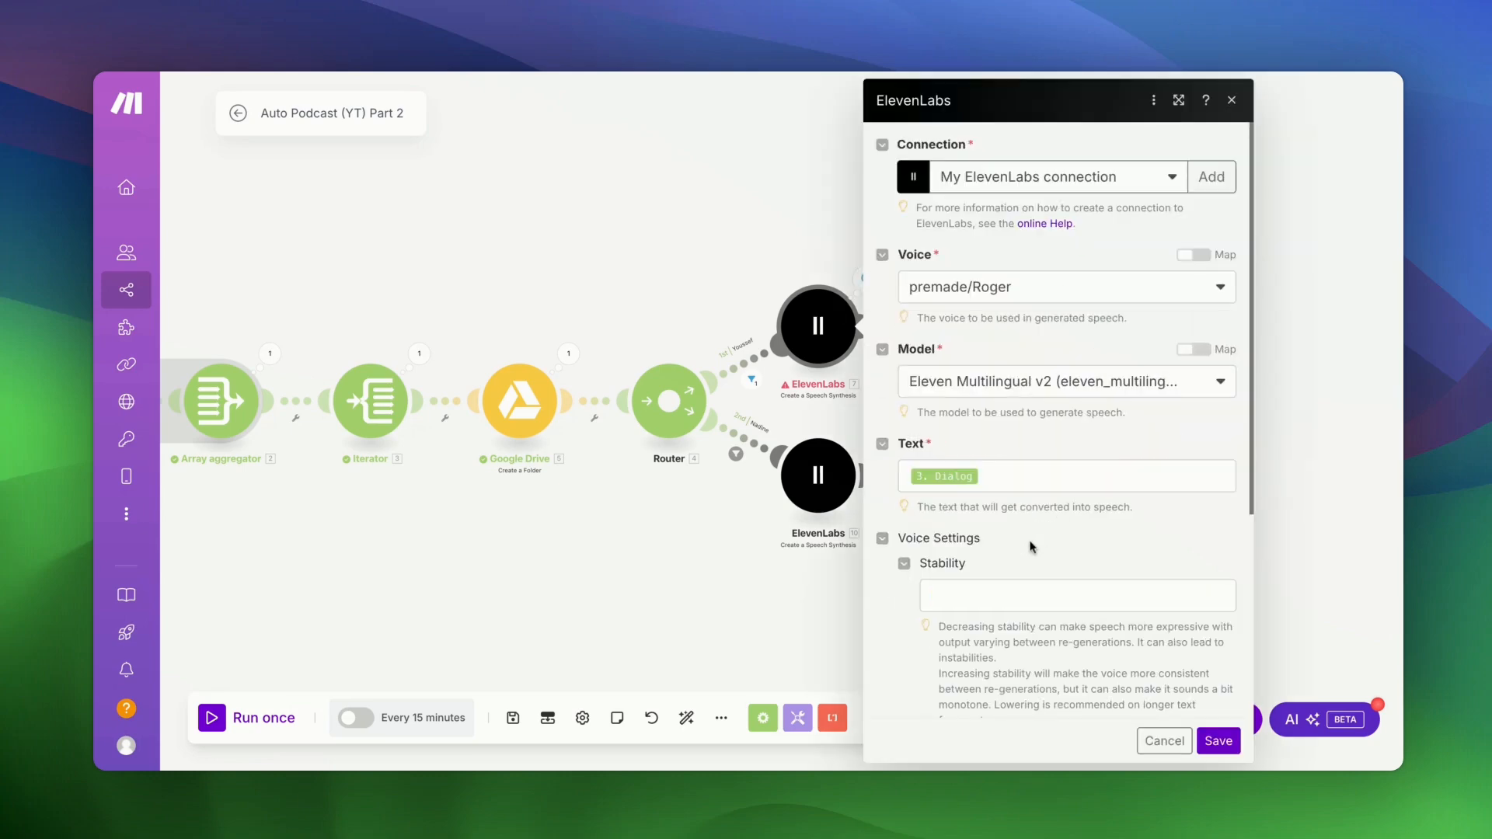
{"action": "scroll", "coordinate": [1027, 541], "scroll_direction": "down", "scroll_amount": 4}
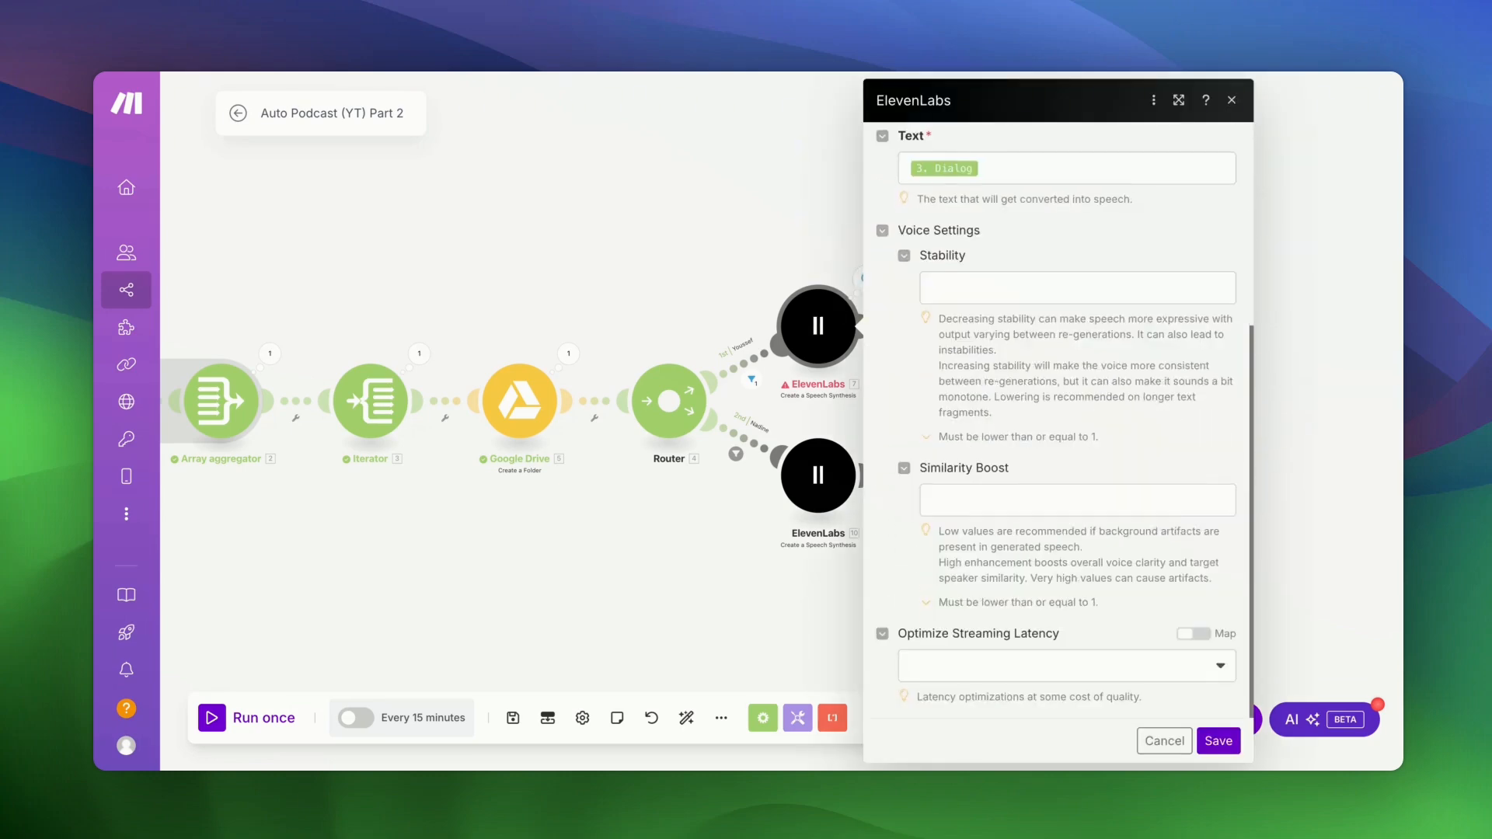
{"action": "scroll", "coordinate": [1027, 541], "scroll_direction": "up", "scroll_amount": 4}
{"action": "left_click", "coordinate": [1042, 398]}
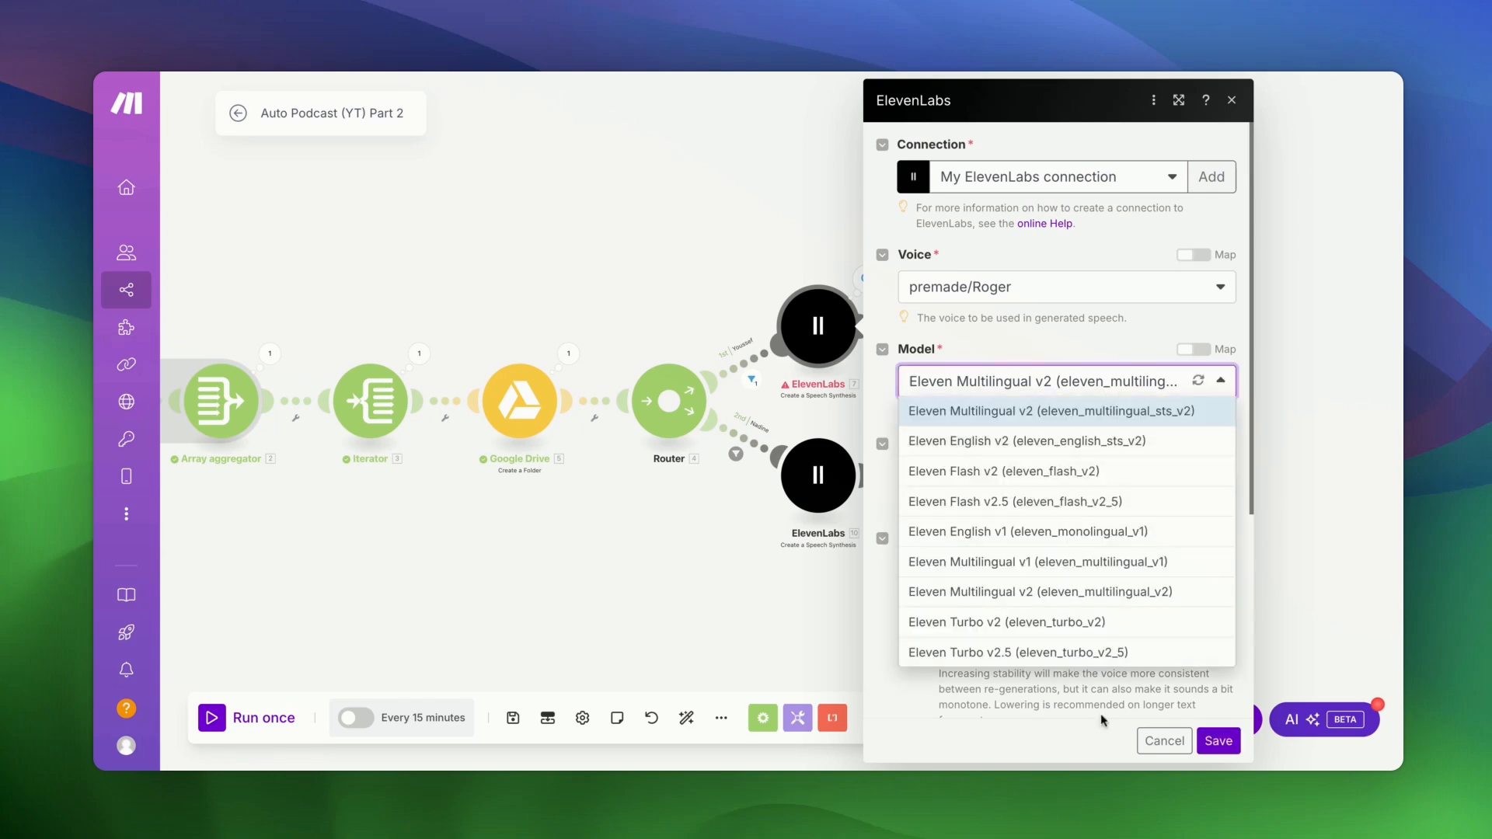
{"action": "left_click", "coordinate": [1092, 653]}
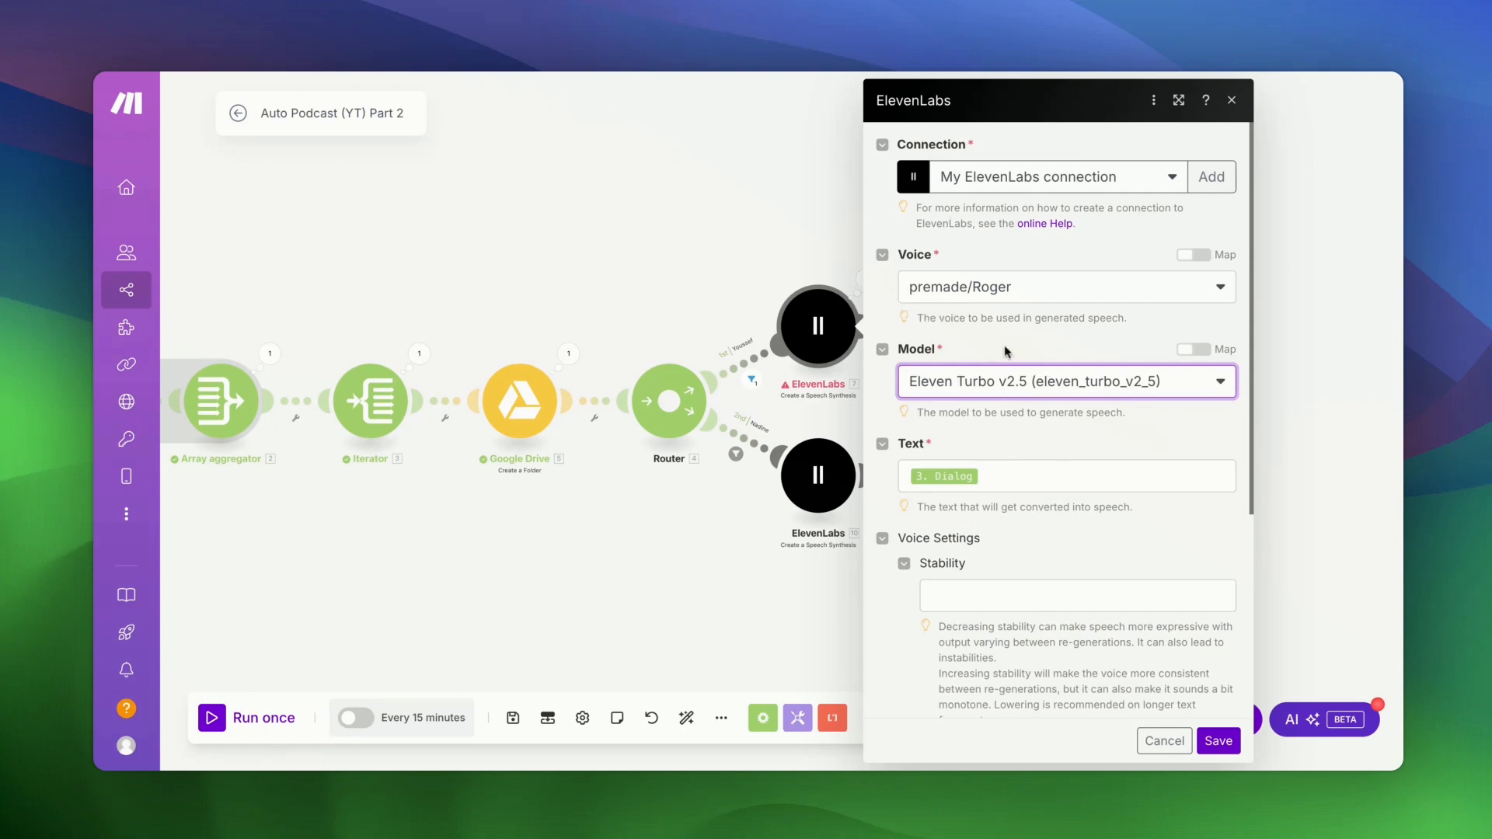
{"action": "left_click", "coordinate": [1217, 741]}
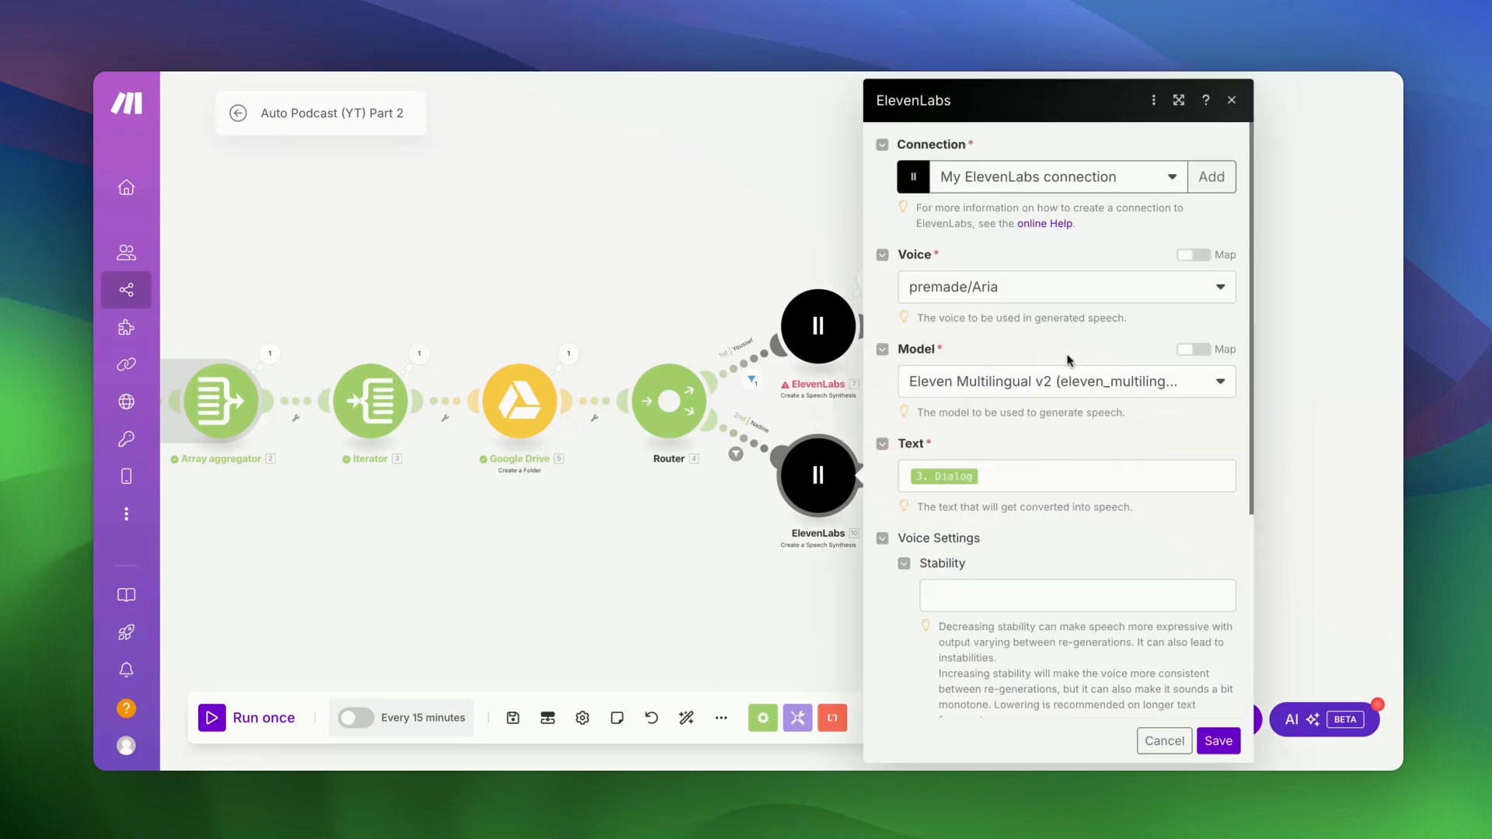
- Switch the Nadine speech module to Eleven Turbo v2.5 and run the scenario again
{"action": "left_click", "coordinate": [1059, 383]}
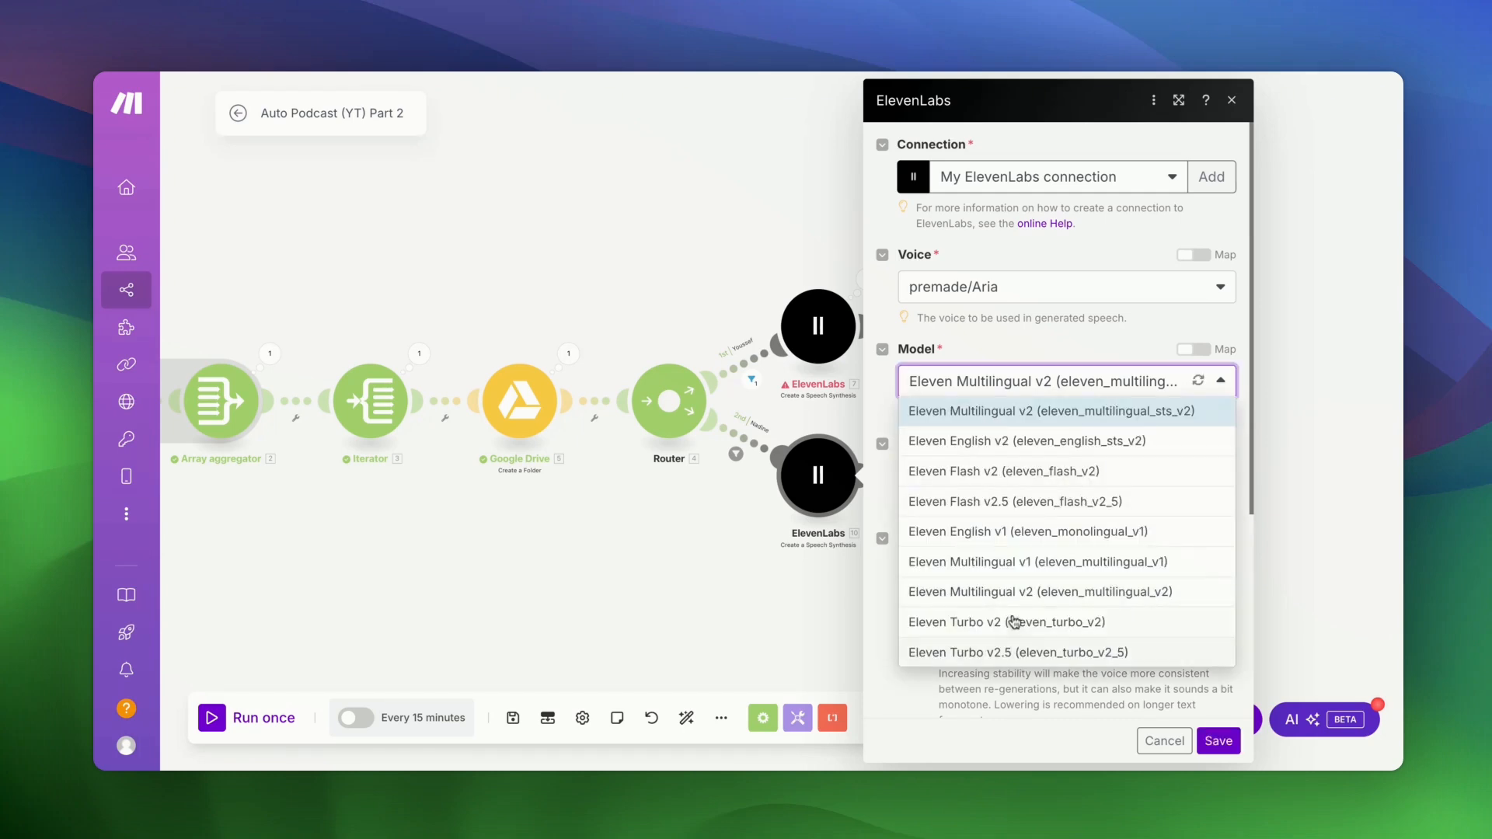
{"action": "left_click", "coordinate": [1022, 652]}
{"action": "left_click", "coordinate": [1218, 741]}
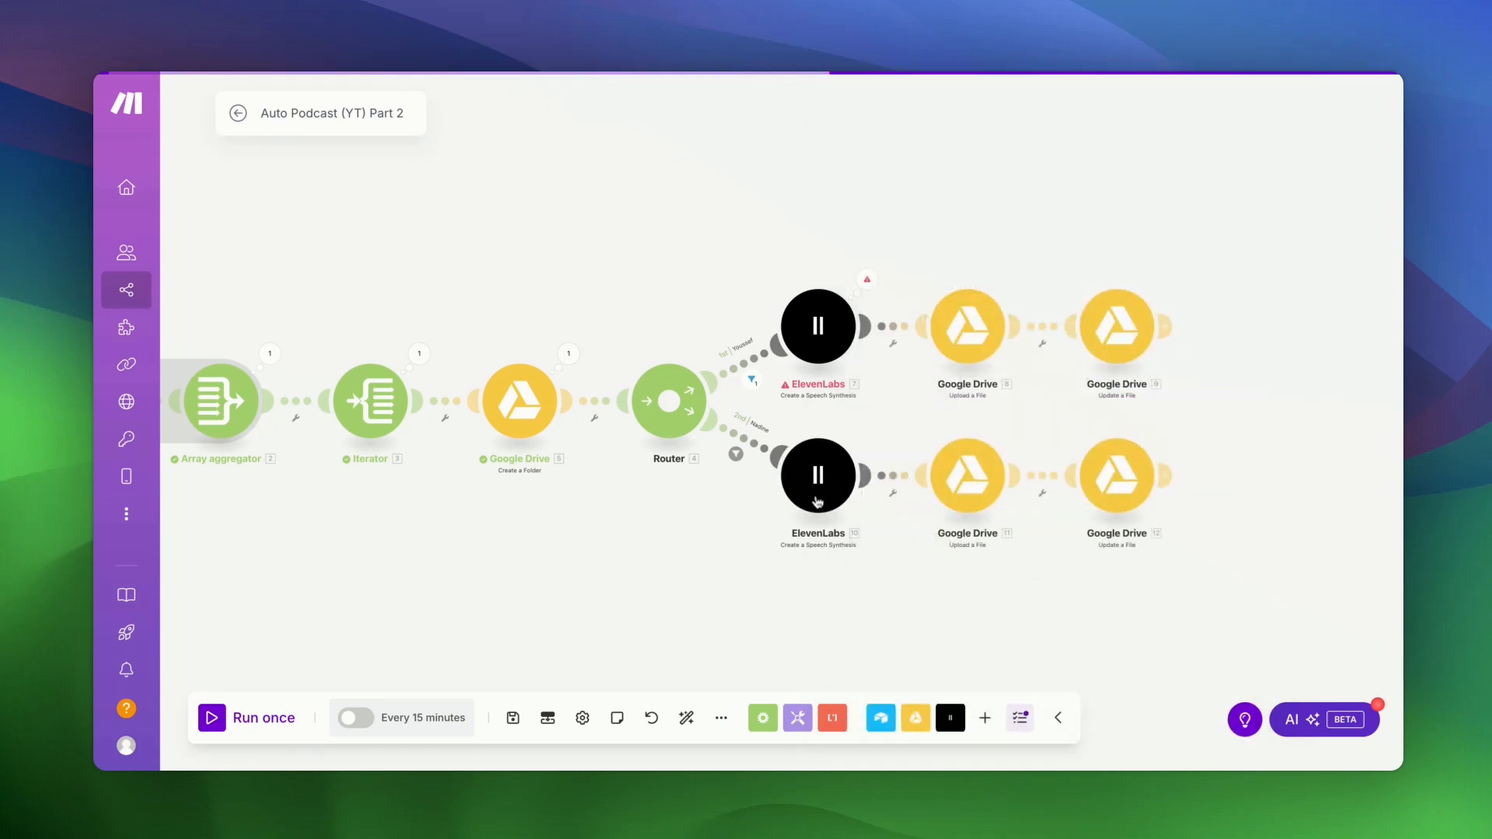
{"action": "left_click", "coordinate": [217, 727]}
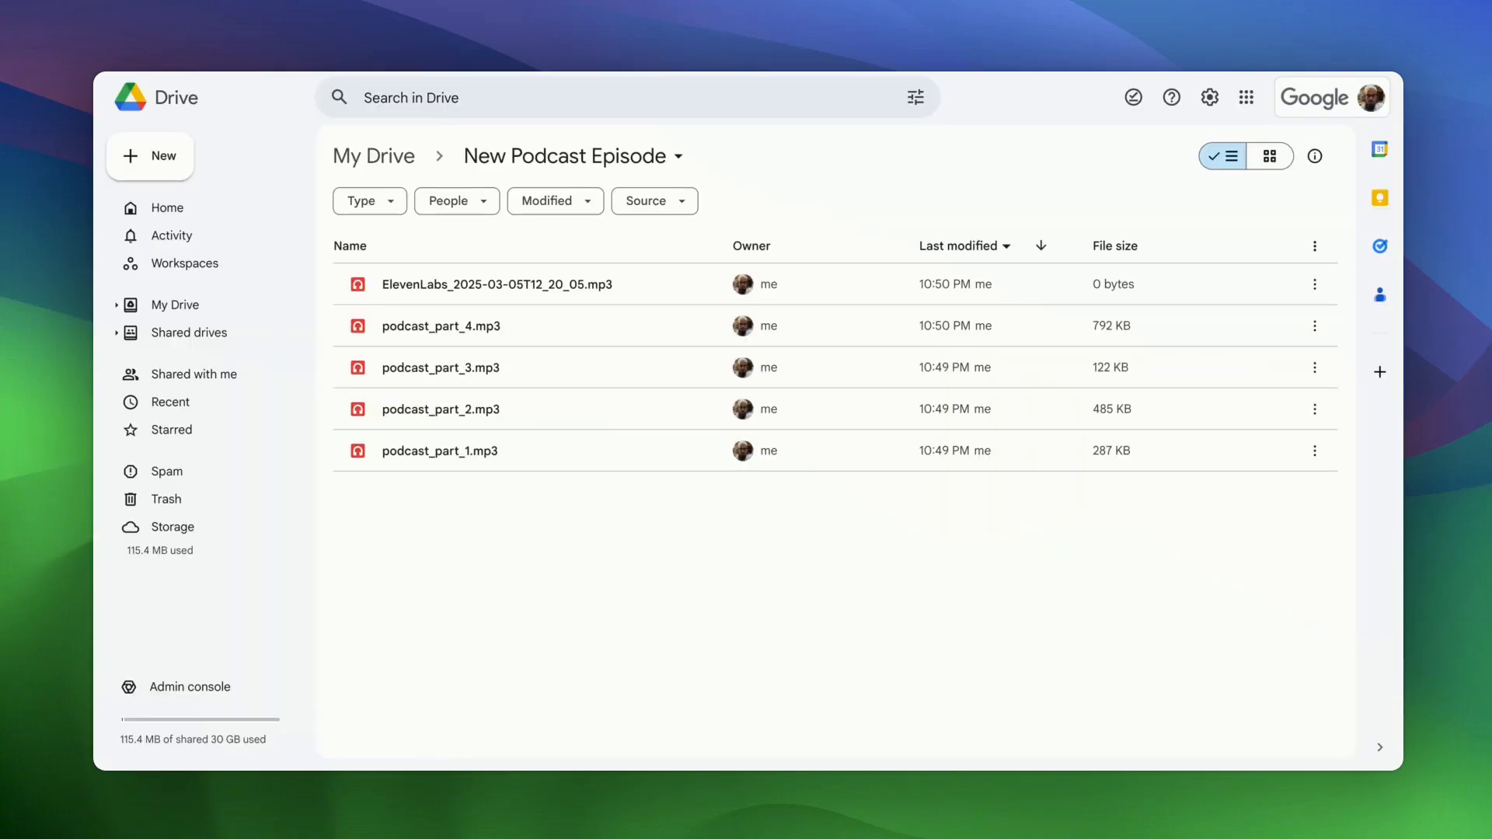
- Check that the newest New Podcast Episode (YT) folder holds only podcast_part_2.mp3, then stop the Make scenario
{"action": "left_click", "coordinate": [374, 156]}
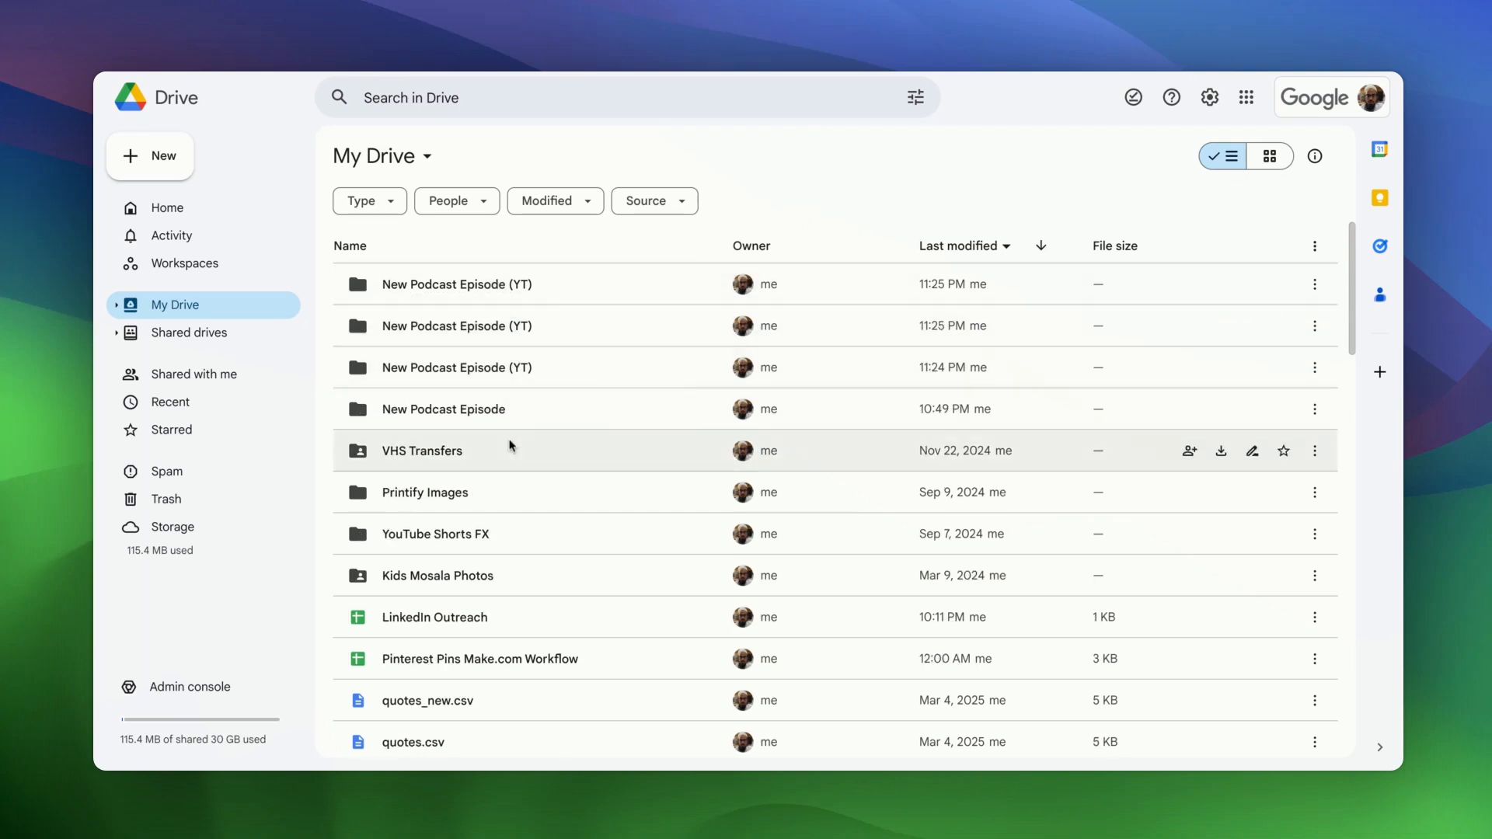
{"action": "double_click", "coordinate": [609, 286]}
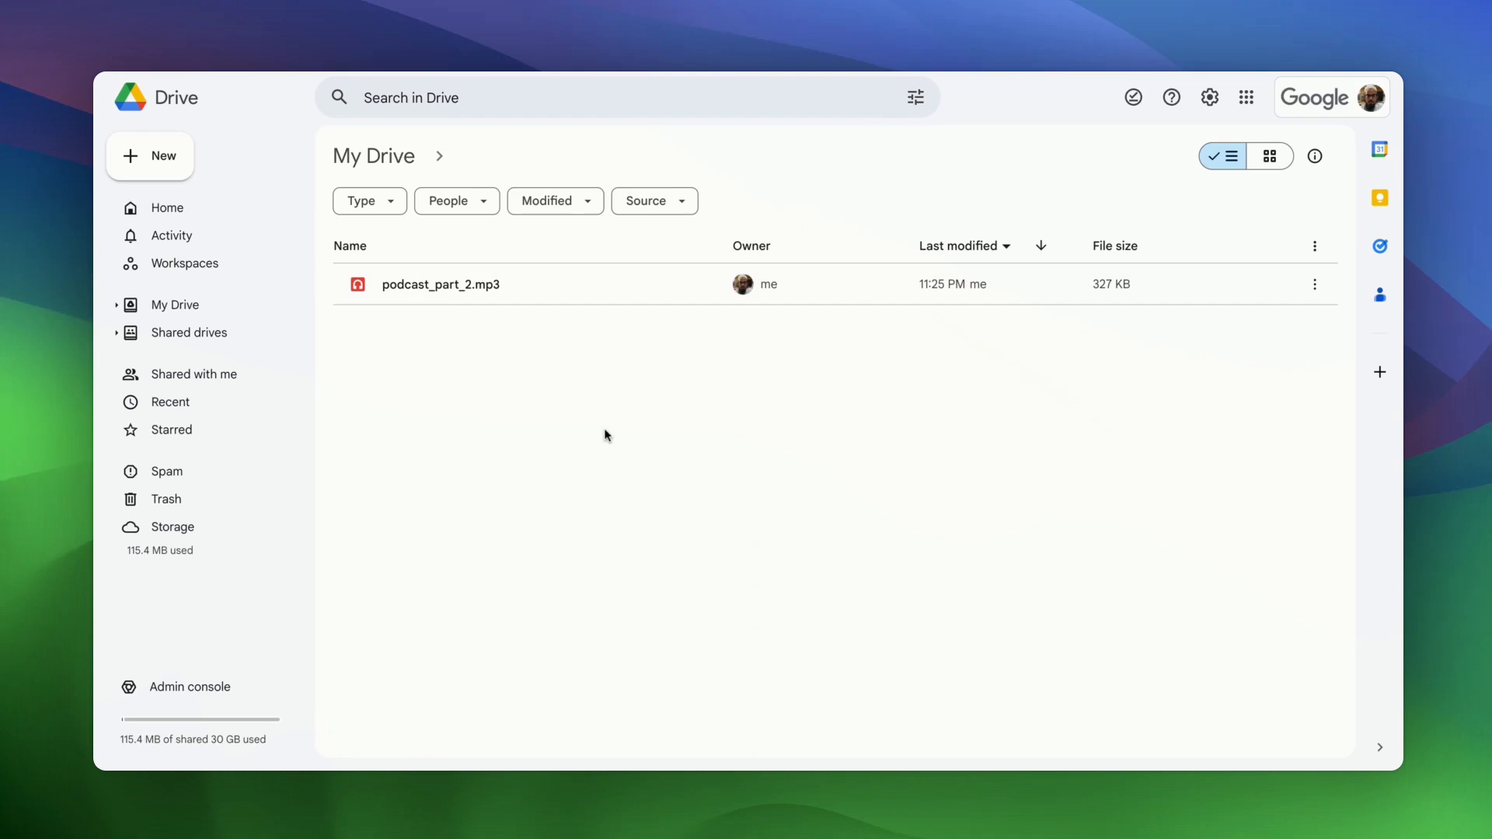
{"action": "left_click", "coordinate": [396, 168]}
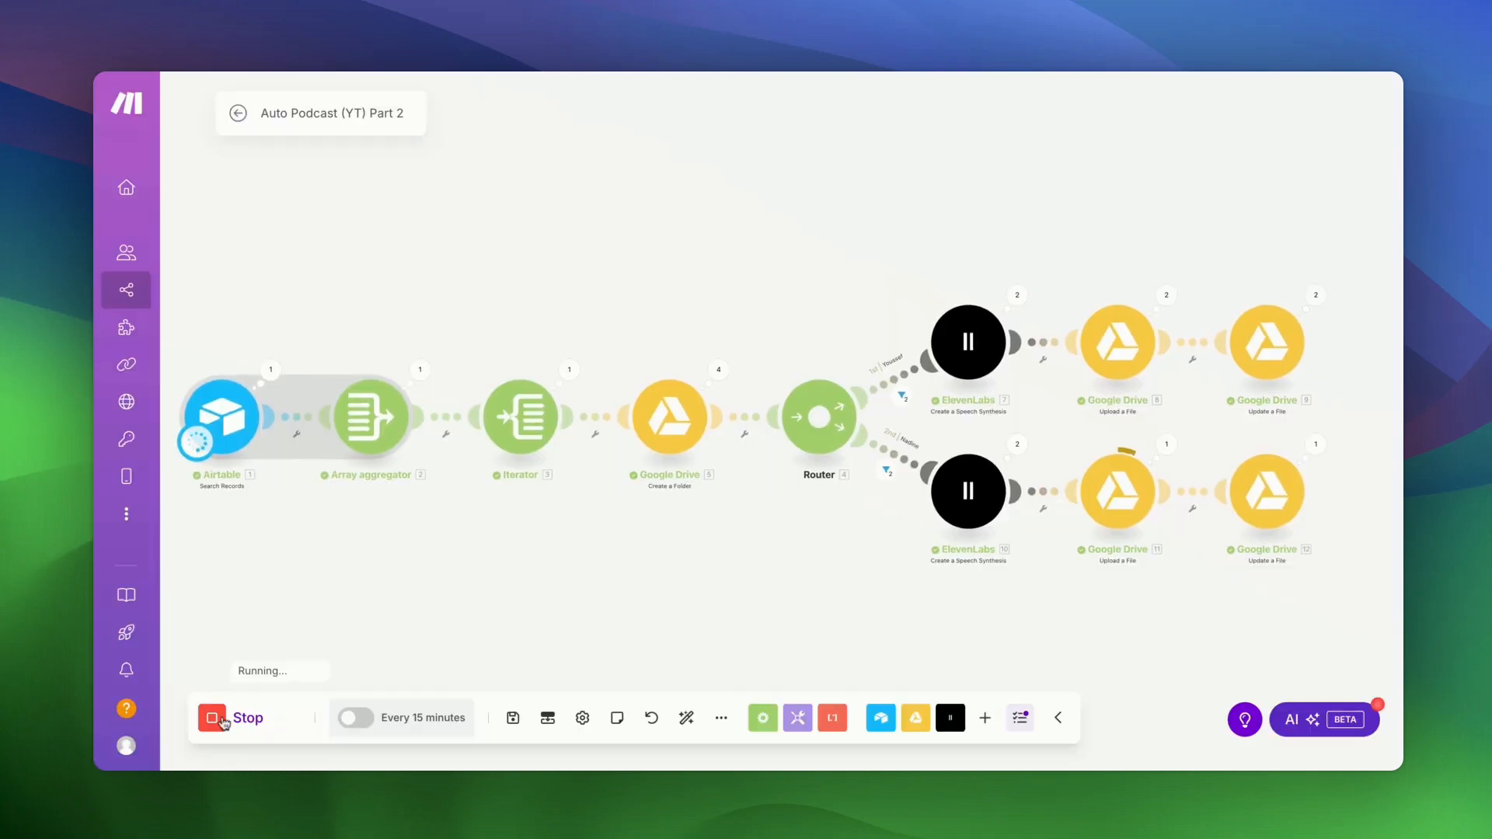
{"action": "left_click", "coordinate": [218, 718]}
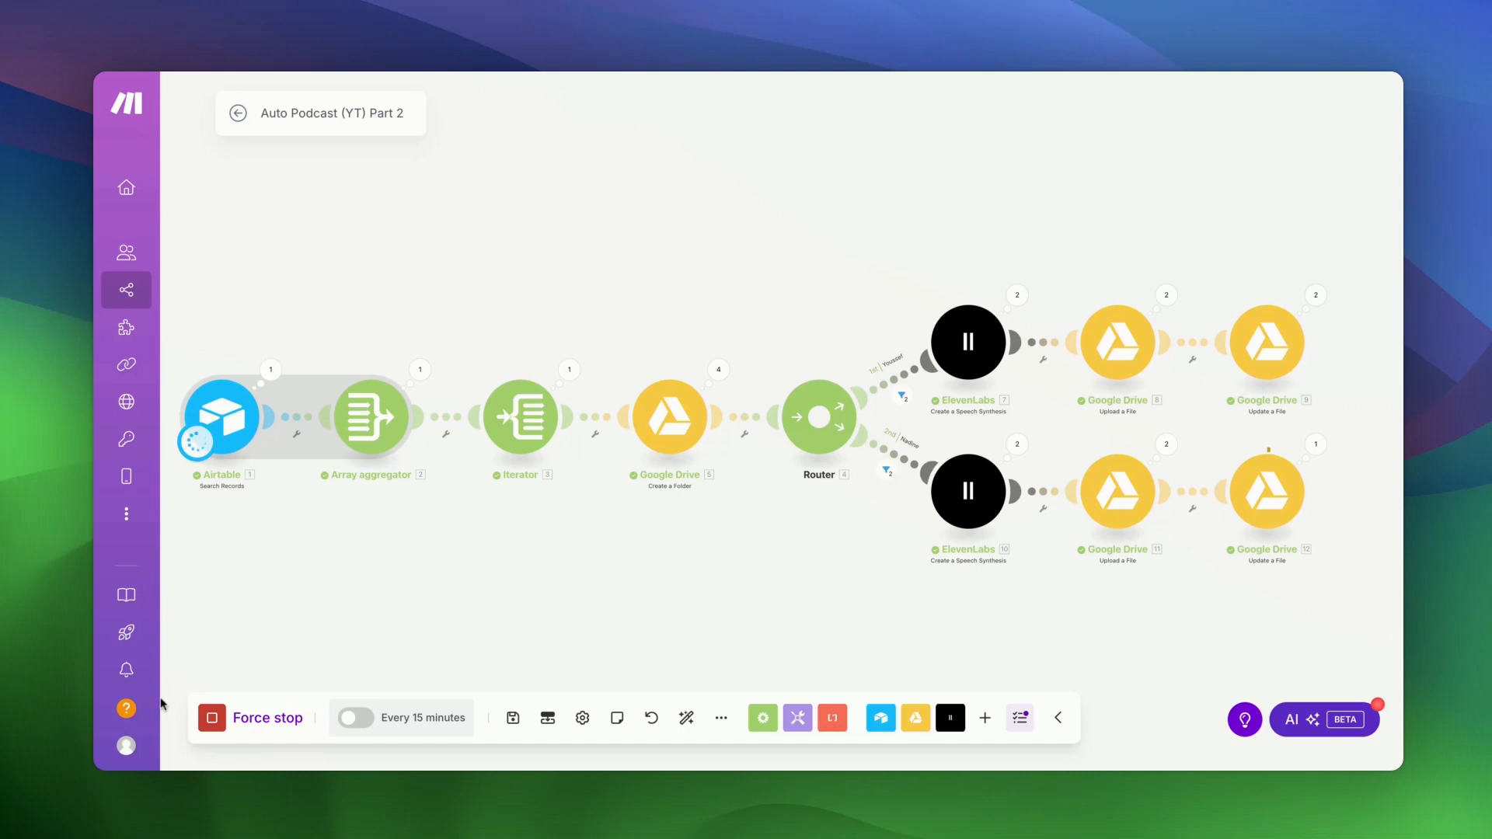
- Force stop the run and detach the Google Drive folder step from the Iterator and Router
{"action": "left_click", "coordinate": [215, 720]}
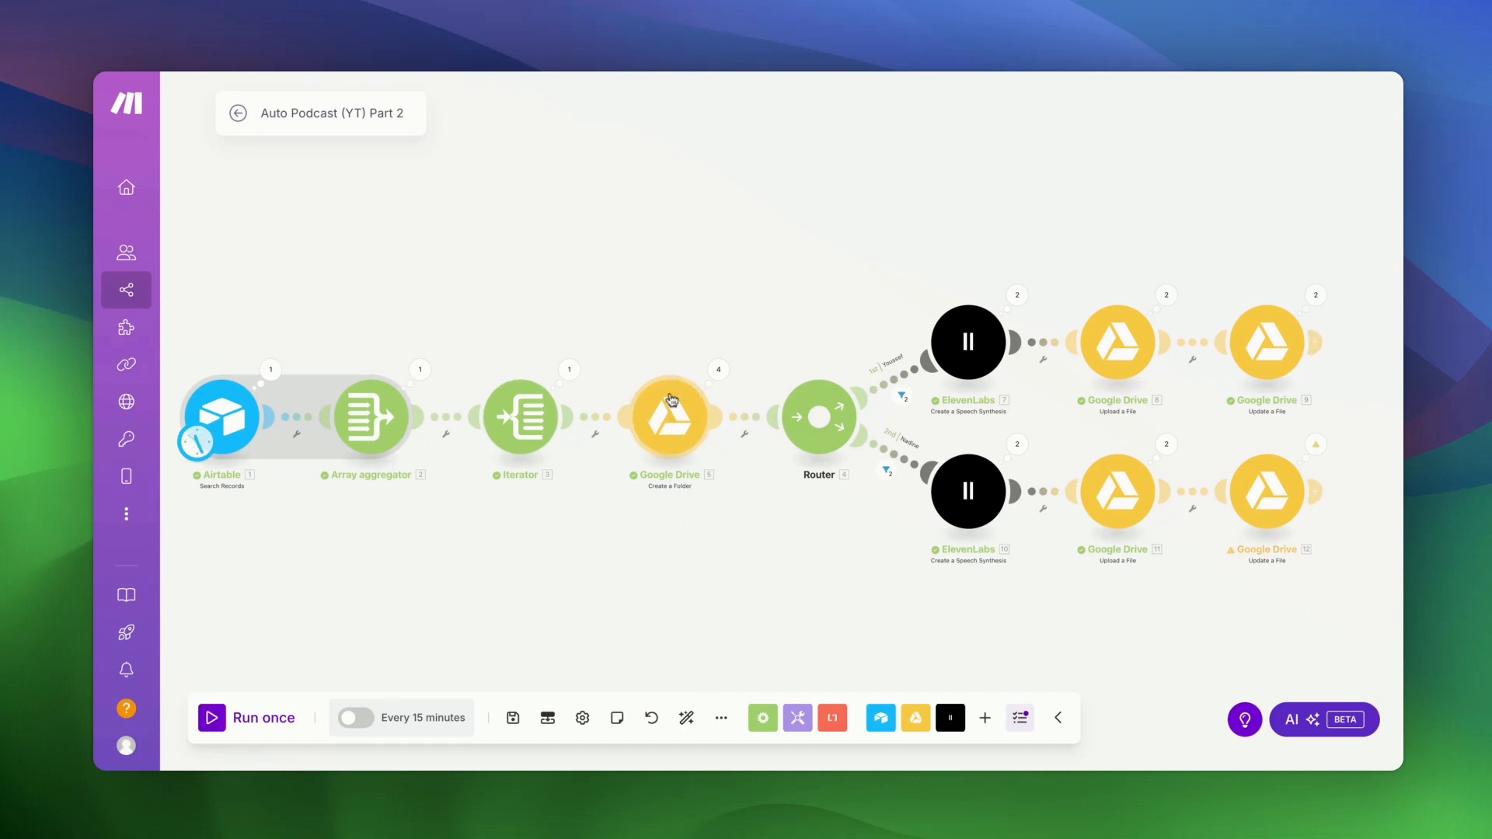
{"action": "right_click", "coordinate": [671, 400]}
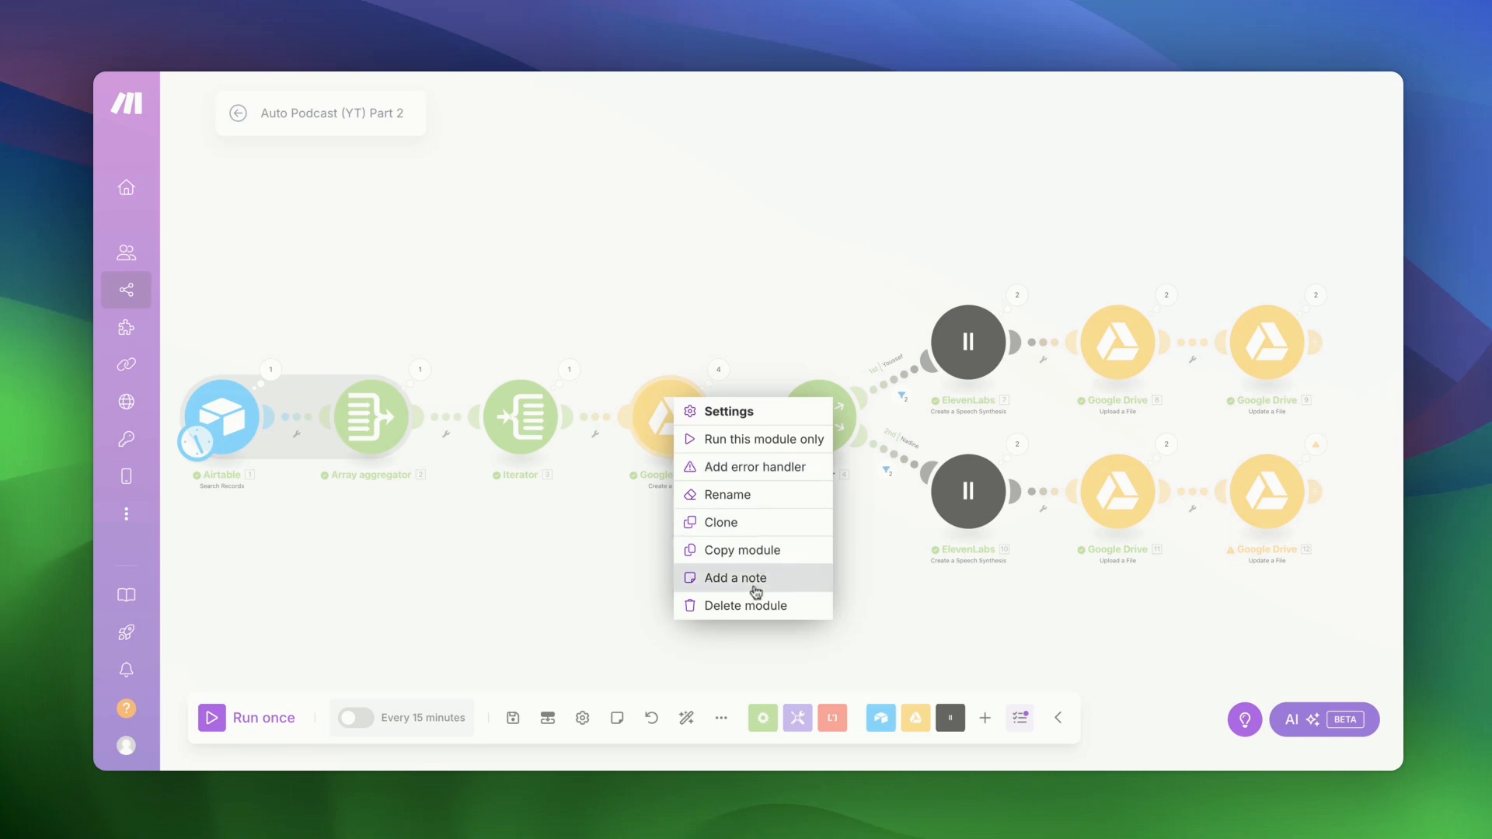
{"action": "left_click", "coordinate": [603, 477]}
{"action": "right_click", "coordinate": [599, 420]}
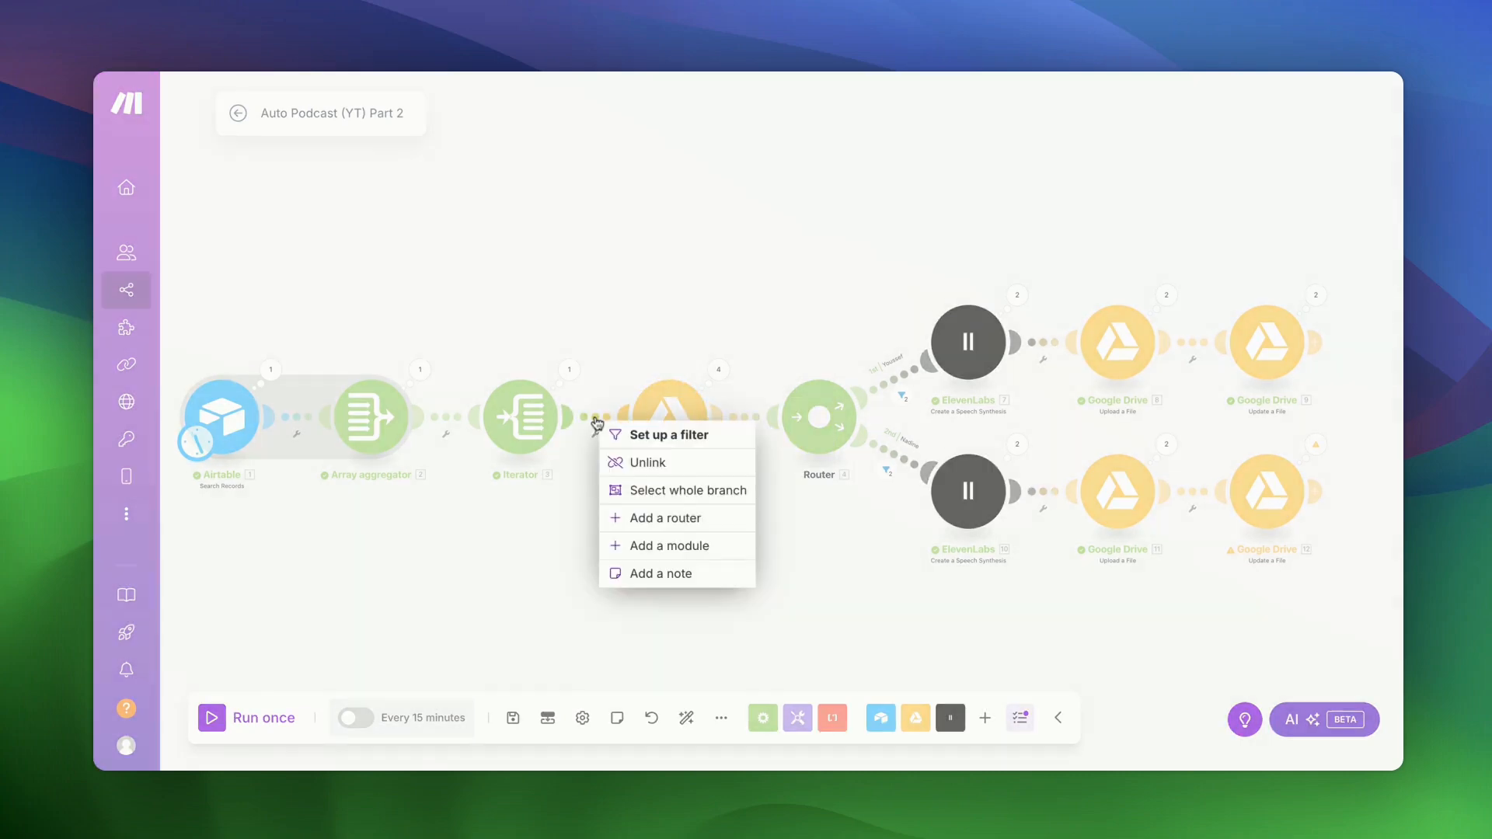
{"action": "left_click", "coordinate": [684, 490]}
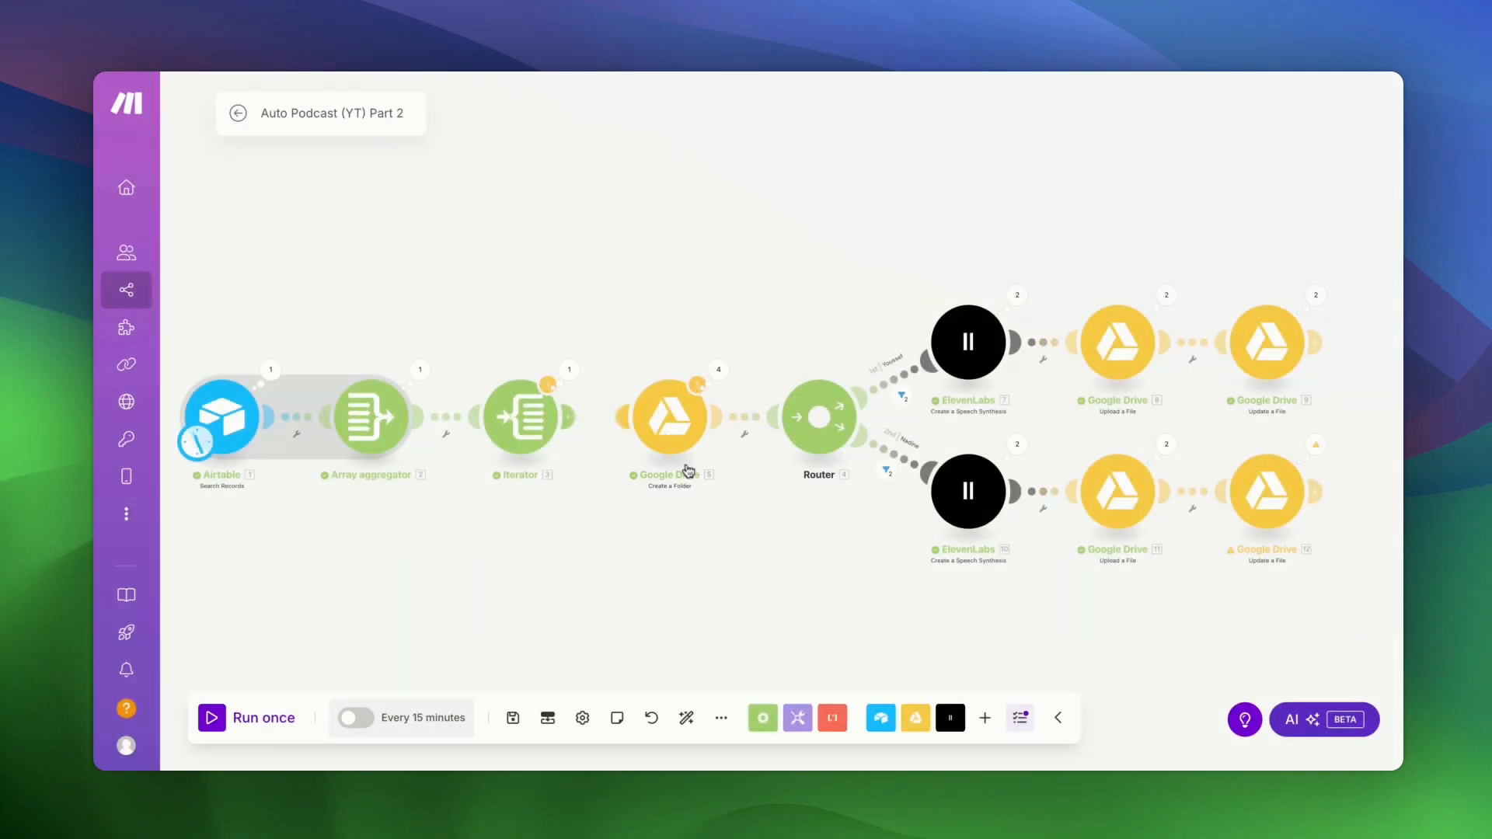
{"action": "right_click", "coordinate": [744, 420]}
{"action": "left_click", "coordinate": [794, 464]}
{"action": "left_click_drag", "start_coordinate": [639, 479], "coordinate": [557, 350]}
{"action": "left_click_drag", "start_coordinate": [573, 427], "coordinate": [776, 440]}
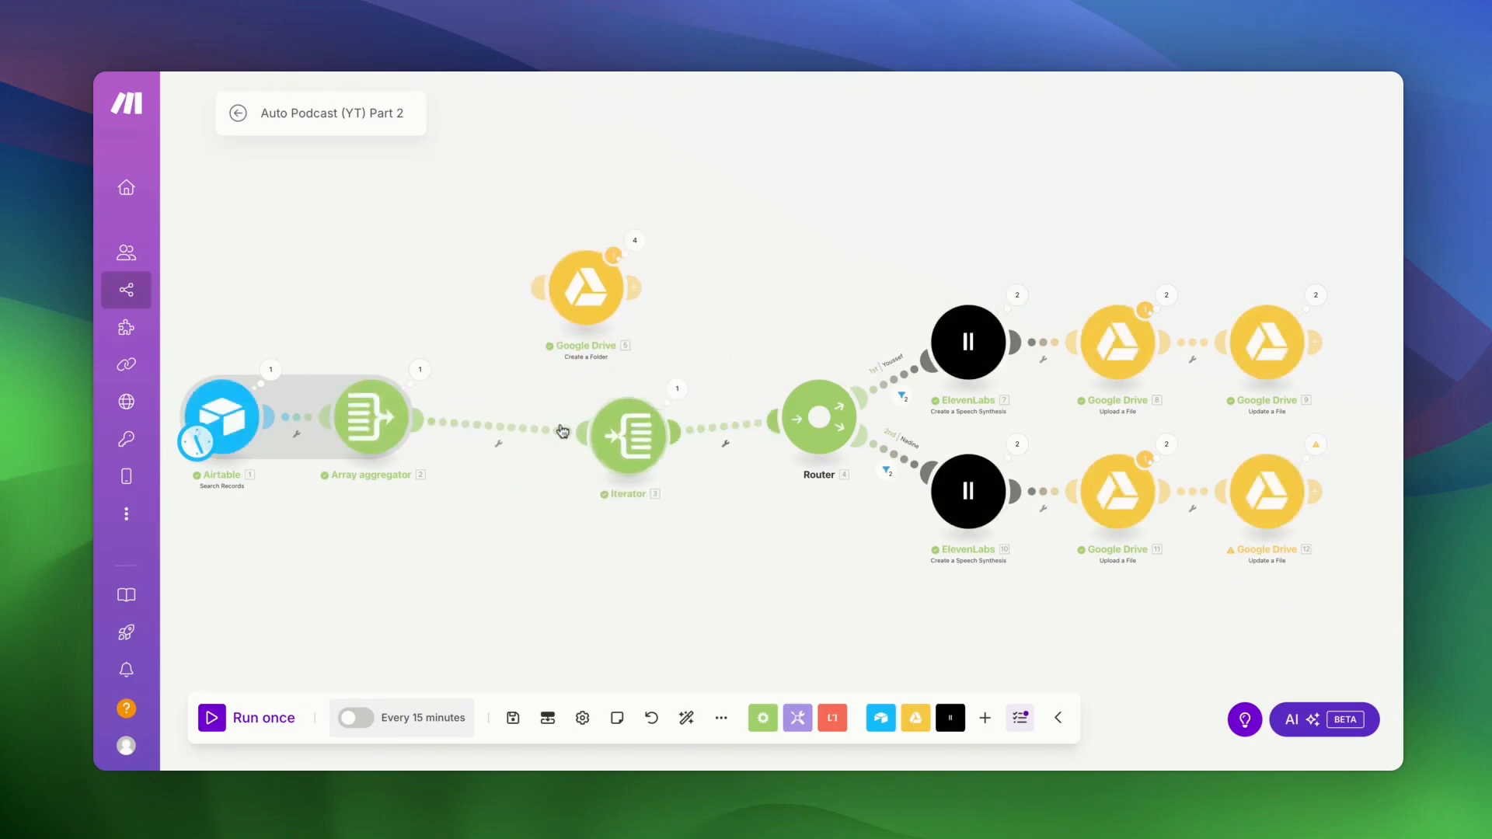
- Insert the Google Drive folder step between Array aggregator and Iterator
{"action": "right_click", "coordinate": [522, 430]}
{"action": "left_click", "coordinate": [544, 471]}
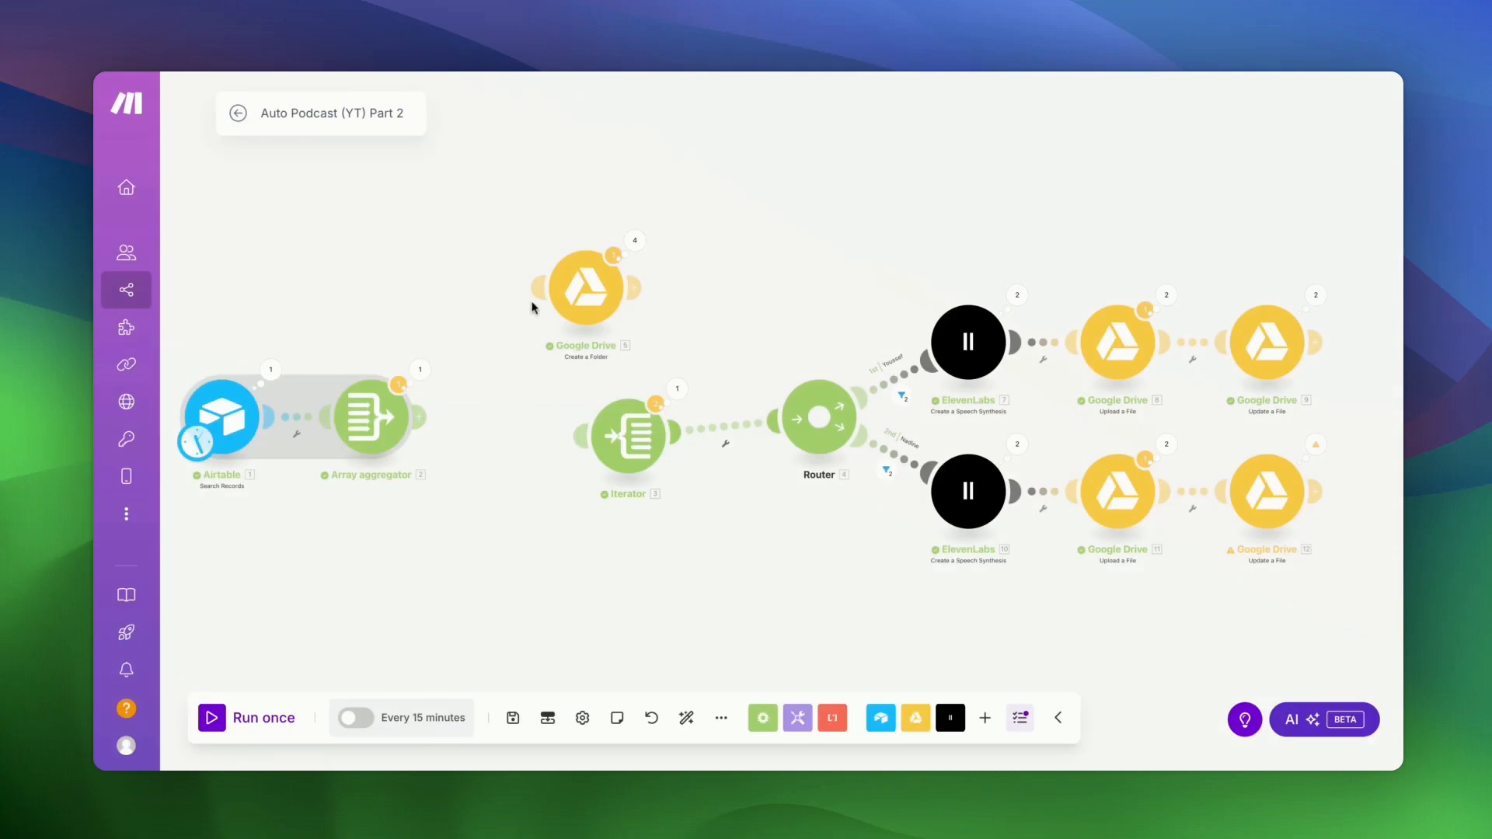
{"action": "left_click", "coordinate": [537, 295]}
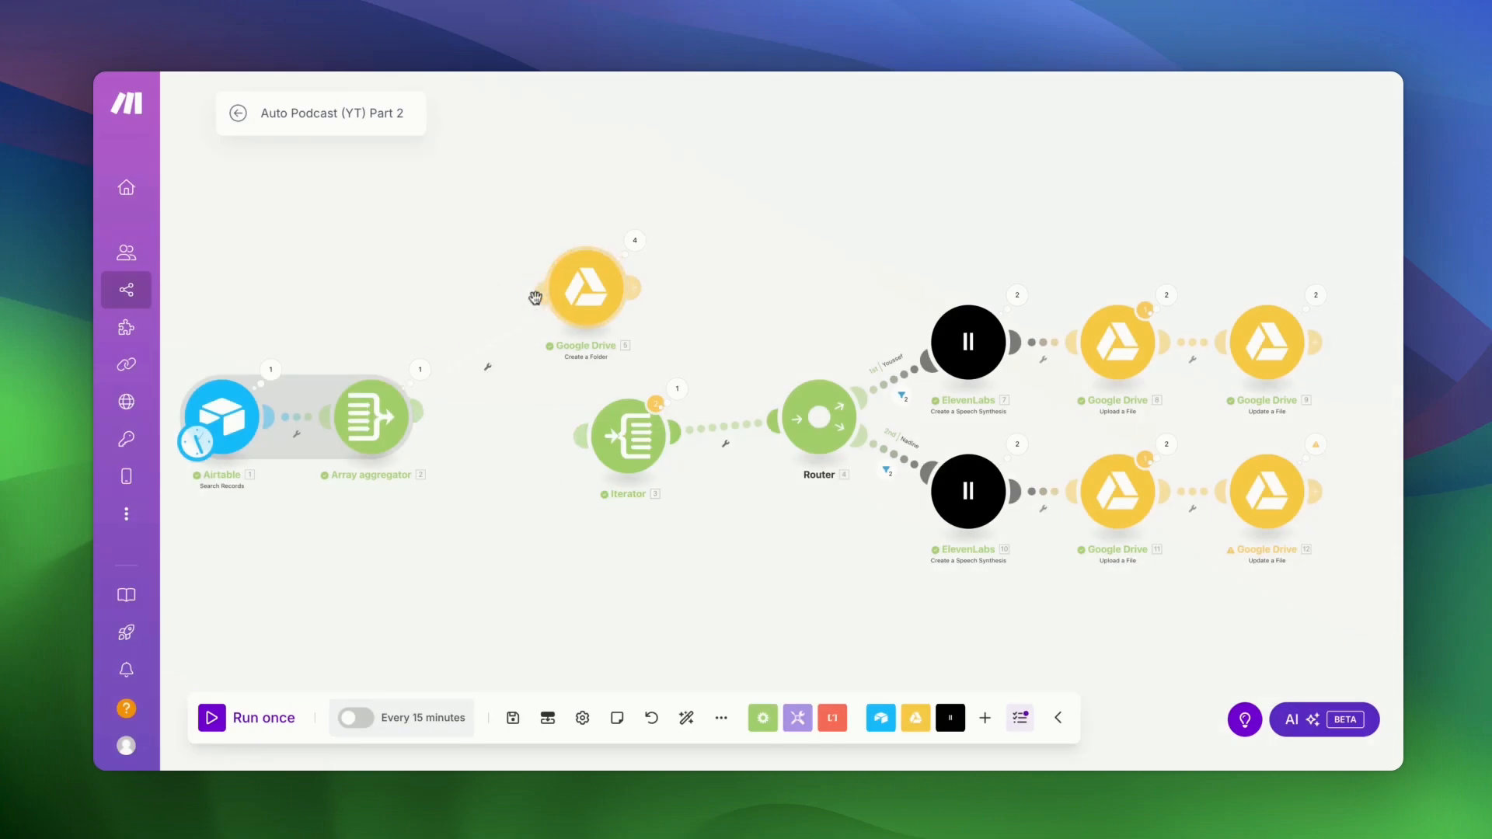
{"action": "left_click", "coordinate": [640, 294]}
{"action": "left_click", "coordinate": [640, 293]}
{"action": "left_click_drag", "start_coordinate": [590, 297], "coordinate": [530, 394]}
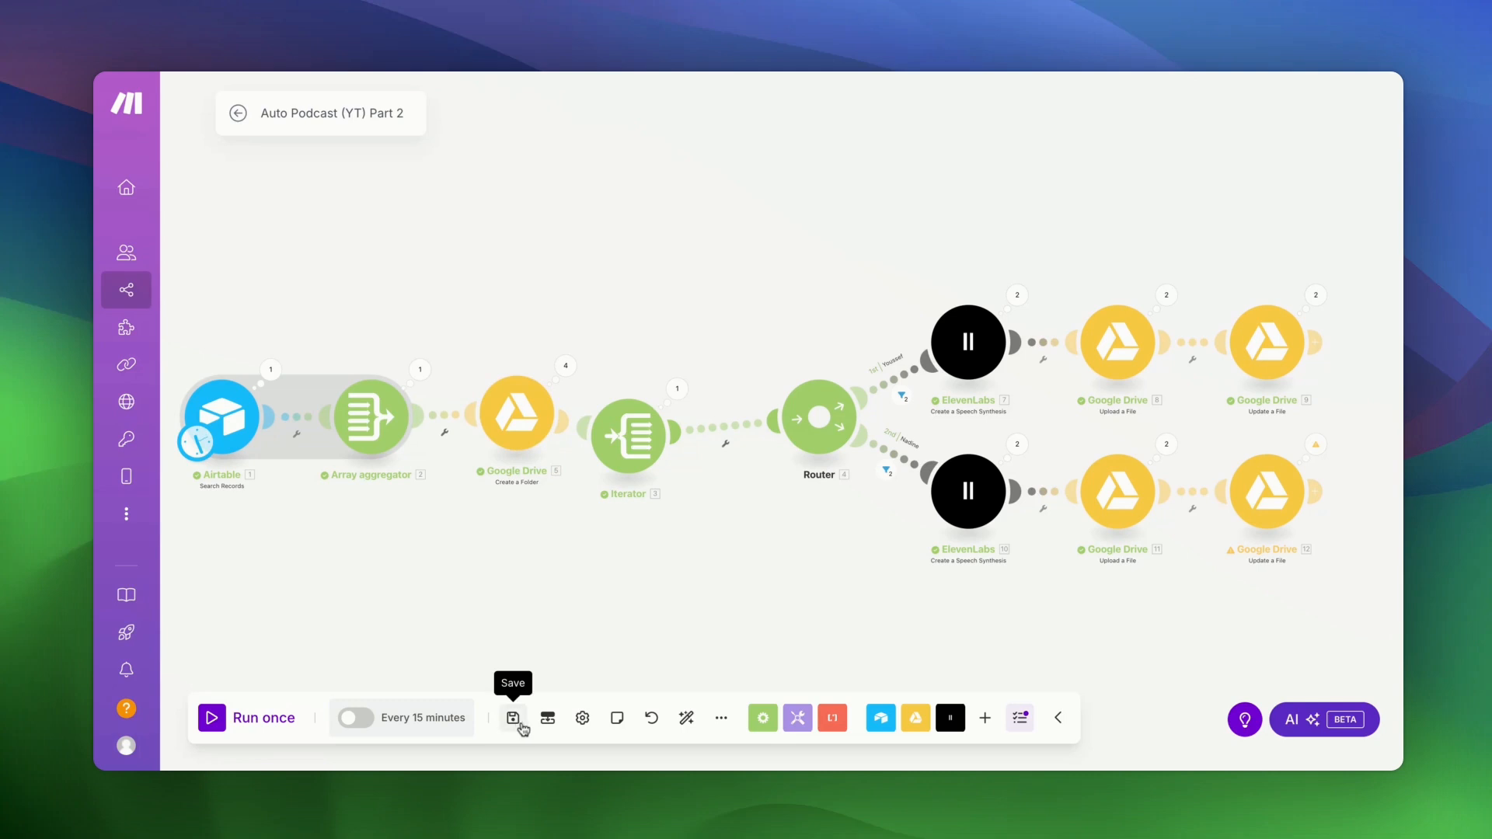
- Auto-align the modules into one row and run the reordered scenario once
{"action": "left_click", "coordinate": [687, 718]}
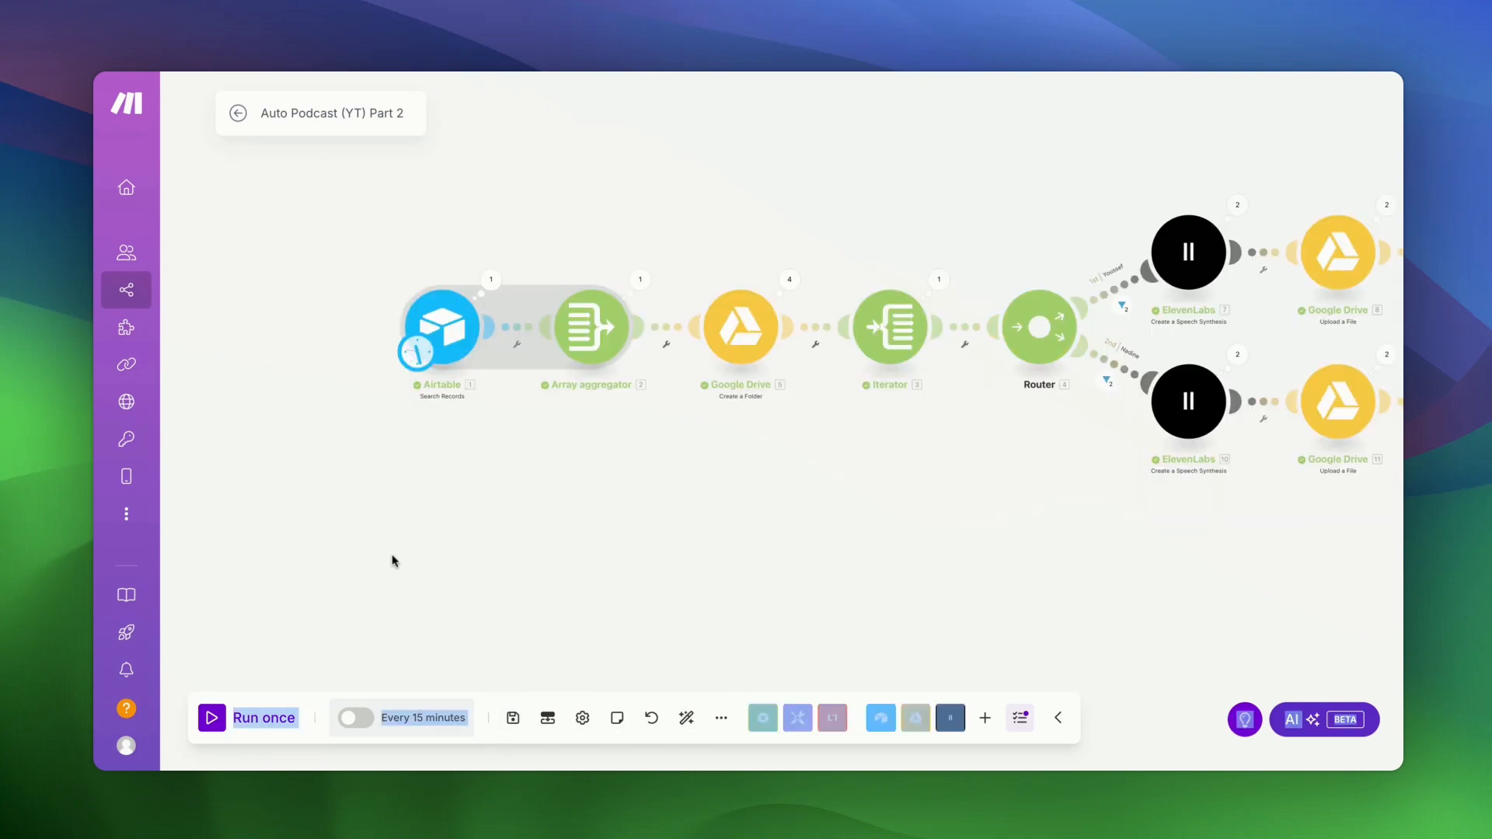
{"action": "left_click", "coordinate": [214, 718]}
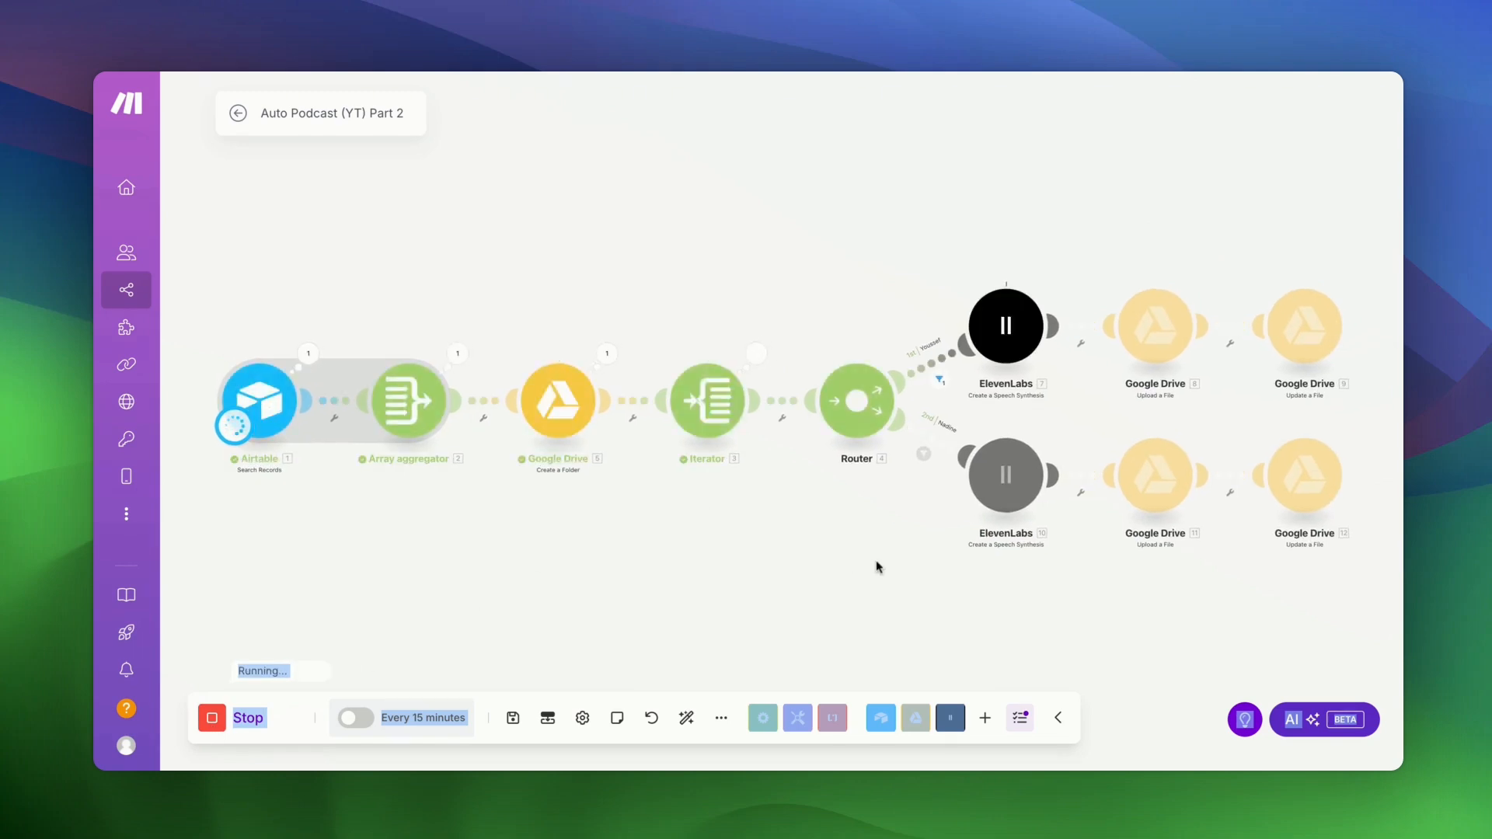
{"action": "scroll", "coordinate": [890, 569], "scroll_direction": "right", "scroll_amount": 3}
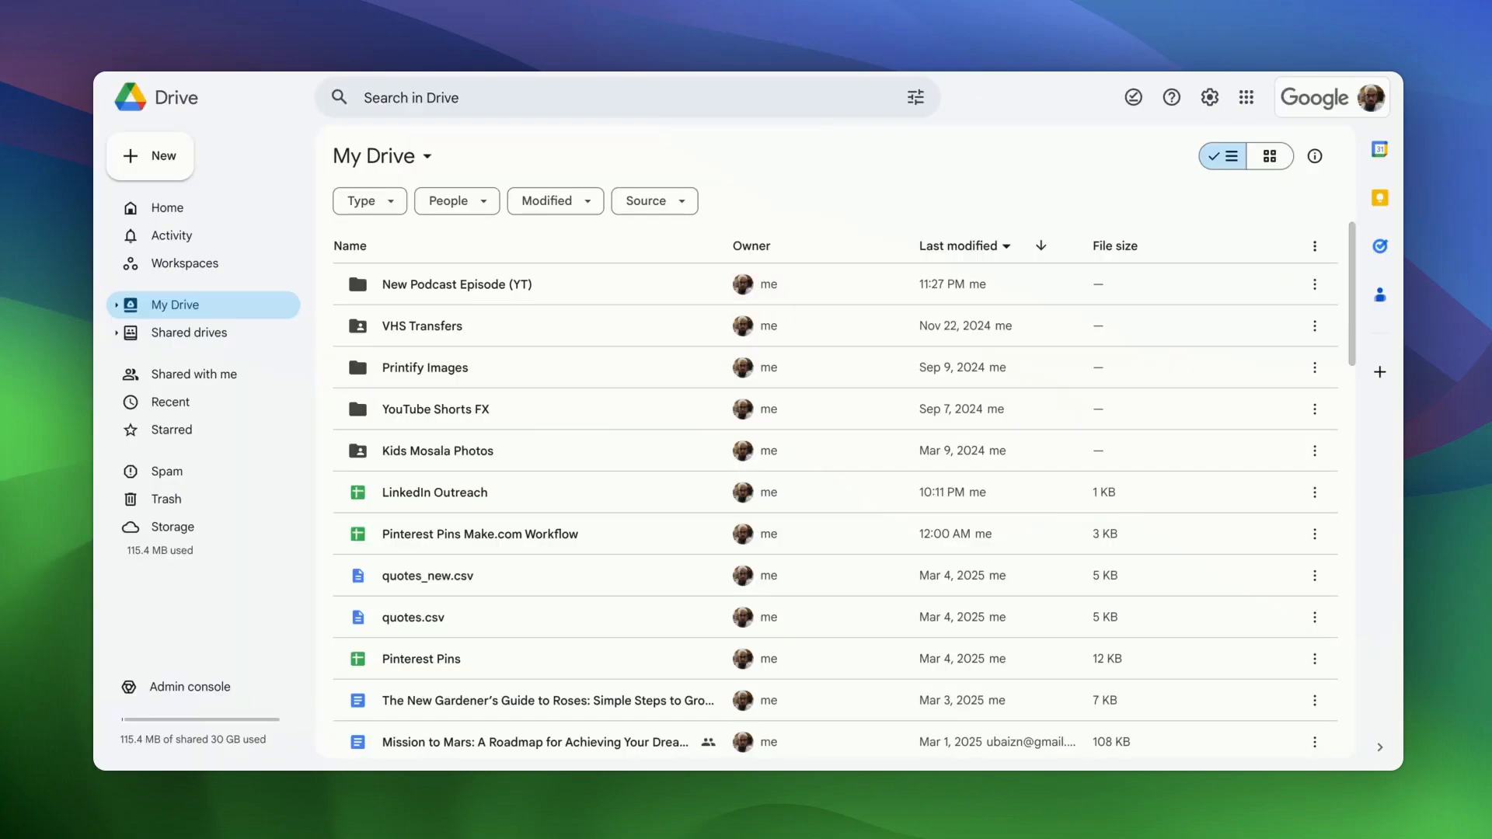
- Open the single New Podcast Episode (YT) folder to preview podcast_part_1.mp3, then stop the Make run
{"action": "double_click", "coordinate": [439, 285]}
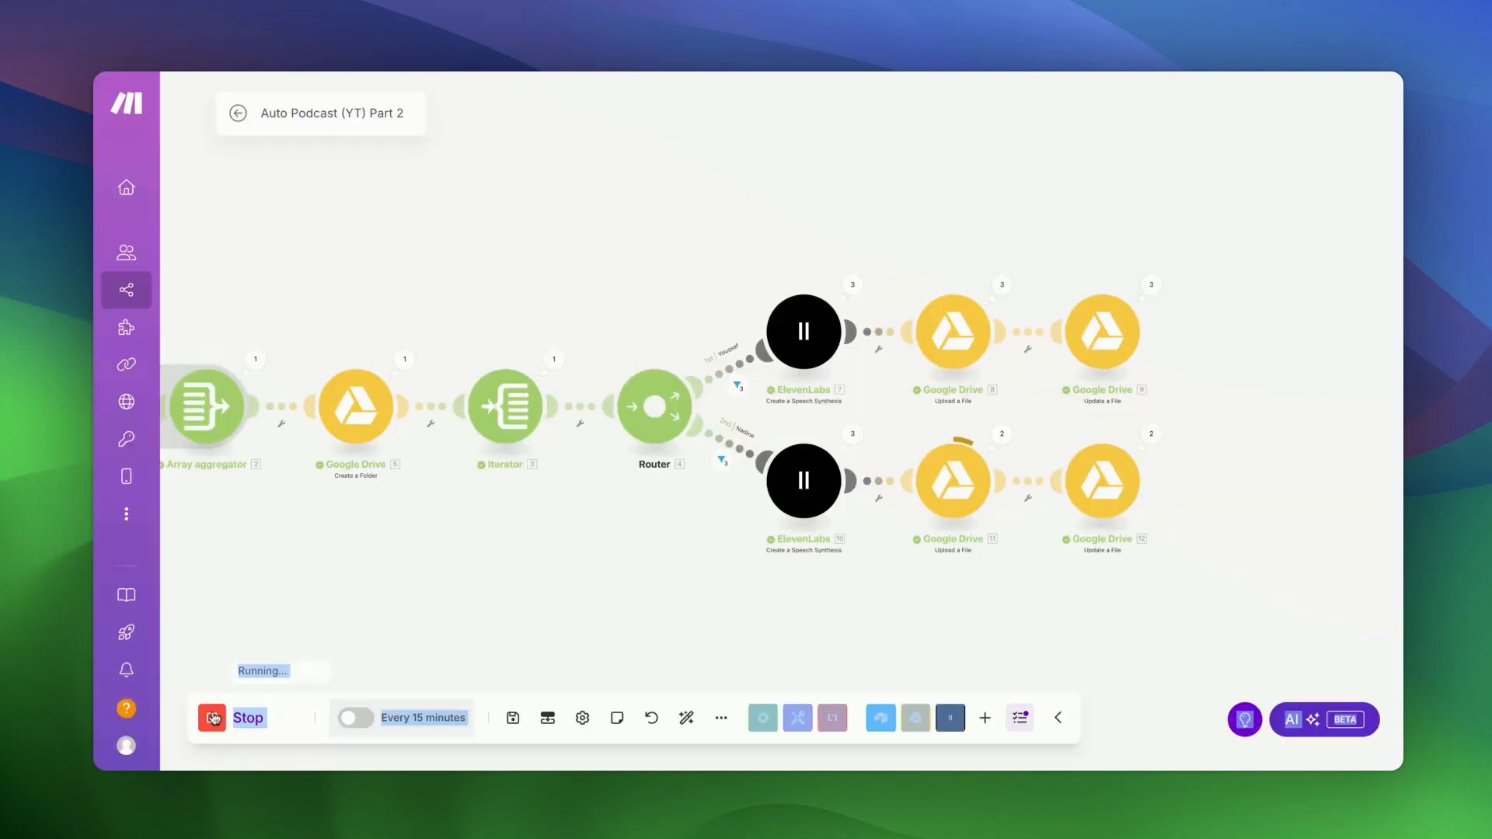
{"action": "left_click", "coordinate": [213, 719]}
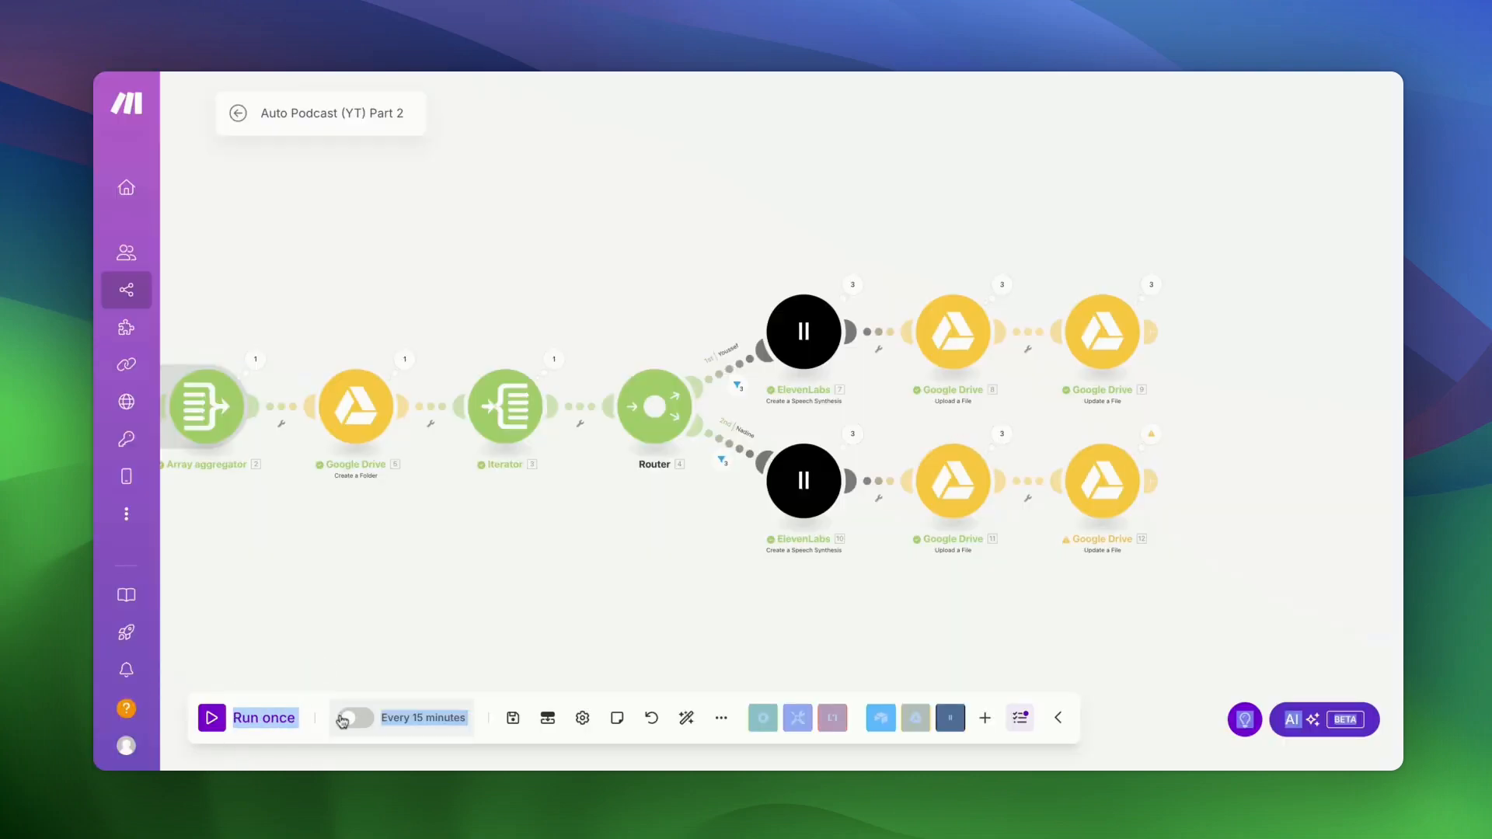
{"action": "scroll", "coordinate": [431, 605], "scroll_direction": "left", "scroll_amount": 5}
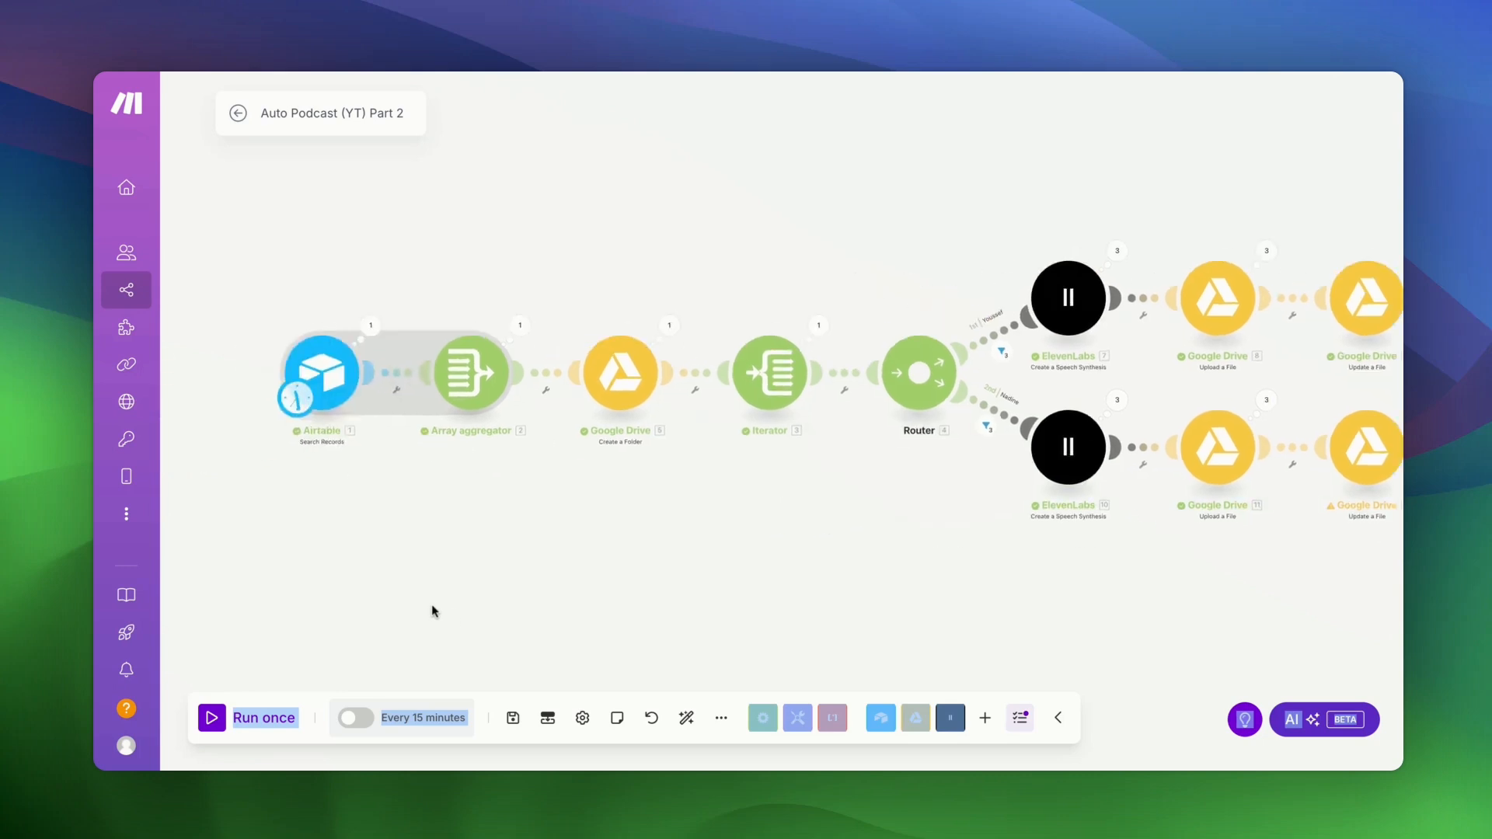
{"action": "scroll", "coordinate": [431, 605], "scroll_direction": "right", "scroll_amount": 2}
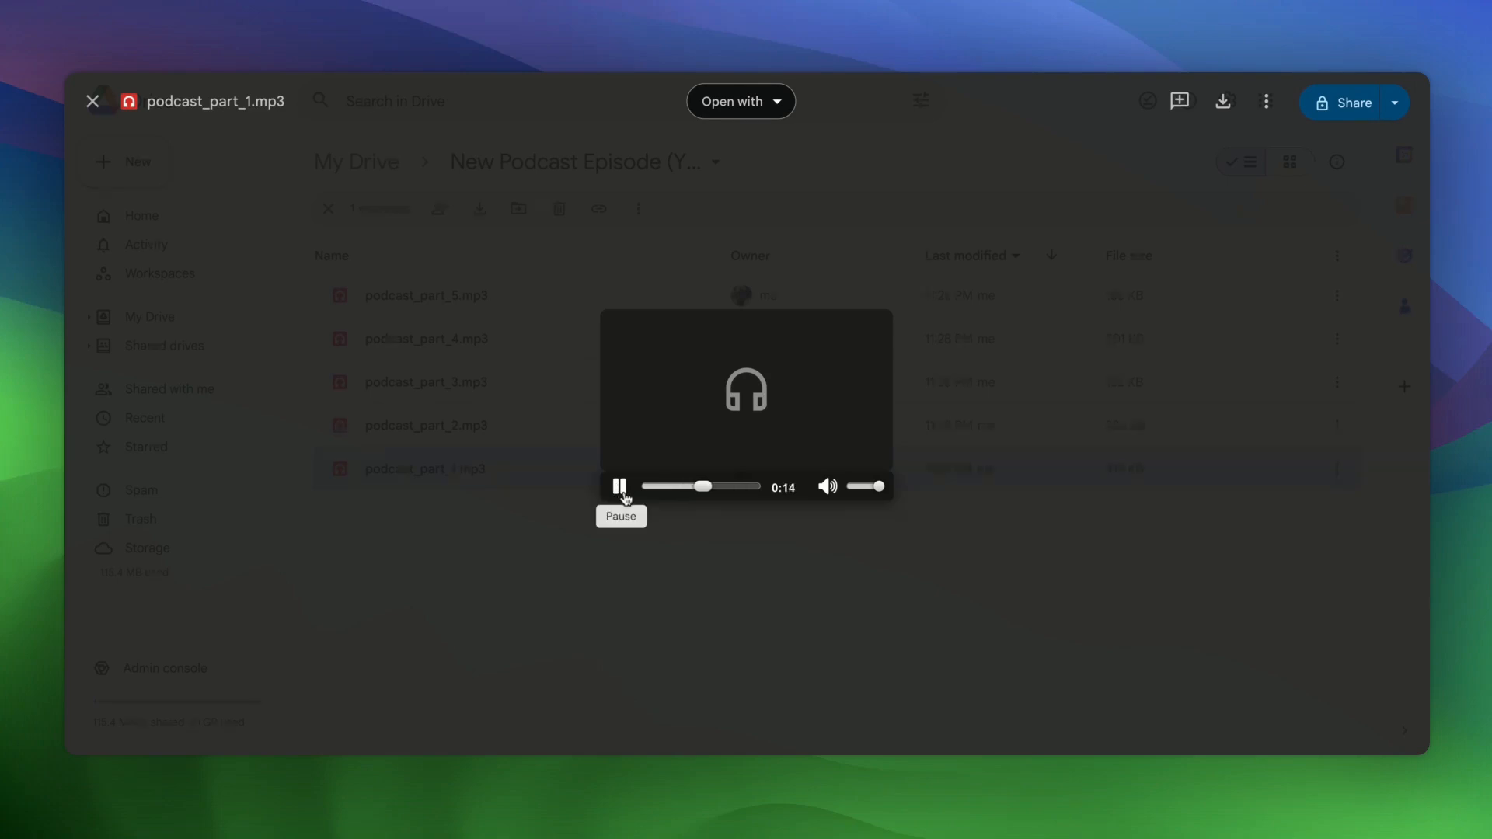
- Pause and close the podcast_part_1.mp3 preview, then play podcast_part_2.mp3
{"action": "left_click", "coordinate": [620, 487]}
{"action": "left_click", "coordinate": [604, 568]}
{"action": "double_click", "coordinate": [469, 437]}
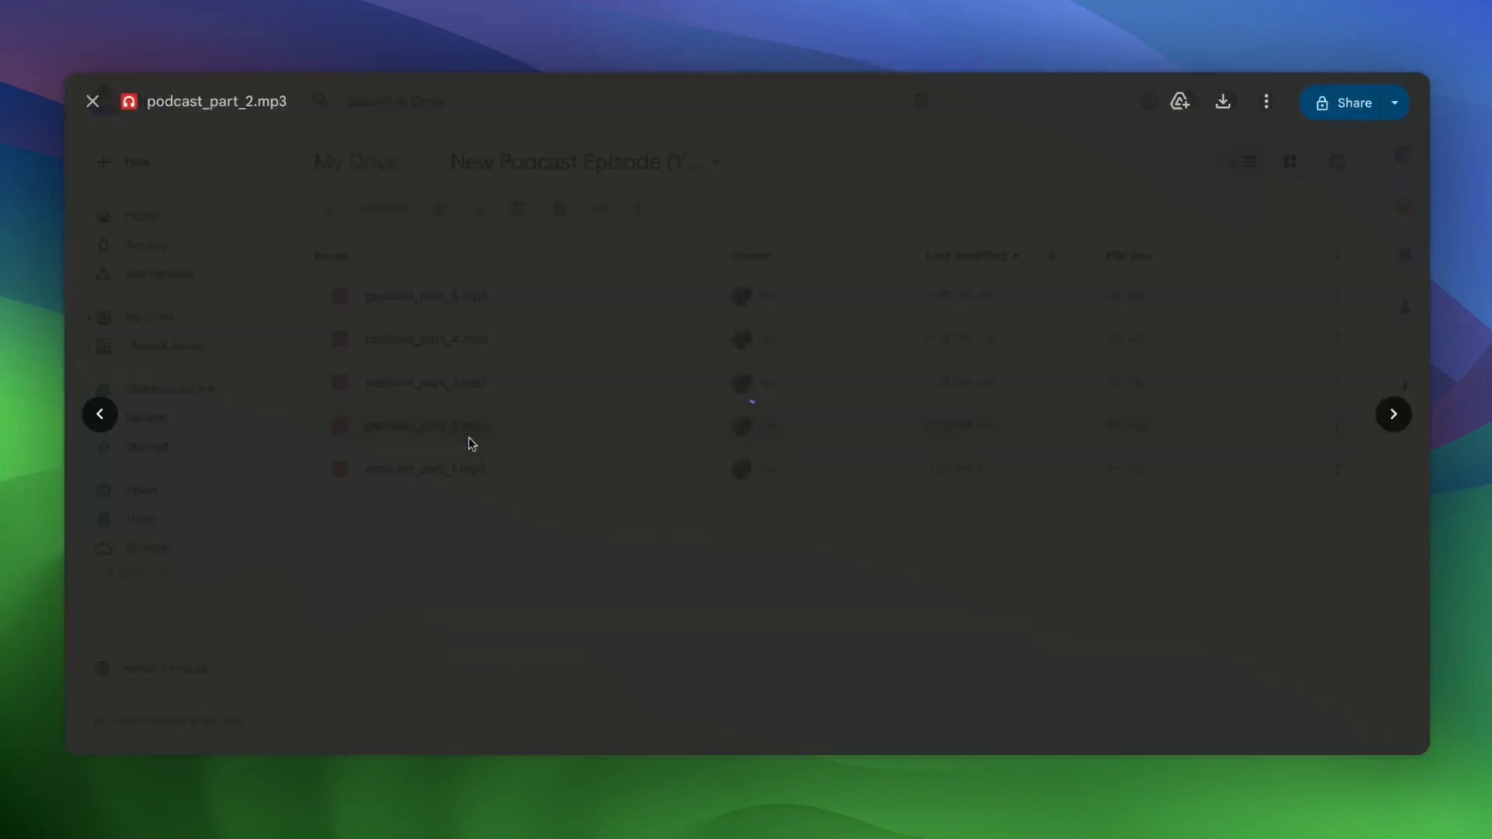